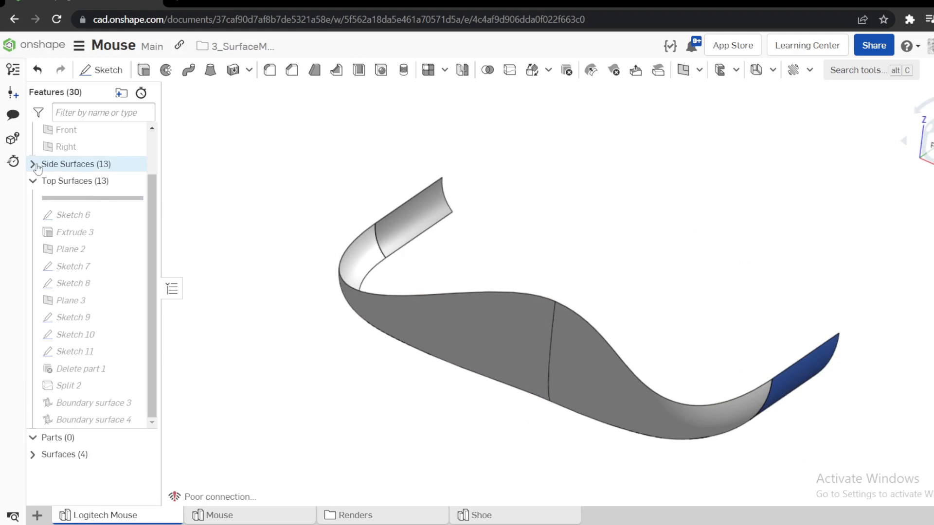
# Review the Side Surfaces and Top Surfaces feature folders and examine the mouse's side surfaces from several angles.
pyautogui.click(33, 164)
pyautogui.scroll(-2, 97, 292)
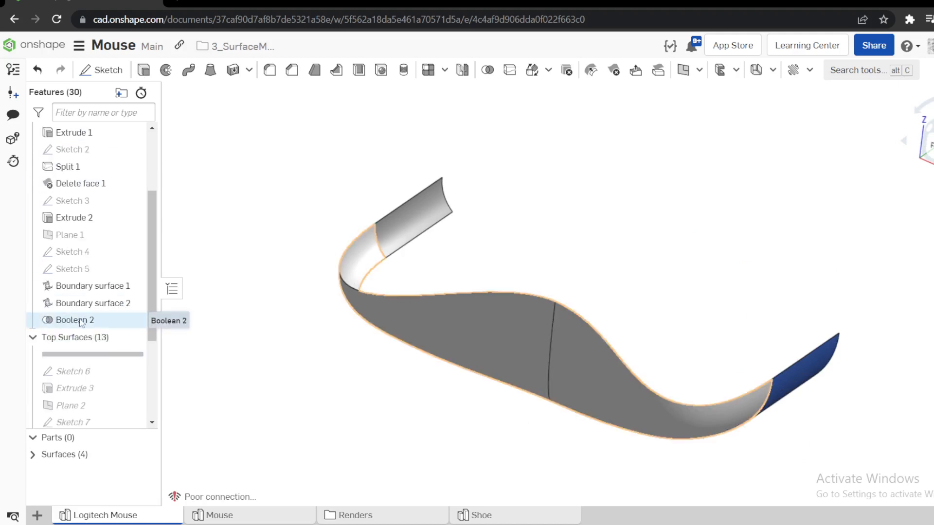
pyautogui.moveTo(302, 344); pyautogui.dragTo(387, 370, button='right')
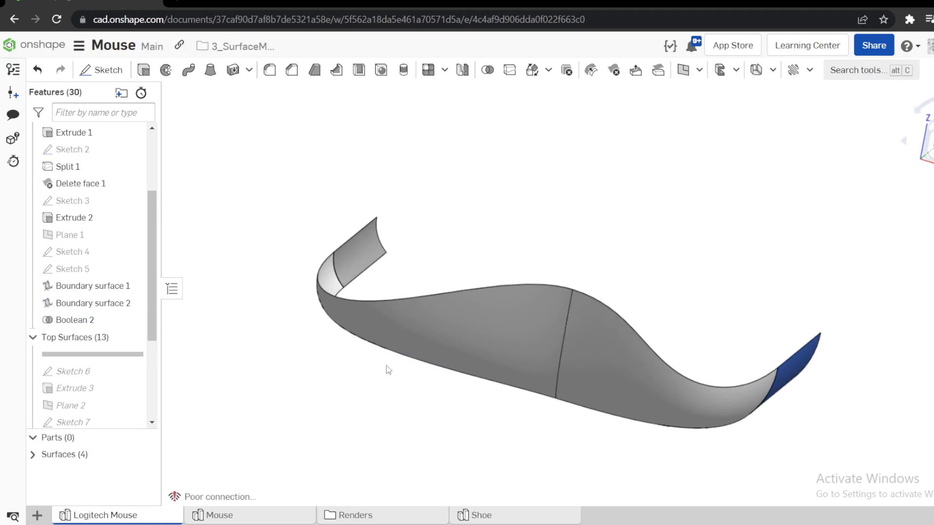
pyautogui.scroll(3, 42, 333)
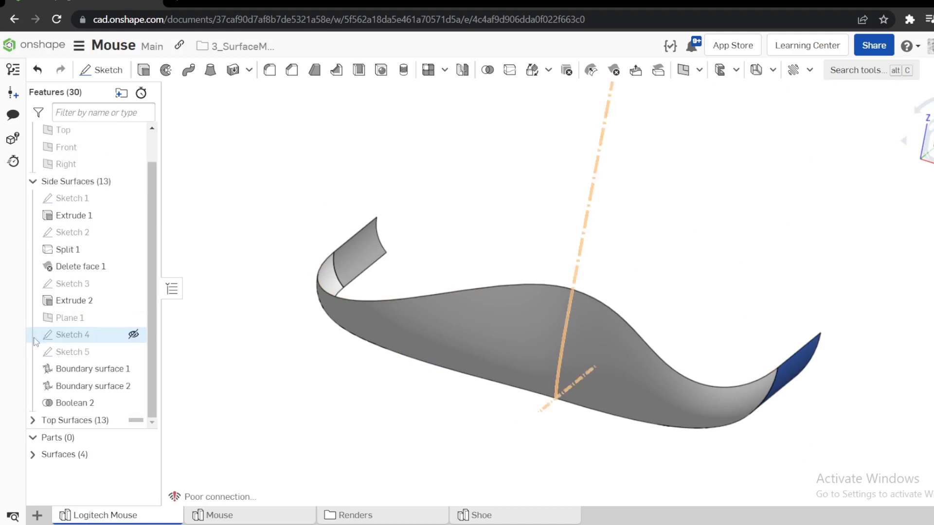
pyautogui.click(33, 216)
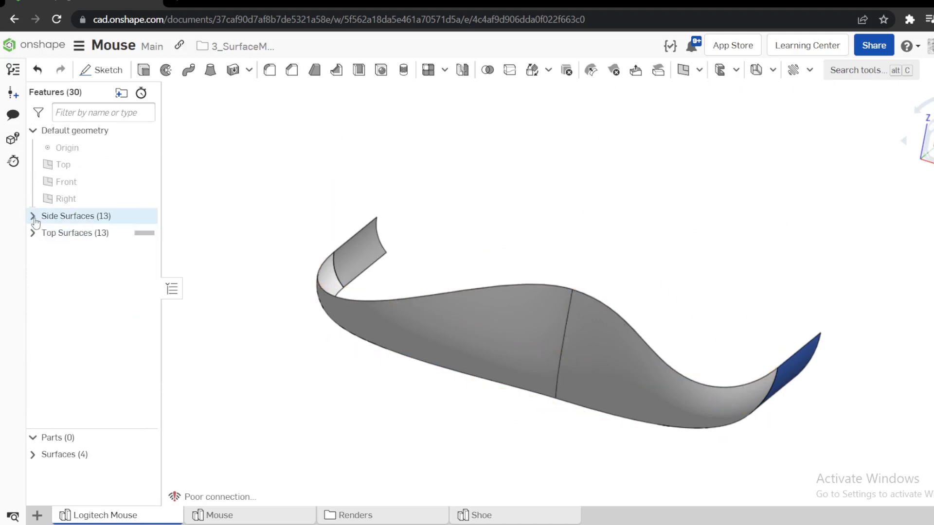
pyautogui.click(33, 233)
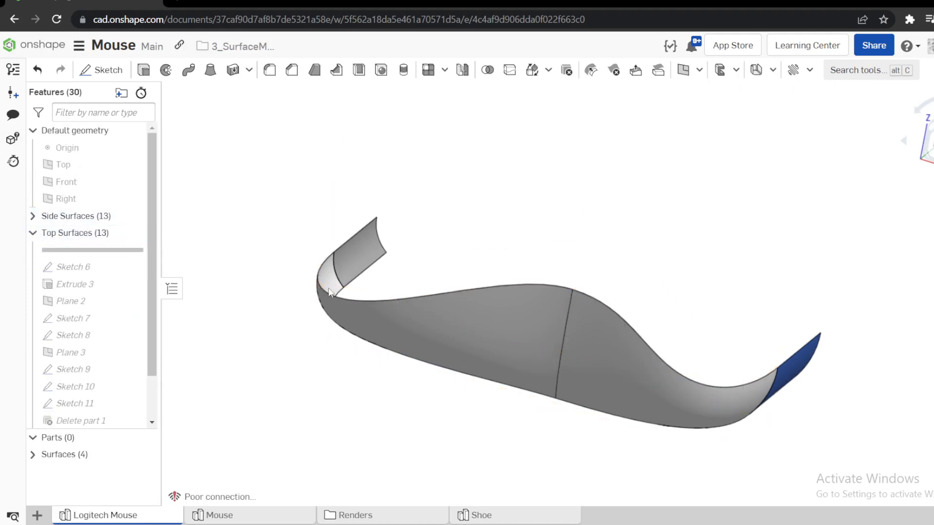
pyautogui.moveTo(500, 258)
pyautogui.mouseDown(button='right')
pyautogui.moveTo(486, 238)
pyautogui.moveTo(467, 250)
pyautogui.mouseUp(button='right')
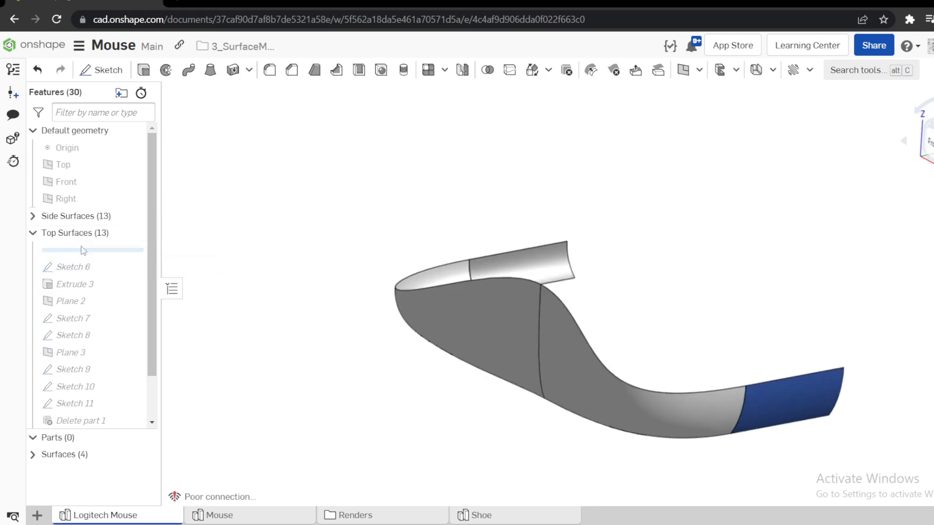
pyautogui.moveTo(489, 311); pyautogui.dragTo(585, 285, button='right')
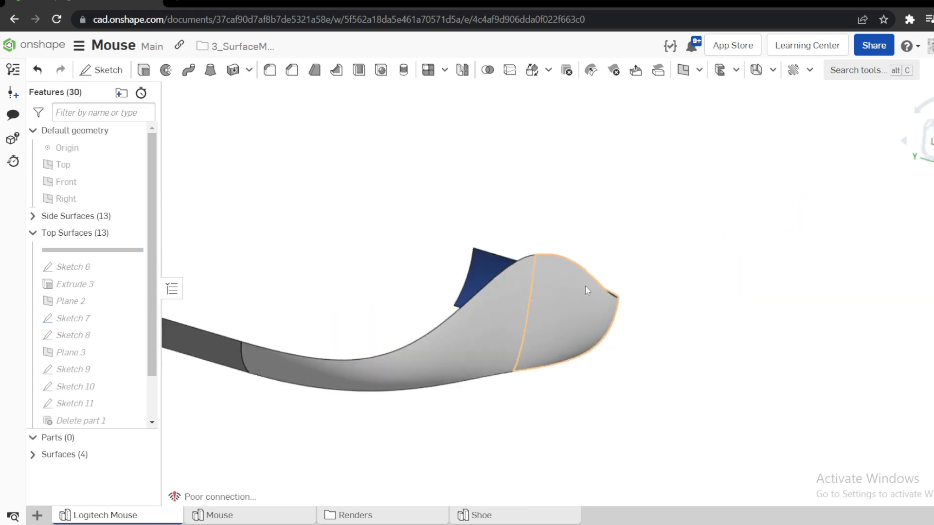
# Roll the feature history forward to include Sketch 6 and show that sketch in the model.
pyautogui.rightClick(76, 272)
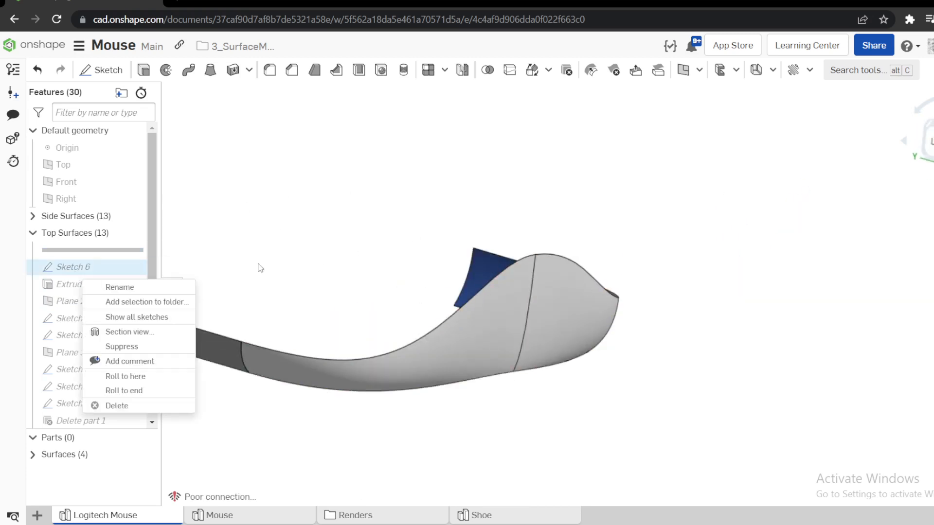
pyautogui.click(125, 377)
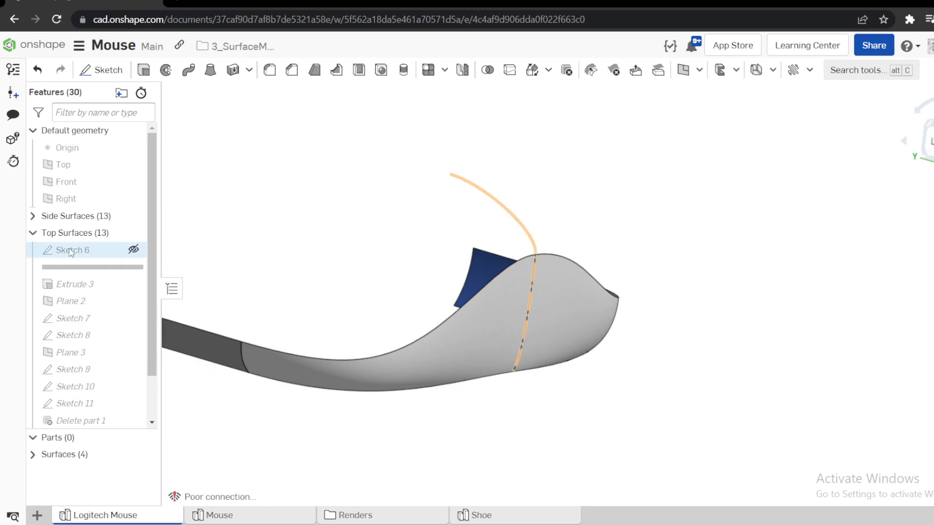
pyautogui.click(133, 251)
pyautogui.moveTo(438, 251)
pyautogui.mouseDown(button='right')
pyautogui.moveTo(480, 244)
pyautogui.moveTo(390, 271)
pyautogui.moveTo(398, 279)
pyautogui.moveTo(248, 237)
pyautogui.mouseUp(button='right')
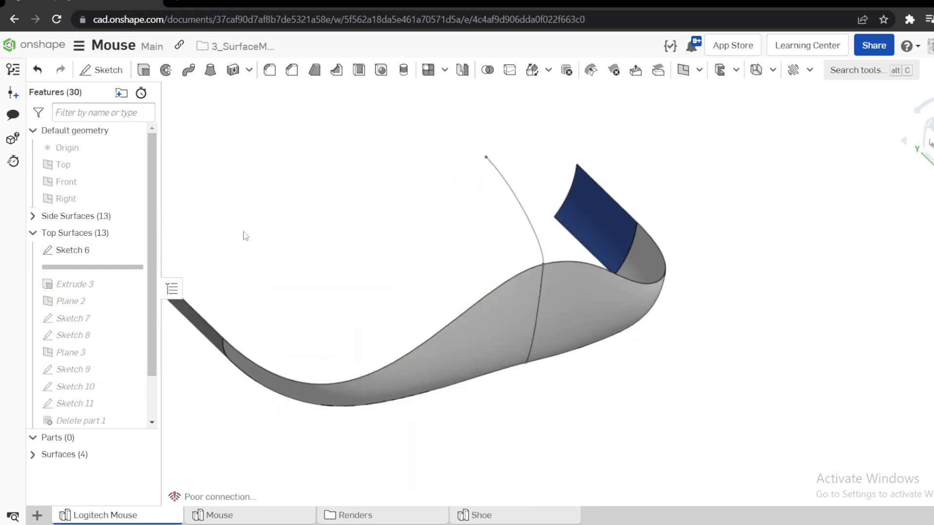
# Highlight Plane 1 in the Side Surfaces folder and examine its position relative to the Sketch 6 curve.
pyautogui.click(38, 218)
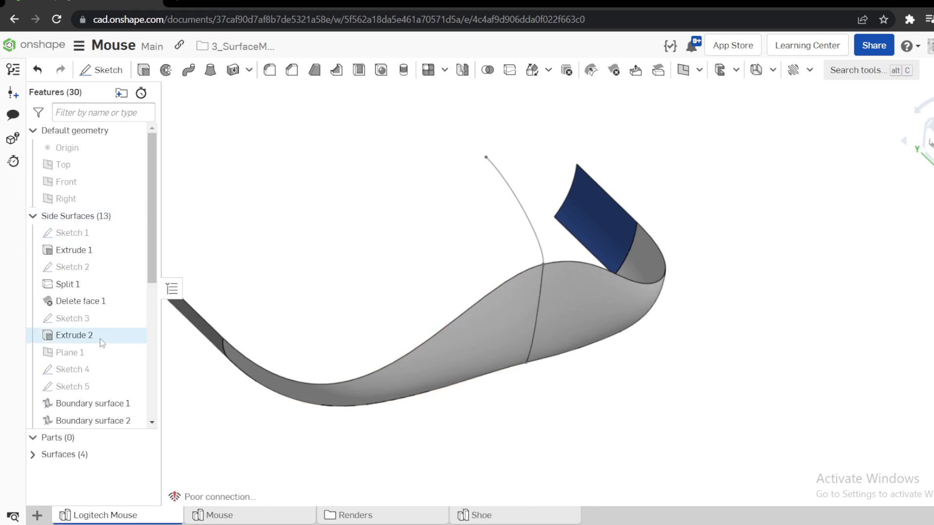
pyautogui.scroll(-4, 78, 296)
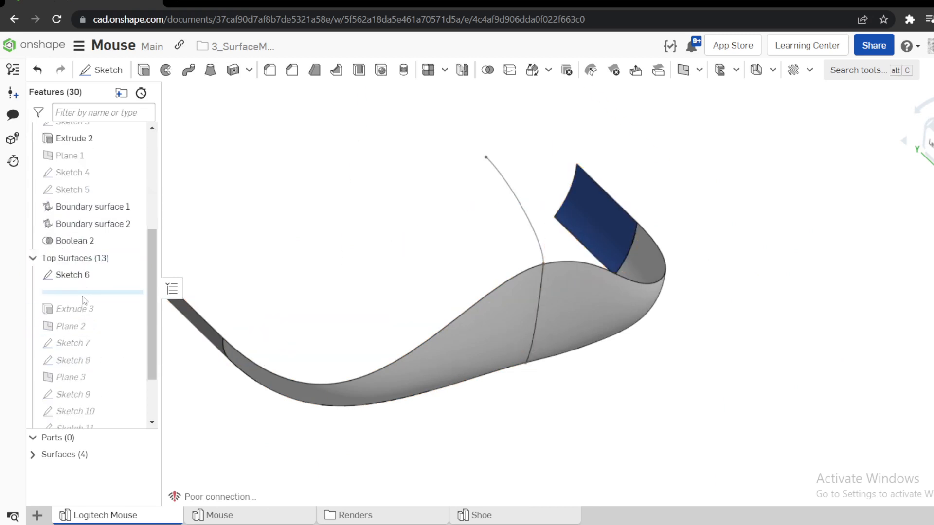
pyautogui.scroll(4, 80, 210)
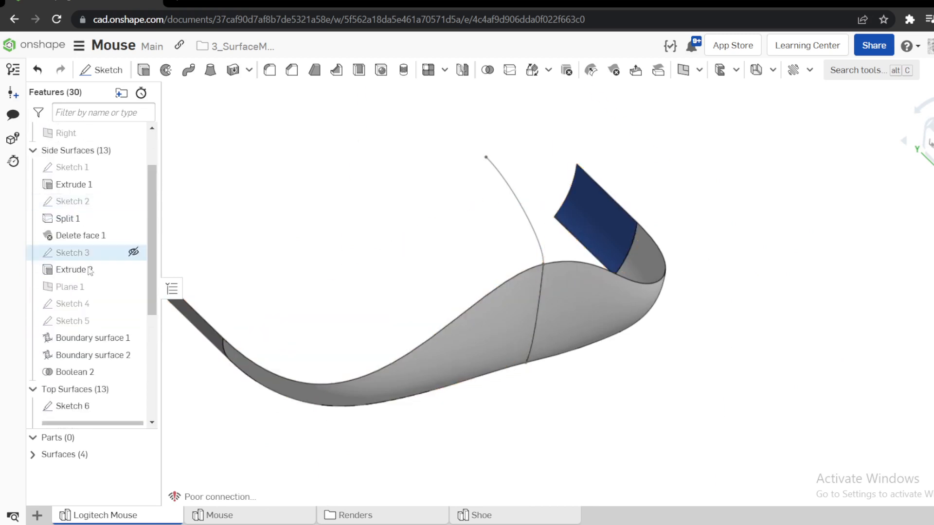
pyautogui.click(68, 287)
pyautogui.moveTo(411, 285); pyautogui.dragTo(551, 251, button='right')
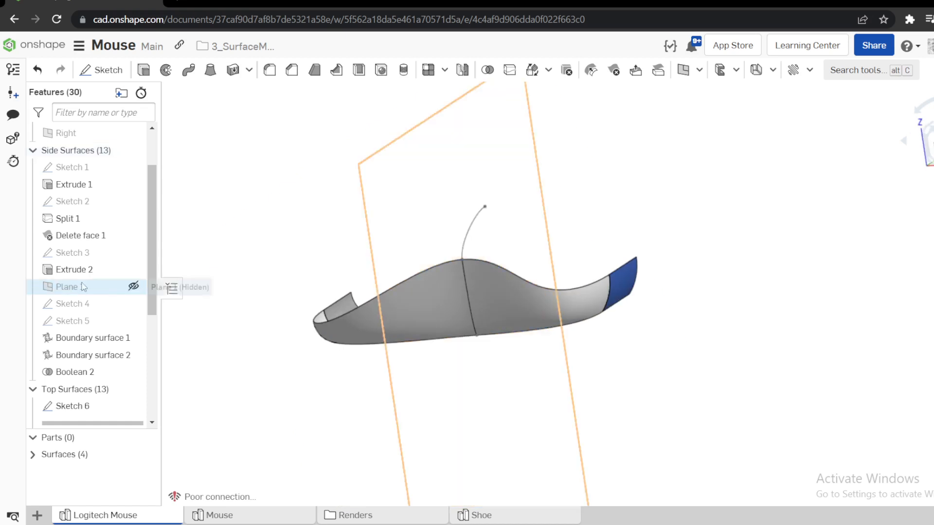
pyautogui.click(472, 287)
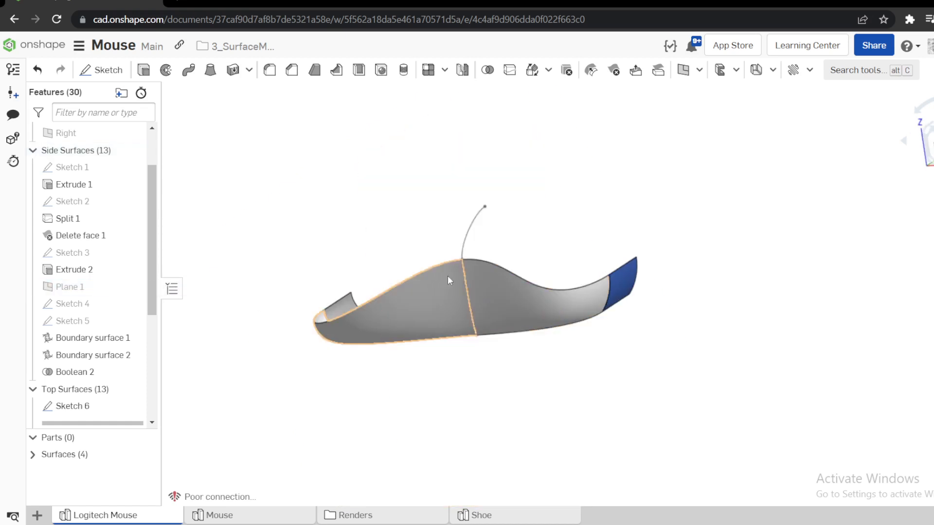
# Open Sketch 4 on Plane 1, examine its profile and dimensions, and close it.
pyautogui.rightClick(75, 305)
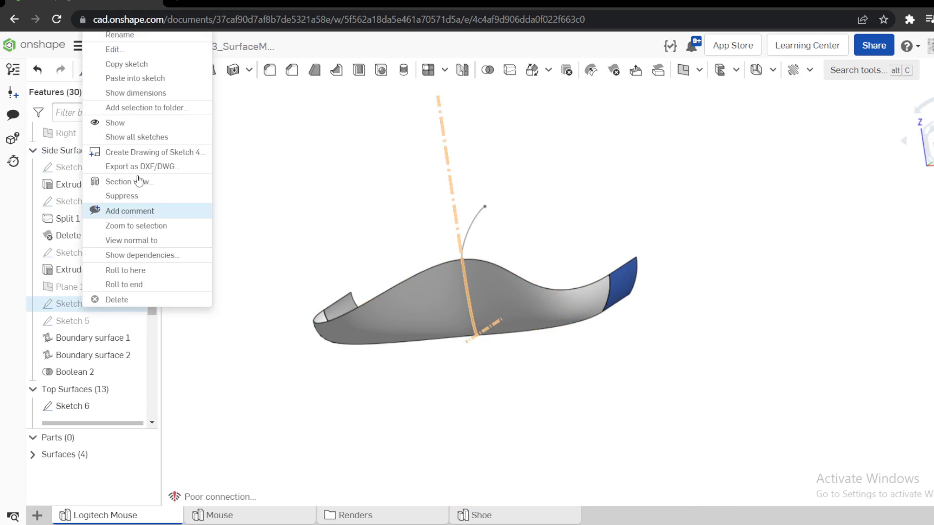
pyautogui.click(122, 53)
pyautogui.moveTo(377, 163); pyautogui.dragTo(533, 255, button='right')
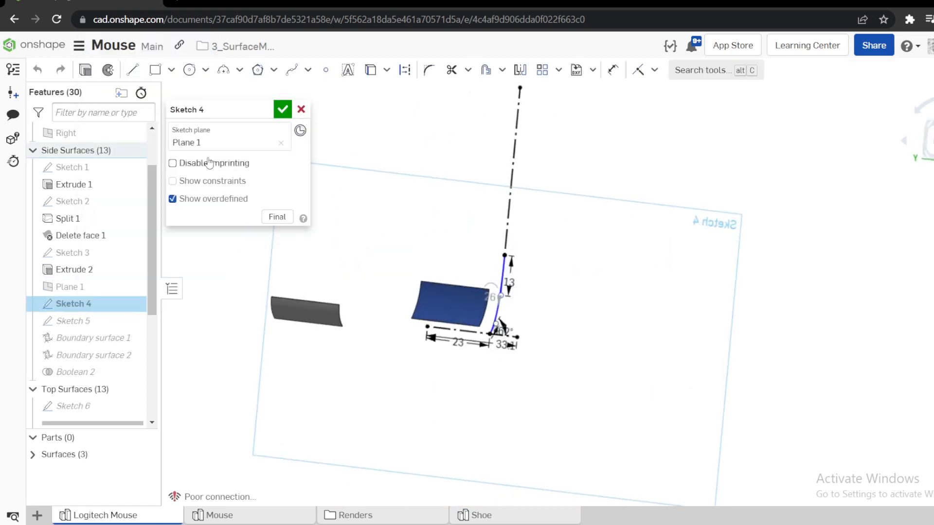
pyautogui.click(283, 108)
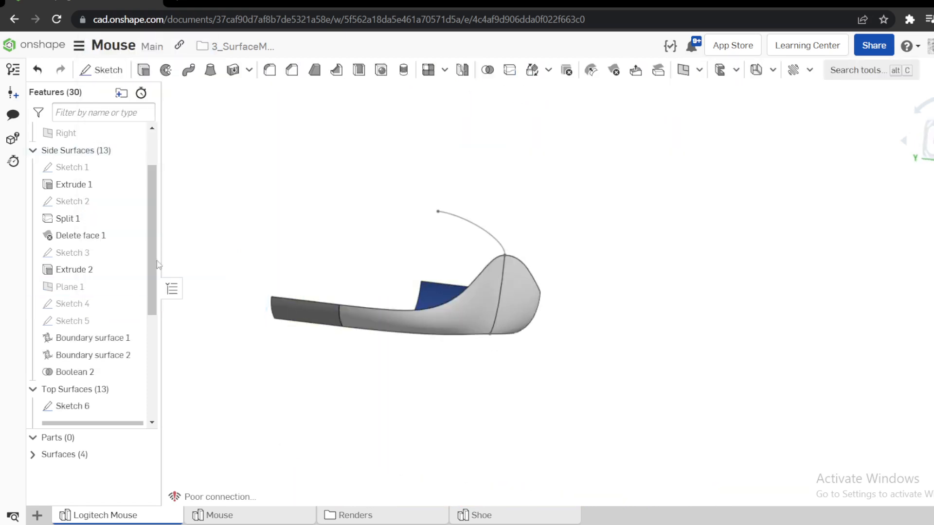
# Open Sketch 6 for editing and examine its upper curve, handles and dimensions face-on and at an angle.
pyautogui.scroll(-4, 89, 317)
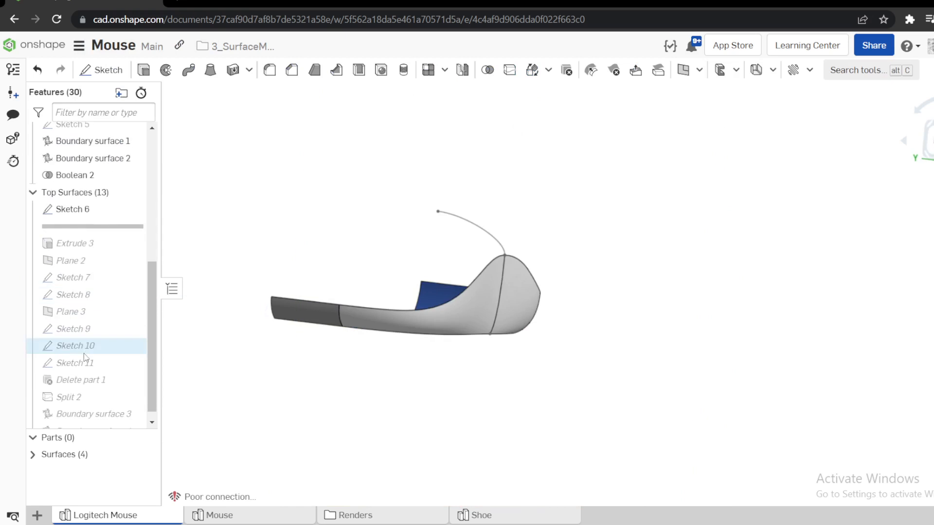
pyautogui.rightClick(78, 211)
pyautogui.click(90, 239)
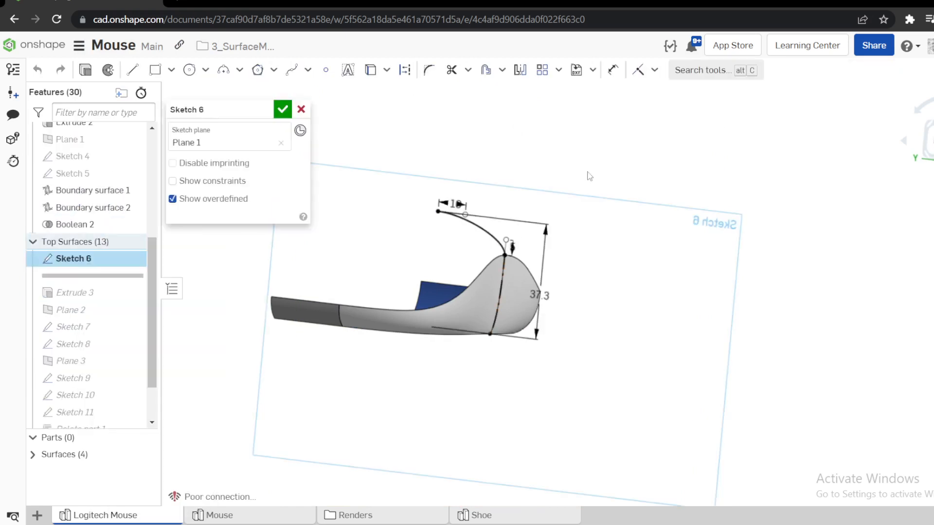
pyautogui.press('n')
pyautogui.scroll(5, 568, 252)
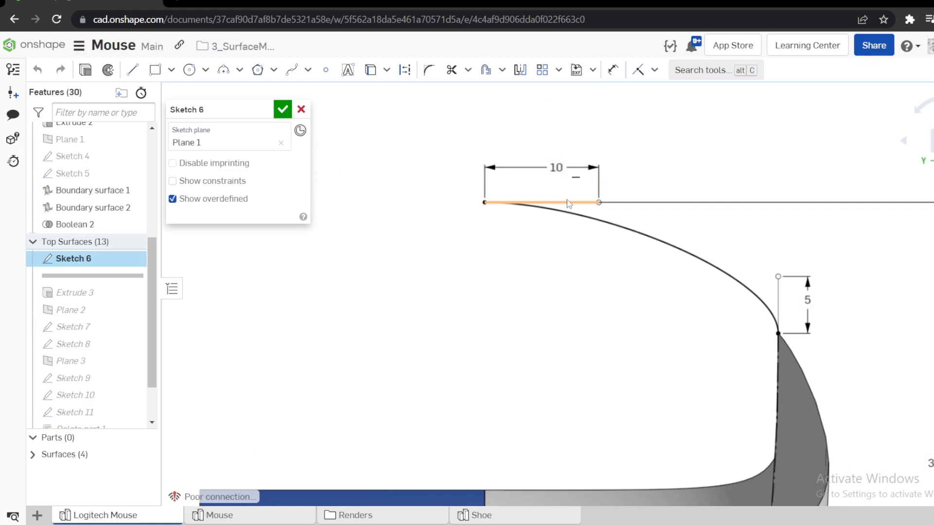
pyautogui.press('Escape')
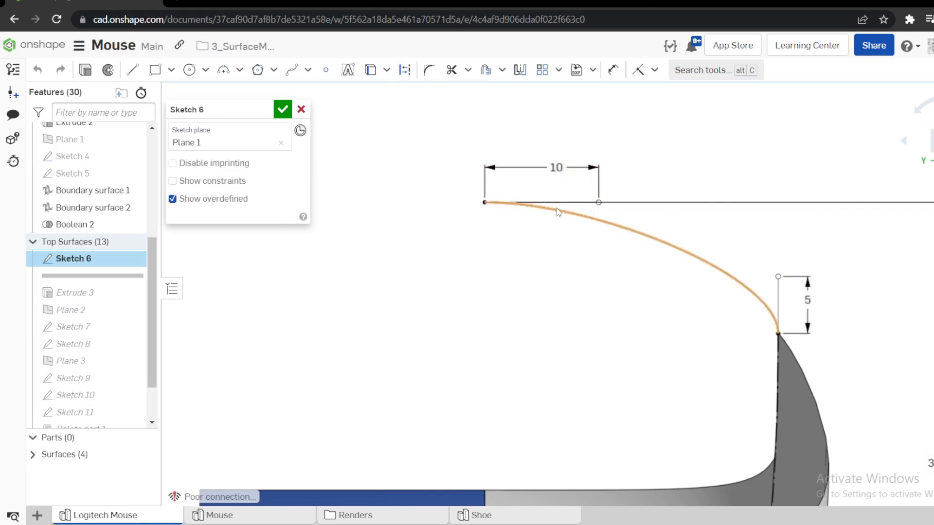
pyautogui.moveTo(724, 292); pyautogui.dragTo(702, 311, button='right')
pyautogui.scroll(-4, 736, 334)
pyautogui.scroll(5, 737, 410)
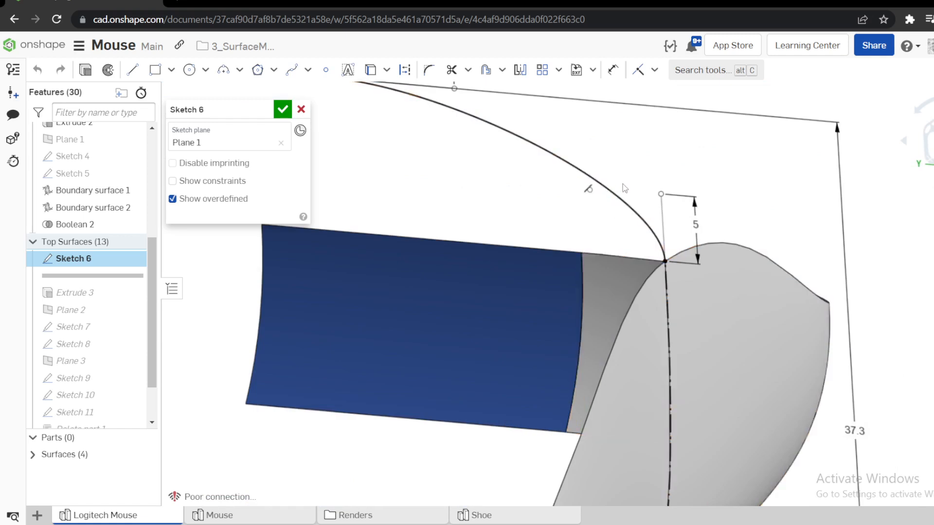
# Try to make the Sketch 6 upper curve tangent to the dashed side edge below it, and discard the sketch edits.
pyautogui.click(619, 200)
pyautogui.click(671, 335)
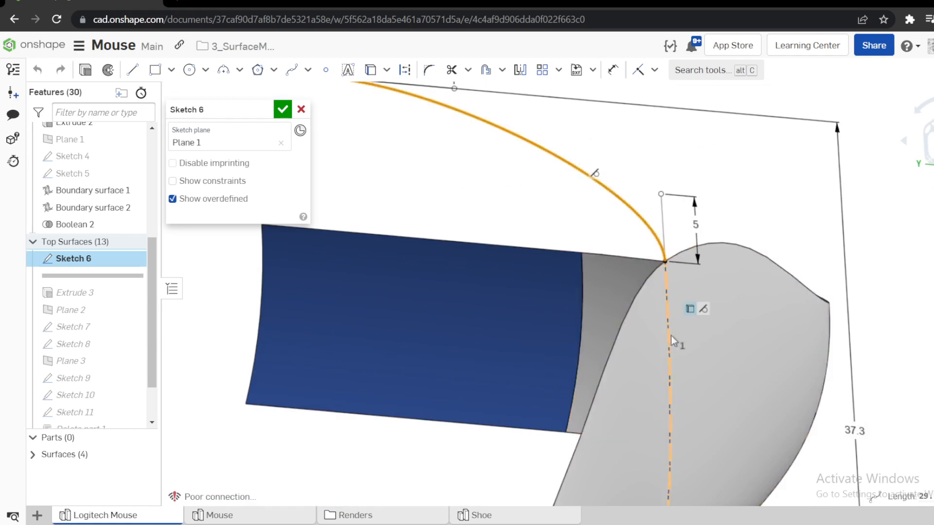
pyautogui.click(703, 310)
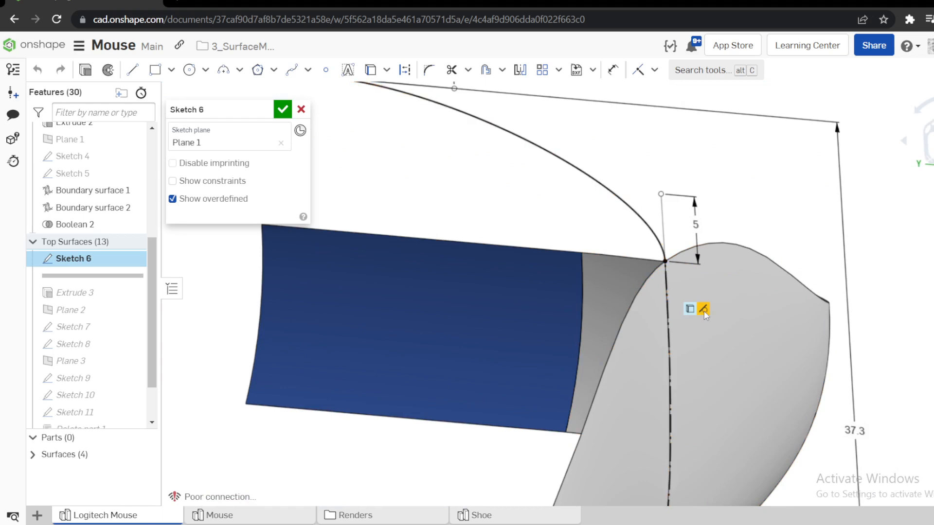
pyautogui.click(637, 220)
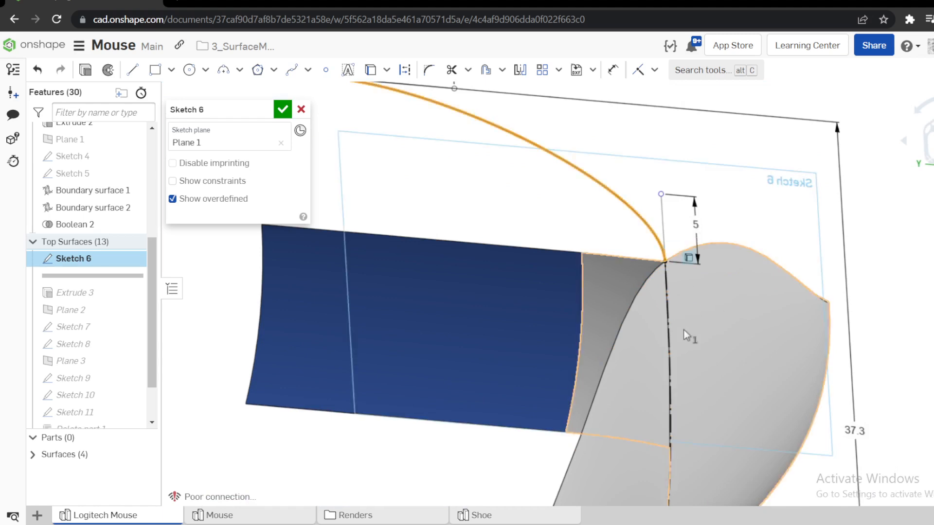
pyautogui.click(670, 351)
pyautogui.press('t')
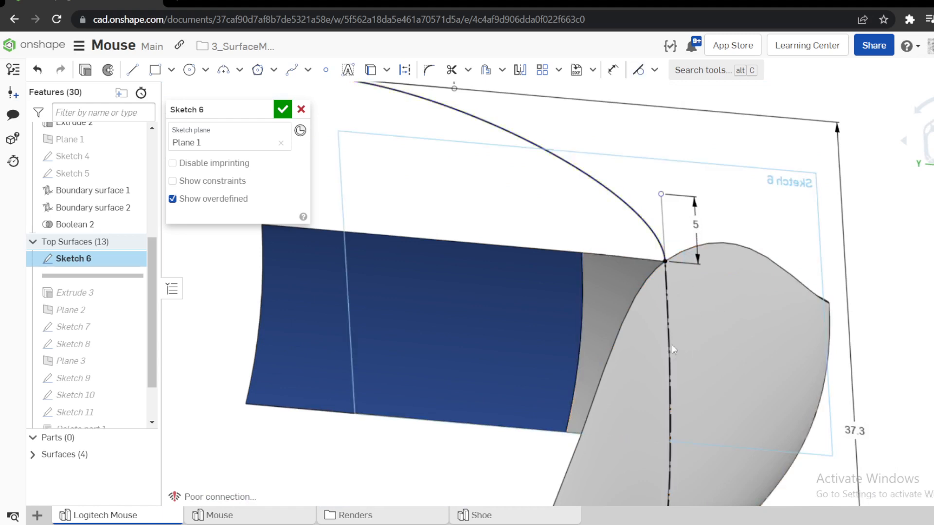
pyautogui.scroll(-5, 672, 344)
pyautogui.click(301, 110)
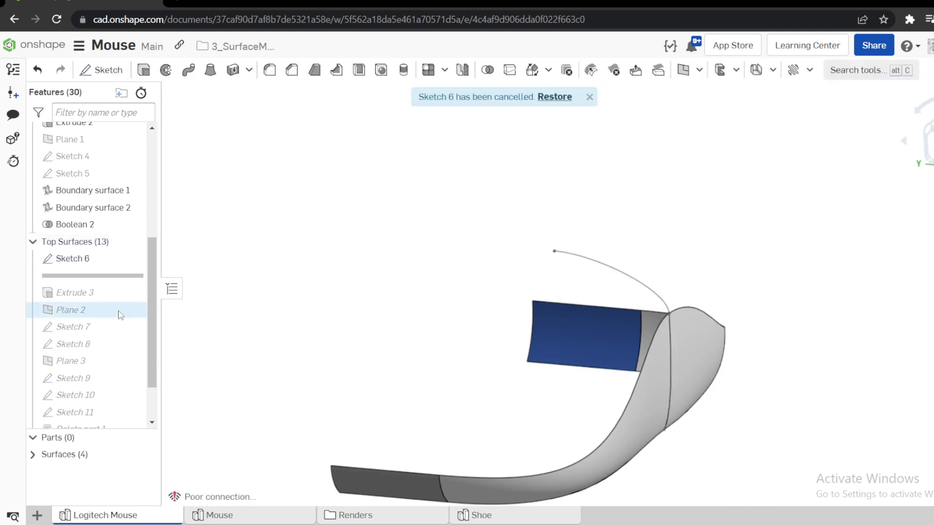
# Roll the feature history forward past Extrude 3 and set its surface extrusion depth to 20 mm.
pyautogui.moveTo(84, 295); pyautogui.dragTo(240, 307)
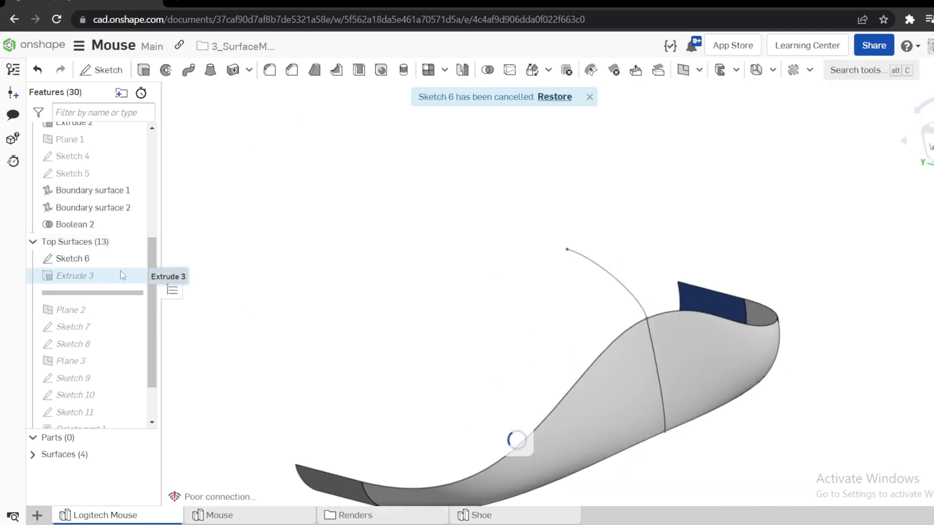
pyautogui.scroll(2, 642, 279)
pyautogui.rightClick(76, 276)
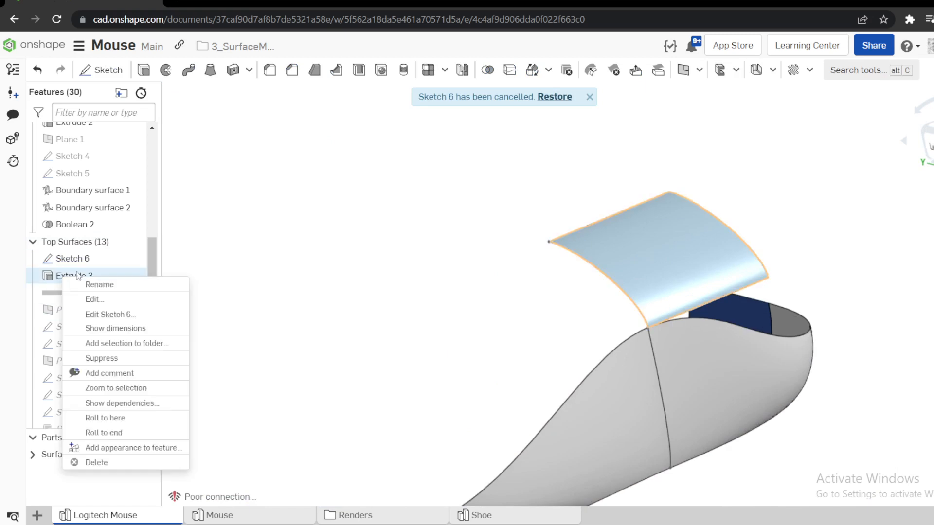
pyautogui.click(92, 298)
pyautogui.click(280, 214)
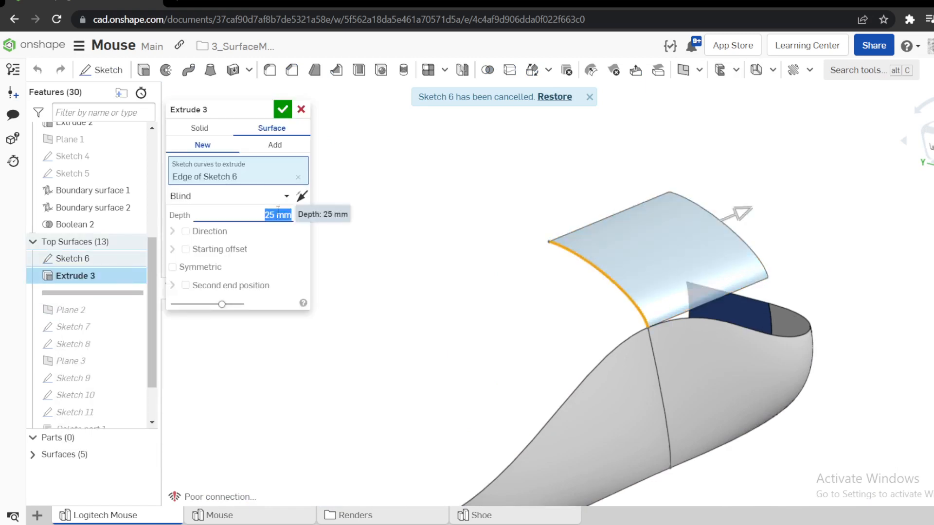
pyautogui.write('20')
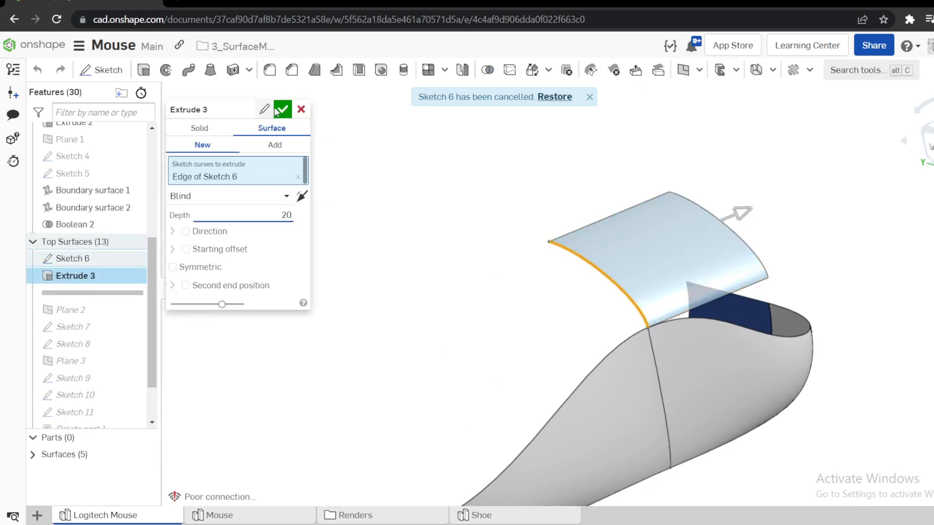
pyautogui.click(279, 112)
# Rename the Extrude 3 feature in the Top Surfaces folder as "Reference Surface".
pyautogui.moveTo(602, 273); pyautogui.dragTo(589, 235, button='right')
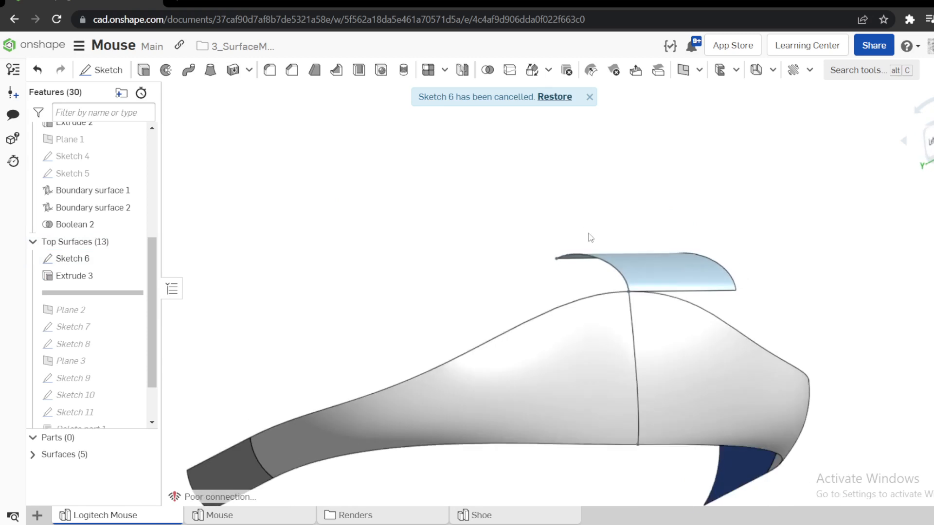
pyautogui.rightClick(96, 280)
pyautogui.click(131, 289)
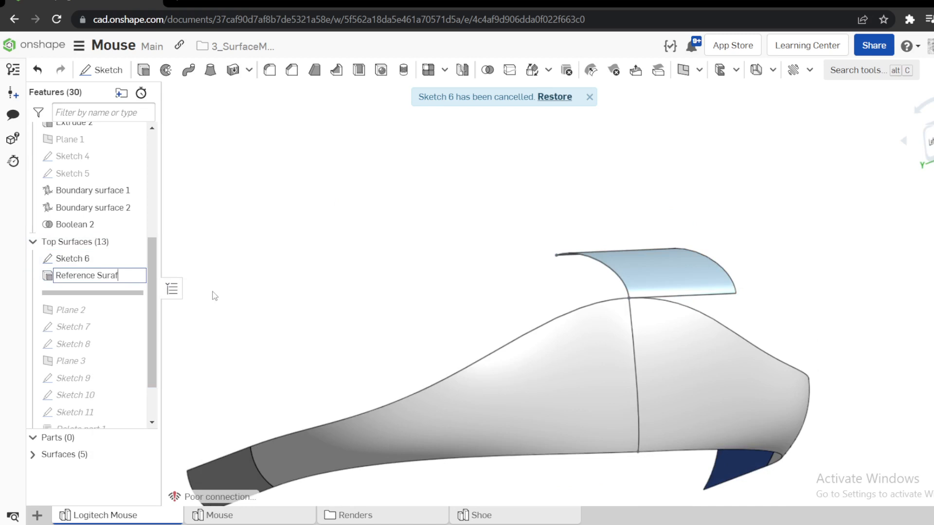
pyautogui.press('Return')
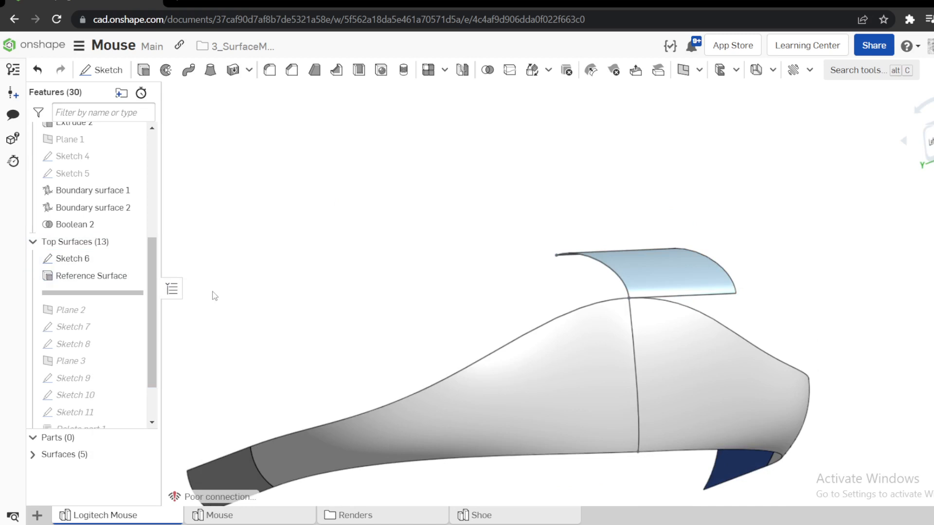
# Roll the feature history forward past Plane 2 in the Top Surfaces folder.
pyautogui.moveTo(280, 291); pyautogui.dragTo(390, 322, button='right')
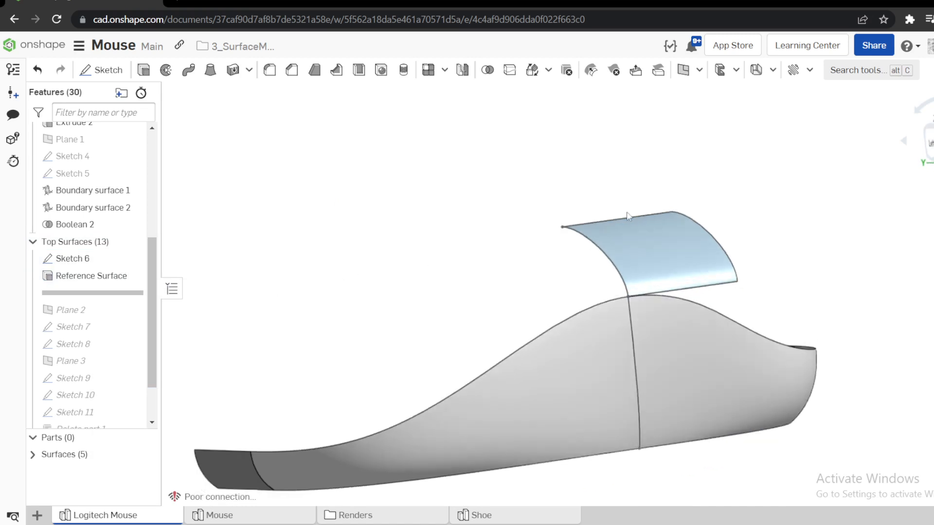
pyautogui.moveTo(467, 223)
pyautogui.mouseDown(button='right')
pyautogui.moveTo(568, 227)
pyautogui.moveTo(508, 223)
pyautogui.moveTo(506, 234)
pyautogui.mouseUp(button='right')
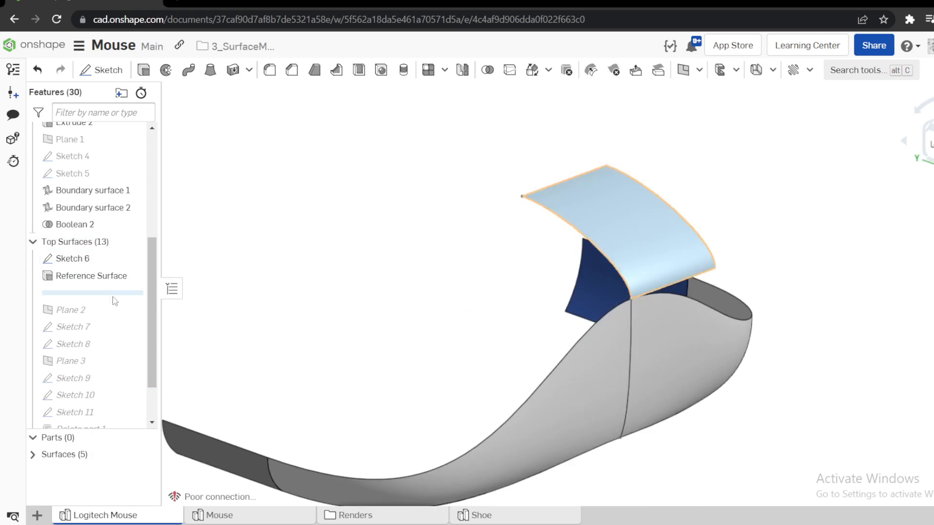
pyautogui.moveTo(113, 300); pyautogui.dragTo(111, 320)
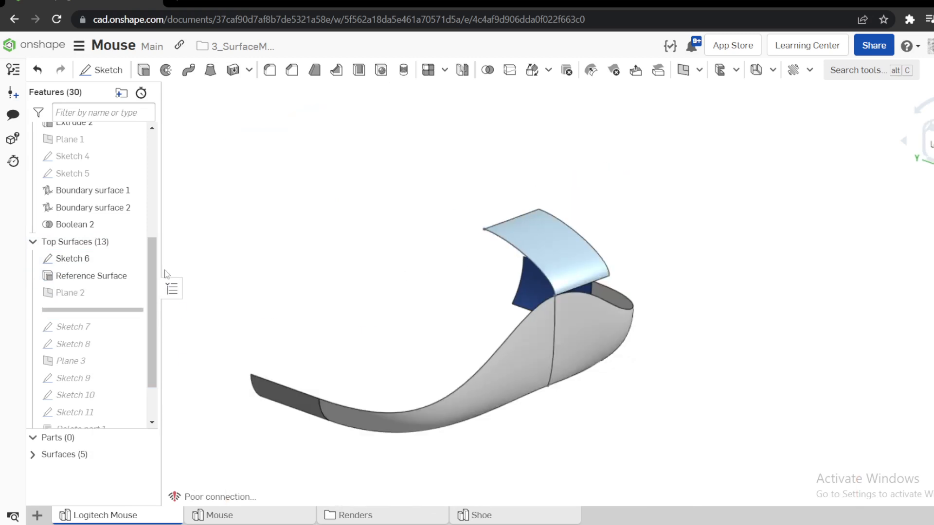
# Open Plane 2's definition and examine its offset from the Front plane at an angle and from the side, then close it.
pyautogui.rightClick(79, 298)
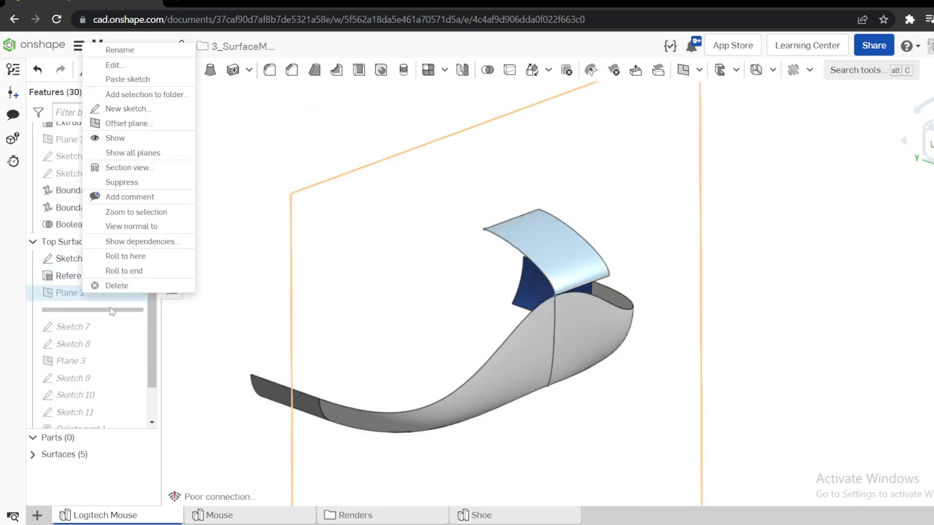
pyautogui.click(127, 66)
pyautogui.moveTo(478, 237); pyautogui.dragTo(516, 232, button='right')
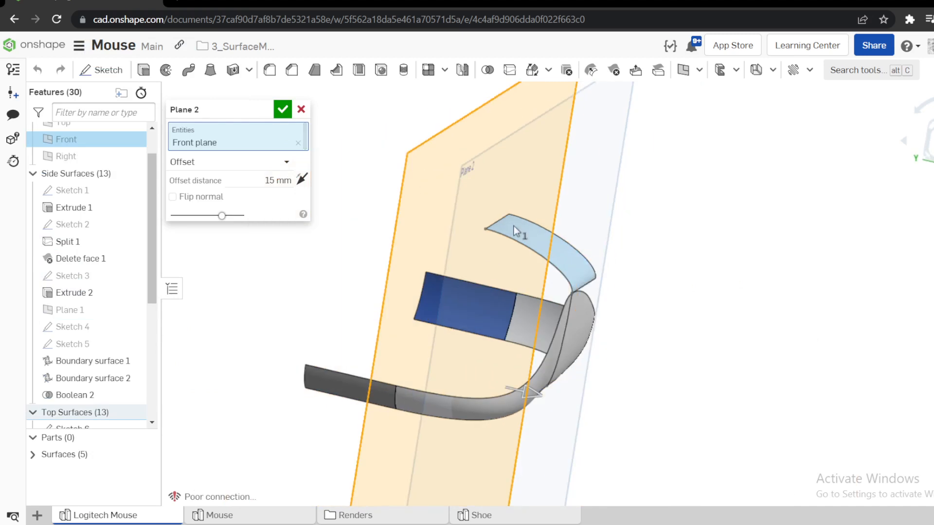
pyautogui.click(931, 144)
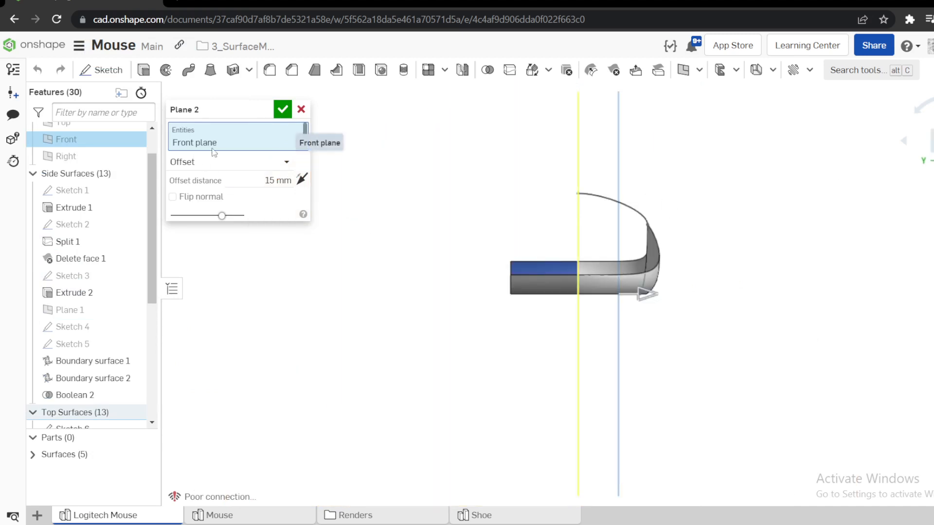
pyautogui.moveTo(577, 214); pyautogui.dragTo(558, 234, button='right')
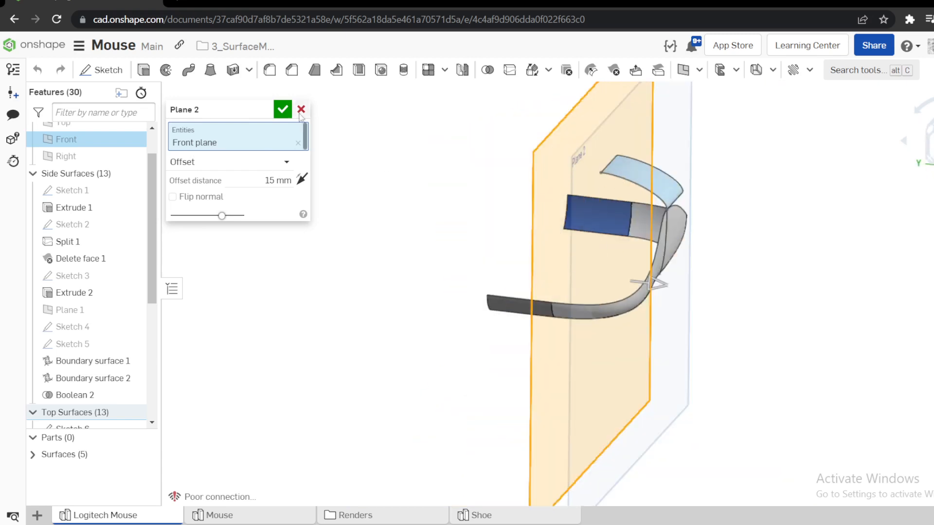
pyautogui.press('Return')
# In the Mouse part studio, roll the feature history past Sweep 1 and on to the end.
pyautogui.click(229, 518)
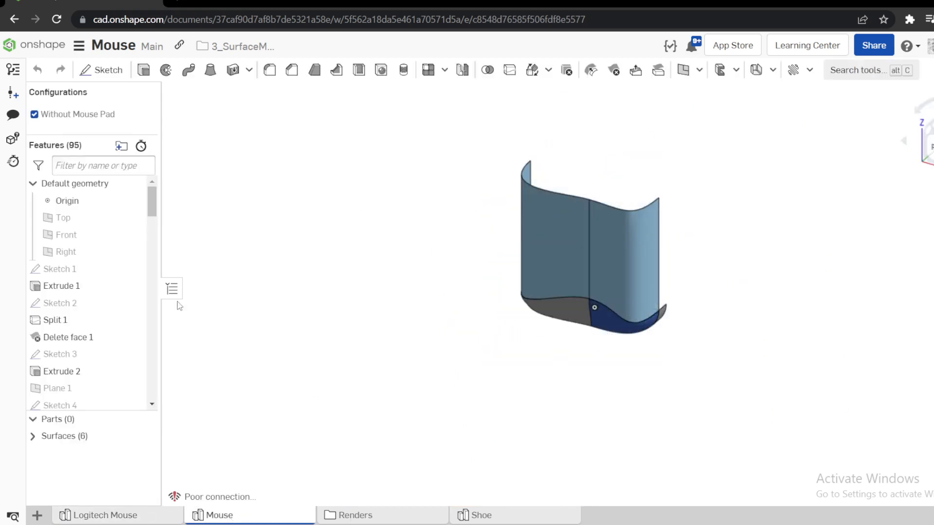
pyautogui.scroll(-10, 55, 275)
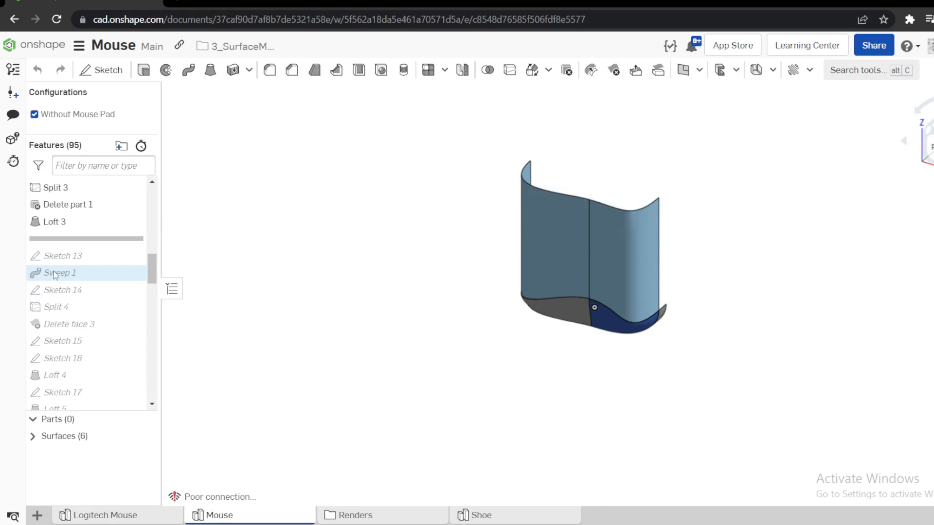
pyautogui.rightClick(54, 276)
pyautogui.click(108, 360)
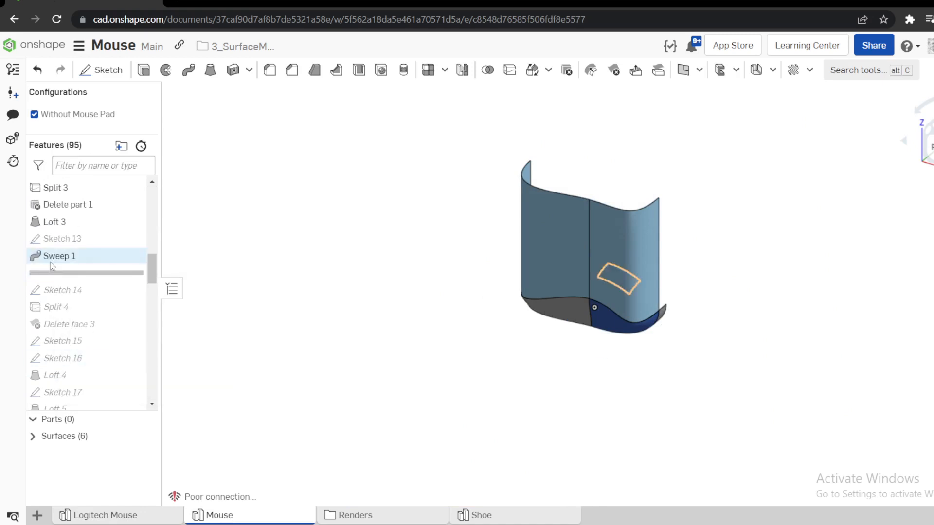
pyautogui.rightClick(51, 263)
pyautogui.click(102, 426)
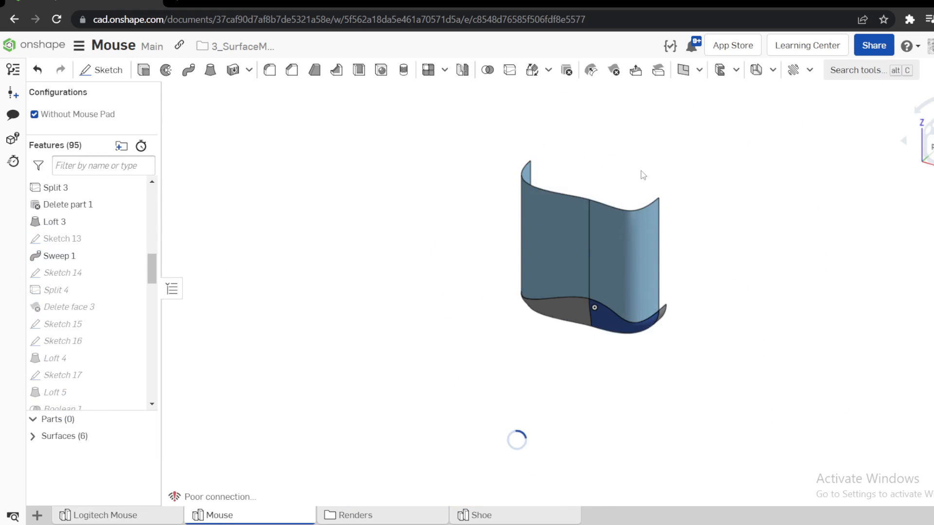
pyautogui.scroll(4, 591, 181)
pyautogui.scroll(-2, 584, 265)
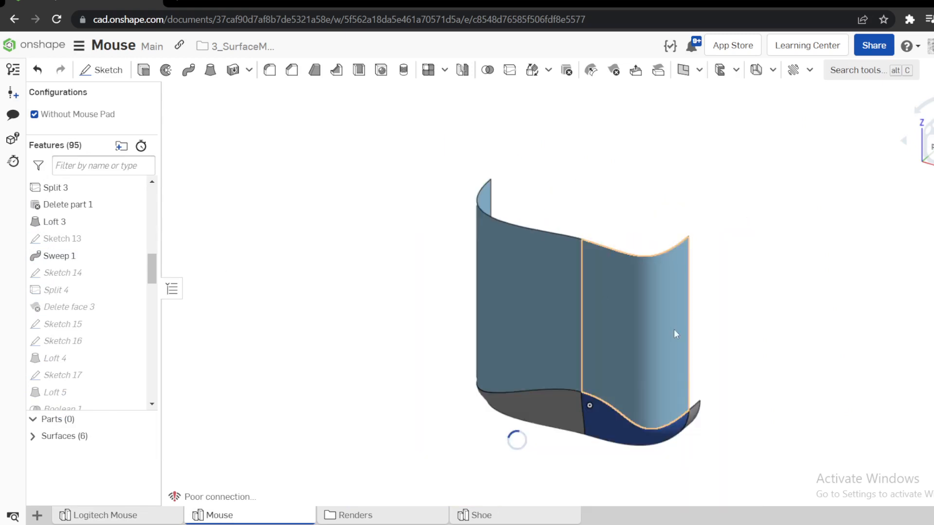
# Return to the Logitech Mouse part studio, show Plane 2 and view the model from above.
pyautogui.click(145, 517)
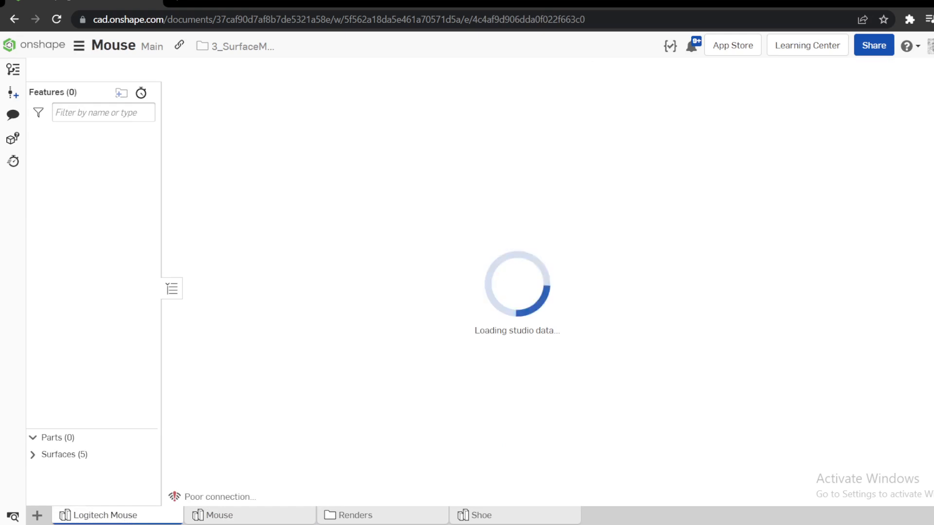
pyautogui.click(228, 516)
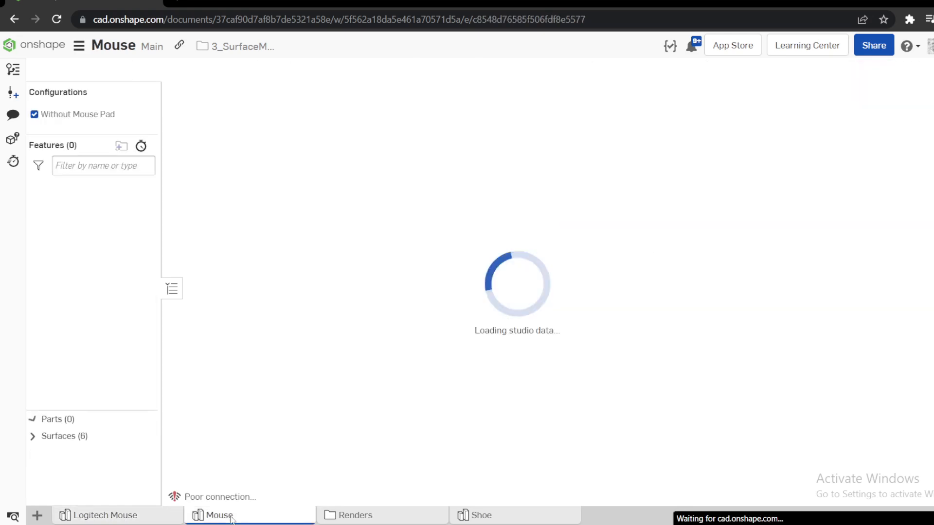
pyautogui.click(134, 517)
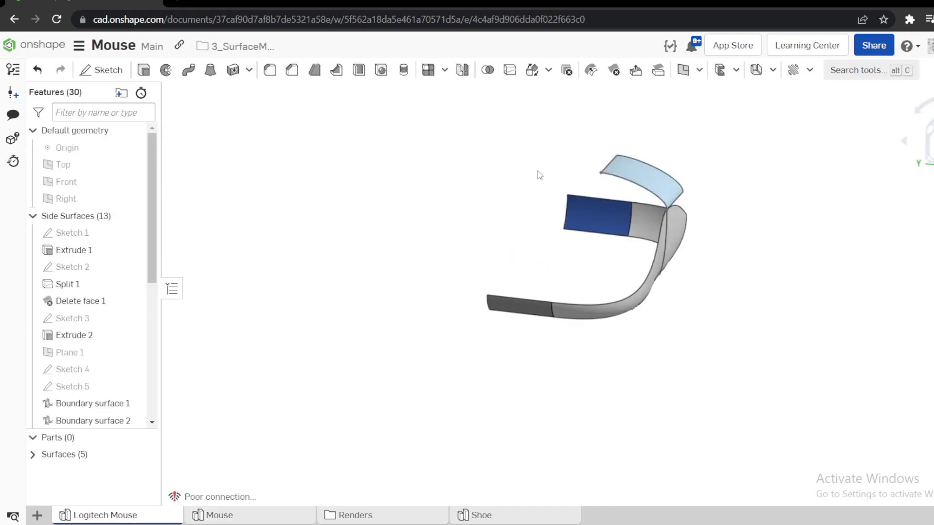
pyautogui.moveTo(538, 173); pyautogui.dragTo(647, 190, button='right')
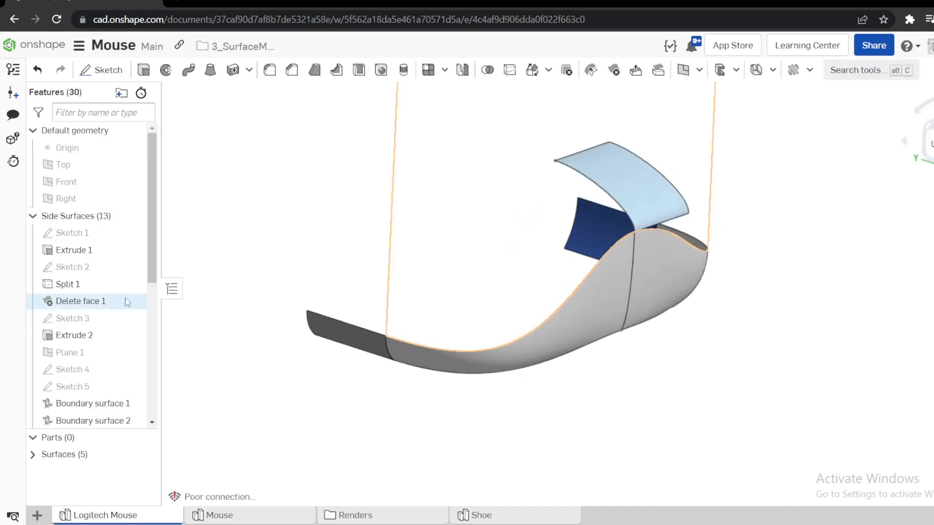
pyautogui.scroll(-5, 78, 251)
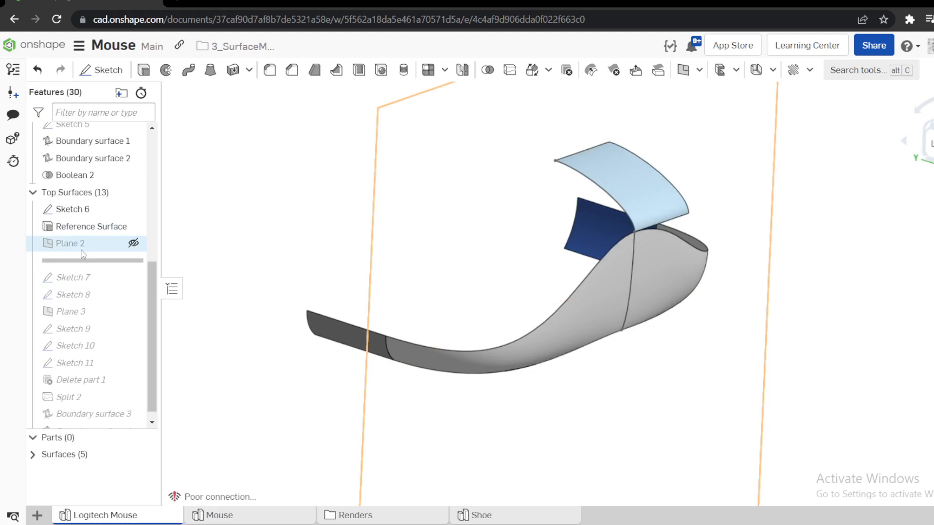
pyautogui.rightClick(82, 250)
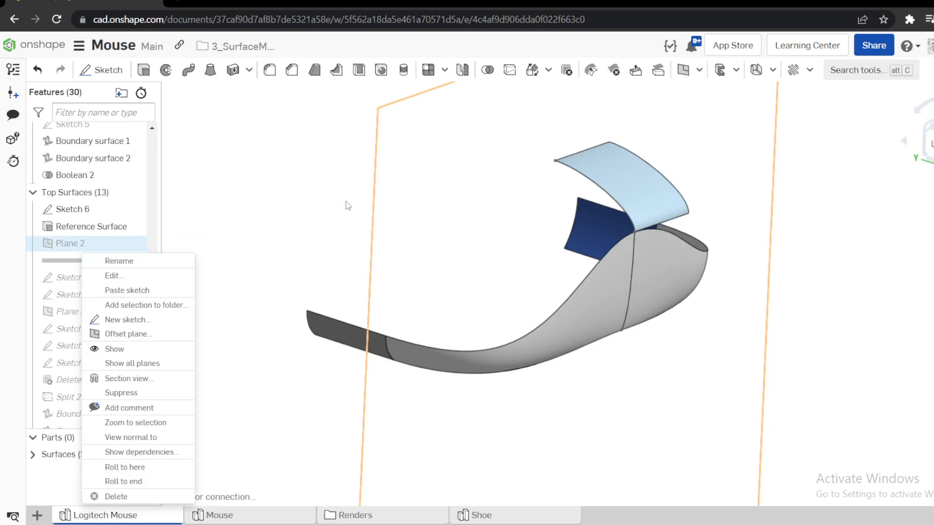
pyautogui.click(268, 222)
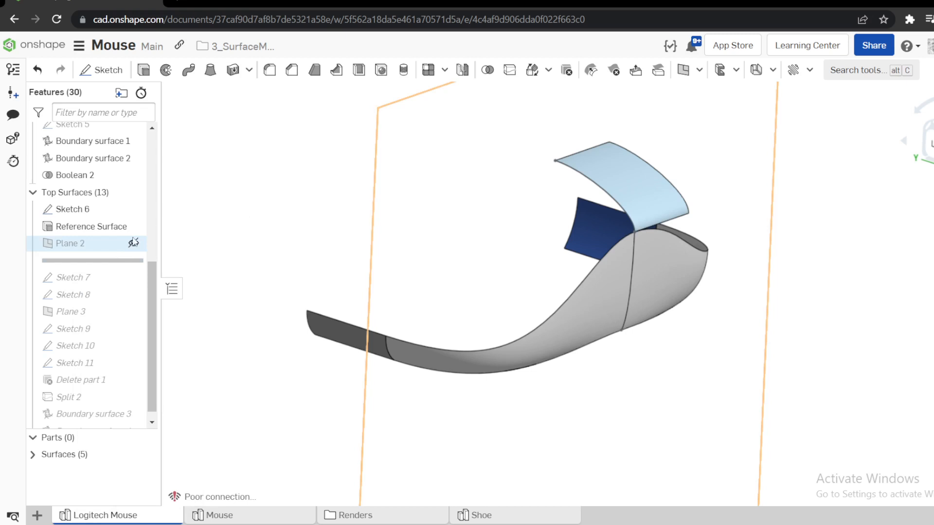
pyautogui.moveTo(438, 273); pyautogui.dragTo(641, 249, button='right')
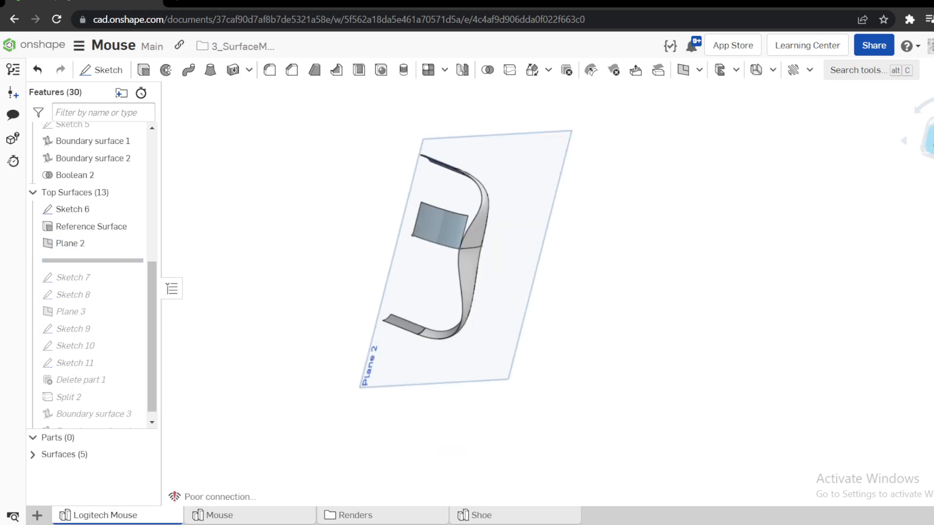
pyautogui.click(928, 139)
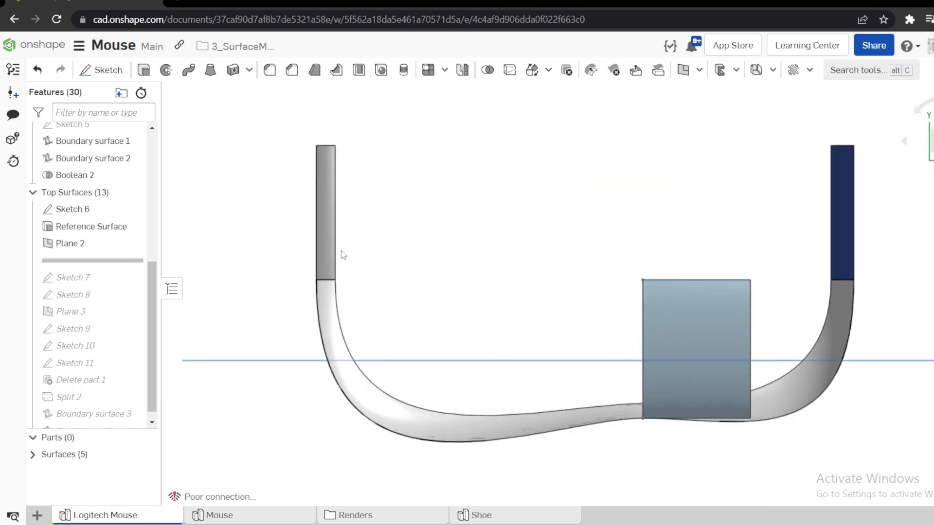
# Open the finished model in the Mouse part studio and view it from above.
pyautogui.click(264, 519)
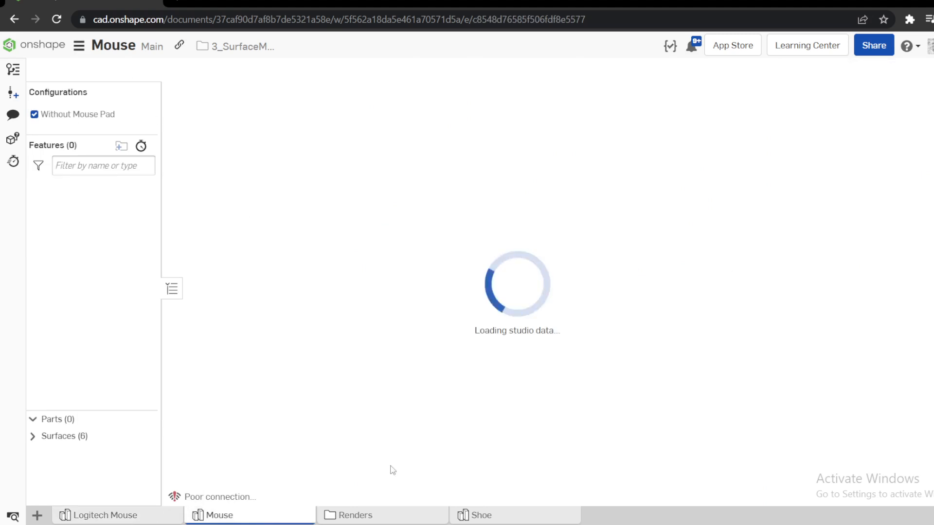
pyautogui.click(130, 518)
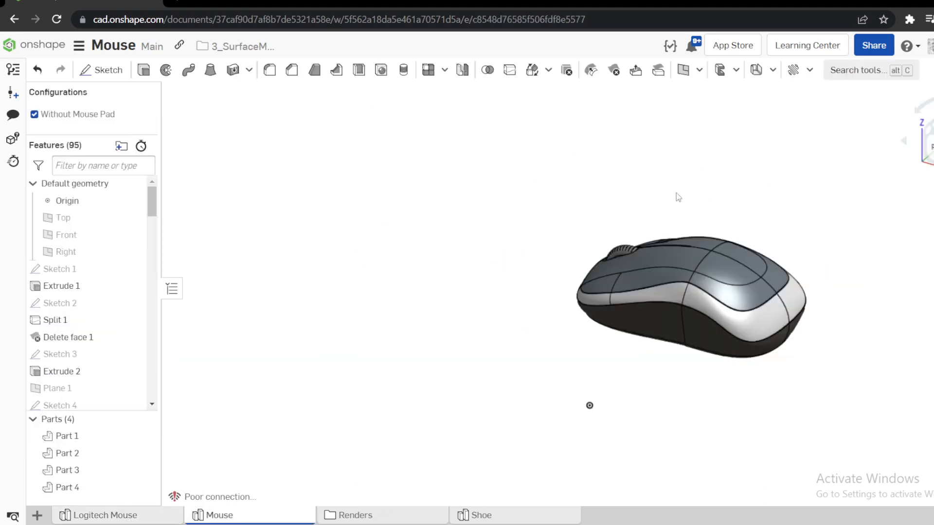
pyautogui.scroll(4, 693, 200)
pyautogui.moveTo(698, 202); pyautogui.dragTo(831, 208, button='right')
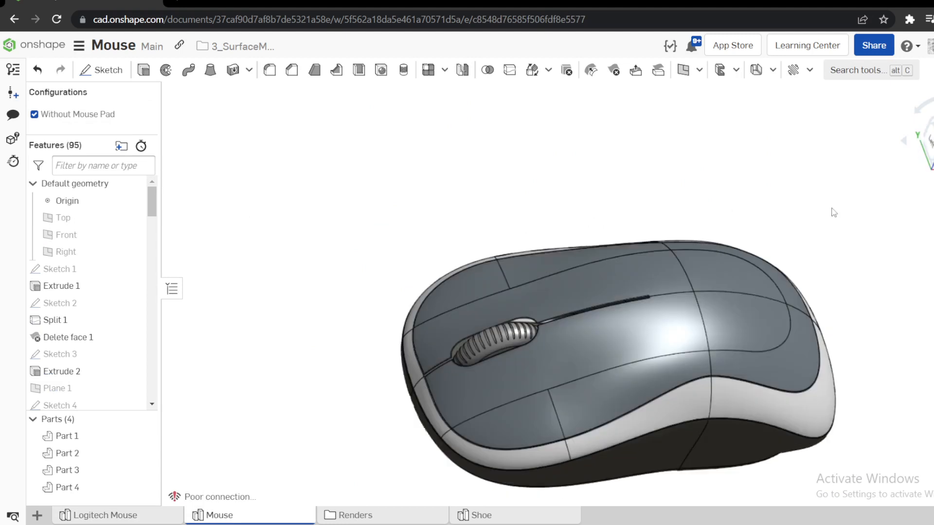
pyautogui.click(932, 141)
pyautogui.scroll(2, 567, 135)
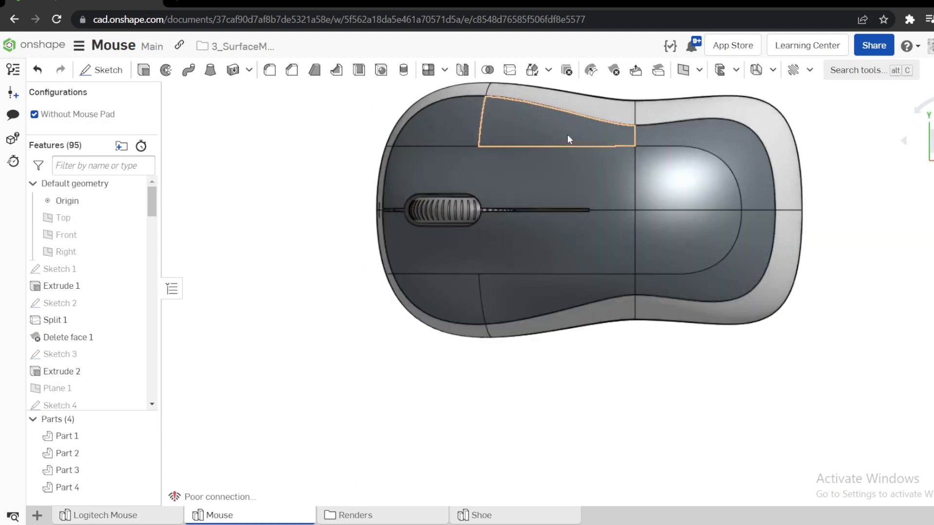
# Select the central top face beside the scroll wheel with its rounded rear face to examine their outline, then clear the selection.
pyautogui.click(614, 281)
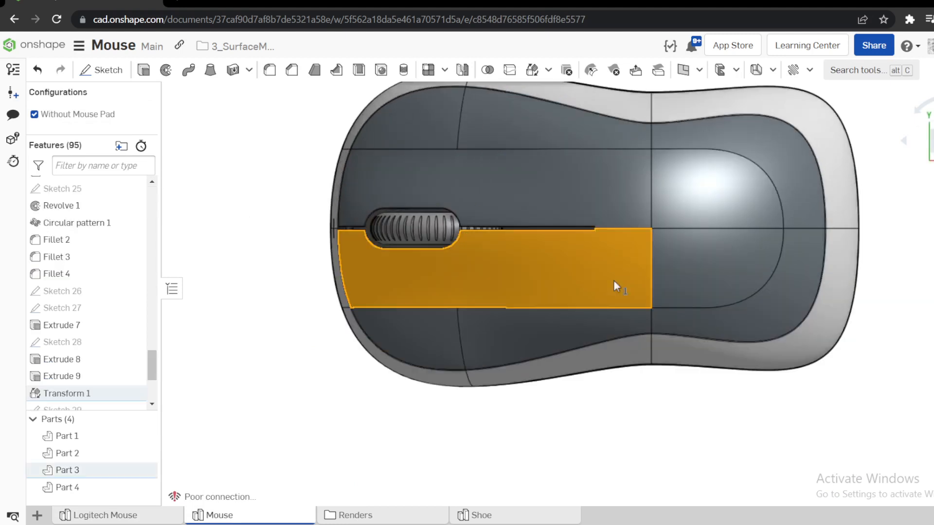
pyautogui.click(710, 278)
pyautogui.click(274, 332)
pyautogui.click(555, 286)
pyautogui.click(691, 281)
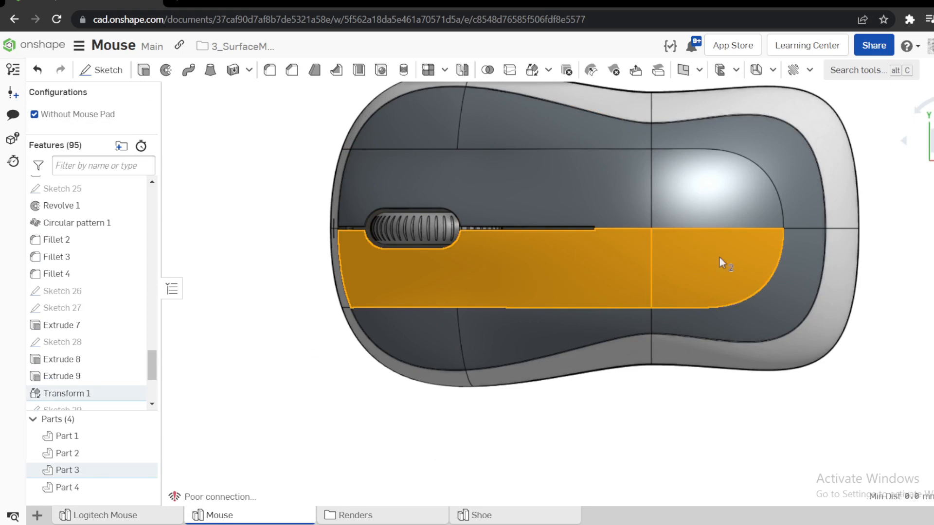
pyautogui.click(286, 371)
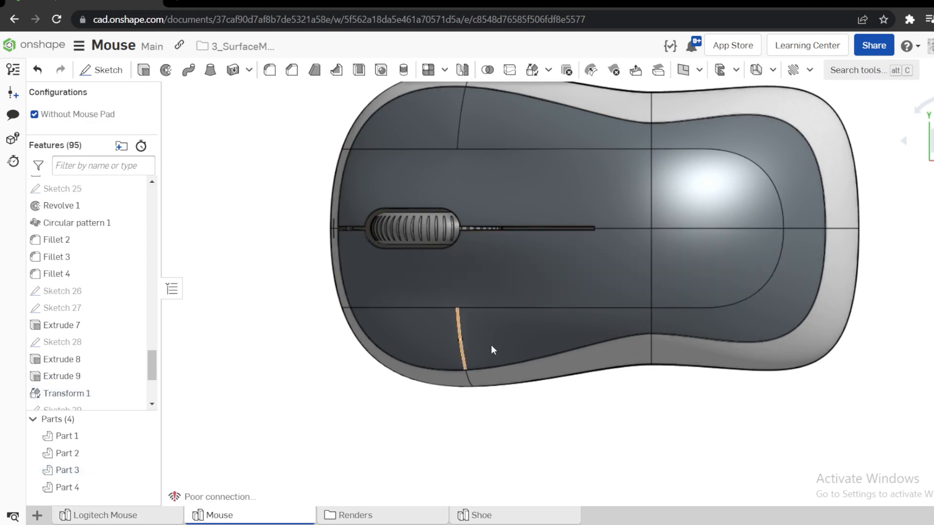
# Measure the distance between the central top face's straight outer edge and the centre line edge.
pyautogui.click(534, 312)
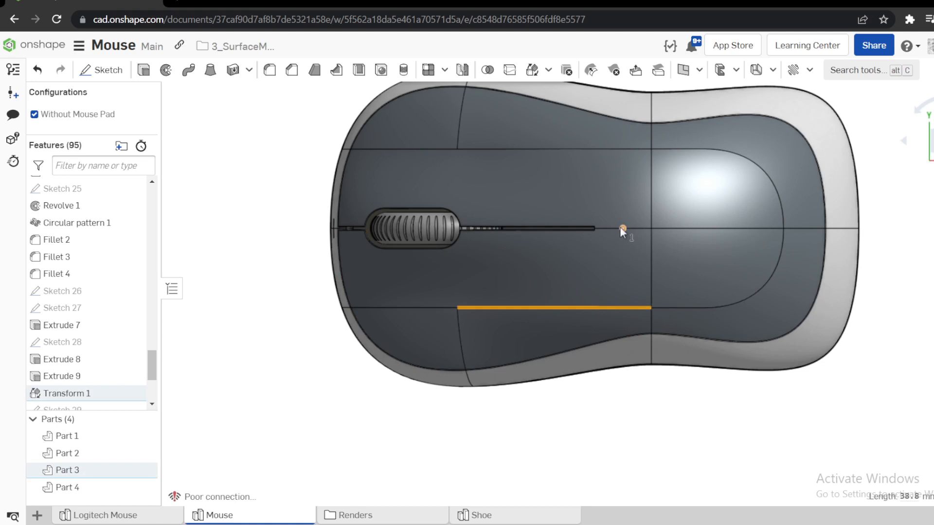
pyautogui.click(637, 228)
pyautogui.click(906, 498)
pyautogui.click(664, 413)
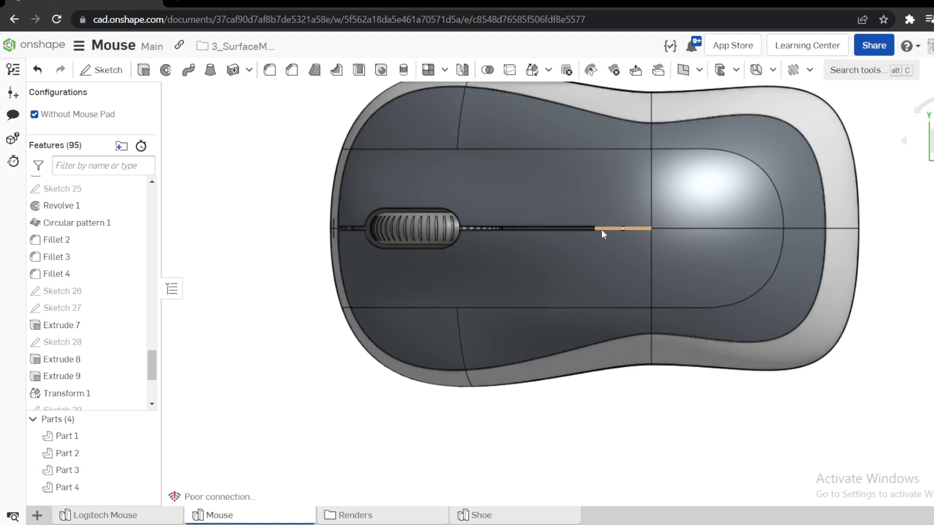
# Examine the end of the centre groove up close and the two central top faces of the finished mouse.
pyautogui.scroll(5, 606, 232)
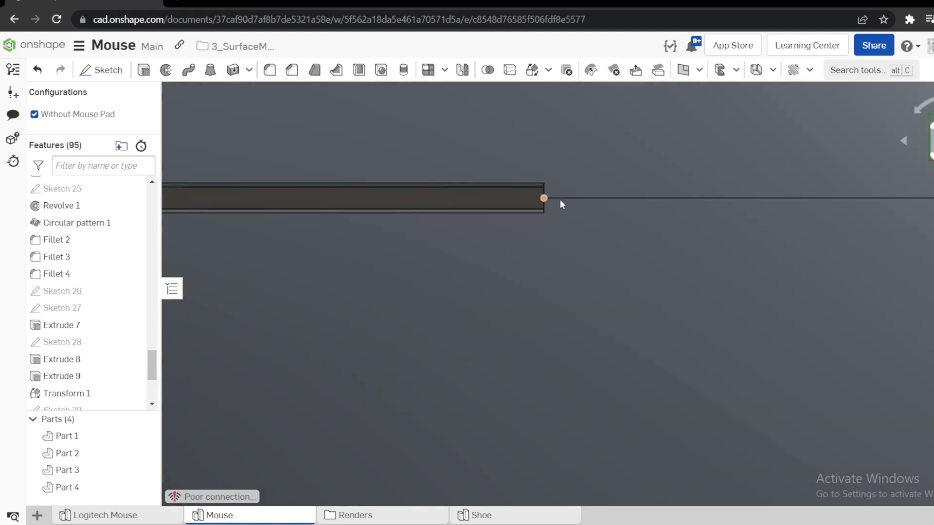
pyautogui.scroll(-5, 594, 198)
pyautogui.scroll(-5, 579, 302)
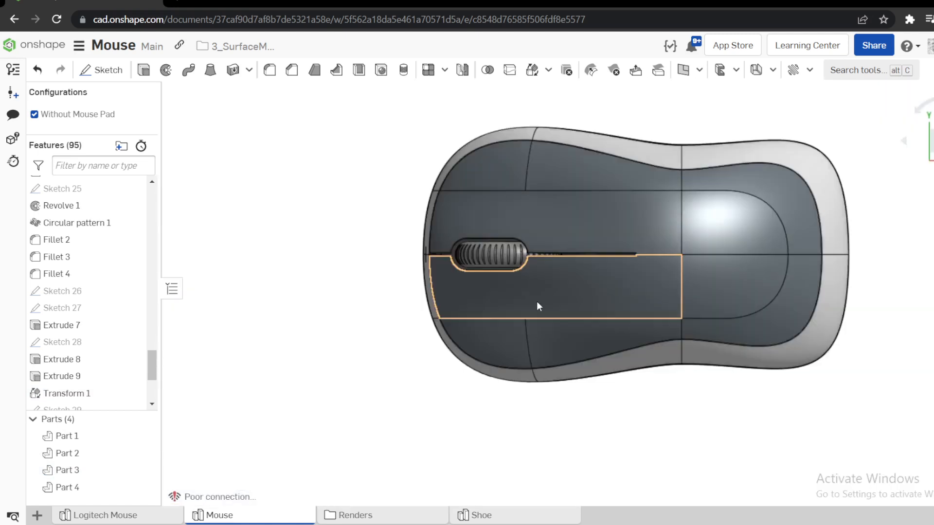
pyautogui.click(536, 304)
pyautogui.click(697, 288)
pyautogui.scroll(-1, 578, 288)
pyautogui.moveTo(578, 284); pyautogui.dragTo(438, 349, button='right')
# Return to the Logitech Mouse part studio and view Plane 2 and the reference surface at an angle.
pyautogui.click(117, 516)
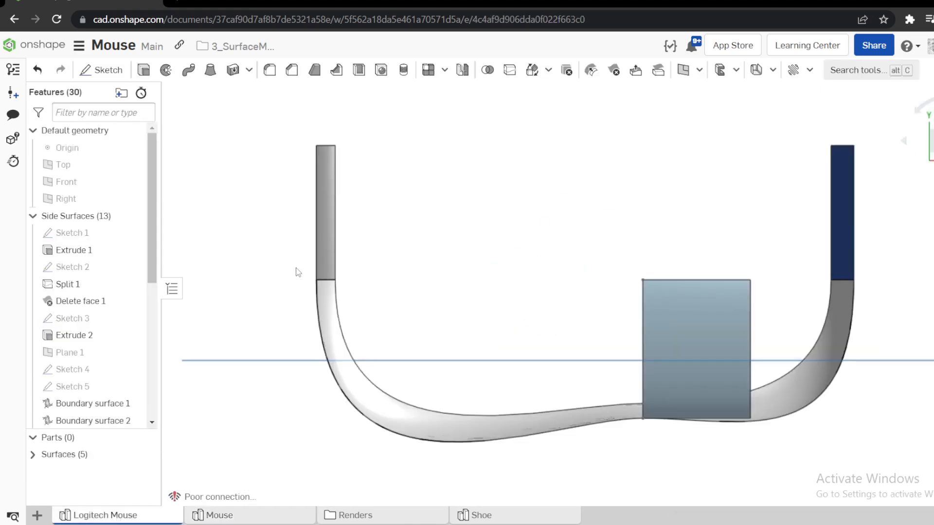
pyautogui.moveTo(452, 273); pyautogui.dragTo(475, 264, button='right')
pyautogui.scroll(-2, 476, 267)
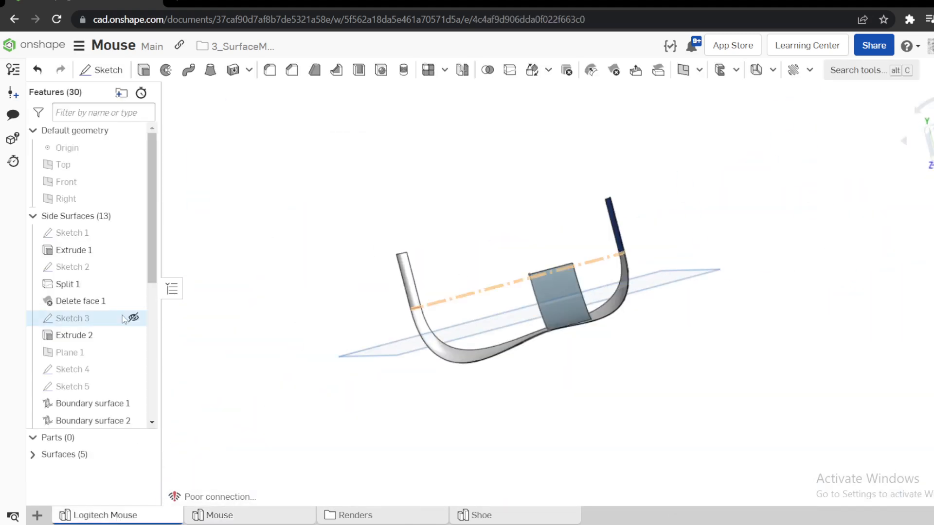
# Roll the feature history forward to include Sketch 7, open that sketch for editing and examine its side profile curve up close.
pyautogui.scroll(-5, 118, 323)
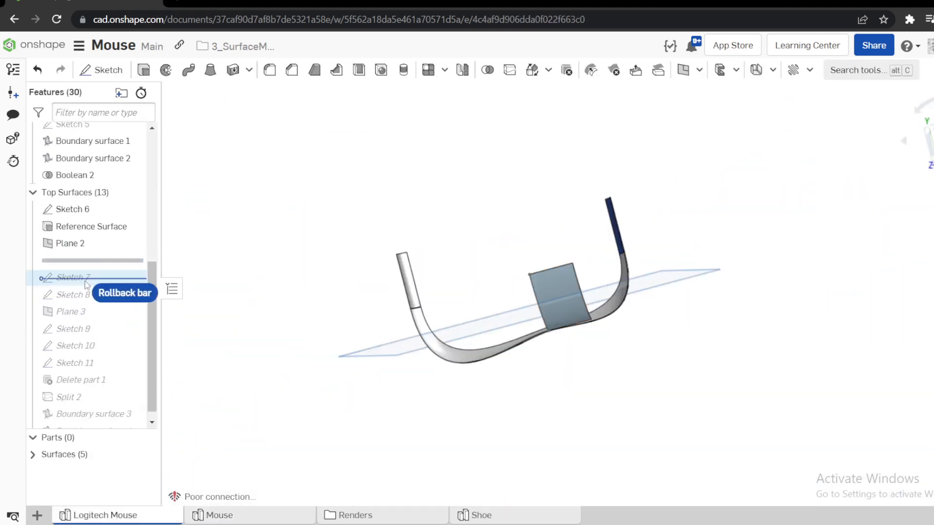
pyautogui.moveTo(89, 263); pyautogui.dragTo(85, 281)
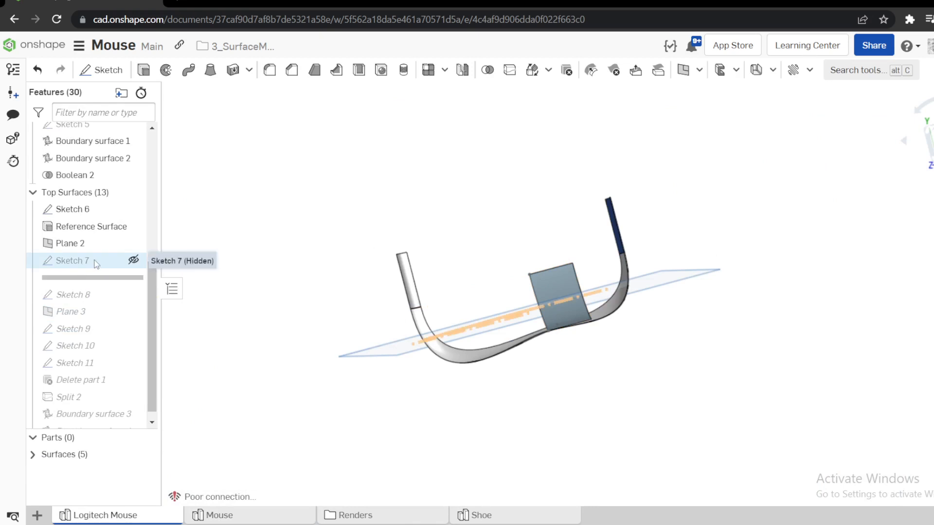
pyautogui.rightClick(80, 261)
pyautogui.click(156, 45)
pyautogui.moveTo(486, 218)
pyautogui.mouseDown(button='right')
pyautogui.moveTo(490, 158)
pyautogui.moveTo(593, 198)
pyautogui.mouseUp(button='right')
pyautogui.moveTo(530, 275)
pyautogui.mouseDown(button='right')
pyautogui.moveTo(555, 272)
pyautogui.moveTo(559, 253)
pyautogui.moveTo(595, 322)
pyautogui.moveTo(550, 286)
pyautogui.mouseUp(button='right')
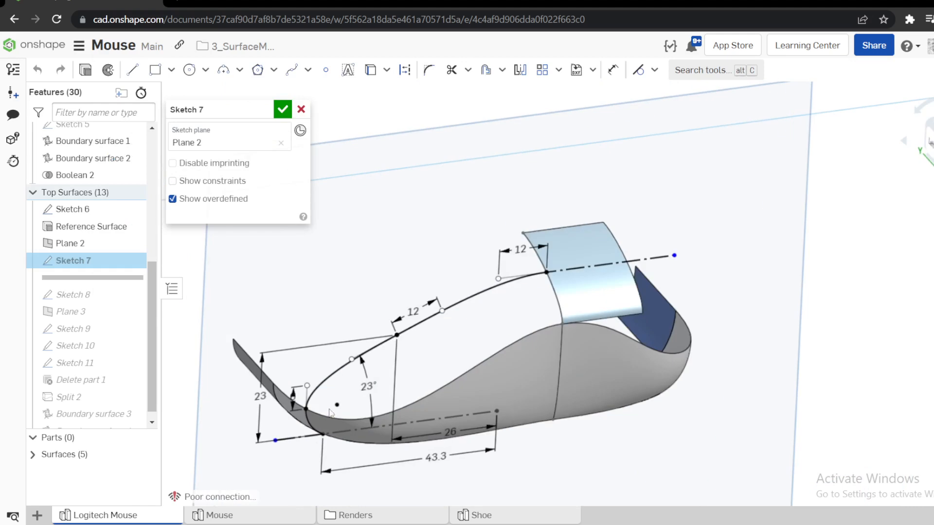
pyautogui.scroll(5, 323, 402)
pyautogui.moveTo(339, 388); pyautogui.dragTo(342, 369, button='right')
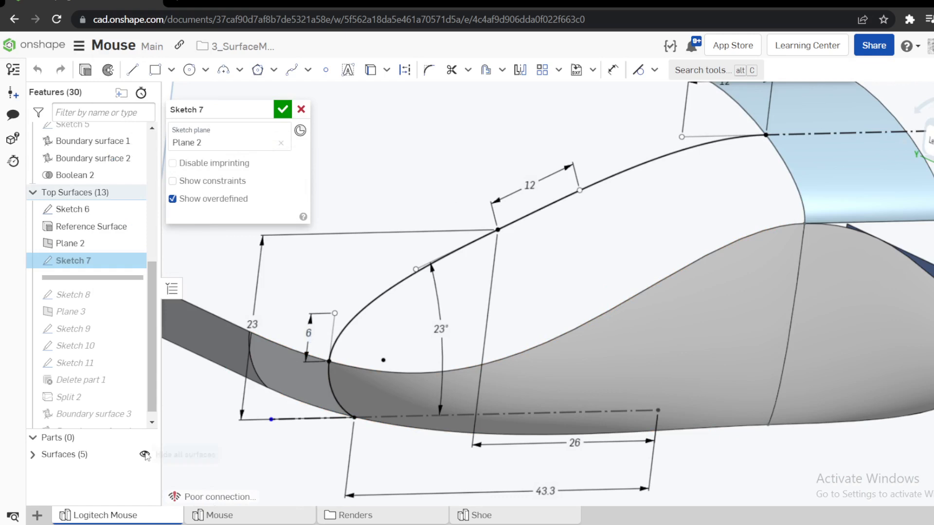
# Hide all surfaces and view the Sketch 7 splines and dimensions perpendicular to the sketch plane.
pyautogui.click(145, 455)
pyautogui.moveTo(586, 346)
pyautogui.mouseDown(button='right')
pyautogui.moveTo(577, 311)
pyautogui.moveTo(561, 313)
pyautogui.moveTo(438, 367)
pyautogui.mouseUp(button='right')
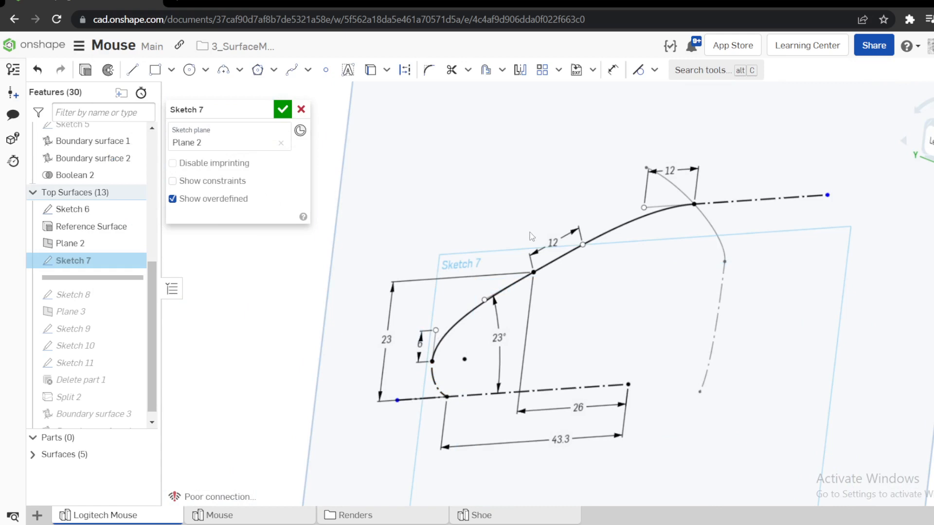
pyautogui.moveTo(531, 237); pyautogui.dragTo(586, 224, button='right')
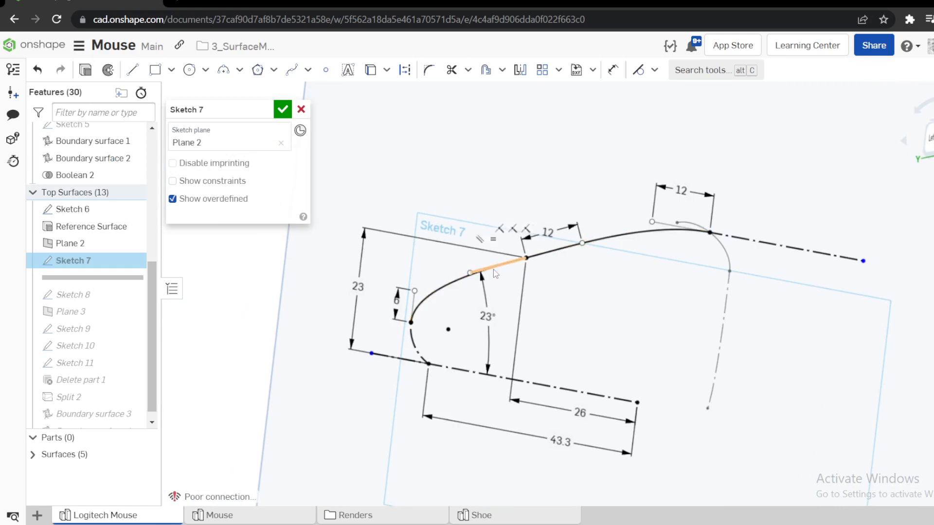
pyautogui.press('n')
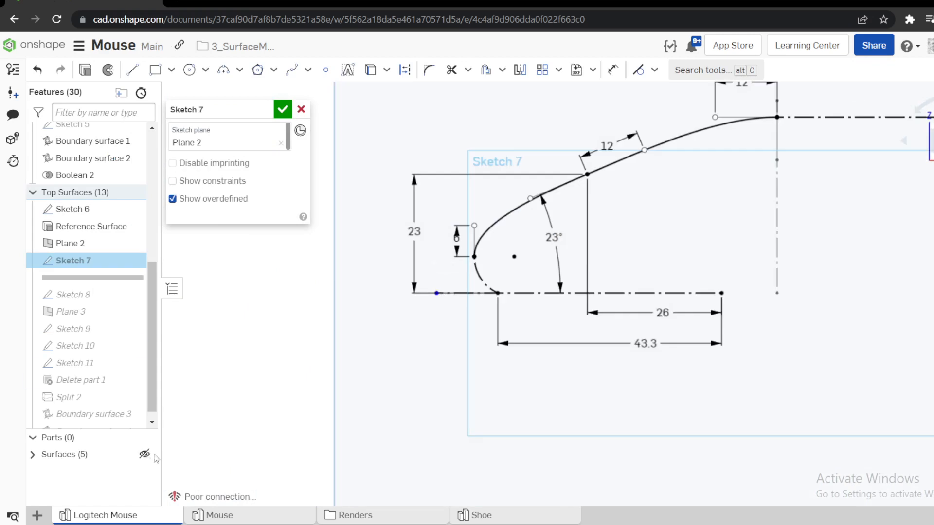
# Show all surfaces again and hide the tall extruded surface that covers the Sketch 7 profile.
pyautogui.click(145, 457)
pyautogui.moveTo(681, 292); pyautogui.dragTo(580, 211, button='right')
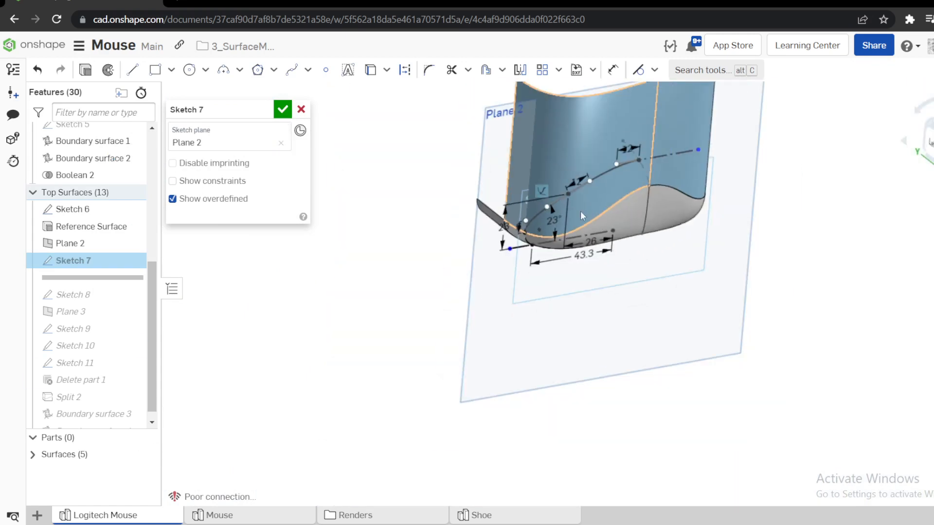
pyautogui.click(571, 128)
pyautogui.press('y')
pyautogui.scroll(5, 551, 177)
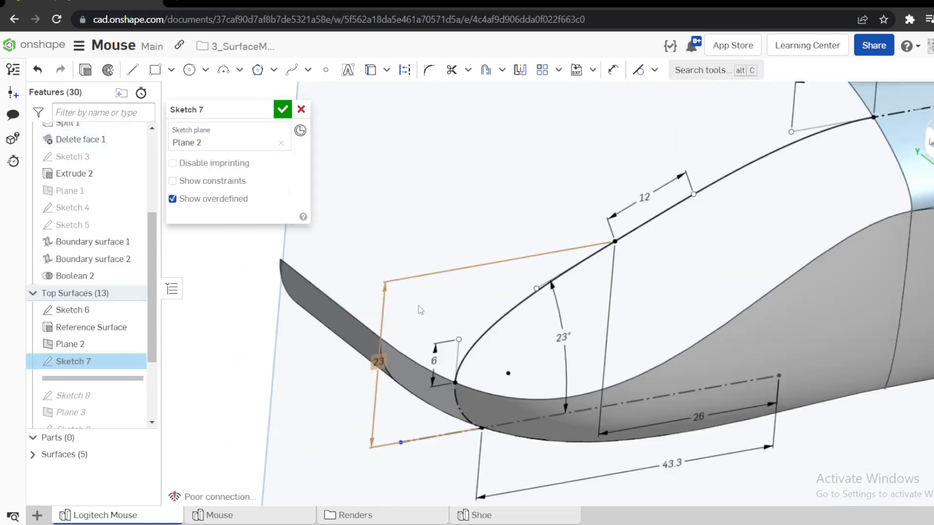
# Select the side surface's upper edge and the lower Sketch 7 spline to examine where they meet, then clear the selection.
pyautogui.click(460, 389)
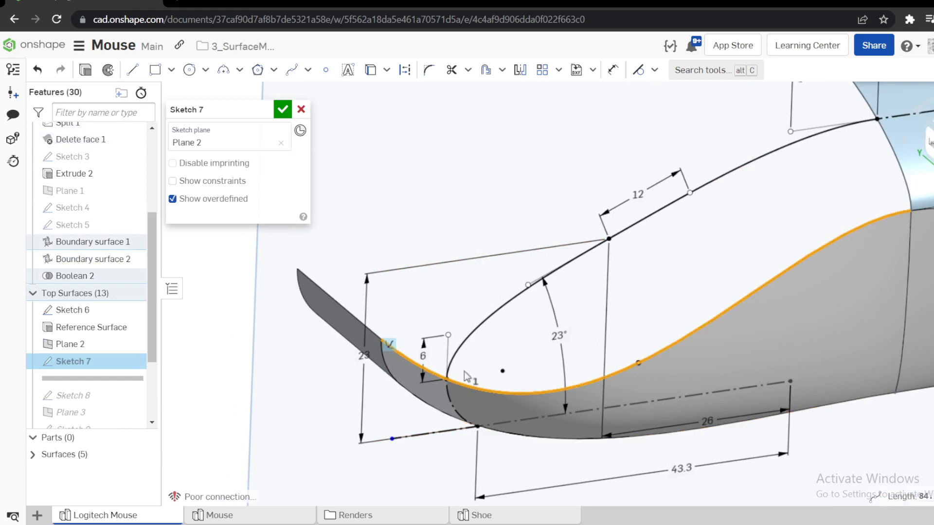
pyautogui.click(471, 334)
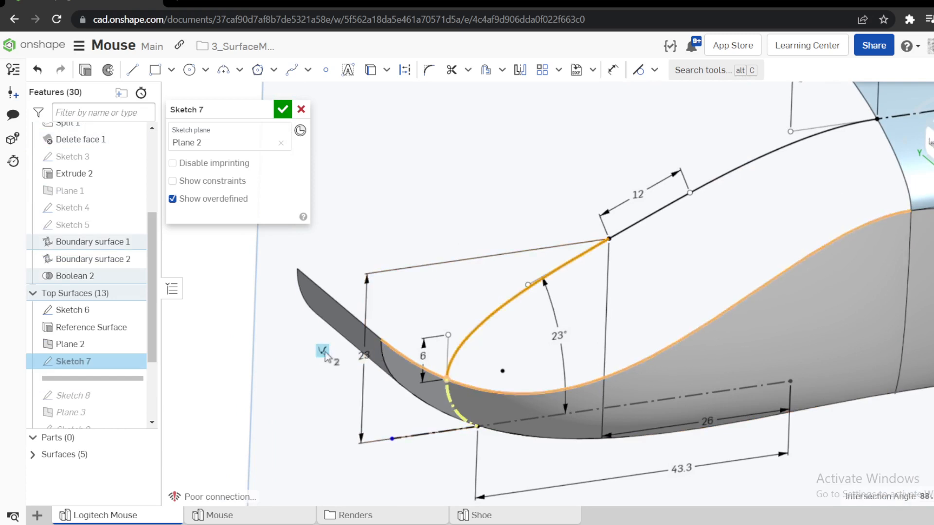
pyautogui.scroll(-3, 327, 357)
pyautogui.click(231, 360)
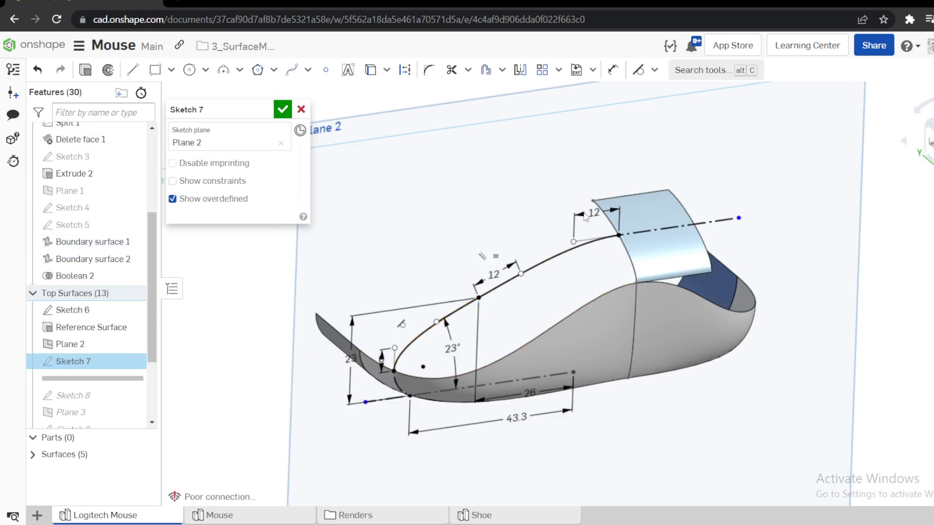
# Examine where the upper spline meets the reference surface's edge, then close Sketch 7 and clear the selection.
pyautogui.scroll(4, 630, 192)
pyautogui.scroll(1, 627, 229)
pyautogui.click(612, 328)
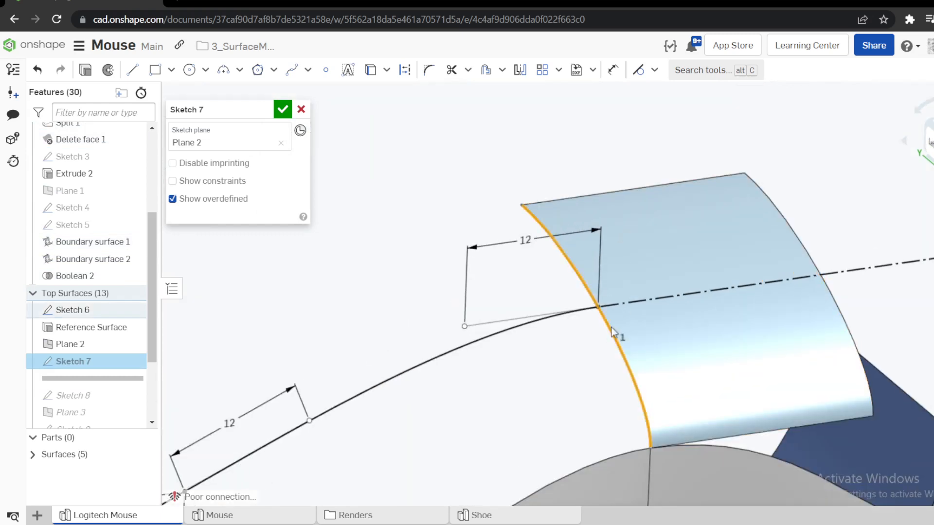
pyautogui.scroll(-5, 604, 310)
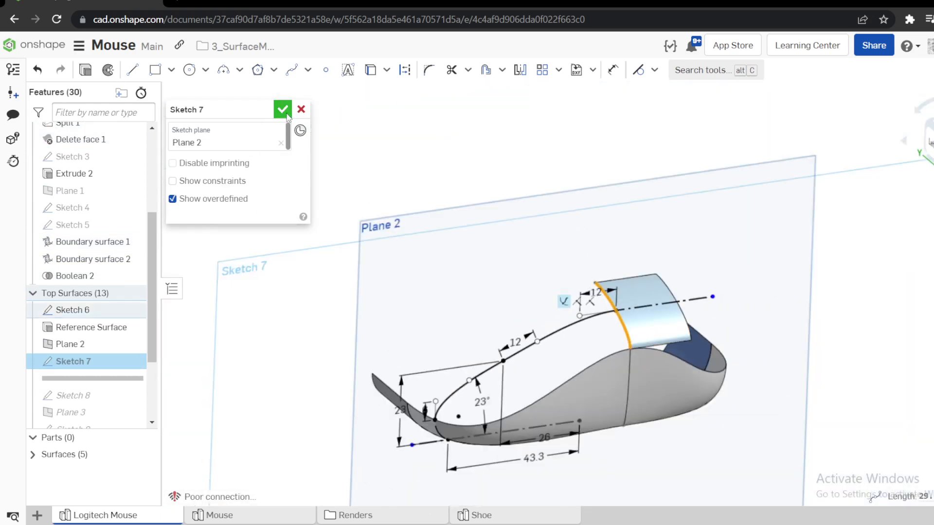
pyautogui.click(282, 109)
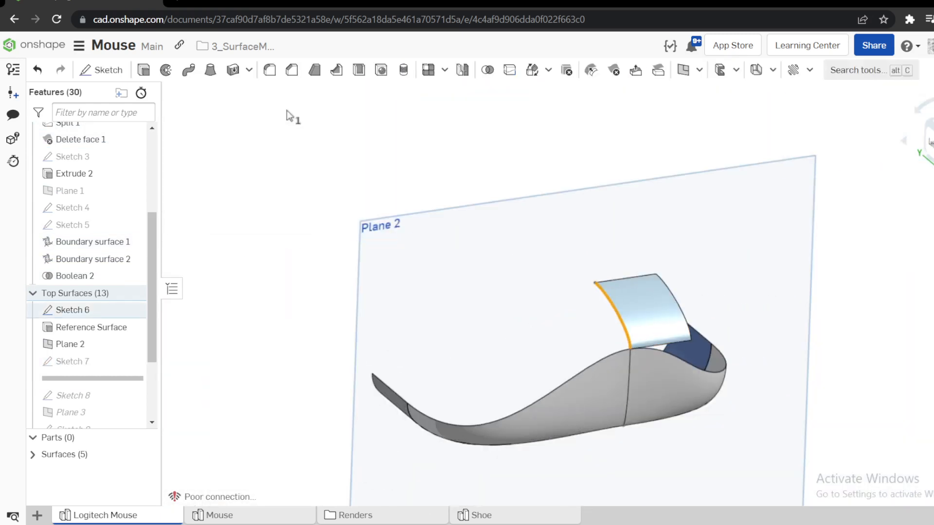
pyautogui.click(245, 273)
# Roll the feature history forward to include Sketch 8, open it to view its dimensioned profile, and close it without changes.
pyautogui.scroll(-2, 83, 331)
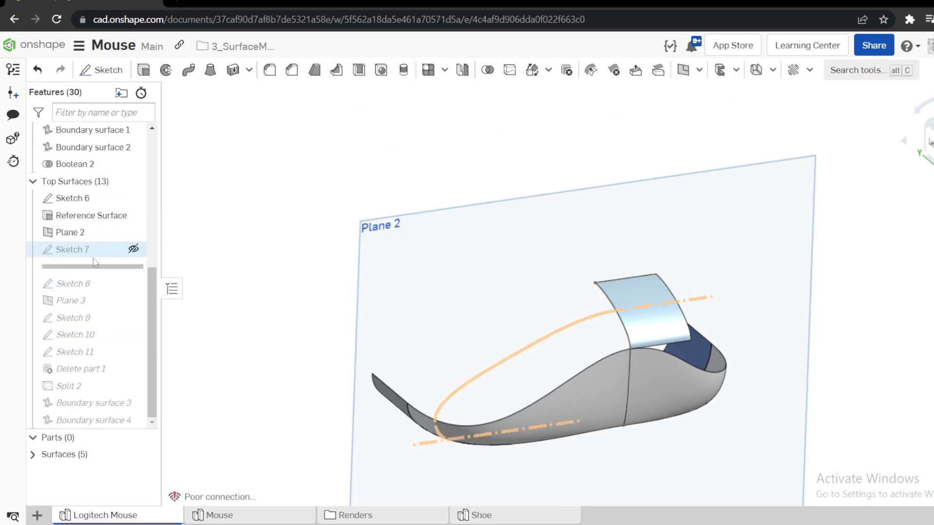
pyautogui.moveTo(80, 267); pyautogui.dragTo(85, 276)
pyautogui.rightClick(85, 274)
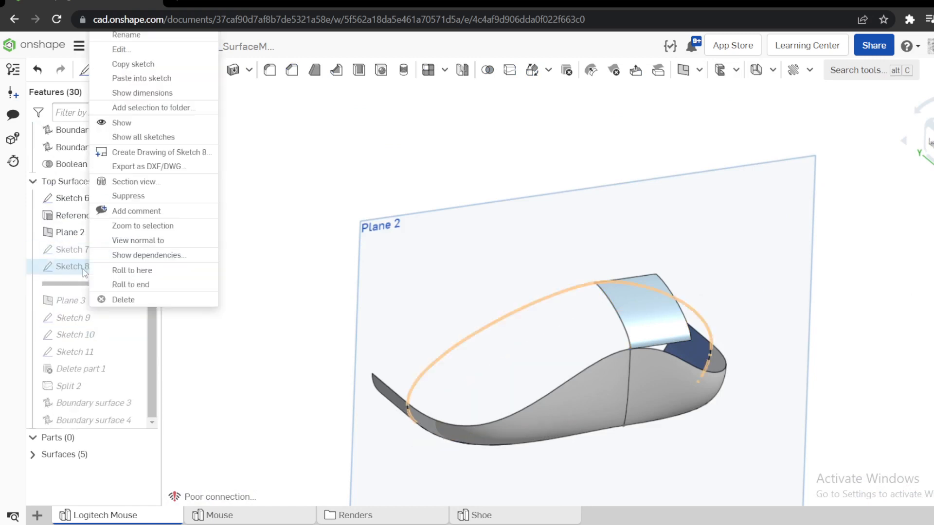
pyautogui.click(127, 50)
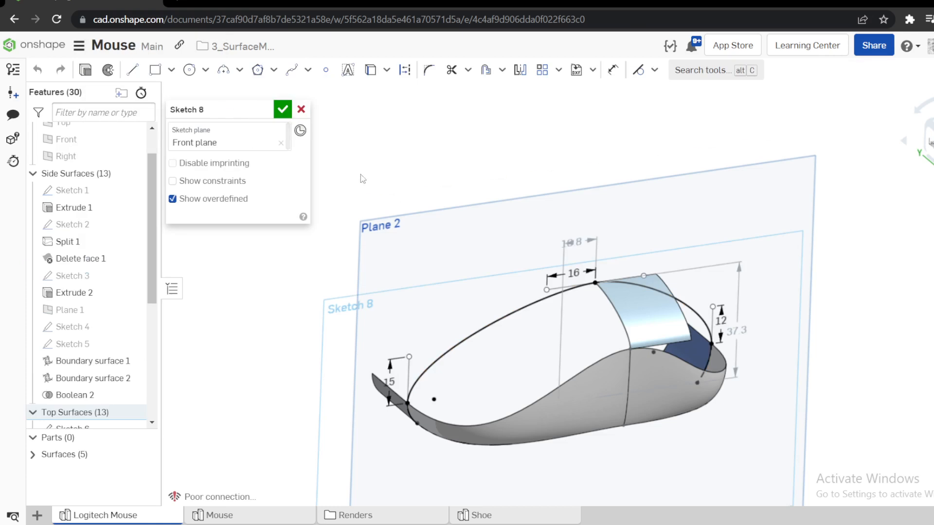
pyautogui.click(301, 109)
# Switch to the Mouse part studio and examine the finished mouse's central top face edges and centre groove.
pyautogui.click(274, 519)
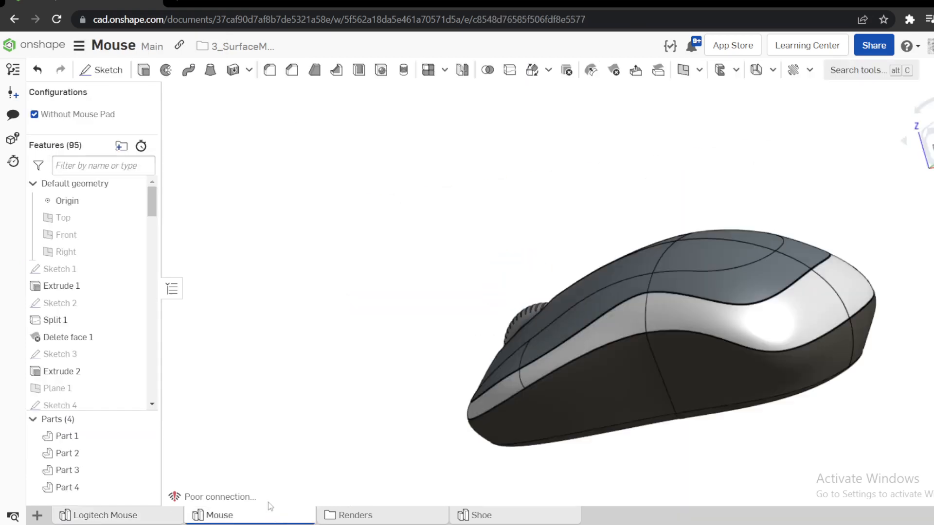
pyautogui.moveTo(466, 345); pyautogui.dragTo(593, 370, button='right')
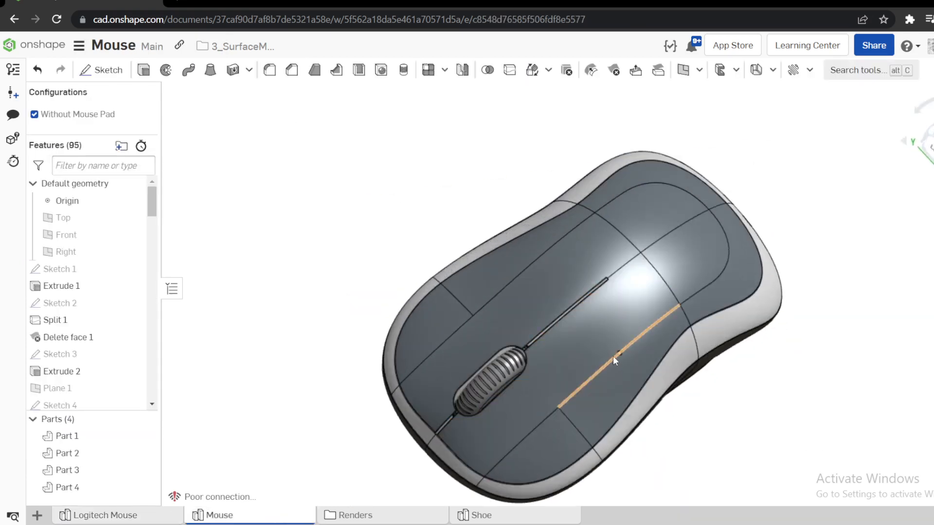
pyautogui.click(644, 332)
pyautogui.moveTo(538, 427); pyautogui.dragTo(445, 295, button='right')
pyautogui.click(445, 295)
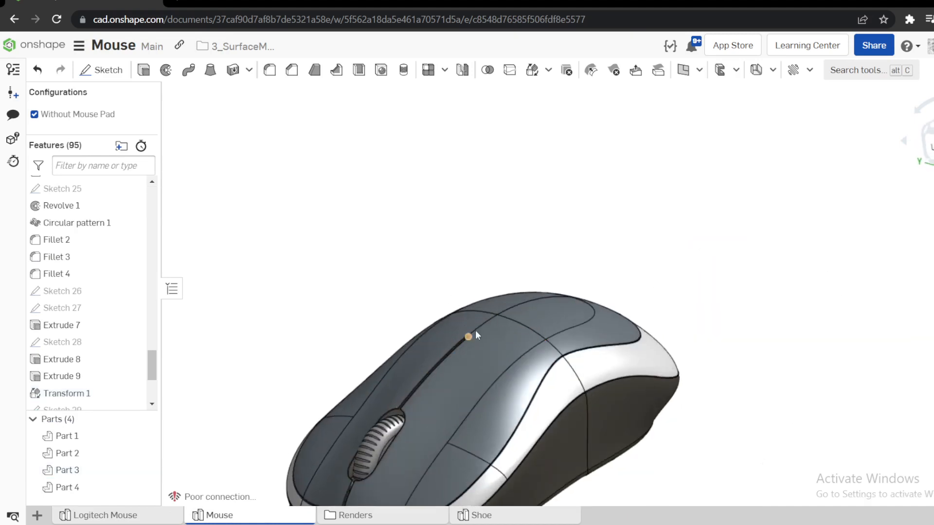
# Return to the Logitech Mouse part studio, show Sketch 8 and Sketch 7, and examine both profile curves from several angles.
pyautogui.click(134, 520)
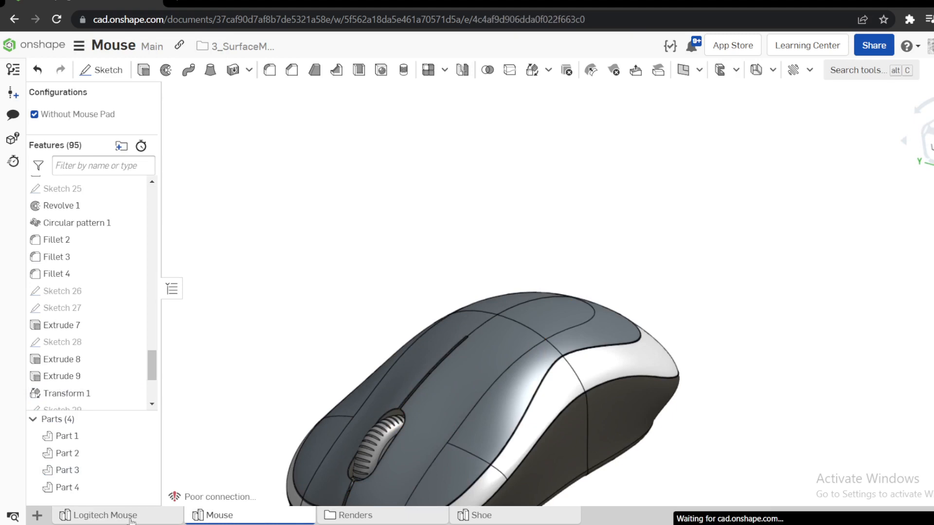
pyautogui.scroll(-5, 113, 416)
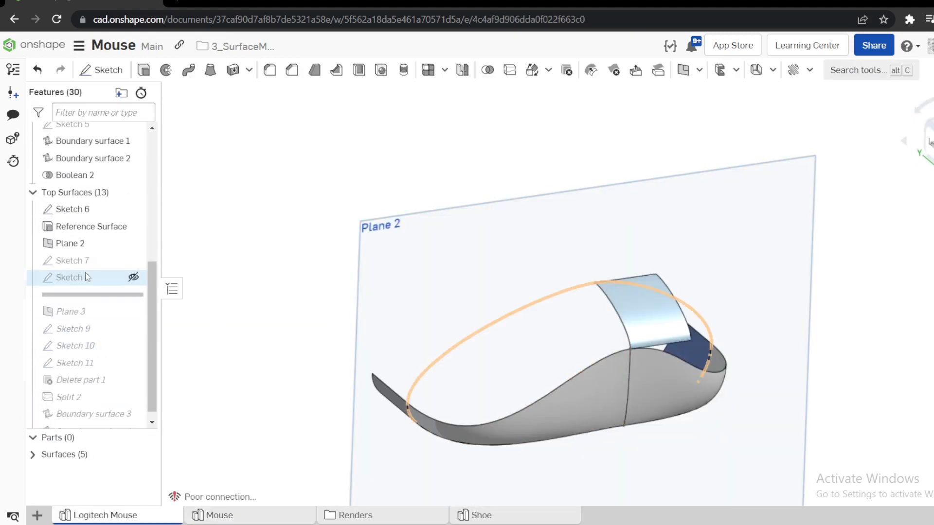
pyautogui.click(134, 277)
pyautogui.click(133, 260)
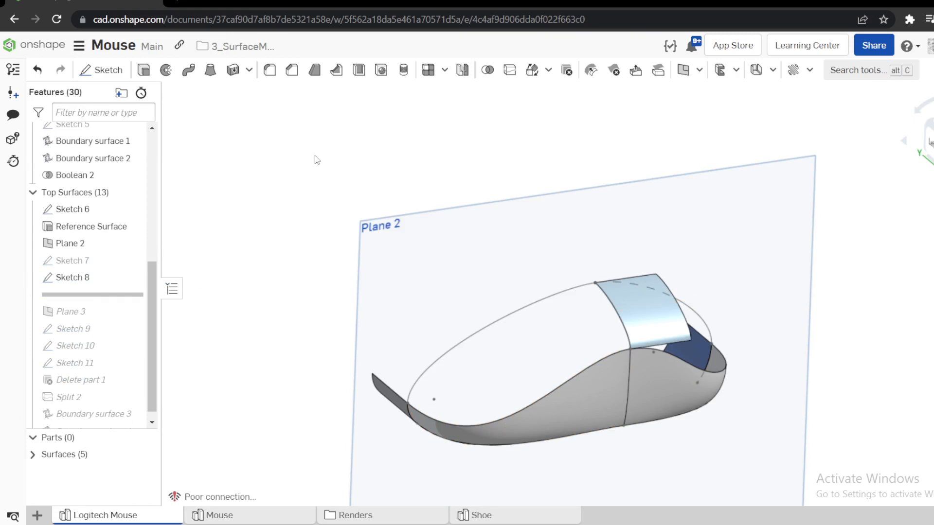
pyautogui.moveTo(503, 279); pyautogui.dragTo(807, 279, button='right')
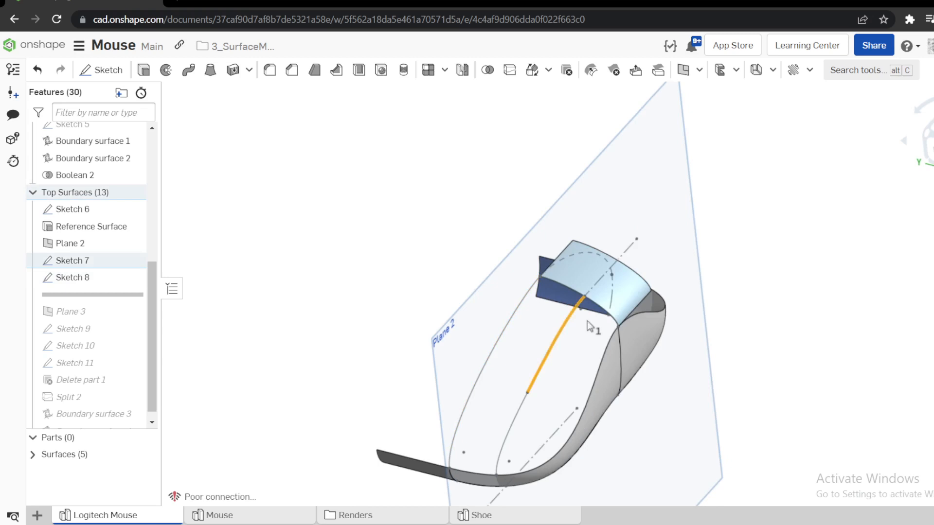
pyautogui.moveTo(589, 326); pyautogui.dragTo(771, 308, button='right')
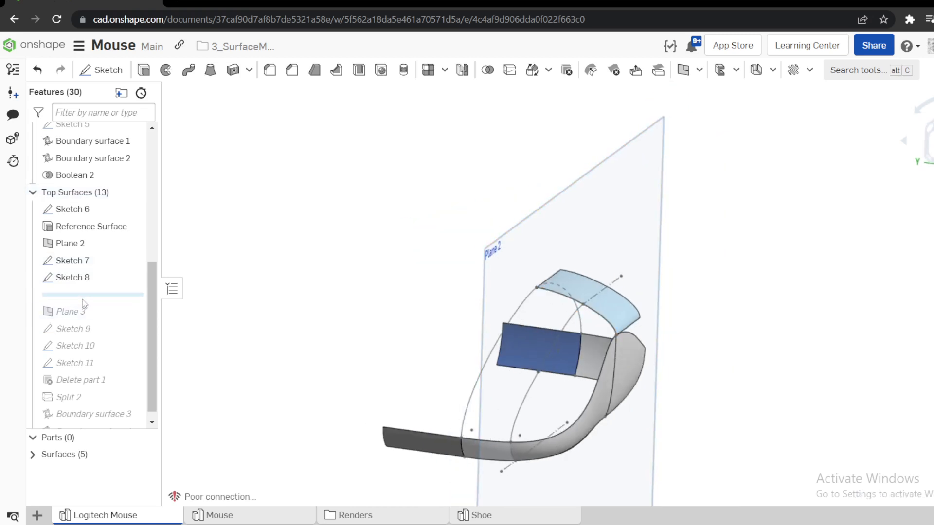
# Roll the feature history forward to include Plane 3, then examine the front of the finished mouse in the Mouse part studio.
pyautogui.moveTo(83, 295); pyautogui.dragTo(82, 320)
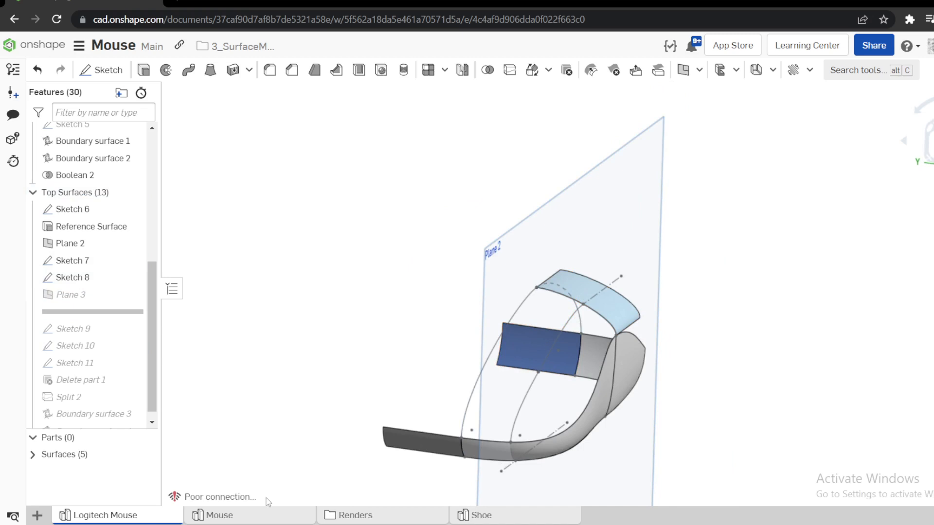
pyautogui.click(254, 519)
pyautogui.moveTo(483, 309); pyautogui.dragTo(527, 263, button='right')
pyautogui.scroll(3, 527, 253)
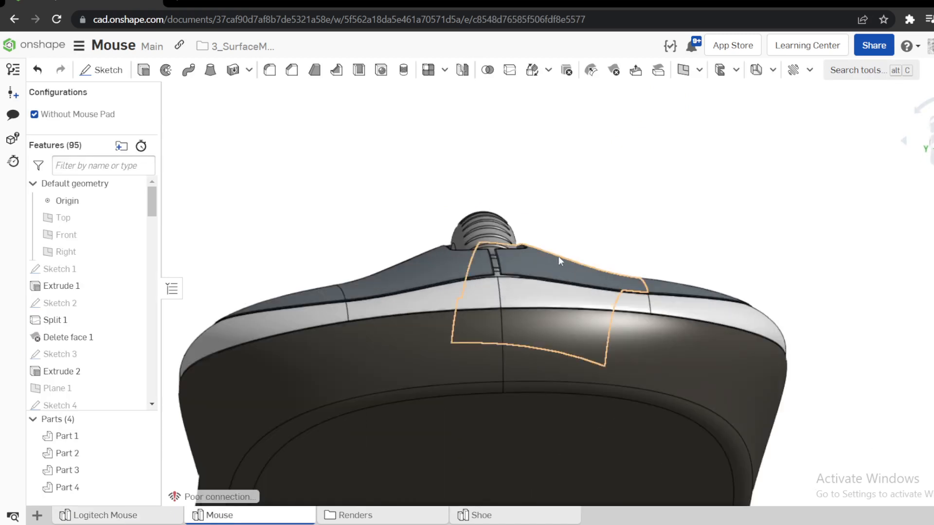
# Return to the Logitech Mouse part studio and show Plane 3.
pyautogui.click(96, 516)
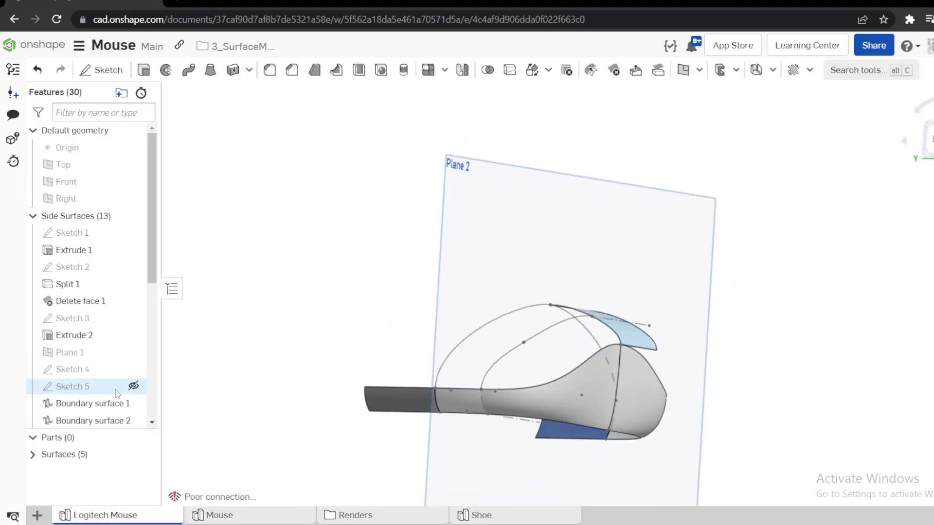
pyautogui.scroll(-5, 97, 341)
pyautogui.scroll(-1, 97, 324)
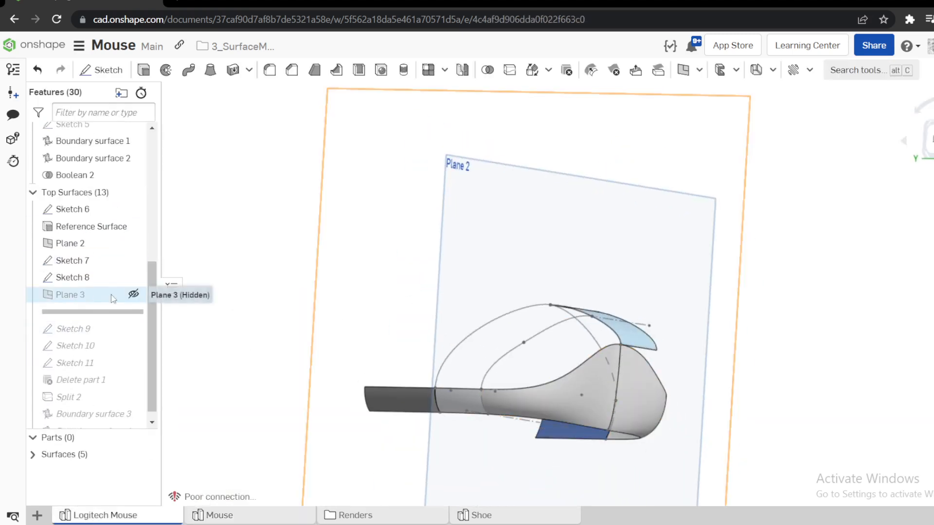
pyautogui.click(131, 297)
pyautogui.scroll(-4, 321, 327)
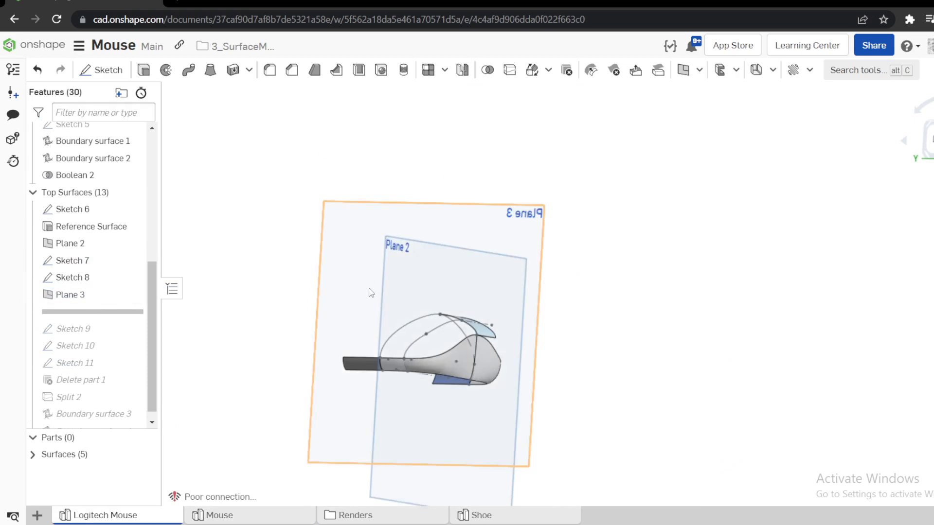
# Select the joining point of the Sketch 7 splines, examine Plane 3 passing through it from above, and clear the selection.
pyautogui.moveTo(369, 291); pyautogui.dragTo(451, 354, button='right')
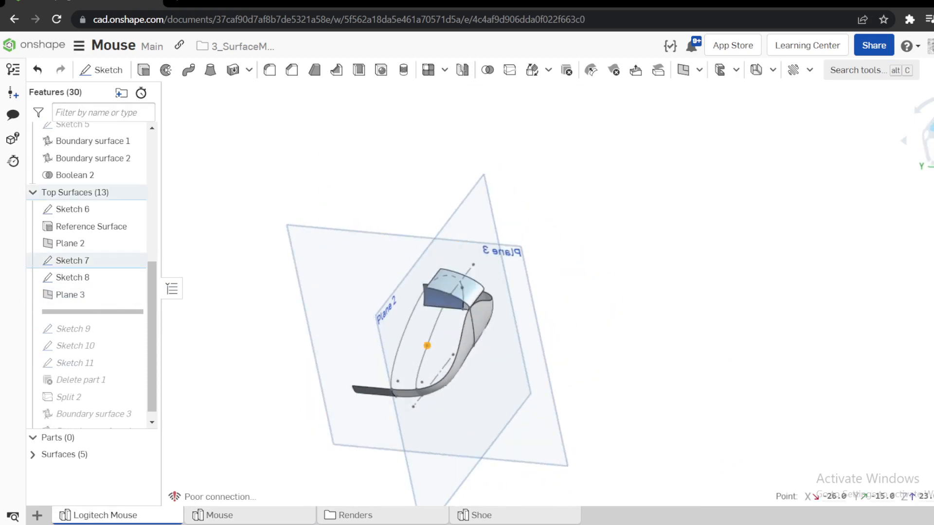
pyautogui.click(932, 129)
pyautogui.scroll(4, 545, 292)
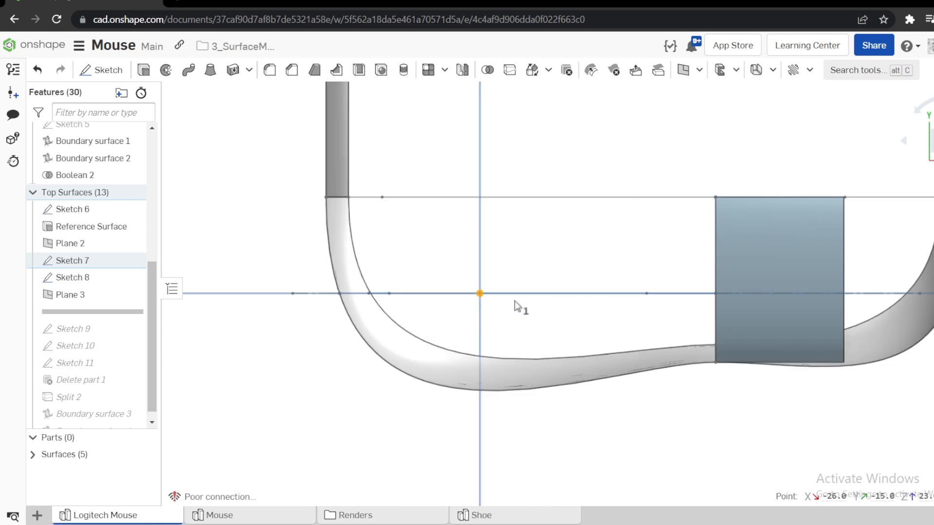
pyautogui.moveTo(457, 297); pyautogui.dragTo(484, 303, button='right')
pyautogui.scroll(-4, 484, 303)
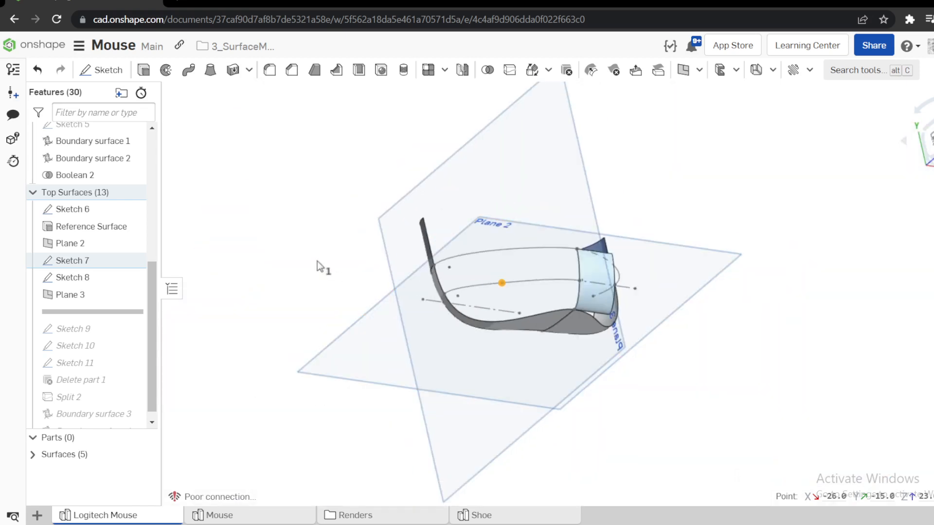
pyautogui.click(317, 260)
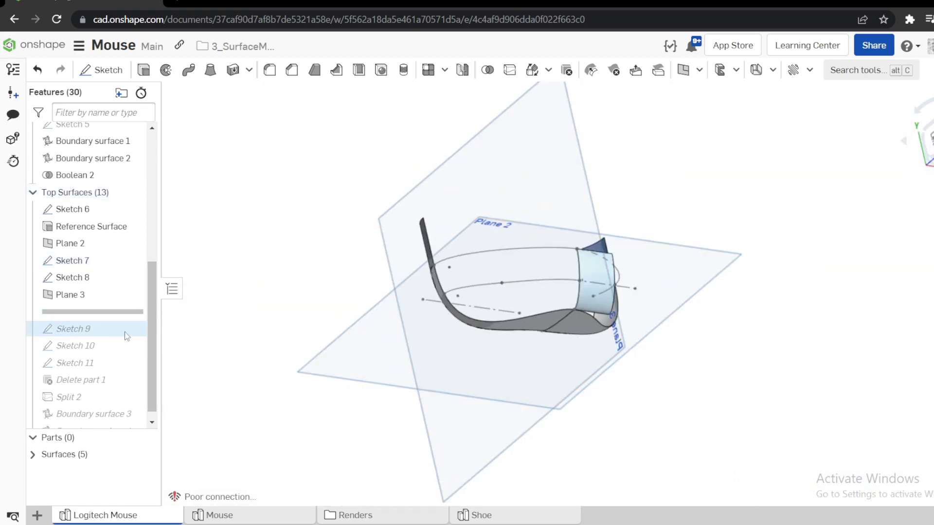
# Roll the feature history forward to include Sketch 9 and show that sketch in the model.
pyautogui.moveTo(125, 313); pyautogui.dragTo(125, 333)
pyautogui.click(133, 312)
pyautogui.moveTo(341, 309)
pyautogui.mouseDown(button='right')
pyautogui.moveTo(374, 288)
pyautogui.moveTo(430, 289)
pyautogui.moveTo(343, 325)
pyautogui.mouseUp(button='right')
# Open Sketch 9 for editing, view it normal to Plane 3, and examine where its spline starts on the centre profile.
pyautogui.rightClick(67, 315)
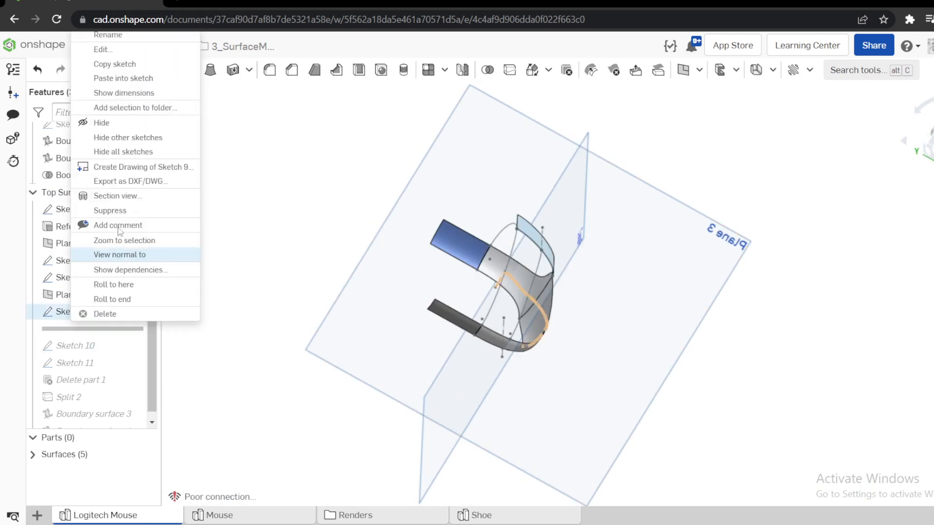
pyautogui.click(103, 49)
pyautogui.scroll(10, 515, 276)
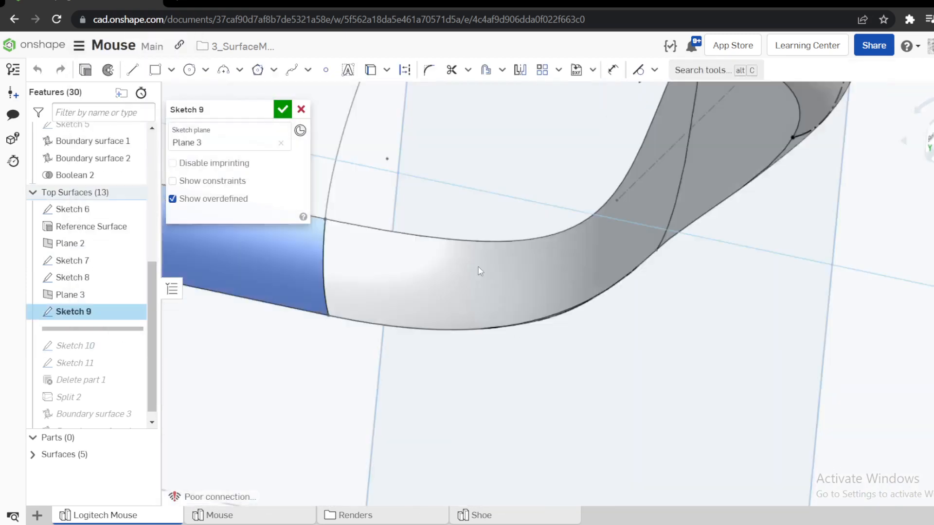
pyautogui.moveTo(478, 268); pyautogui.dragTo(504, 298, button='right')
pyautogui.press('n')
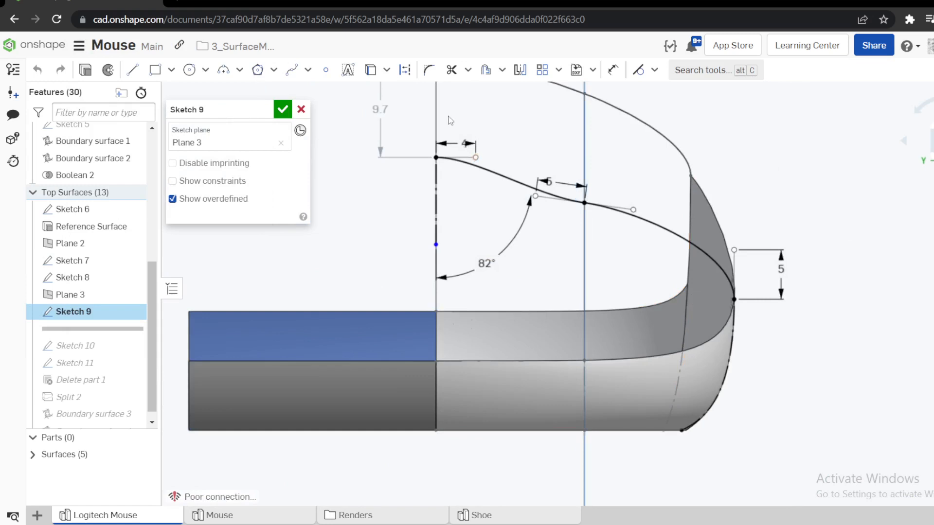
pyautogui.scroll(5, 448, 117)
pyautogui.moveTo(439, 212); pyautogui.dragTo(469, 241, button='right')
pyautogui.scroll(-8, 469, 241)
pyautogui.scroll(6, 467, 238)
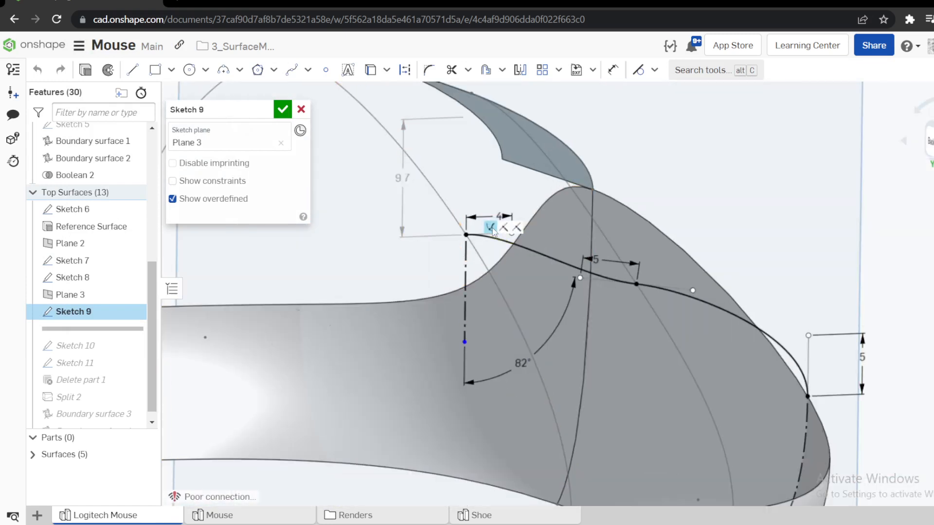
# Examine how the two Sketch 9 splines meet at the Sketch 7 curve from several angles, and close the sketch.
pyautogui.moveTo(494, 232); pyautogui.dragTo(596, 311, button='right')
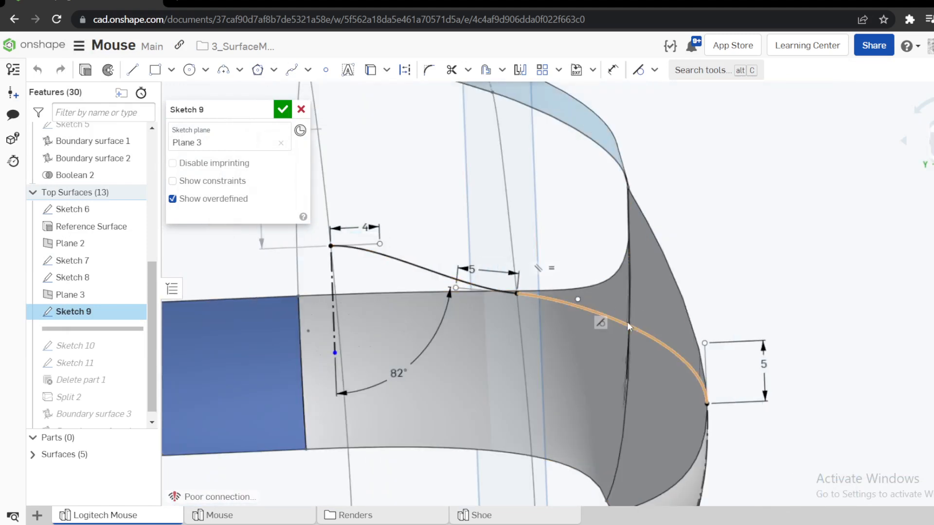
pyautogui.moveTo(530, 281); pyautogui.dragTo(604, 258, button='right')
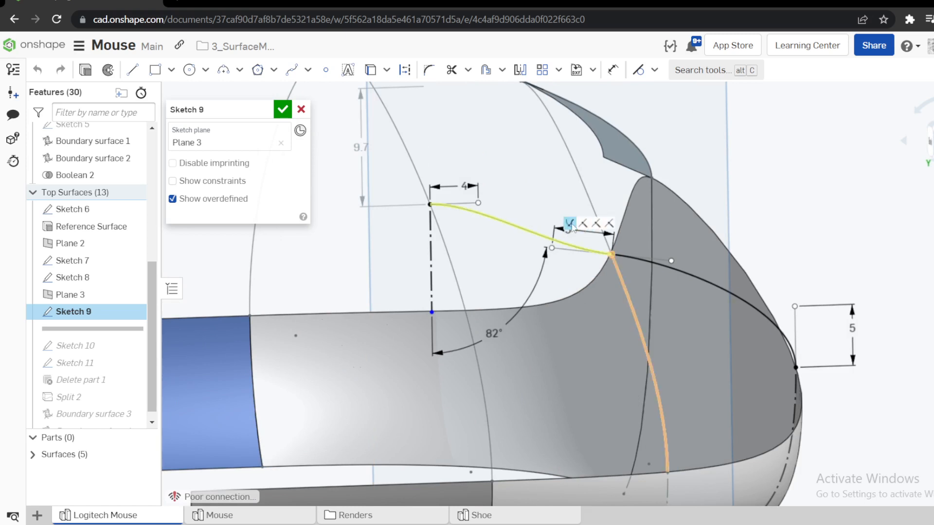
pyautogui.scroll(5, 571, 225)
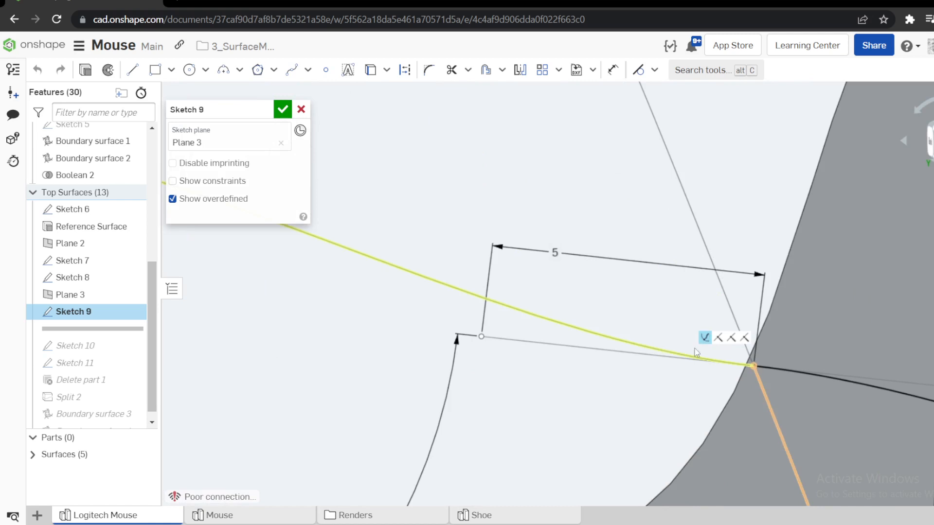
pyautogui.scroll(-10, 642, 319)
pyautogui.moveTo(602, 295)
pyautogui.mouseDown(button='right')
pyautogui.moveTo(573, 313)
pyautogui.moveTo(575, 324)
pyautogui.moveTo(582, 315)
pyautogui.mouseUp(button='right')
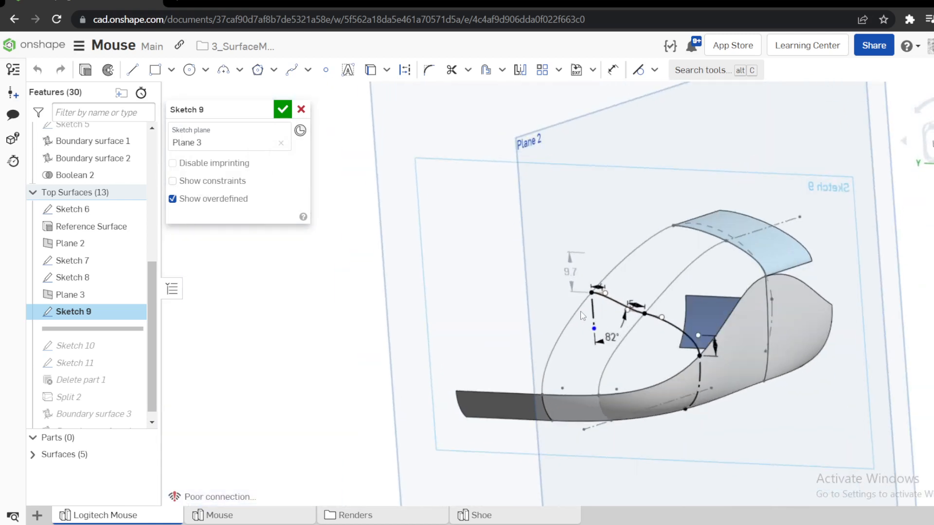
pyautogui.click(281, 110)
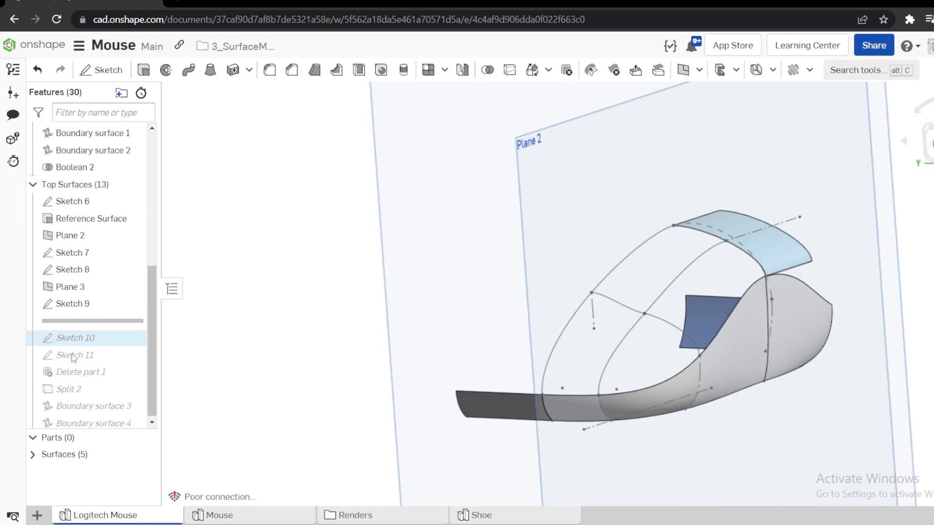
# Roll the feature history forward to include Sketch 10, and reopen Sketch 9 for editing in a view normal to its plane.
pyautogui.moveTo(99, 321); pyautogui.dragTo(92, 349)
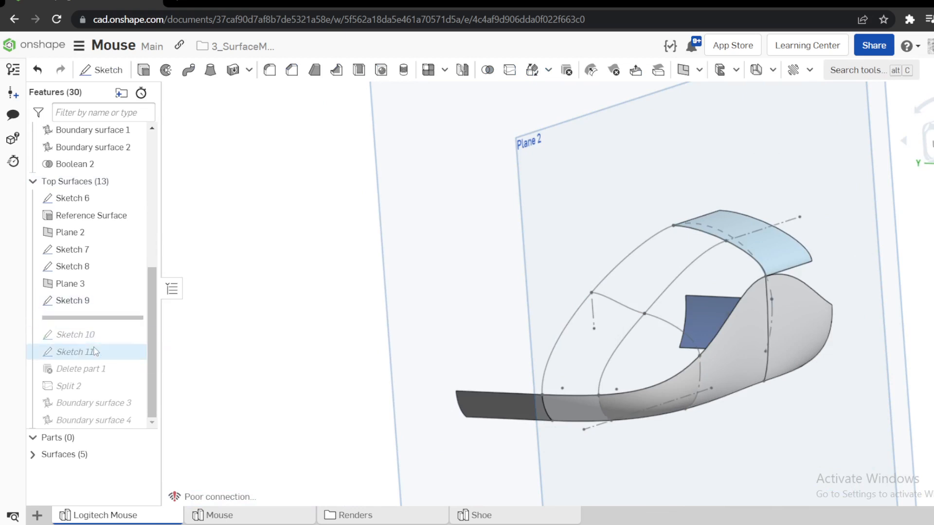
pyautogui.rightClick(91, 305)
pyautogui.click(125, 50)
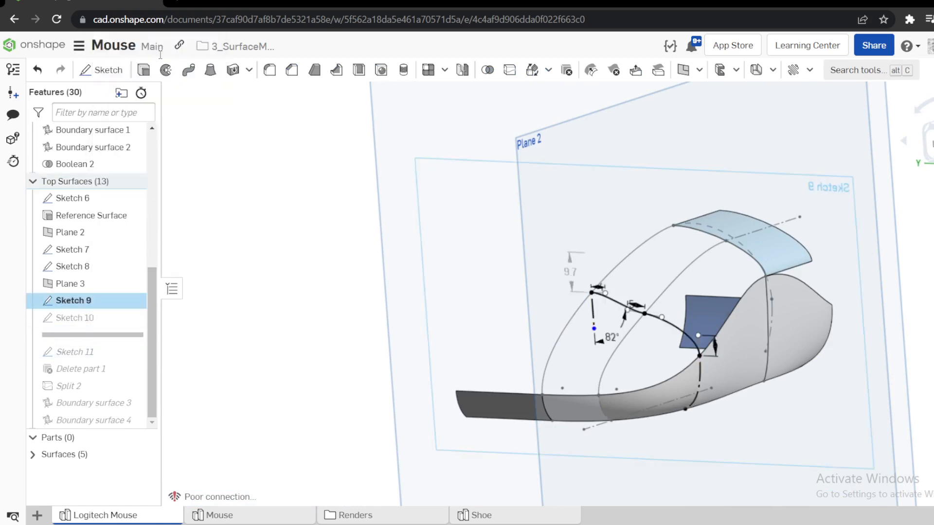
pyautogui.press('n')
# Examine the spline handles of Sketch 9 with their length and angle dimensions, and their relation to the reference surface.
pyautogui.scroll(8, 634, 258)
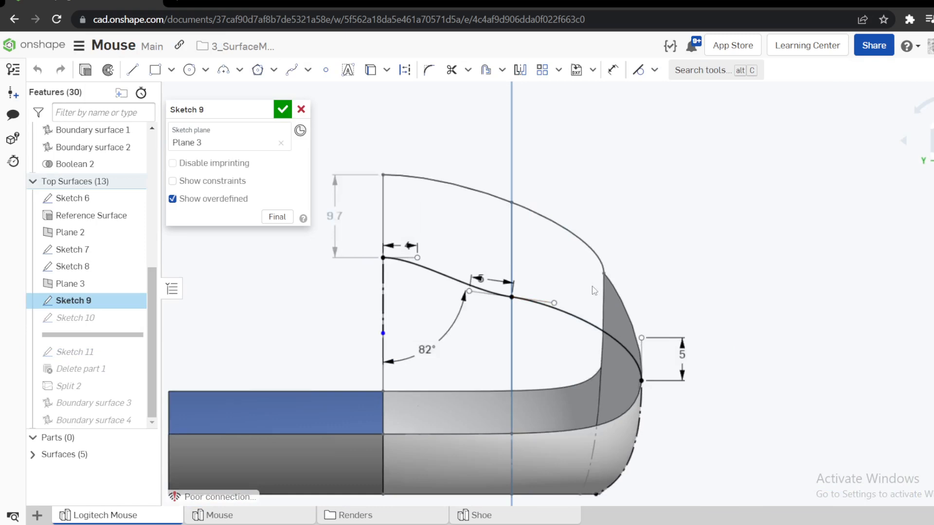
pyautogui.moveTo(450, 260); pyautogui.dragTo(481, 227)
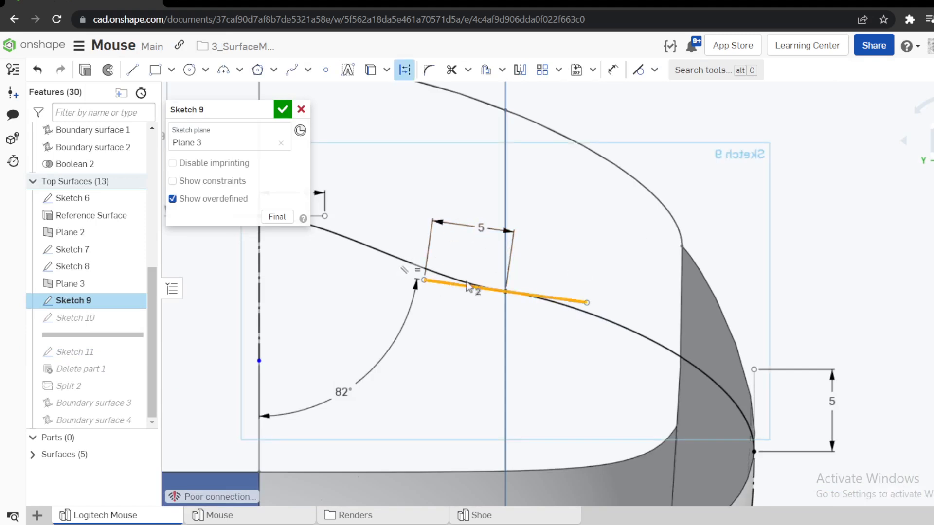
pyautogui.scroll(-5, 757, 249)
pyautogui.scroll(4, 523, 229)
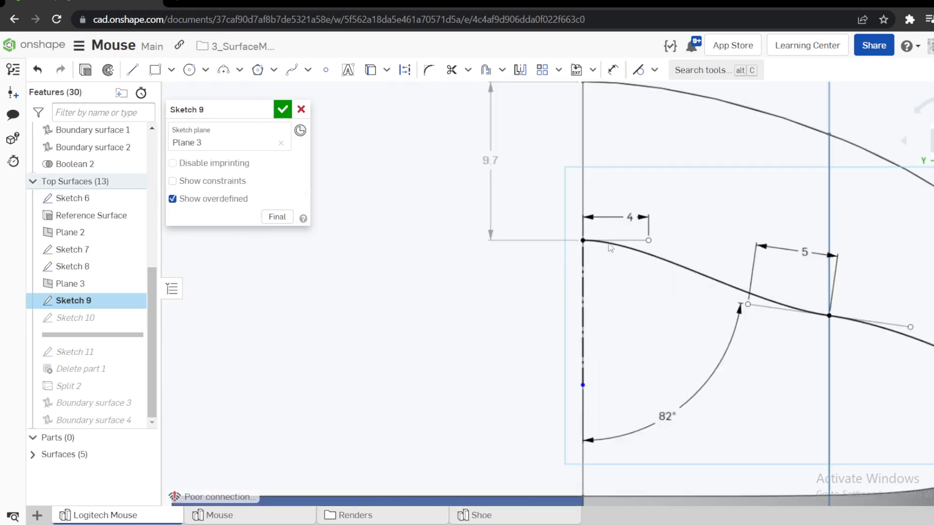
pyautogui.scroll(-4, 525, 298)
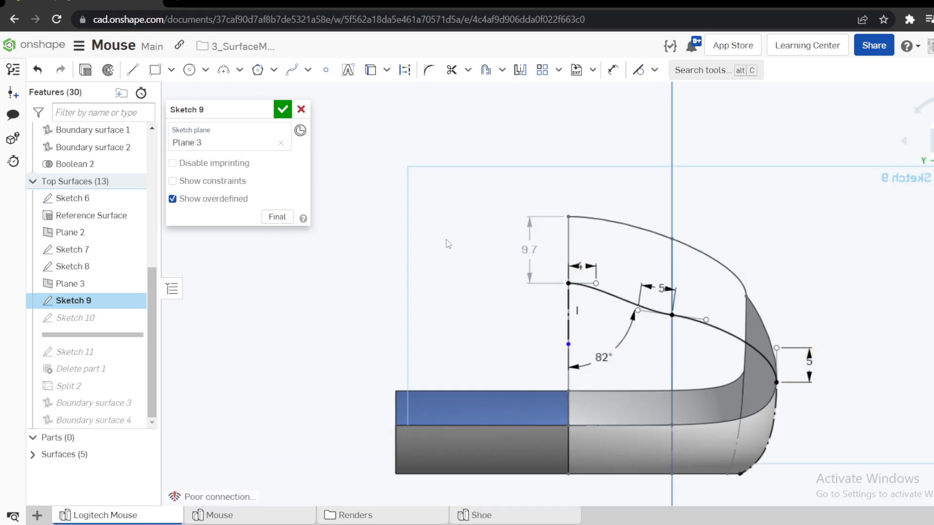
pyautogui.scroll(2, 543, 258)
pyautogui.moveTo(543, 258); pyautogui.dragTo(526, 268, button='right')
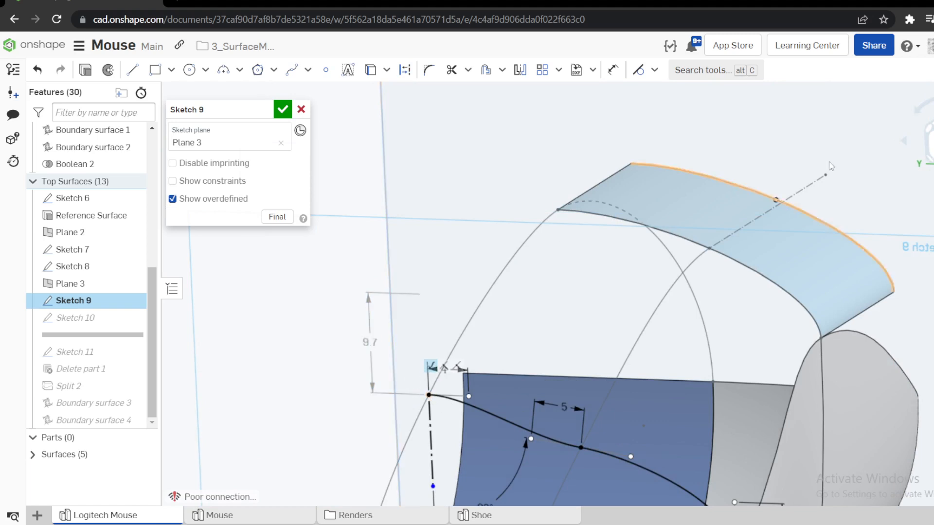
# Examine the vertical dimension between the reference surface curve and the start of the Sketch 9 spline, and close the sketch without saving.
pyautogui.press('n')
pyautogui.scroll(6, 551, 236)
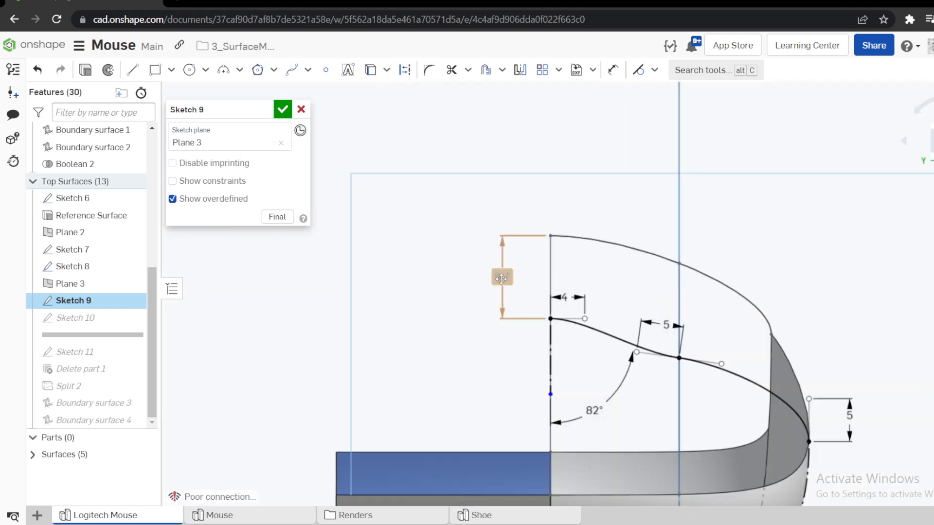
pyautogui.moveTo(502, 277); pyautogui.dragTo(440, 214)
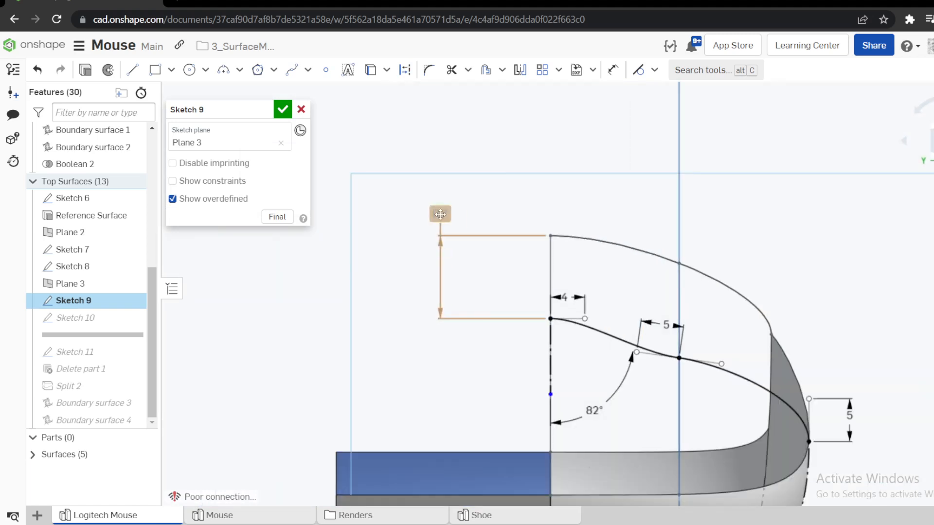
pyautogui.click(302, 110)
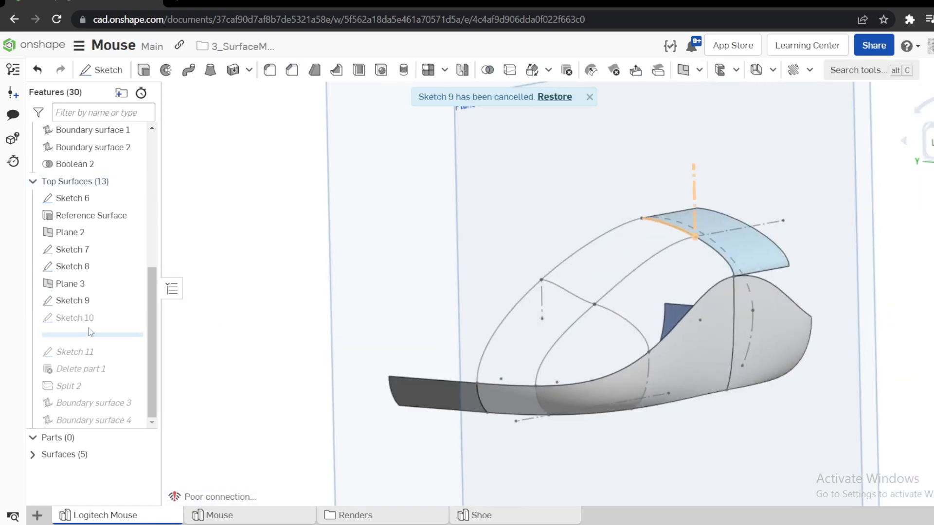
# Show Sketch 10 and open it for editing.
pyautogui.moveTo(91, 332); pyautogui.dragTo(91, 335)
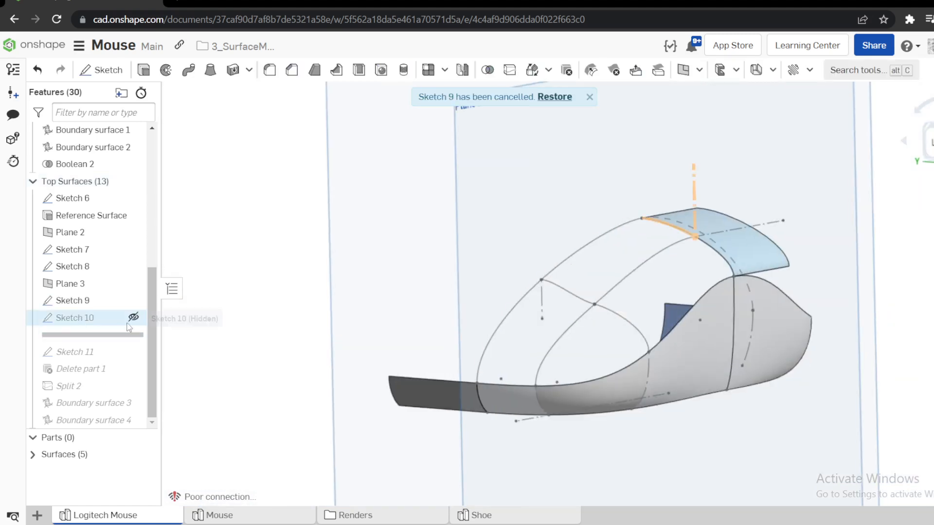
pyautogui.rightClick(83, 324)
pyautogui.click(125, 59)
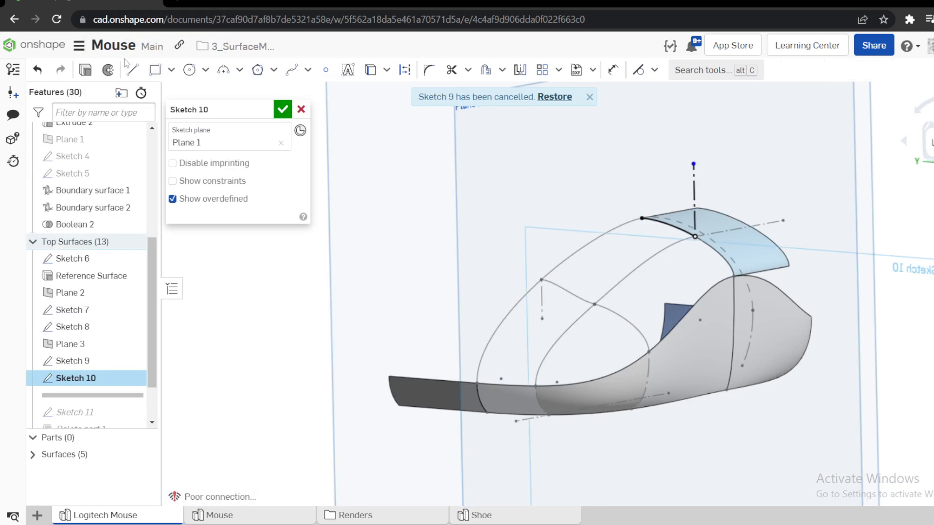
# Examine the short curve and vertical construction line of Sketch 10 along the reference surface edge, and close the sketch without saving.
pyautogui.scroll(5, 608, 175)
pyautogui.scroll(3, 833, 286)
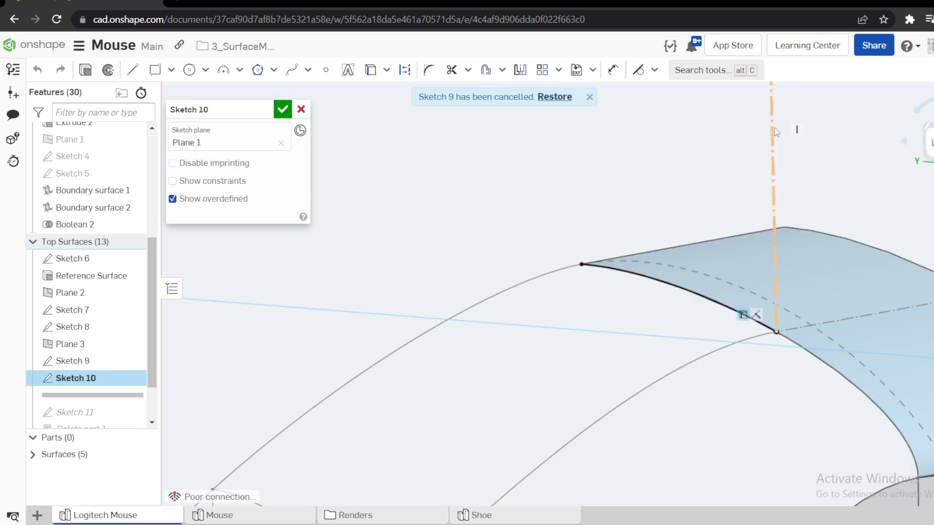
pyautogui.scroll(-4, 769, 132)
pyautogui.scroll(3, 761, 131)
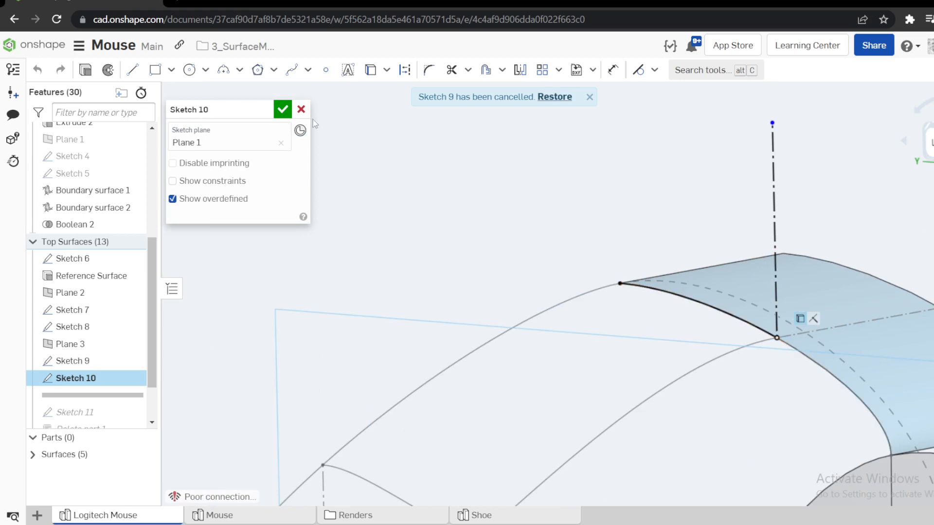
pyautogui.click(302, 109)
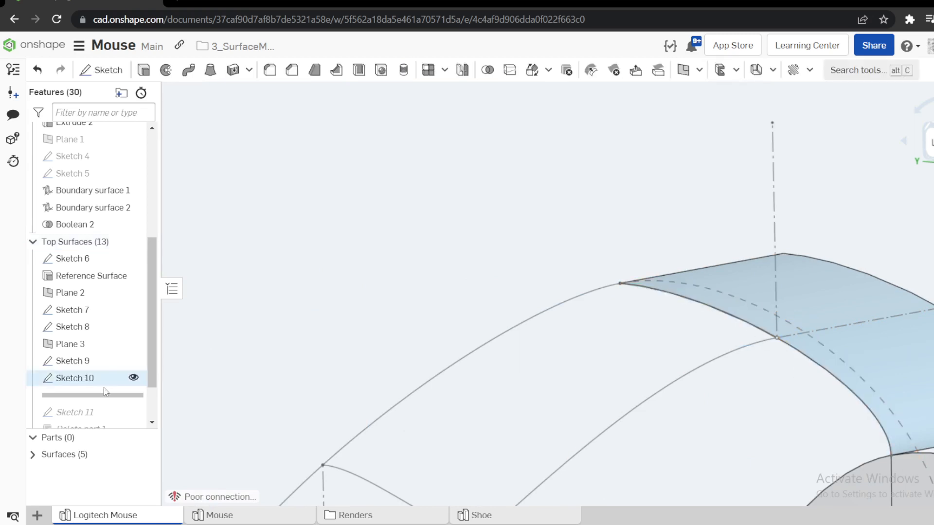
# Hide the light-blue reference surface above the mouse body.
pyautogui.click(882, 363)
pyautogui.press('y')
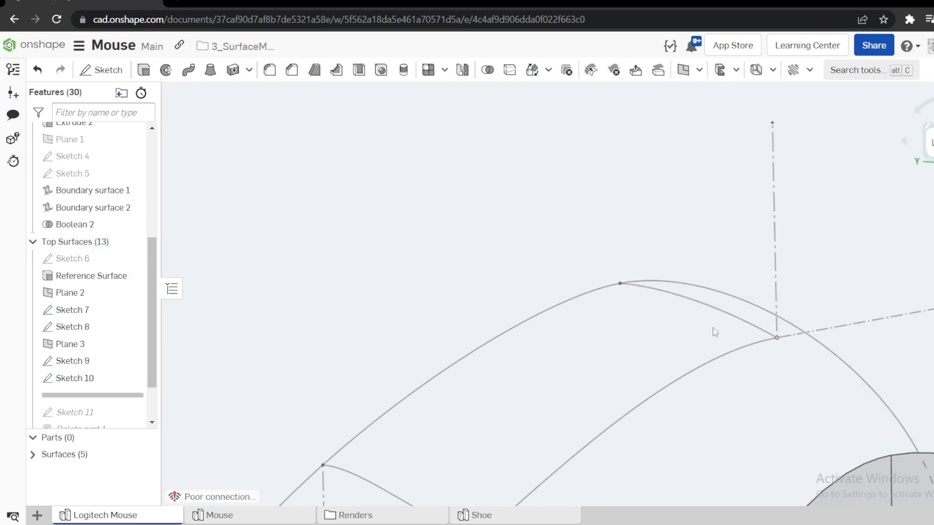
pyautogui.scroll(-4, 649, 294)
pyautogui.moveTo(647, 282); pyautogui.dragTo(654, 306, button='right')
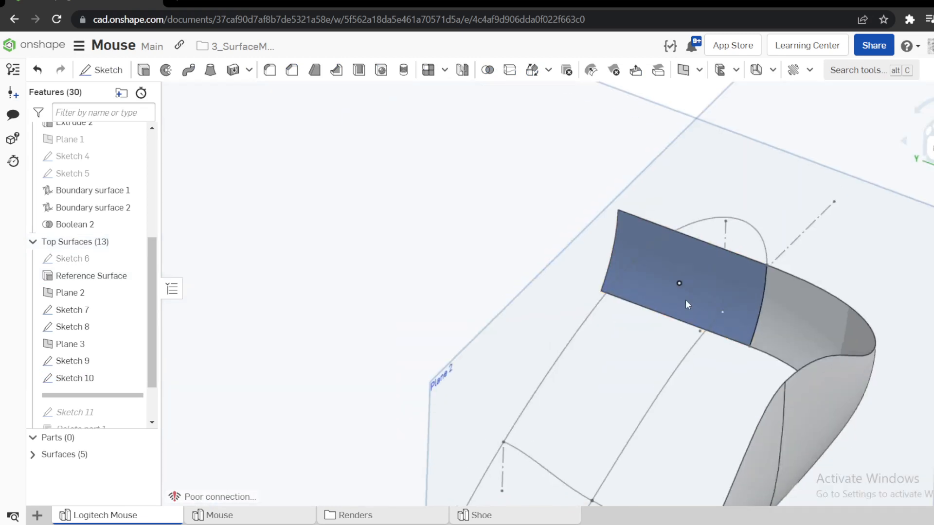
pyautogui.scroll(-4, 673, 294)
# Select the Sketch 10 curve joining the upper ends of the two profiles, examine it, and clear the selection.
pyautogui.click(488, 170)
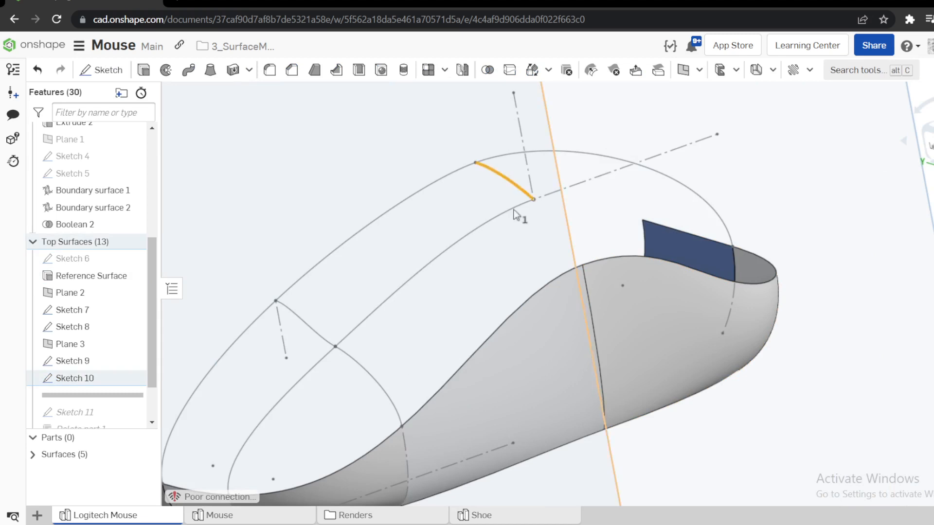
pyautogui.moveTo(521, 208); pyautogui.dragTo(798, 257, button='right')
pyautogui.click(798, 257)
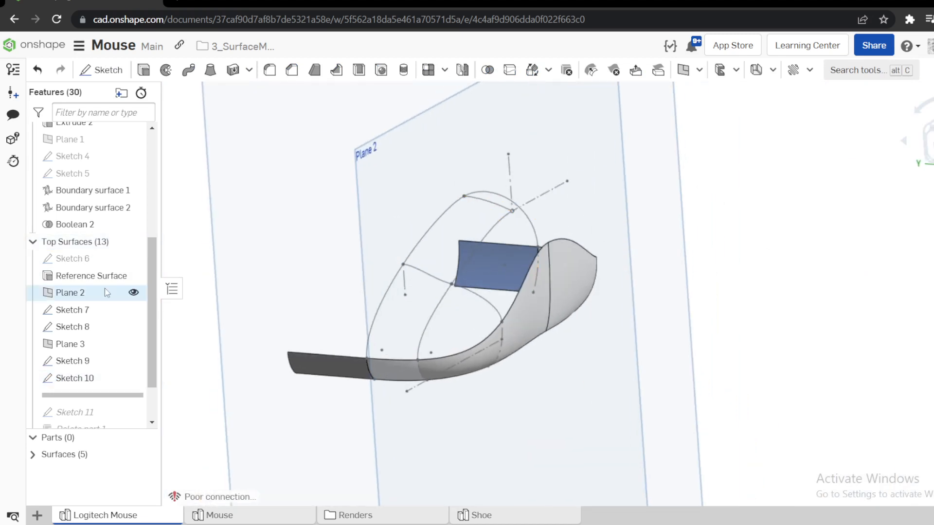
# Roll the feature history forward to include Sketch 11.
pyautogui.scroll(-2, 102, 260)
pyautogui.moveTo(115, 336); pyautogui.dragTo(95, 358)
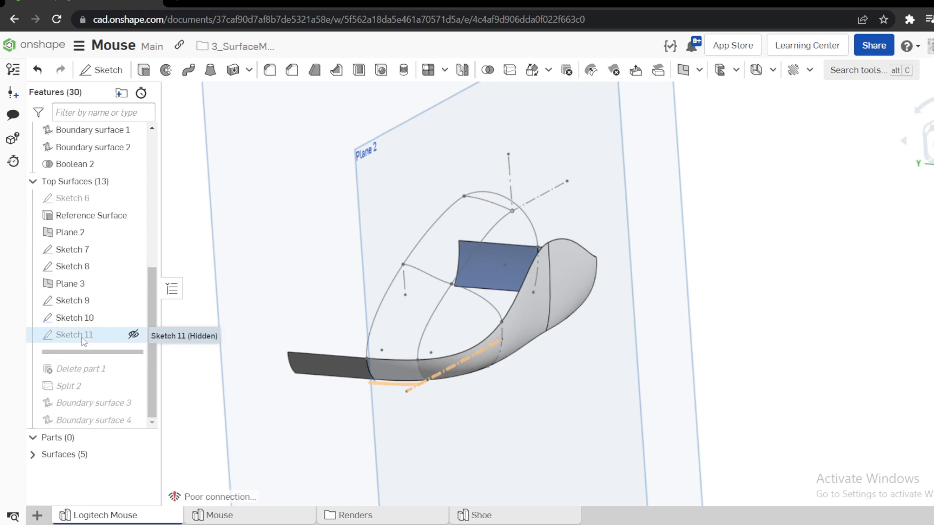
pyautogui.moveTo(452, 366)
pyautogui.mouseDown(button='right')
pyautogui.moveTo(357, 331)
pyautogui.moveTo(415, 366)
pyautogui.mouseUp(button='right')
# Select the upper edge of the side surface, examine how it meets the profile curves, and clear the selection.
pyautogui.click(419, 360)
pyautogui.scroll(2, 393, 363)
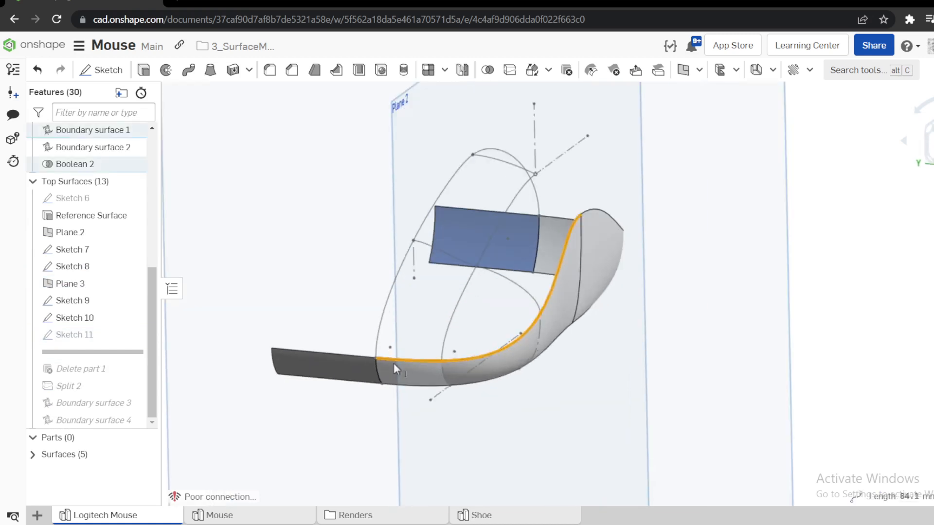
pyautogui.click(879, 282)
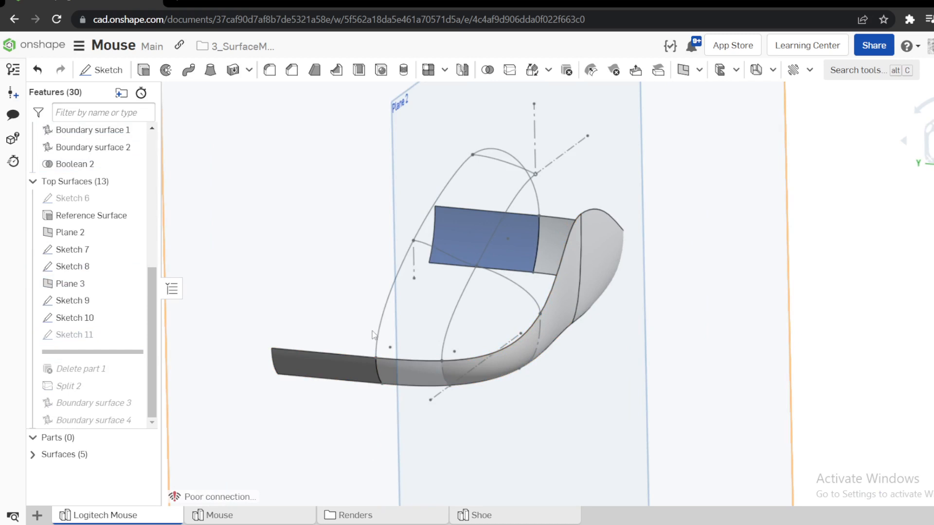
# Trace the top surface outline by selecting the Sketch 8, Sketch 10 and Sketch 7 curves and the side surface's upper edge, and clear the selection.
pyautogui.click(459, 164)
pyautogui.click(490, 156)
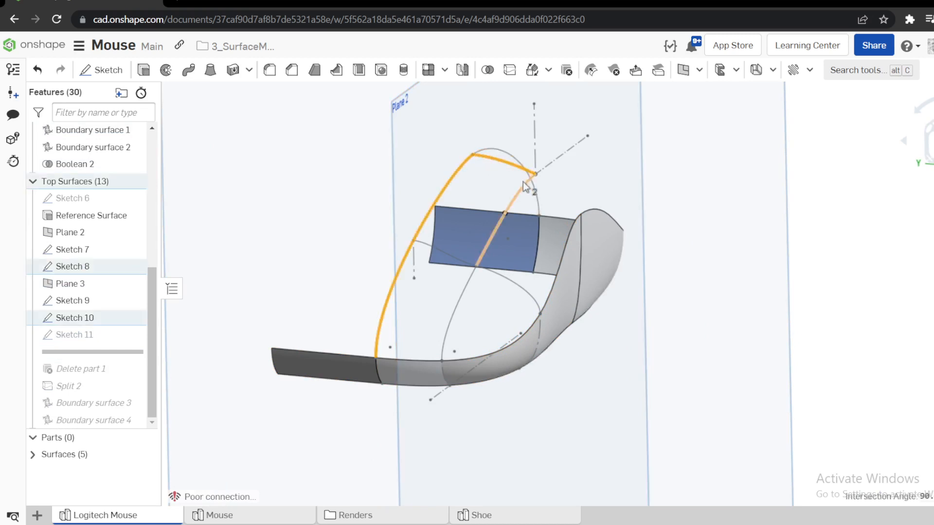
pyautogui.click(493, 240)
pyautogui.click(470, 292)
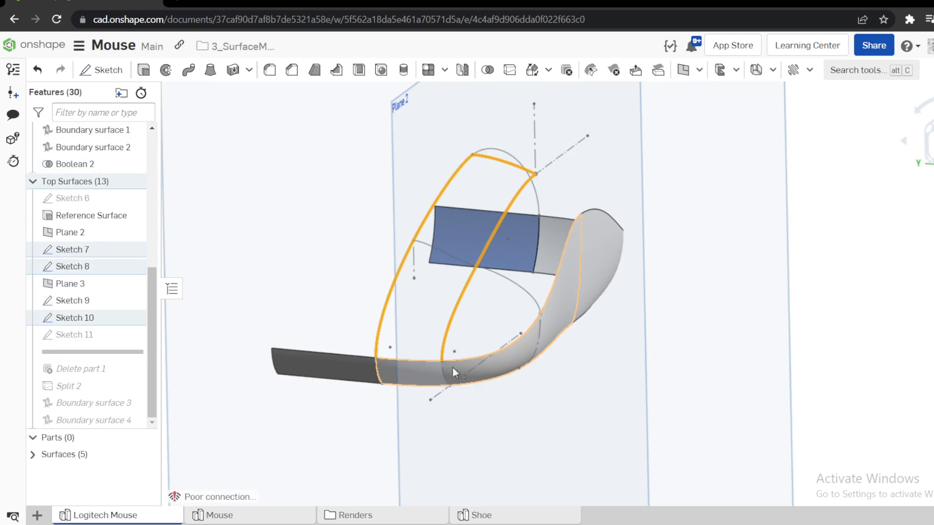
pyautogui.click(412, 360)
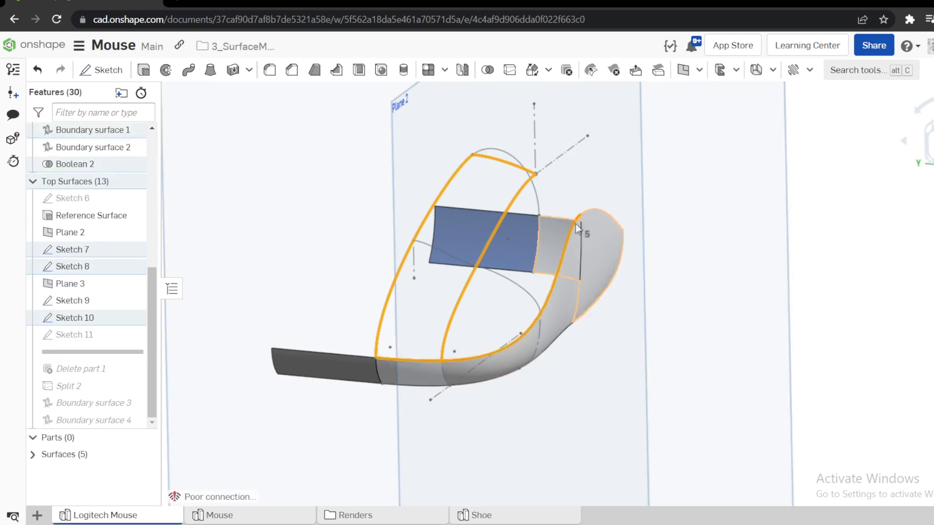
pyautogui.click(886, 277)
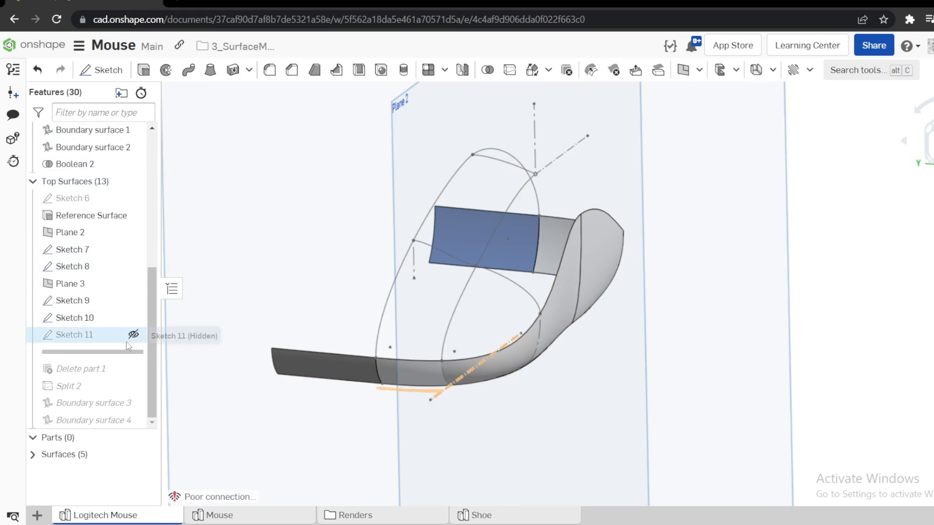
# Open Sketch 11 for editing, examine its line and centreline against the side surface, and close it without changes.
pyautogui.rightClick(83, 337)
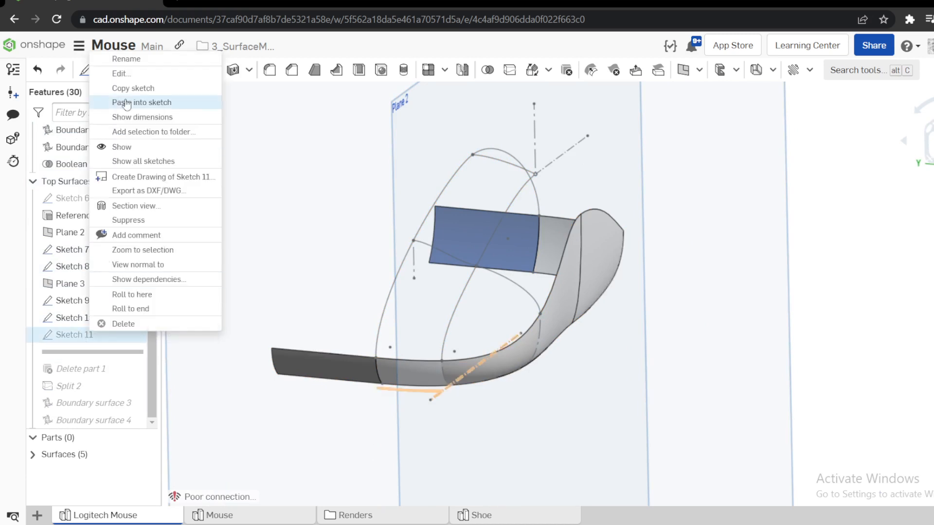
pyautogui.click(120, 75)
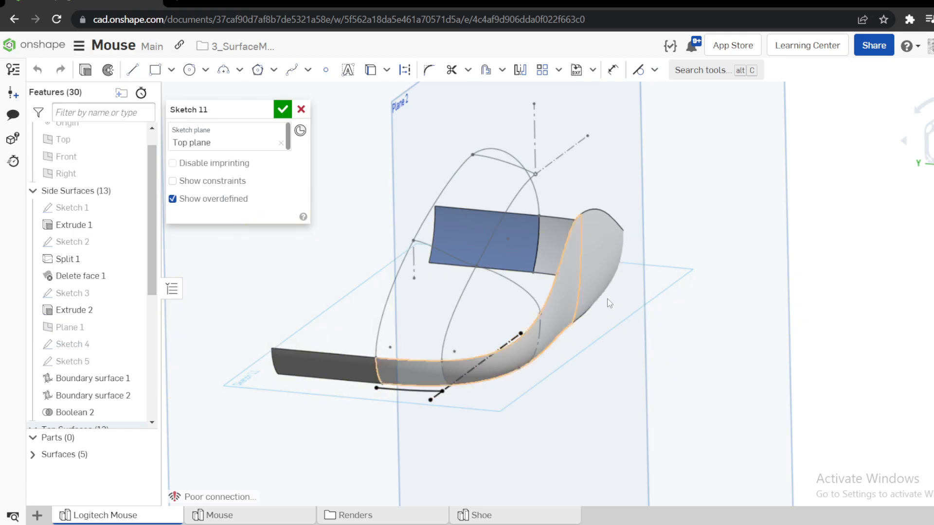
pyautogui.press('n')
pyautogui.scroll(5, 593, 389)
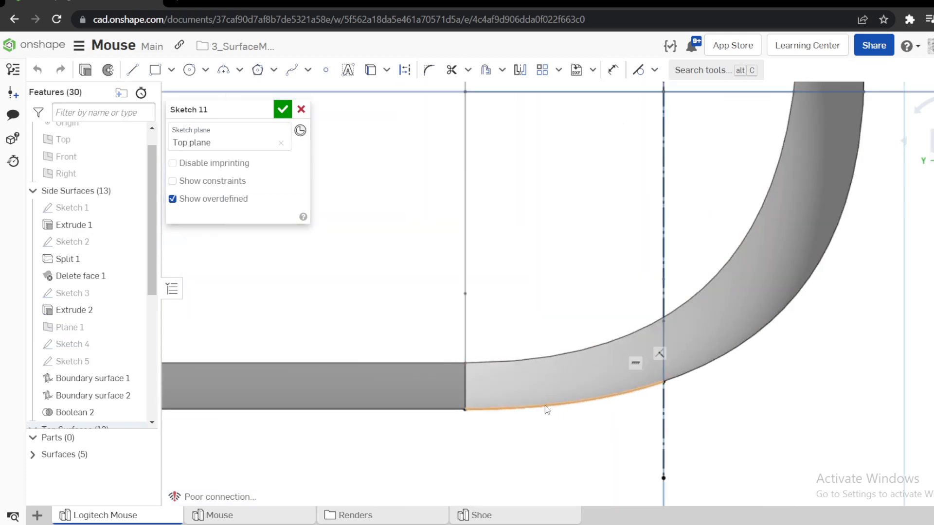
pyautogui.moveTo(577, 404); pyautogui.dragTo(493, 389, button='right')
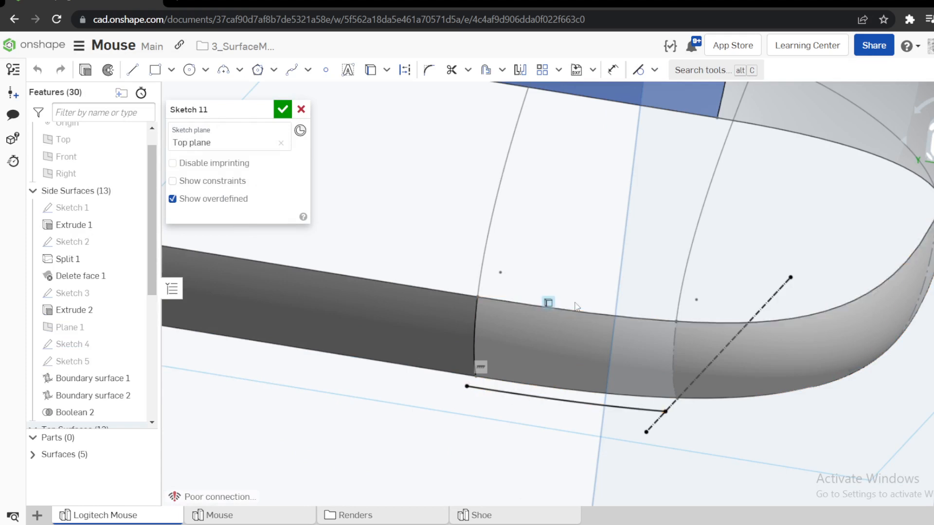
pyautogui.press('n')
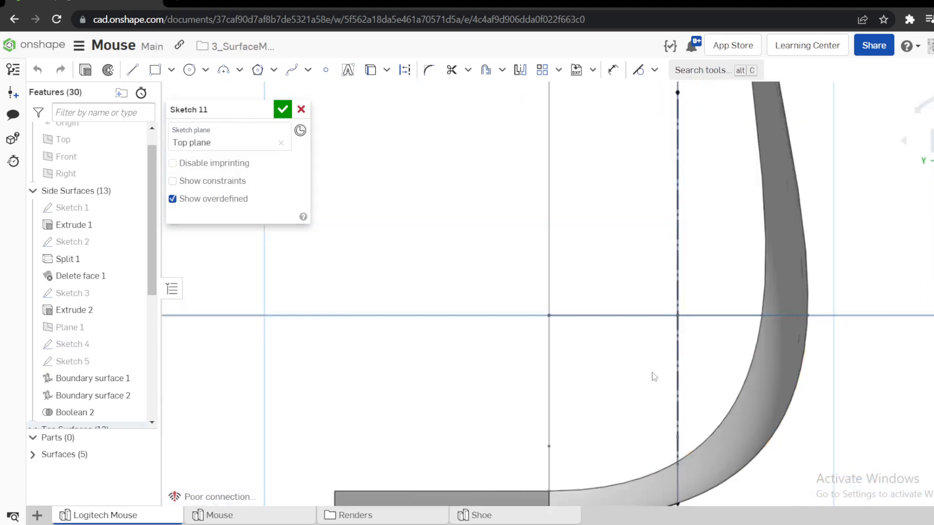
pyautogui.scroll(-4, 654, 376)
pyautogui.scroll(5, 679, 457)
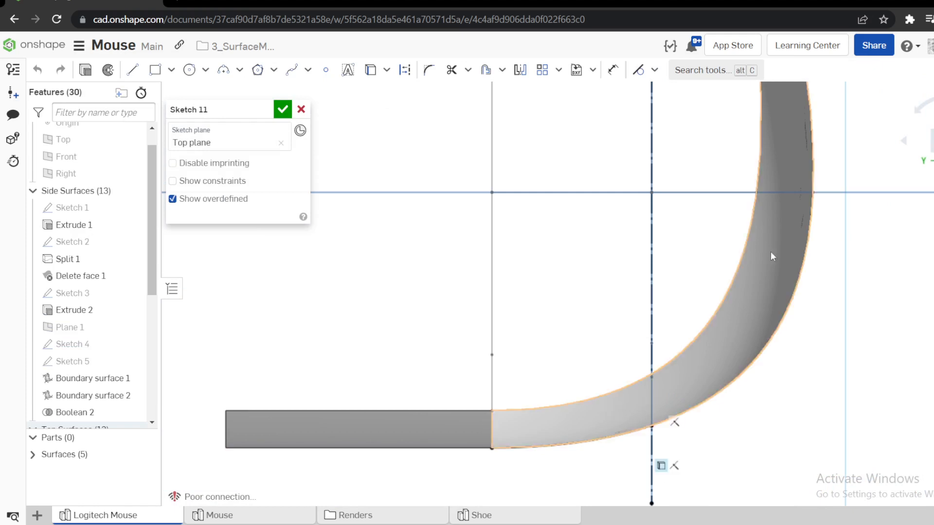
pyautogui.click(304, 111)
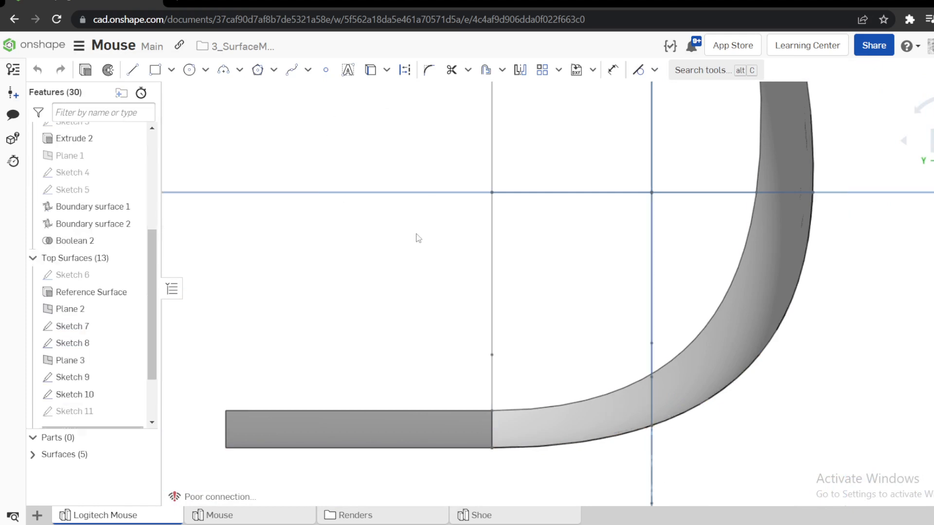
# Roll the feature history forward to include Delete part 1 and show all surfaces.
pyautogui.scroll(-4, 418, 238)
pyautogui.moveTo(423, 239)
pyautogui.mouseDown(button='right')
pyautogui.moveTo(484, 240)
pyautogui.moveTo(471, 201)
pyautogui.mouseUp(button='right')
pyautogui.scroll(-3, 89, 351)
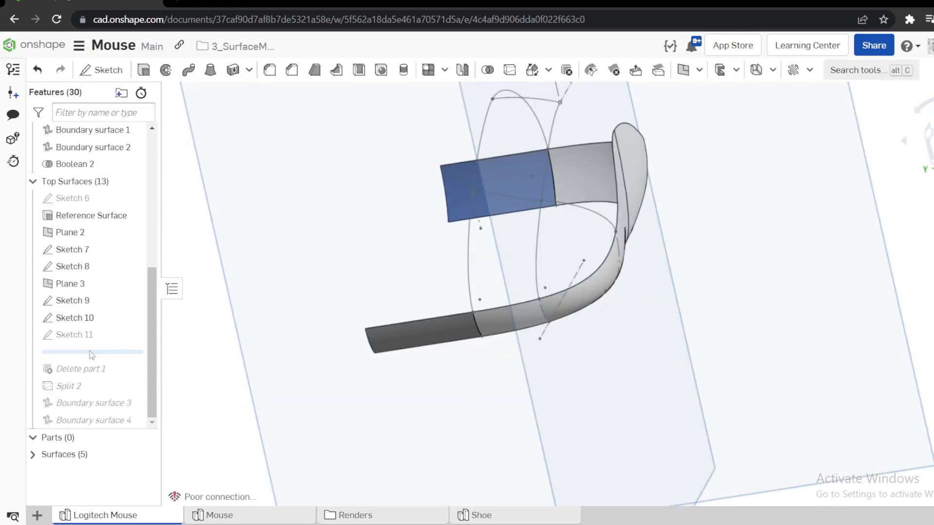
pyautogui.moveTo(81, 351)
pyautogui.mouseDown()
pyautogui.moveTo(121, 370)
pyautogui.moveTo(101, 379)
pyautogui.mouseUp()
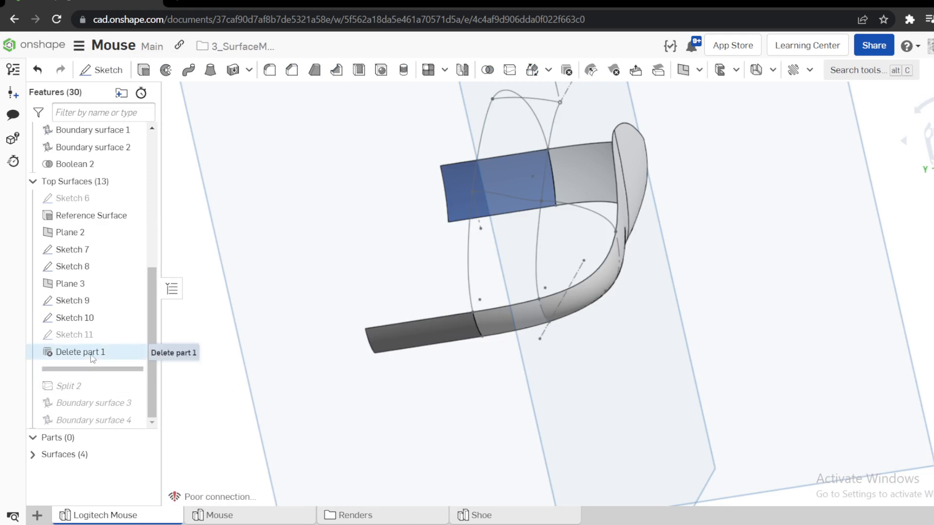
pyautogui.moveTo(256, 356); pyautogui.dragTo(517, 334, button='right')
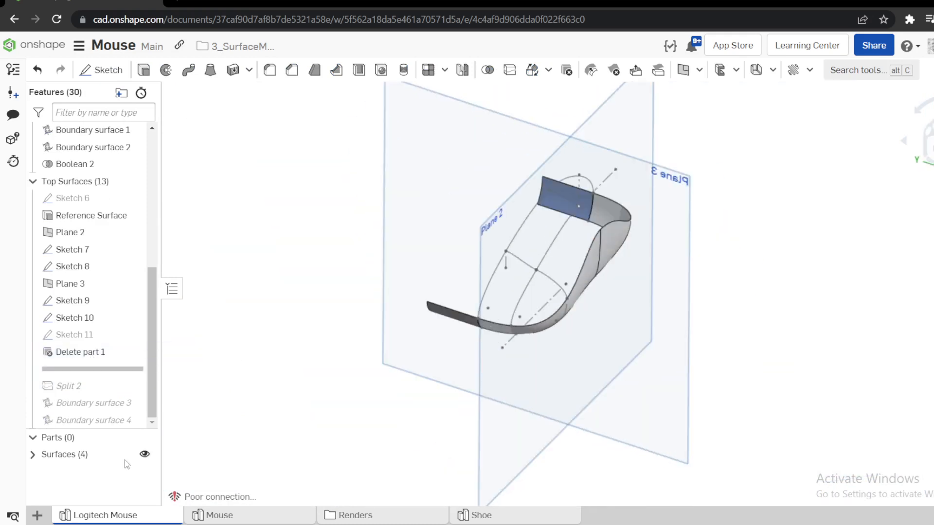
pyautogui.click(144, 455)
pyautogui.click(145, 455)
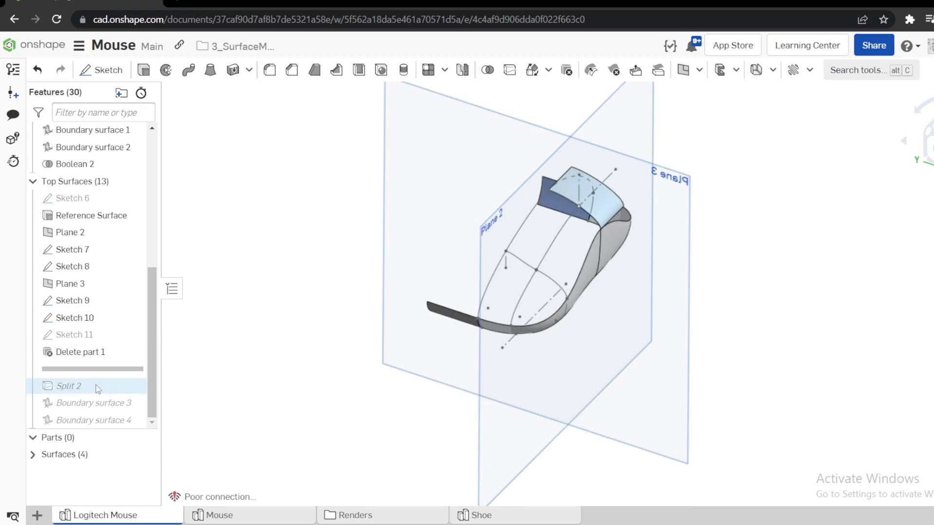
# Roll the history back before Delete part 1, show all surfaces, and examine the tall extruded side surface that the feature removes.
pyautogui.moveTo(97, 370); pyautogui.dragTo(129, 332)
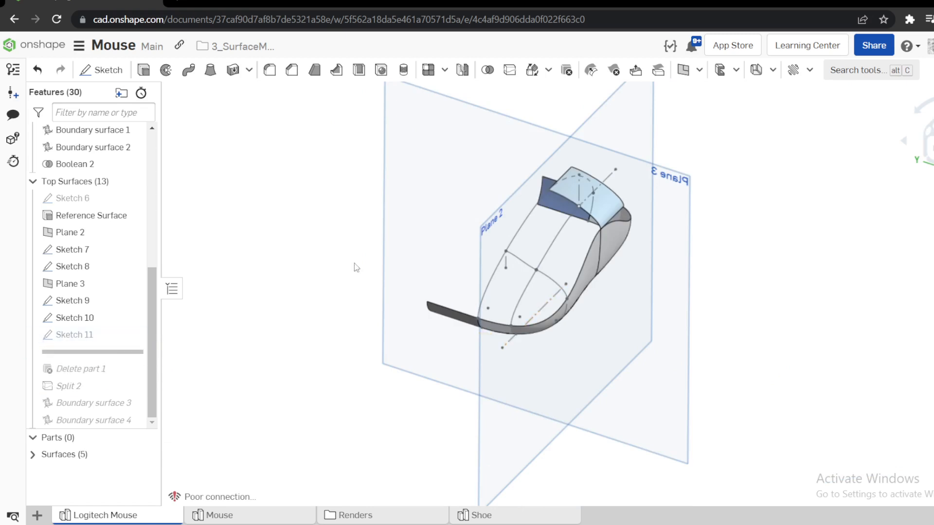
pyautogui.click(144, 455)
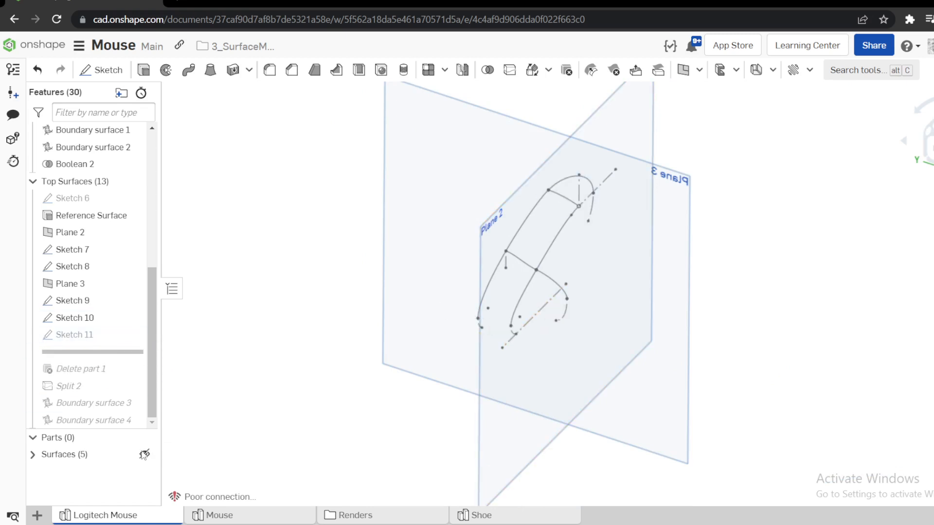
pyautogui.click(144, 456)
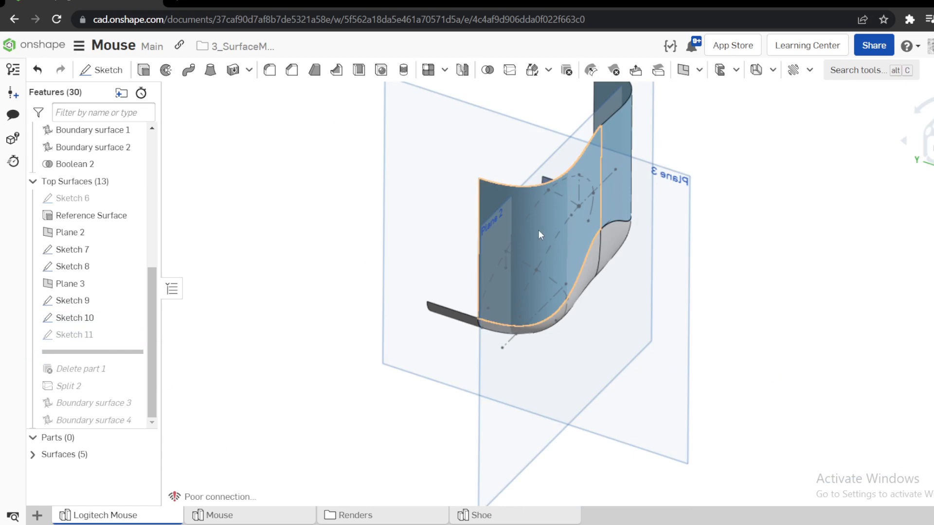
pyautogui.click(496, 190)
pyautogui.click(503, 288)
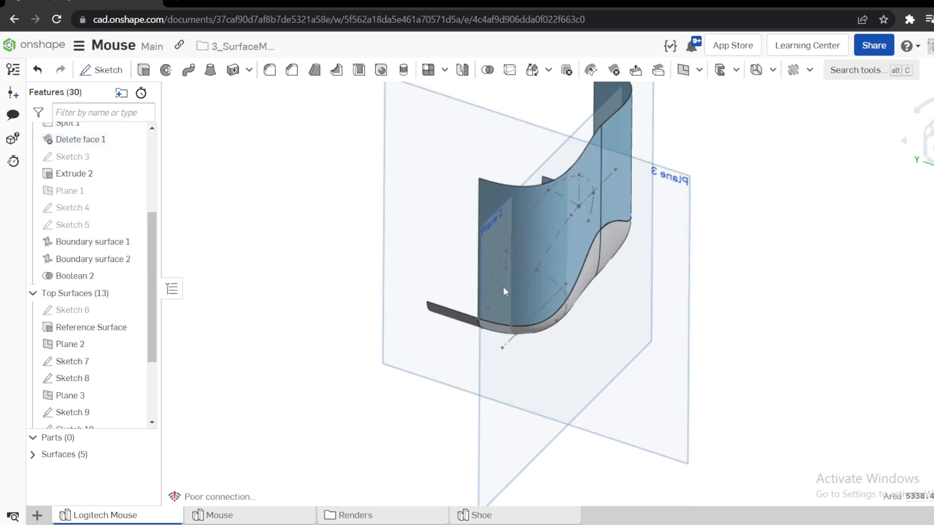
pyautogui.scroll(-2, 107, 378)
pyautogui.scroll(-2, 109, 382)
# Roll the feature history forward through Delete part 1 and Split 2 to bring in the split side surface.
pyautogui.moveTo(109, 353); pyautogui.dragTo(112, 380)
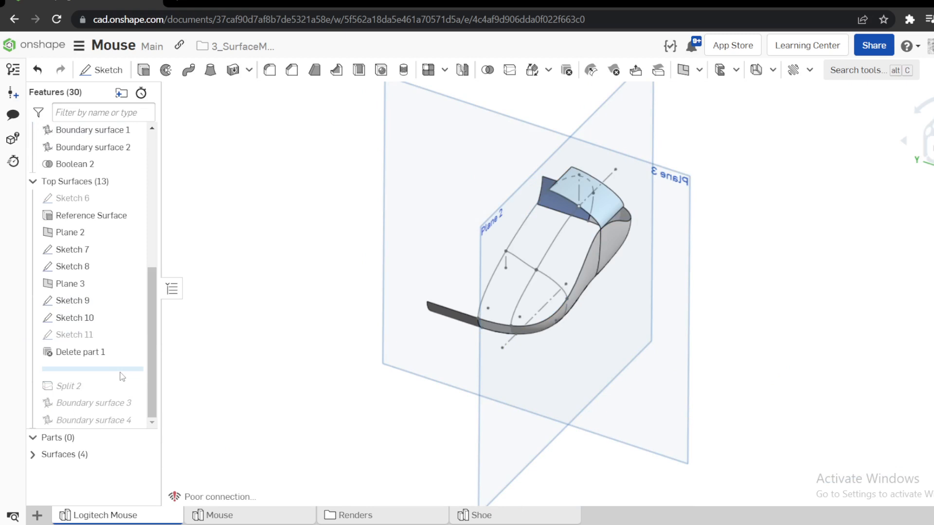
pyautogui.moveTo(250, 375); pyautogui.dragTo(316, 358, button='right')
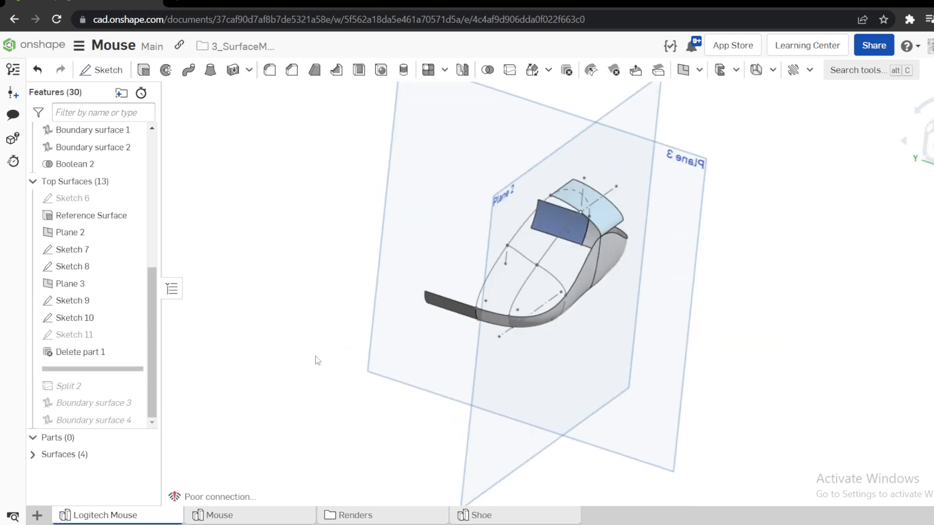
pyautogui.moveTo(117, 371); pyautogui.dragTo(128, 396)
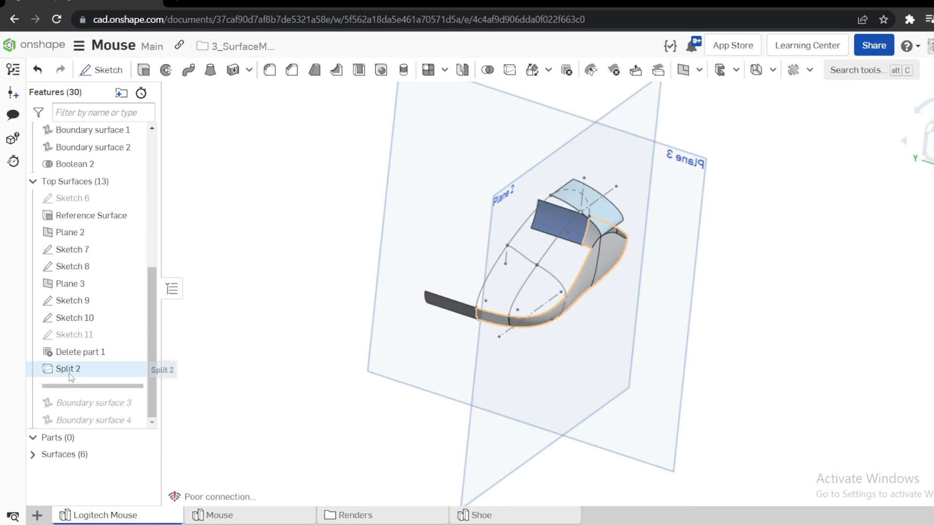
pyautogui.moveTo(494, 310)
pyautogui.mouseDown(button='right')
pyautogui.moveTo(559, 290)
pyautogui.moveTo(557, 326)
pyautogui.moveTo(572, 260)
pyautogui.moveTo(562, 341)
pyautogui.mouseUp(button='right')
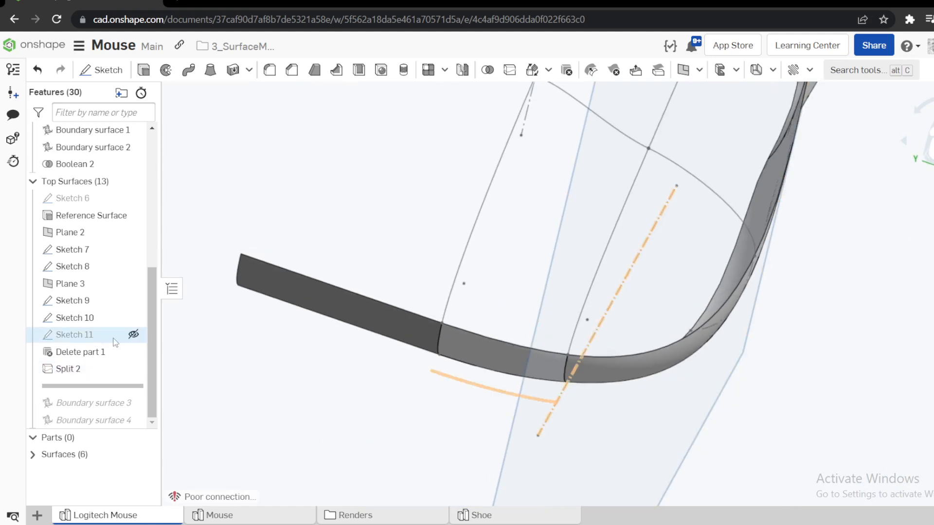
# Suppress Sketch 11 in the Top Surfaces folder.
pyautogui.rightClick(96, 337)
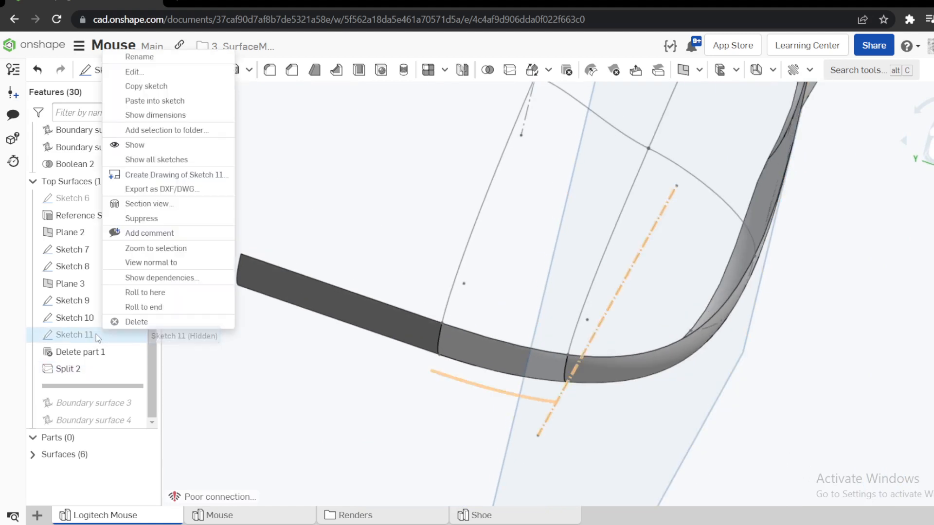
pyautogui.click(152, 221)
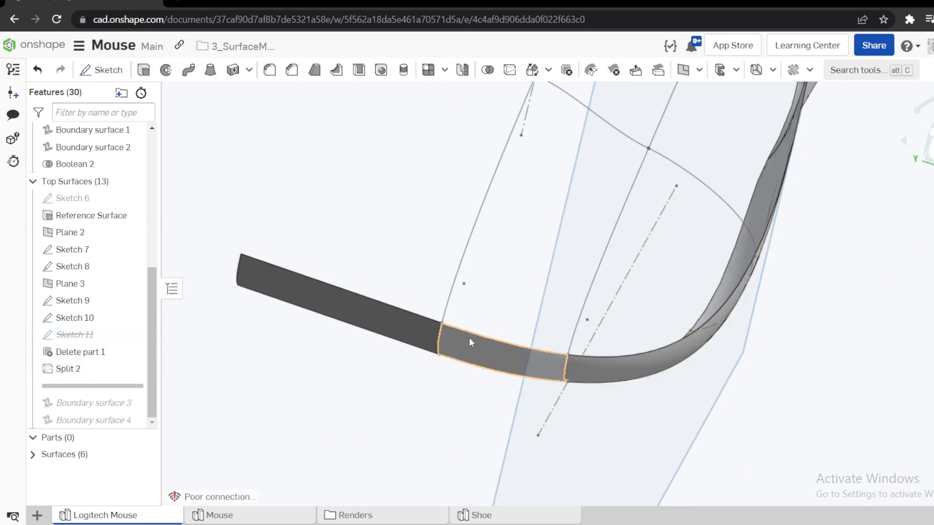
pyautogui.scroll(-4, 427, 322)
pyautogui.moveTo(445, 341); pyautogui.dragTo(488, 309, button='right')
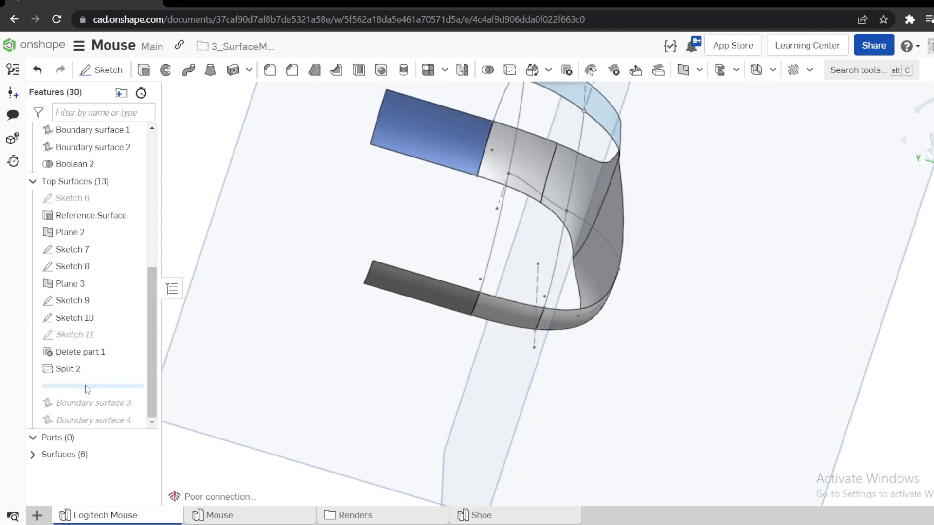
# Roll the history back before Split 2, select the side surface's upper edge to examine its extent, and clear the selection.
pyautogui.moveTo(89, 386); pyautogui.dragTo(89, 369)
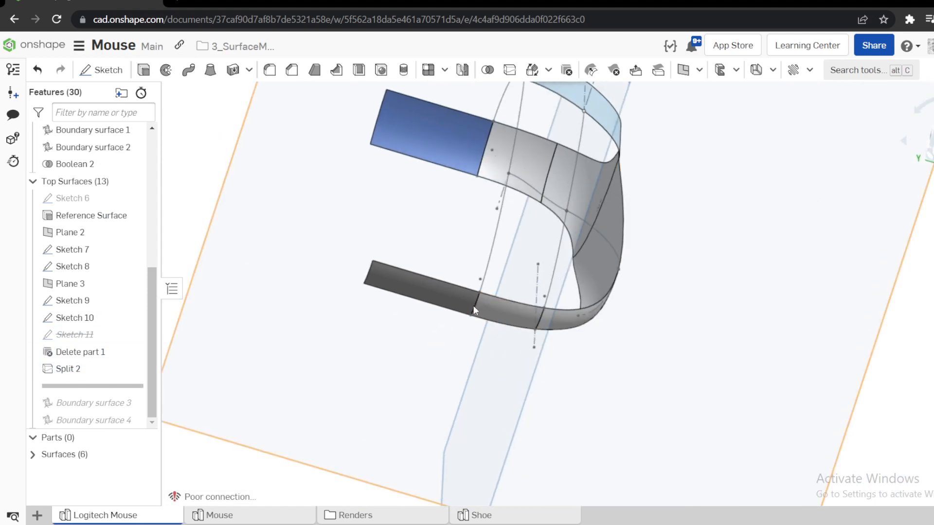
pyautogui.click(505, 304)
pyautogui.moveTo(505, 304); pyautogui.dragTo(489, 395, button='right')
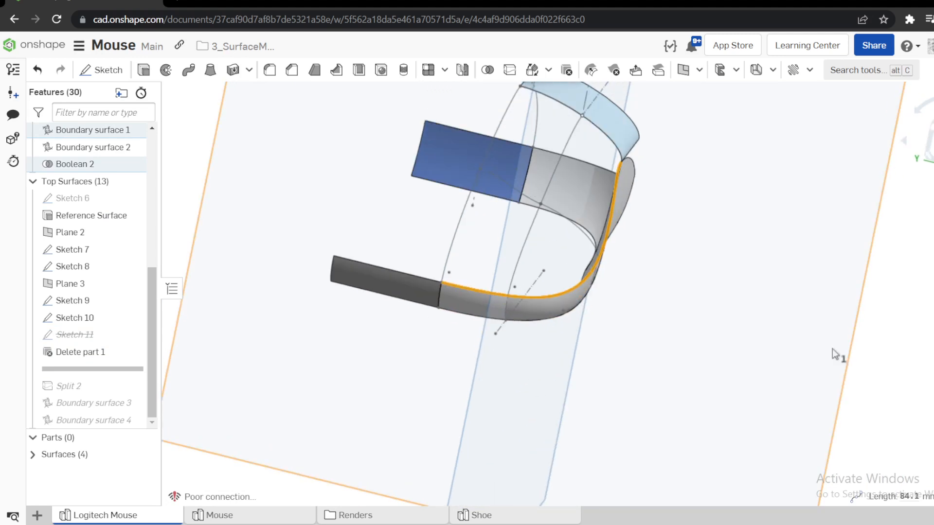
pyautogui.click(915, 355)
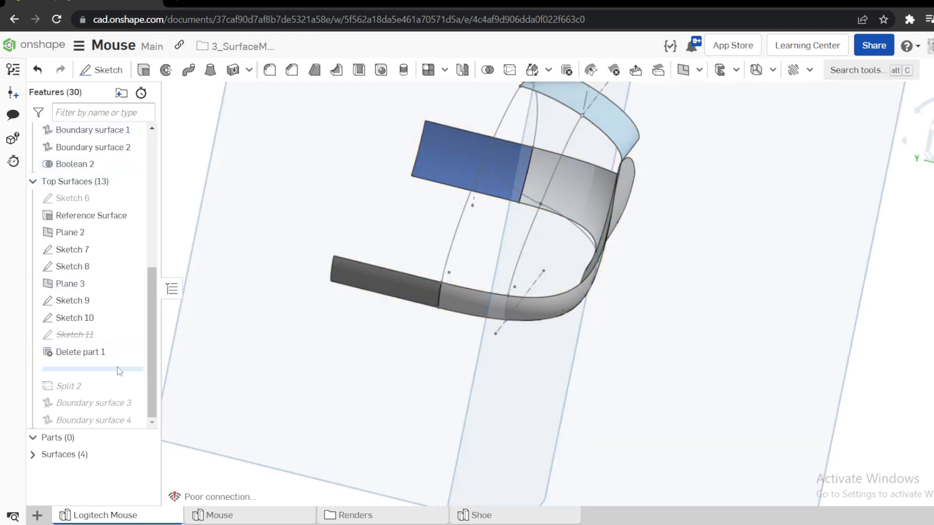
# Roll the history forward to include Split 2, examine its split surface and Plane 2 splitting entity, and close it without changes.
pyautogui.moveTo(120, 369); pyautogui.dragTo(117, 387)
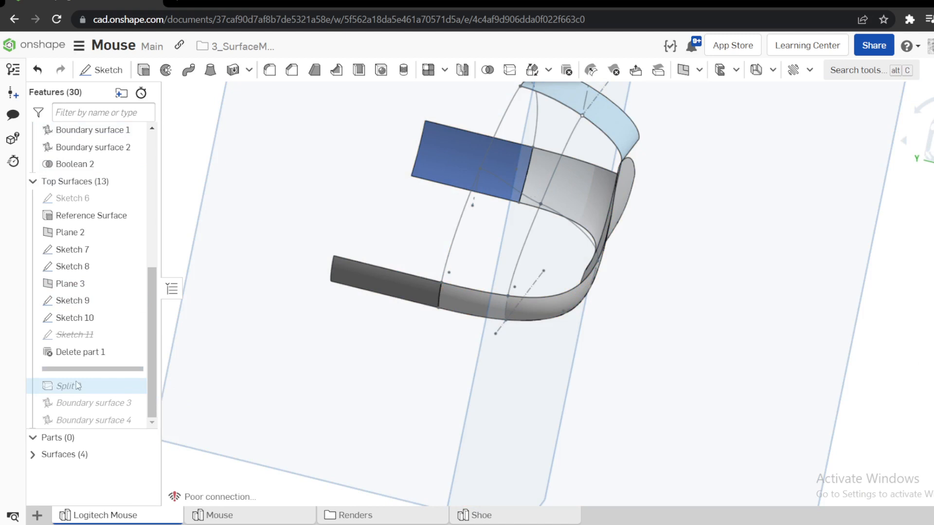
pyautogui.rightClick(82, 371)
pyautogui.click(113, 401)
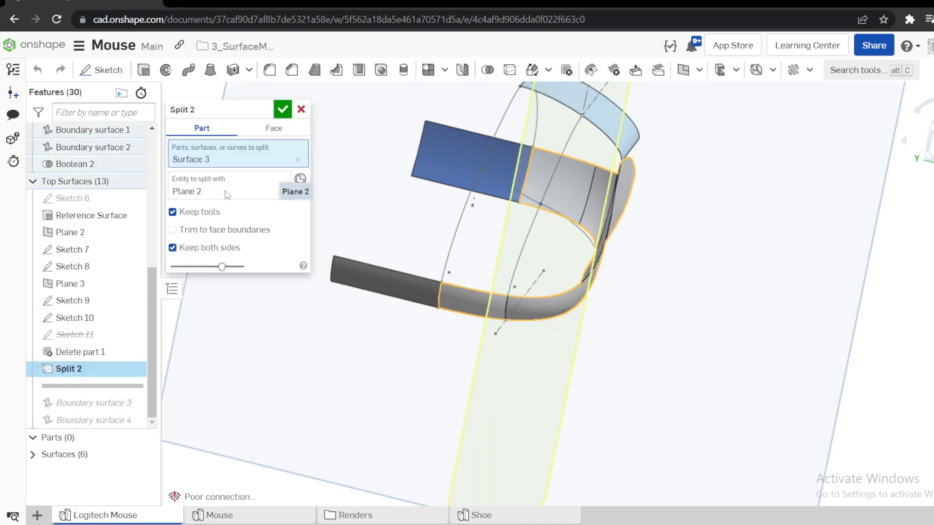
pyautogui.click(221, 196)
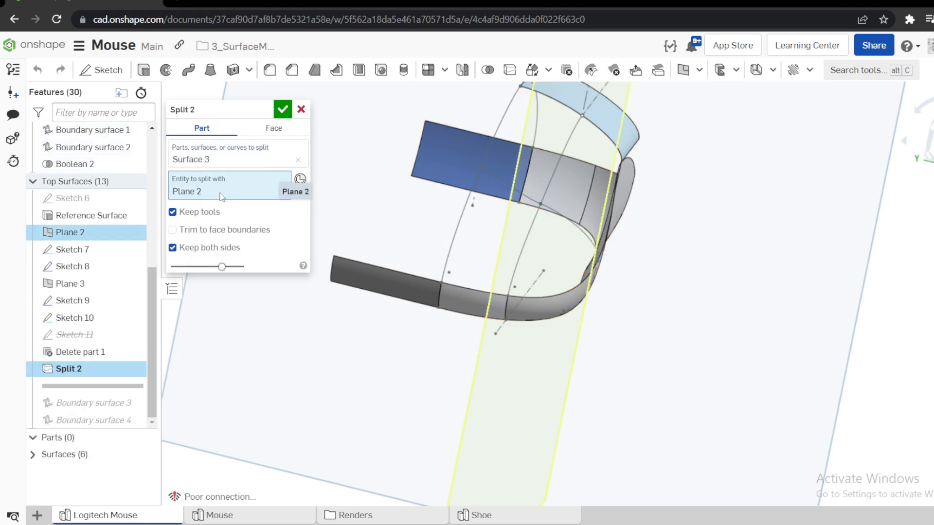
pyautogui.click(300, 110)
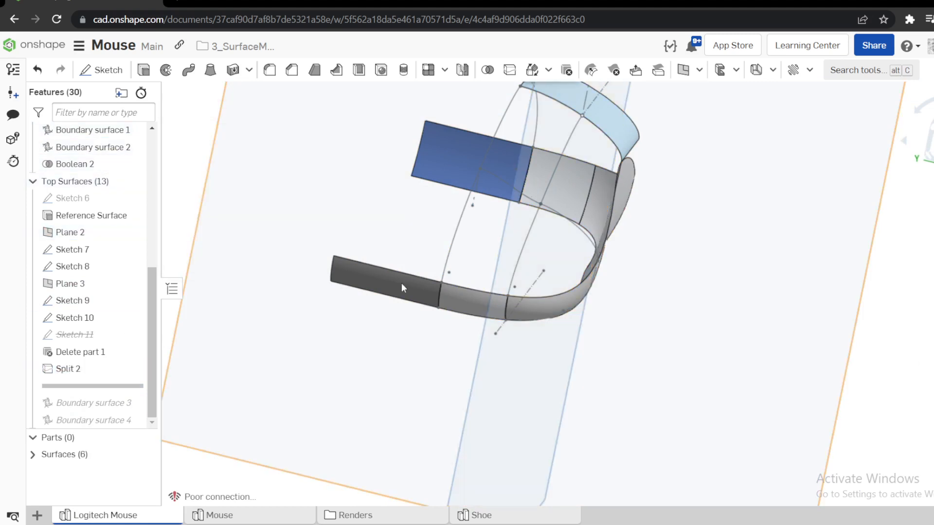
# Select the upper edge of the short split segment of the side surface and hide all planes.
pyautogui.click(465, 290)
pyautogui.scroll(-5, 469, 292)
pyautogui.moveTo(469, 293); pyautogui.dragTo(453, 297, button='right')
pyautogui.press('p')
pyautogui.press('p')
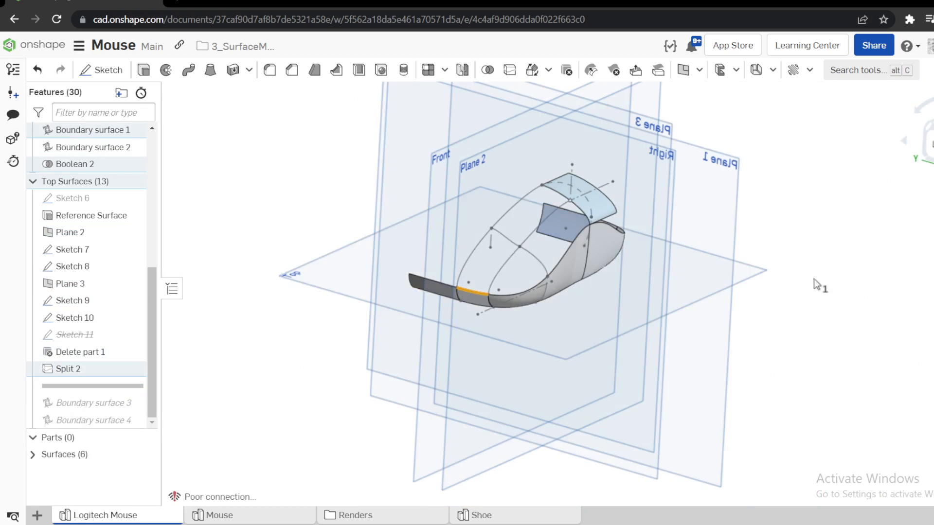
pyautogui.scroll(3, 553, 220)
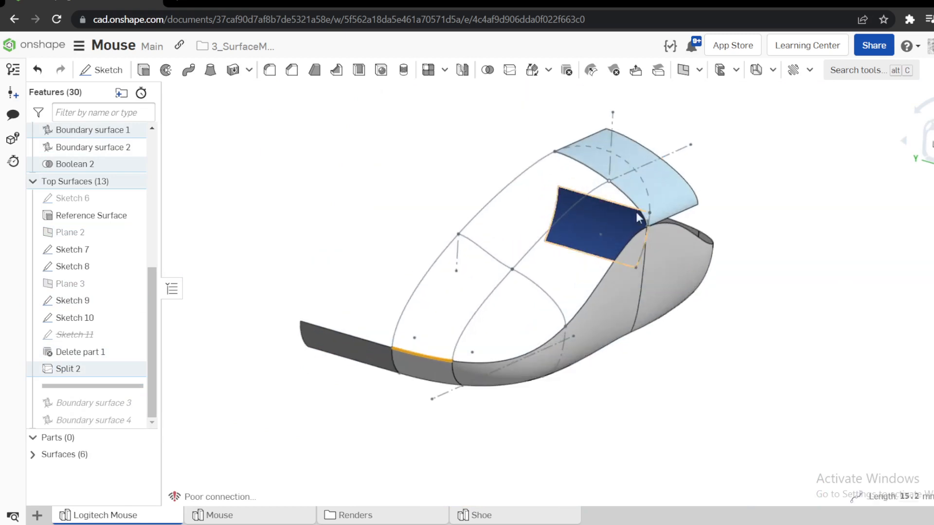
# Add the Sketch 10, Sketch 7 and Sketch 8 curves to the selected outline, clear the selection, and roll the history forward to include Boundary surface 3.
pyautogui.click(564, 159)
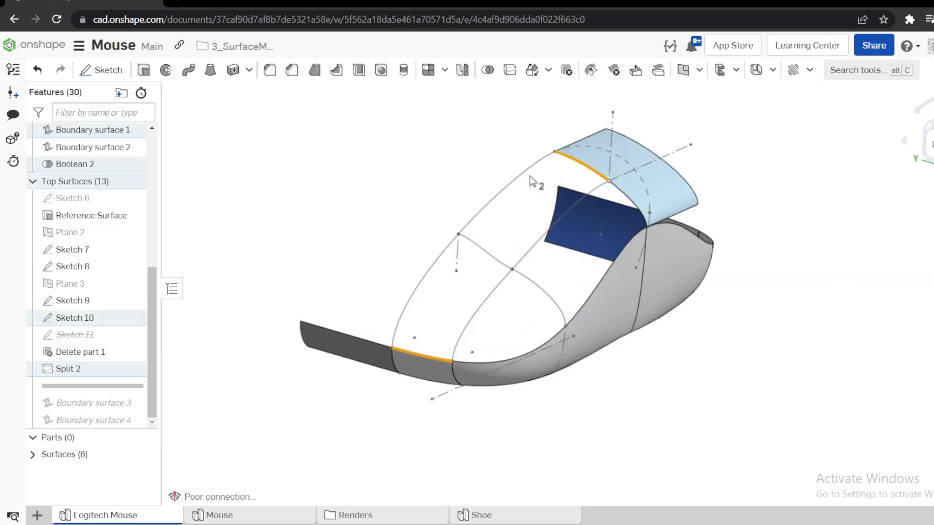
pyautogui.click(520, 181)
pyautogui.click(487, 301)
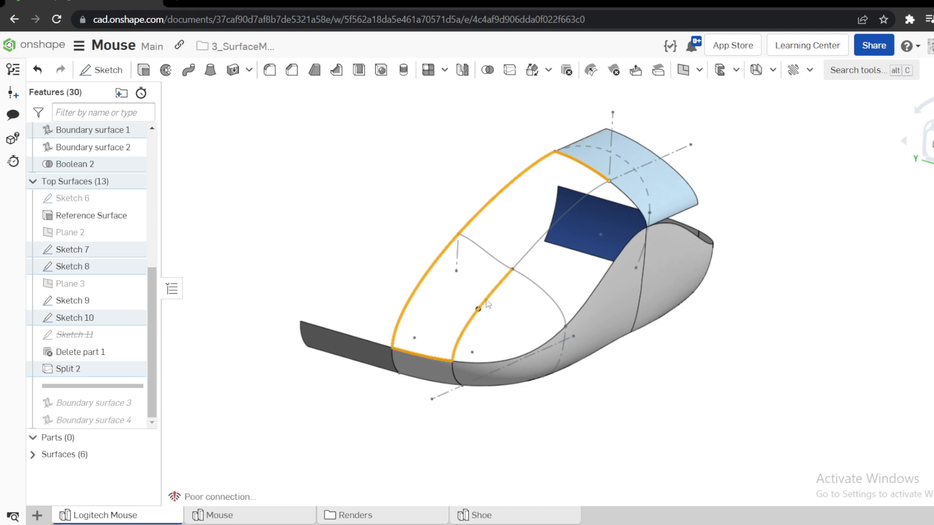
pyautogui.click(536, 240)
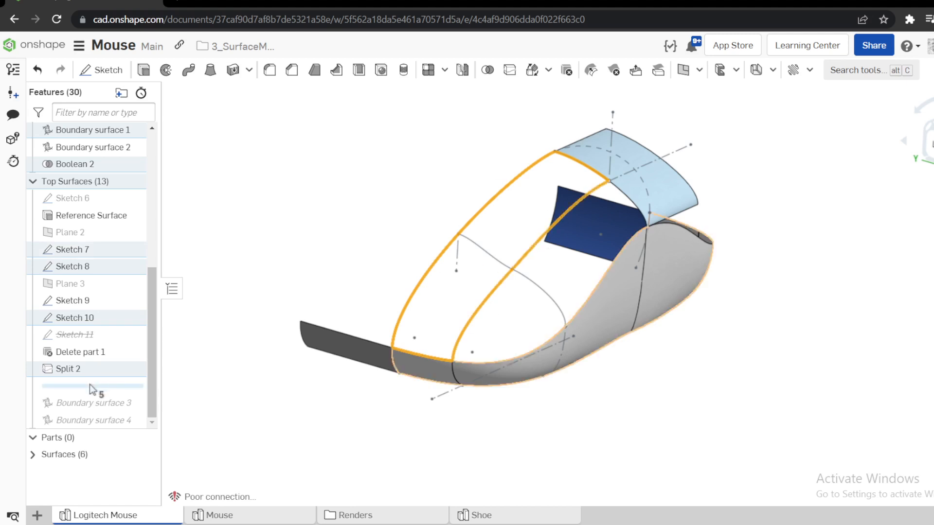
pyautogui.click(203, 351)
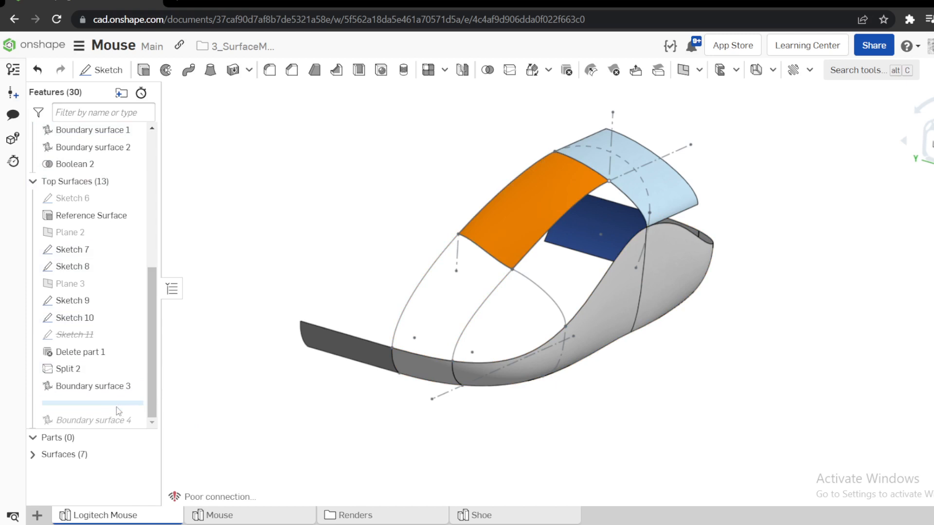
# Open Boundary surface 3, reselect the Reference Surface face for the Sketch 10 profile's tangent condition, and close the feature without saving changes.
pyautogui.rightClick(79, 392)
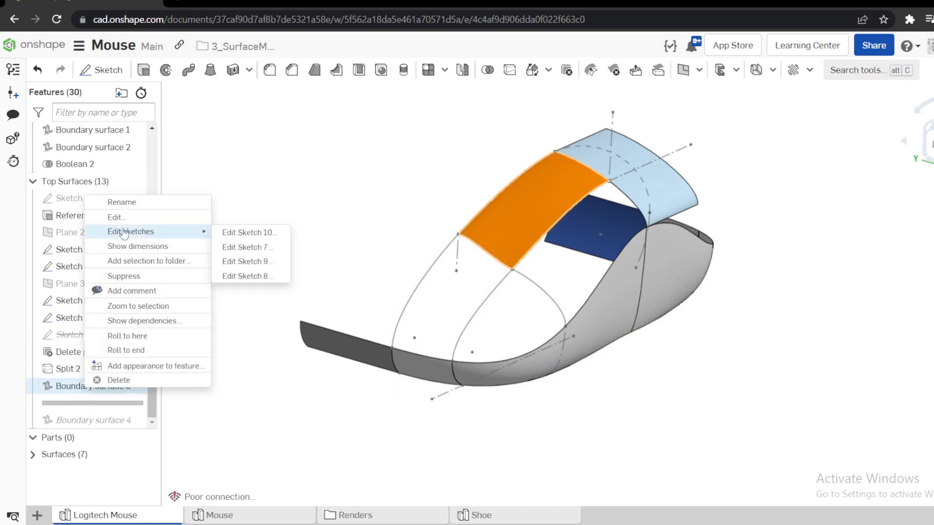
pyautogui.click(117, 217)
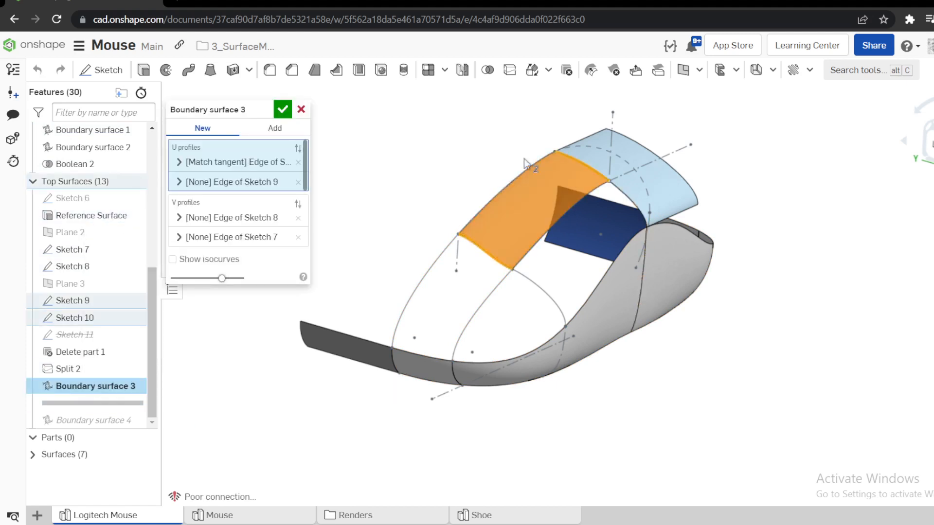
pyautogui.click(179, 165)
pyautogui.click(240, 280)
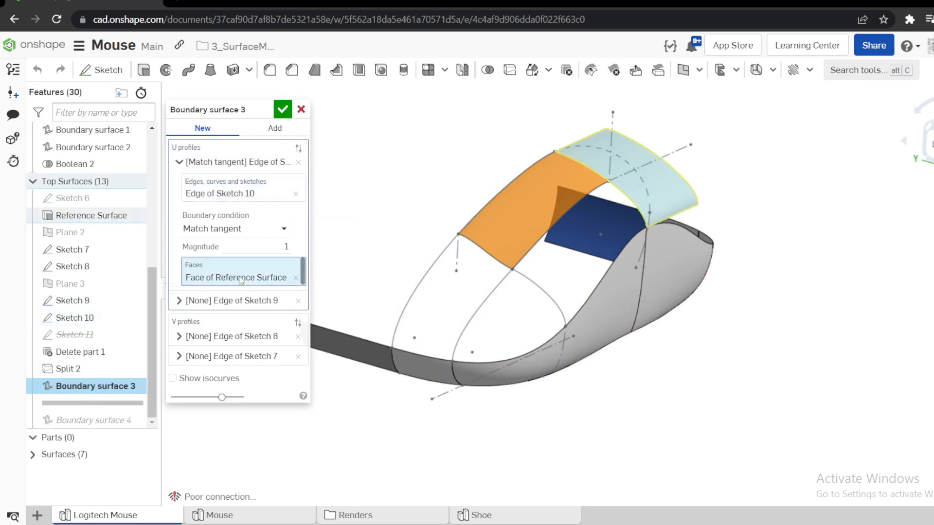
pyautogui.click(296, 277)
pyautogui.click(635, 154)
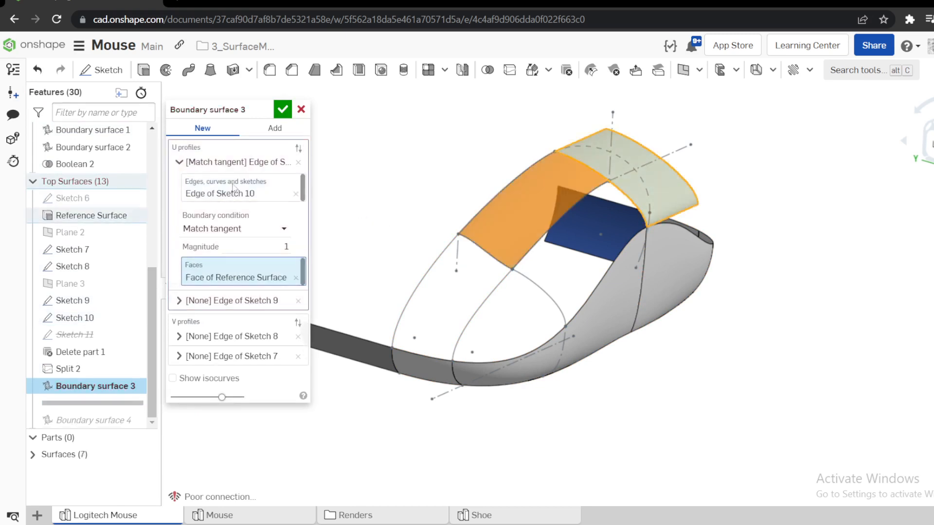
pyautogui.click(179, 163)
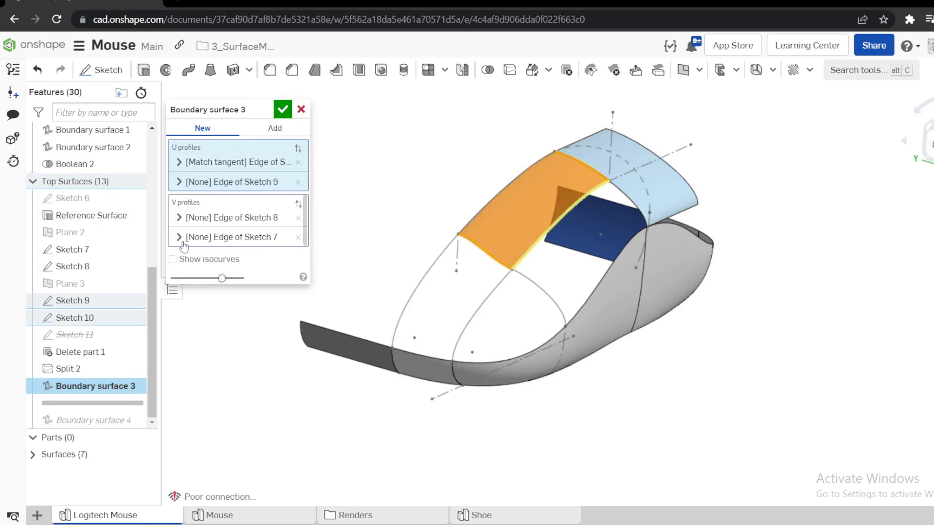
pyautogui.click(301, 109)
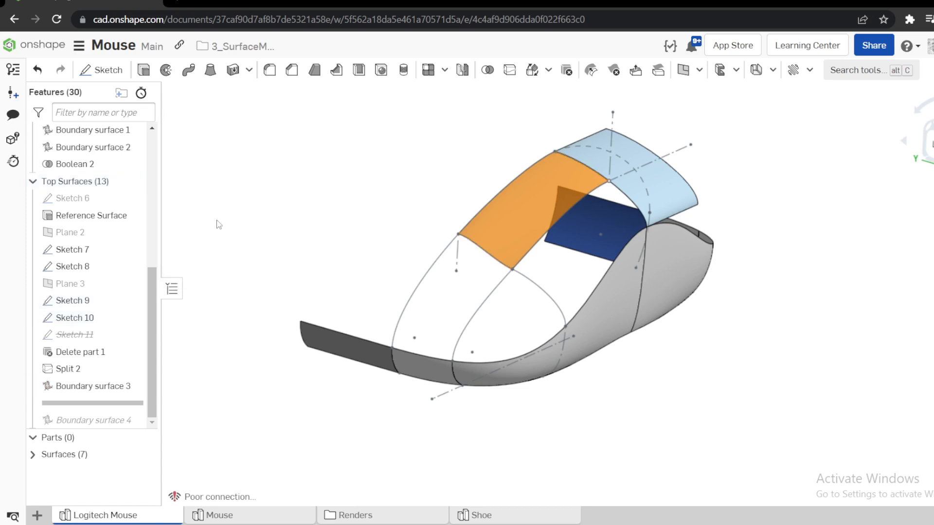
# Roll the history forward to include Boundary surface 4, reselect Boundary surface 3 as its Sketch 9 profile's tangent face, and close without saving changes.
pyautogui.moveTo(106, 410); pyautogui.dragTo(98, 420)
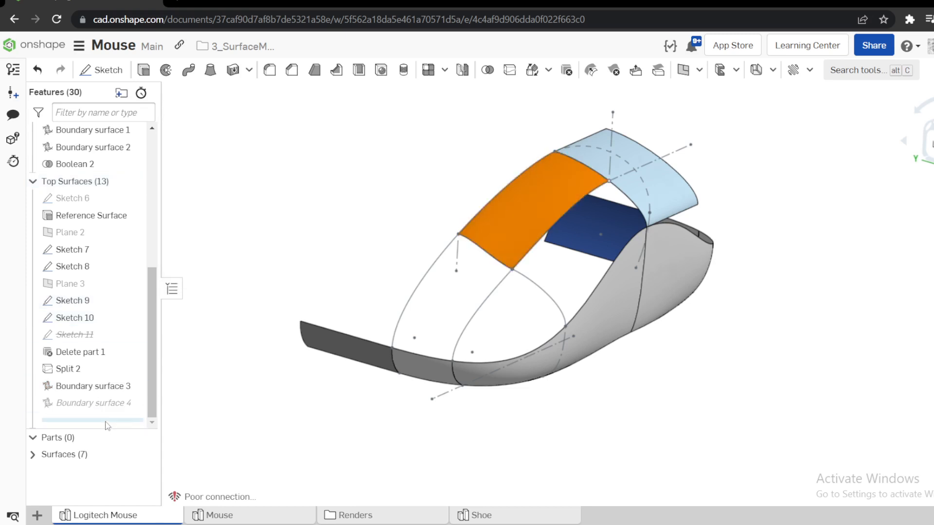
pyautogui.click(93, 403)
pyautogui.rightClick(103, 402)
pyautogui.click(175, 230)
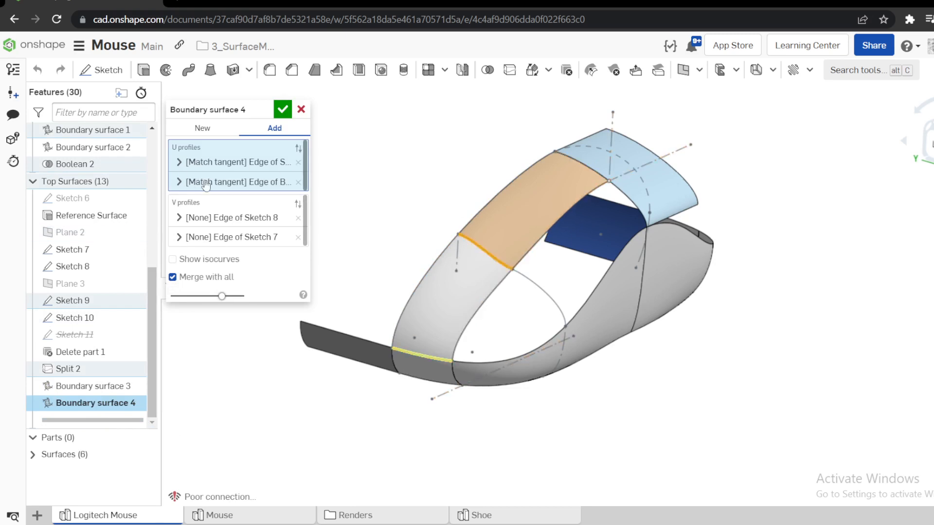
pyautogui.click(180, 162)
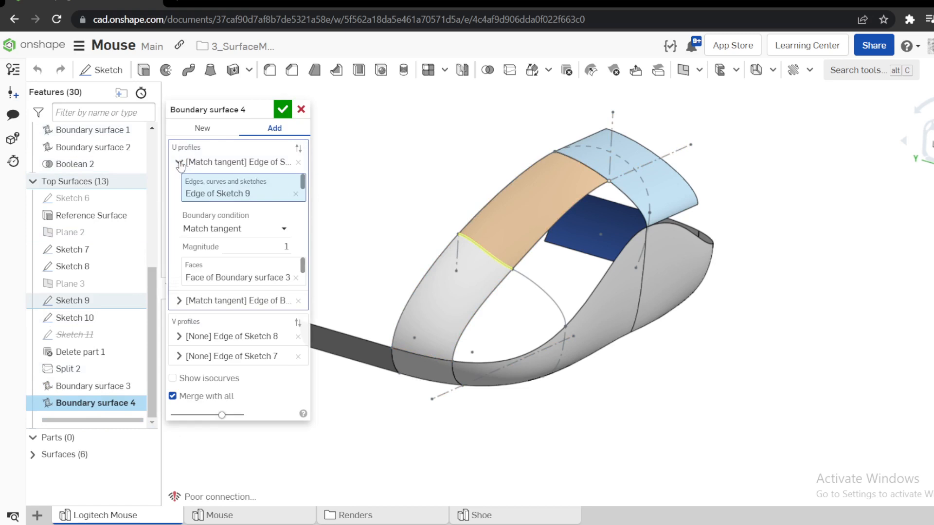
pyautogui.click(224, 275)
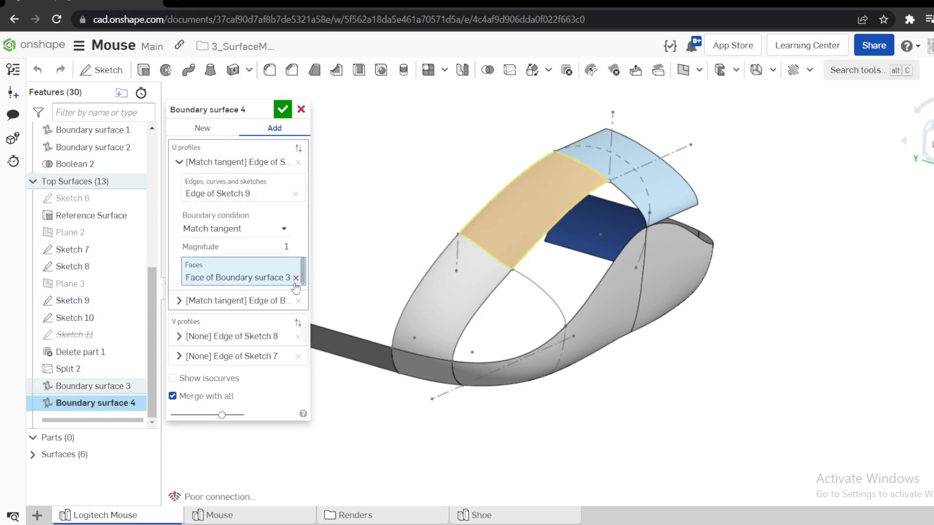
pyautogui.click(295, 277)
pyautogui.click(513, 209)
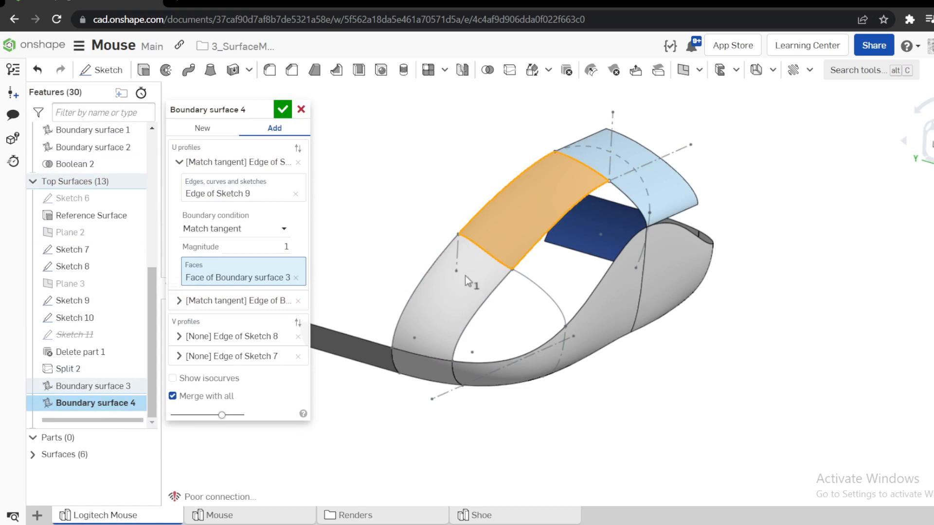
pyautogui.click(180, 162)
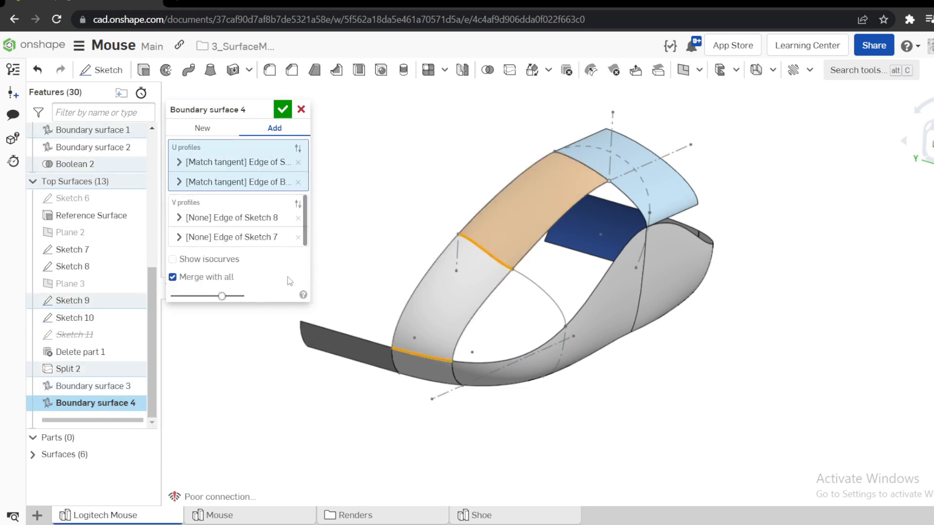
pyautogui.click(301, 110)
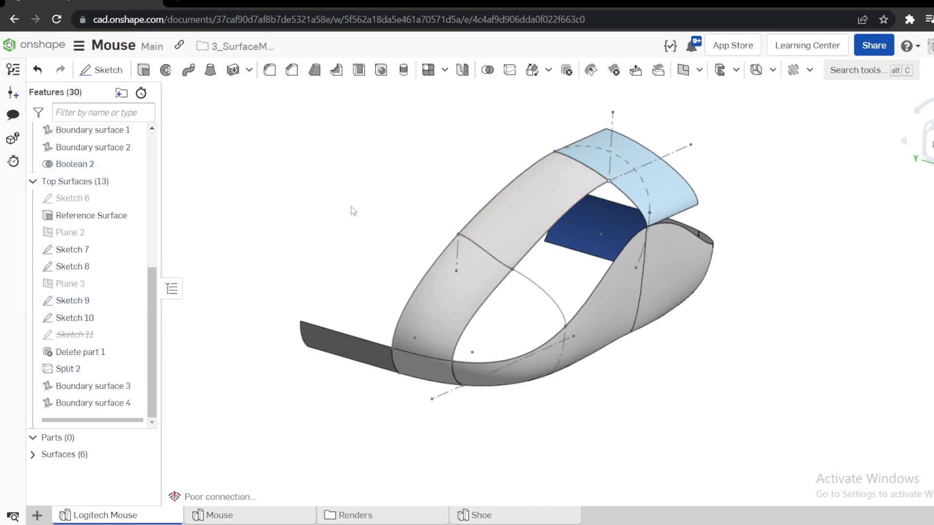
# Display zebra stripes on the mouse surfaces to check their curvature.
pyautogui.moveTo(380, 243)
pyautogui.mouseDown(button='right')
pyautogui.moveTo(367, 236)
pyautogui.moveTo(334, 250)
pyautogui.moveTo(414, 240)
pyautogui.moveTo(360, 245)
pyautogui.moveTo(372, 245)
pyautogui.mouseUp(button='right')
pyautogui.moveTo(372, 232); pyautogui.dragTo(365, 239, button='right')
pyautogui.rightClick(879, 195)
pyautogui.moveTo(901, 404)
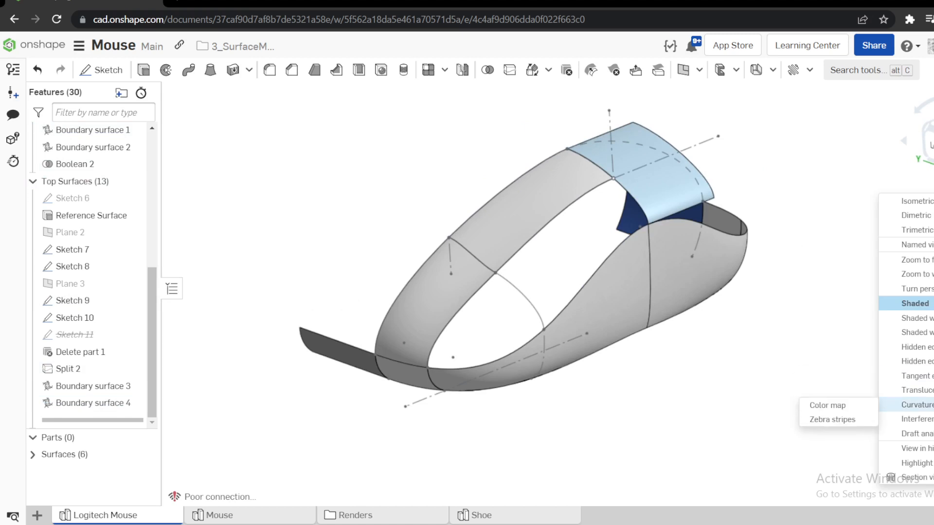
pyautogui.click(828, 422)
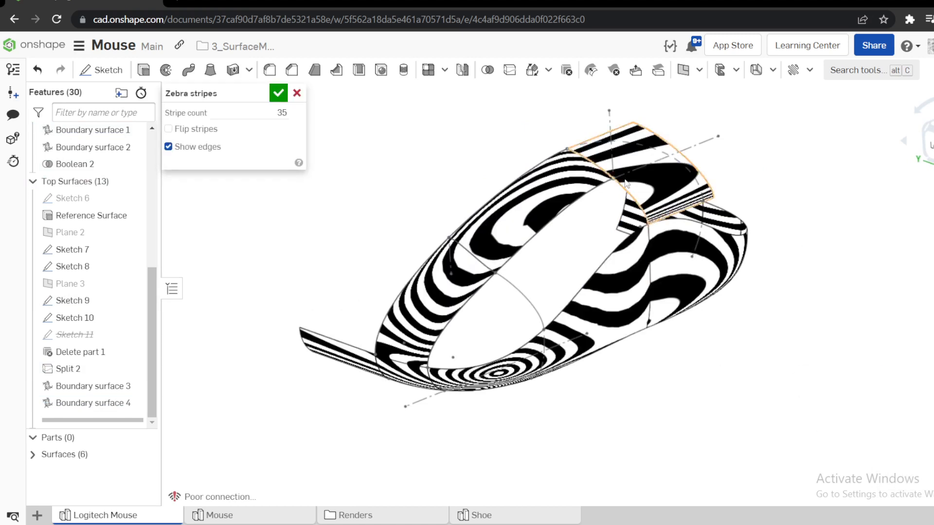
# Examine how the zebra stripes flow across the seam between Boundary surface 4 and the short split segment of the side surface.
pyautogui.scroll(5, 471, 295)
pyautogui.moveTo(472, 293); pyautogui.dragTo(469, 276, button='right')
pyautogui.scroll(-4, 469, 276)
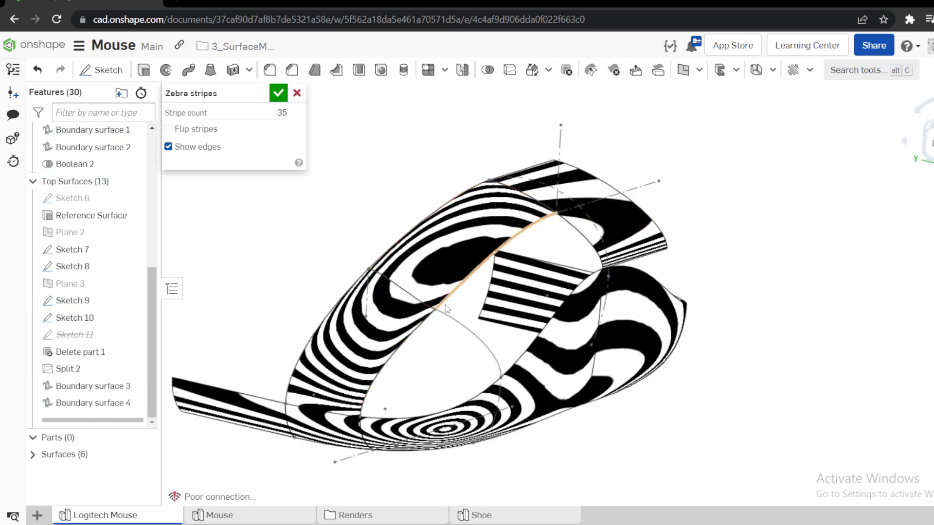
pyautogui.moveTo(353, 394); pyautogui.dragTo(341, 358, button='right')
pyautogui.scroll(1, 336, 441)
pyautogui.scroll(5, 337, 441)
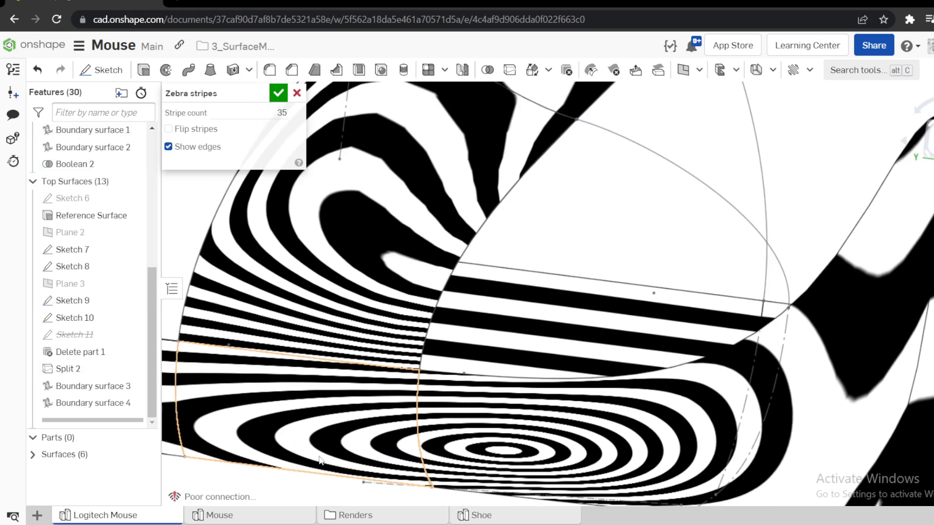
pyautogui.scroll(2, 385, 403)
pyautogui.scroll(3, 427, 277)
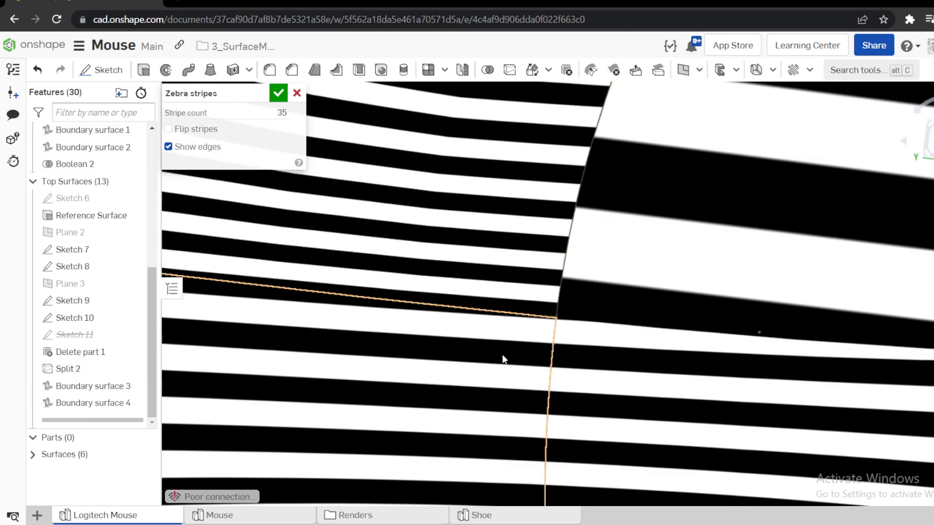
pyautogui.scroll(2, 496, 305)
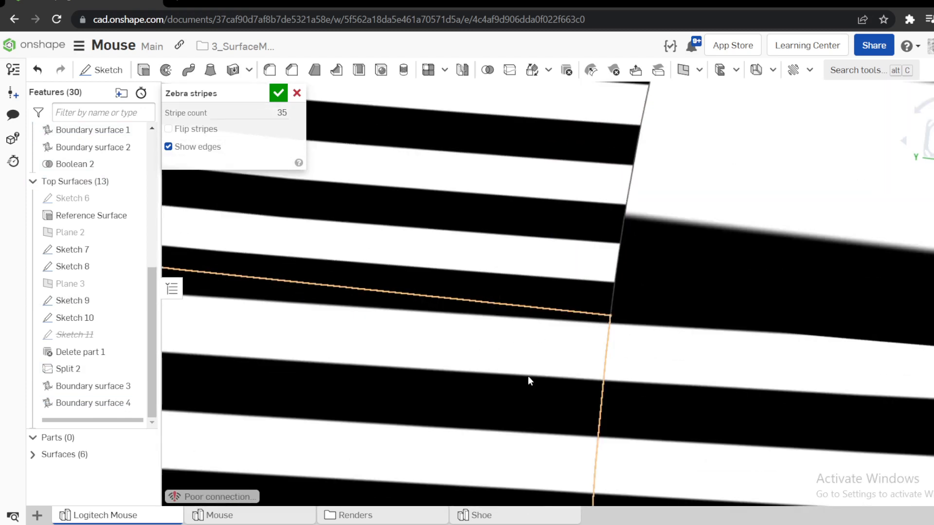
pyautogui.scroll(-6, 577, 298)
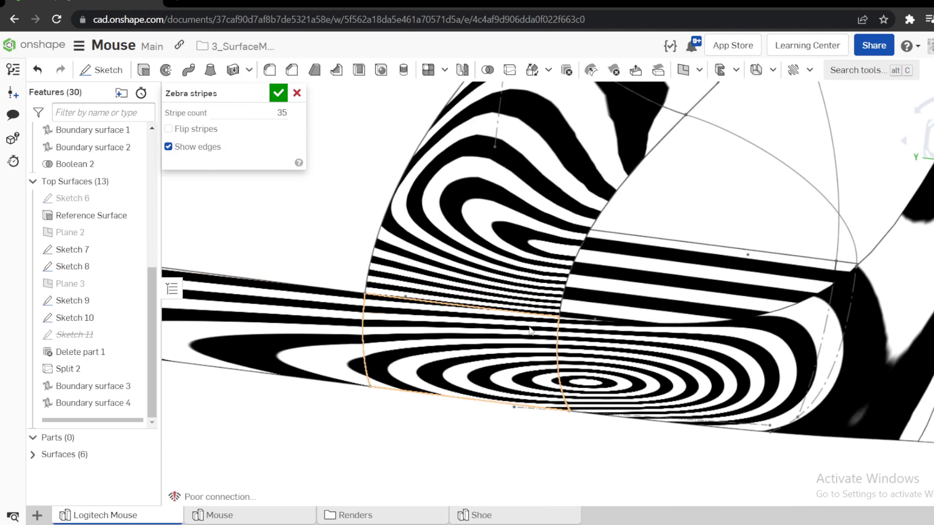
pyautogui.scroll(5, 460, 311)
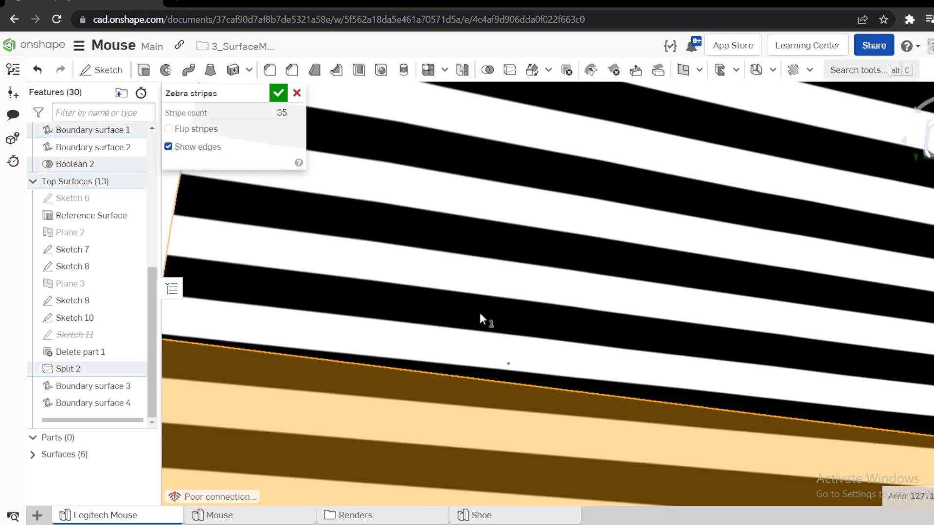
# Examine the zebra stripes across the seam between Boundary surface 3 and the Reference Surface, and clear the face selection.
pyautogui.scroll(-5, 484, 319)
pyautogui.scroll(-5, 561, 238)
pyautogui.moveTo(561, 238); pyautogui.dragTo(700, 103, button='right')
pyautogui.scroll(8, 711, 97)
pyautogui.scroll(-5, 711, 97)
pyautogui.scroll(8, 729, 98)
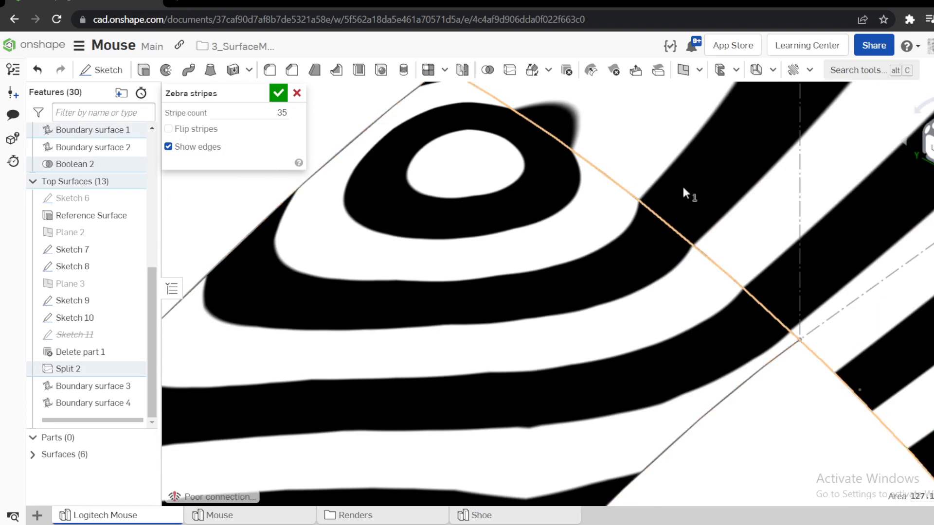
pyautogui.scroll(2, 666, 229)
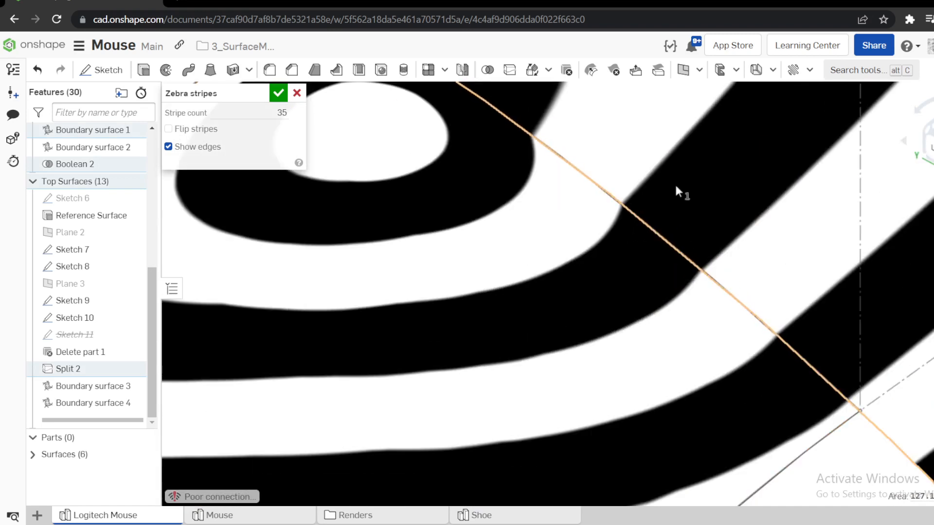
pyautogui.scroll(-5, 650, 291)
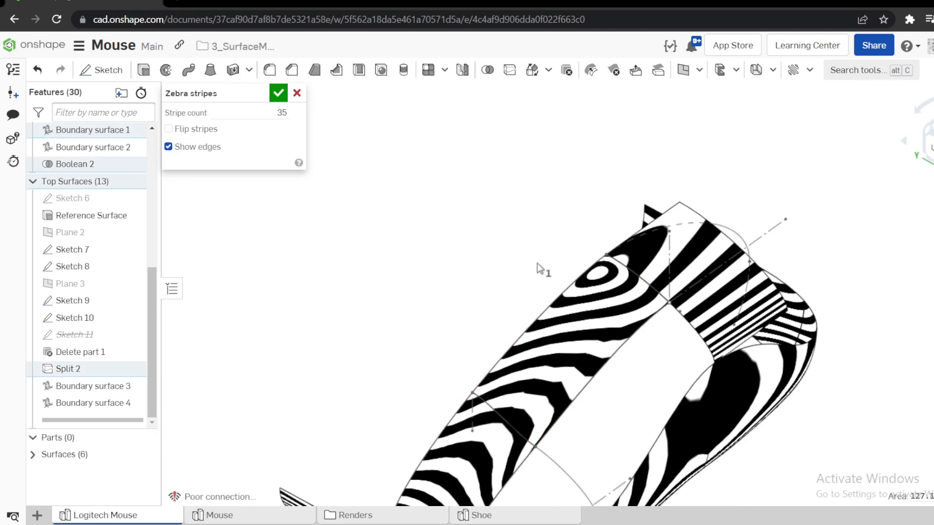
pyautogui.click(552, 220)
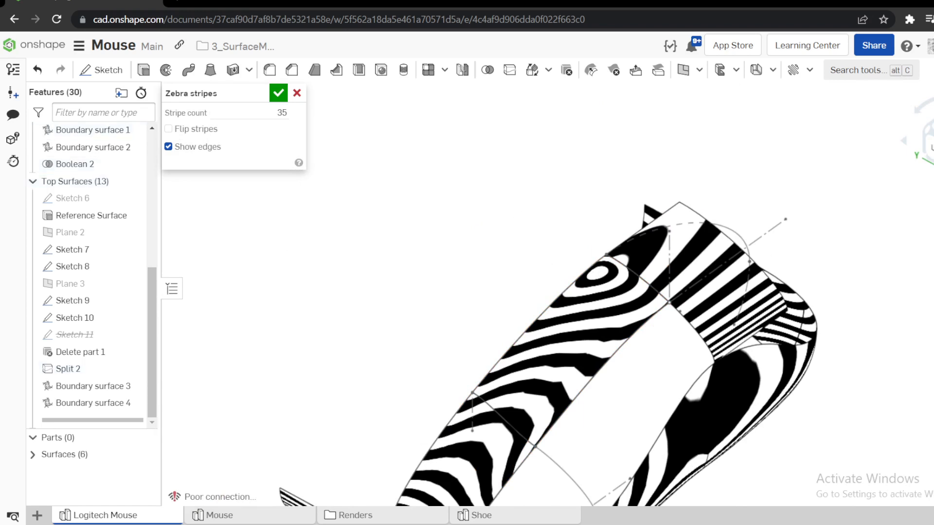
# Return the model from the zebra stripe analysis to the Shaded display.
pyautogui.click(932, 184)
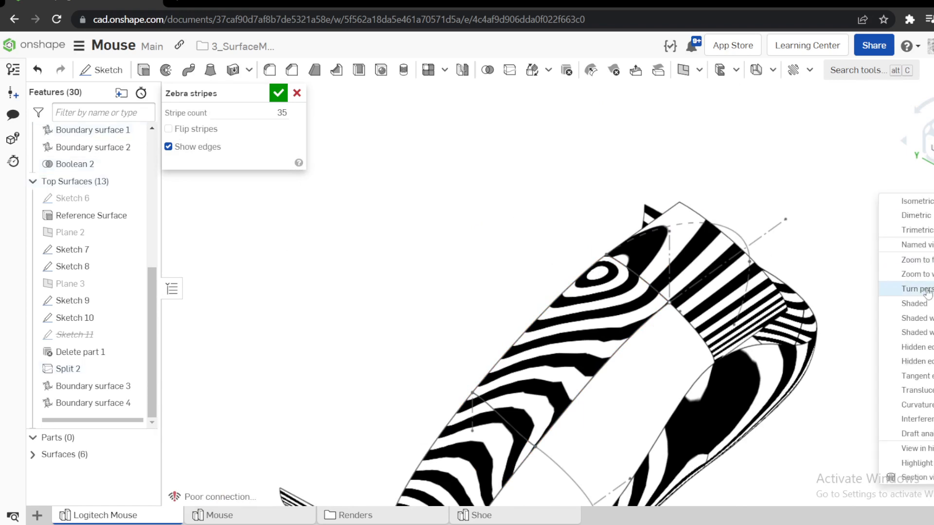
pyautogui.click(919, 304)
pyautogui.scroll(-5, 537, 252)
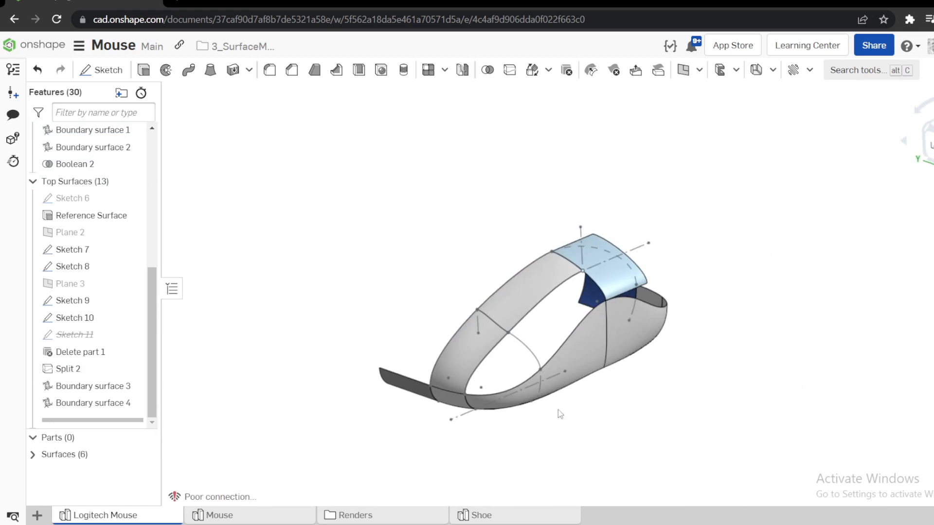
# Switch to the finished Mouse part studio, select its central, rear and side top faces to examine the patch layout, and clear the selection.
pyautogui.click(245, 520)
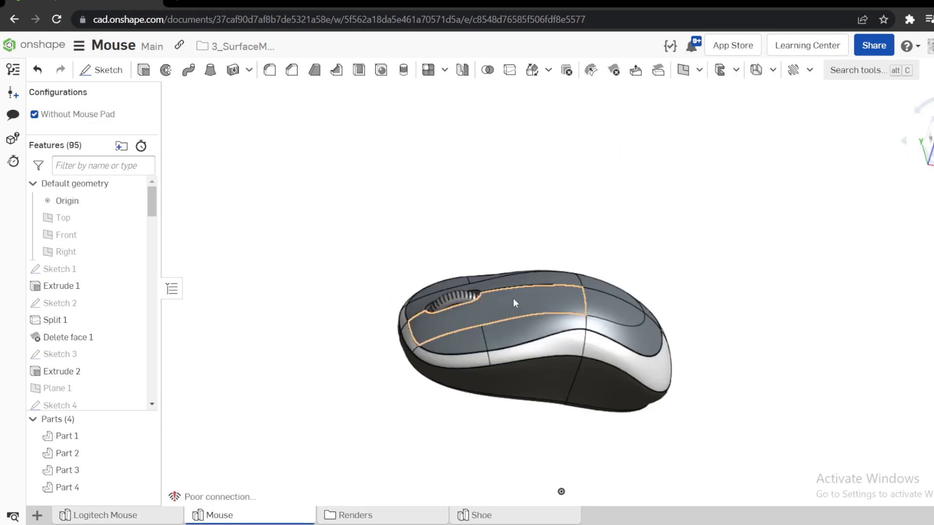
pyautogui.click(513, 298)
pyautogui.scroll(5, 641, 305)
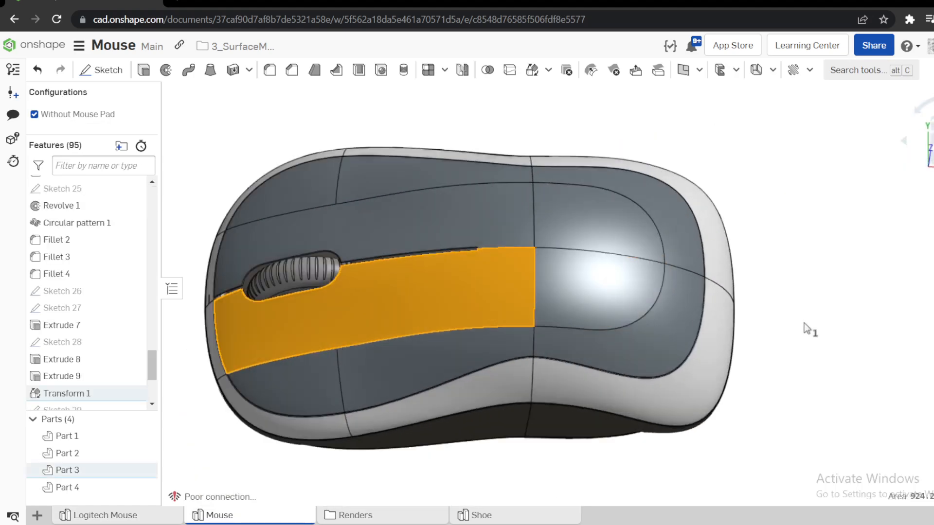
pyautogui.click(805, 327)
pyautogui.click(614, 294)
pyautogui.click(671, 301)
pyautogui.click(428, 359)
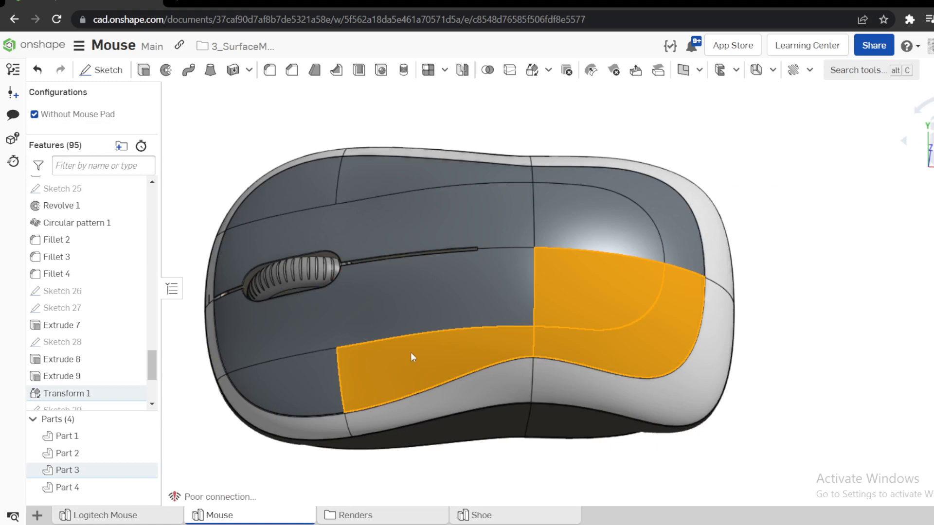
pyautogui.click(311, 378)
pyautogui.click(817, 328)
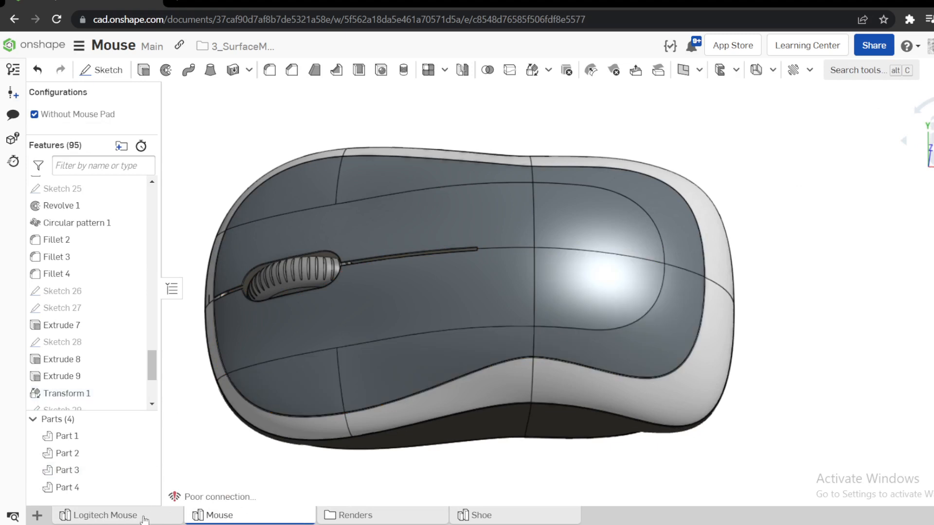
# Return to the Logitech Mouse part studio, select Sketch 8 to examine its curve, and clear the selection.
pyautogui.click(105, 515)
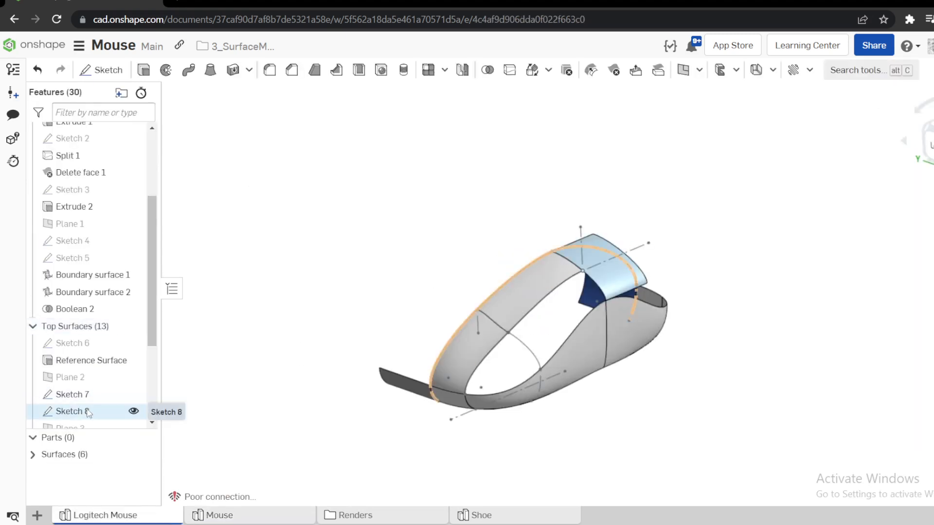
pyautogui.rightClick(88, 411)
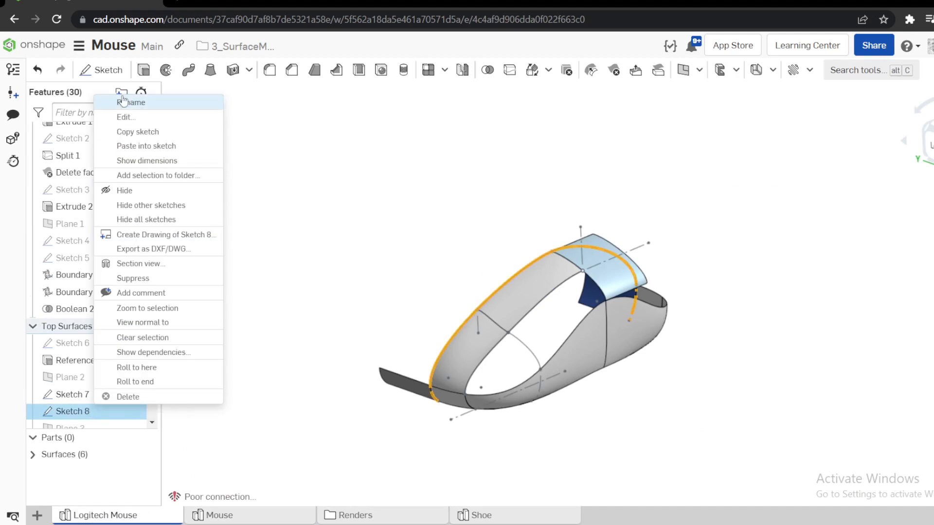
pyautogui.press('Escape')
pyautogui.scroll(-3, 132, 341)
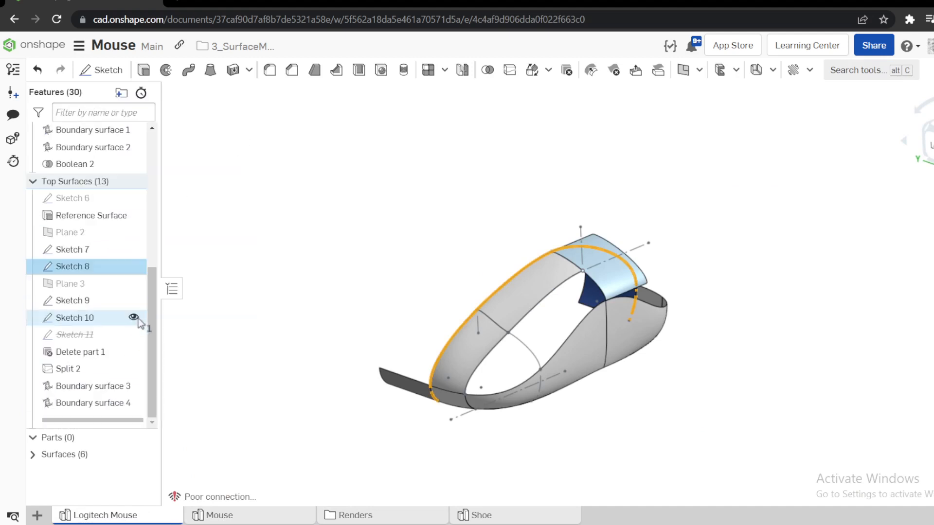
pyautogui.click(264, 235)
# Start a new sketch on the Front plane and project Sketch 8's curves into it with the Use tool.
pyautogui.moveTo(149, 305)
pyautogui.mouseDown()
pyautogui.moveTo(165, 153)
pyautogui.moveTo(160, 111)
pyautogui.mouseUp()
pyautogui.click(69, 183)
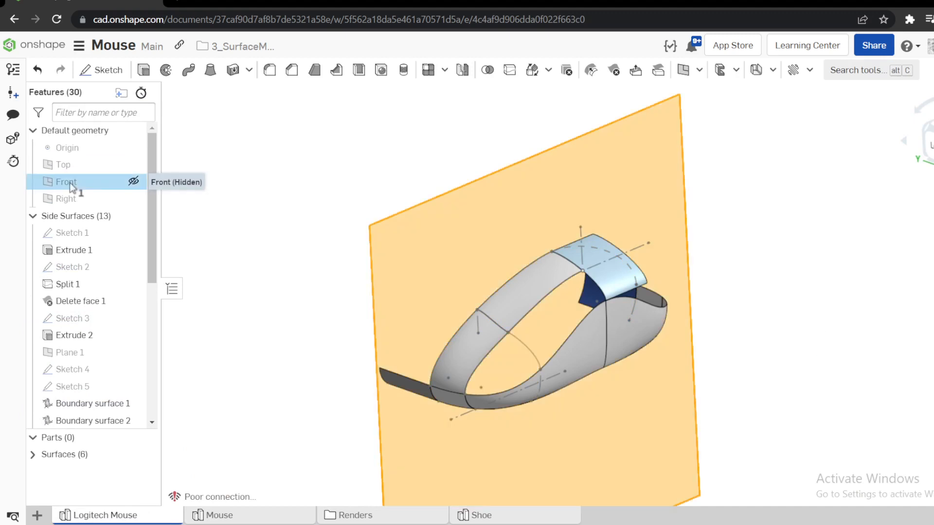
pyautogui.click(101, 70)
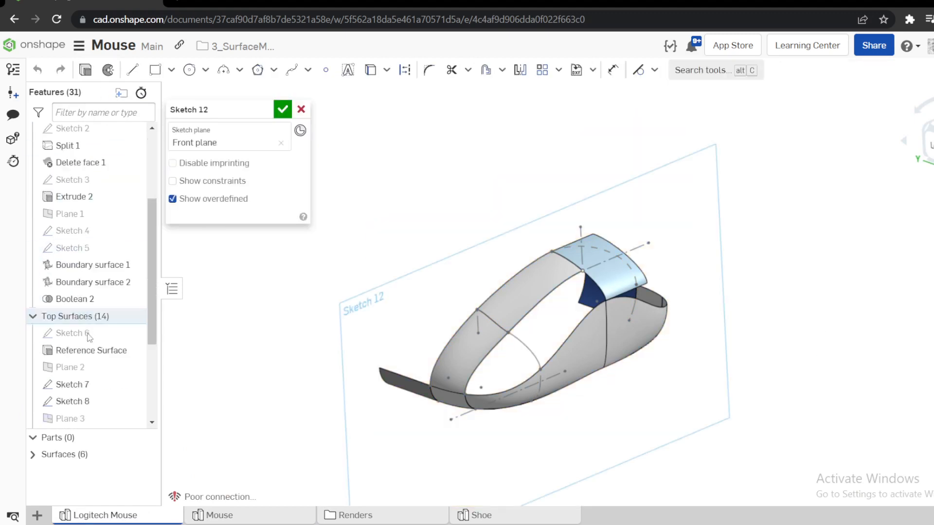
pyautogui.click(83, 279)
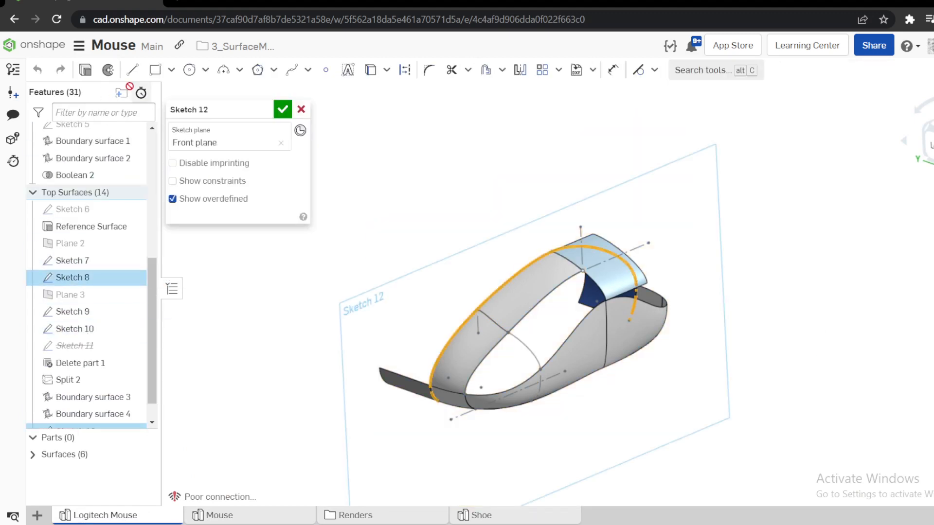
pyautogui.click(369, 72)
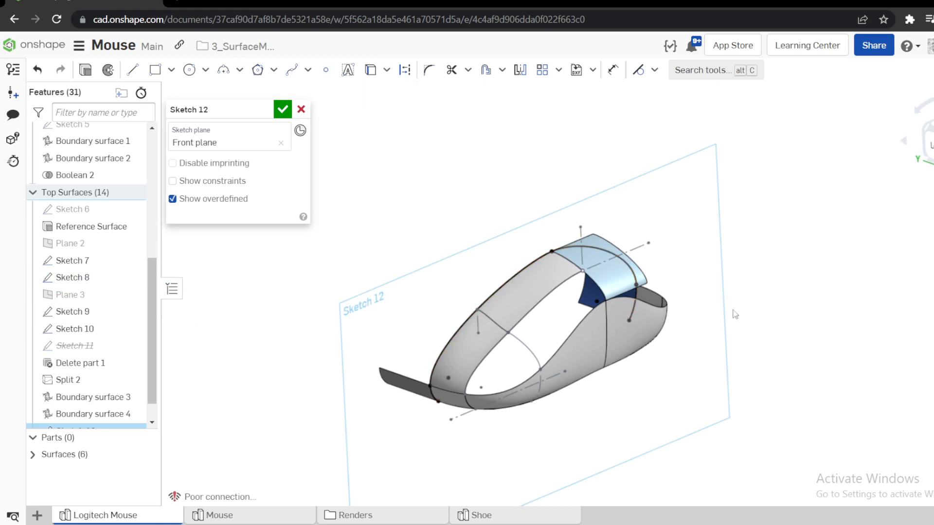
# Draw a vertical line above the front part of the projected curve and make its lower endpoint coincident with that curve.
pyautogui.press('n')
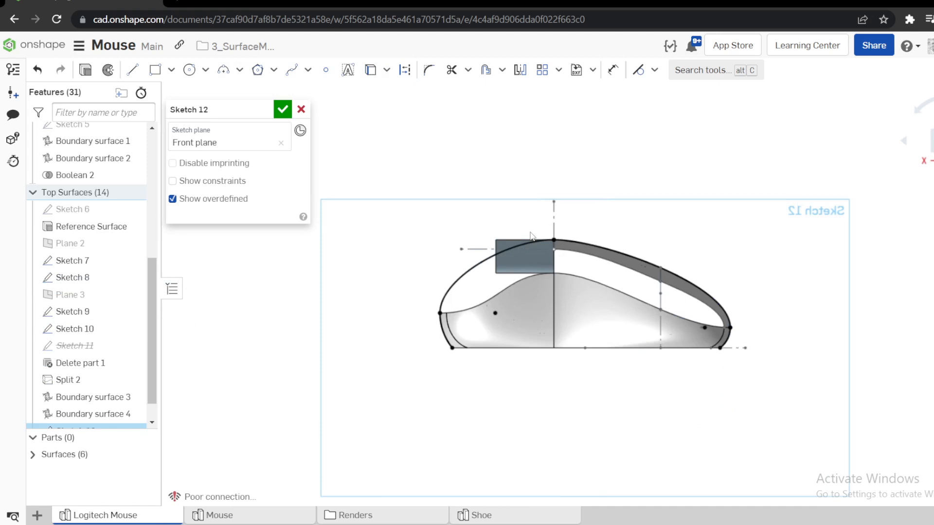
pyautogui.scroll(5, 531, 236)
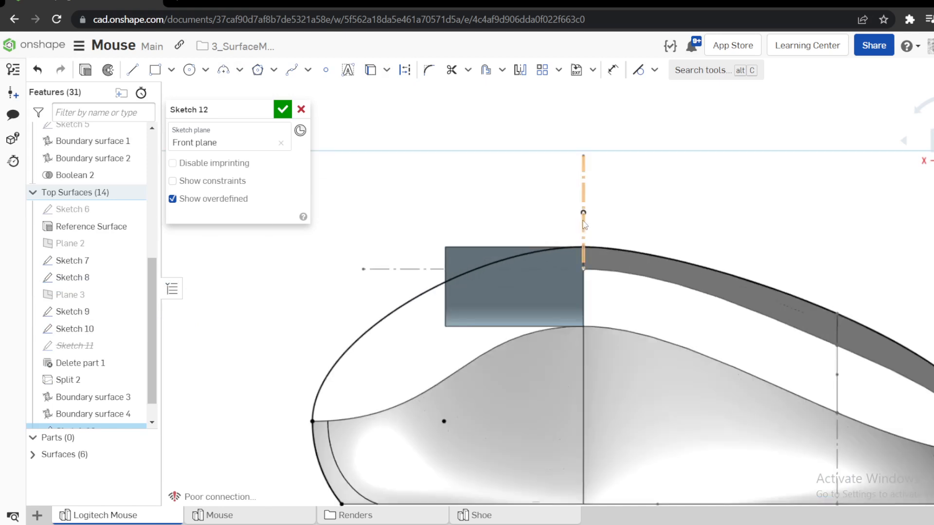
pyautogui.press('l')
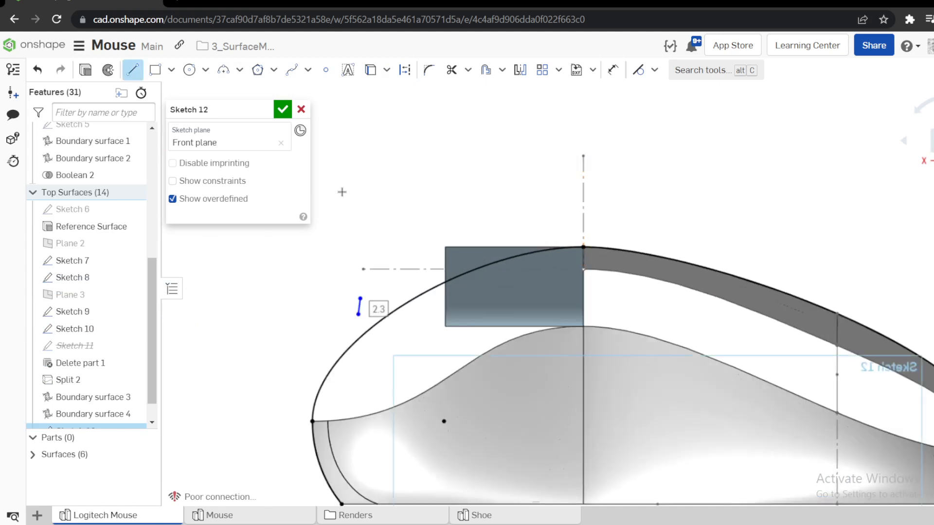
pyautogui.press('Escape')
pyautogui.moveTo(348, 176); pyautogui.dragTo(345, 104)
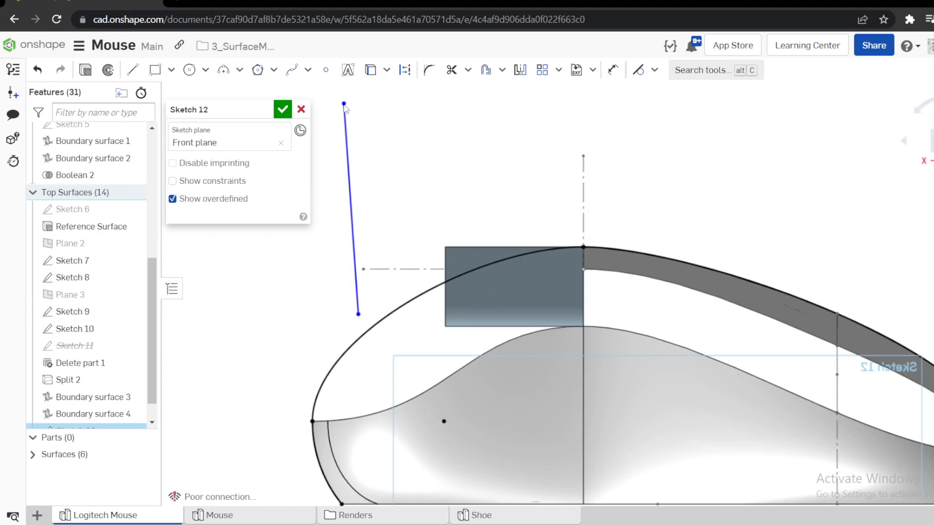
pyautogui.press('v')
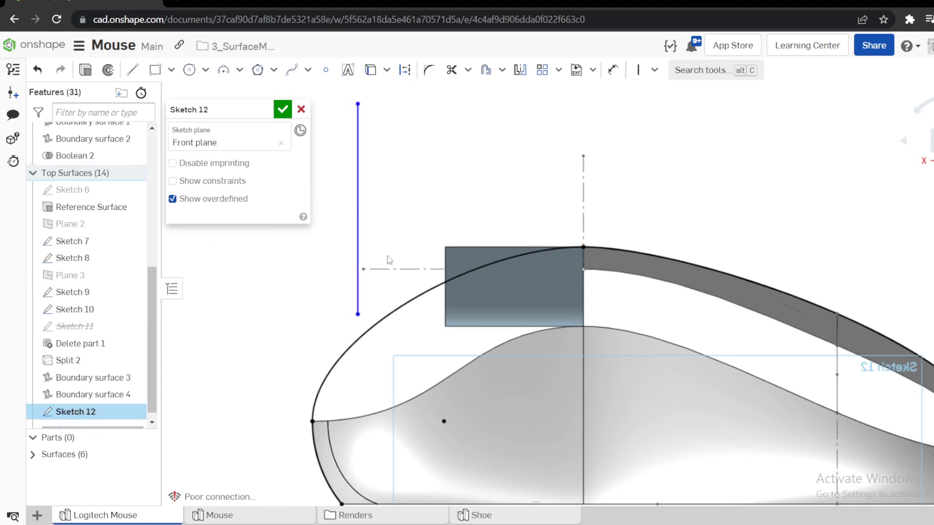
pyautogui.click(365, 335)
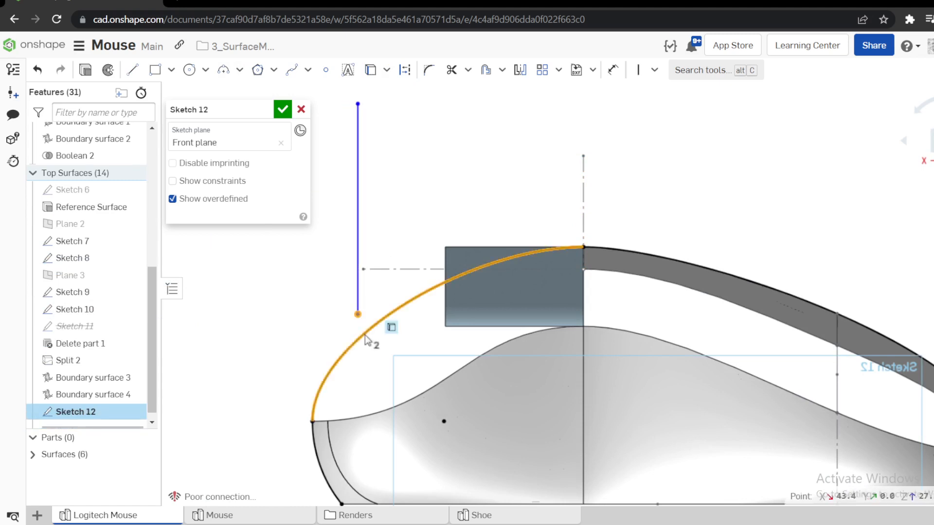
pyautogui.press('i')
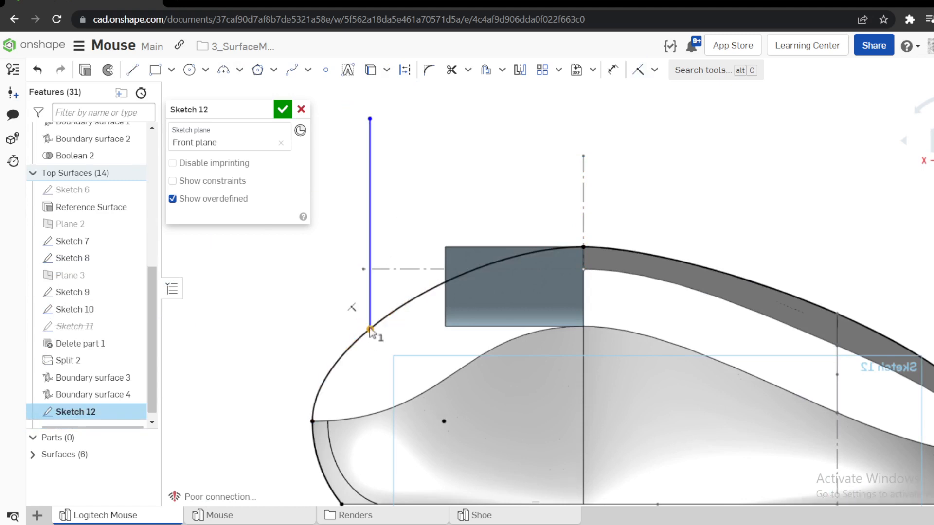
# Try to add a Pierce constraint between the vertical line's lower endpoint and the projected curve, and inspect the junction closely.
pyautogui.click(371, 329)
pyautogui.press('s')
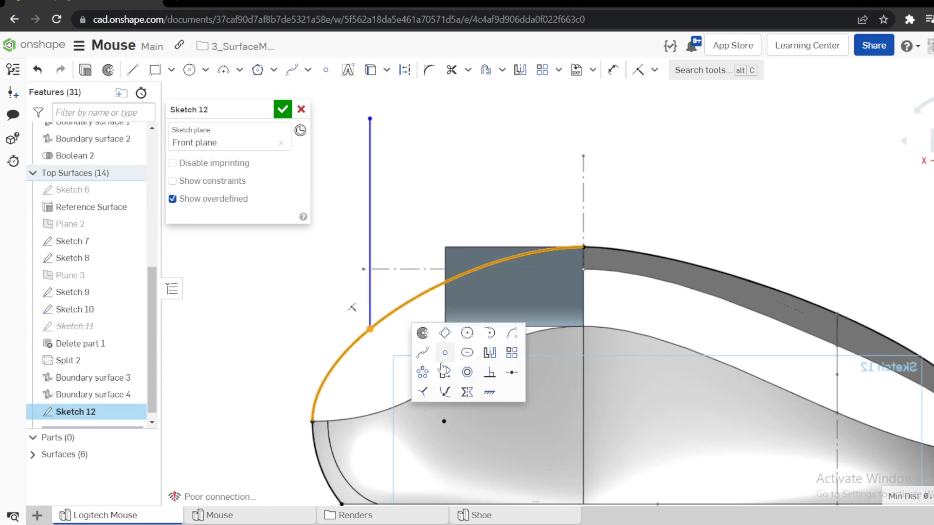
pyautogui.click(444, 393)
pyautogui.moveTo(366, 206); pyautogui.dragTo(432, 244, button='right')
pyautogui.scroll(5, 500, 371)
pyautogui.scroll(3, 435, 302)
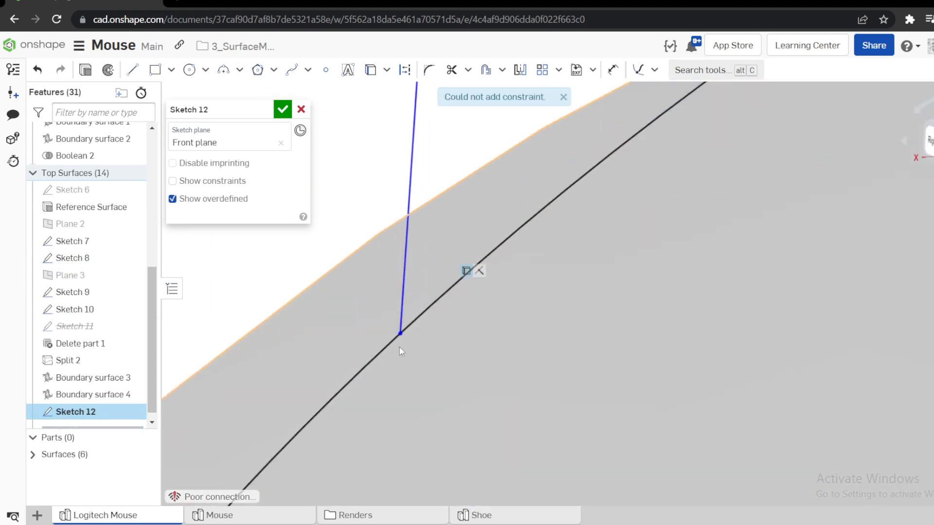
pyautogui.scroll(5, 450, 287)
pyautogui.scroll(-8, 450, 285)
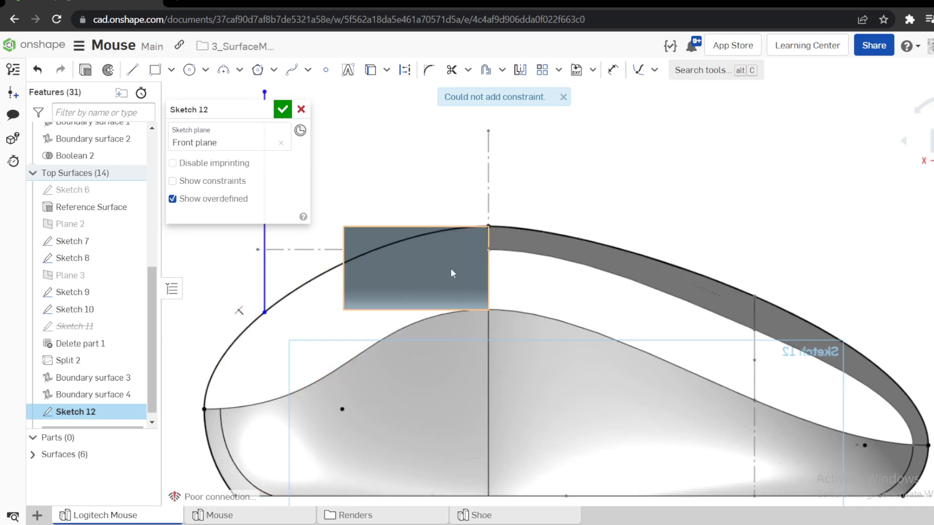
# Convert the vertical line above the front part of the curve to construction geometry.
pyautogui.scroll(3, 438, 203)
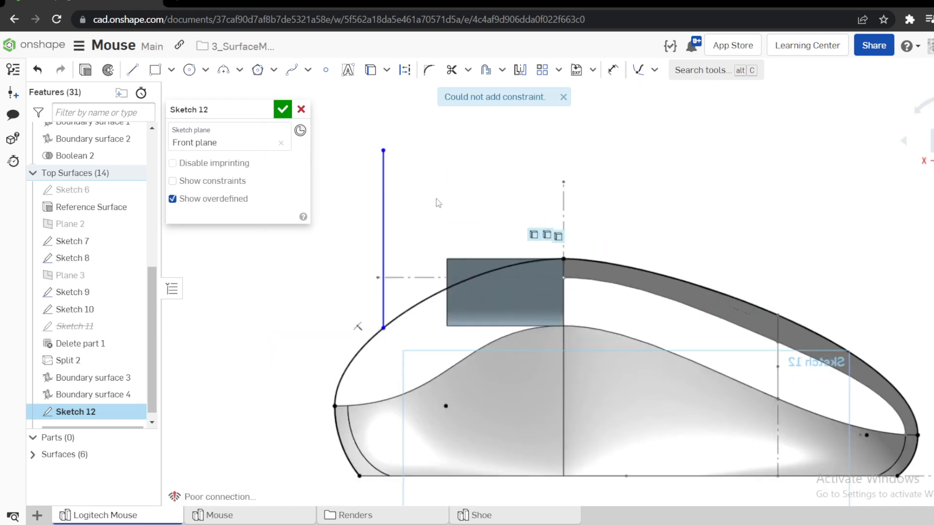
pyautogui.click(383, 221)
pyautogui.press('q')
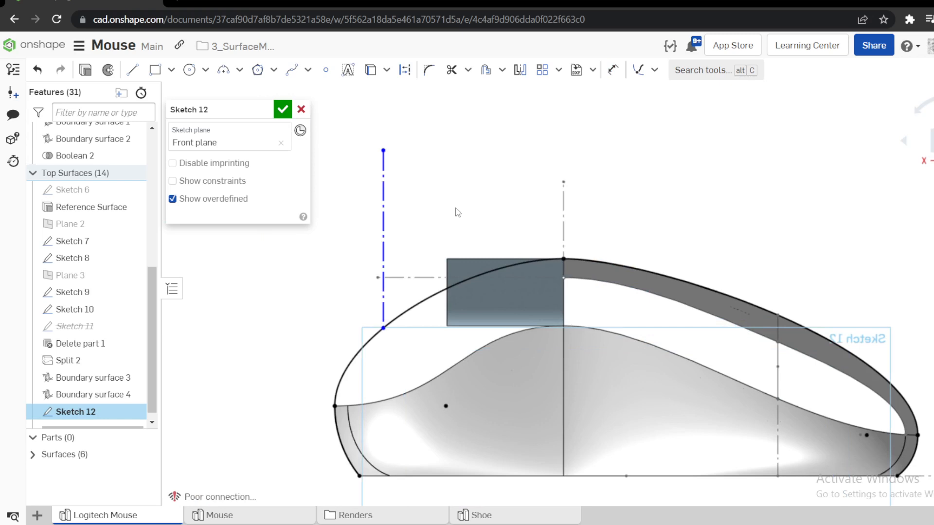
# Draw a vertical line about 23 mm long upward from the curve's peak and convert it to construction geometry.
pyautogui.press('l')
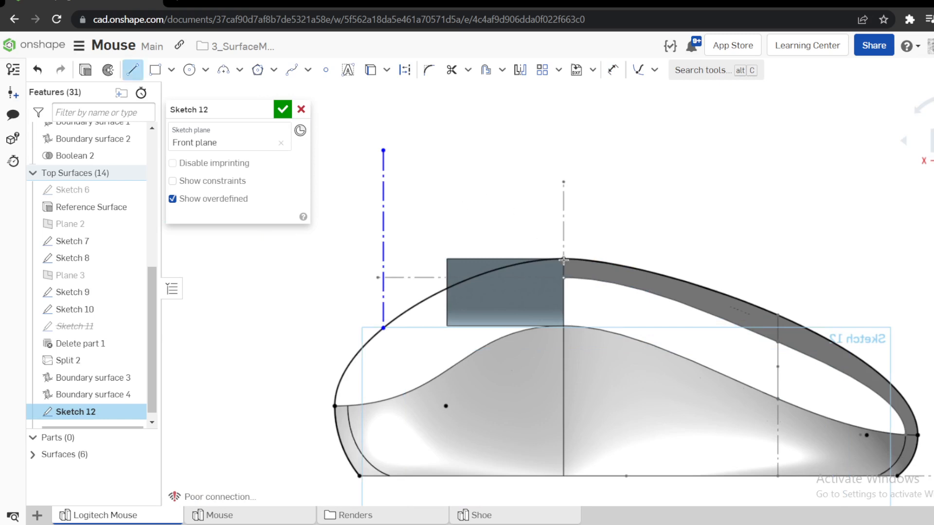
pyautogui.click(564, 258)
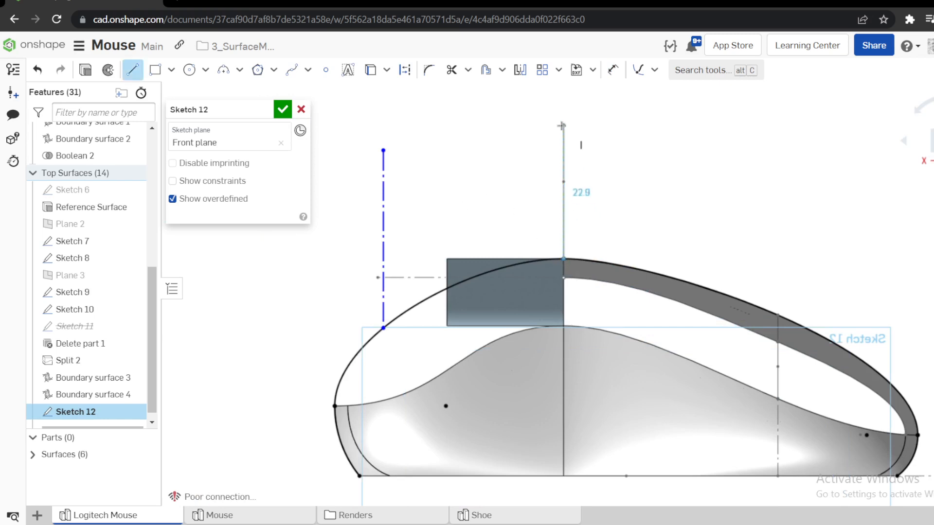
pyautogui.click(563, 125)
pyautogui.press('Escape')
pyautogui.click(563, 142)
pyautogui.press('q')
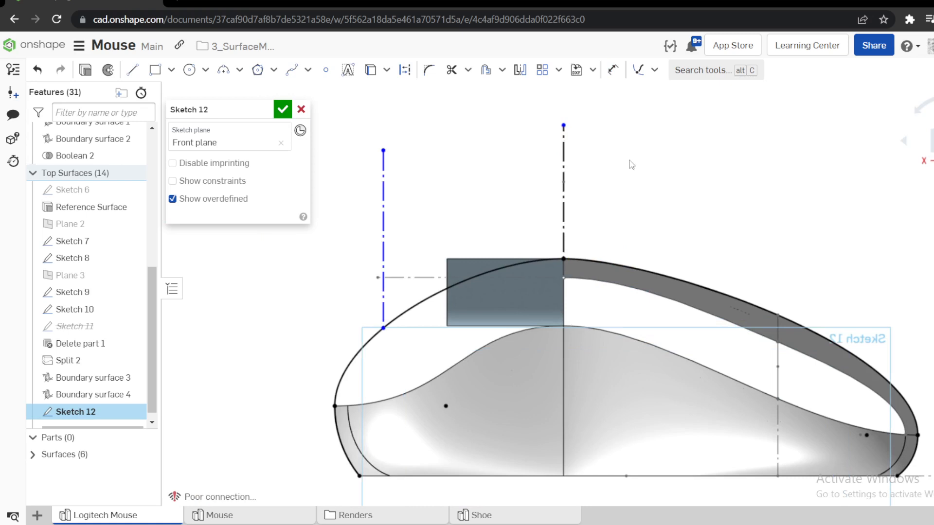
# Dimension the horizontal distance between the two vertical construction lines to 25 mm.
pyautogui.press('d')
pyautogui.click(564, 152)
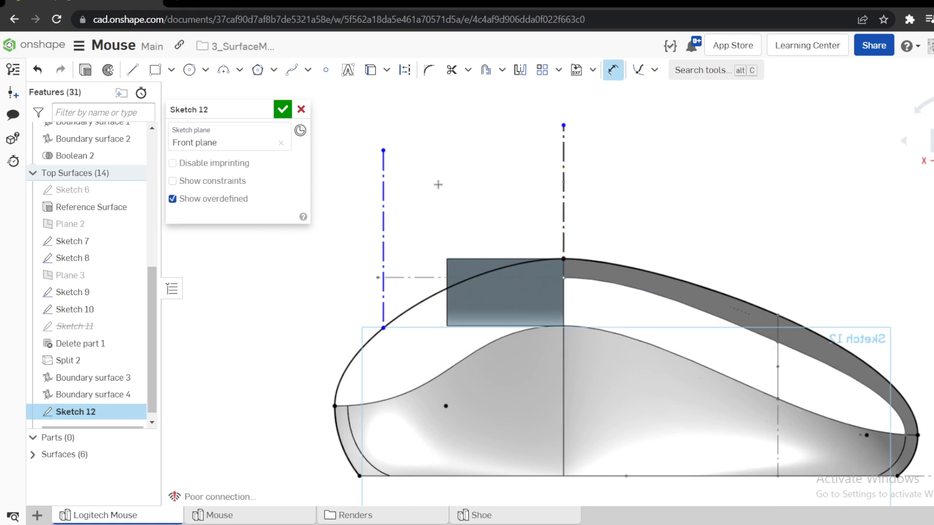
pyautogui.click(382, 207)
pyautogui.click(456, 184)
pyautogui.write('25')
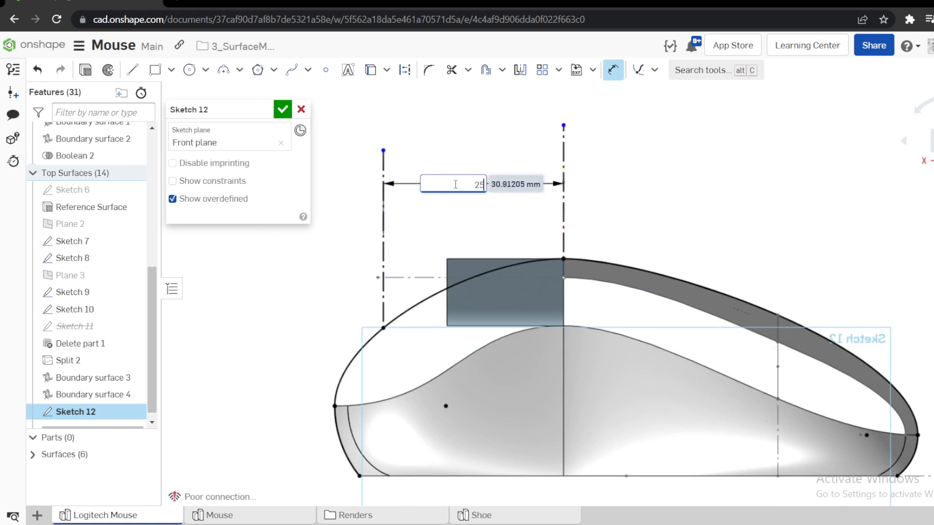
pyautogui.press('Return')
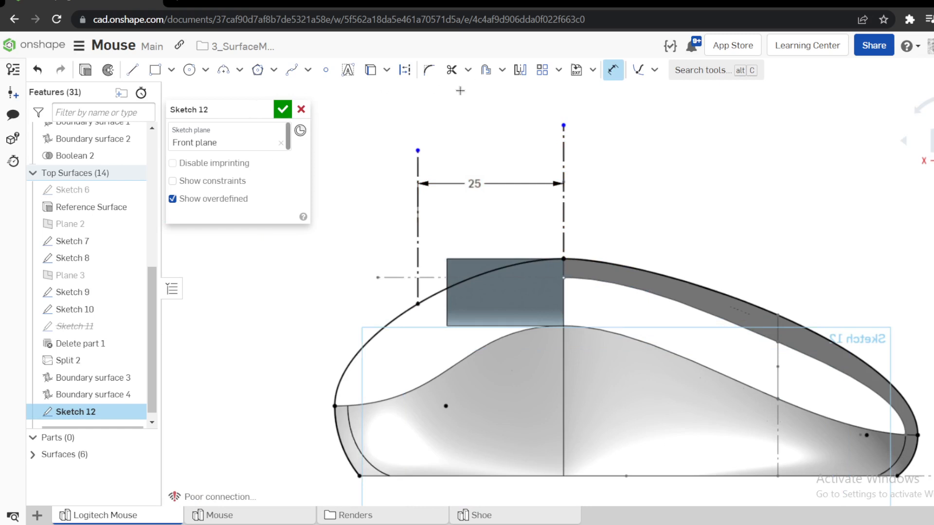
# Split the projected curve at the front construction line's lower endpoint and delete the projected geometry outside the segment between the two construction lines.
pyautogui.click(468, 70)
pyautogui.click(480, 139)
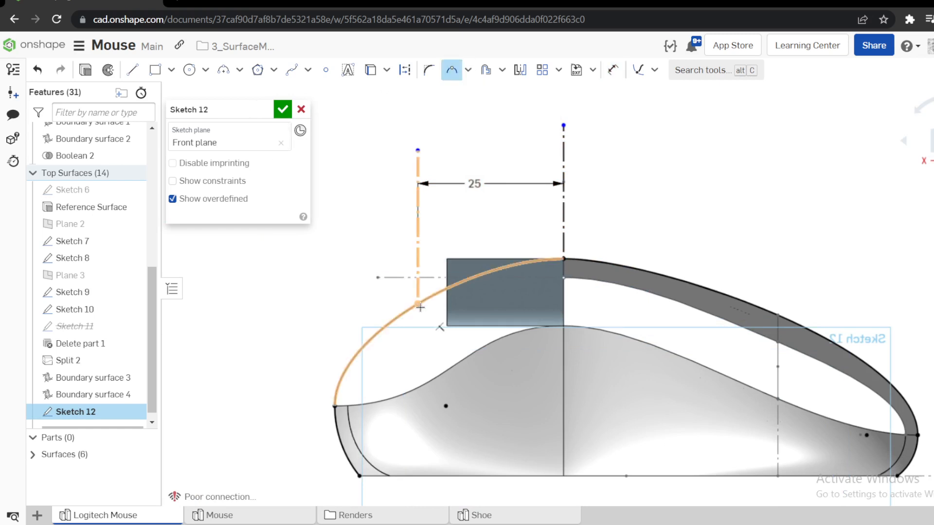
pyautogui.click(421, 308)
pyautogui.press('Escape')
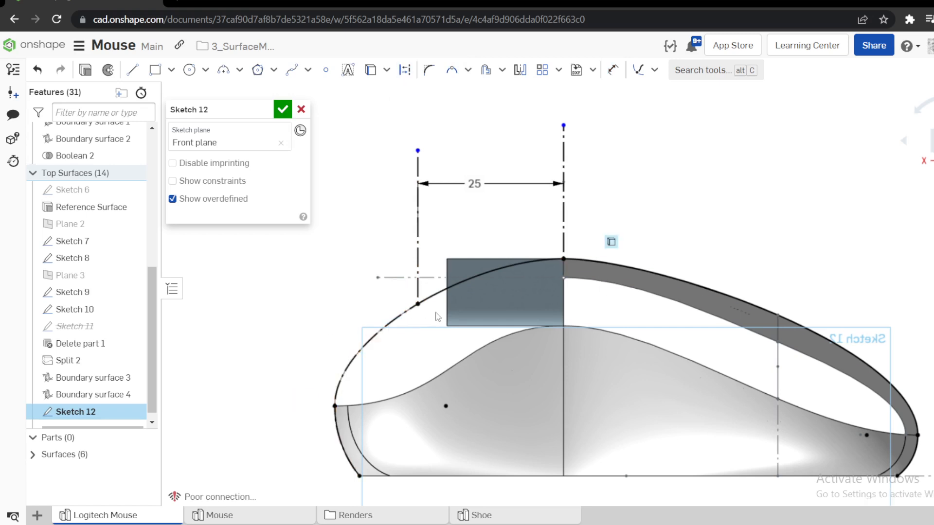
pyautogui.click(400, 316)
pyautogui.press('Delete')
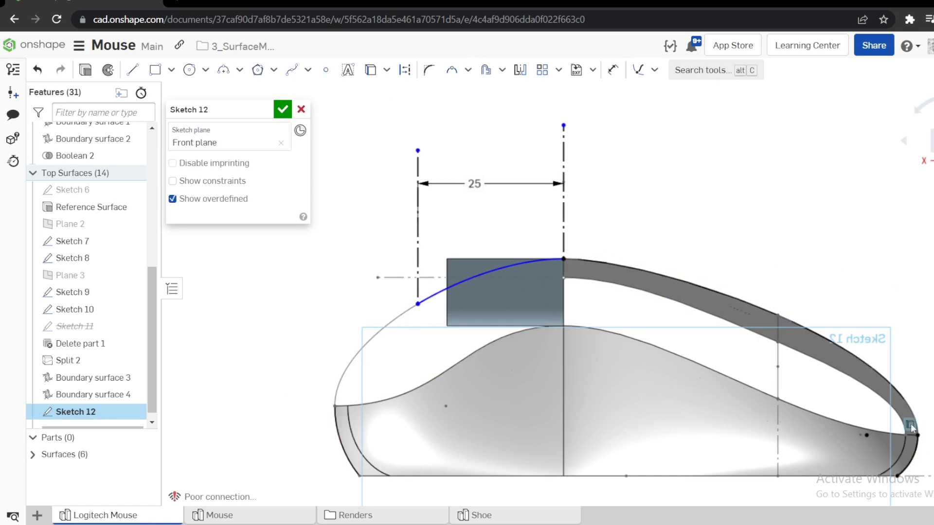
# Apply a Fix constraint to the remaining curve segment between the construction lines and finish Sketch 12.
pyautogui.press('s')
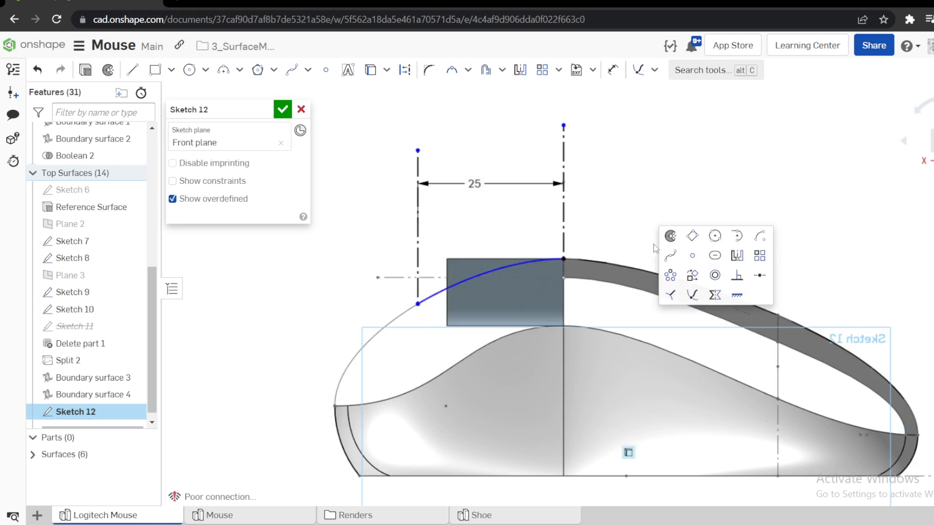
pyautogui.click(736, 296)
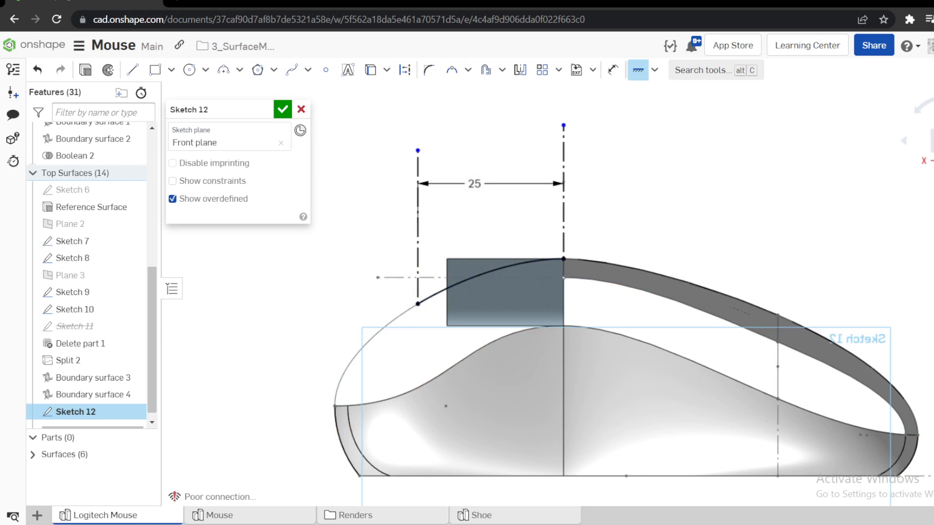
pyautogui.moveTo(557, 292)
pyautogui.mouseDown(button='right')
pyautogui.moveTo(591, 307)
pyautogui.moveTo(546, 313)
pyautogui.moveTo(572, 309)
pyautogui.mouseUp(button='right')
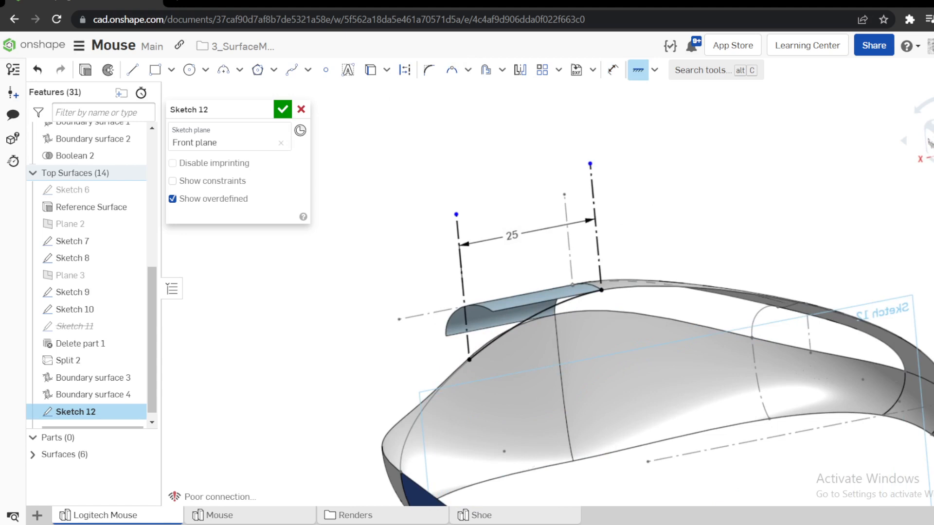
pyautogui.scroll(-2, 479, 262)
pyautogui.moveTo(394, 269); pyautogui.dragTo(365, 203, button='right')
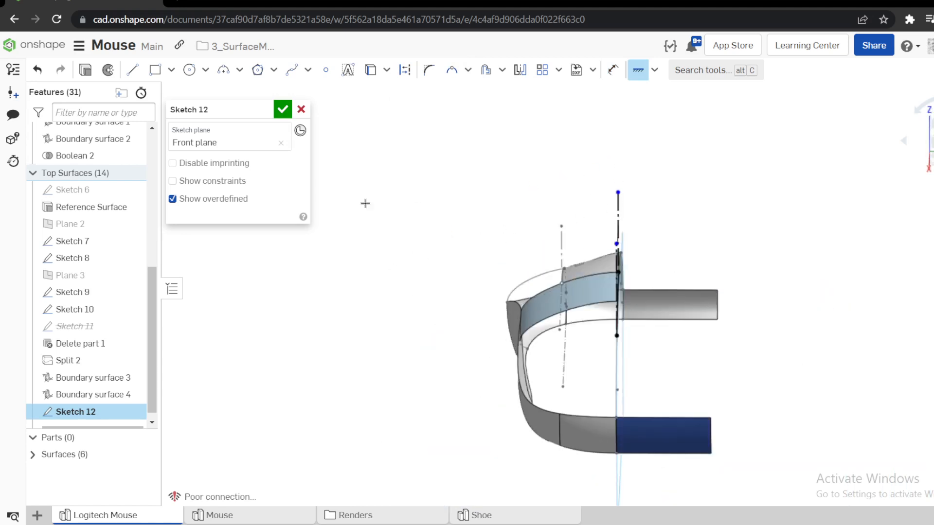
pyautogui.click(282, 110)
# Inspect the open front area of the top and hide the Reference Surface.
pyautogui.moveTo(449, 203)
pyautogui.mouseDown(button='right')
pyautogui.moveTo(542, 202)
pyautogui.moveTo(532, 256)
pyautogui.moveTo(518, 233)
pyautogui.moveTo(526, 217)
pyautogui.moveTo(479, 211)
pyautogui.moveTo(409, 223)
pyautogui.moveTo(474, 250)
pyautogui.moveTo(472, 269)
pyautogui.mouseUp(button='right')
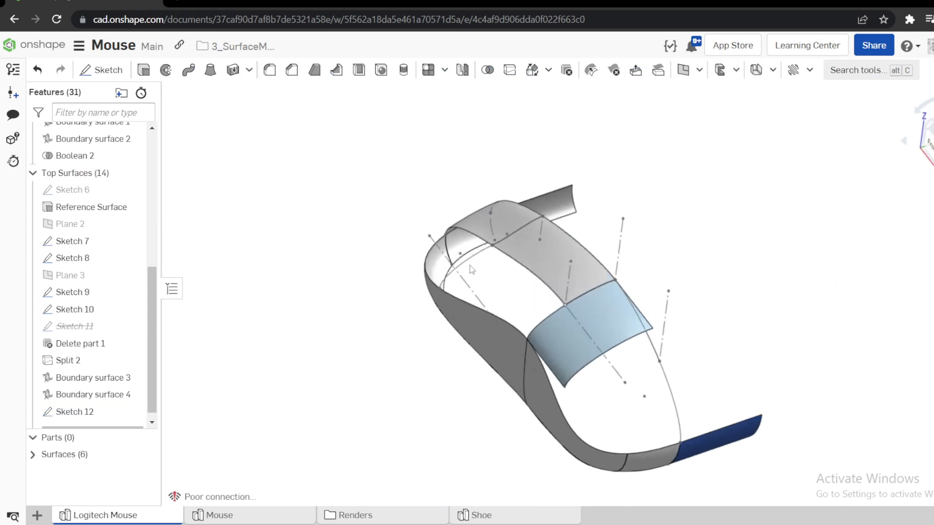
pyautogui.moveTo(560, 325)
pyautogui.mouseDown(button='right')
pyautogui.moveTo(573, 317)
pyautogui.moveTo(579, 331)
pyautogui.moveTo(571, 361)
pyautogui.moveTo(564, 322)
pyautogui.mouseUp(button='right')
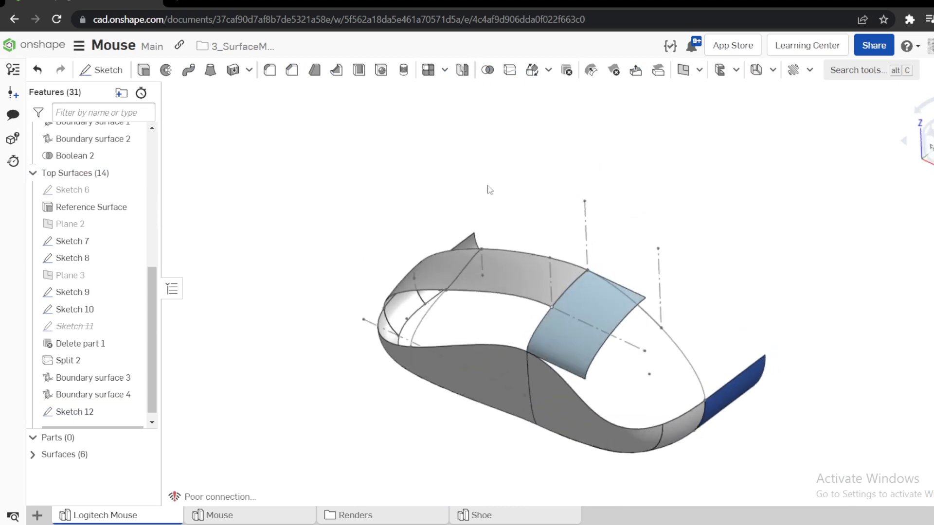
pyautogui.scroll(5, 611, 349)
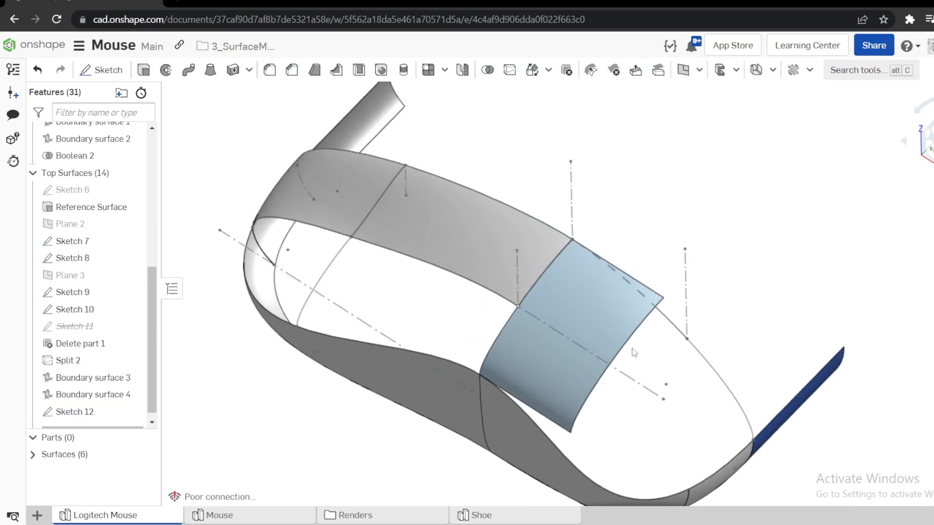
pyautogui.moveTo(634, 352); pyautogui.dragTo(625, 332, button='right')
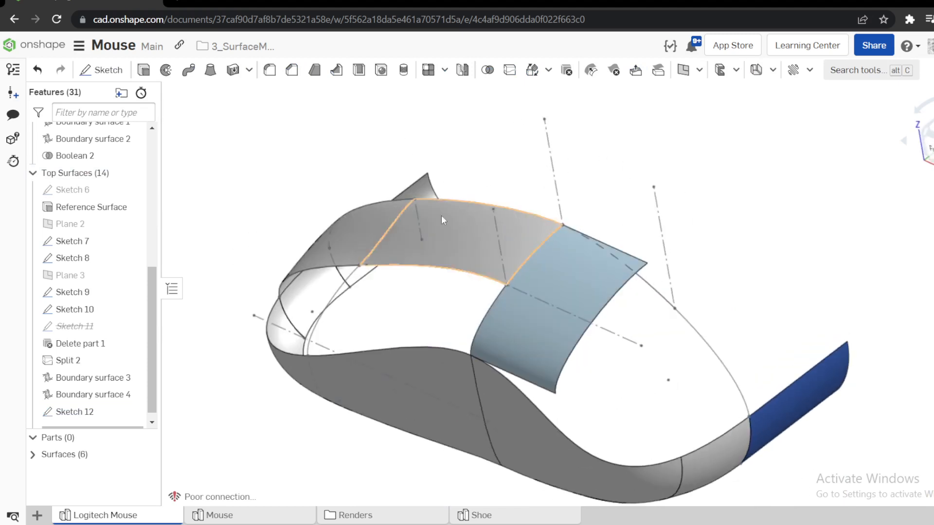
pyautogui.click(550, 255)
pyautogui.press('y')
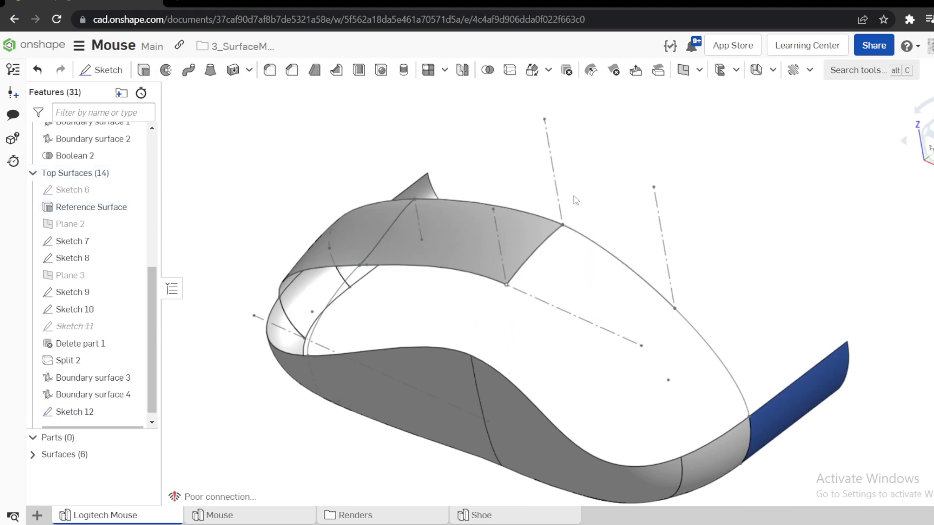
pyautogui.click(187, 71)
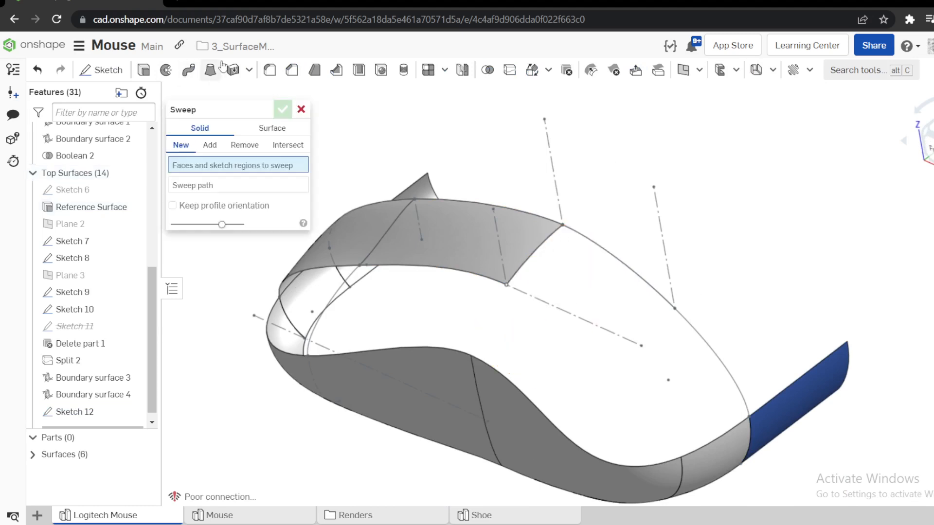
pyautogui.click(276, 129)
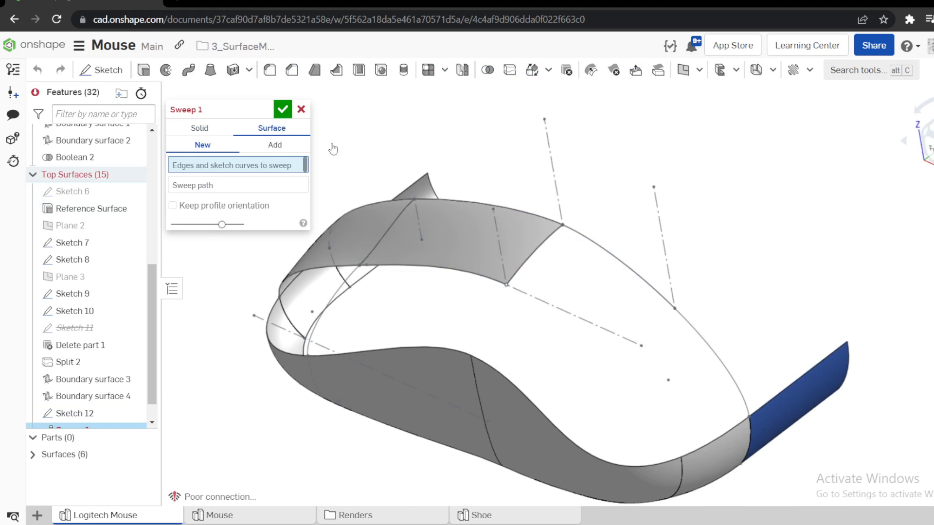
pyautogui.click(566, 239)
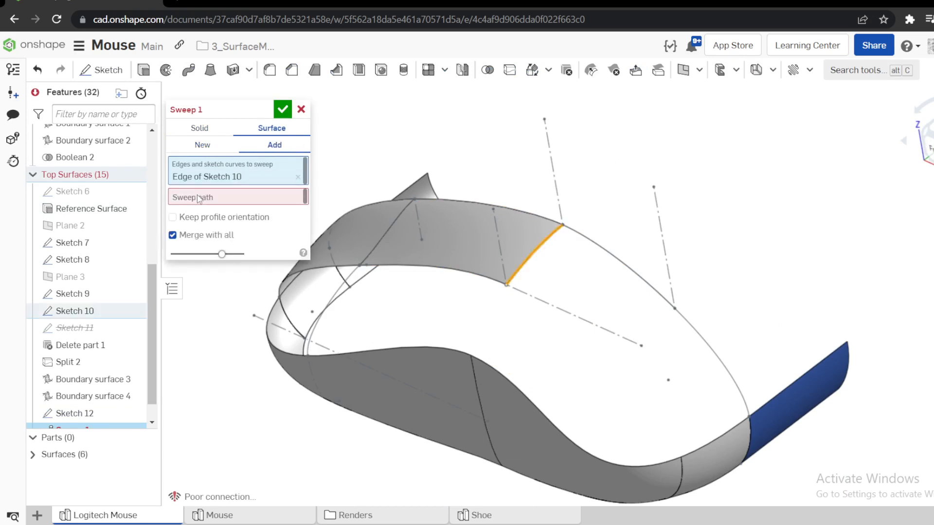
pyautogui.click(583, 241)
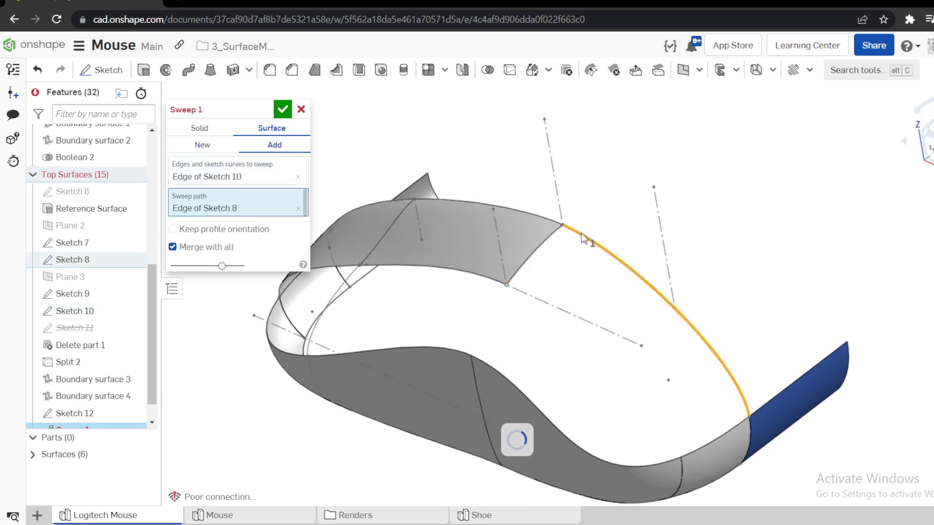
pyautogui.moveTo(608, 203); pyautogui.dragTo(609, 179, button='right')
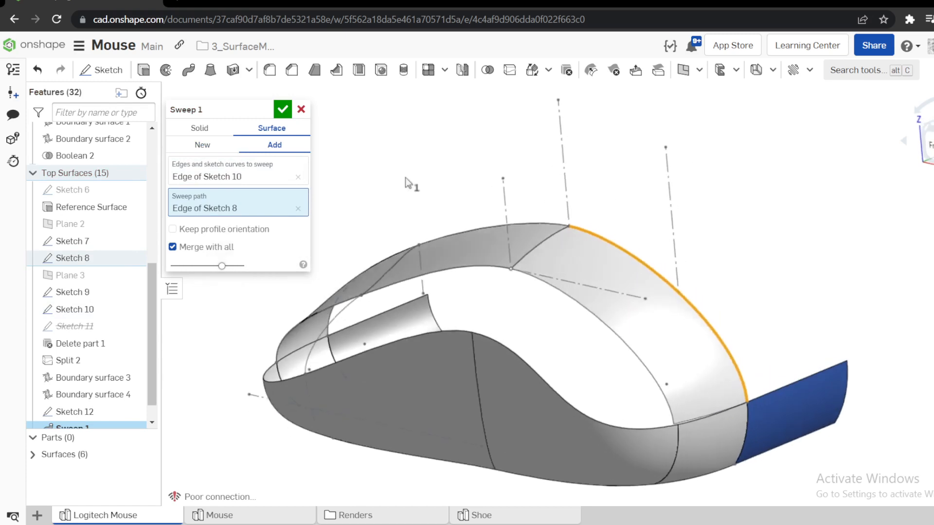
pyautogui.click(302, 109)
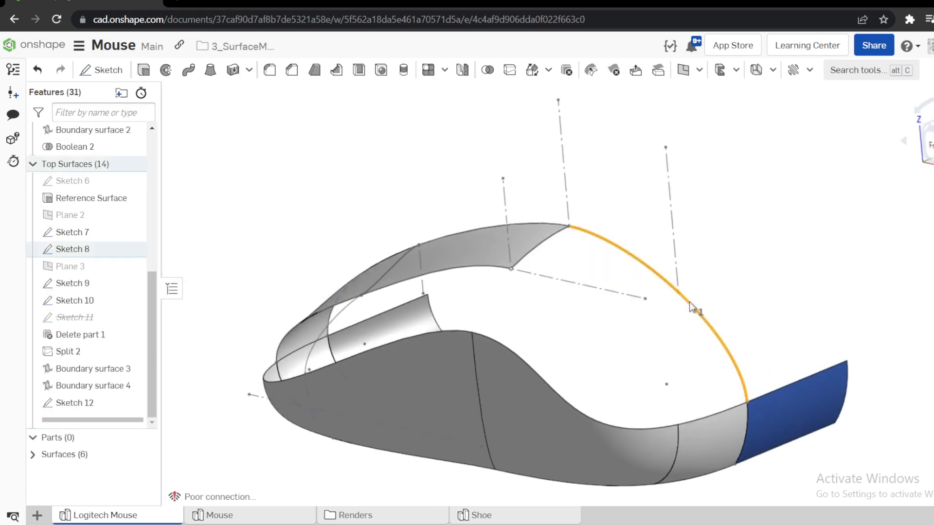
# Sweep the front Sketch 10 edge along the Sketch 12 curve as a surface, added to the existing surface with Merge with all.
pyautogui.click(188, 69)
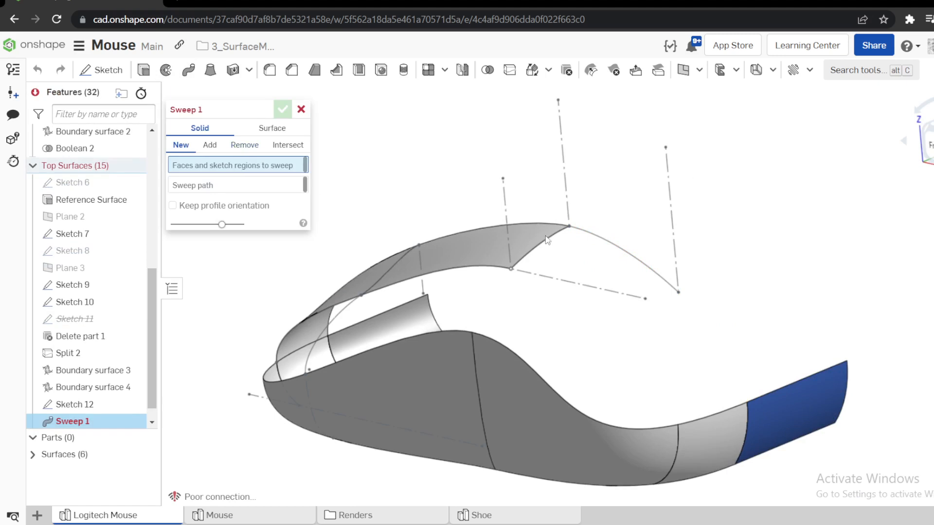
pyautogui.click(270, 128)
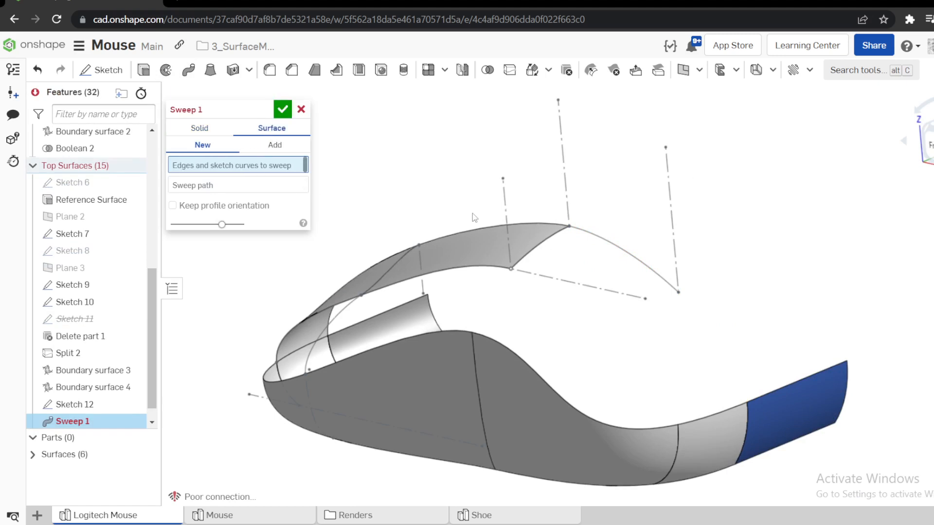
pyautogui.click(542, 245)
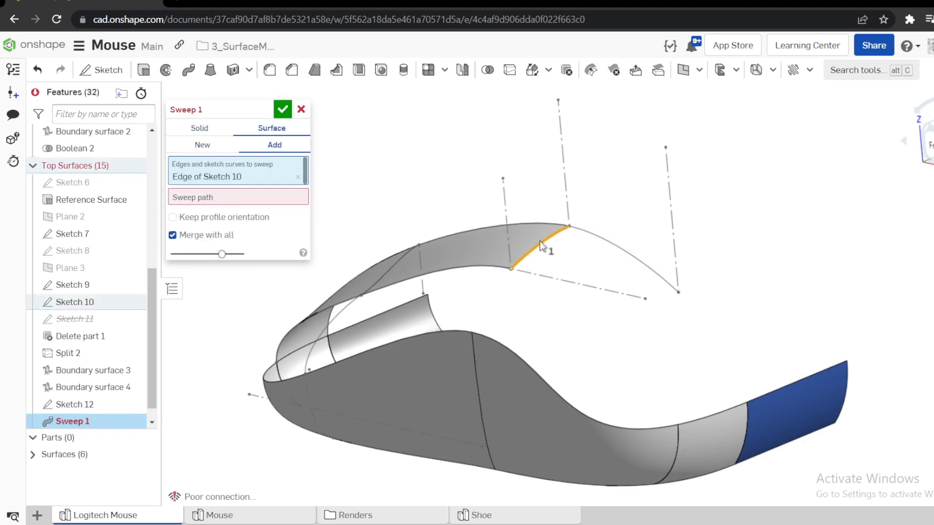
pyautogui.click(236, 197)
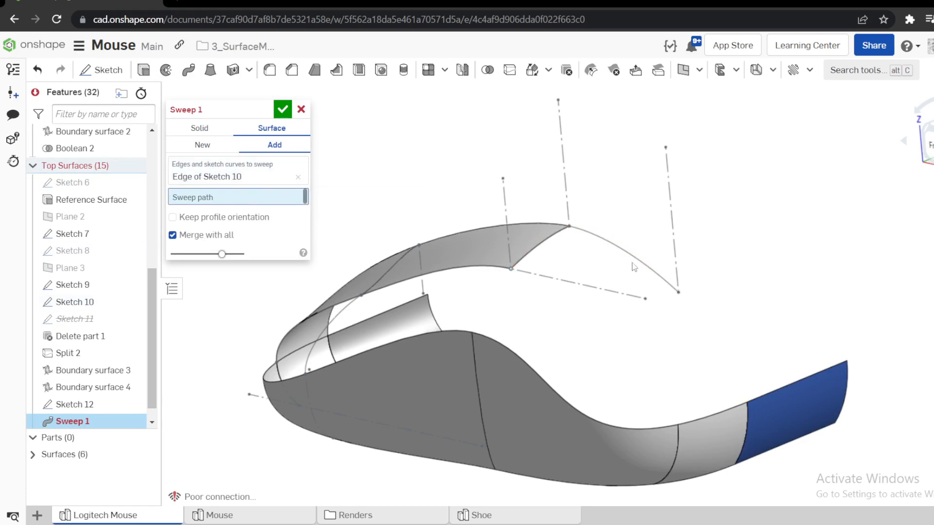
pyautogui.click(608, 250)
pyautogui.click(283, 109)
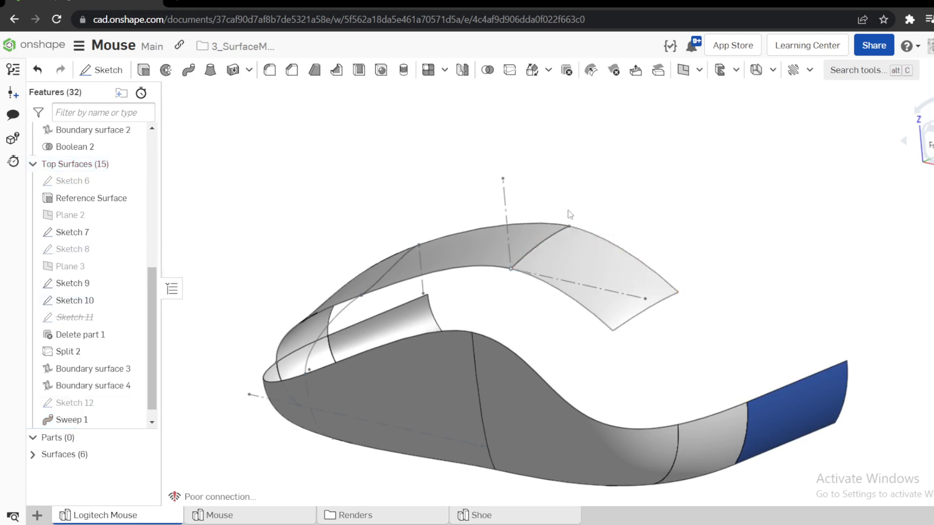
# Examine the continuity across the seam between the swept surface and the adjoining top surface using zebra stripes, and restore the Shaded display.
pyautogui.scroll(5, 570, 215)
pyautogui.moveTo(604, 262); pyautogui.dragTo(624, 231, button='right')
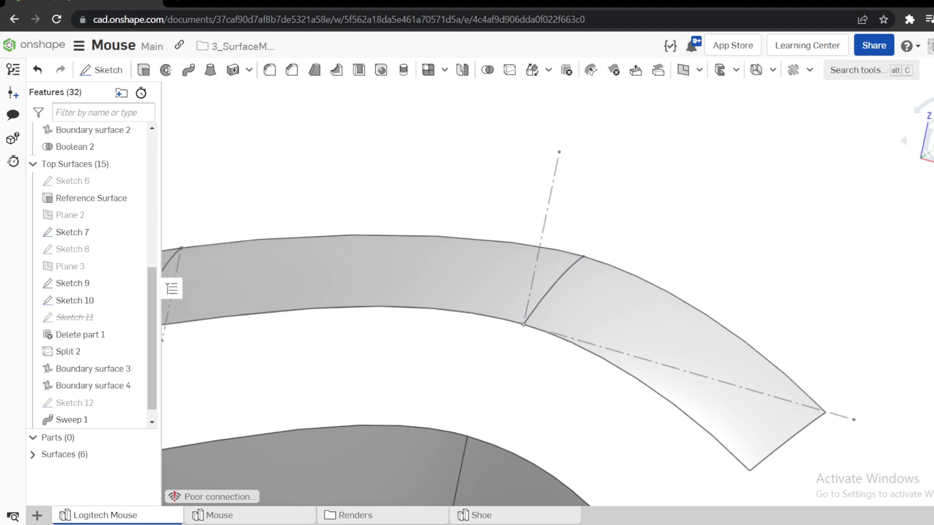
pyautogui.rightClick(878, 195)
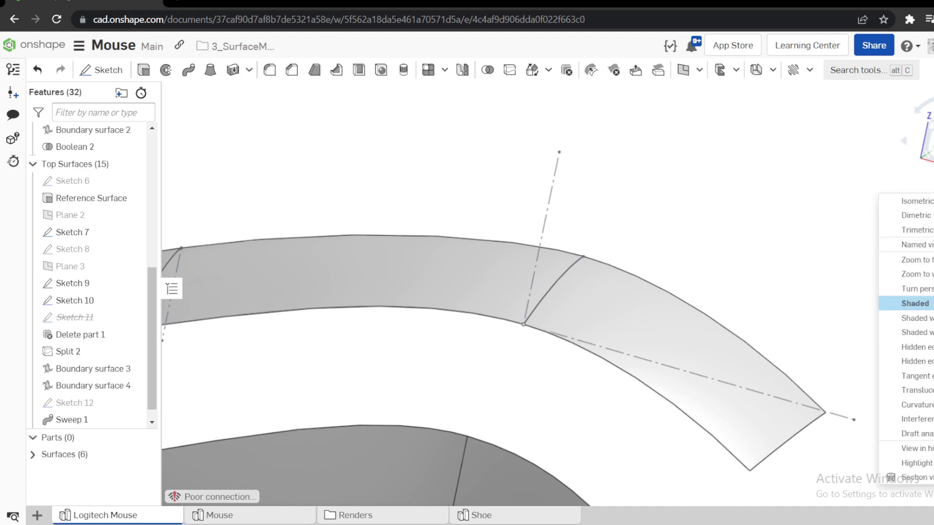
pyautogui.moveTo(915, 405)
pyautogui.click(832, 419)
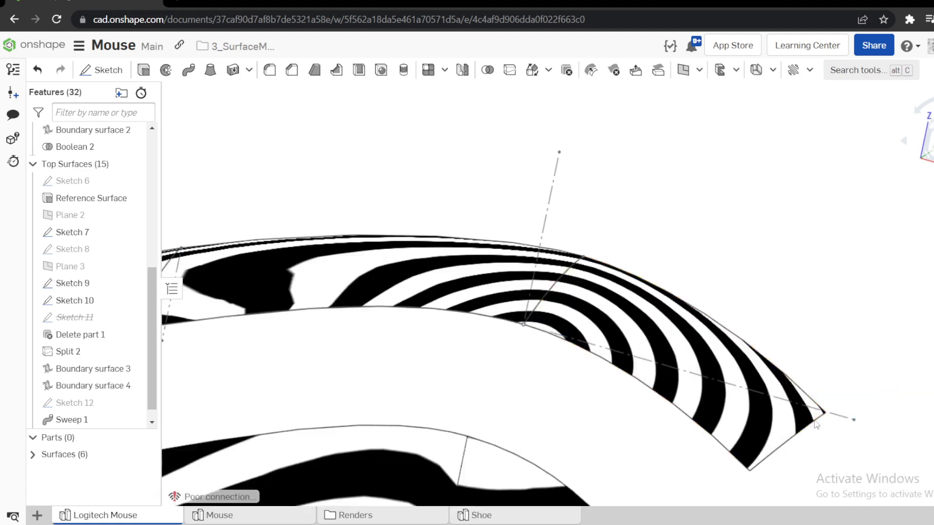
pyautogui.scroll(5, 557, 279)
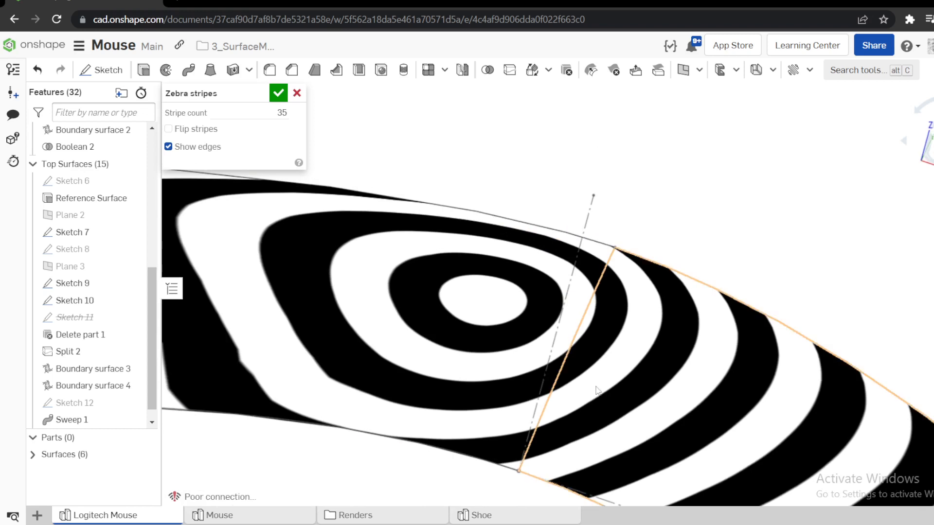
pyautogui.scroll(-4, 574, 403)
pyautogui.moveTo(575, 403); pyautogui.dragTo(533, 336, button='right')
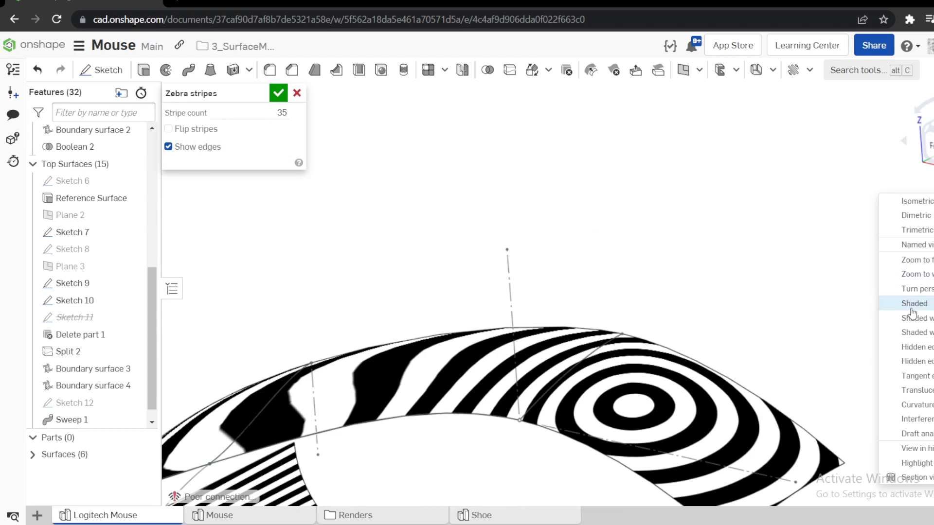
pyautogui.click(910, 310)
# Show Surface 3 and examine from the top view how far the swept surface extends past its front edge.
pyautogui.scroll(-5, 643, 198)
pyautogui.moveTo(643, 198)
pyautogui.mouseDown(button='right')
pyautogui.moveTo(672, 244)
pyautogui.moveTo(688, 225)
pyautogui.moveTo(670, 221)
pyautogui.mouseUp(button='right')
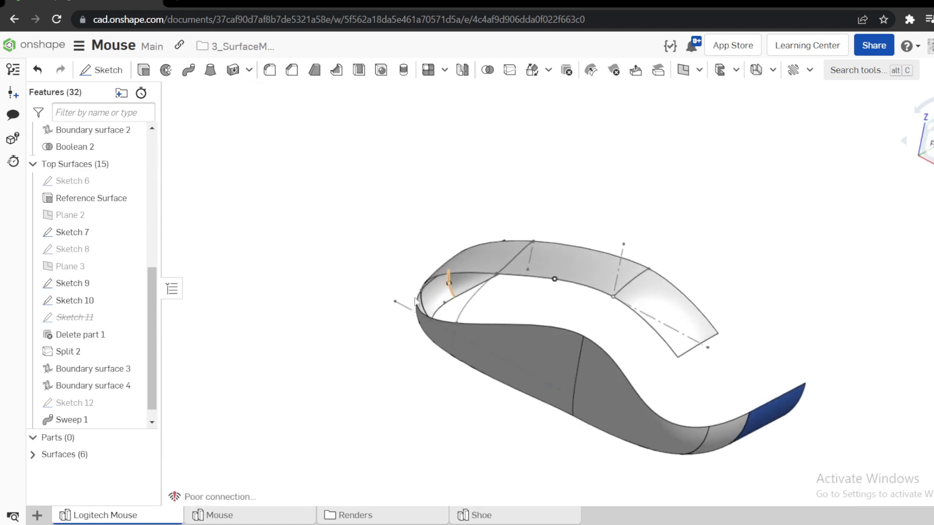
pyautogui.click(33, 456)
pyautogui.scroll(-2, 129, 467)
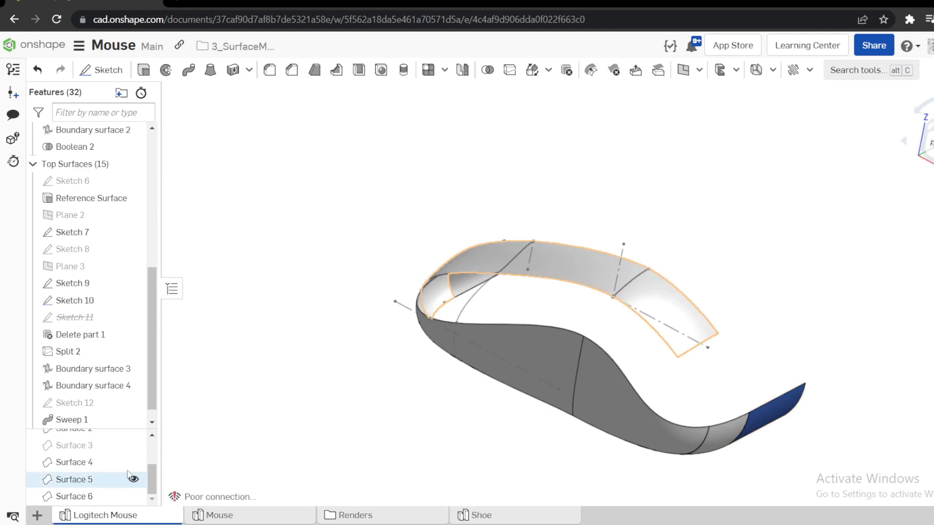
pyautogui.moveTo(636, 236); pyautogui.dragTo(687, 264, button='right')
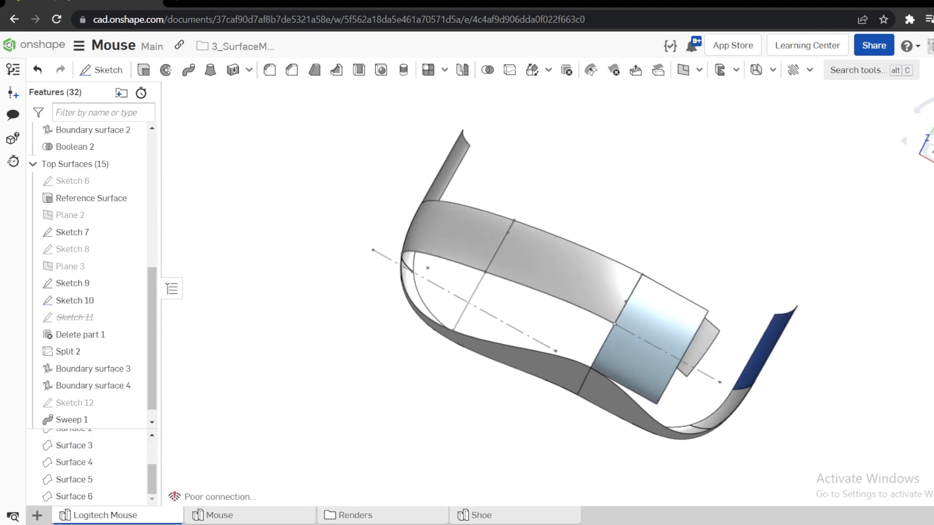
pyautogui.moveTo(551, 274); pyautogui.dragTo(580, 275, button='right')
pyautogui.click(931, 142)
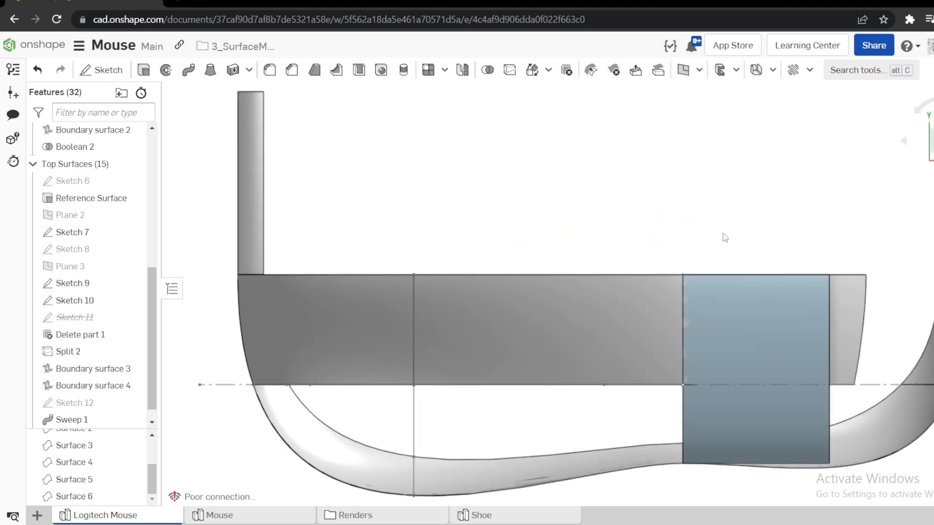
pyautogui.scroll(-3, 711, 278)
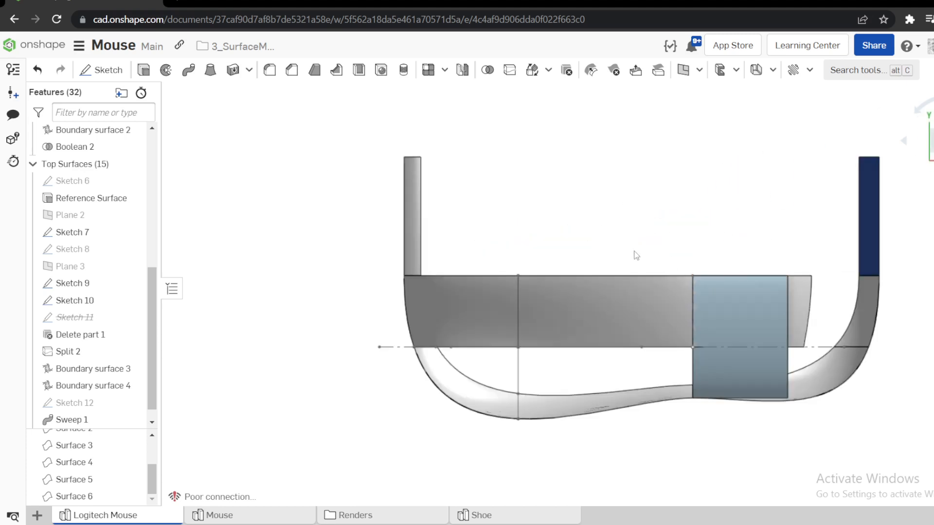
pyautogui.scroll(3, 837, 326)
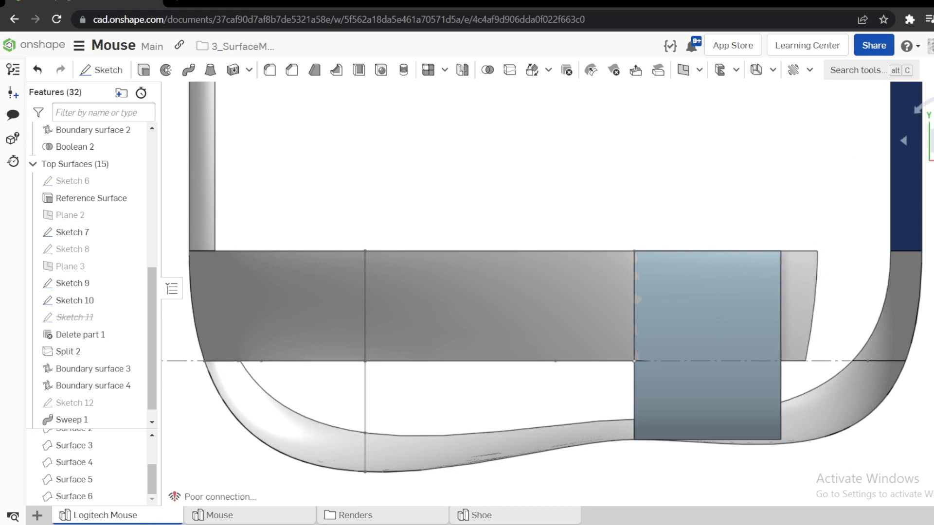
# Check the curved end edge of the swept surface and delete the Sweep 1 feature.
pyautogui.scroll(-2, 323, 277)
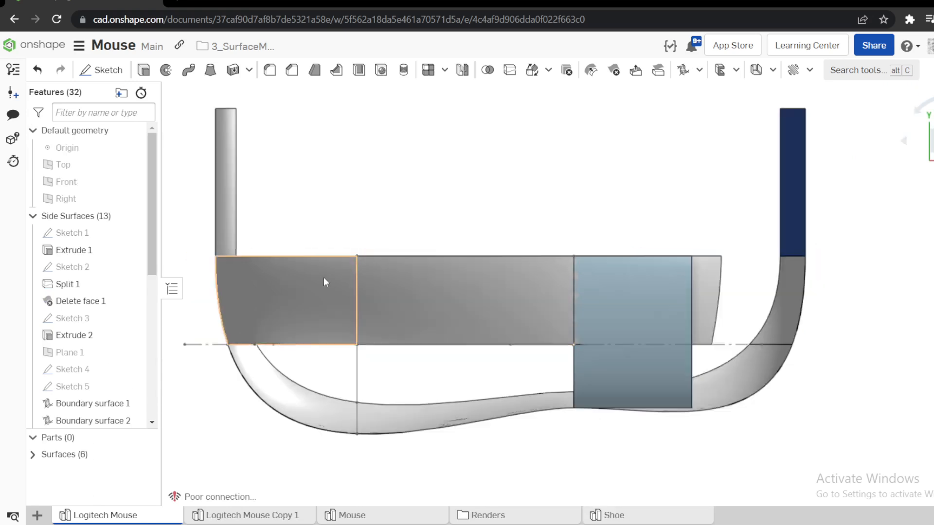
pyautogui.scroll(3, 630, 311)
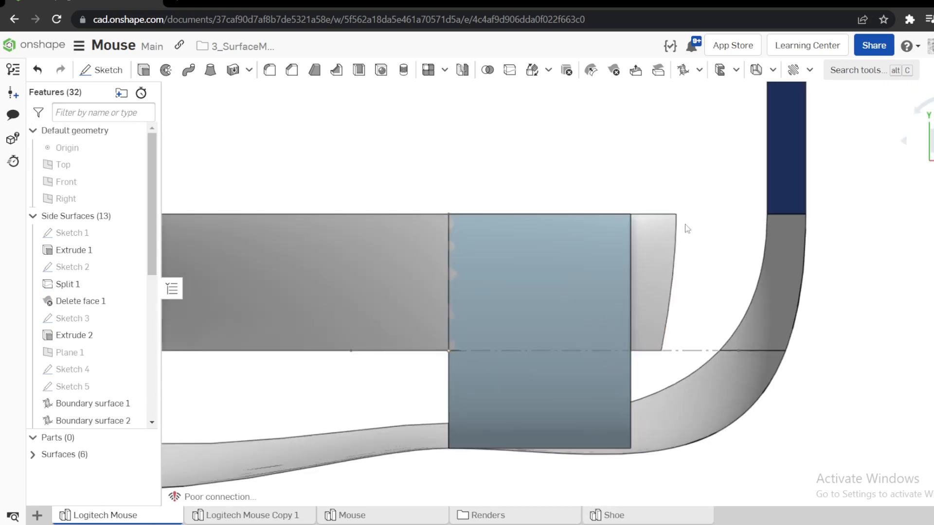
pyautogui.click(670, 272)
pyautogui.scroll(-2, 670, 271)
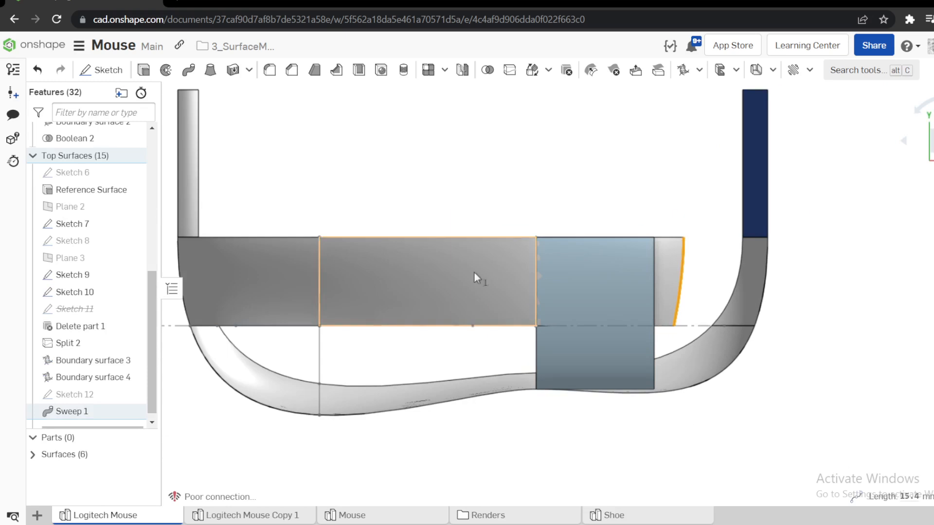
pyautogui.rightClick(68, 404)
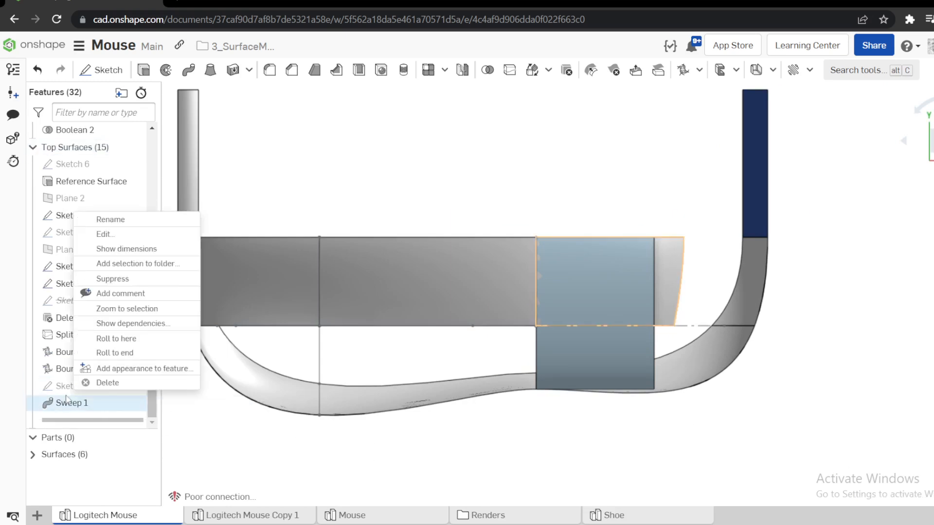
pyautogui.click(115, 387)
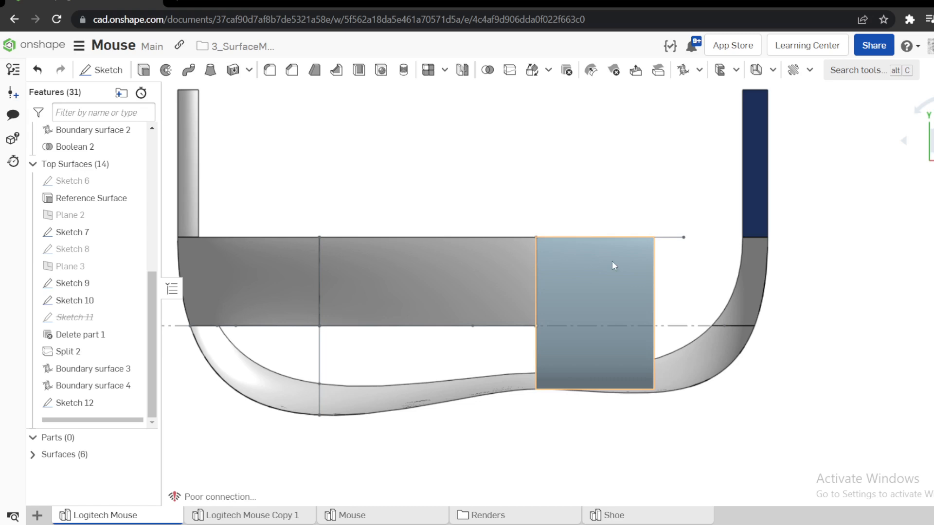
# Hide the reference surface and start a boundary surface from the front Sketch 10 edge as U profile and the Sketch 12 curve as V profile.
pyautogui.click(563, 279)
pyautogui.press('y')
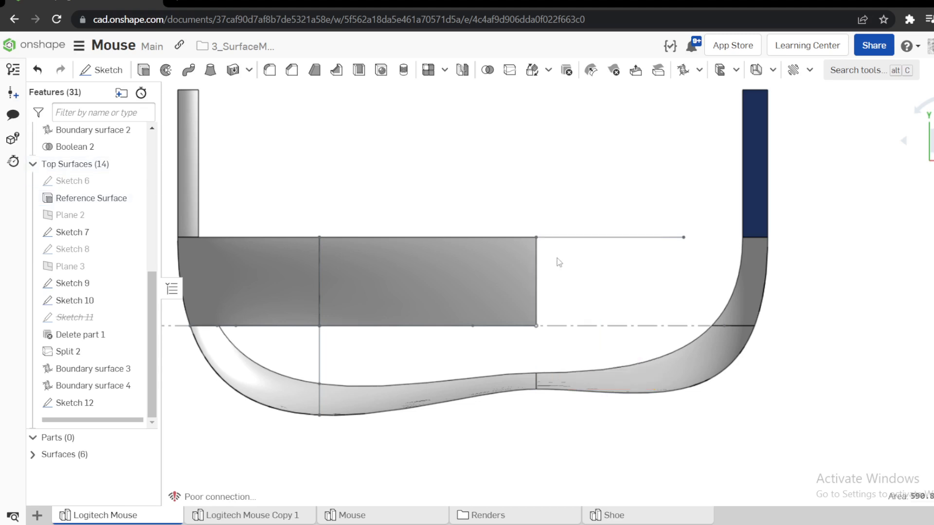
pyautogui.click(685, 71)
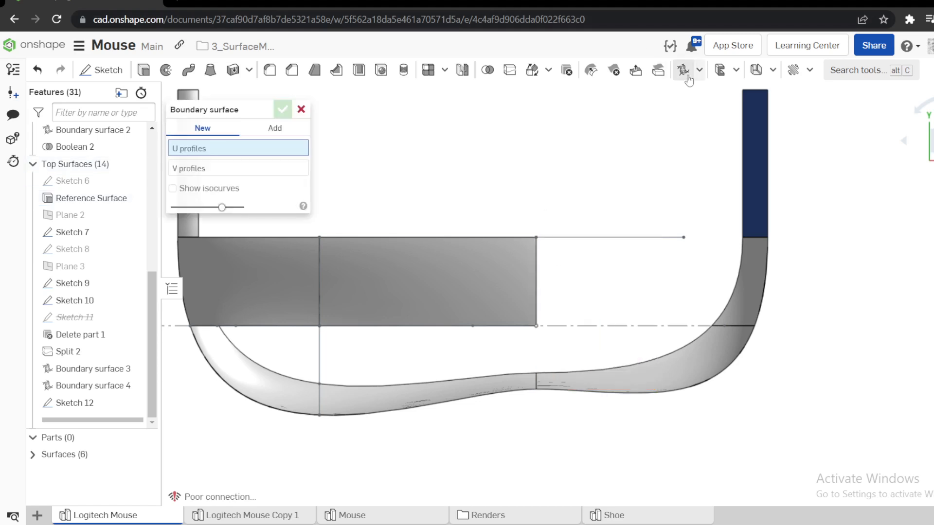
pyautogui.click(535, 272)
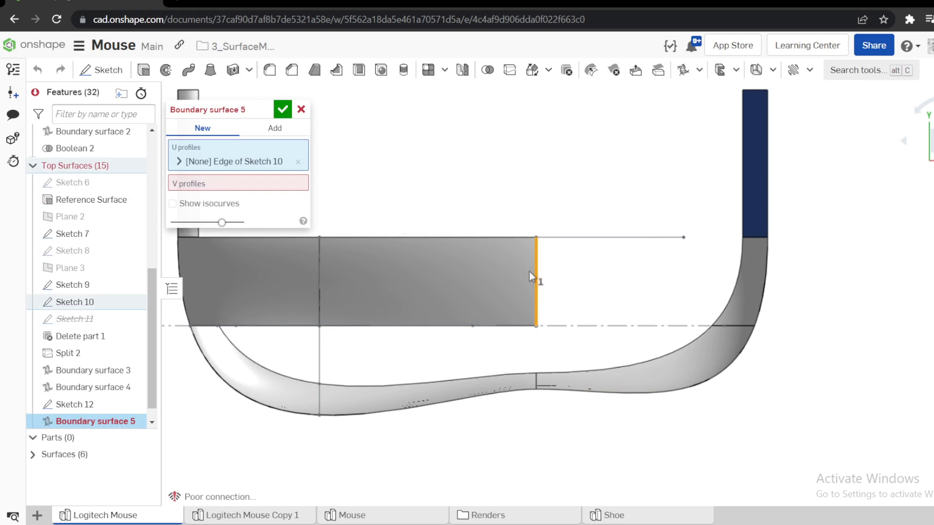
pyautogui.click(572, 238)
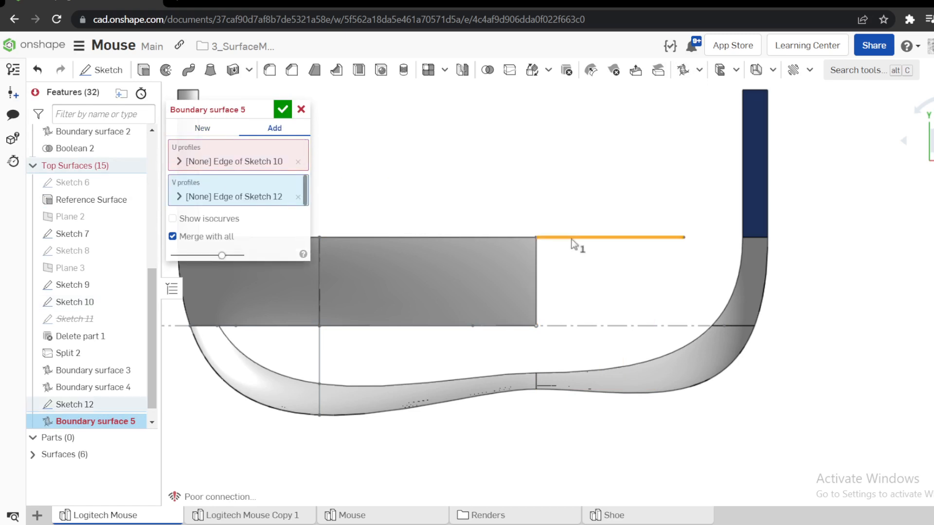
# Set the Sketch 10 profile to Match tangent with the Boundary surface 3 face and create the surface, added with Merge with all.
pyautogui.click(179, 161)
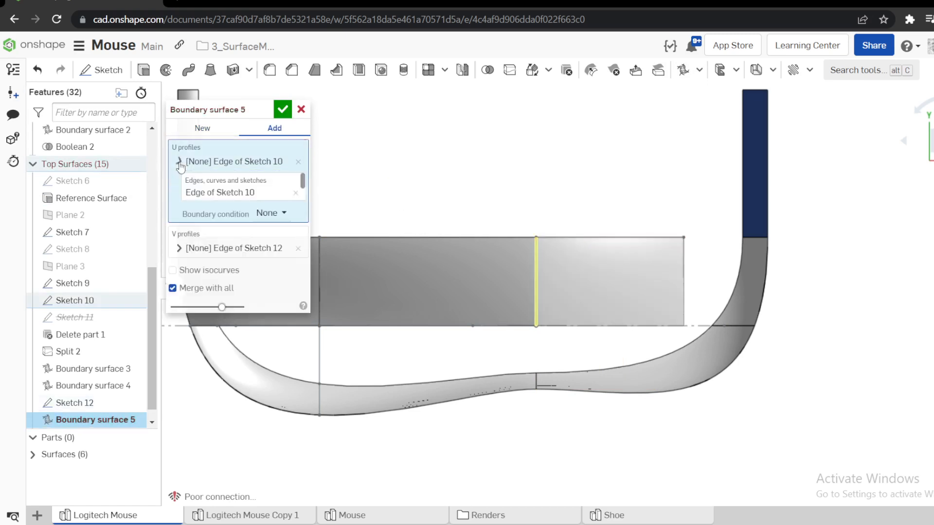
pyautogui.click(263, 217)
pyautogui.click(272, 278)
pyautogui.click(222, 268)
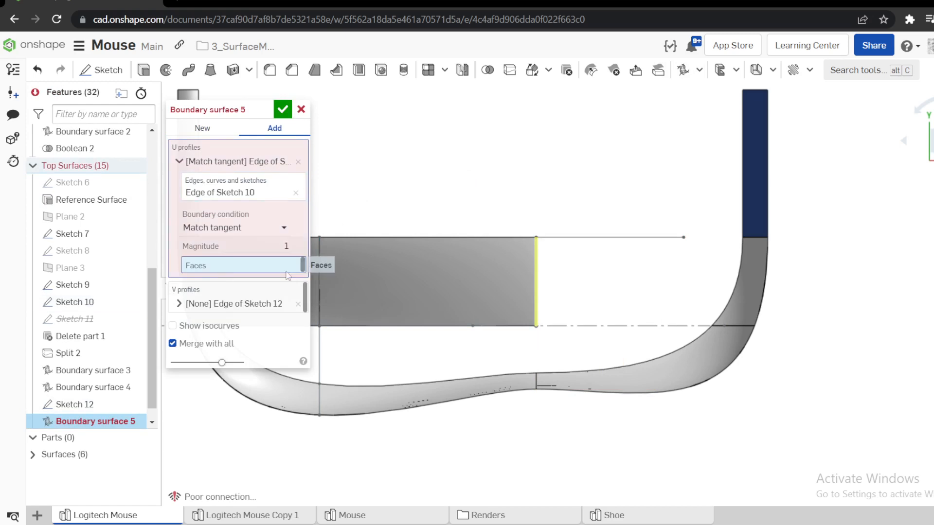
pyautogui.click(464, 292)
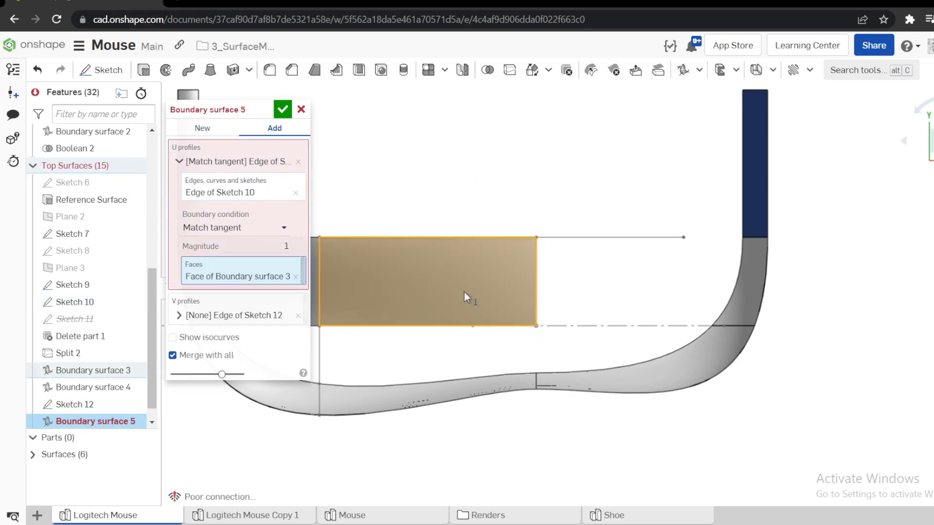
pyautogui.click(282, 109)
# Show Surface 3 and examine from the top view how far the new boundary surface extends past it.
pyautogui.moveTo(487, 175); pyautogui.dragTo(473, 150, button='right')
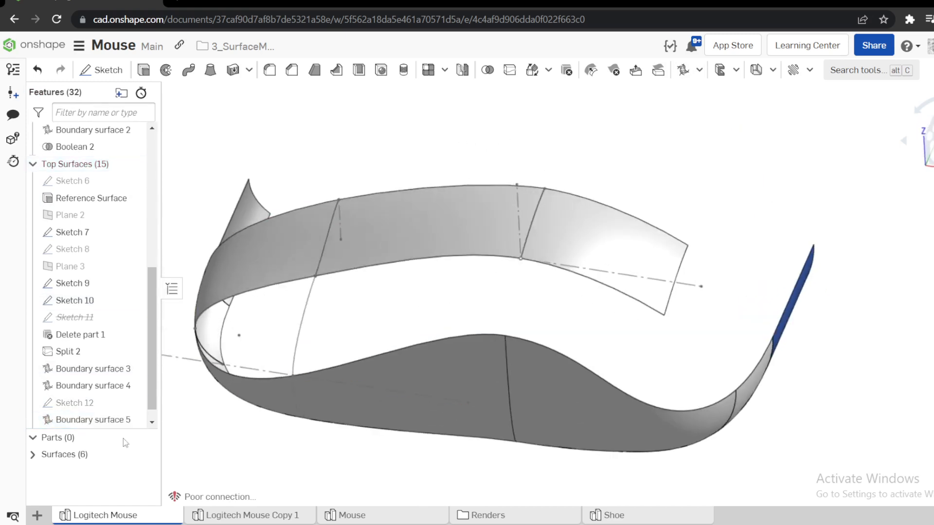
pyautogui.click(33, 455)
pyautogui.scroll(-3, 108, 490)
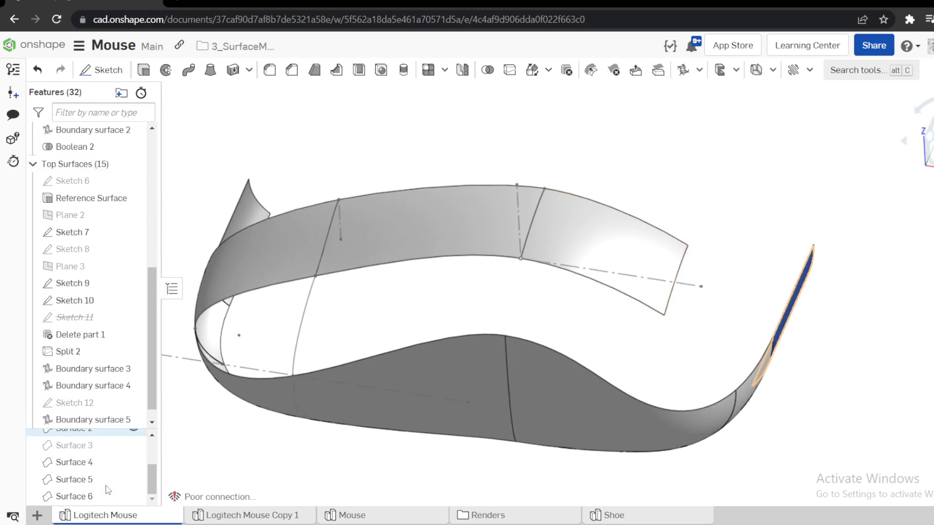
pyautogui.click(133, 445)
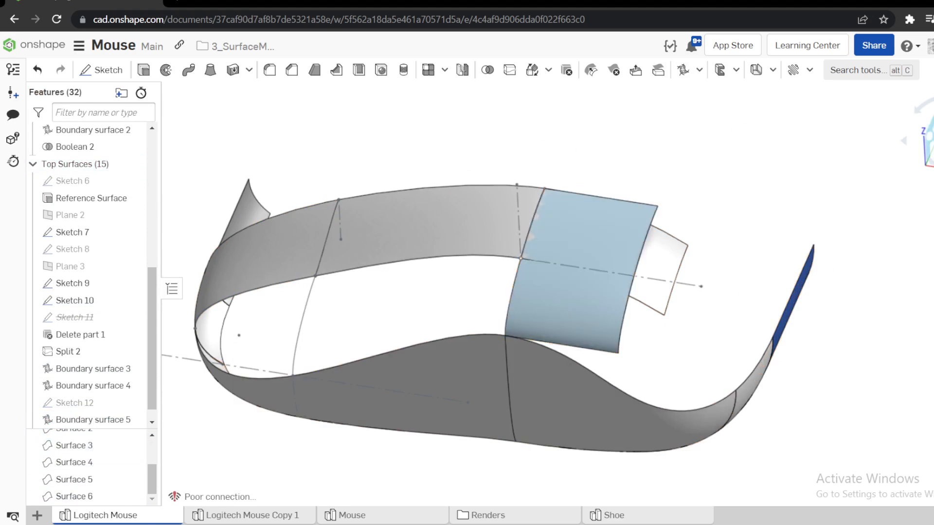
pyautogui.hotkey('shift', '5')
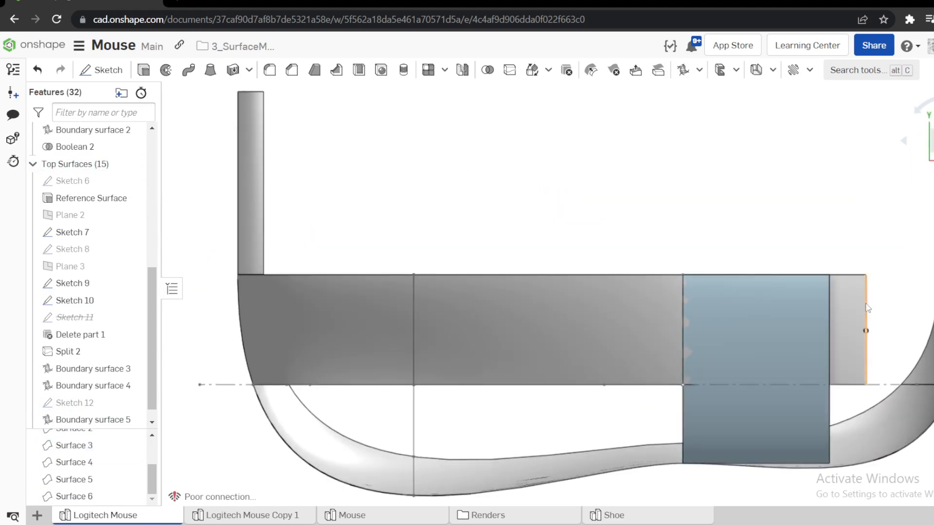
pyautogui.click(859, 311)
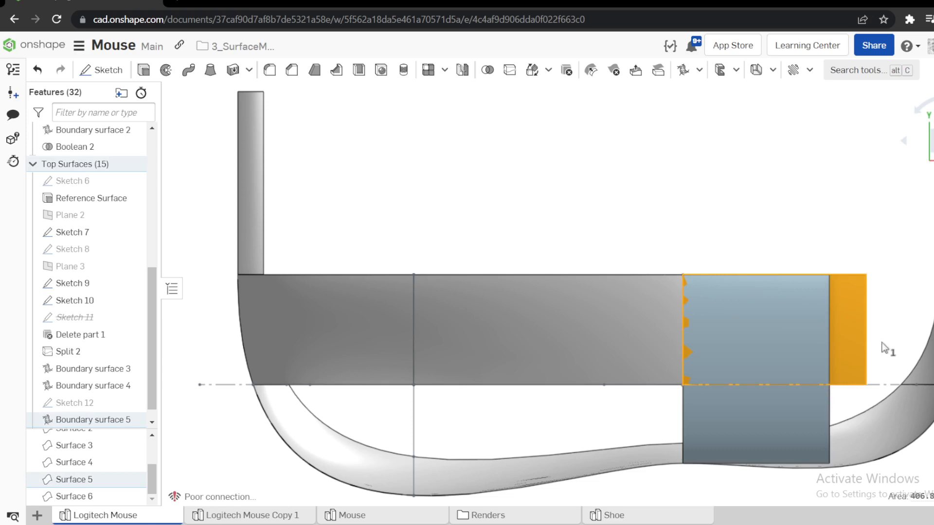
pyautogui.scroll(-2, 882, 348)
pyautogui.scroll(3, 929, 353)
pyautogui.click(741, 205)
# Edit the Reference Surface extrusion and set its blind depth to 15 mm.
pyautogui.click(686, 296)
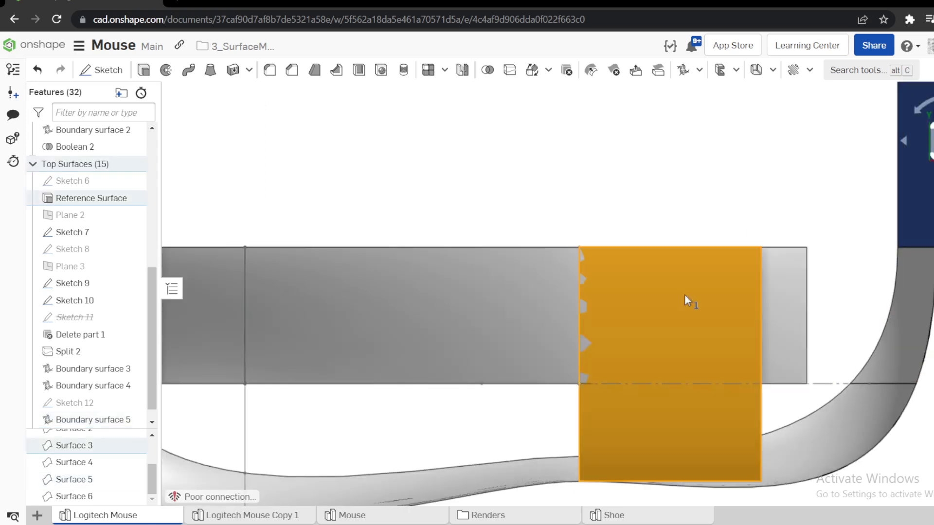
pyautogui.click(439, 196)
pyautogui.click(671, 329)
pyautogui.click(281, 200)
pyautogui.rightClick(114, 200)
pyautogui.click(129, 231)
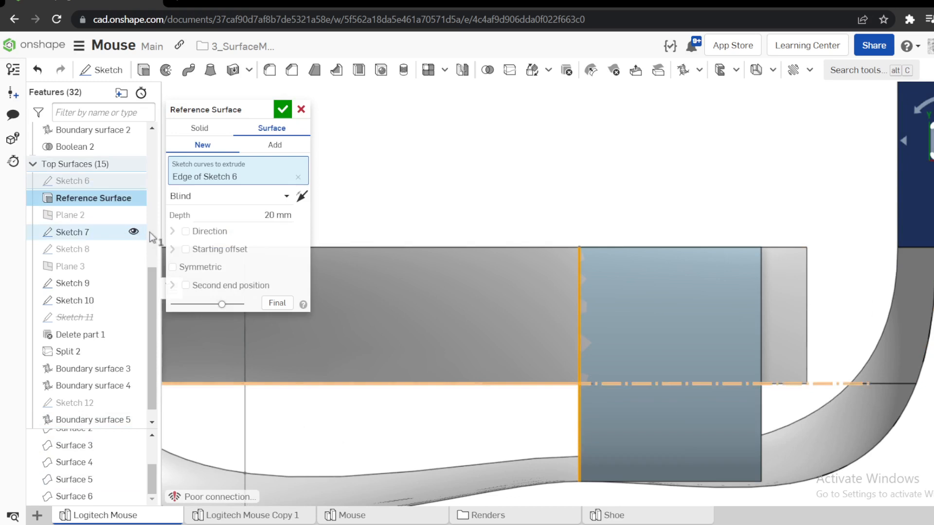
pyautogui.click(282, 109)
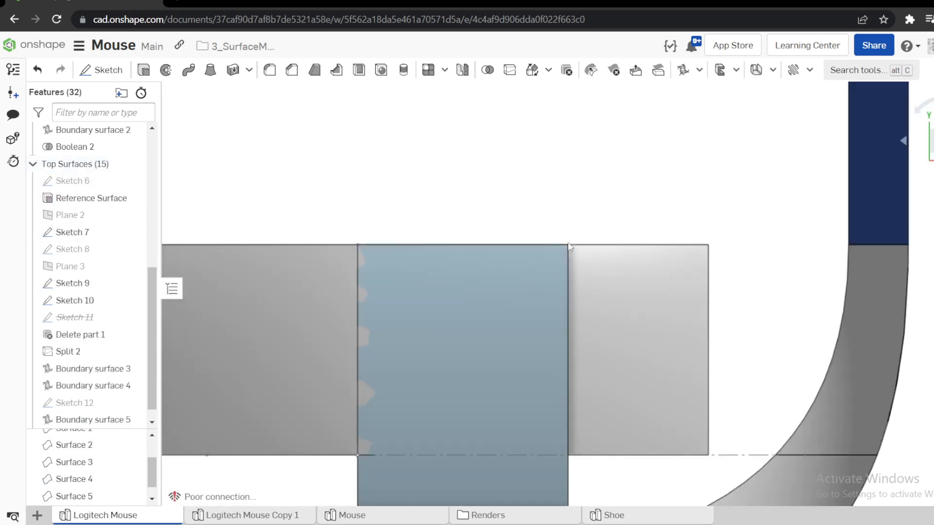
# Compare the shortened reference surface with the finished model in the Mouse tab, examining the curved inner edge of its palm area from above.
pyautogui.scroll(3, 564, 267)
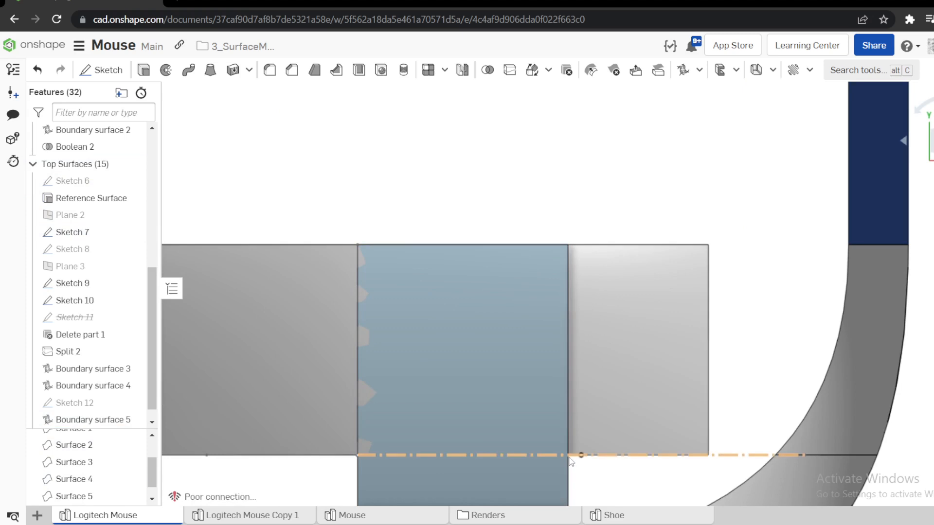
pyautogui.scroll(-3, 598, 380)
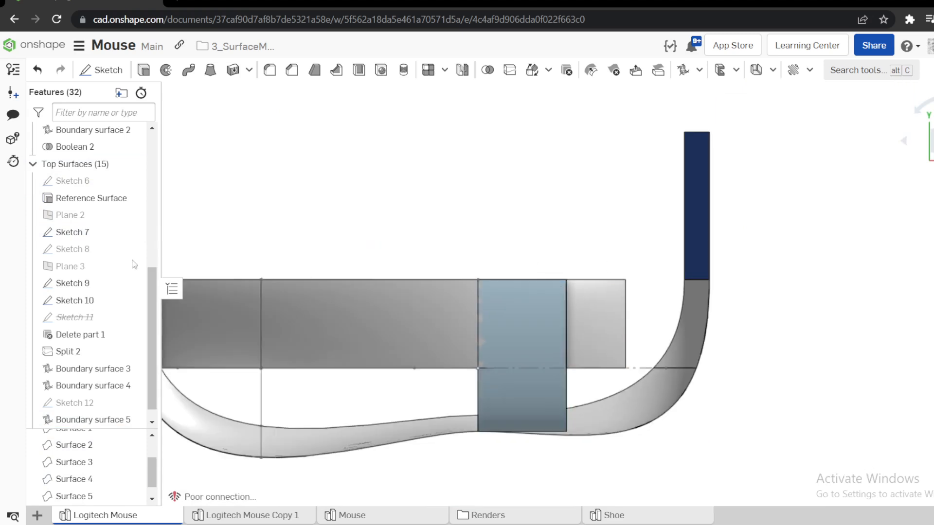
pyautogui.scroll(6, 109, 278)
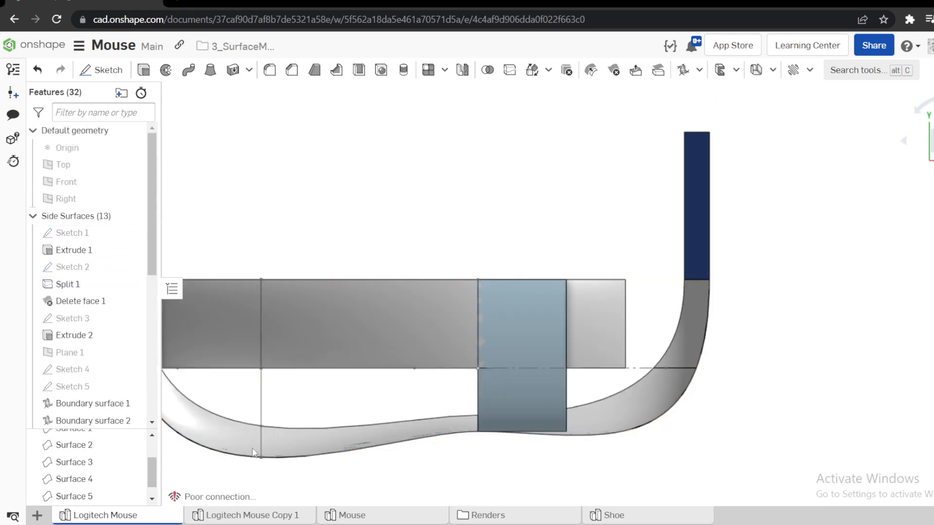
pyautogui.click(352, 515)
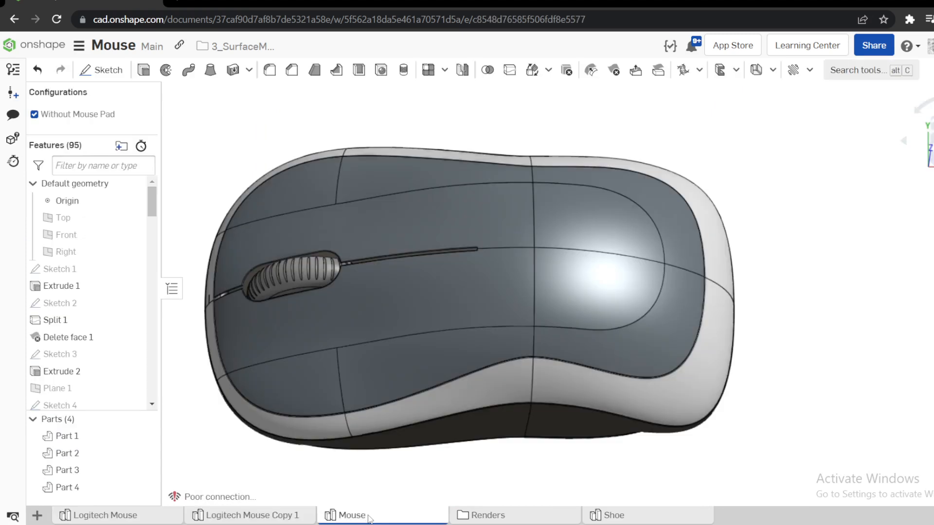
pyautogui.click(605, 305)
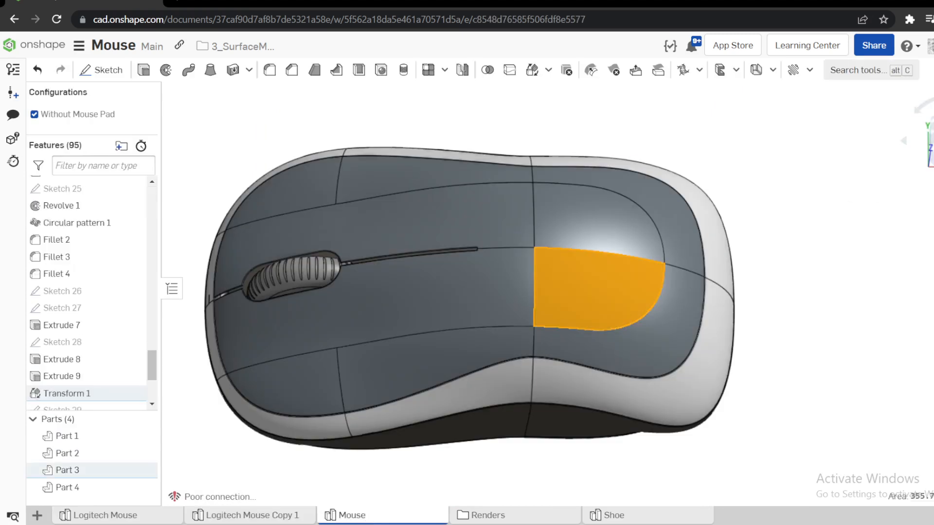
pyautogui.scroll(-3, 795, 224)
pyautogui.scroll(4, 792, 216)
pyautogui.click(792, 215)
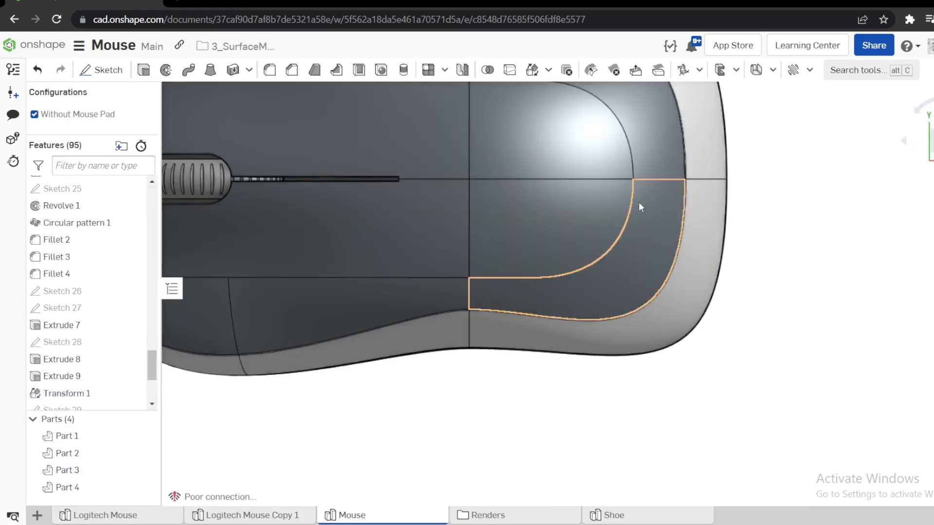
pyautogui.click(634, 194)
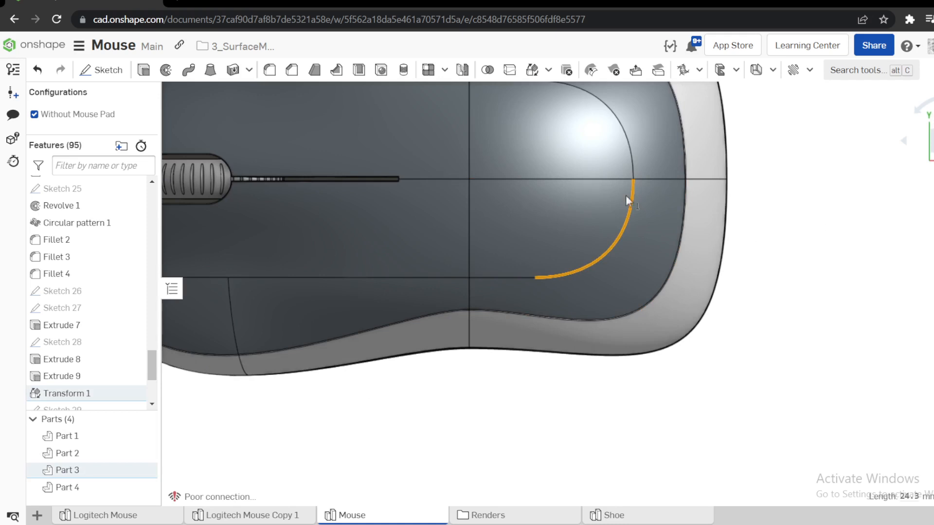
pyautogui.rightClick(233, 518)
pyautogui.click(428, 398)
# Return to the Logitech Mouse tab and sketch a two-point spline on the Top plane, running diagonally across the boundary surface's free end to the reference surface's end.
pyautogui.click(145, 523)
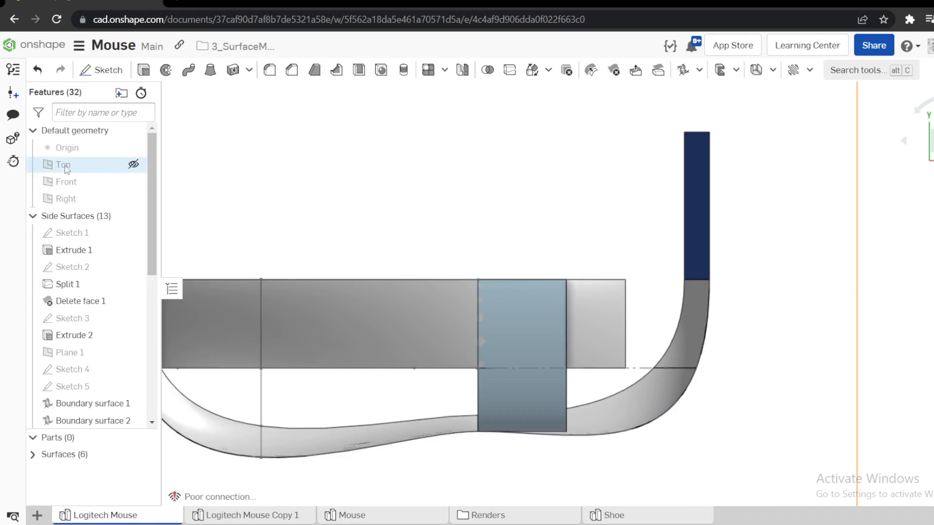
pyautogui.click(135, 165)
pyautogui.click(108, 71)
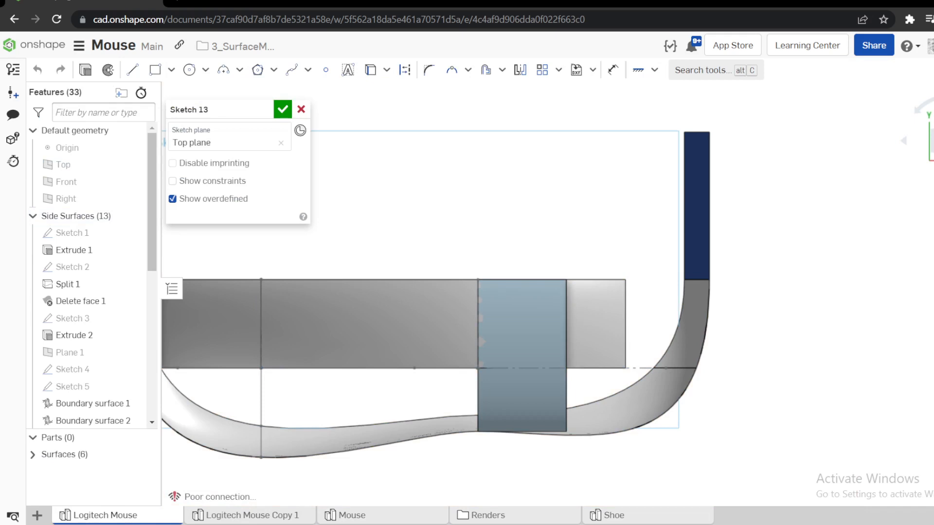
pyautogui.scroll(2, 562, 346)
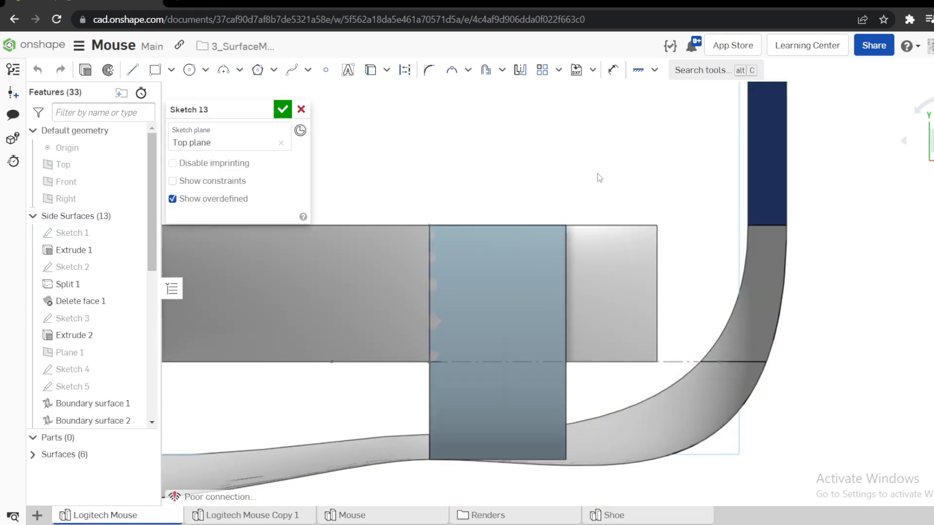
pyautogui.press('s')
pyautogui.click(634, 176)
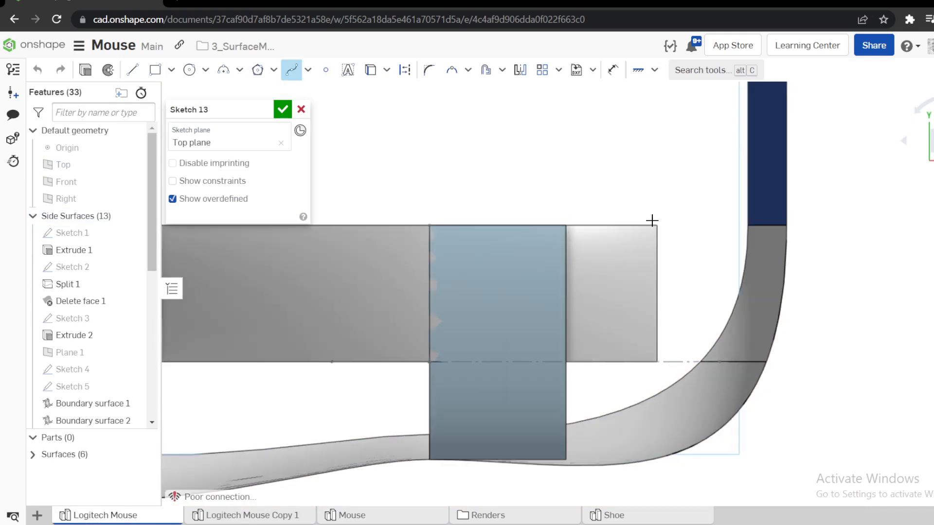
pyautogui.click(665, 224)
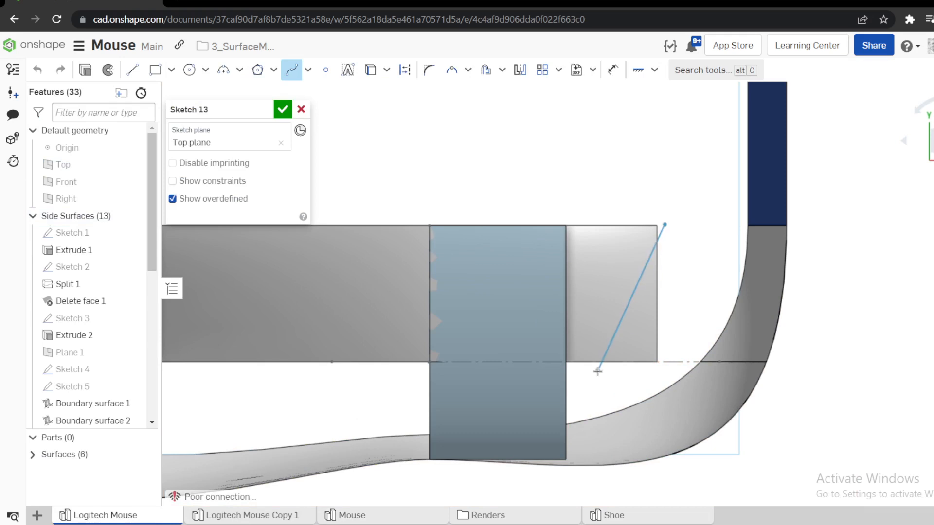
pyautogui.press('Escape')
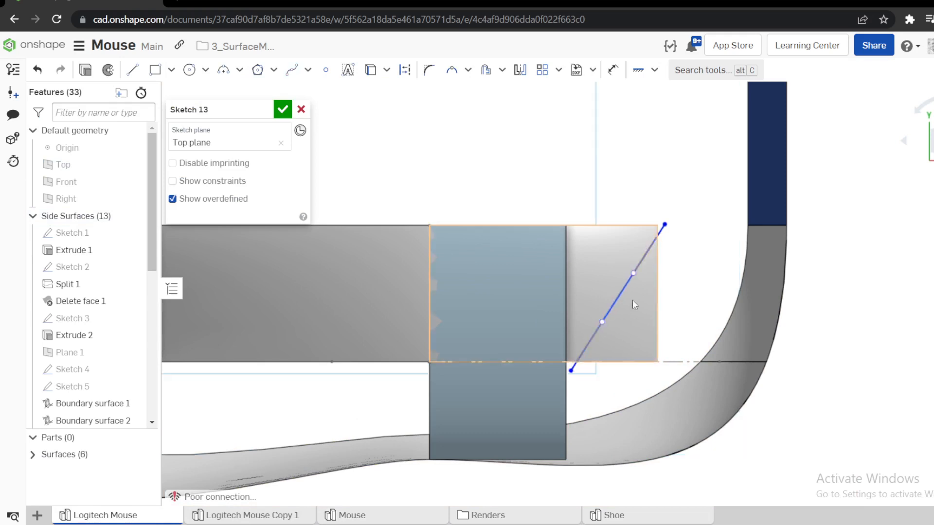
# Pull the spline's upper tangent handle outward beyond the surface's end edge and constrain the handle to be vertical.
pyautogui.moveTo(633, 273); pyautogui.dragTo(681, 295)
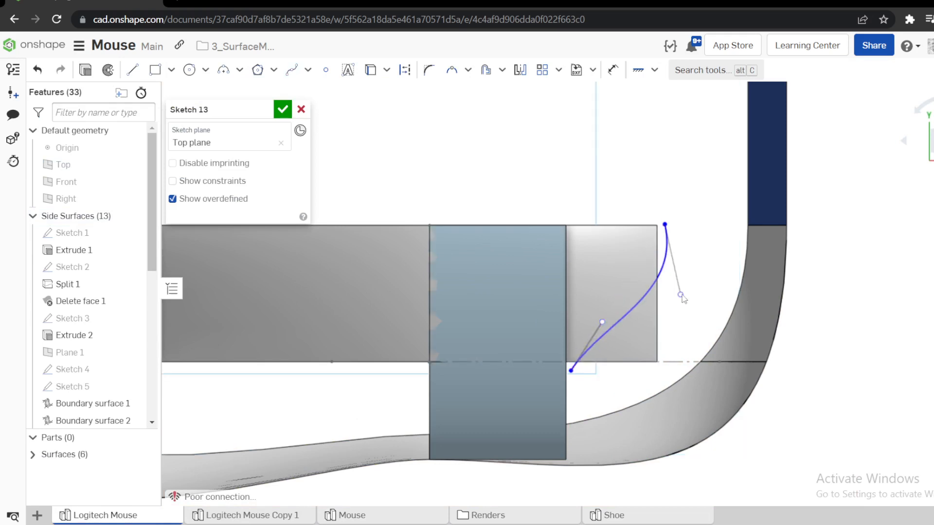
pyautogui.click(677, 270)
pyautogui.press('v')
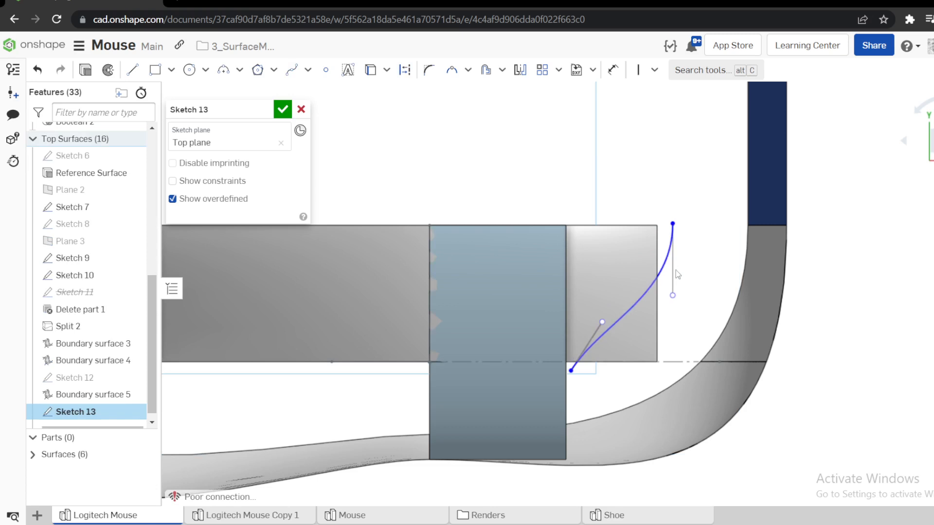
# Constrain the spline's lower tangent handle to be horizontal and make the upper end coincident with the boundary surface's outer corner.
pyautogui.press('h')
pyautogui.click(592, 337)
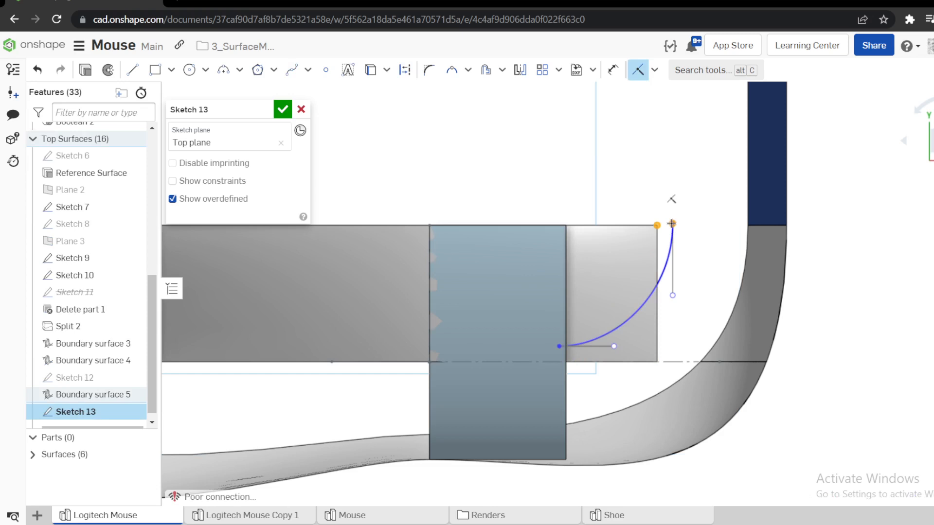
# Make the spline's lower end coincident with the reference surface's edge and with the dash-dotted construction line along the boundary surface.
pyautogui.scroll(4, 574, 369)
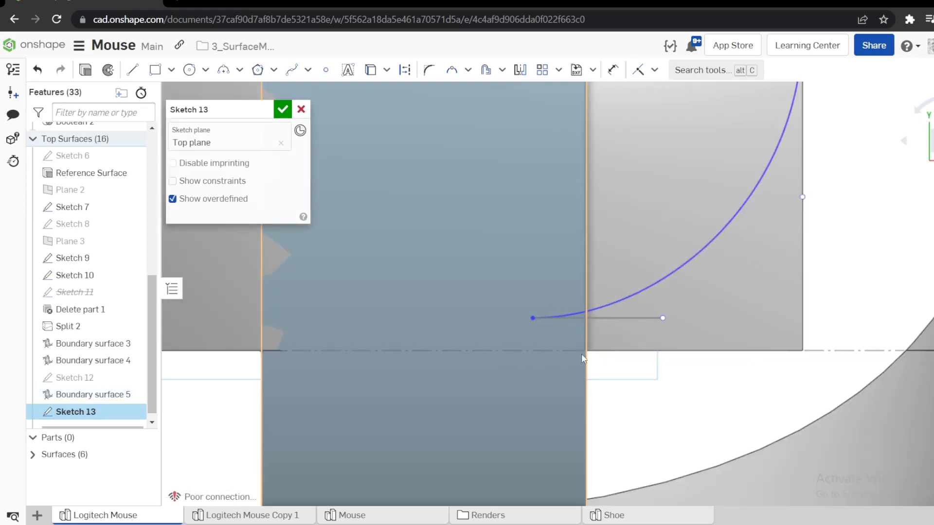
pyautogui.click(586, 361)
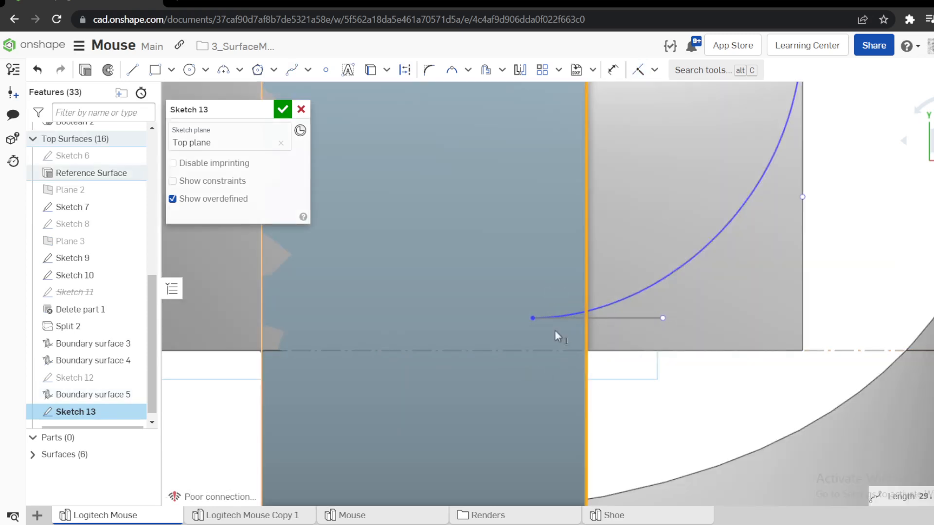
pyautogui.click(533, 318)
pyautogui.press('i')
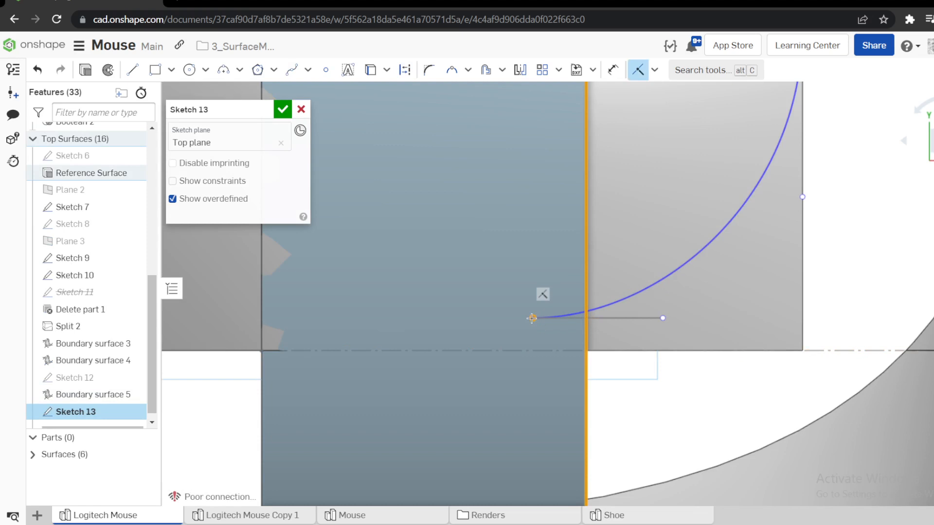
pyautogui.click(586, 319)
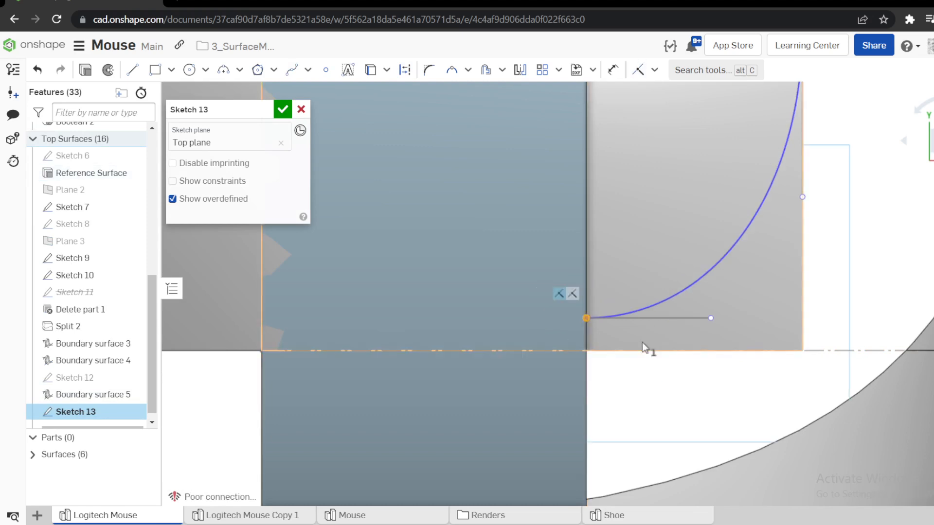
pyautogui.click(648, 351)
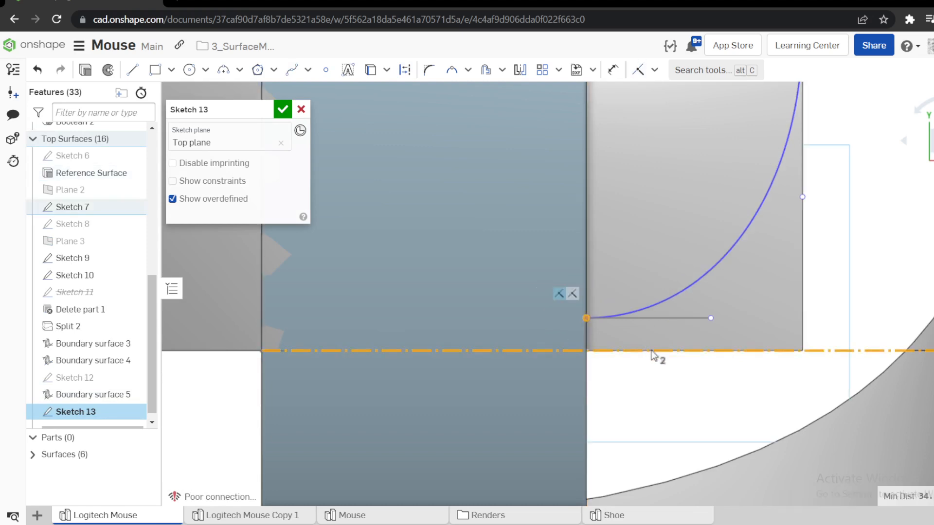
pyautogui.press('i')
pyautogui.scroll(-5, 654, 352)
pyautogui.scroll(2, 711, 265)
pyautogui.scroll(2, 711, 268)
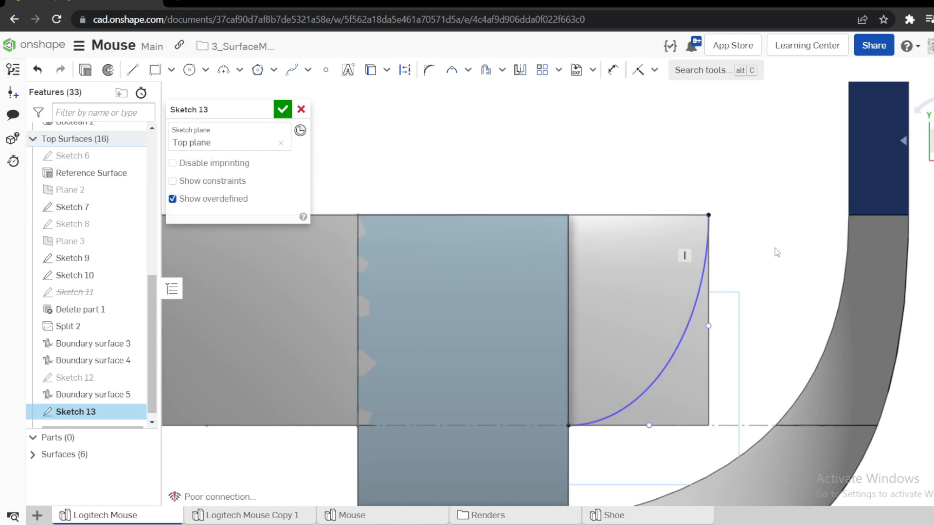
# Dimension the spline's vertical tangent handle, trying 6 mm and settling on 9 mm.
pyautogui.press('d')
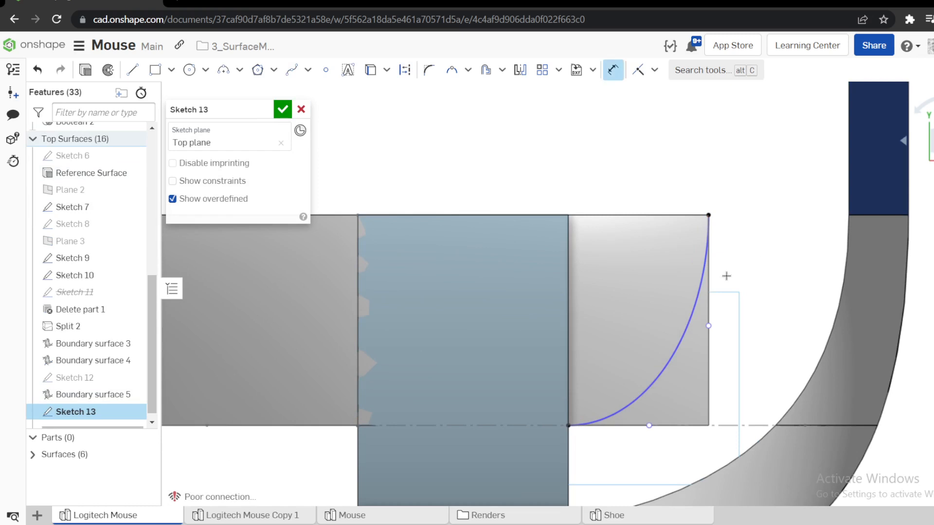
pyautogui.click(709, 293)
pyautogui.click(726, 293)
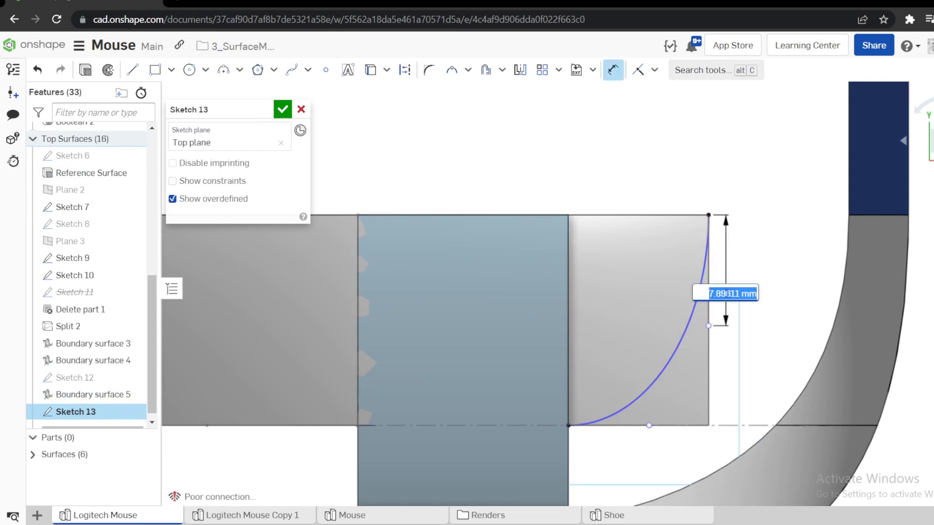
pyautogui.write('6')
pyautogui.press('Return')
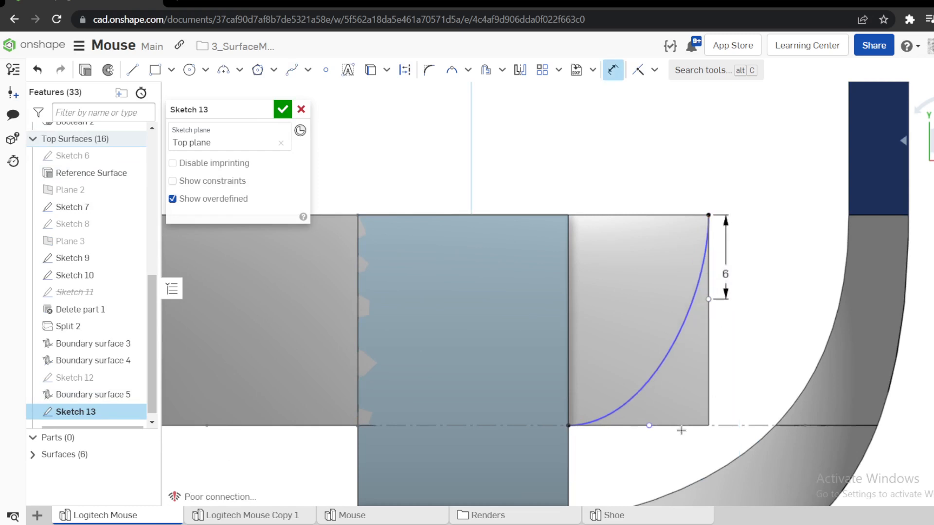
pyautogui.doubleClick(725, 282)
pyautogui.write('8')
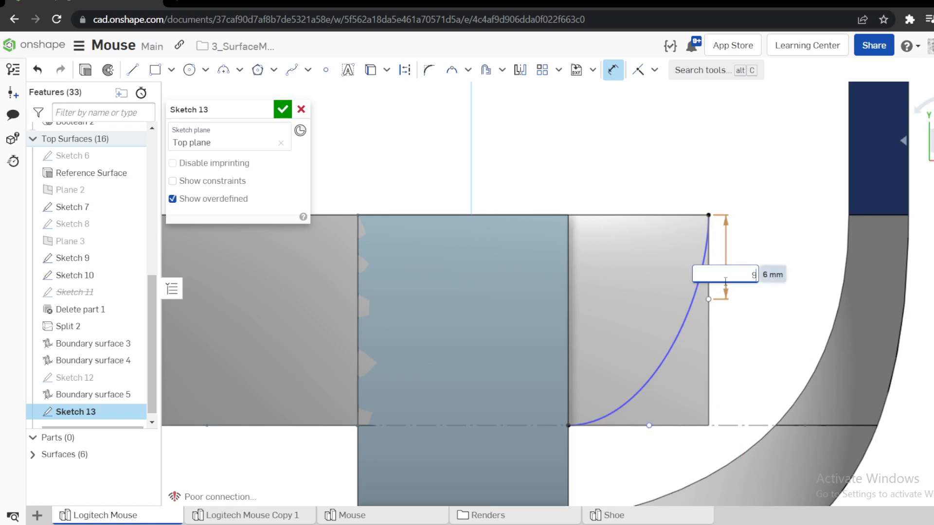
pyautogui.press('Return')
# Dimension the spline's horizontal tangent handle at 8 mm and accept the sketch.
pyautogui.click(610, 426)
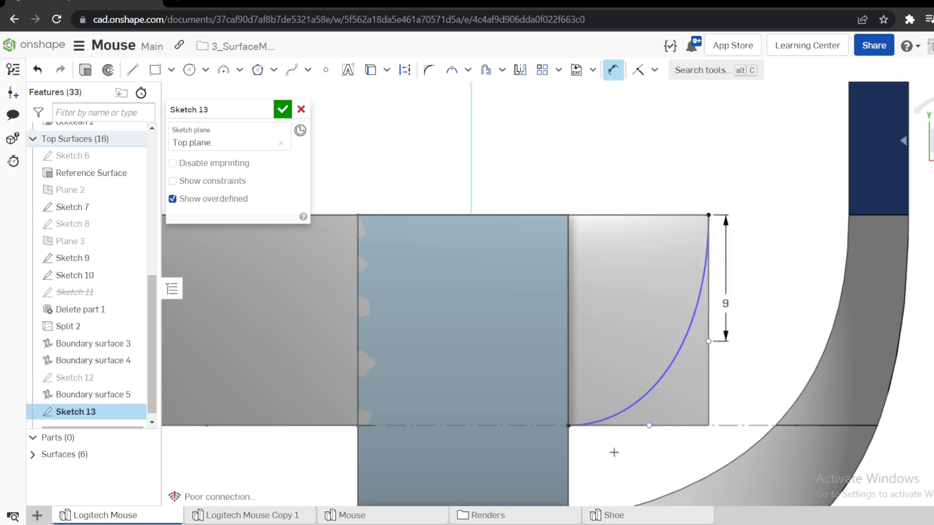
pyautogui.click(617, 461)
pyautogui.doubleClick(617, 461)
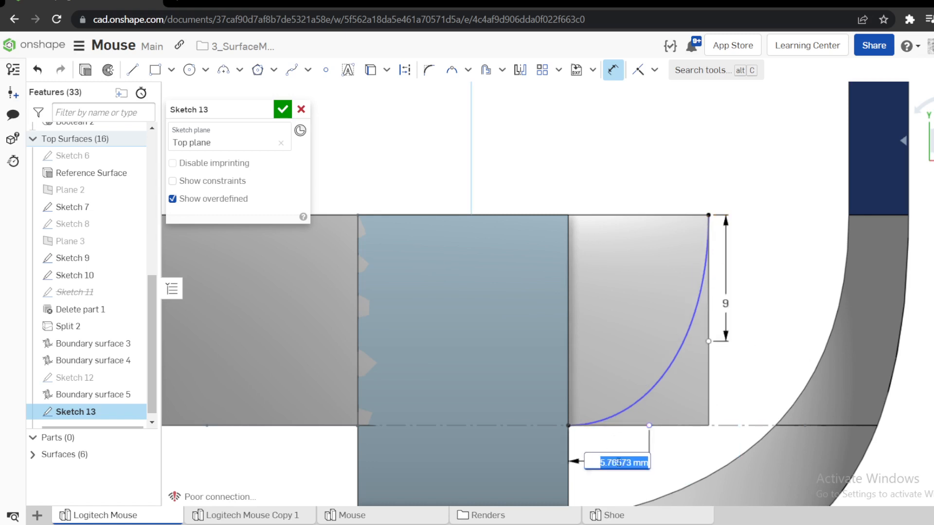
pyautogui.write('8')
pyautogui.press('Return')
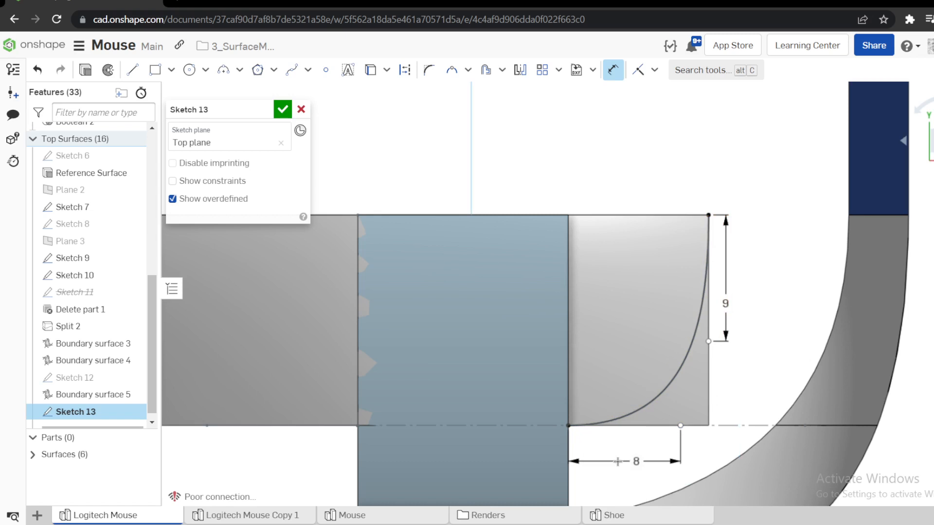
pyautogui.click(283, 110)
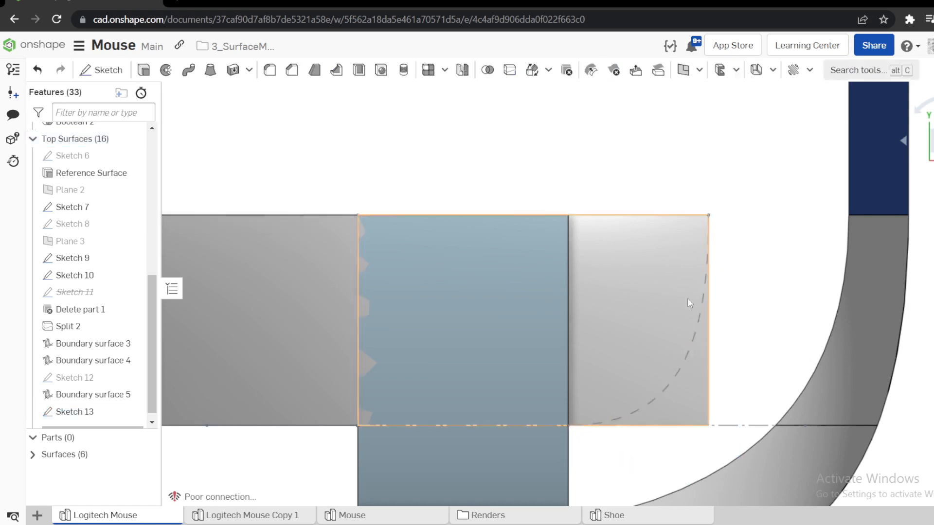
# Split the face of Boundary surface 5 with the Sketch 13 spline, using the sketch plane direction.
pyautogui.click(510, 71)
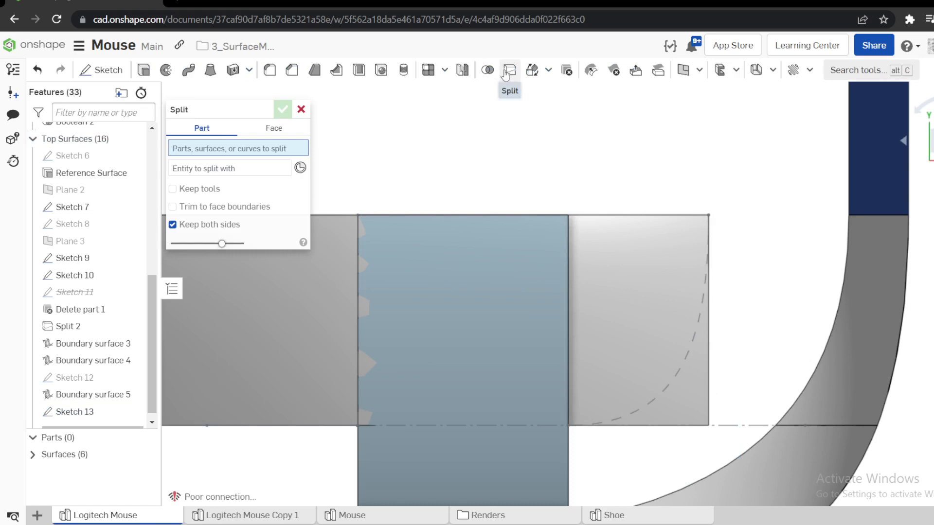
pyautogui.click(273, 128)
pyautogui.click(641, 261)
pyautogui.click(223, 181)
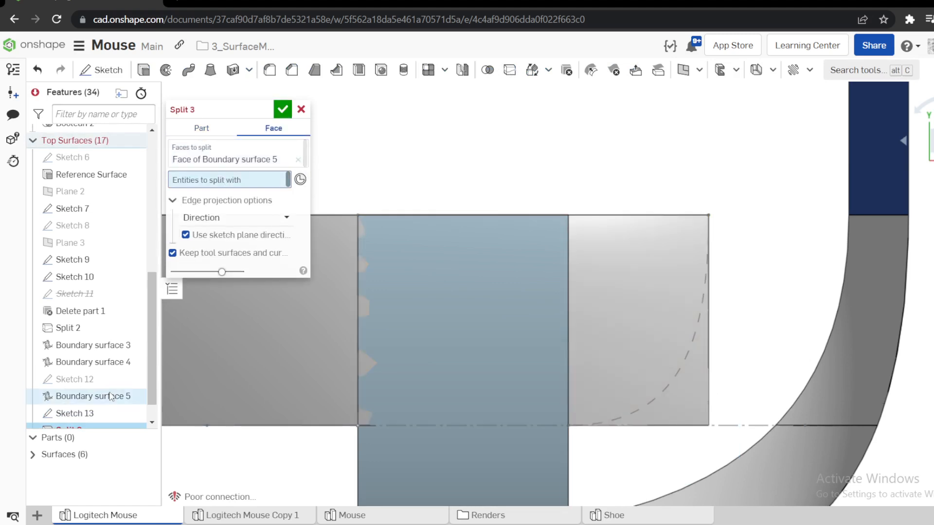
pyautogui.click(88, 414)
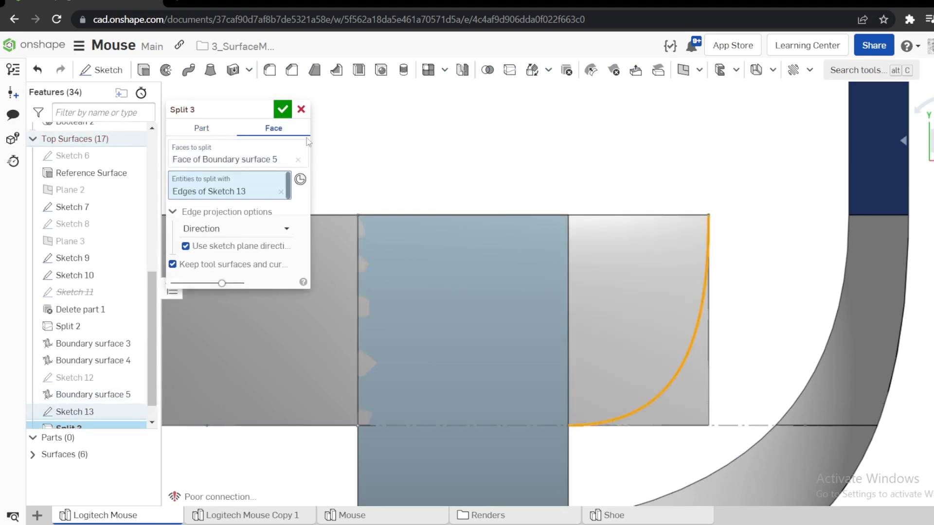
pyautogui.click(282, 110)
# Delete the split-off corner face outside the spline with the Leave open option.
pyautogui.click(697, 396)
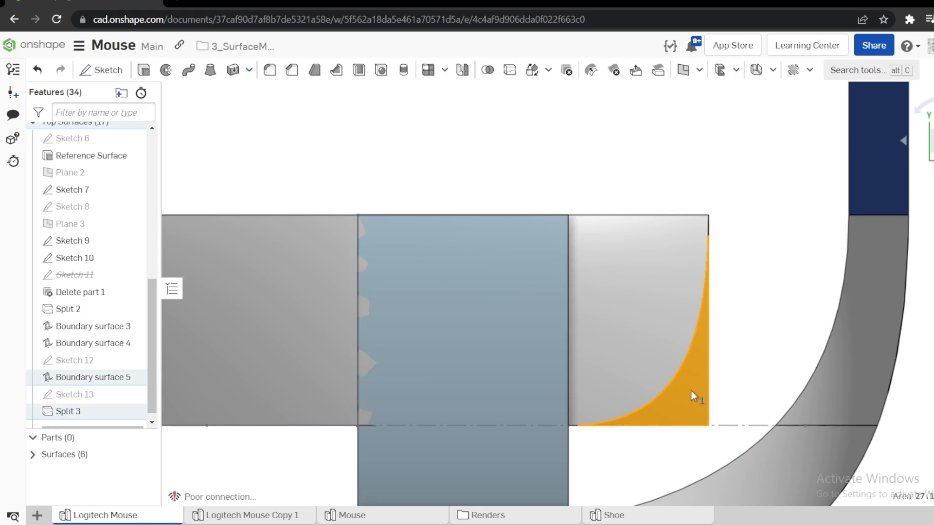
pyautogui.press('s')
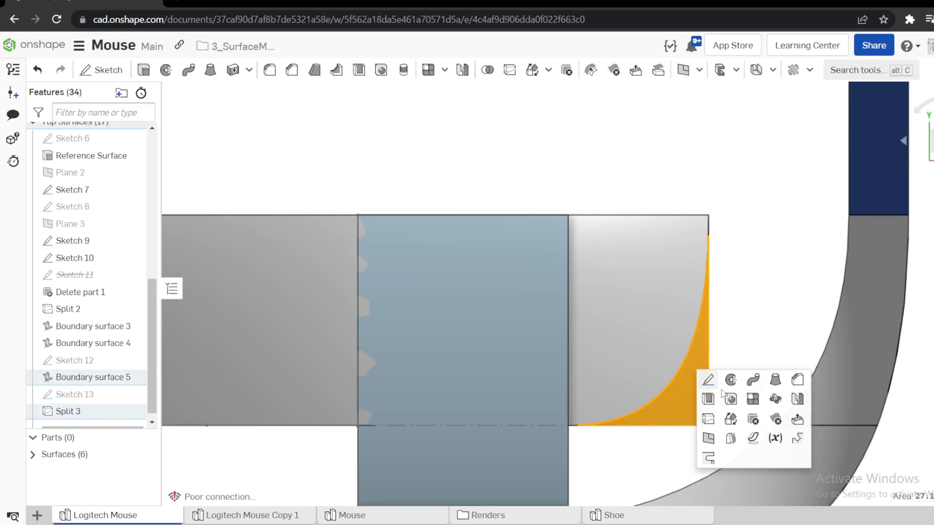
pyautogui.click(776, 419)
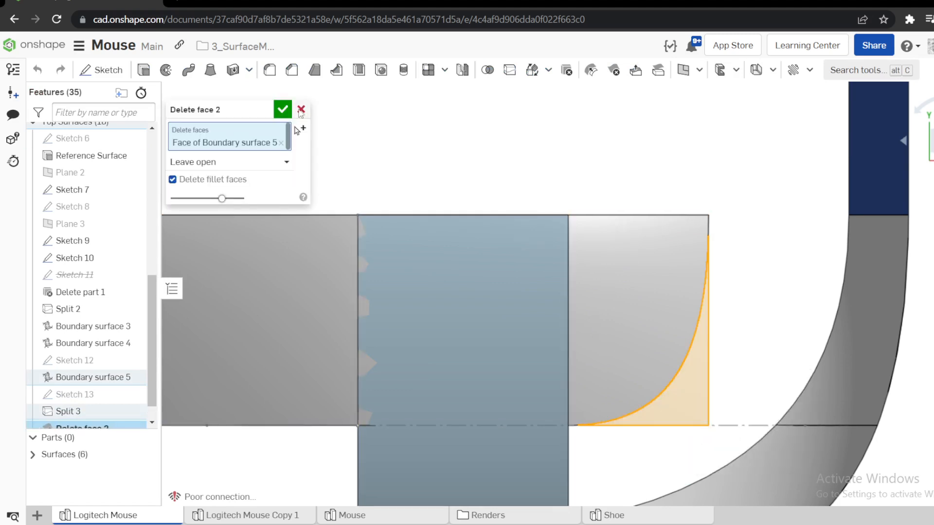
pyautogui.click(282, 109)
# Reopen Sketch 13 for editing and set the vertical tangent handle's dimension to 8 mm.
pyautogui.moveTo(507, 331); pyautogui.dragTo(707, 216, button='right')
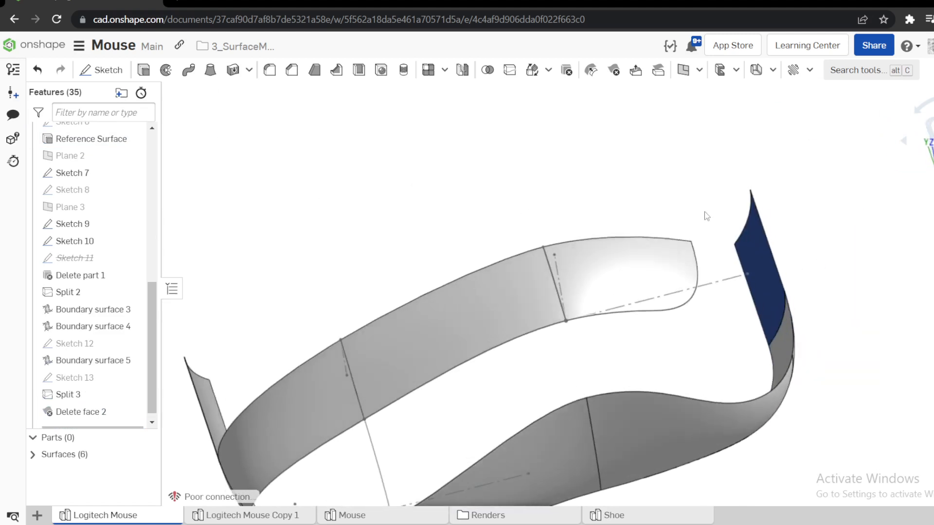
pyautogui.click(931, 141)
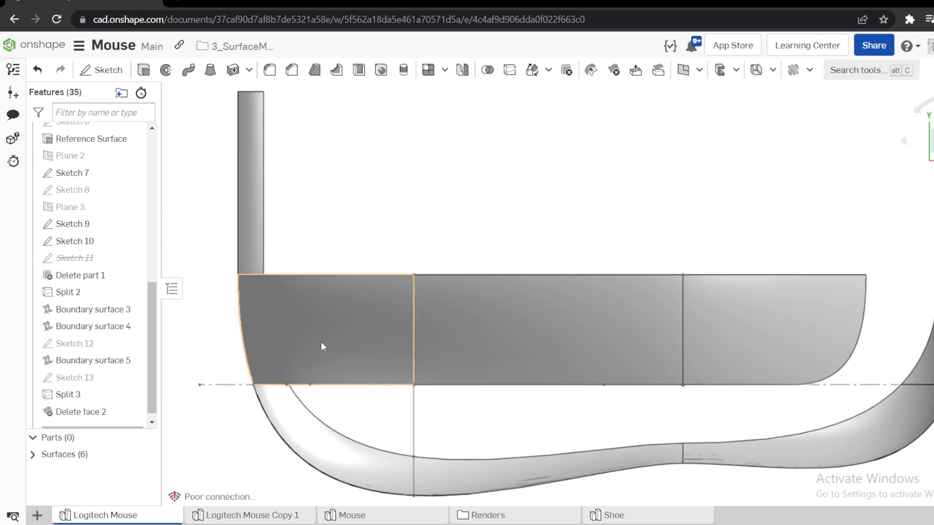
pyautogui.scroll(-1, 80, 406)
pyautogui.rightClick(80, 375)
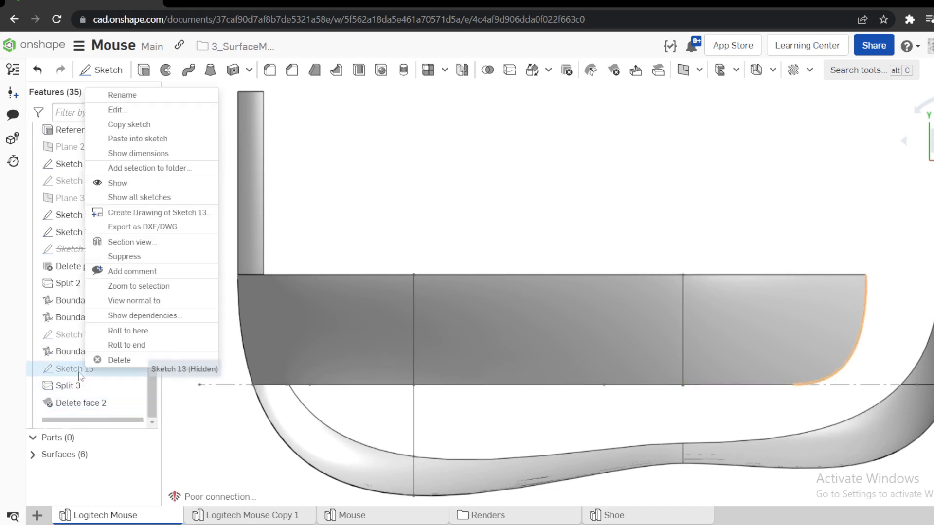
pyautogui.click(116, 114)
pyautogui.scroll(-3, 534, 226)
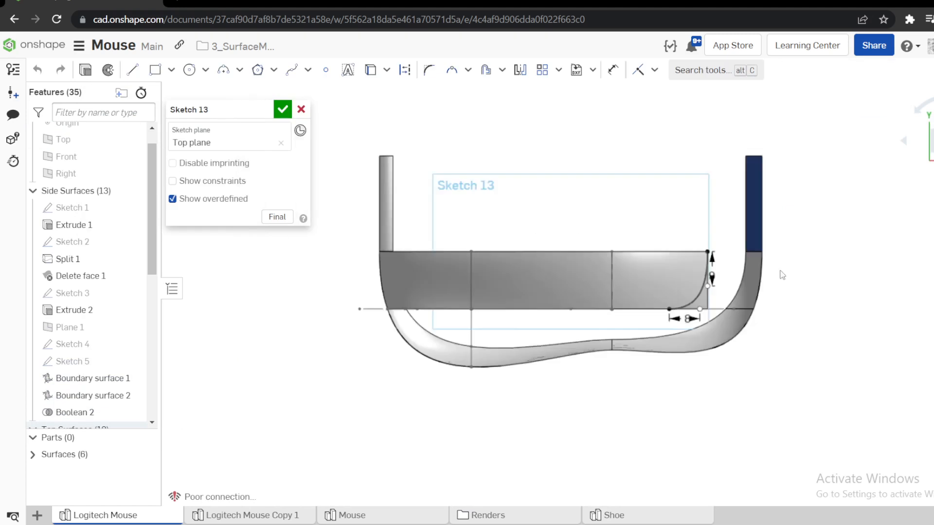
pyautogui.scroll(5, 752, 275)
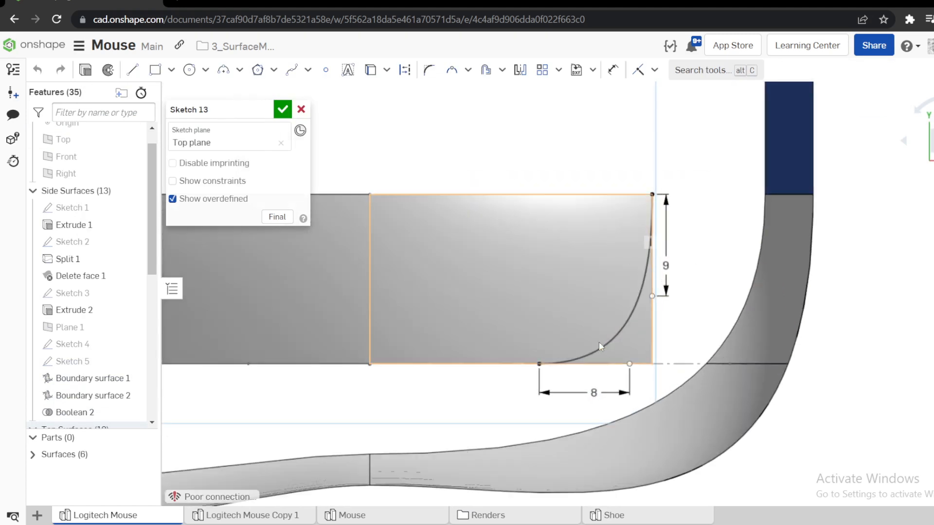
pyautogui.doubleClick(664, 267)
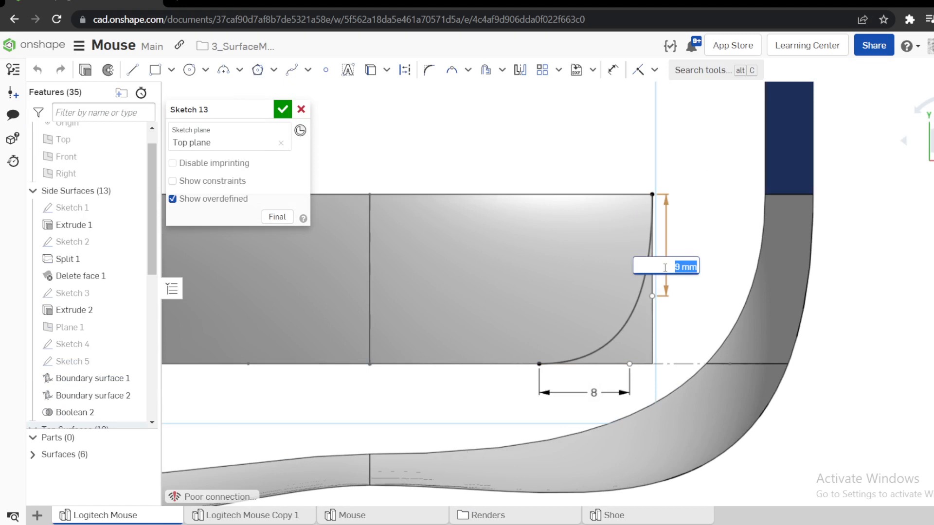
pyautogui.write('8')
pyautogui.press('Return')
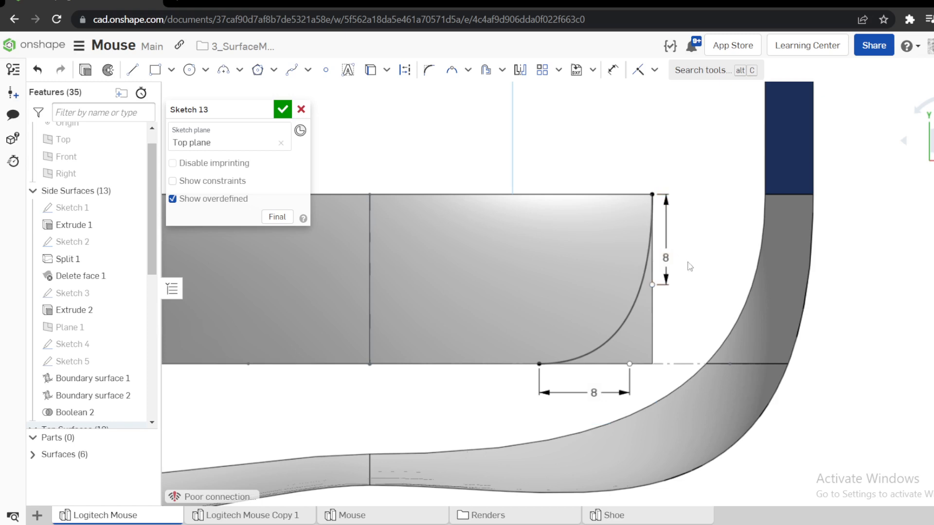
# Show the hidden reference surface and compare the trim spline with the side surface's curved inner edge.
pyautogui.click(33, 455)
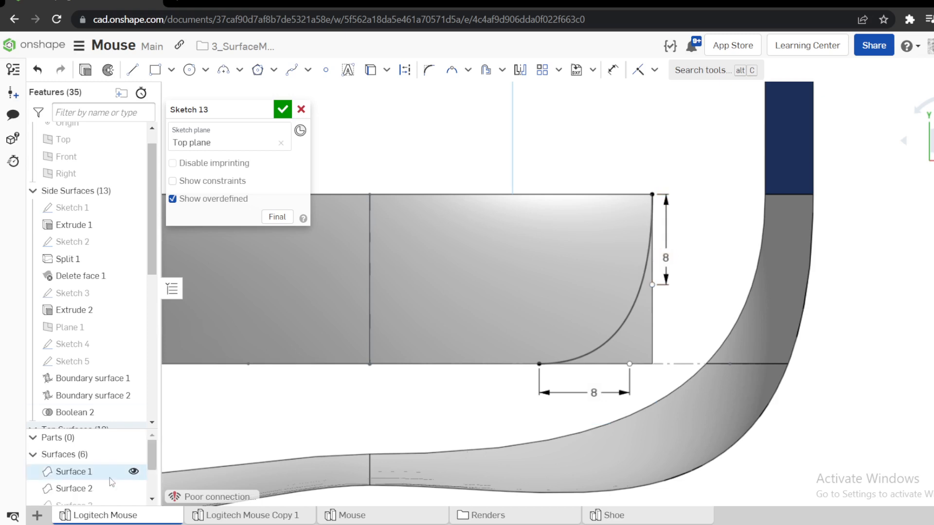
pyautogui.click(133, 489)
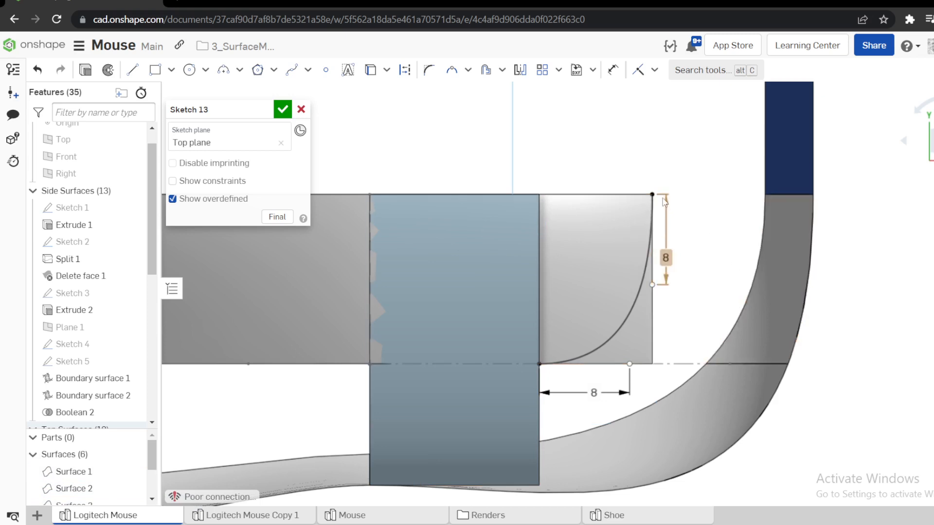
pyautogui.click(623, 323)
pyautogui.click(745, 310)
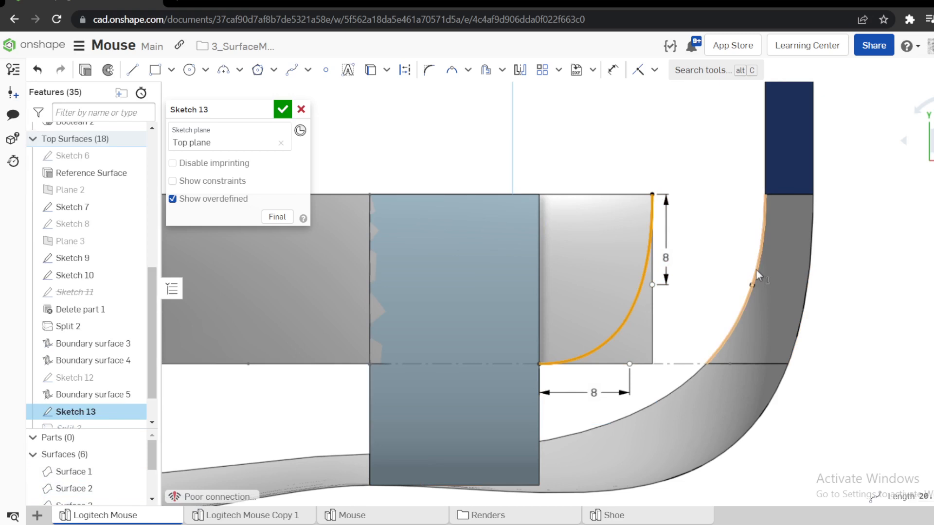
pyautogui.click(894, 266)
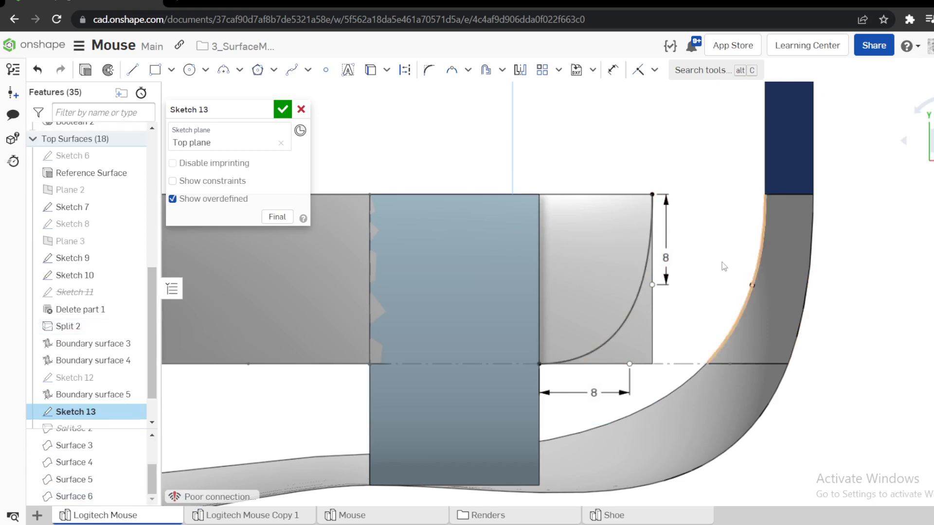
# Adjust the horizontal tangent handle's dimension, trying 9 mm and settling on 7 mm.
pyautogui.doubleClick(593, 393)
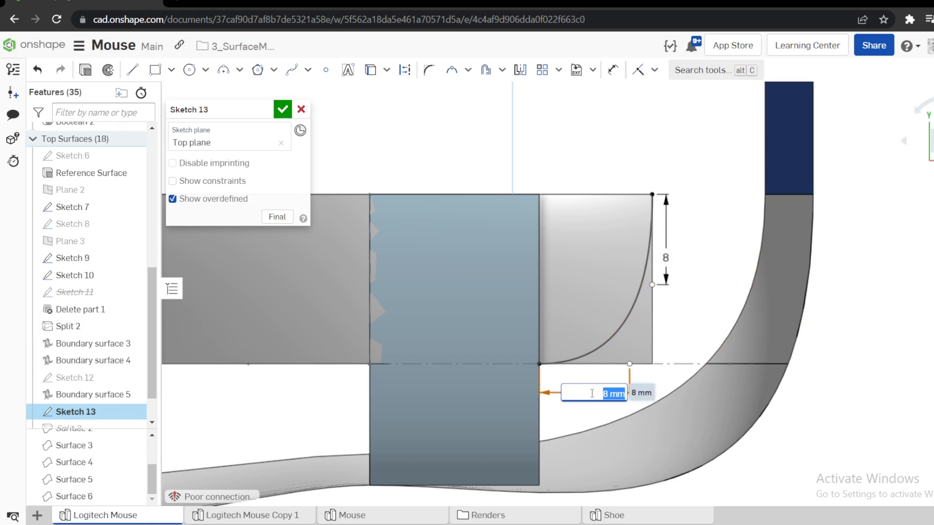
pyautogui.write('9')
pyautogui.press('Return')
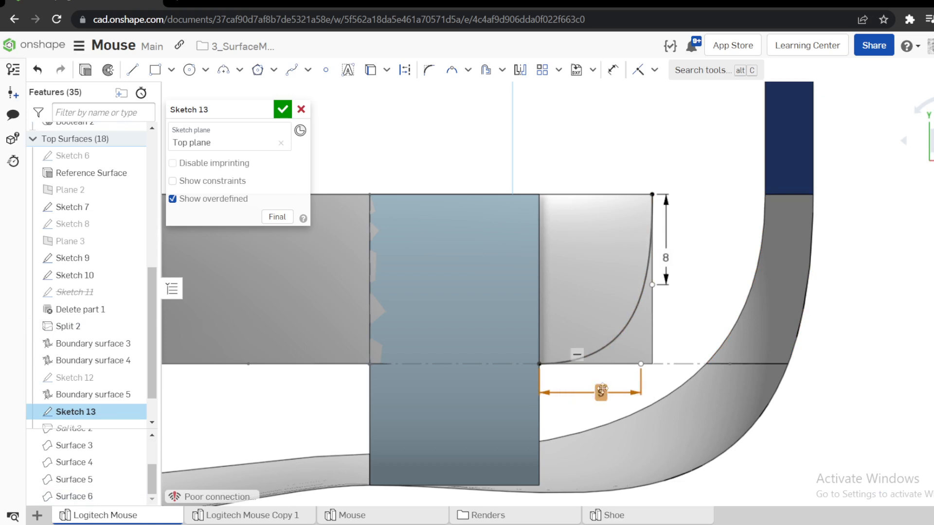
pyautogui.doubleClick(602, 393)
pyautogui.write('7')
pyautogui.press('Return')
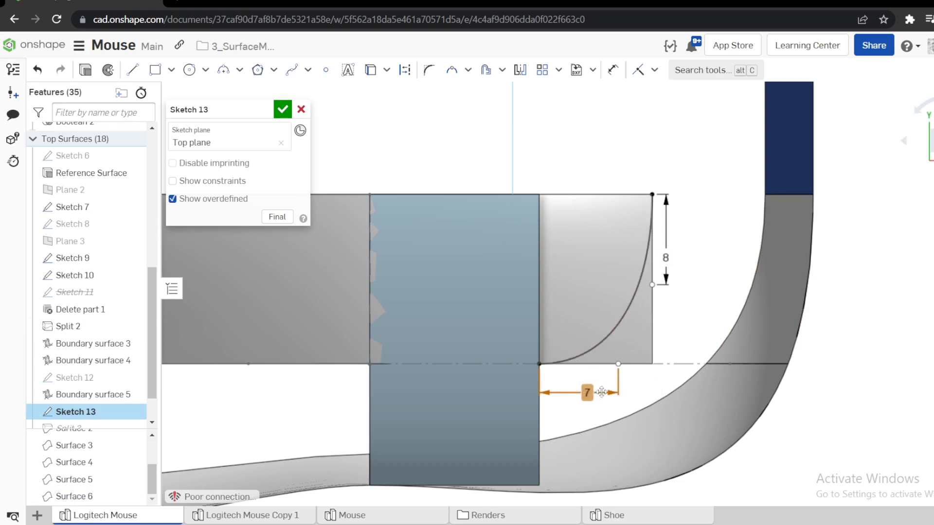
# Set the trim spline's vertical tangent handle dimension to 9 mm and accept Sketch 13.
pyautogui.doubleClick(668, 257)
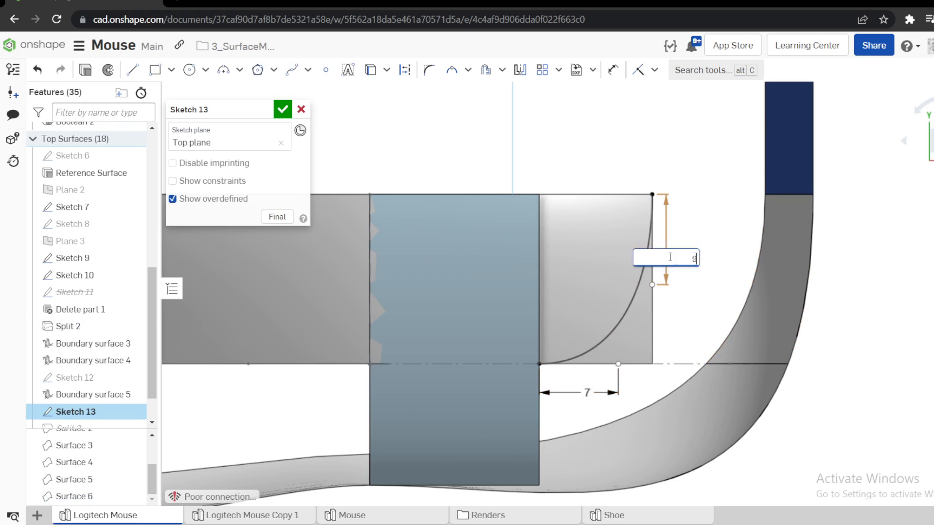
pyautogui.write('9')
pyautogui.press('Return')
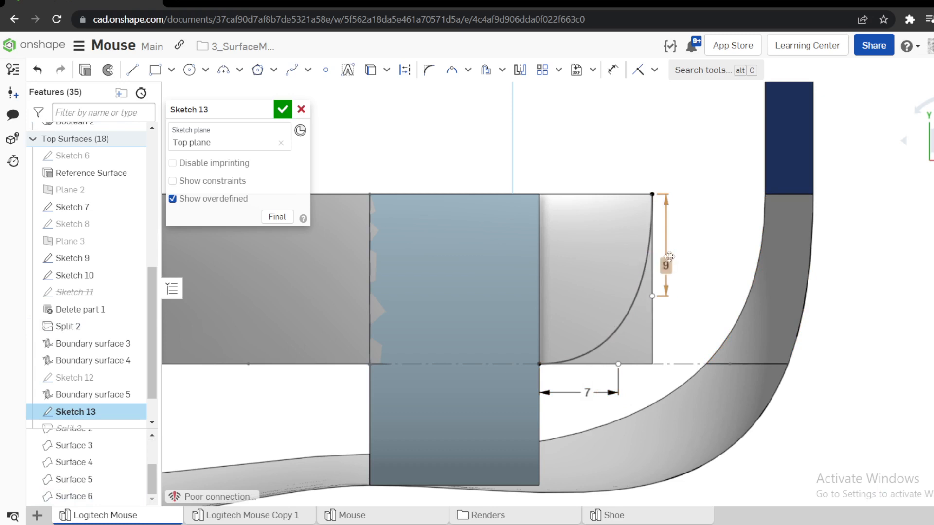
pyautogui.click(283, 109)
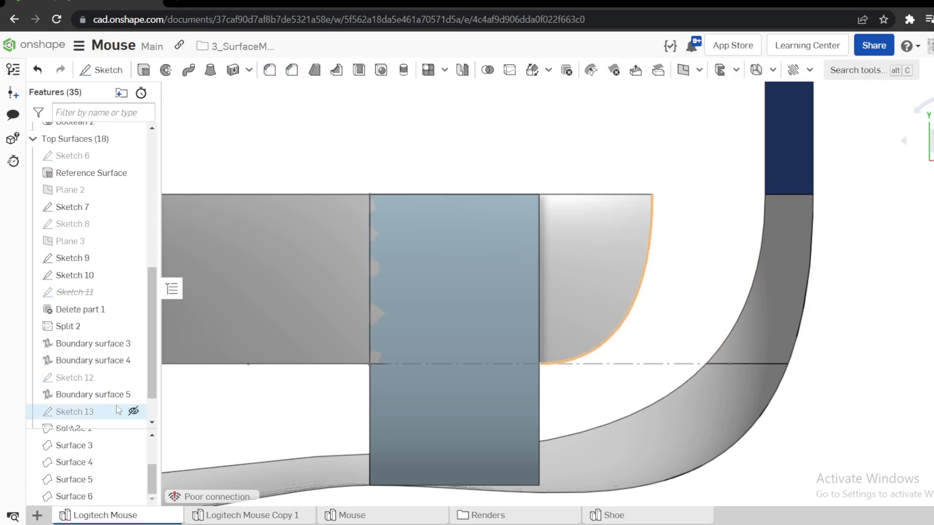
# Roll back to before Sketch 13 and try extending the end edge of Boundary surface 5 with Move boundary, using Blind and Maintain curvature.
pyautogui.scroll(-1, 142, 389)
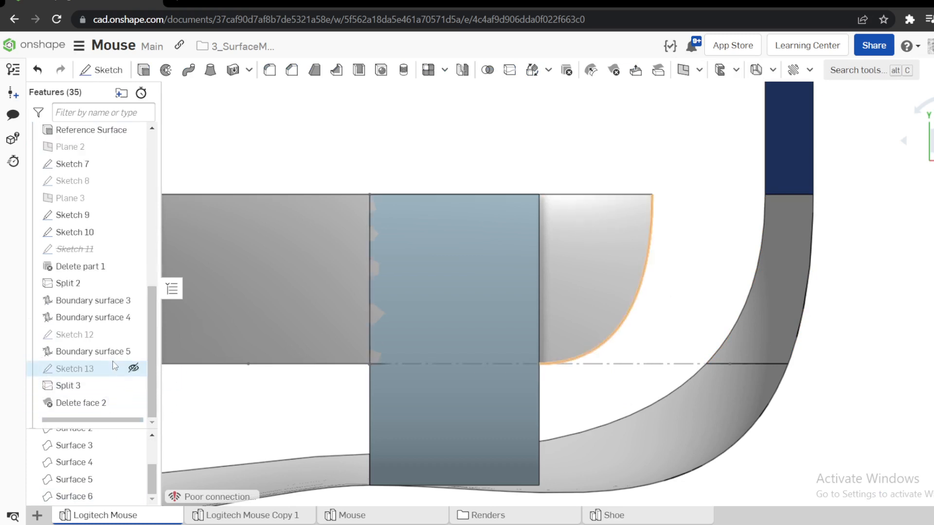
pyautogui.moveTo(113, 361); pyautogui.dragTo(112, 360)
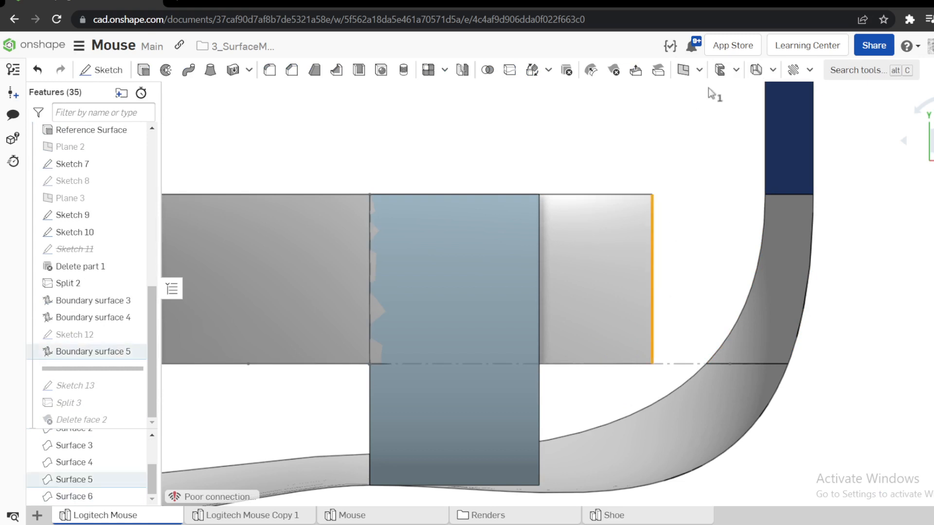
pyautogui.click(699, 70)
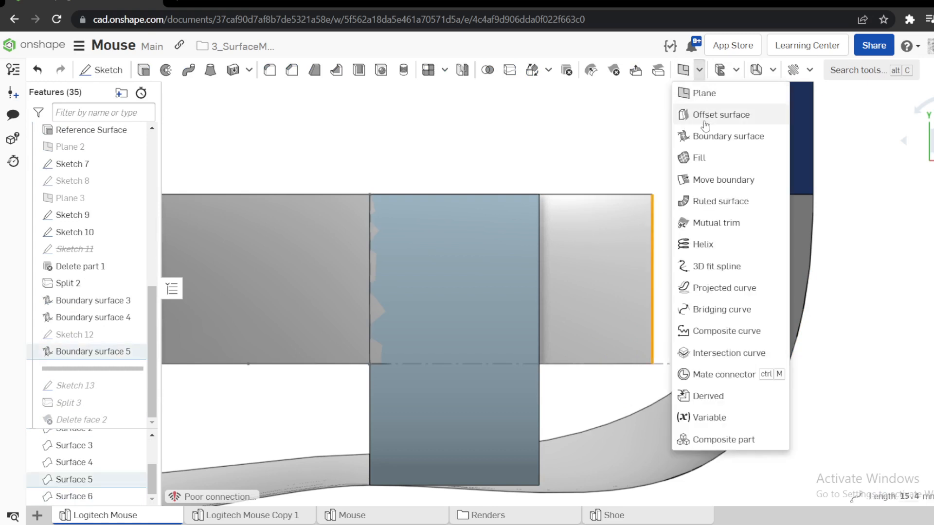
pyautogui.click(733, 185)
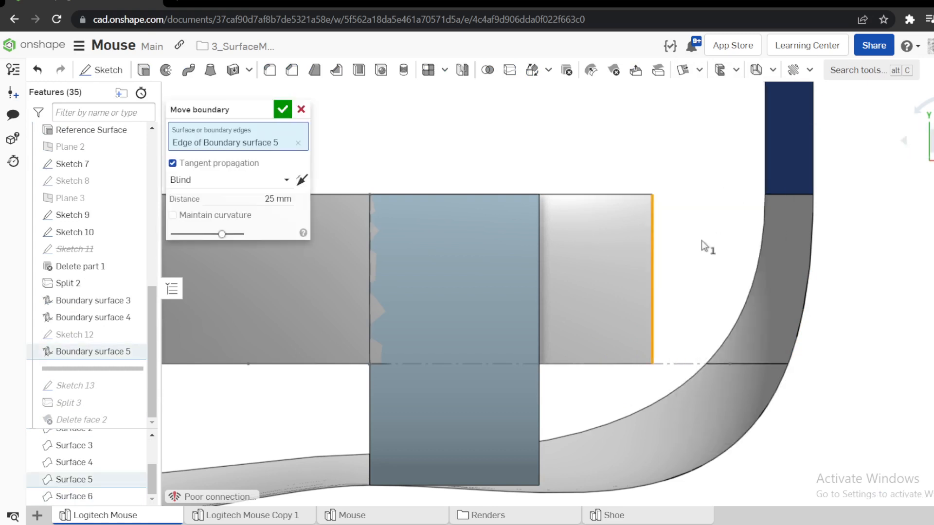
pyautogui.moveTo(668, 268); pyautogui.dragTo(869, 144, button='right')
pyautogui.click(182, 219)
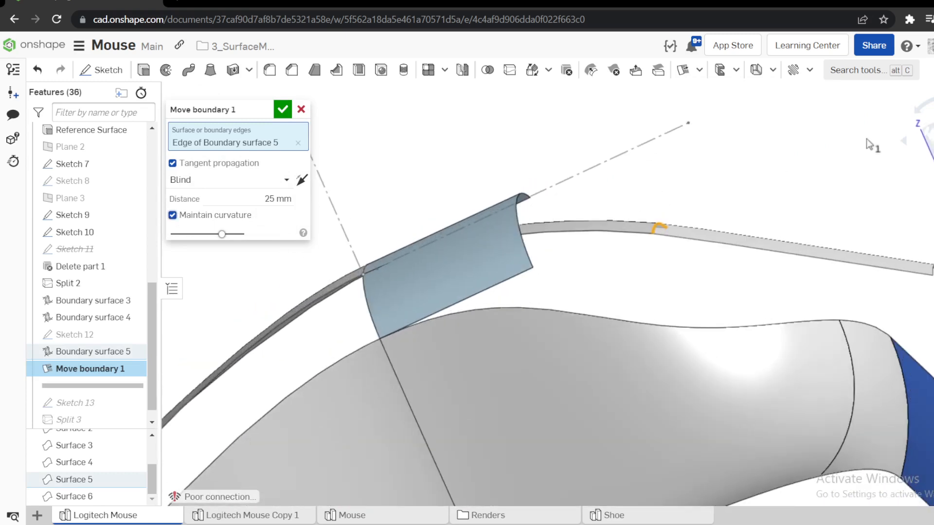
pyautogui.moveTo(659, 227); pyautogui.dragTo(832, 206, button='right')
pyautogui.scroll(5, 862, 306)
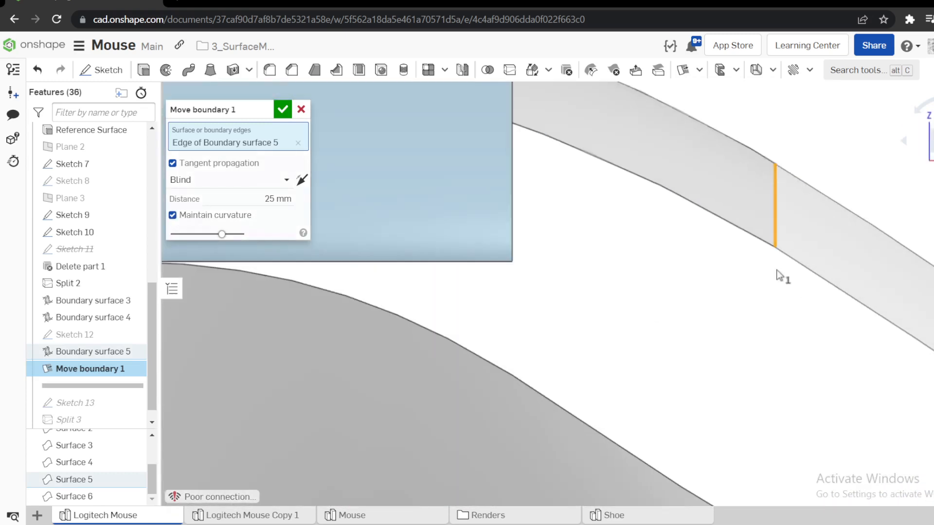
pyautogui.scroll(-3, 737, 239)
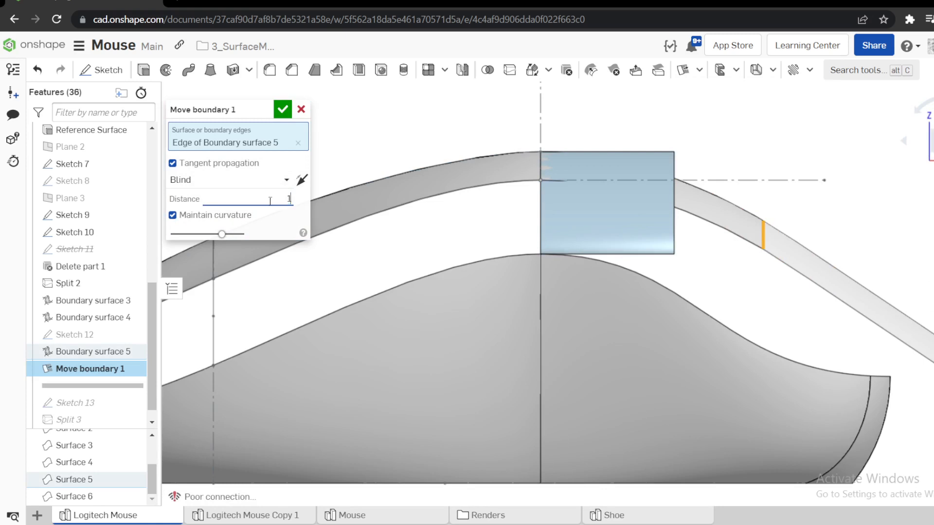
pyautogui.click(282, 111)
# Delete the Move boundary feature and roll the feature history forward past Delete face 2.
pyautogui.scroll(-3, 426, 157)
pyautogui.moveTo(425, 158); pyautogui.dragTo(524, 198, button='right')
pyautogui.click(933, 131)
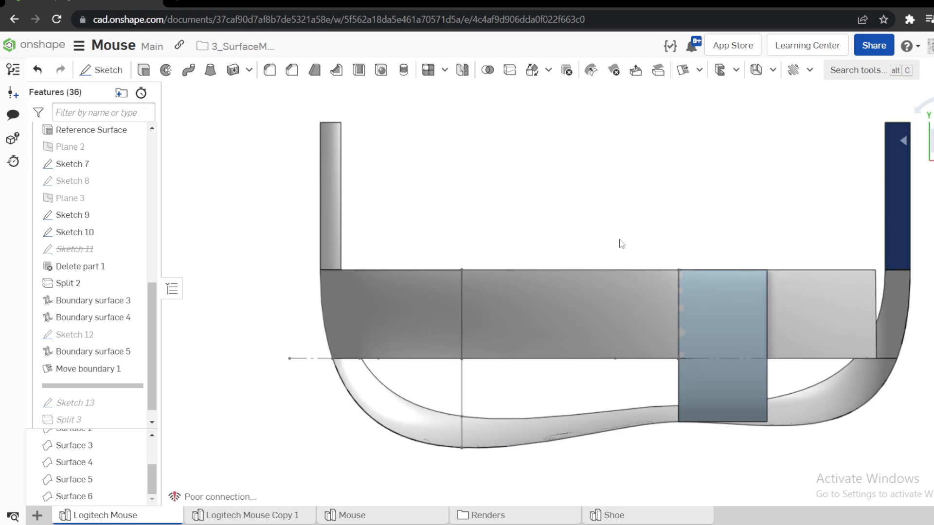
pyautogui.scroll(-1, 621, 244)
pyautogui.scroll(3, 870, 304)
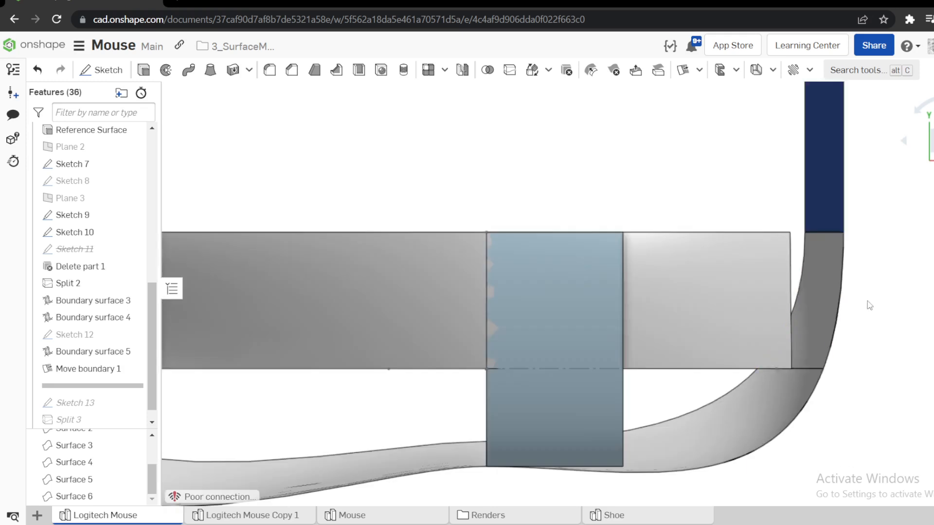
pyautogui.rightClick(117, 369)
pyautogui.click(162, 514)
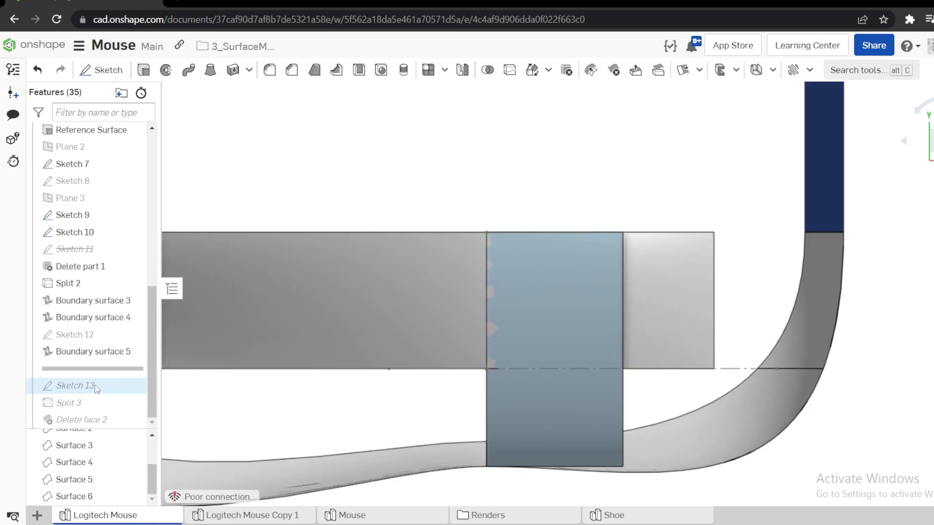
pyautogui.moveTo(102, 369); pyautogui.dragTo(95, 421)
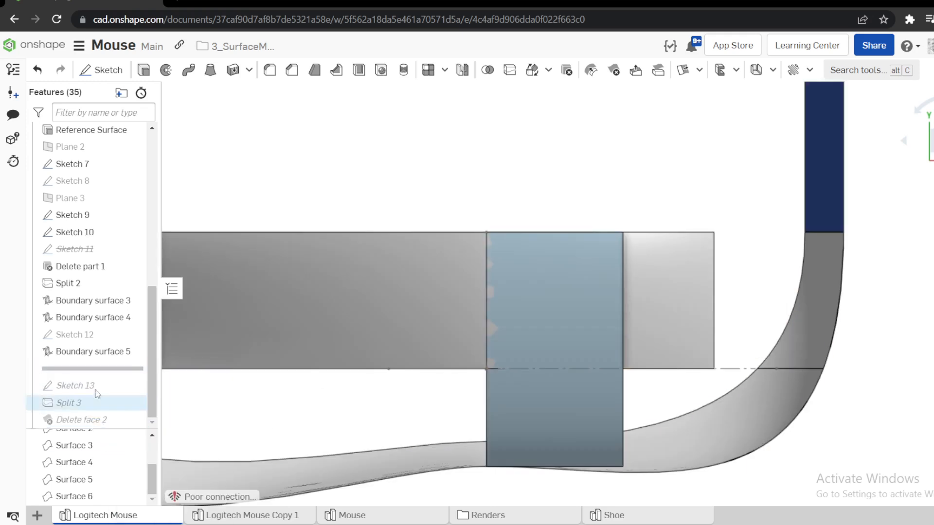
# Reopen Sketch 13, set the spline's horizontal tangent handle dimension to 6 mm, and accept the sketch.
pyautogui.rightClick(71, 369)
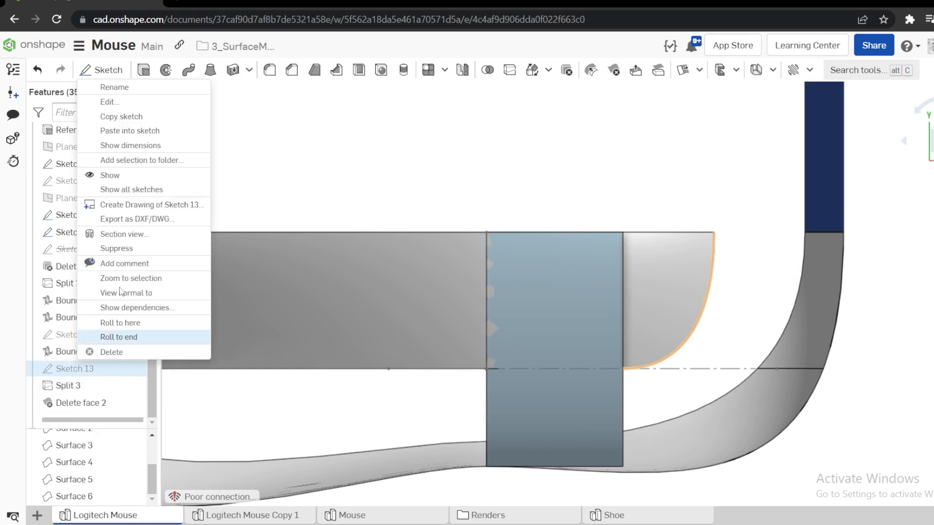
pyautogui.click(103, 102)
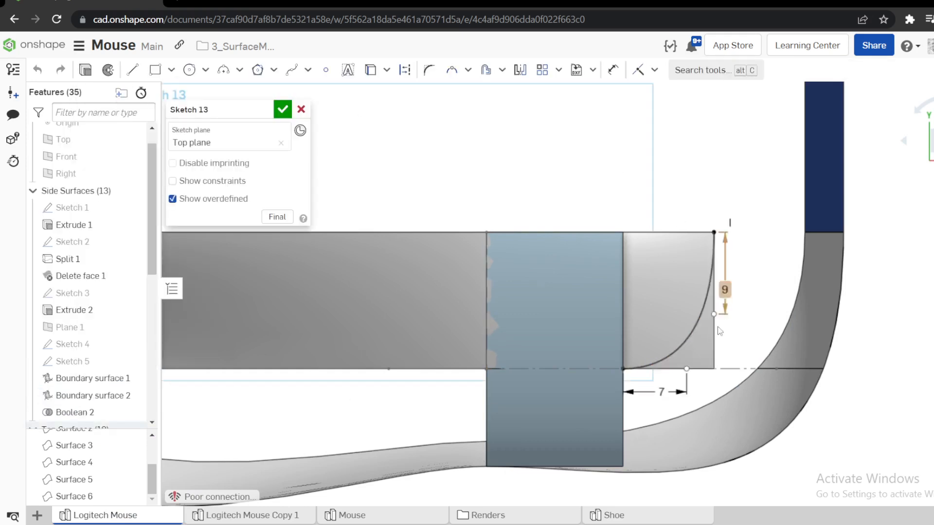
pyautogui.doubleClick(662, 391)
pyautogui.write('6')
pyautogui.press('Return')
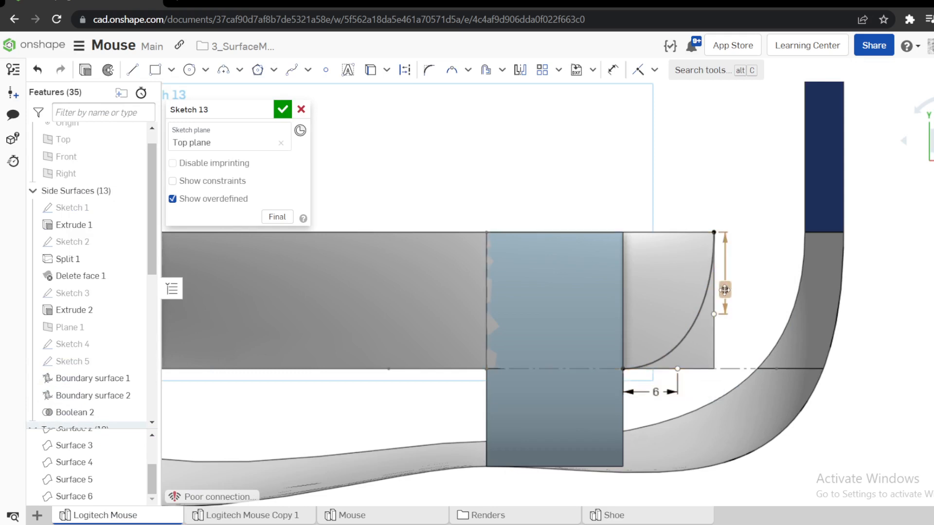
pyautogui.click(282, 109)
# Examine the corner face around the rear top curve in the finished Mouse part studio, then return to the Logitech Mouse part studio.
pyautogui.scroll(-3, 509, 235)
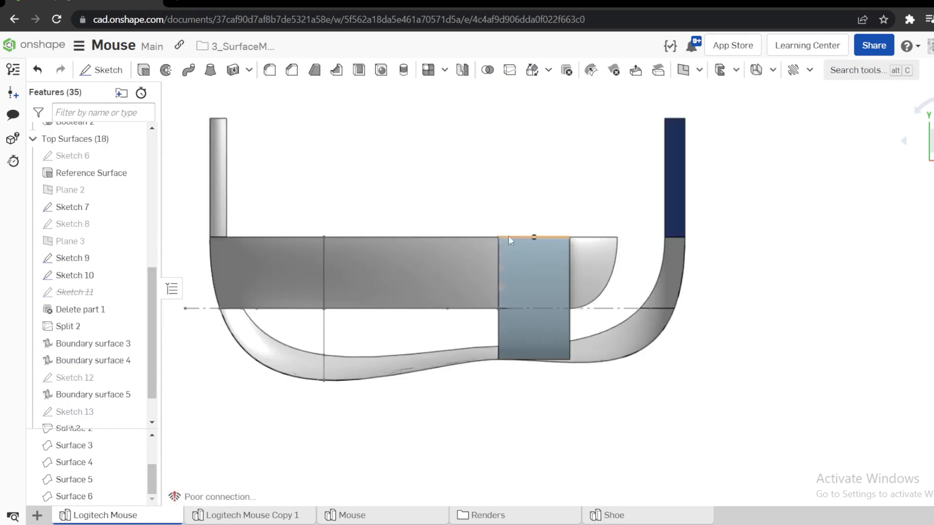
pyautogui.moveTo(509, 236); pyautogui.dragTo(535, 227, button='right')
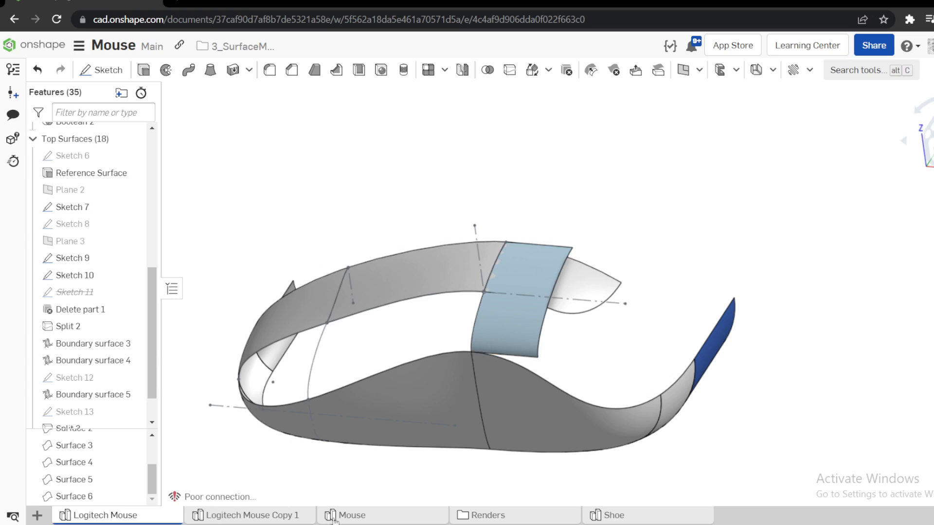
pyautogui.click(363, 520)
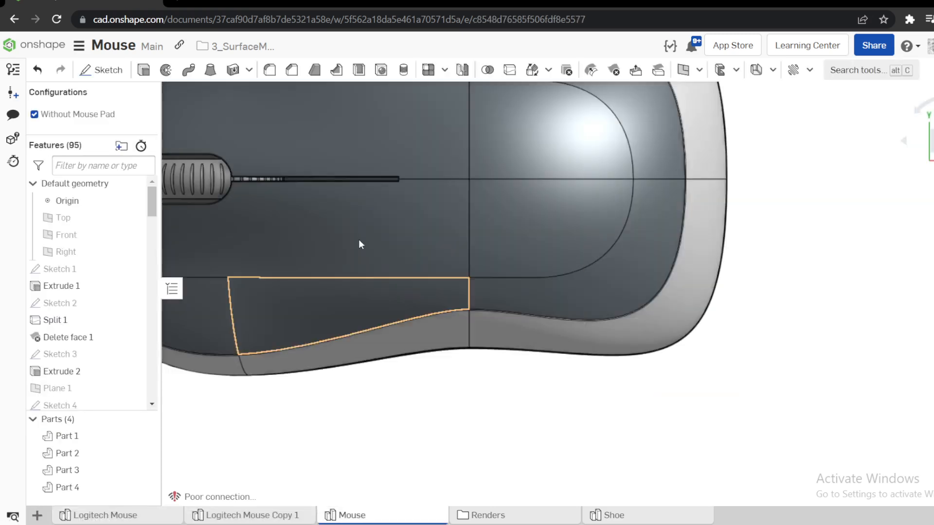
pyautogui.moveTo(546, 249); pyautogui.dragTo(531, 222, button='right')
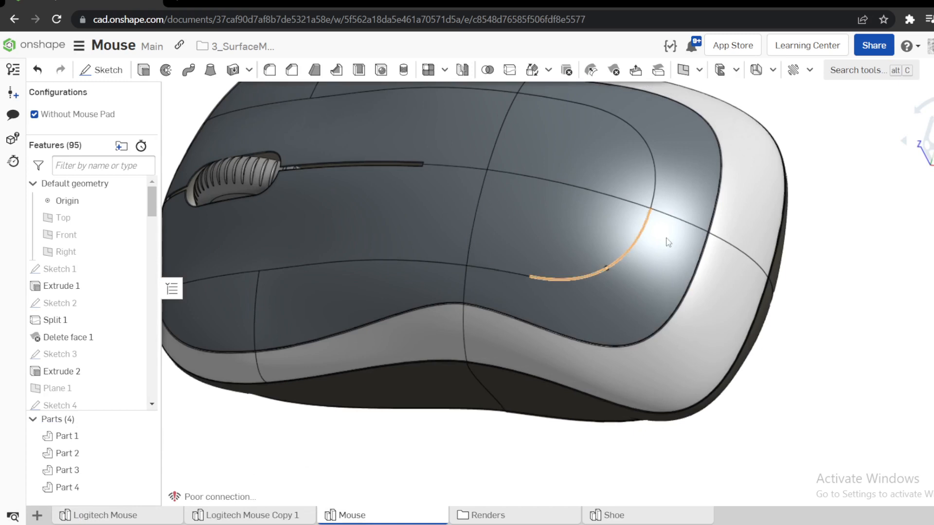
pyautogui.click(655, 265)
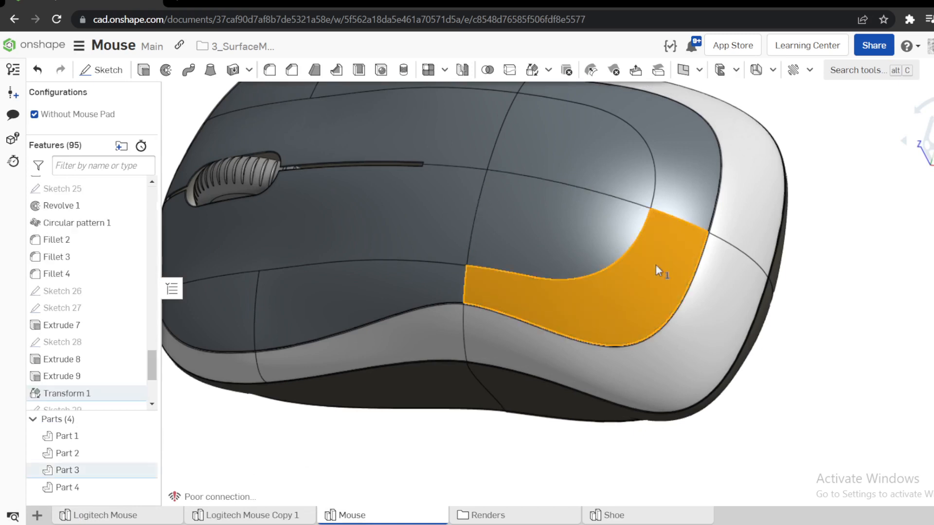
pyautogui.click(461, 471)
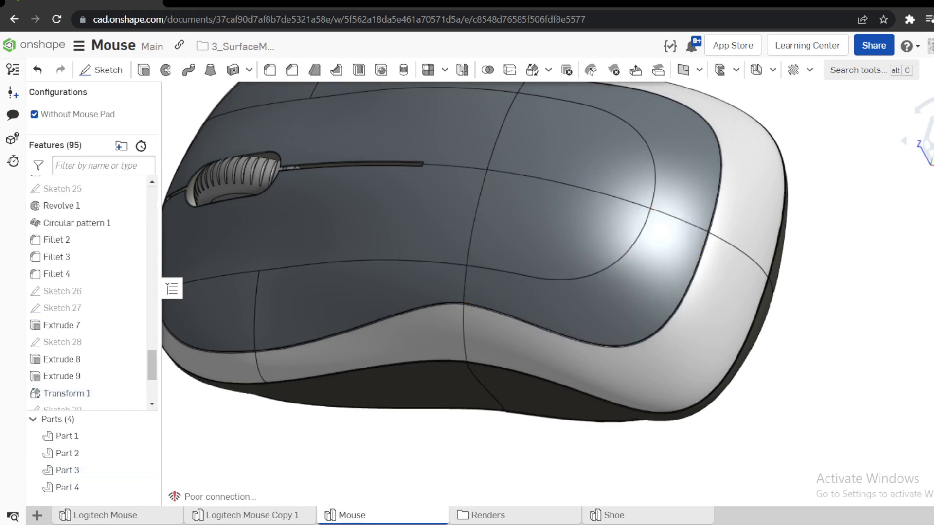
pyautogui.click(120, 515)
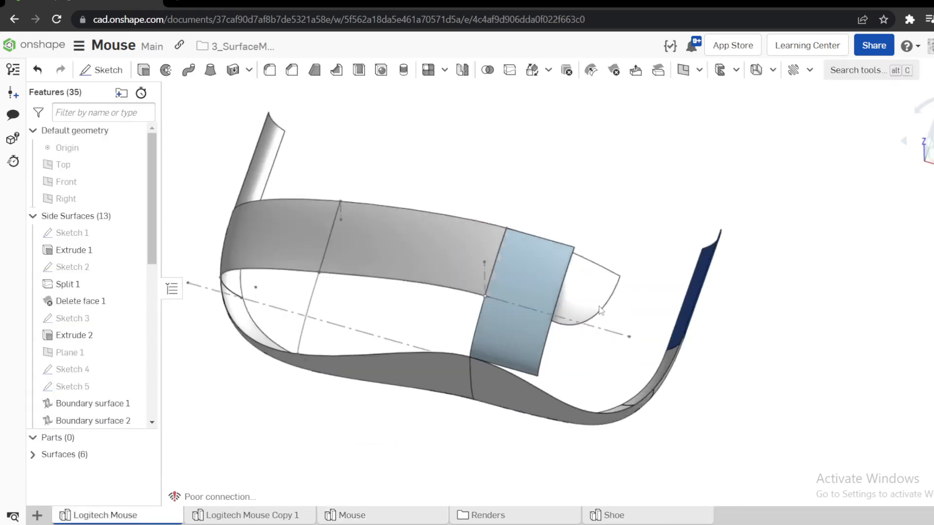
# Rename Sketch 8 to "Front Plane Sketch" and show it in the model.
pyautogui.moveTo(561, 272); pyautogui.dragTo(582, 295, button='right')
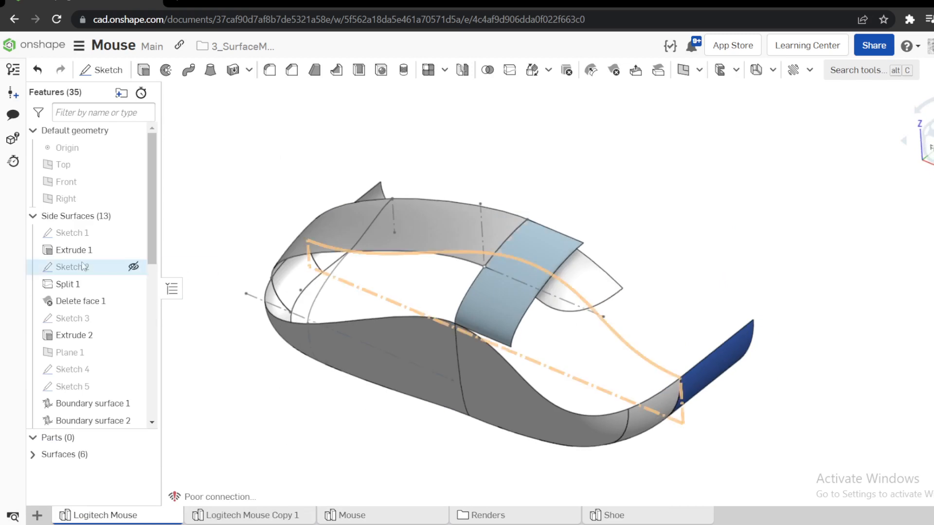
pyautogui.scroll(-5, 102, 329)
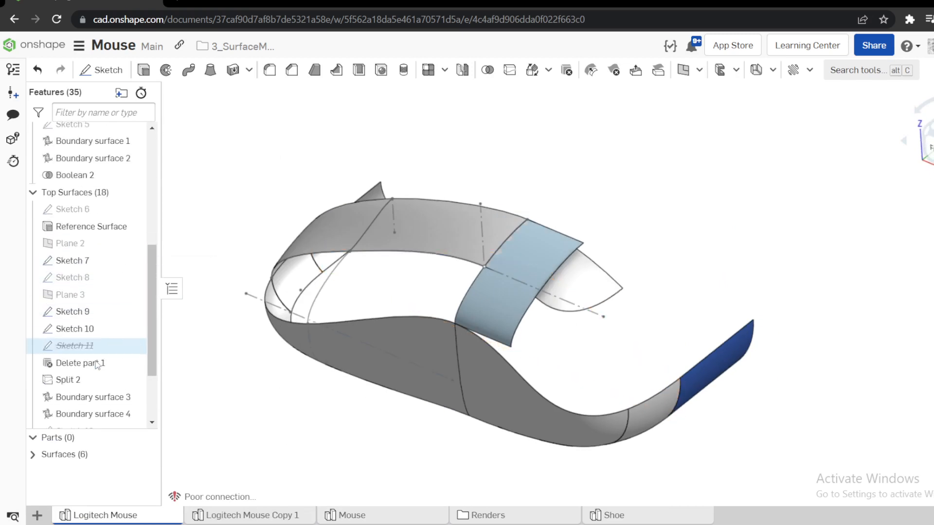
pyautogui.rightClick(86, 279)
pyautogui.click(139, 38)
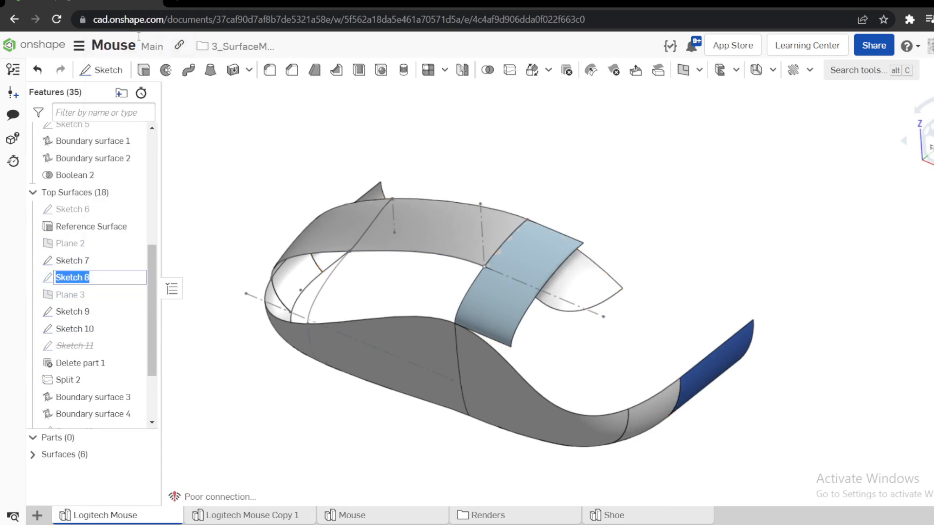
pyautogui.write('Front Plane')
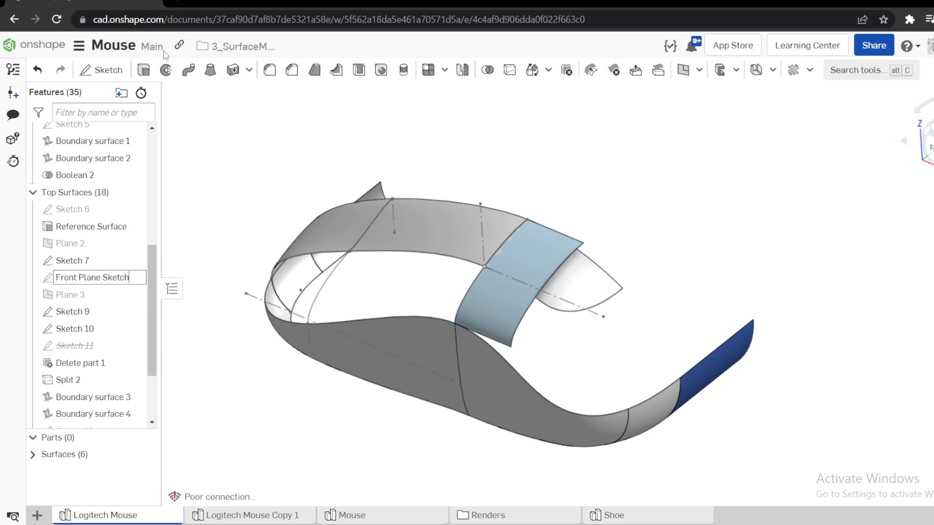
pyautogui.write(' Sketch')
pyautogui.press('Return')
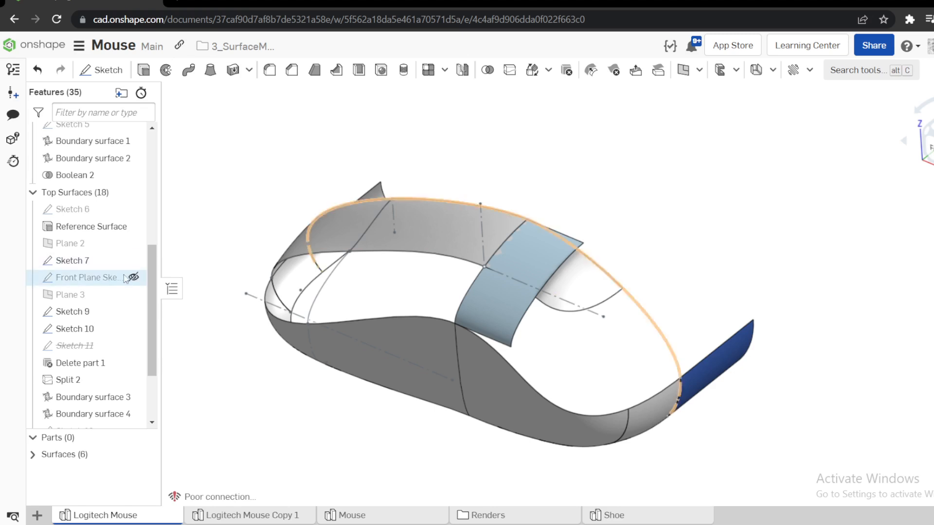
pyautogui.click(134, 278)
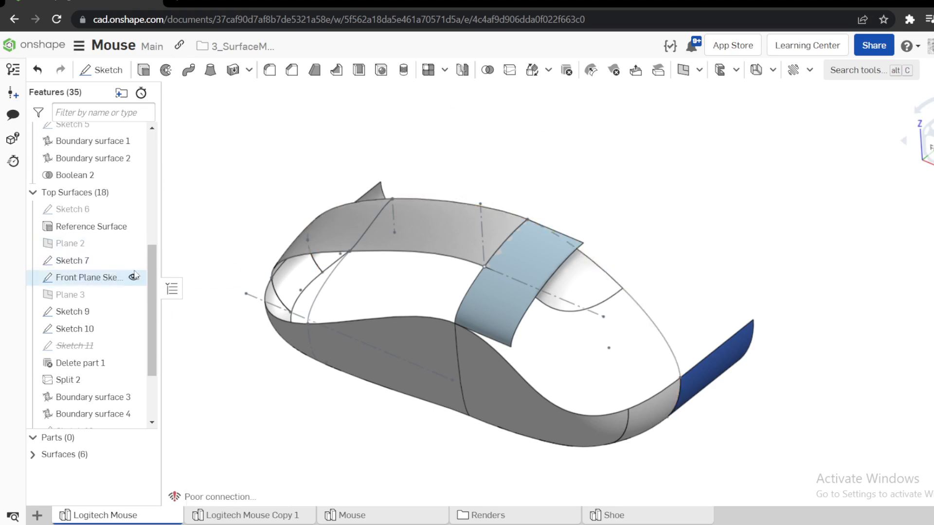
# Create a sketch on the Front plane, projecting the Front Plane Sketch curve from the reference surface down to the side surface, and accept it.
pyautogui.scroll(5, 152, 285)
pyautogui.click(83, 183)
pyautogui.press('s')
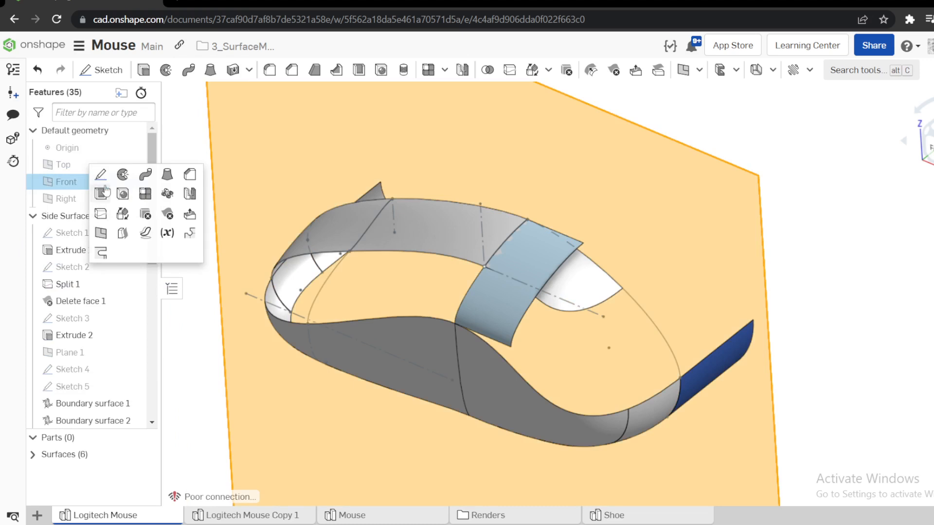
pyautogui.click(98, 177)
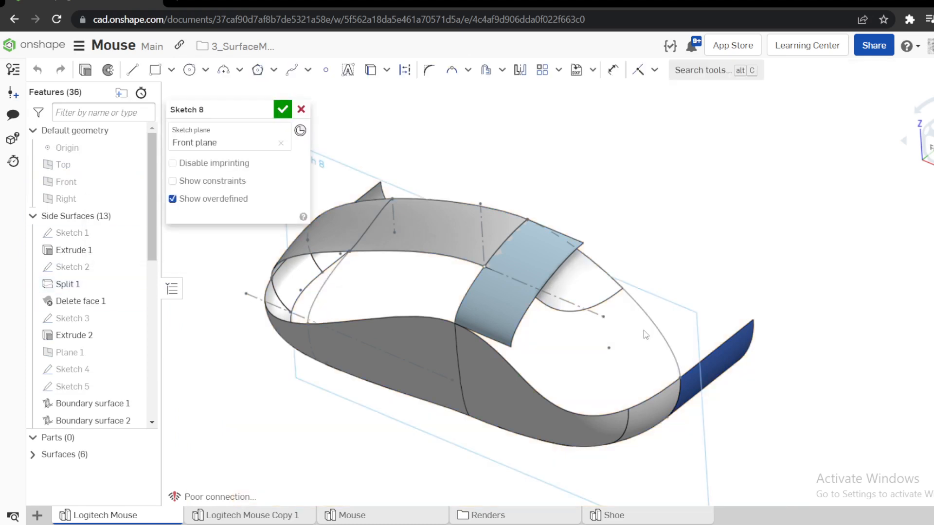
pyautogui.click(649, 315)
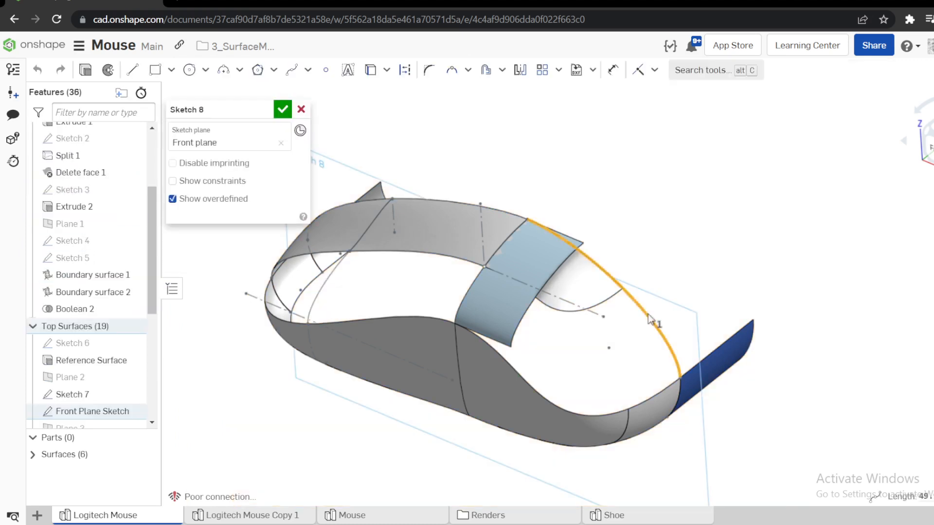
pyautogui.press('u')
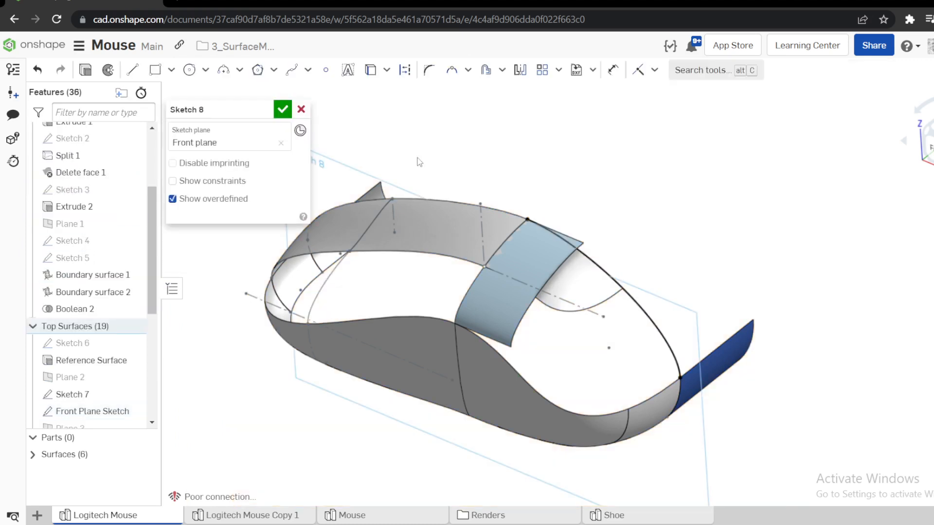
pyautogui.click(282, 110)
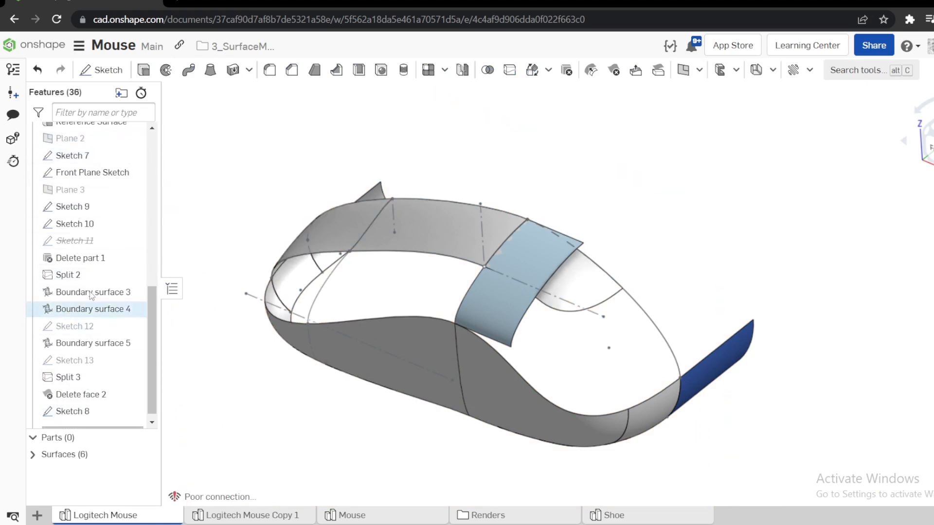
# Create a sketch on Plane 1, hiding the strip surface covering the area, showing Sketch 6 and projecting its cross-section curve, and accept it.
pyautogui.scroll(5, 88, 243)
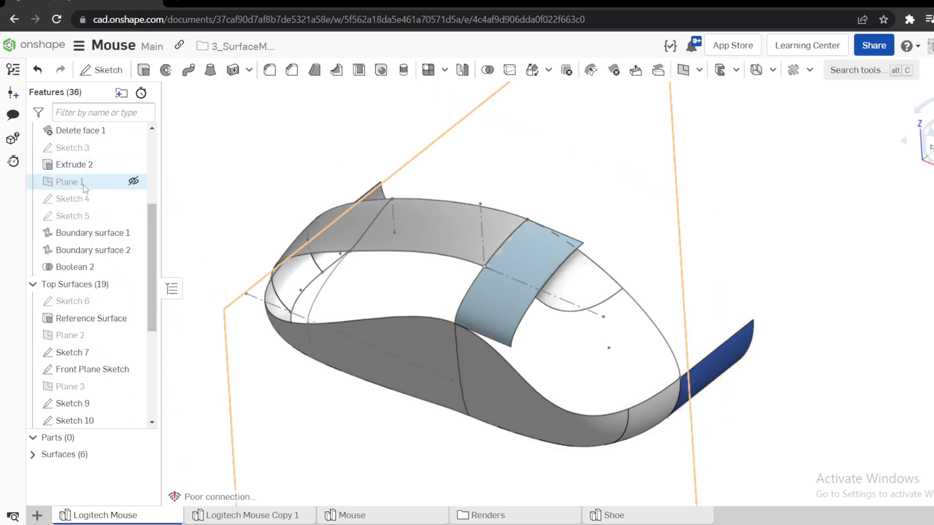
pyautogui.click(83, 185)
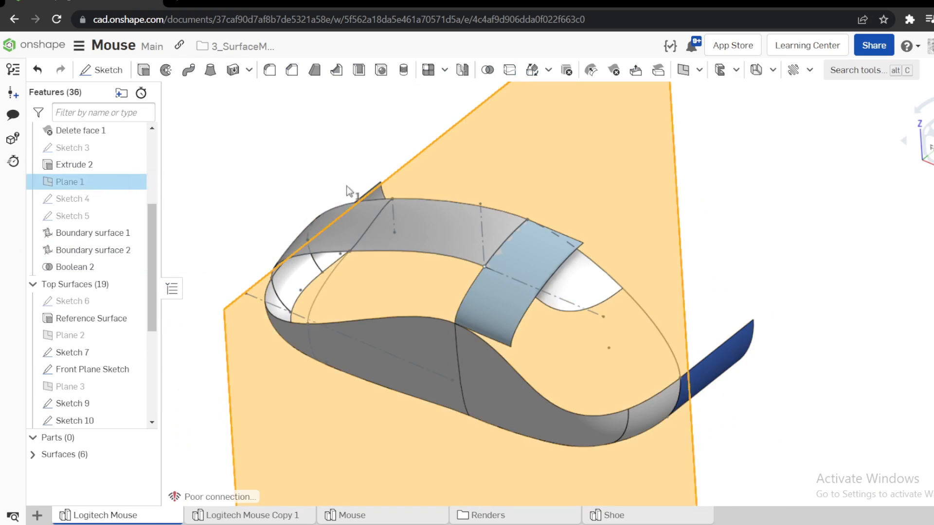
pyautogui.press('s')
pyautogui.click(417, 180)
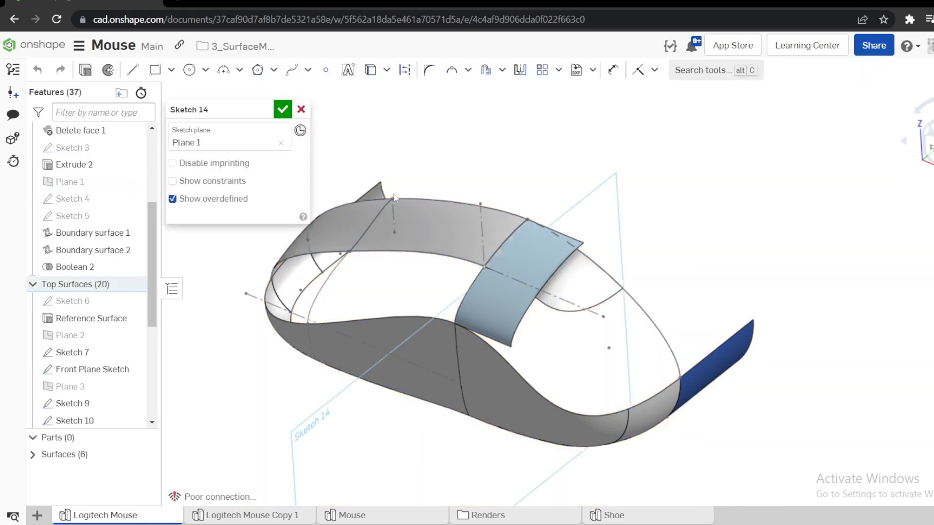
pyautogui.click(512, 292)
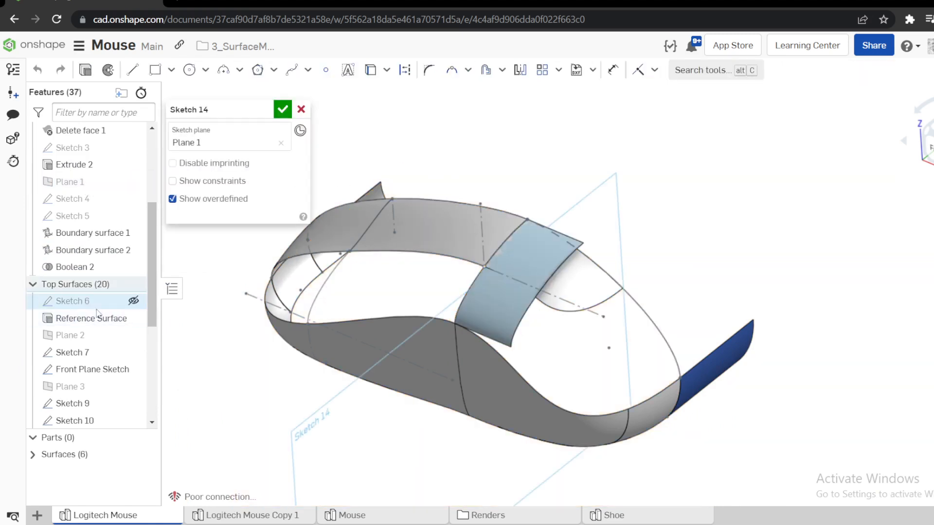
pyautogui.click(131, 302)
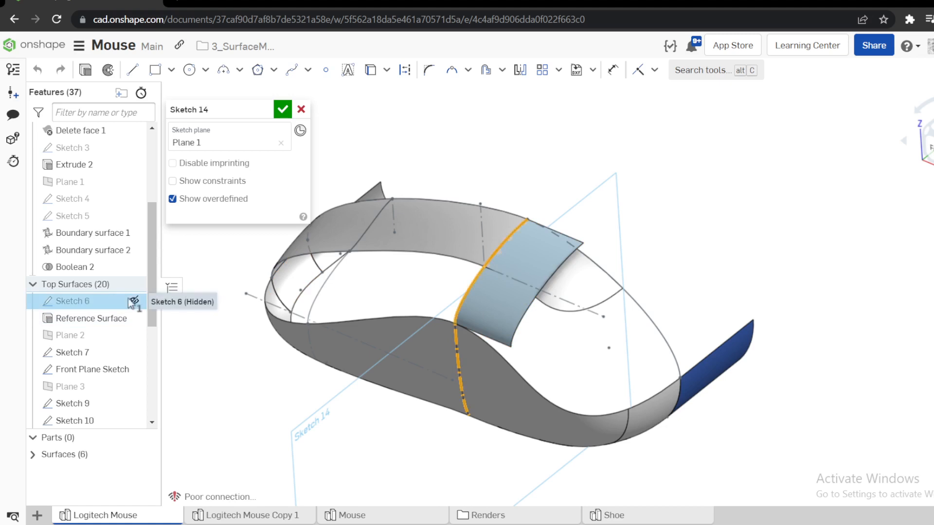
pyautogui.press('y')
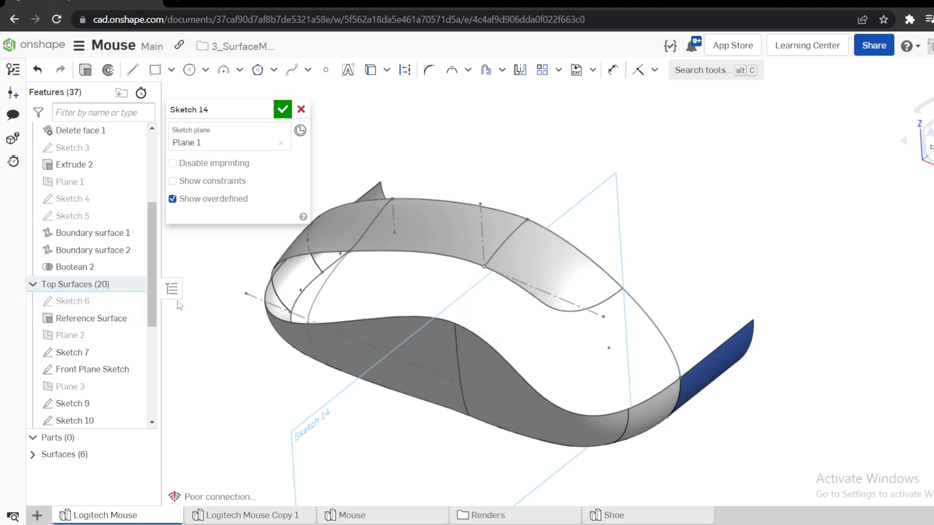
pyautogui.click(478, 281)
pyautogui.press('u')
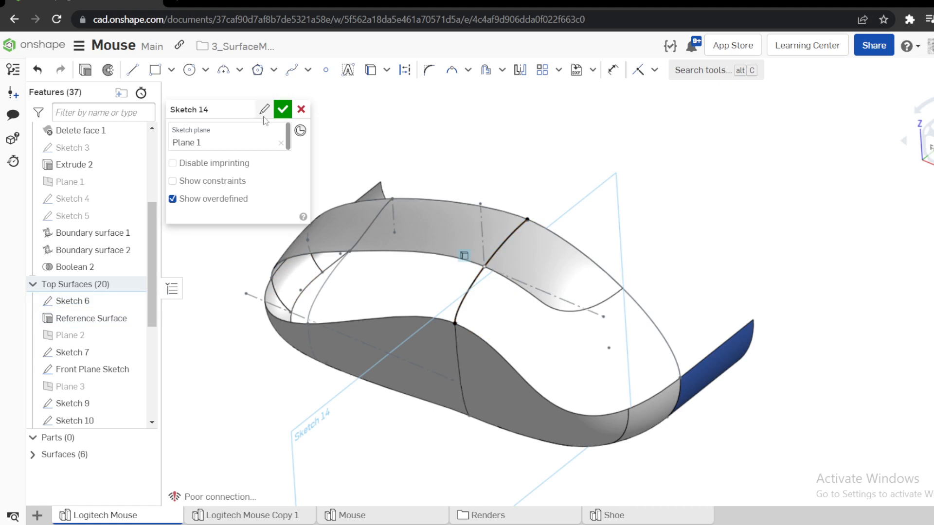
pyautogui.click(283, 110)
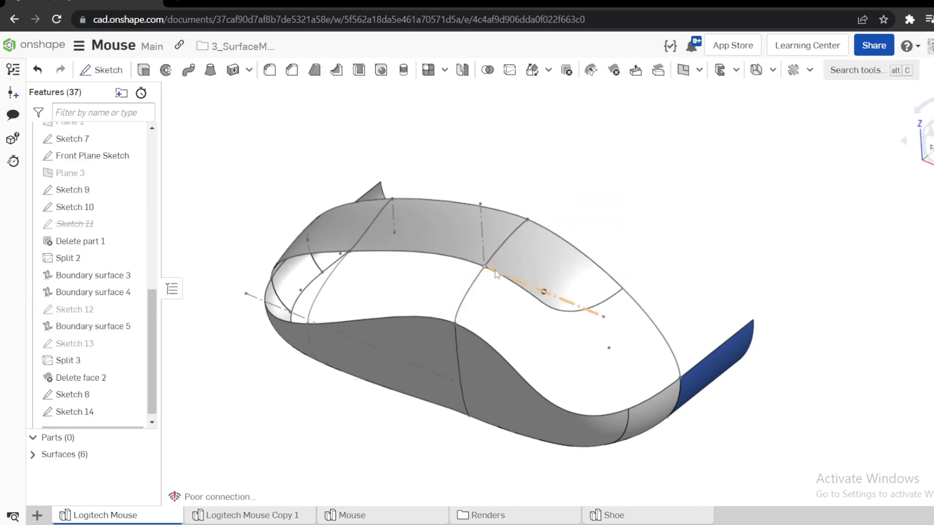
# Reopen Sketch 14 and split its projected curve at the lower corner vertex of the top surface.
pyautogui.scroll(3, 484, 269)
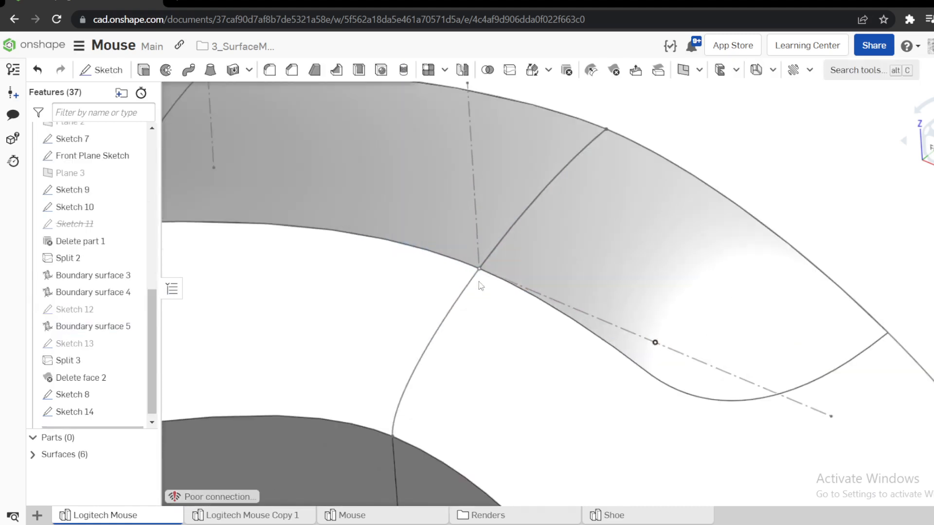
pyautogui.rightClick(95, 403)
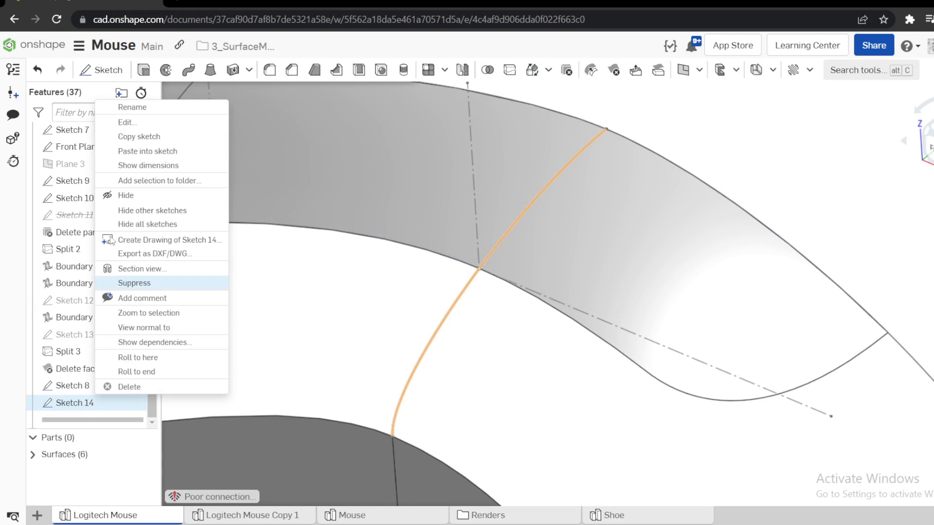
pyautogui.click(128, 122)
pyautogui.scroll(-3, 559, 266)
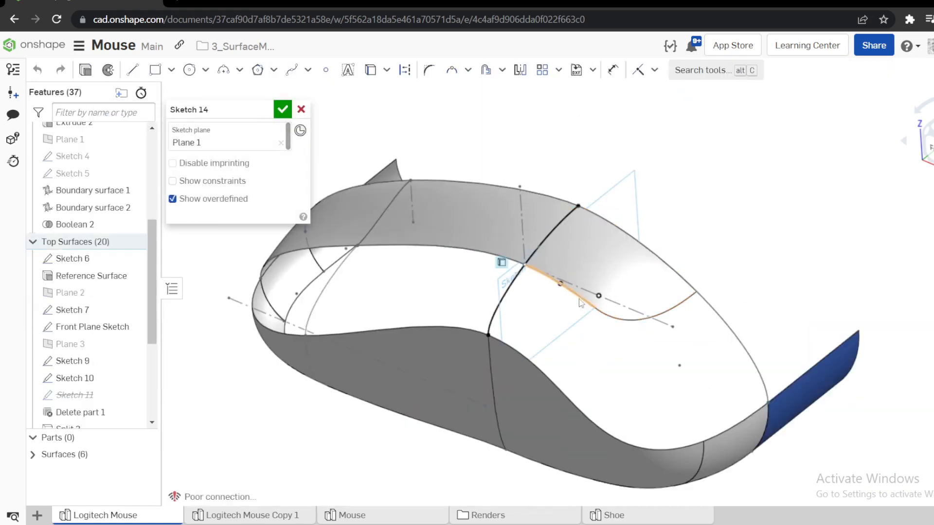
pyautogui.scroll(3, 501, 263)
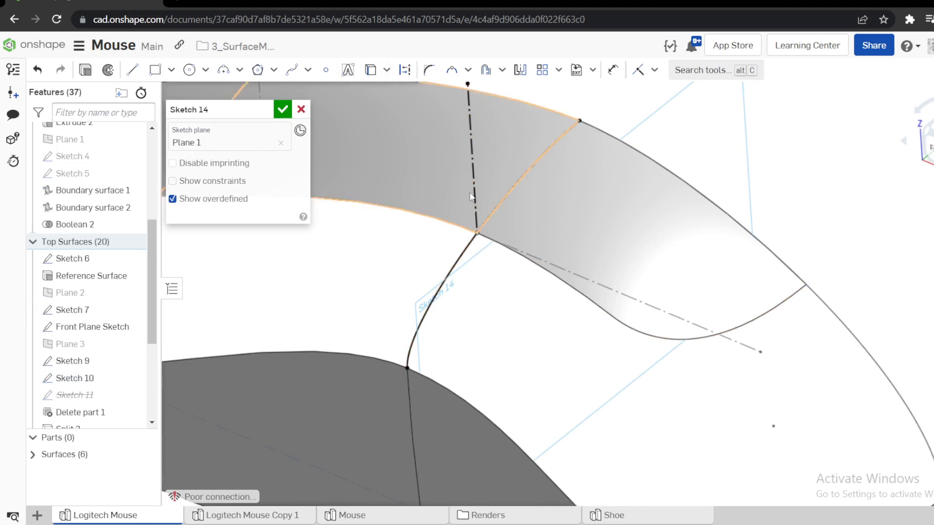
pyautogui.hotkey('ctrl', 'z')
pyautogui.scroll(6, 488, 239)
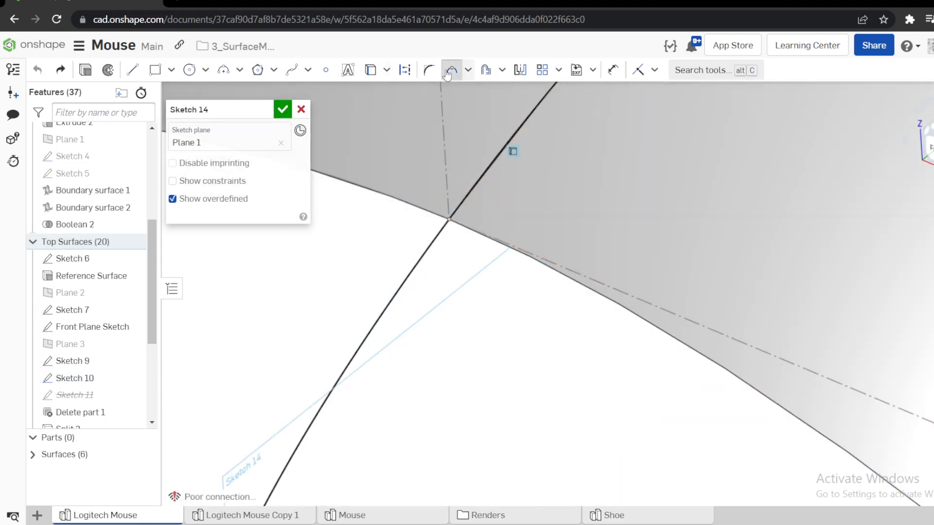
pyautogui.click(451, 70)
pyautogui.click(448, 218)
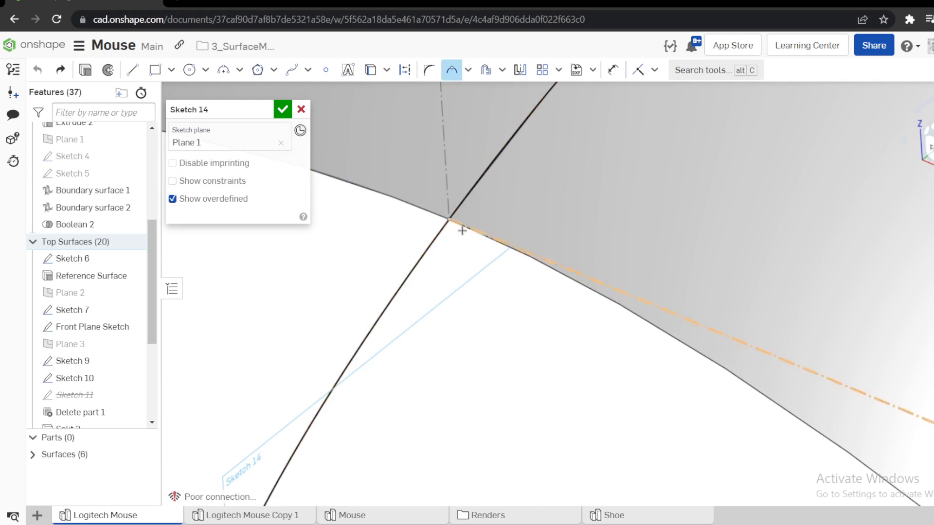
pyautogui.scroll(5, 463, 197)
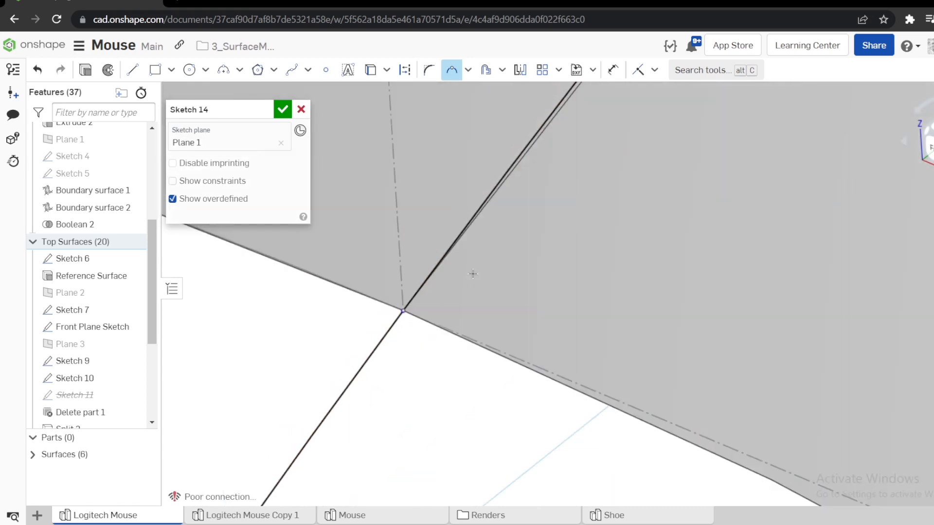
# Delete the upper segment of the split curve in Sketch 14, keeping the part down to the side surface, and accept the sketch.
pyautogui.scroll(-3, 473, 274)
pyautogui.press('Escape')
pyautogui.click(481, 230)
pyautogui.press('Delete')
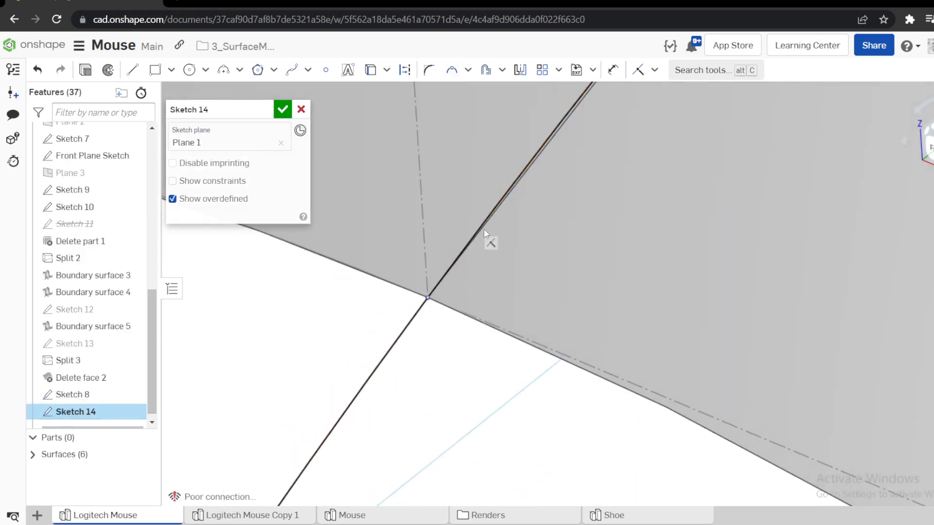
pyautogui.scroll(-8, 484, 229)
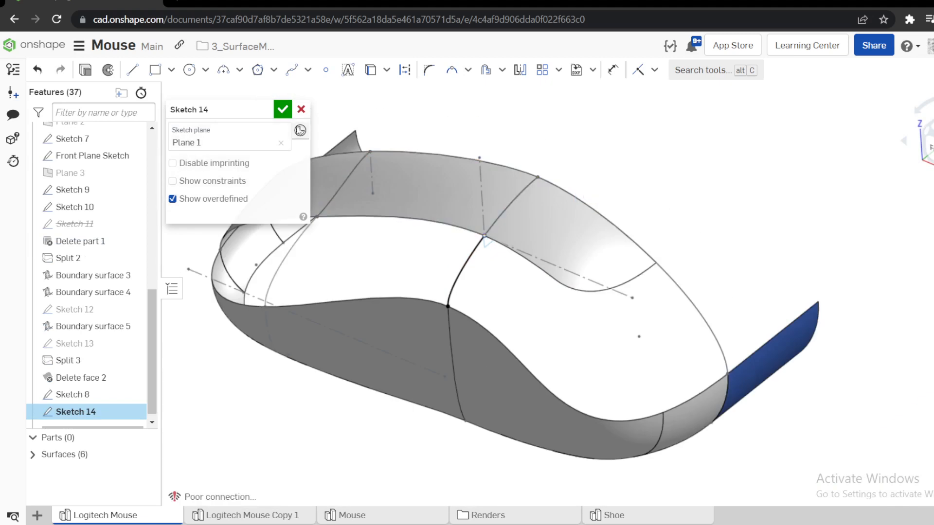
pyautogui.click(281, 109)
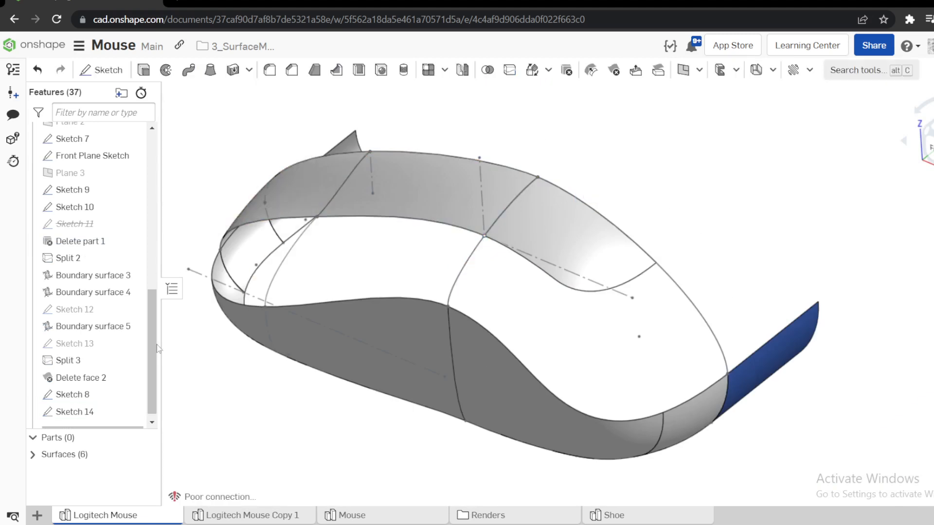
# Reopen Sketch 8 and split its projected curve near the end edge of the top surface.
pyautogui.rightClick(89, 384)
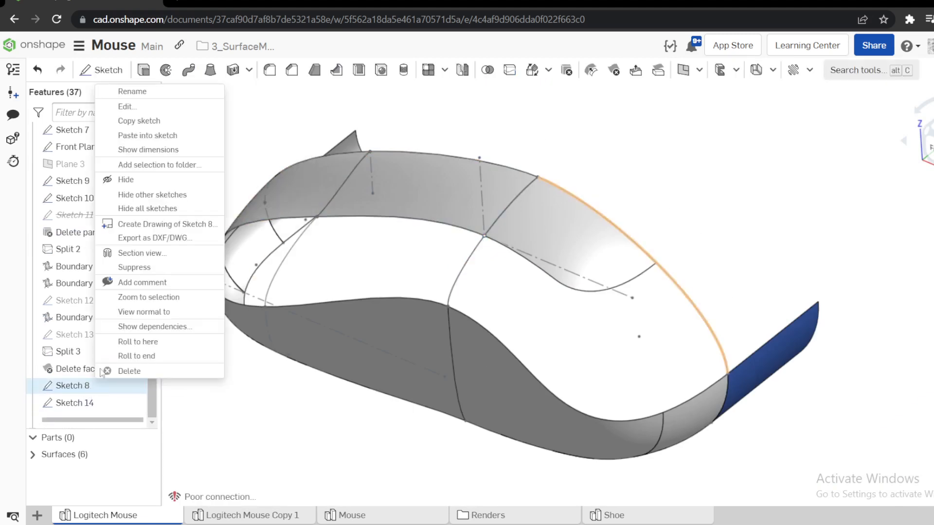
pyautogui.click(145, 108)
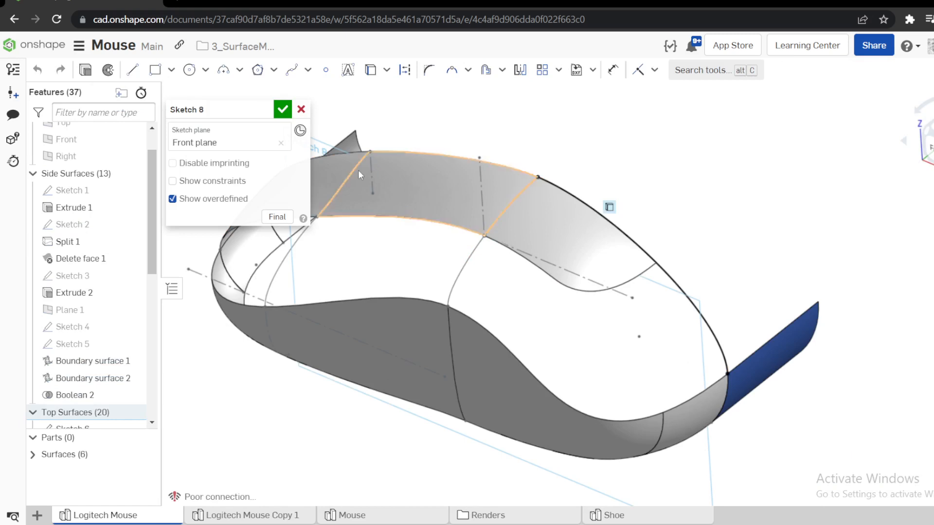
pyautogui.click(452, 70)
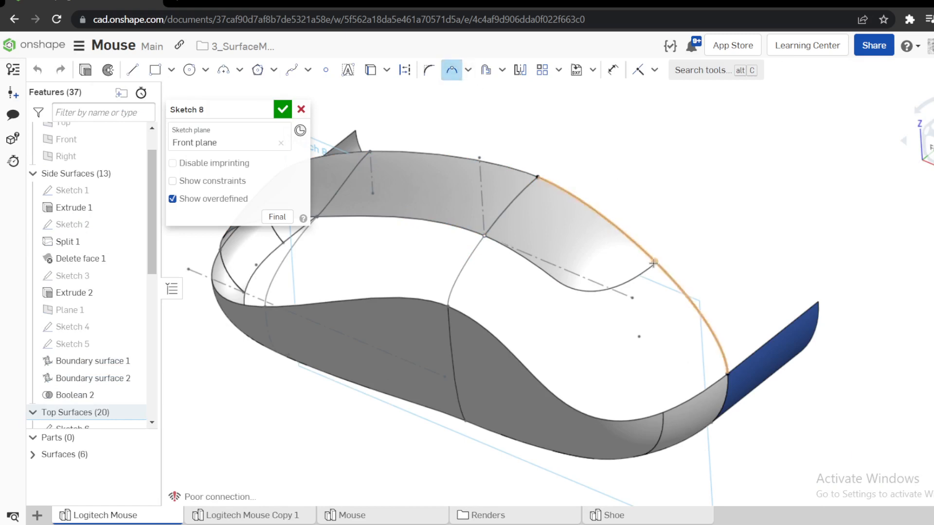
pyautogui.scroll(10, 676, 256)
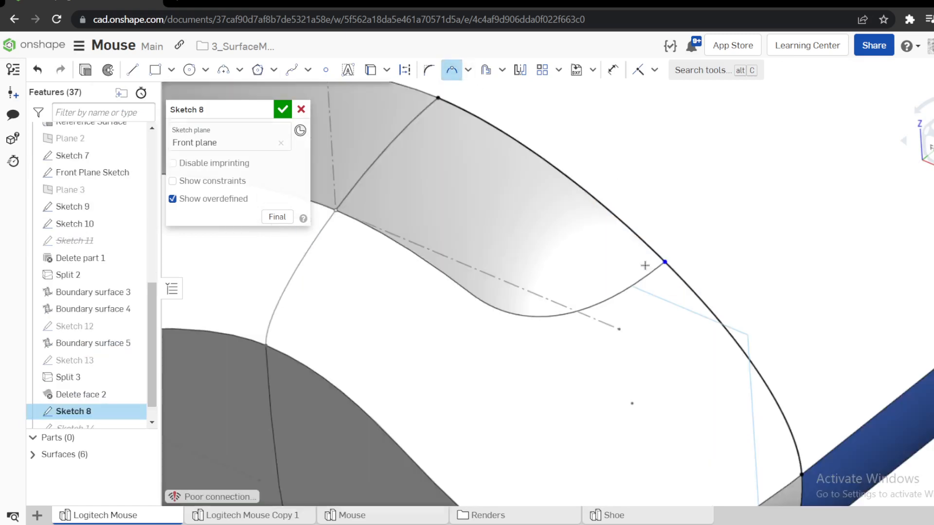
pyautogui.press('Escape')
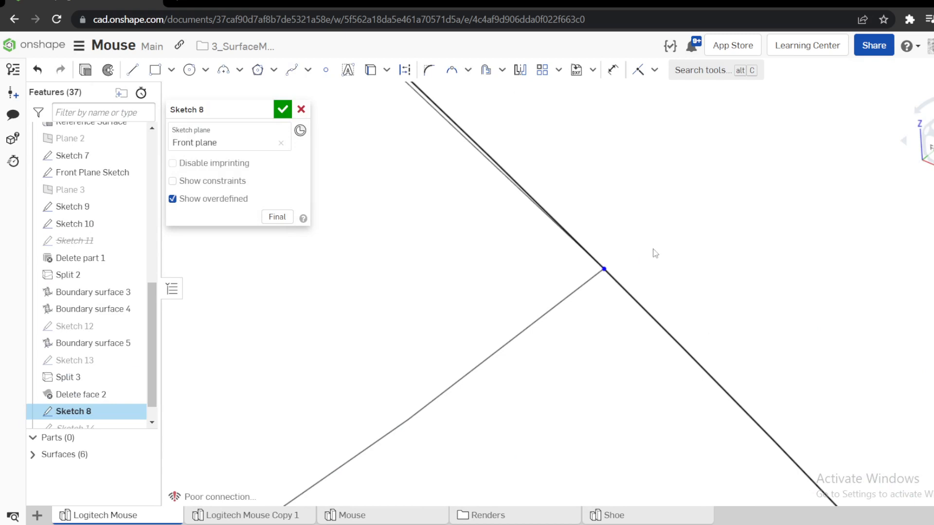
# Make the split point coincident with the top surface's end edge, remove the upper curve segment, and accept Sketch 8.
pyautogui.click(593, 281)
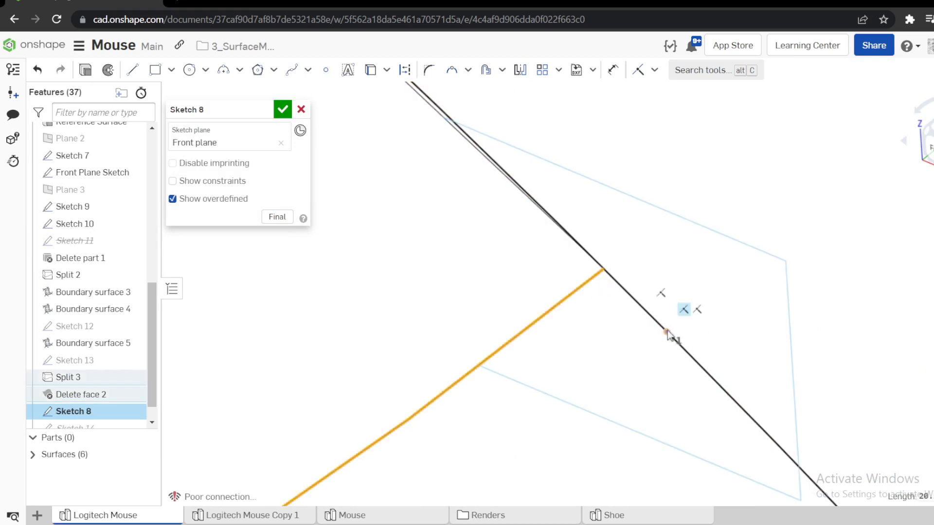
pyautogui.click(667, 332)
pyautogui.press('i')
pyautogui.scroll(-10, 638, 279)
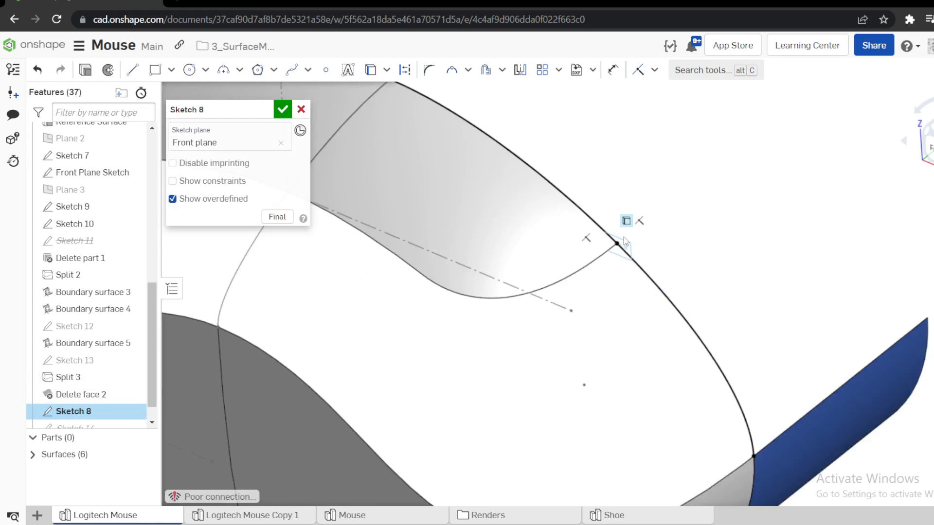
pyautogui.scroll(-5, 624, 237)
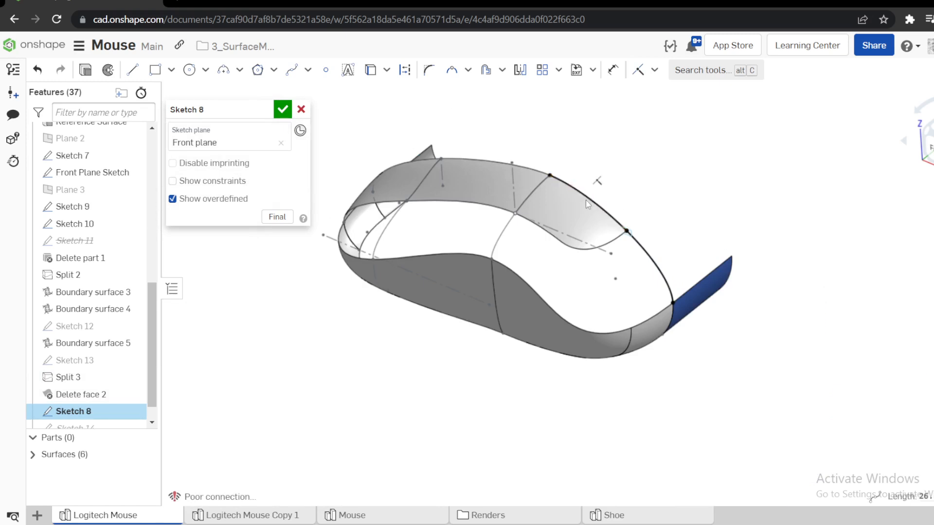
pyautogui.click(282, 110)
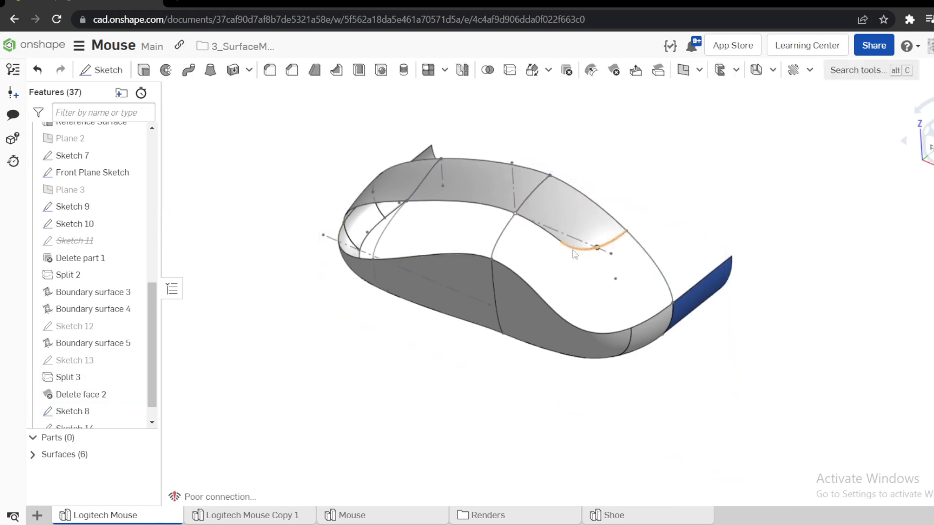
# Start a new boundary surface using the Sketch 14 and Sketch 8 curves as its U profiles.
pyautogui.click(33, 455)
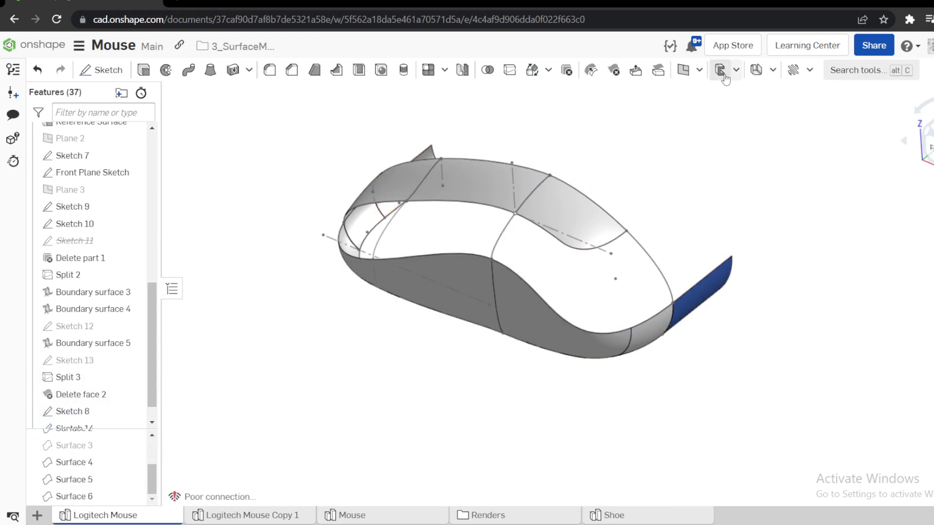
pyautogui.click(699, 70)
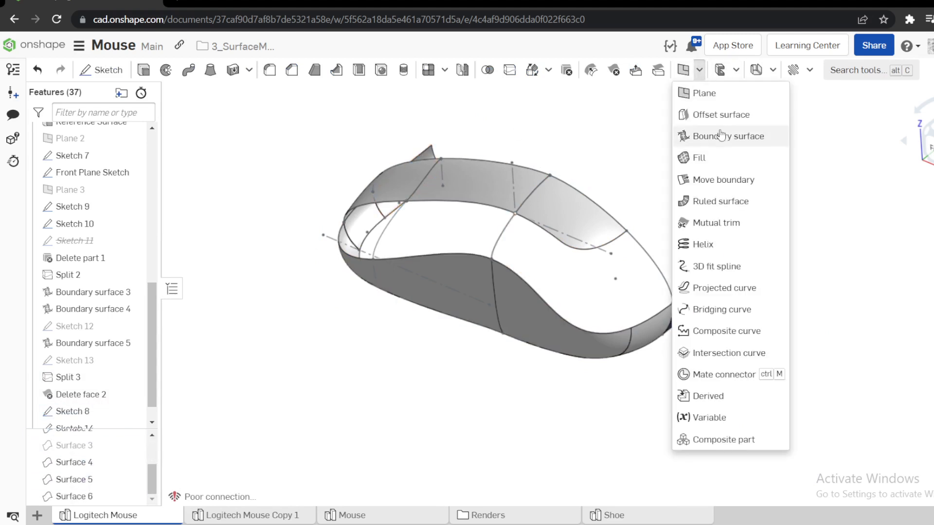
pyautogui.click(708, 99)
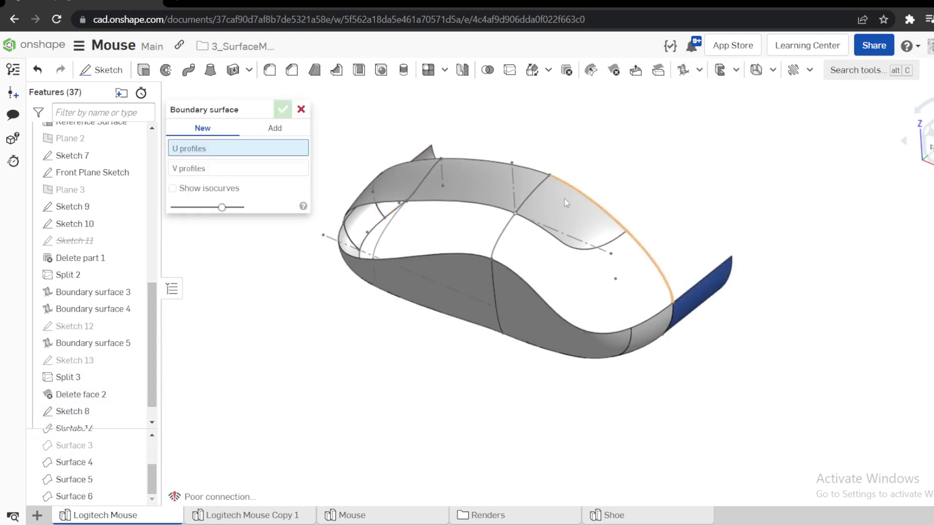
pyautogui.click(499, 242)
pyautogui.click(649, 263)
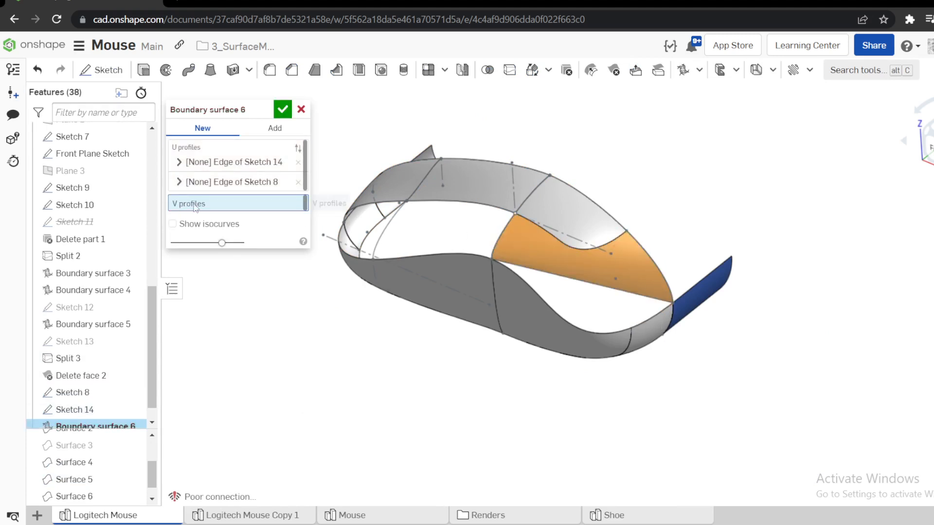
# Try to combine the two upper side-surface edges into one V profile, and remove that profile from the boundary surface.
pyautogui.click(513, 272)
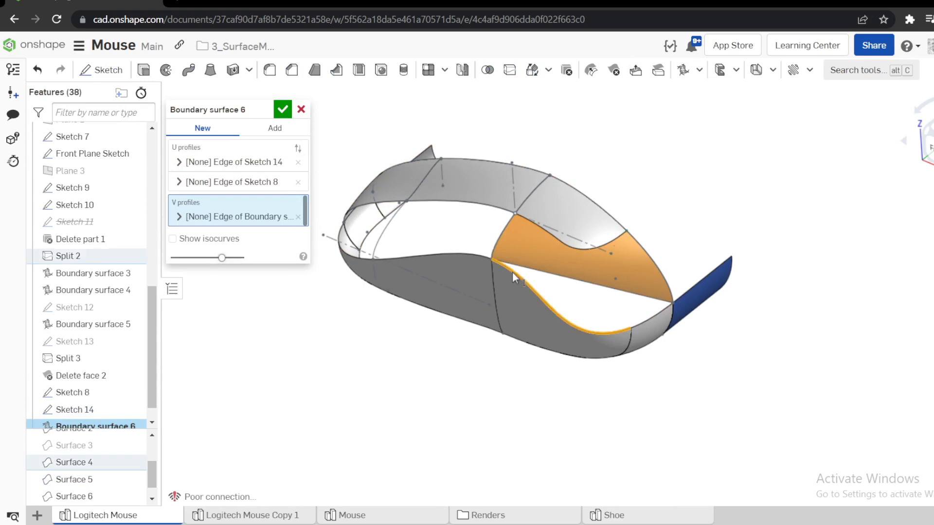
pyautogui.click(180, 219)
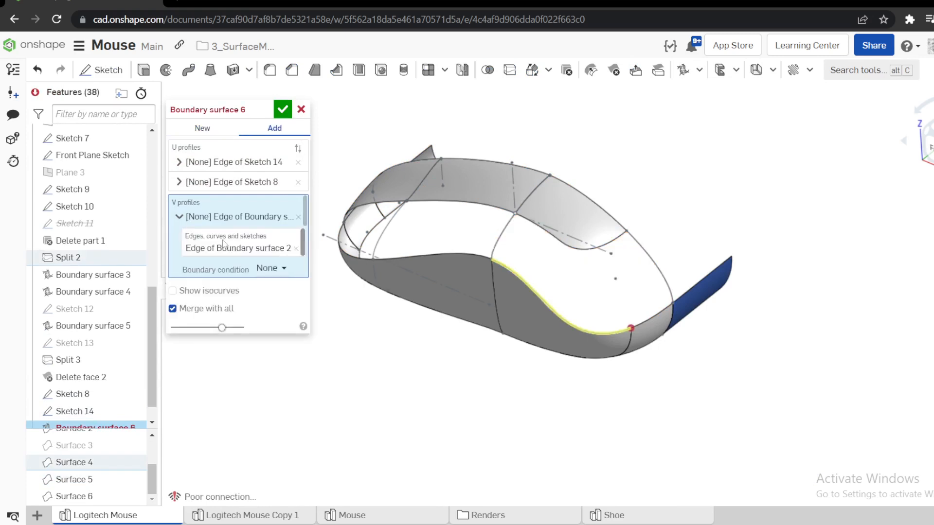
pyautogui.click(243, 249)
pyautogui.click(646, 322)
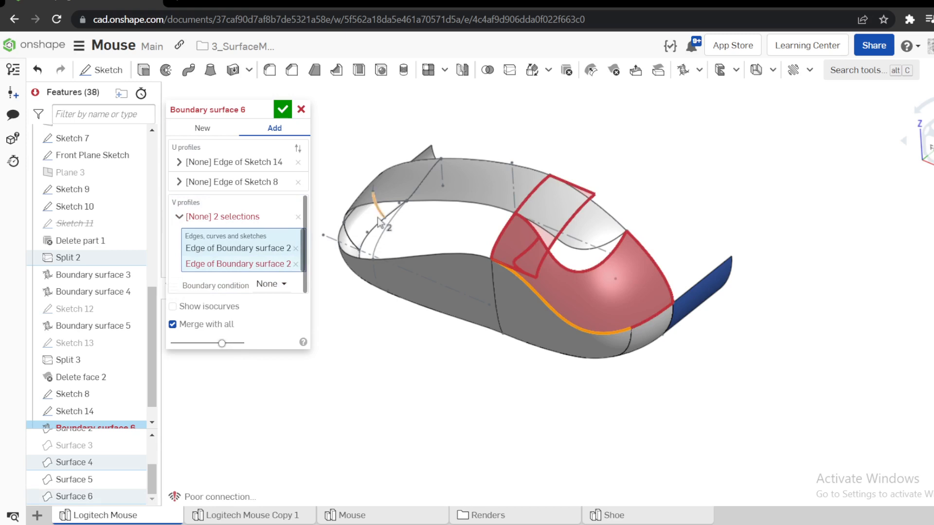
pyautogui.click(298, 217)
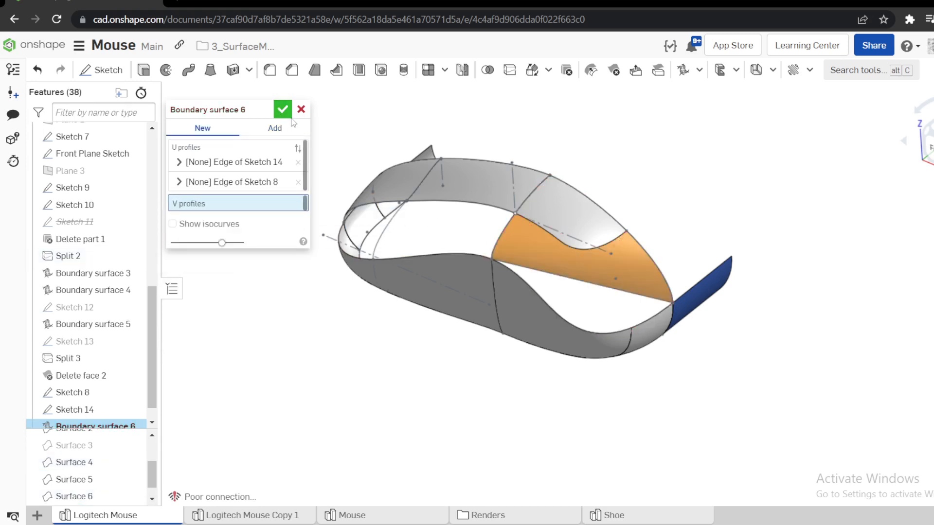
# Remove both U profiles and cancel the boundary surface.
pyautogui.click(298, 162)
pyautogui.click(298, 162)
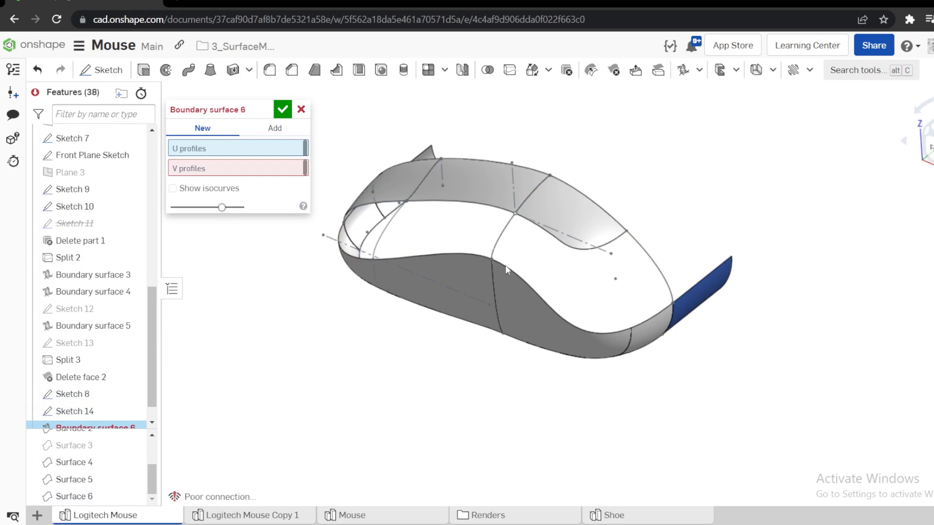
pyautogui.moveTo(672, 322)
pyautogui.mouseDown(button='right')
pyautogui.moveTo(658, 310)
pyautogui.moveTo(667, 317)
pyautogui.mouseUp(button='right')
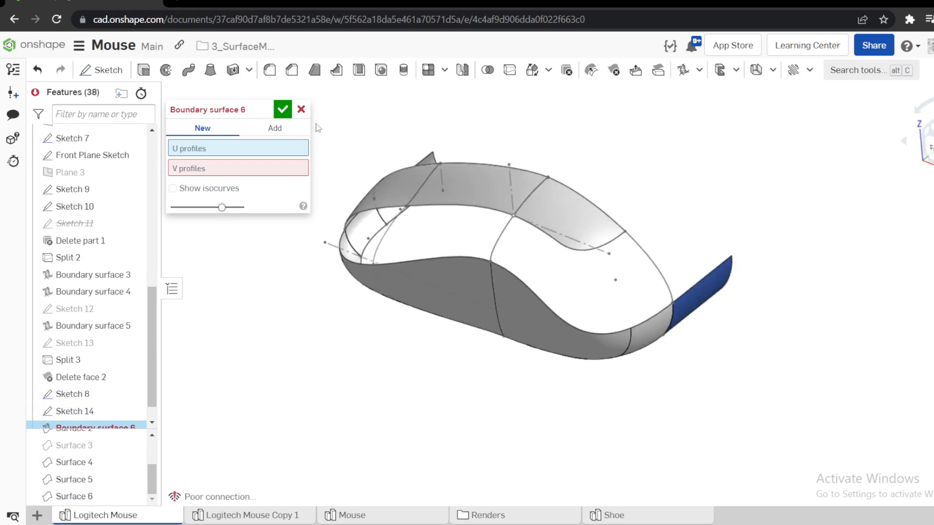
pyautogui.click(301, 110)
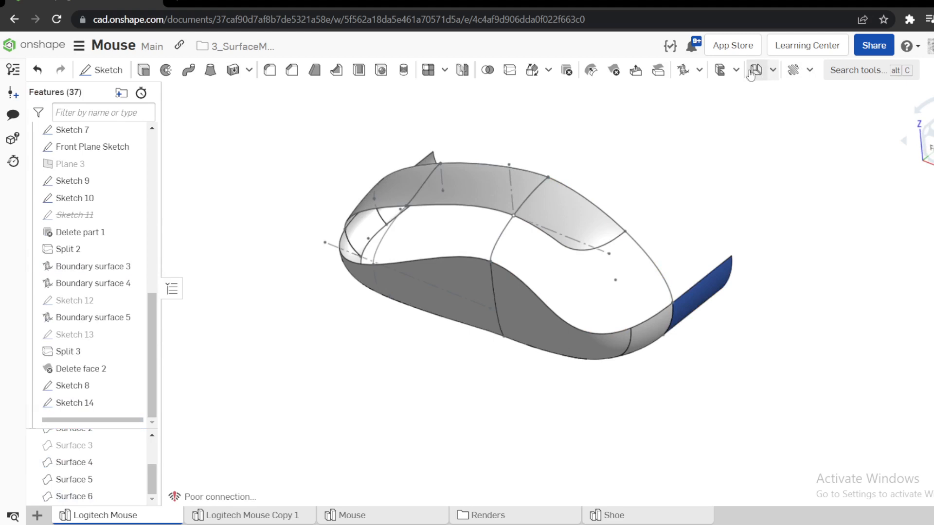
# Create a composite curve from the two upper edges of the side surface at the mouse's end.
pyautogui.click(699, 69)
pyautogui.click(705, 333)
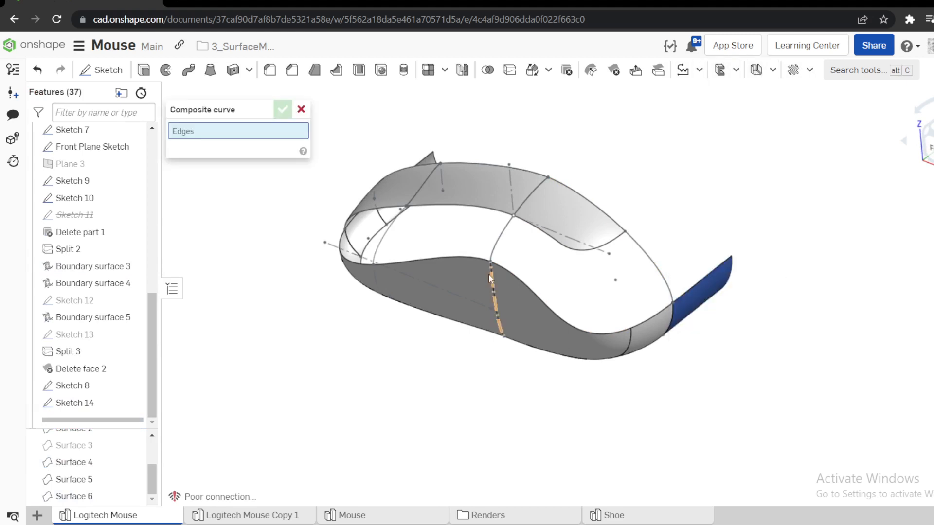
pyautogui.click(504, 269)
pyautogui.click(636, 322)
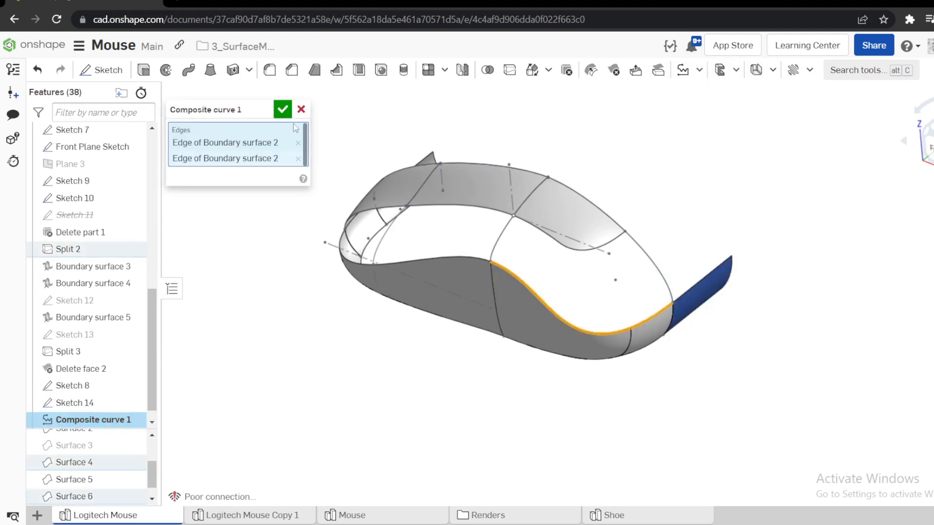
pyautogui.click(282, 109)
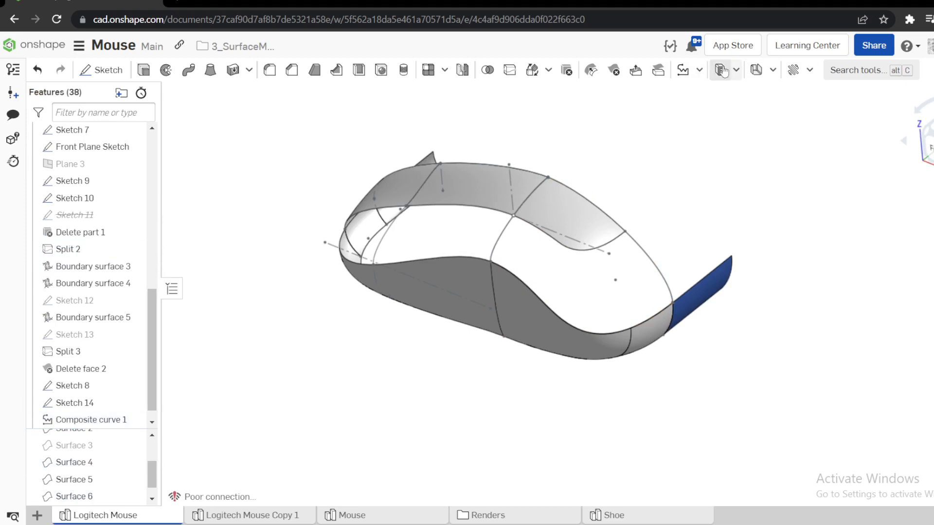
# Delete the composite curve from the feature history.
pyautogui.click(699, 70)
pyautogui.click(739, 134)
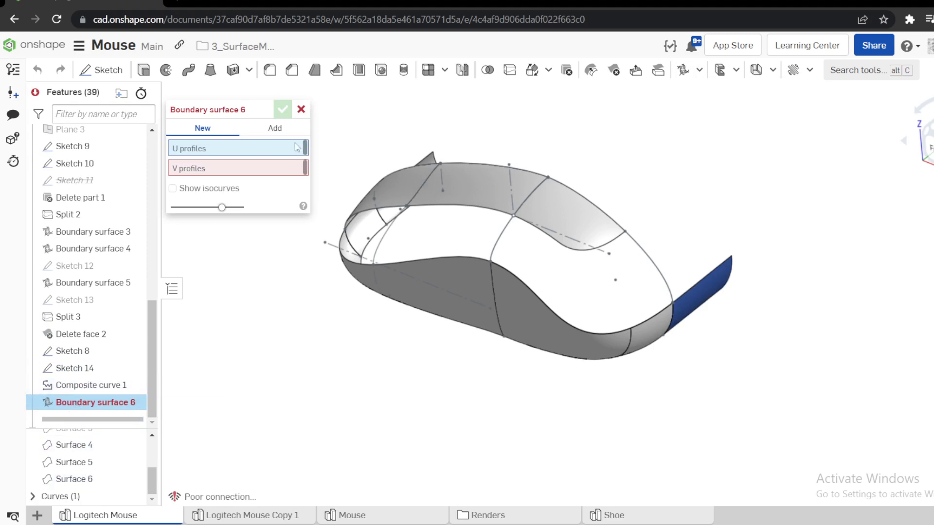
pyautogui.click(301, 109)
pyautogui.rightClick(145, 403)
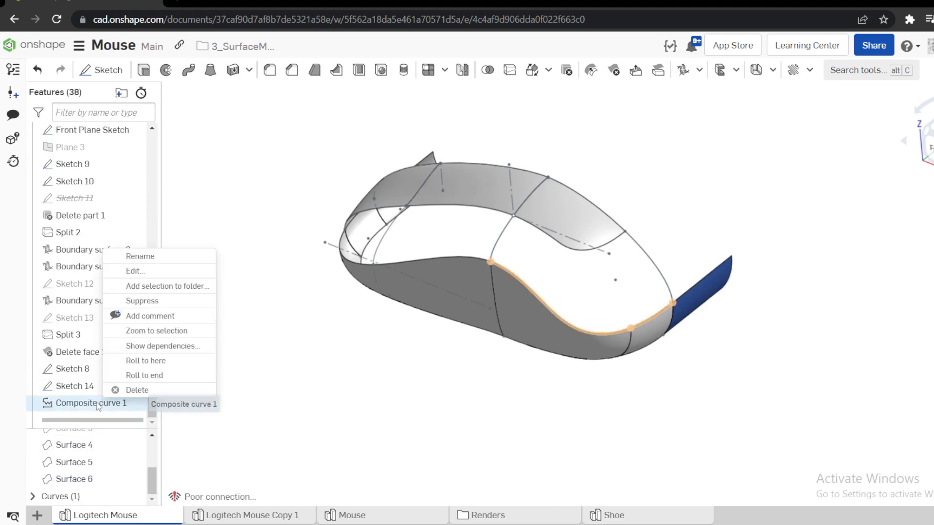
pyautogui.click(136, 389)
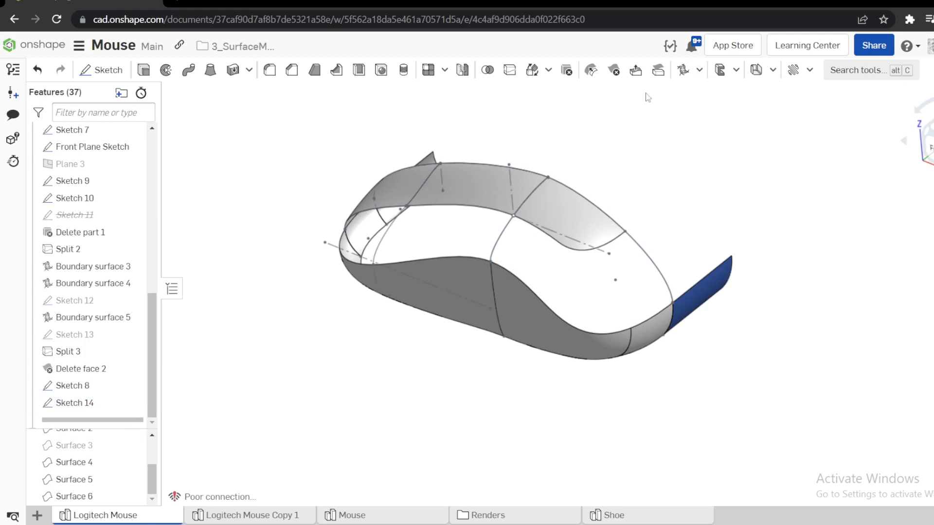
# Start a new boundary surface with the two upper side-surface edges combined as its first U profile.
pyautogui.click(684, 71)
pyautogui.click(518, 277)
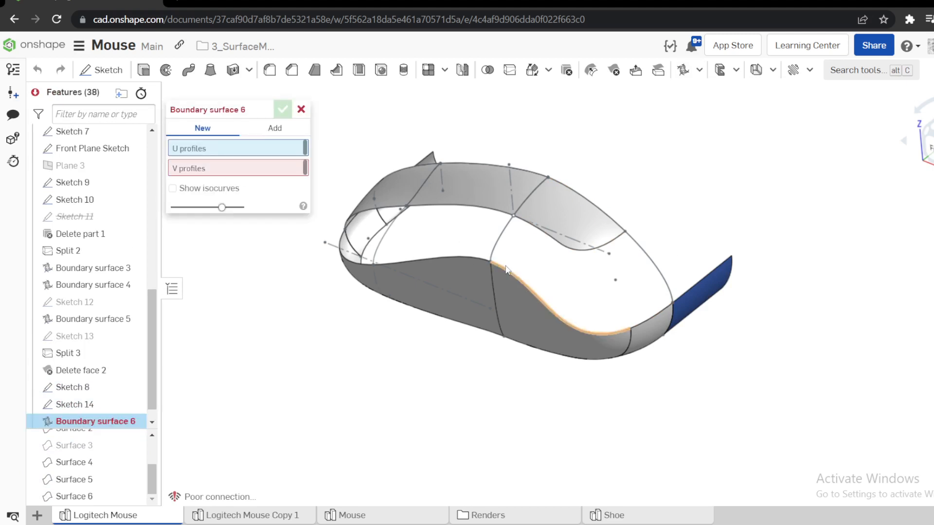
pyautogui.click(179, 162)
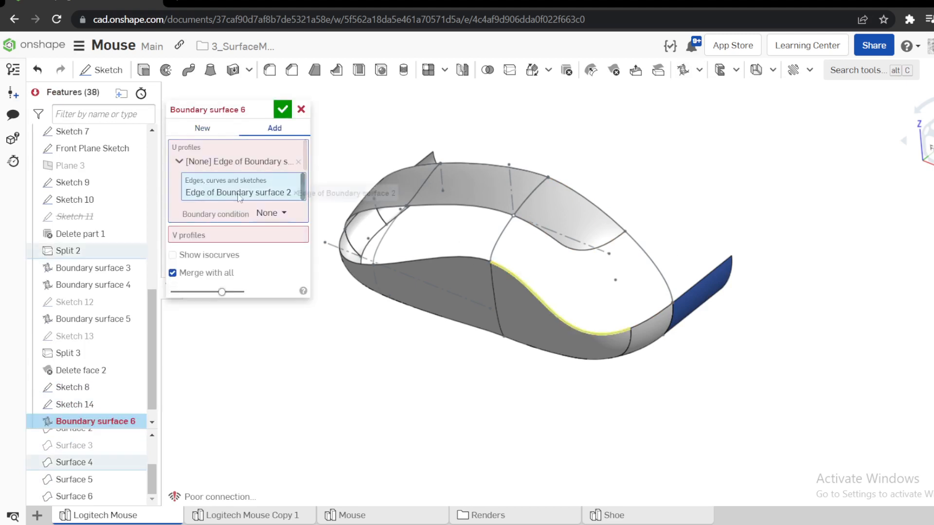
pyautogui.click(643, 323)
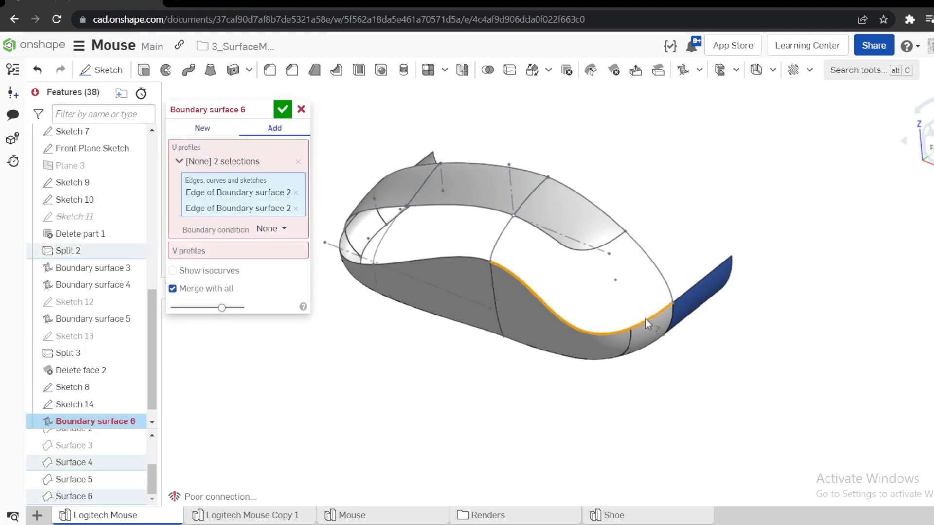
pyautogui.click(180, 162)
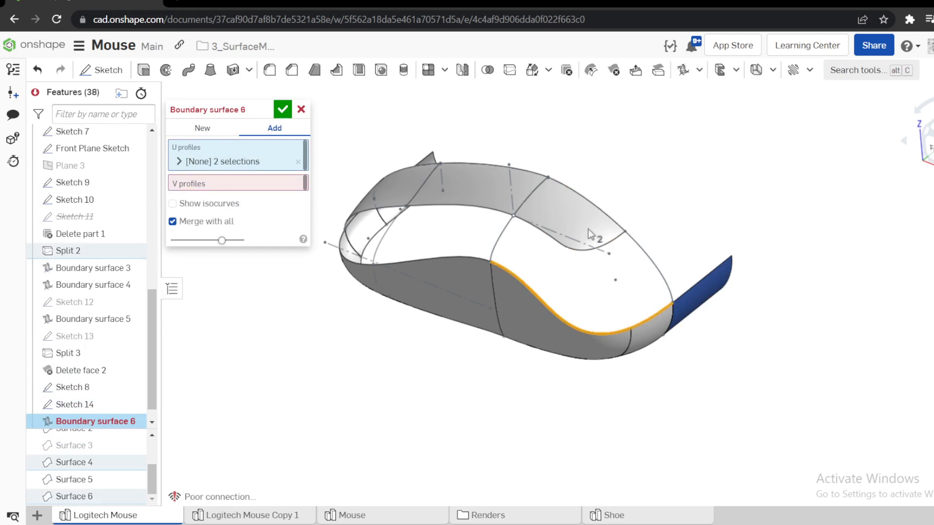
# Combine the Split 3 edge and the adjoining Boundary surface 5 edge of the top surface as the second U profile.
pyautogui.click(619, 242)
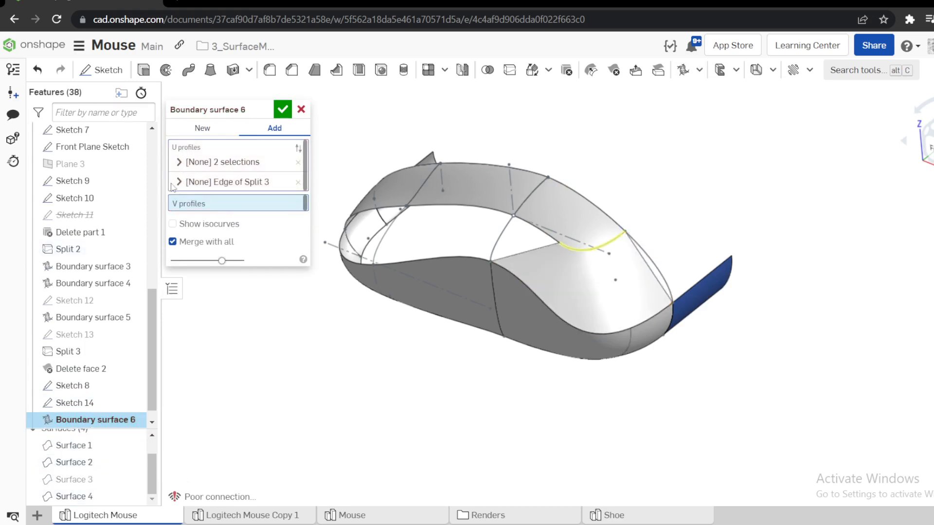
pyautogui.click(180, 183)
pyautogui.click(227, 217)
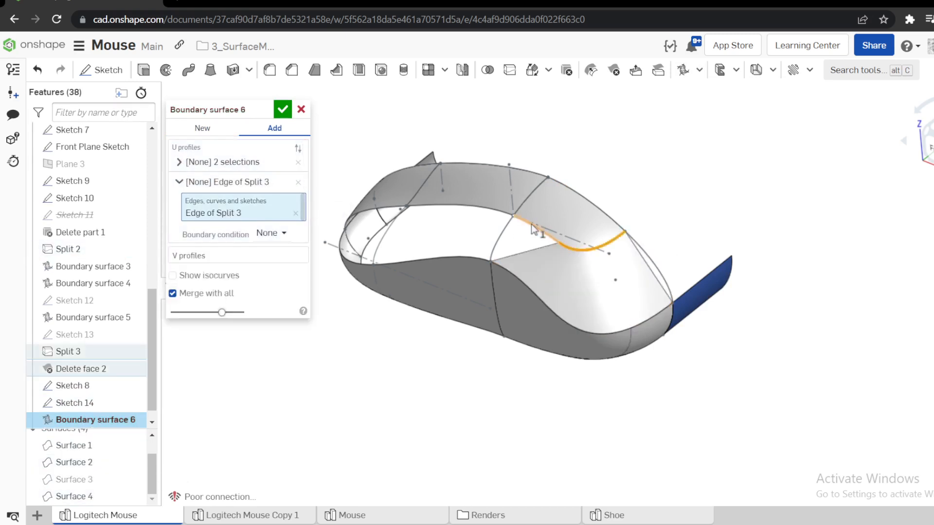
pyautogui.click(536, 234)
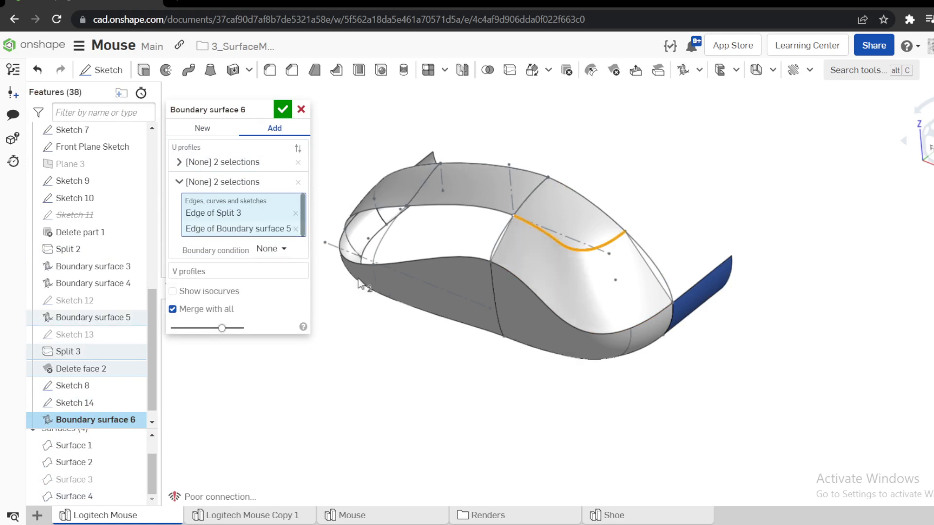
pyautogui.click(179, 182)
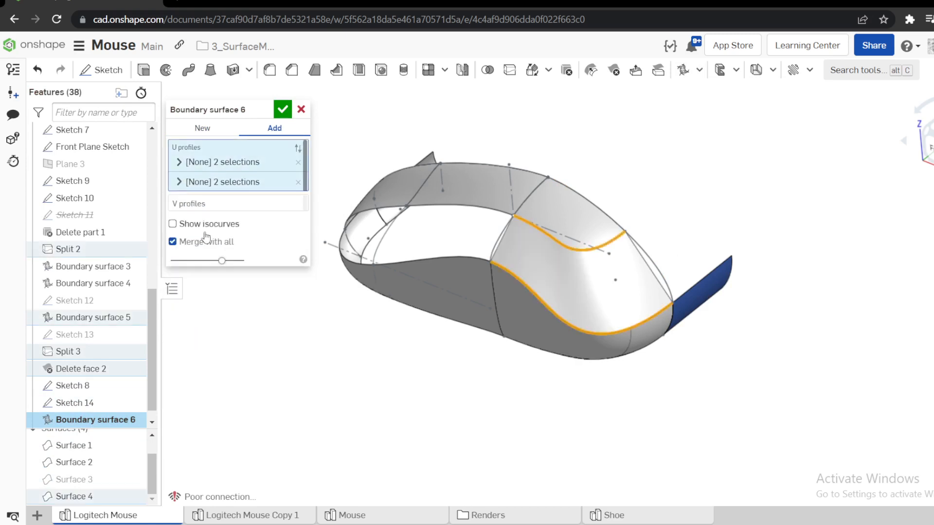
# Use the Sketch 8 curve instead of the Sketch 14 curve as the V profile, and accept the boundary surface.
pyautogui.click(199, 209)
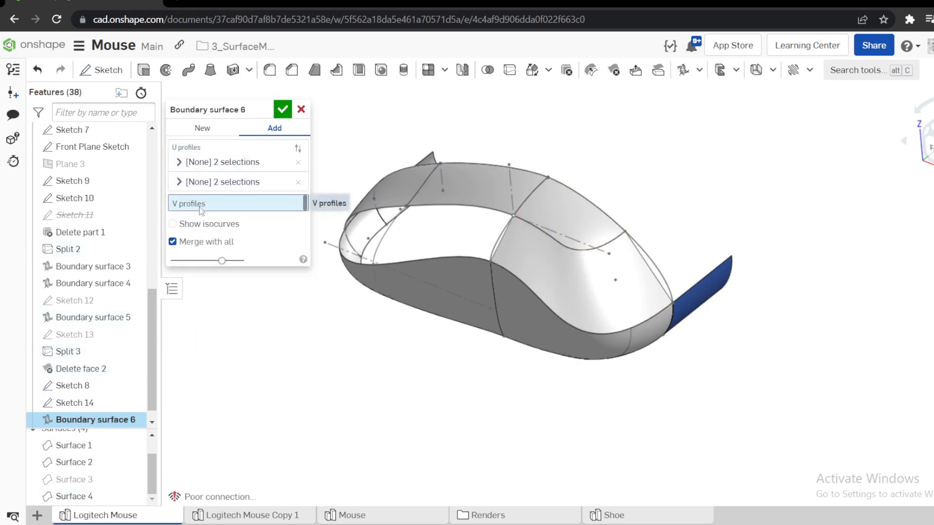
pyautogui.click(493, 243)
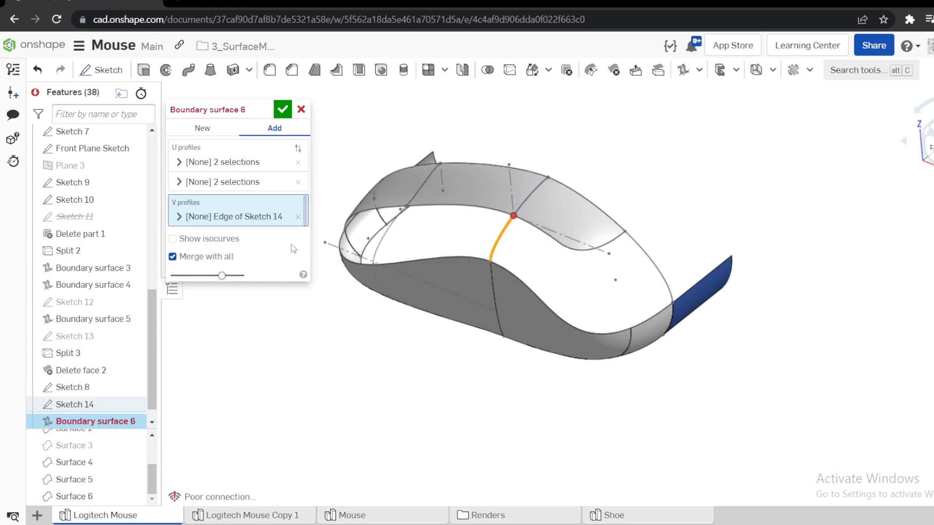
pyautogui.click(298, 217)
pyautogui.click(643, 258)
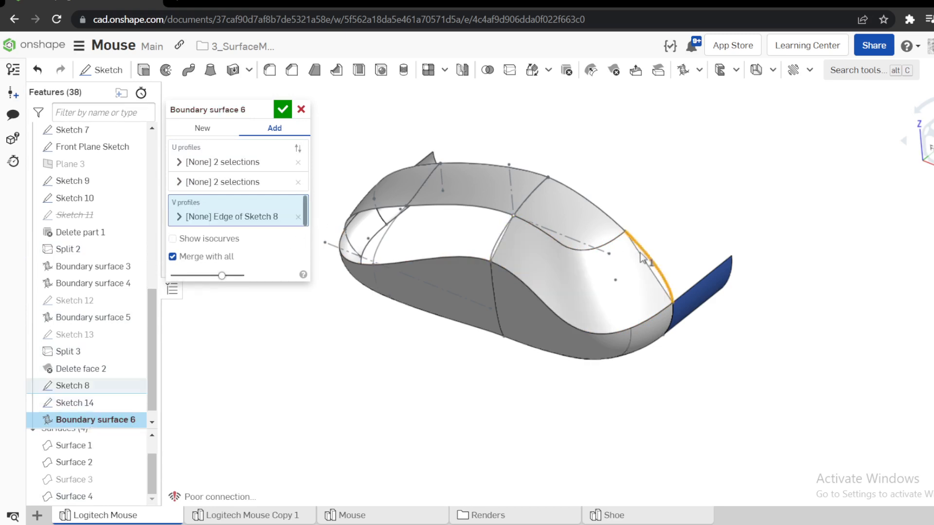
pyautogui.scroll(4, 628, 256)
pyautogui.moveTo(628, 257); pyautogui.dragTo(677, 246, button='right')
pyautogui.click(285, 112)
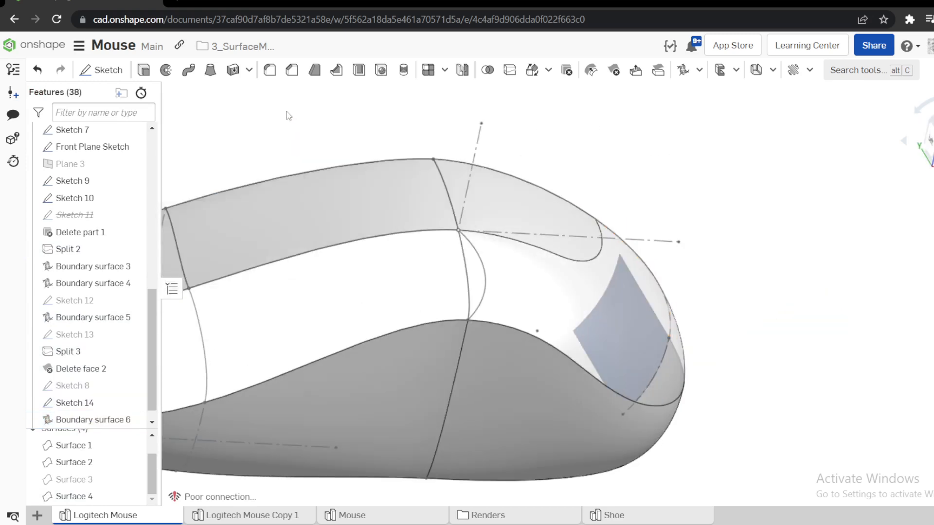
# Roll the feature history back to before Boundary surface 6 and open Sketch 14 for editing.
pyautogui.scroll(5, 481, 236)
pyautogui.scroll(-1, 89, 401)
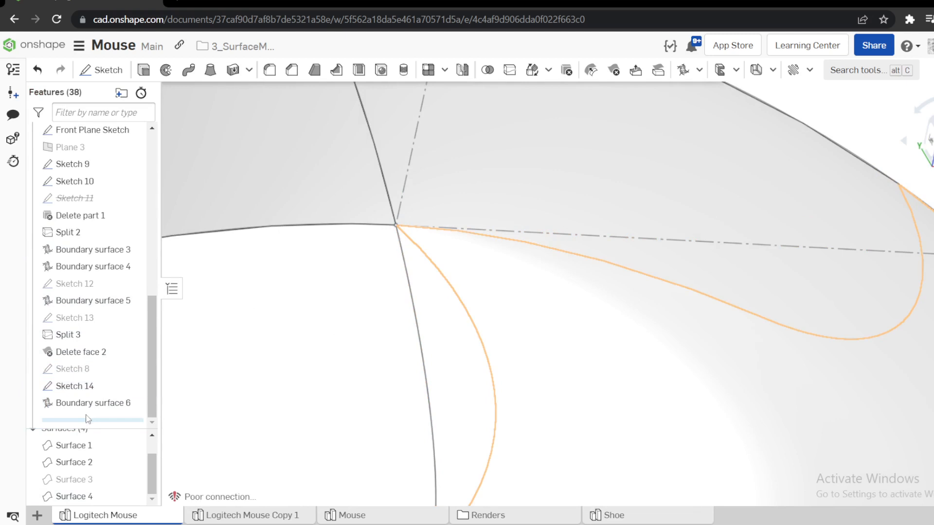
pyautogui.moveTo(92, 397); pyautogui.dragTo(91, 398)
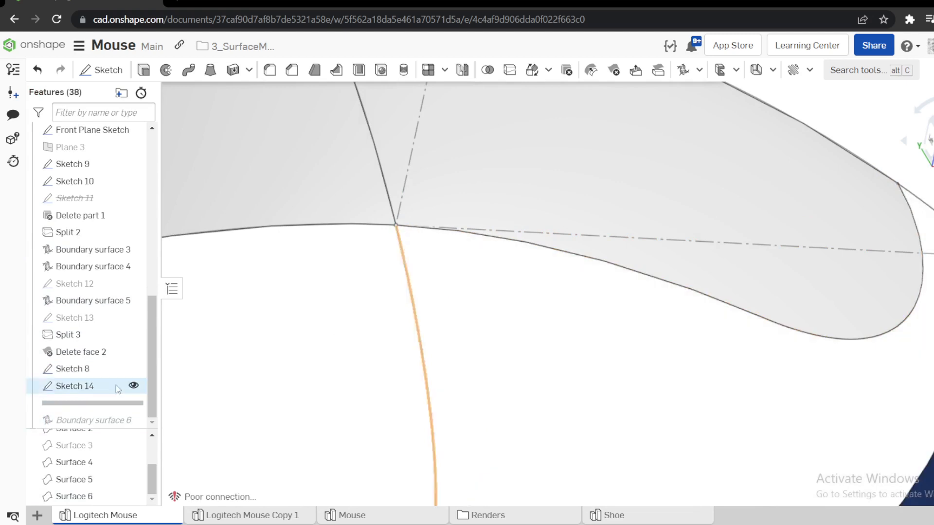
pyautogui.rightClick(87, 387)
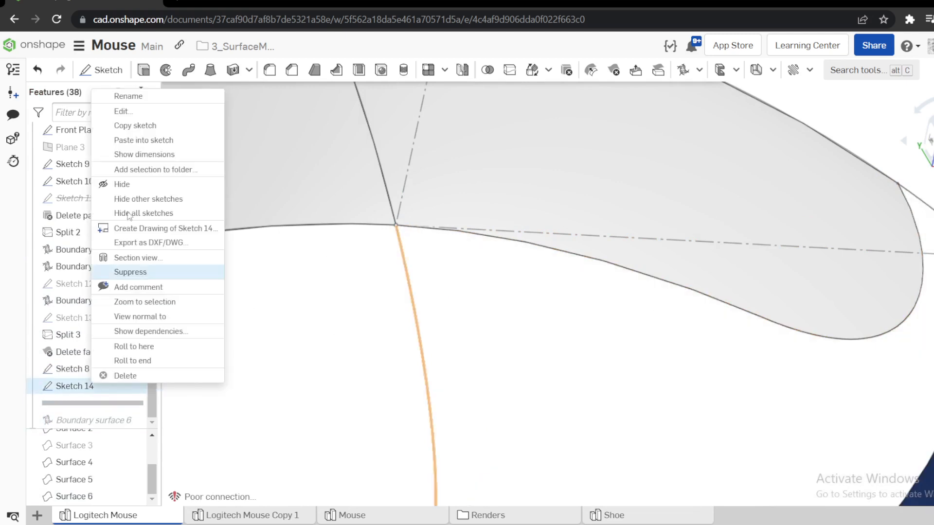
pyautogui.click(123, 112)
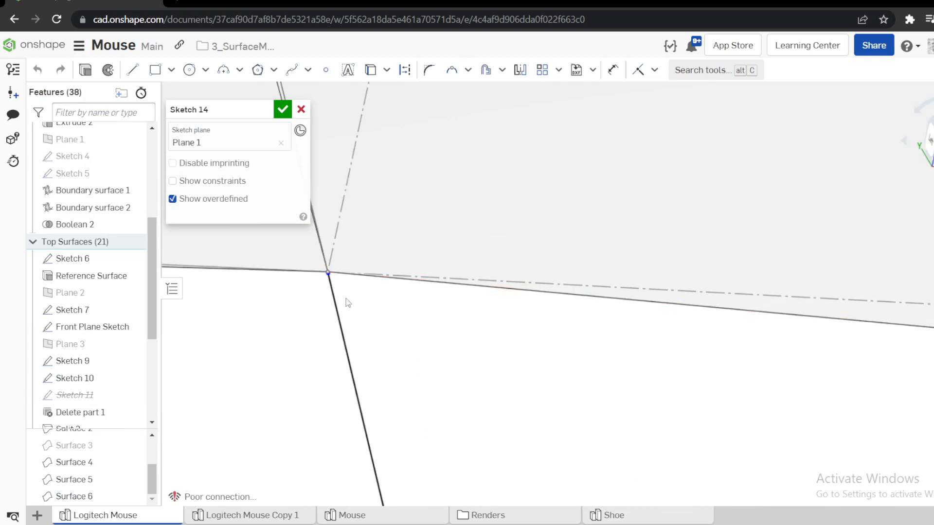
# Make the Sketch 14 curve's upper endpoint coincident with the Sketch 10 corner point, accept the sketch, and roll the history forward past Boundary surface 6.
pyautogui.scroll(3, 346, 299)
pyautogui.scroll(5, 319, 261)
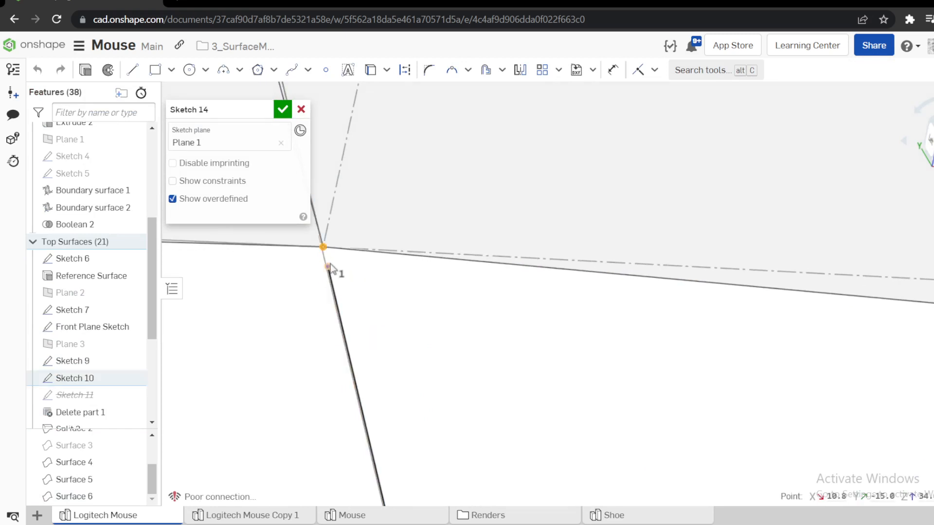
pyautogui.click(326, 265)
pyautogui.press('i')
pyautogui.scroll(-4, 354, 260)
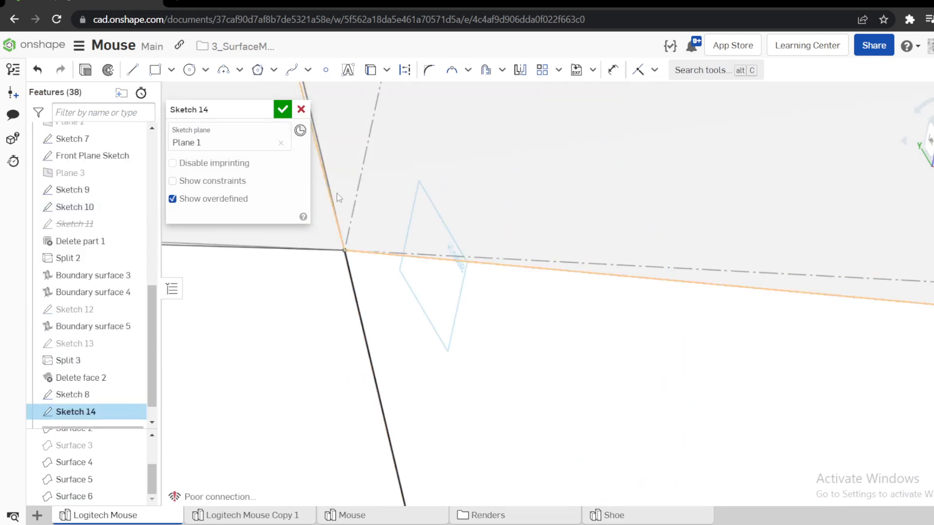
pyautogui.click(283, 112)
pyautogui.scroll(-6, 409, 233)
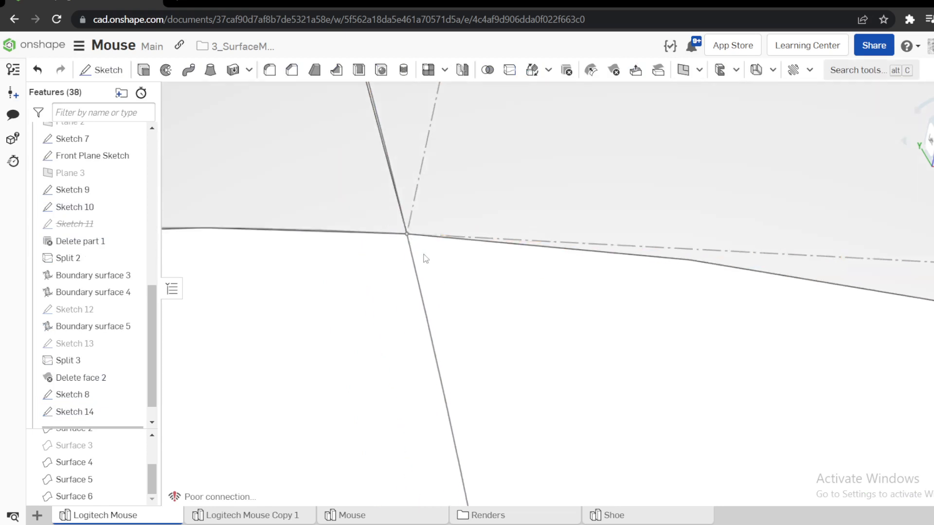
pyautogui.scroll(-1, 138, 352)
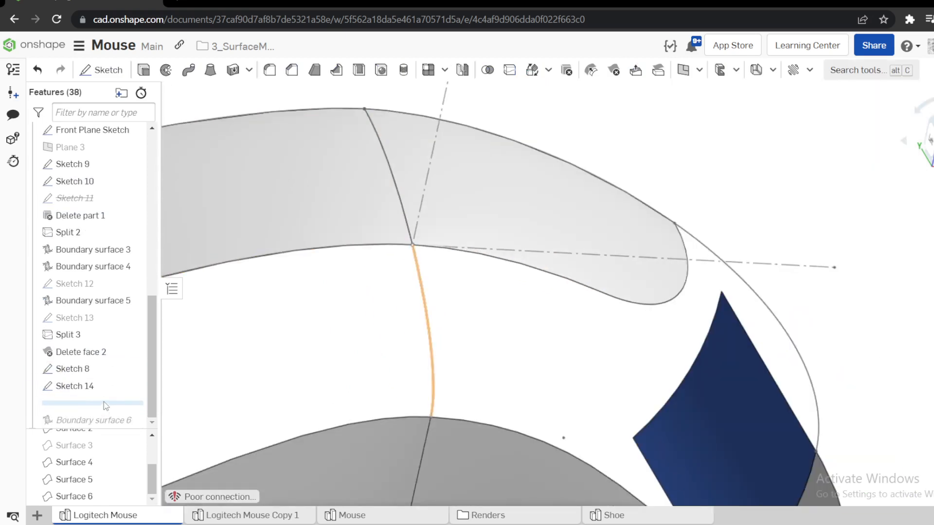
pyautogui.moveTo(103, 402); pyautogui.dragTo(112, 421)
# Try to add the Sketch 14 curve as a second V profile of Boundary surface 6.
pyautogui.rightClick(92, 408)
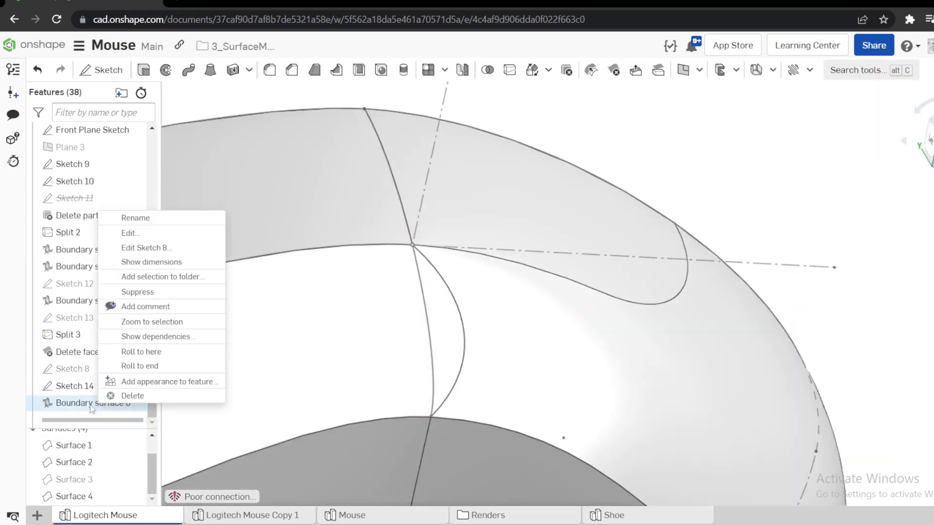
pyautogui.click(130, 233)
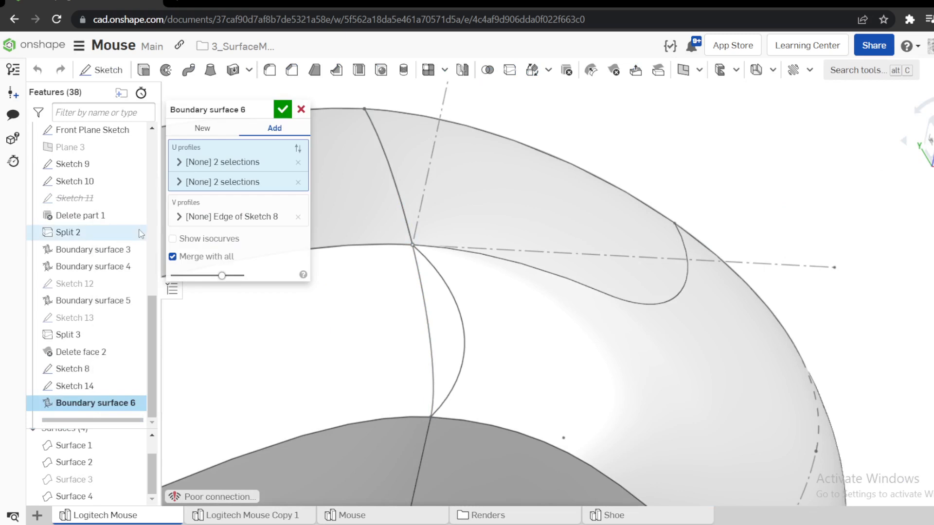
pyautogui.click(178, 217)
pyautogui.click(178, 217)
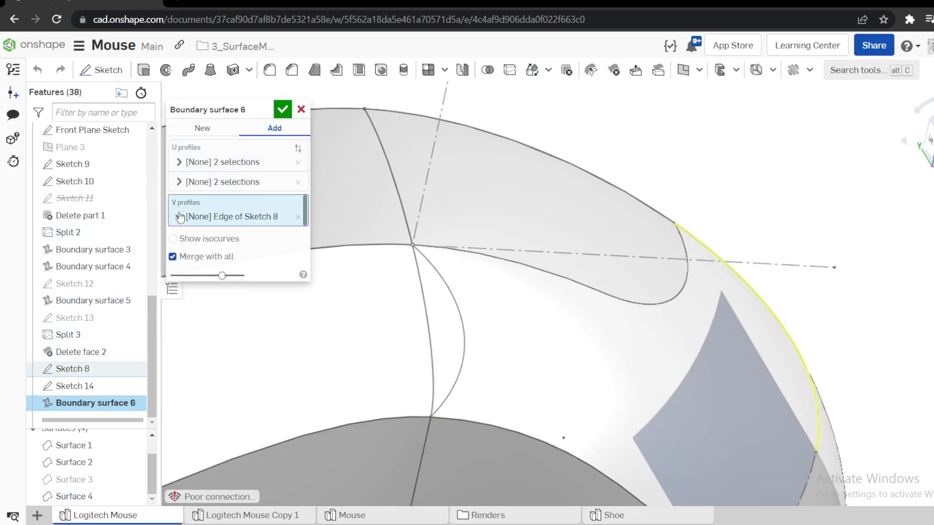
pyautogui.click(425, 294)
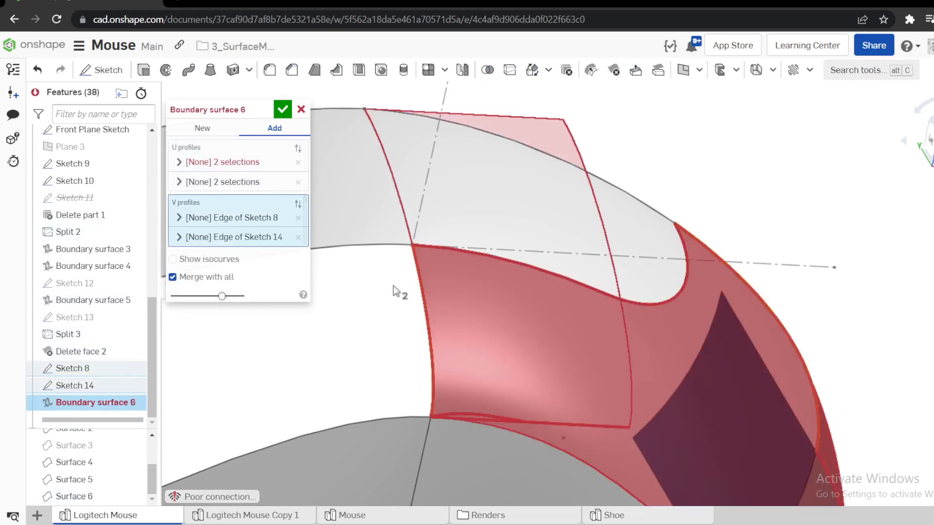
pyautogui.moveTo(397, 291); pyautogui.dragTo(452, 304, button='right')
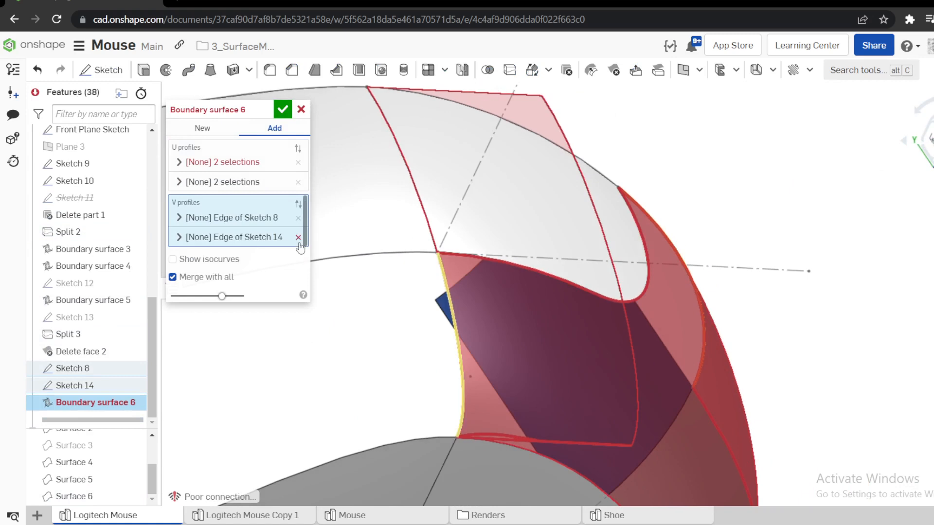
pyautogui.moveTo(386, 257)
pyautogui.mouseDown(button='right')
pyautogui.moveTo(469, 286)
pyautogui.moveTo(475, 276)
pyautogui.moveTo(331, 182)
pyautogui.mouseUp(button='right')
pyautogui.click(301, 110)
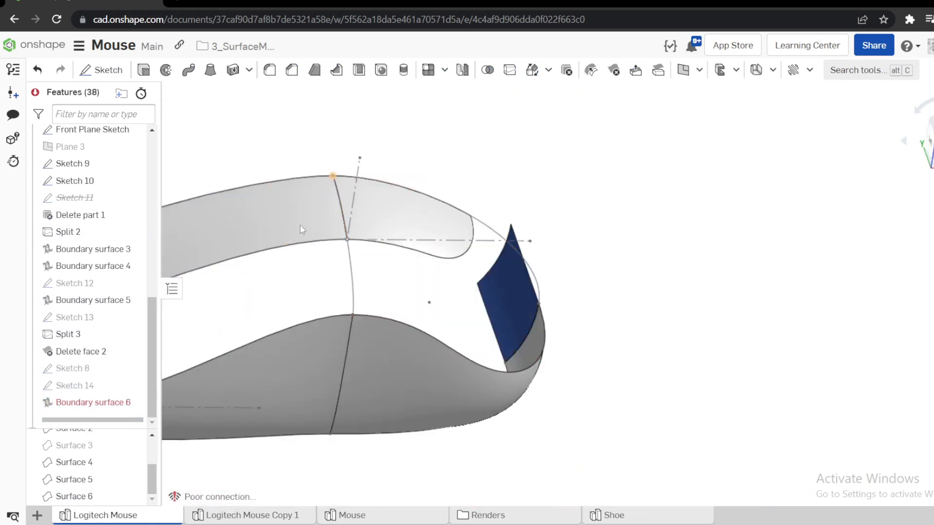
# Open Sketch 14 for editing and delete the curve's upper endpoint at the Sketch 10 corner, extending the curve up to the top edge.
pyautogui.rightClick(82, 392)
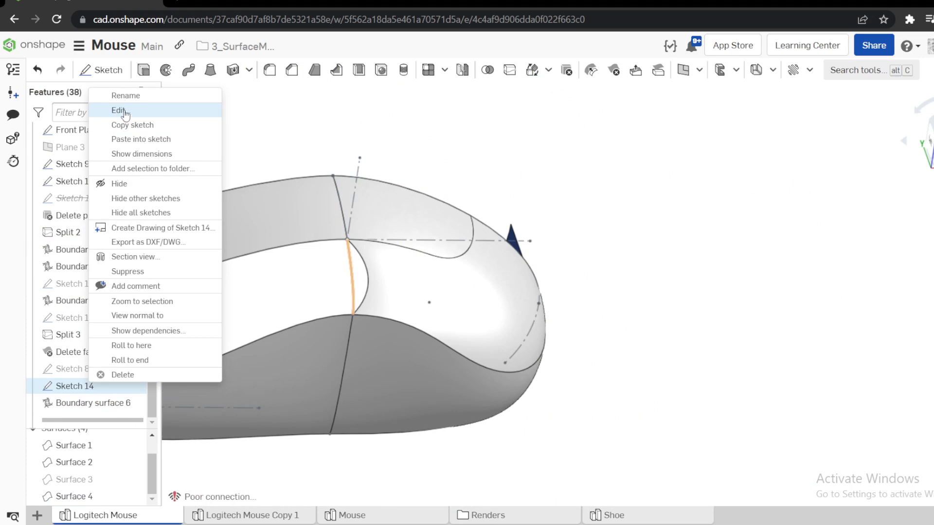
pyautogui.click(126, 109)
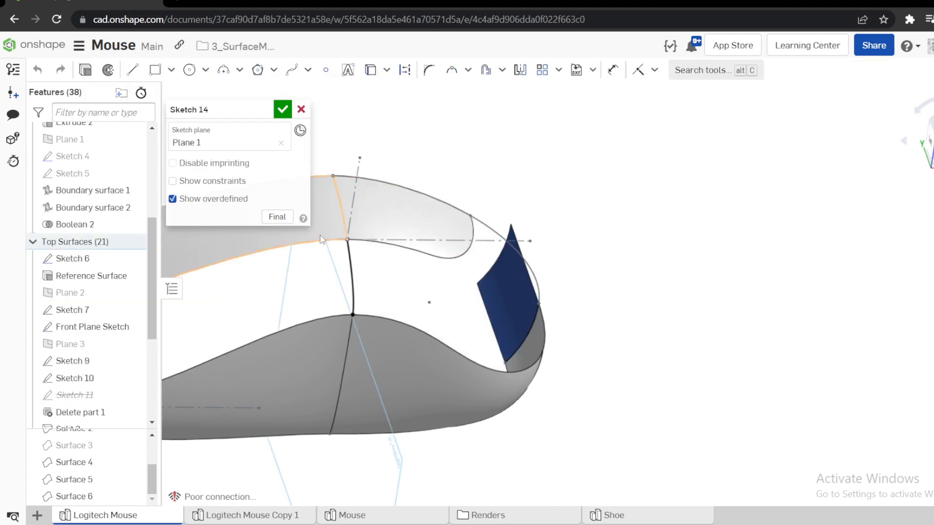
pyautogui.scroll(6, 360, 243)
pyautogui.scroll(5, 400, 194)
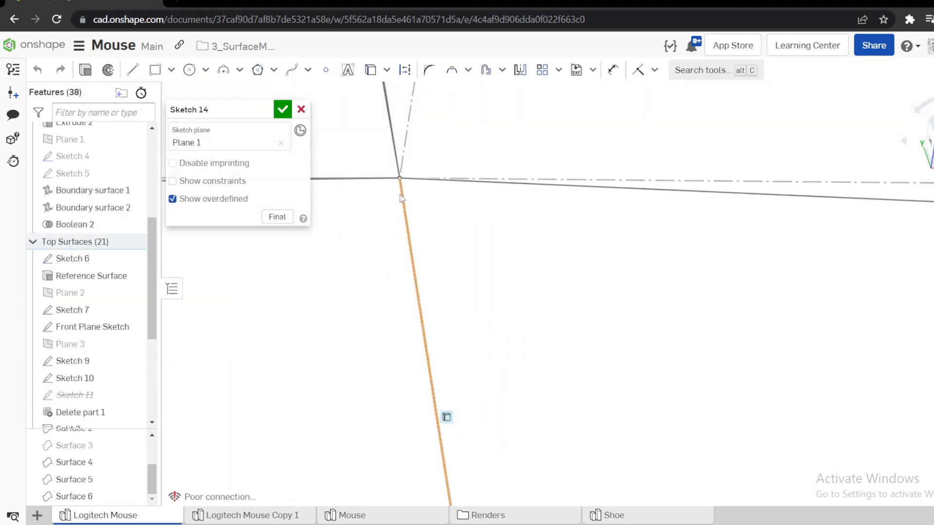
pyautogui.scroll(-8, 652, 198)
pyautogui.scroll(-3, 587, 165)
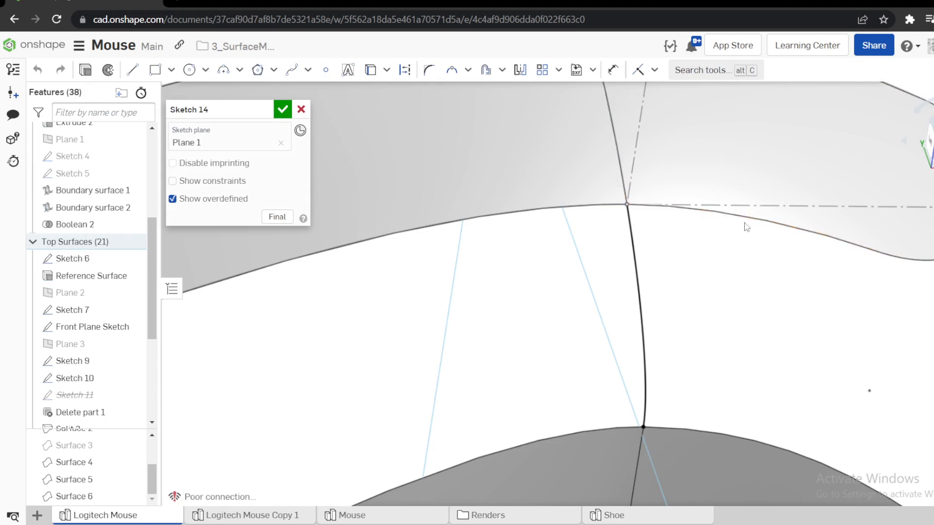
pyautogui.click(627, 206)
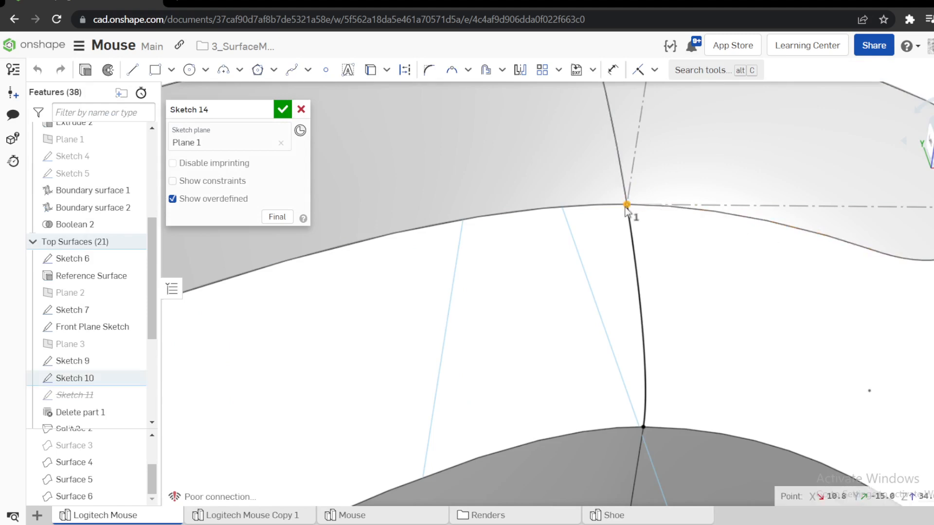
pyautogui.click(676, 220)
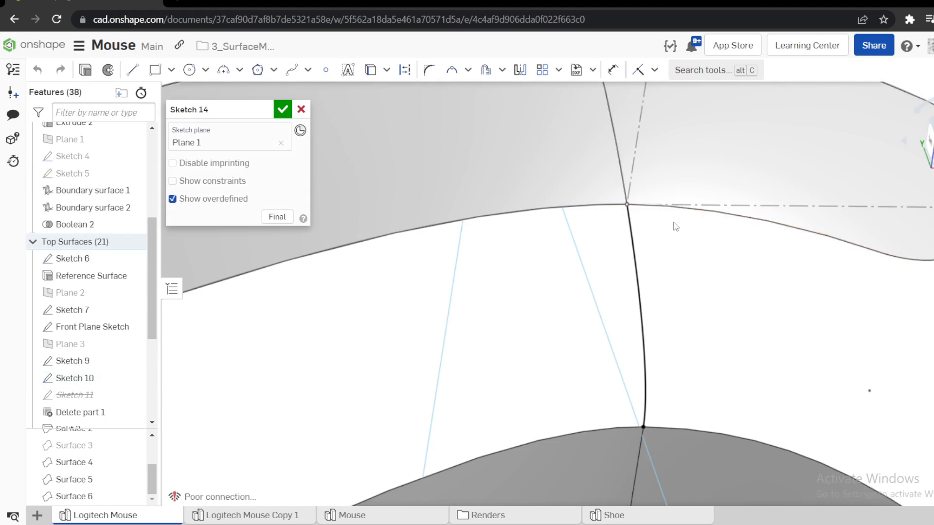
pyautogui.scroll(5, 639, 213)
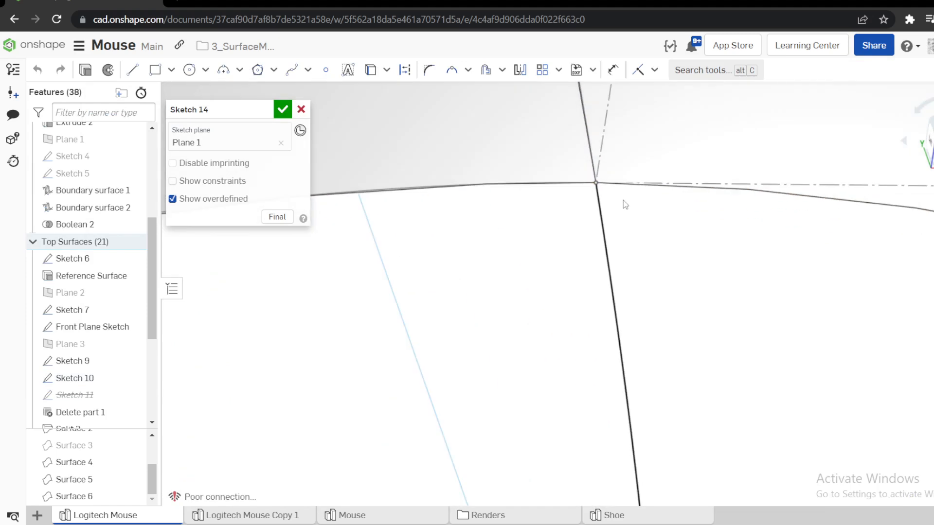
pyautogui.moveTo(600, 185)
pyautogui.mouseDown(button='right')
pyautogui.moveTo(579, 207)
pyautogui.moveTo(596, 284)
pyautogui.mouseUp(button='right')
pyautogui.click(563, 196)
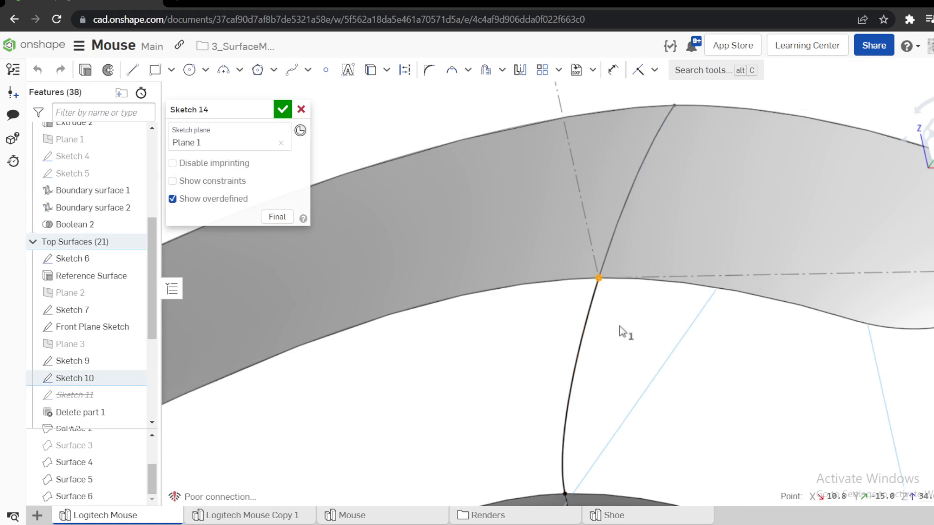
pyautogui.press('Delete')
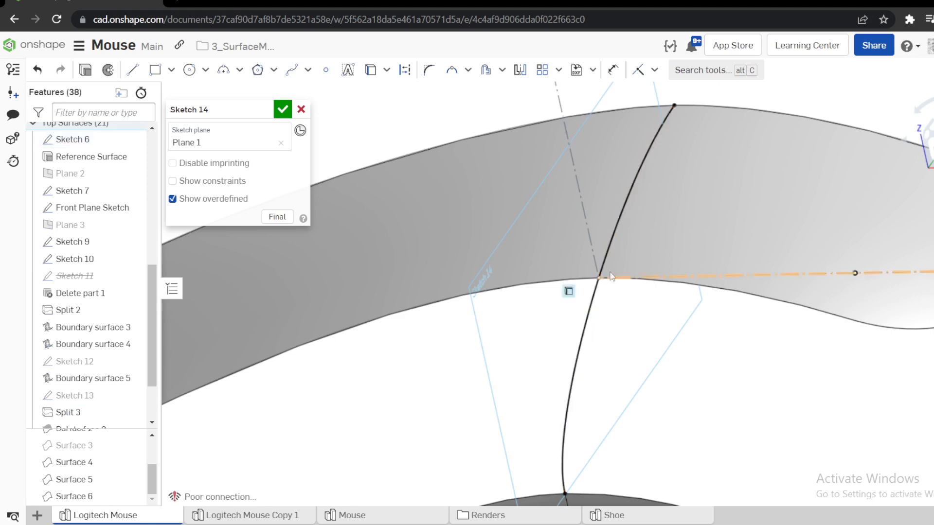
# Add a sketch point near the Sketch 10 corner and pierce it to the adjoining surface edge so it lands on the corner.
pyautogui.scroll(3, 640, 305)
pyautogui.press('s')
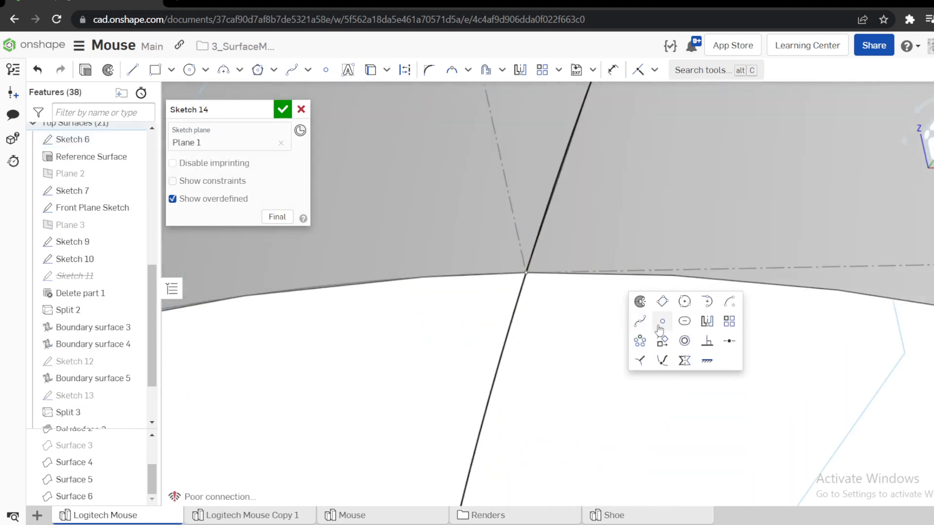
pyautogui.click(660, 326)
pyautogui.click(616, 296)
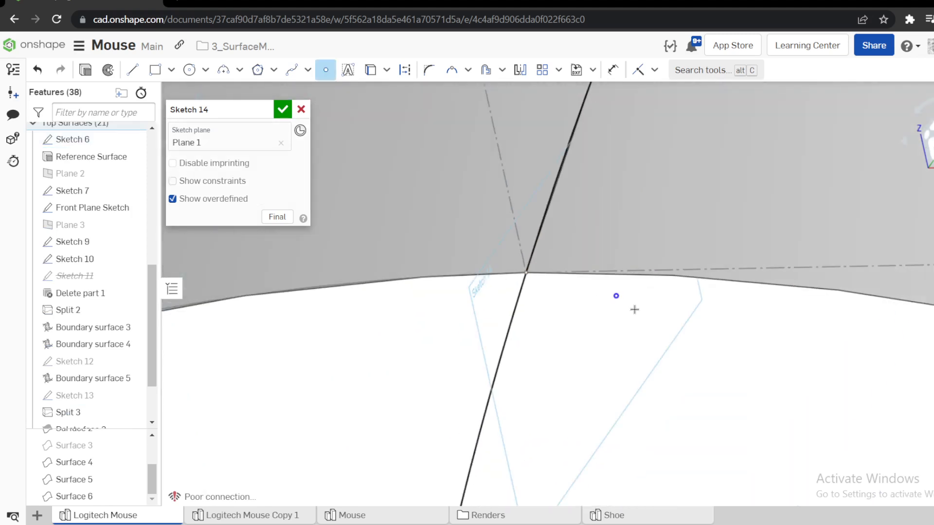
pyautogui.click(653, 276)
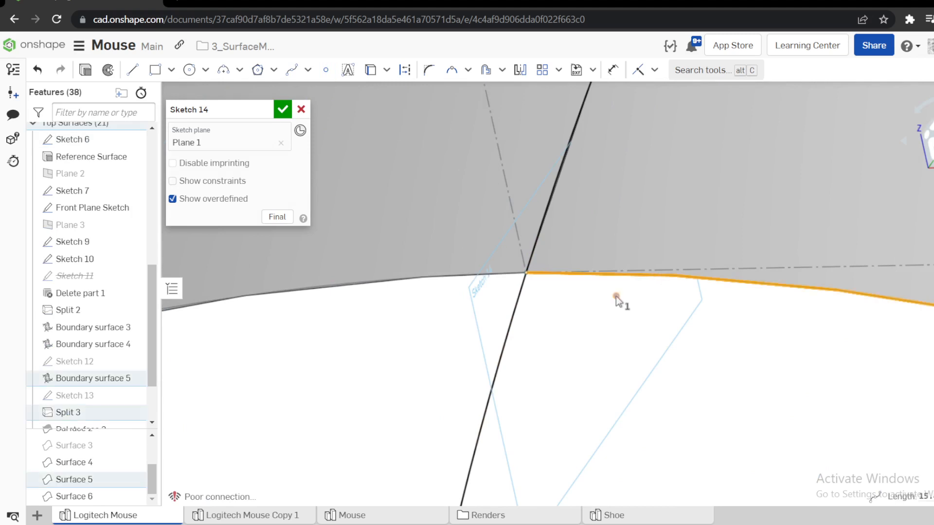
pyautogui.press('s')
pyautogui.click(656, 345)
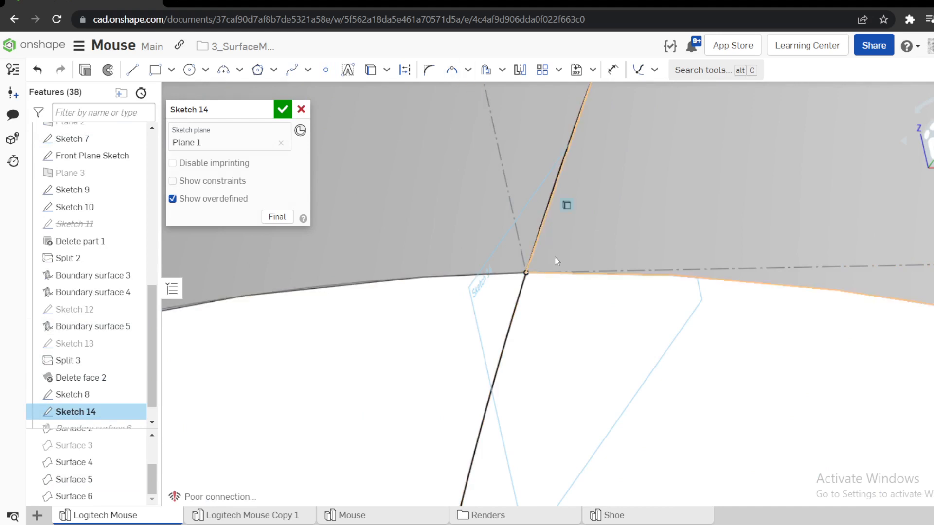
# Project the steep Sketch 10 construction line into Sketch 14, trim the curve above the corner point, and accept the sketch.
pyautogui.click(518, 240)
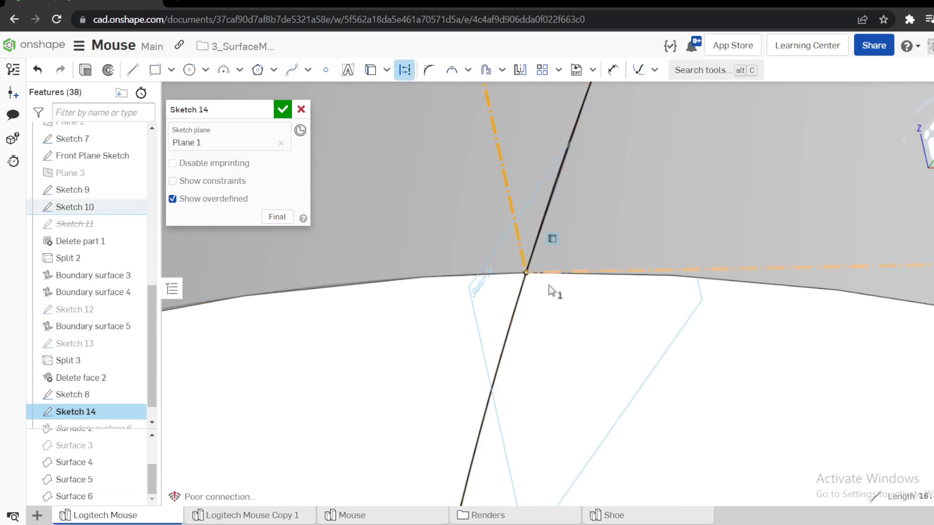
pyautogui.press('Escape')
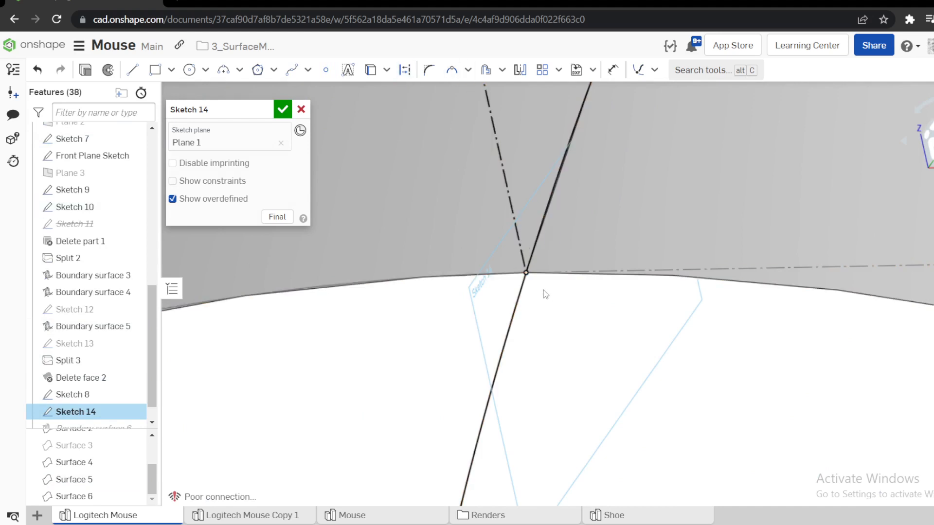
pyautogui.press('x')
pyautogui.click(468, 69)
pyautogui.click(482, 92)
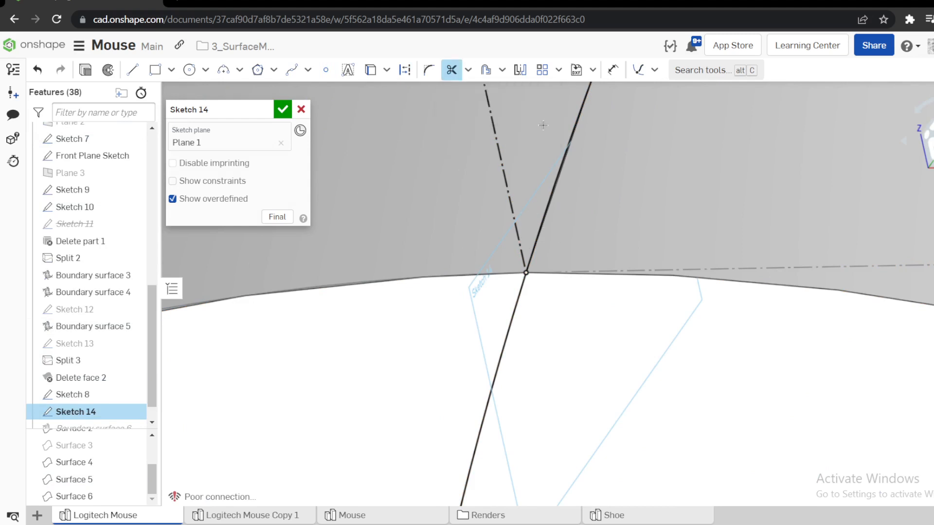
pyautogui.moveTo(586, 226); pyautogui.dragTo(591, 222)
pyautogui.scroll(-8, 567, 271)
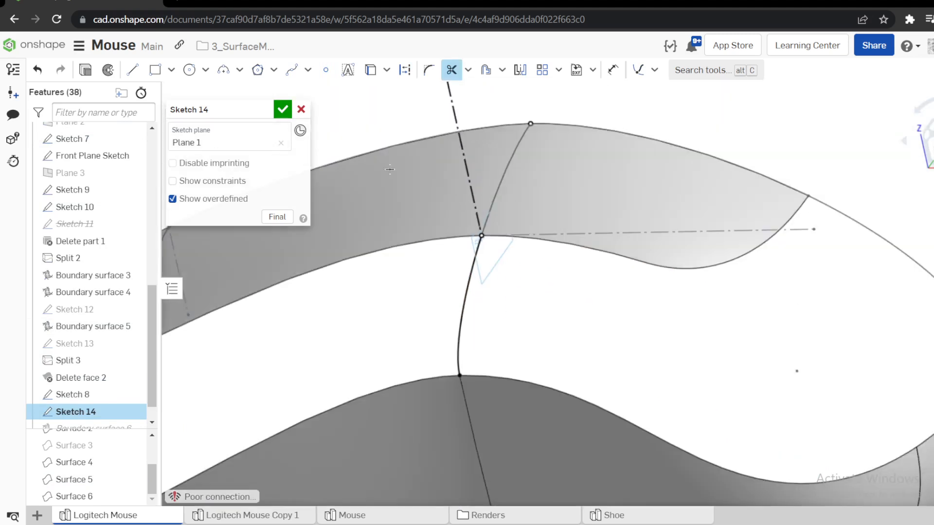
pyautogui.click(283, 109)
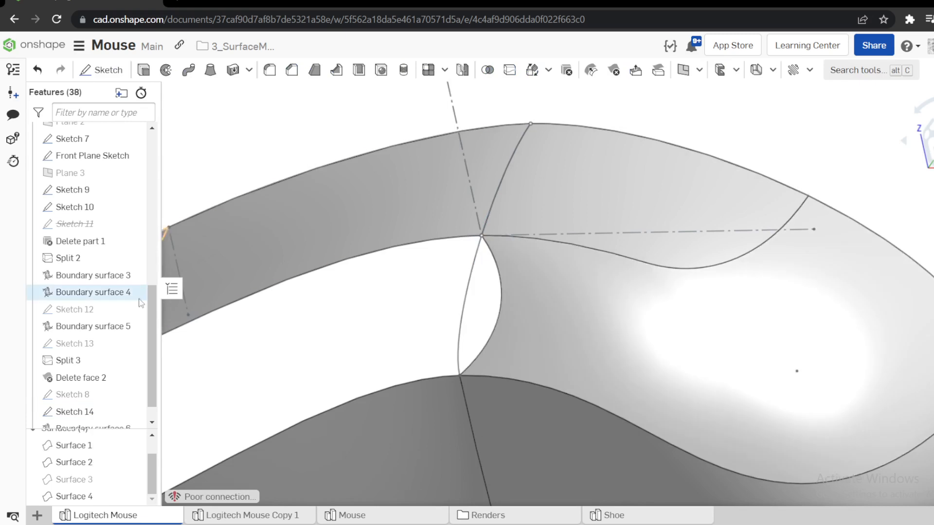
# Try again to add the Sketch 14 curve beside Sketch 8 in the V profiles of Boundary surface 6, and discard the edit.
pyautogui.click(93, 404)
pyautogui.rightClick(97, 404)
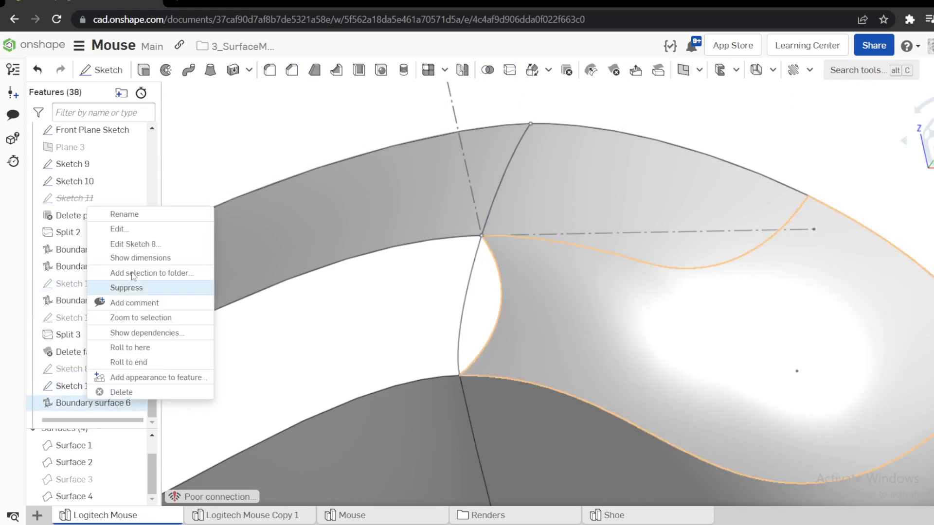
pyautogui.click(179, 227)
pyautogui.click(181, 216)
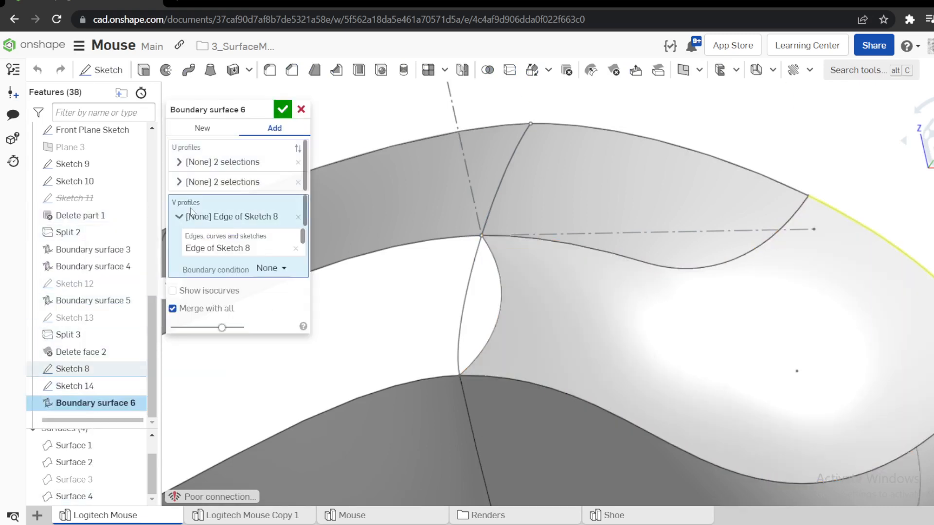
pyautogui.click(181, 217)
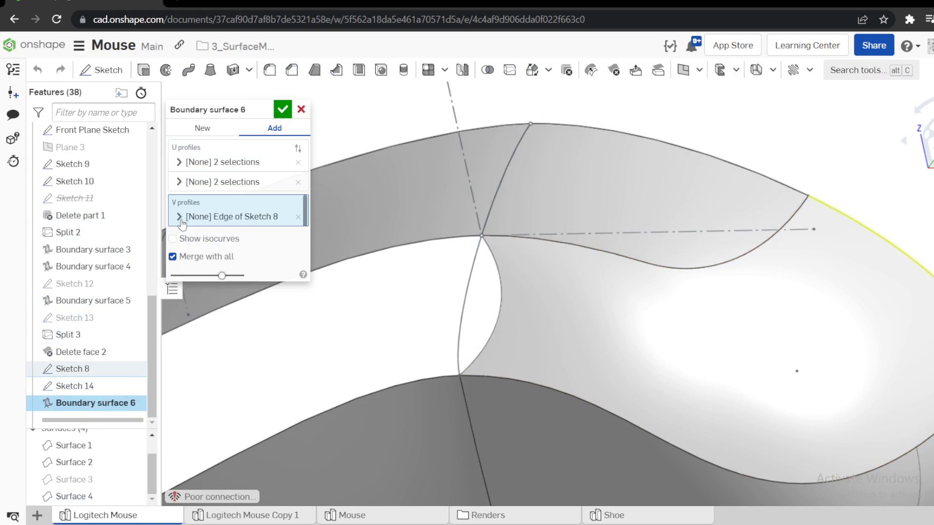
pyautogui.click(469, 281)
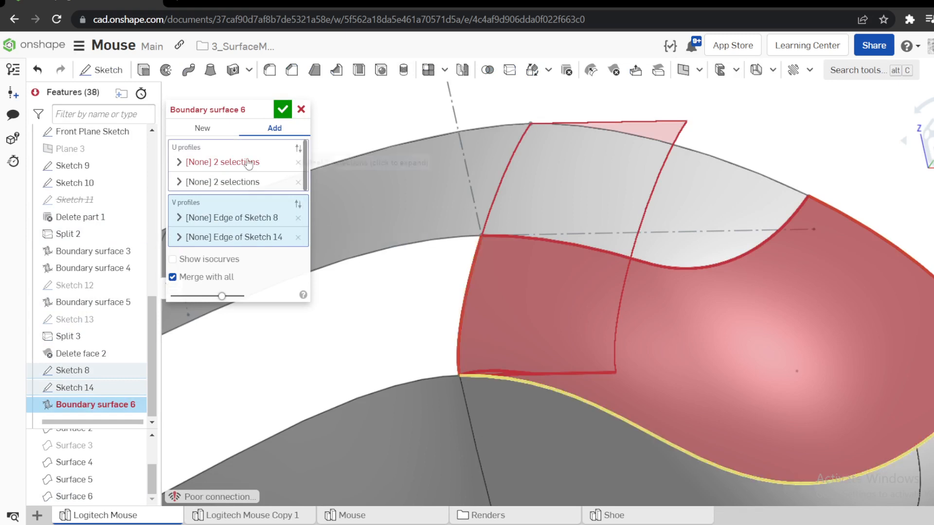
pyautogui.click(296, 237)
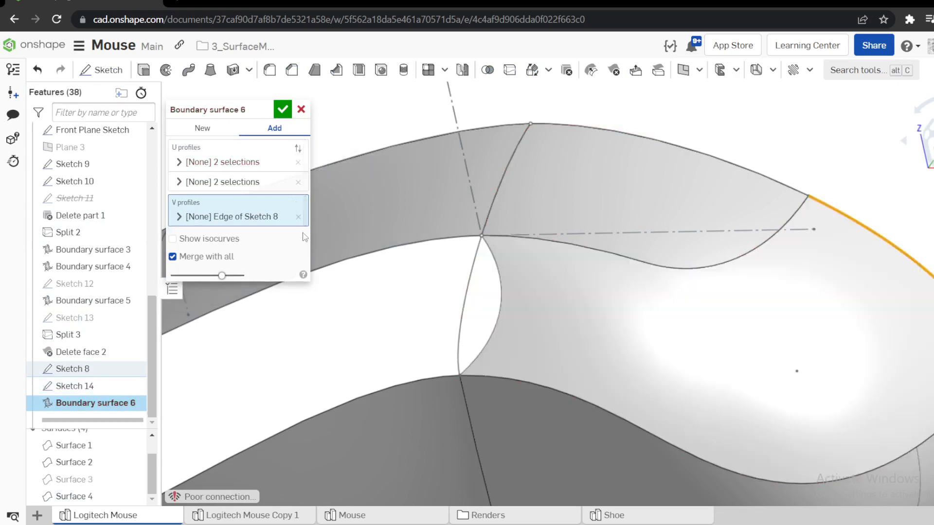
pyautogui.click(301, 109)
# Examine how the Sketch 14 curve's lower and upper endpoints meet the surface edges, opening the sketch and closing it without changes.
pyautogui.scroll(3, 327, 198)
pyautogui.scroll(6, 458, 377)
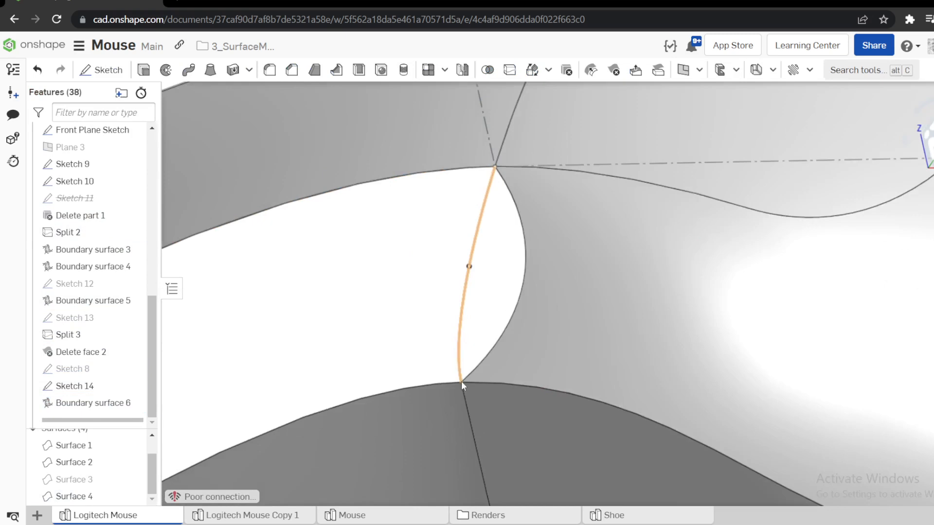
pyautogui.scroll(8, 443, 365)
pyautogui.scroll(5, 490, 386)
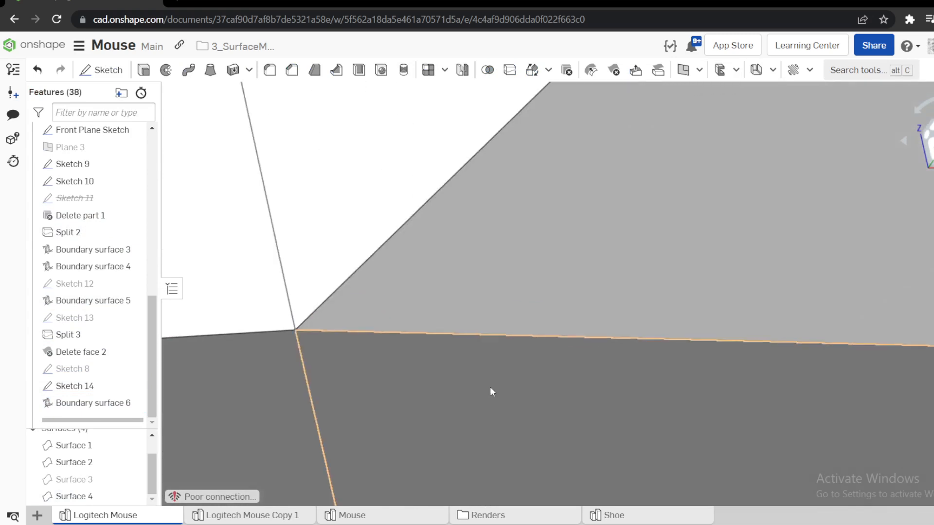
pyautogui.scroll(1, 335, 323)
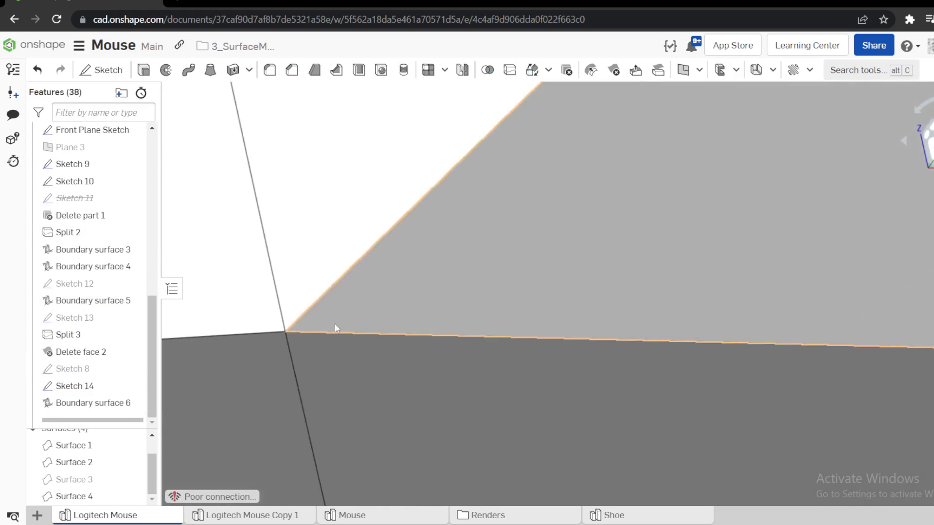
pyautogui.rightClick(83, 386)
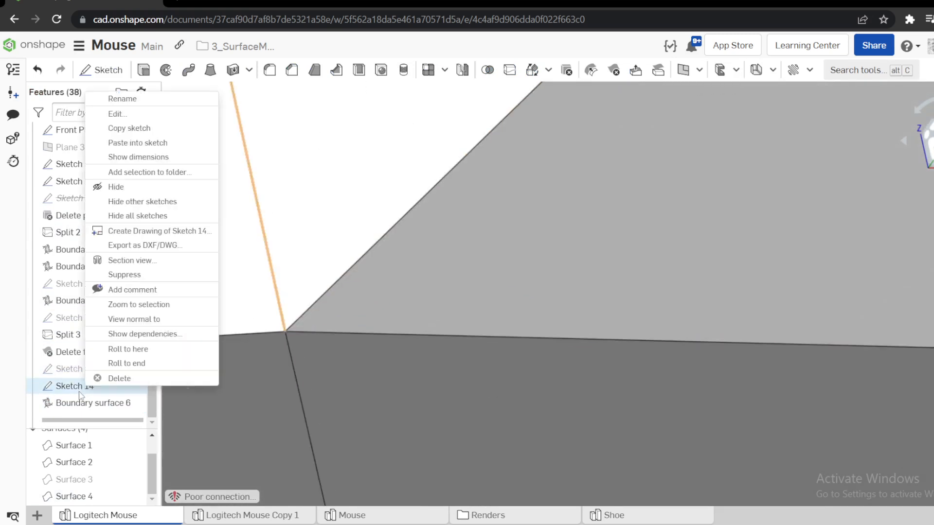
pyautogui.click(117, 114)
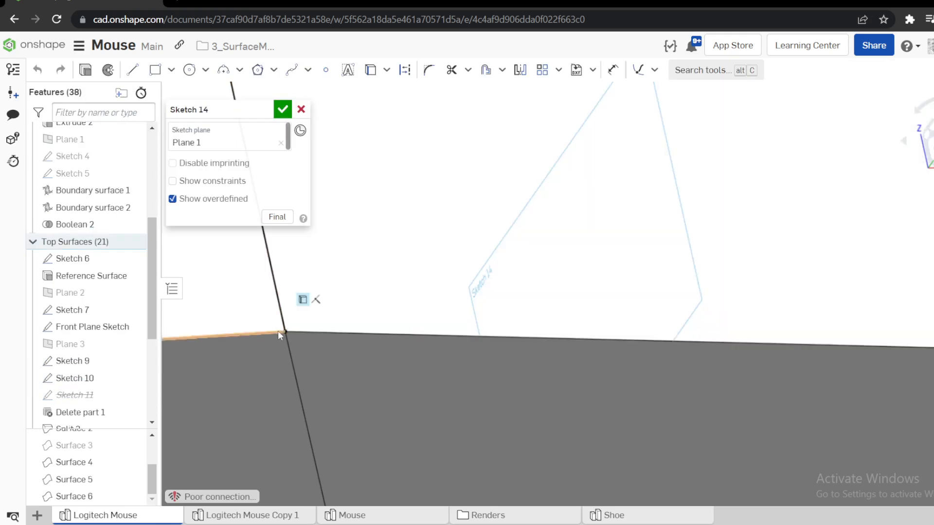
pyautogui.scroll(-5, 611, 197)
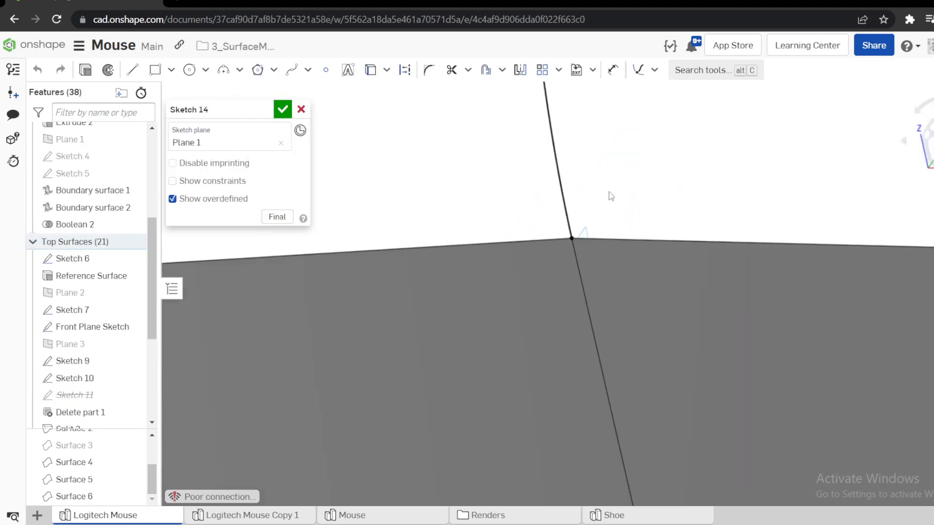
pyautogui.scroll(-3, 611, 196)
pyautogui.scroll(-5, 647, 274)
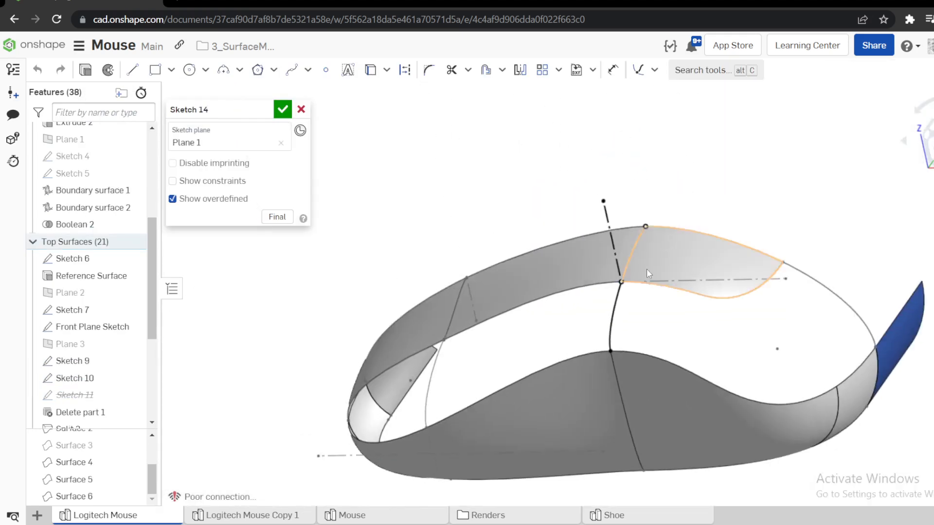
pyautogui.scroll(8, 628, 340)
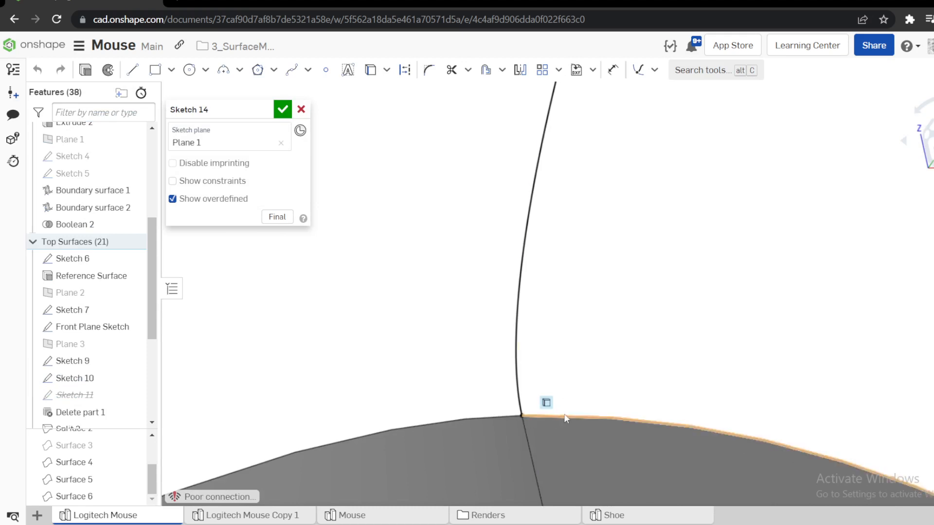
pyautogui.scroll(3, 563, 419)
pyautogui.moveTo(402, 422)
pyautogui.mouseDown(button='right')
pyautogui.moveTo(367, 426)
pyautogui.moveTo(443, 360)
pyautogui.mouseUp(button='right')
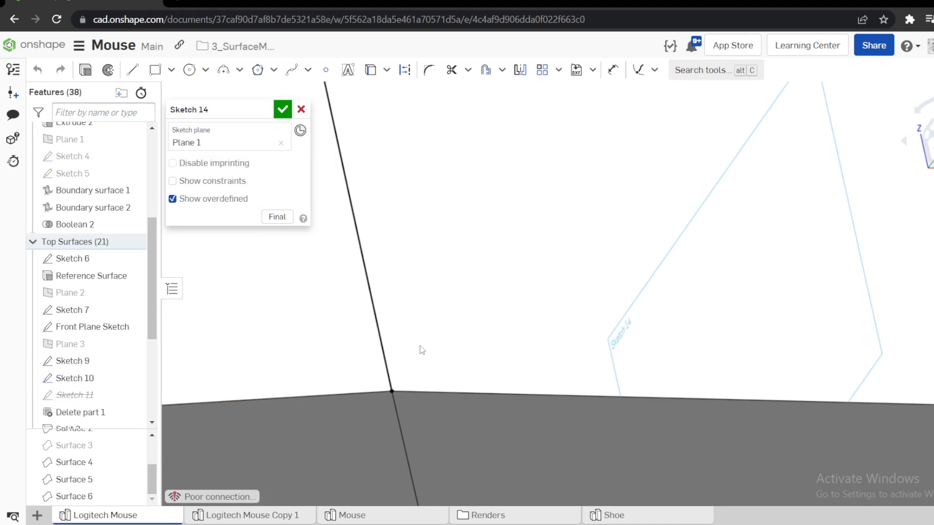
pyautogui.press('w')
pyautogui.moveTo(373, 369); pyautogui.dragTo(425, 413)
pyautogui.press('w')
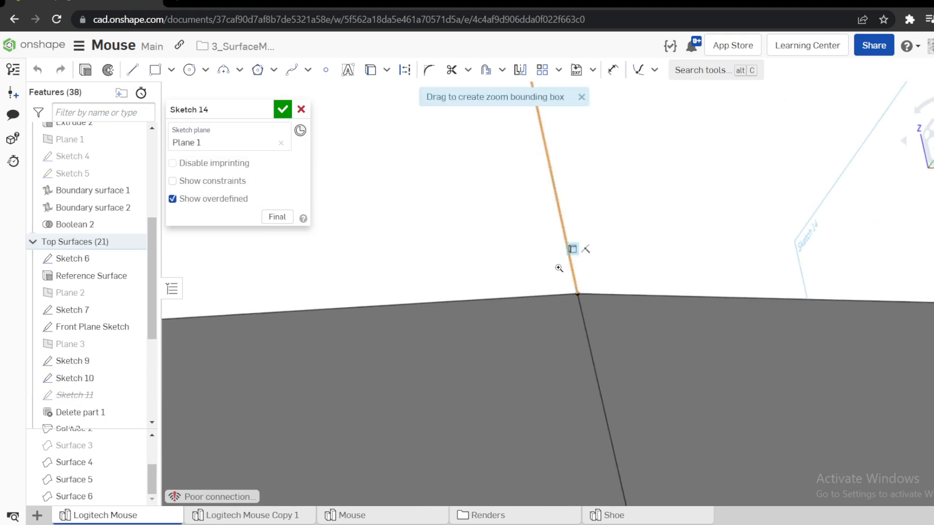
pyautogui.moveTo(625, 316)
pyautogui.mouseDown(button='right')
pyautogui.moveTo(591, 311)
pyautogui.moveTo(572, 357)
pyautogui.mouseUp(button='right')
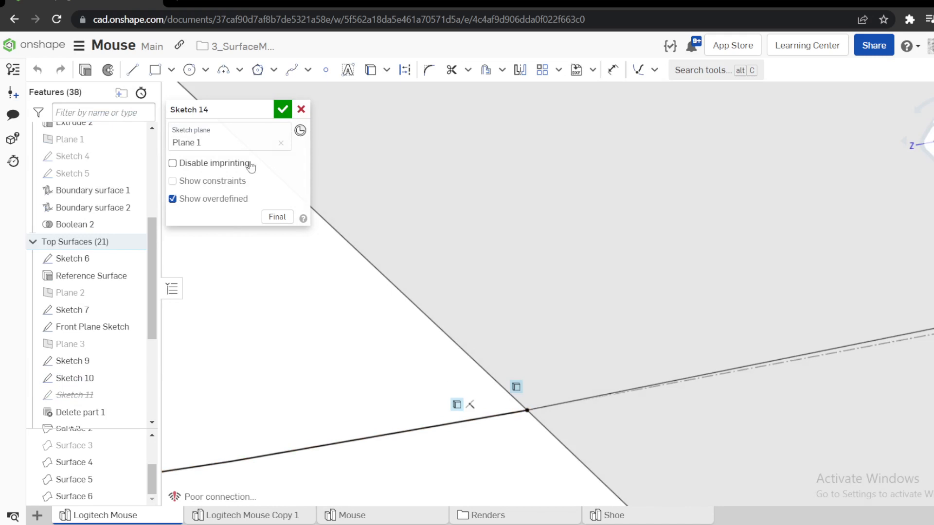
pyautogui.click(301, 110)
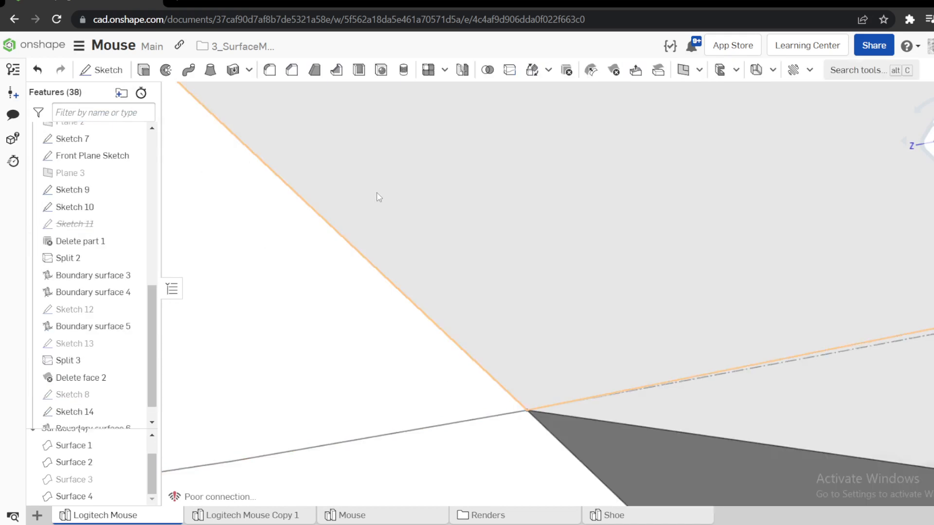
# Roll back before Boundary surface 6, try sweeping the Sketch 14 curve as a surface along the side surface's upper edge, and discard the sweep.
pyautogui.press('f')
pyautogui.scroll(3, 583, 336)
pyautogui.scroll(-1, 107, 394)
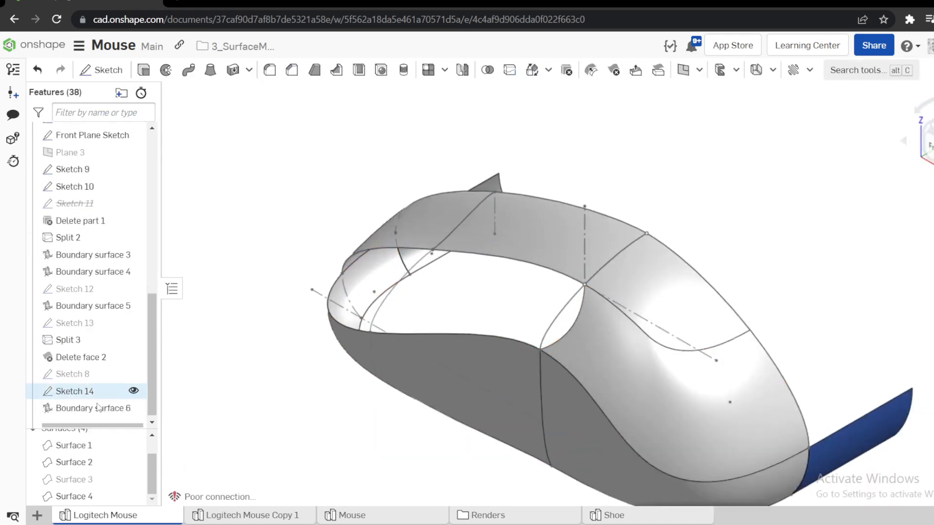
pyautogui.moveTo(107, 420); pyautogui.dragTo(105, 403)
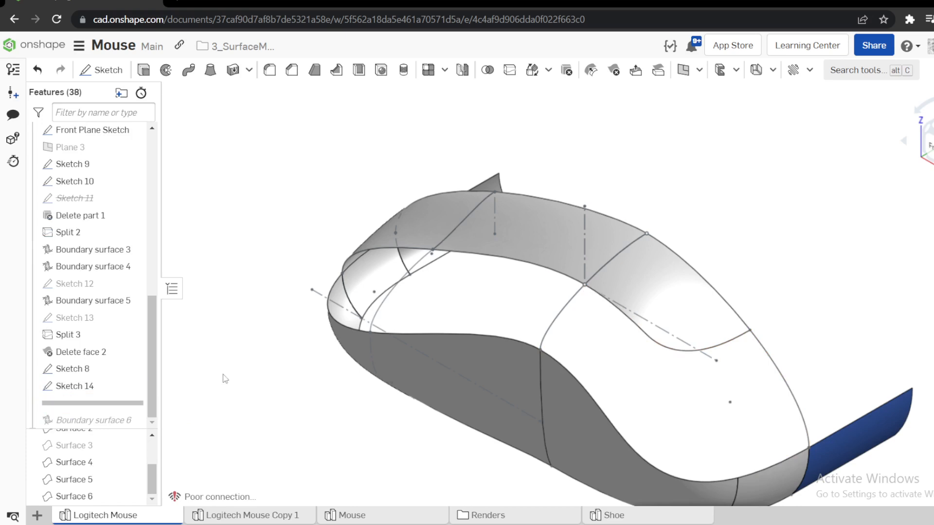
pyautogui.click(198, 70)
pyautogui.click(562, 316)
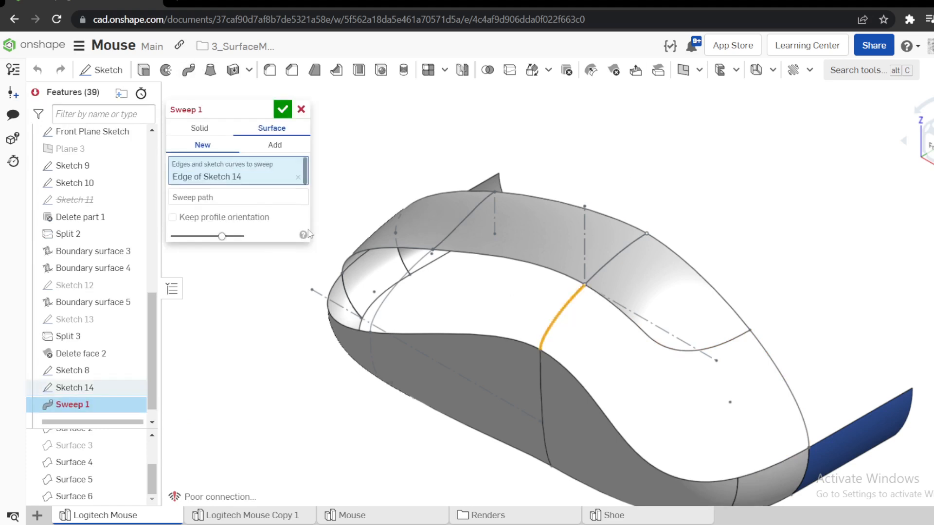
pyautogui.click(229, 197)
pyautogui.click(554, 357)
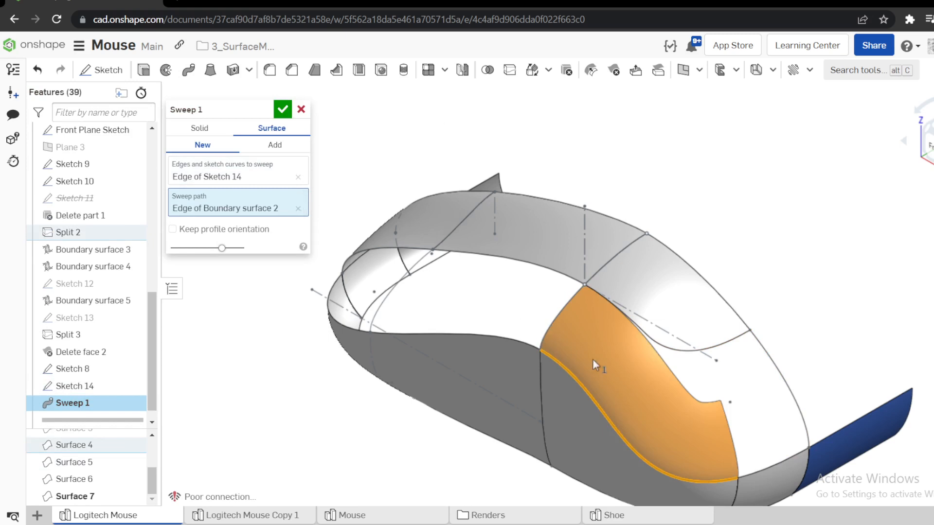
pyautogui.click(301, 110)
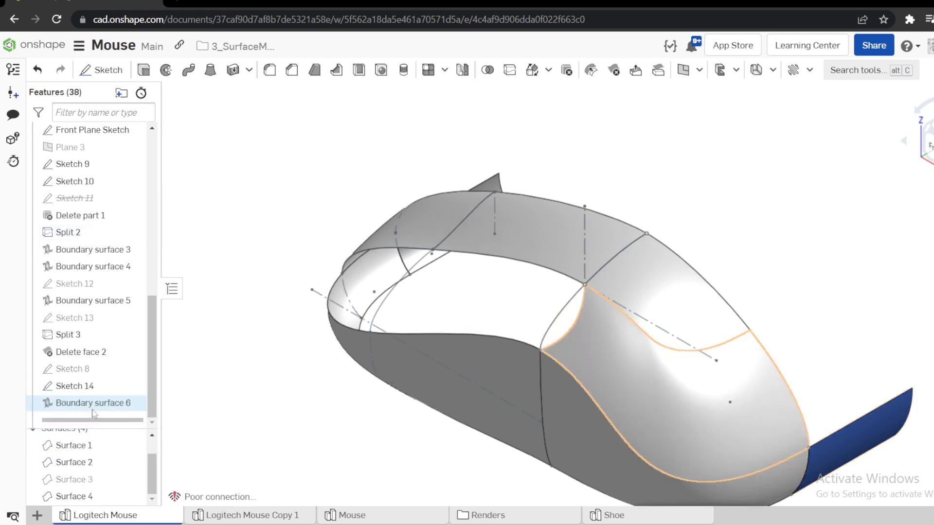
# Edit Boundary surface 6, clear its U and V profiles, and try the Sketch 14 and Sketch 8 curves as U profiles.
pyautogui.rightClick(97, 403)
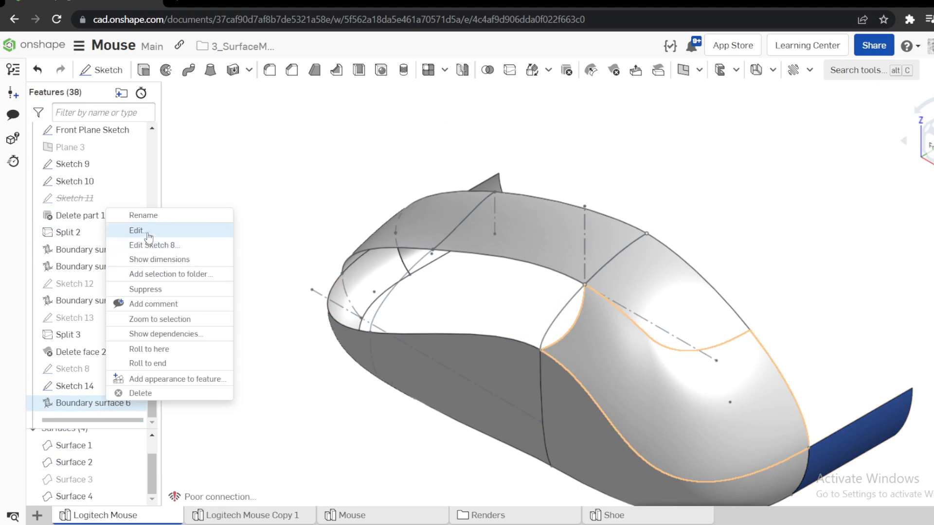
pyautogui.click(124, 230)
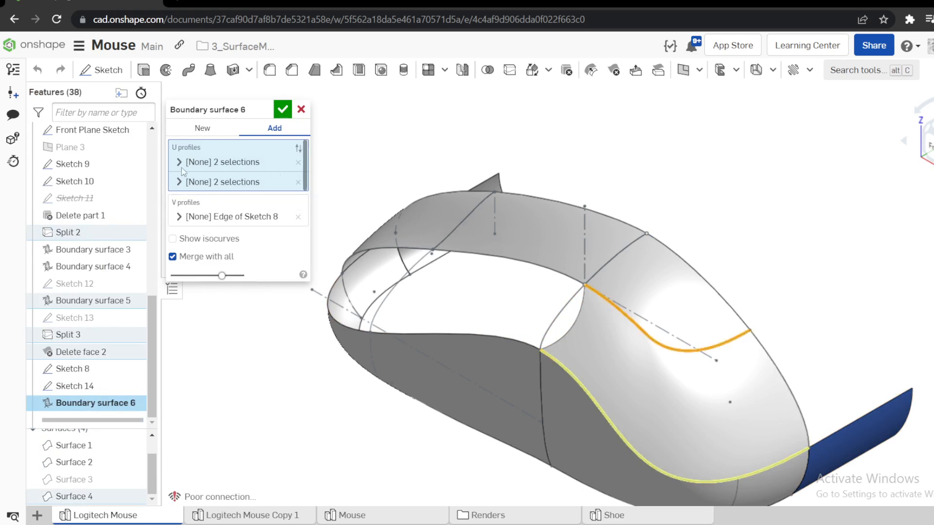
pyautogui.click(298, 163)
pyautogui.click(298, 163)
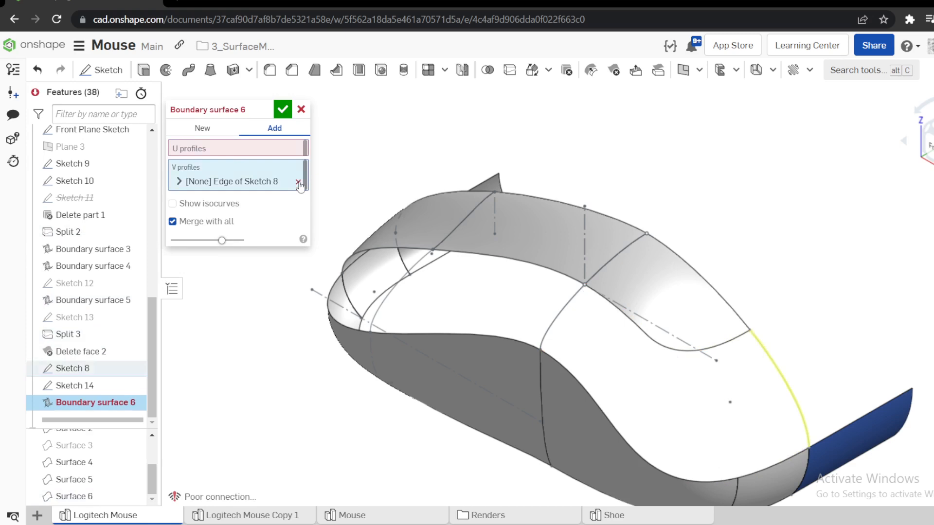
pyautogui.click(298, 182)
pyautogui.click(548, 328)
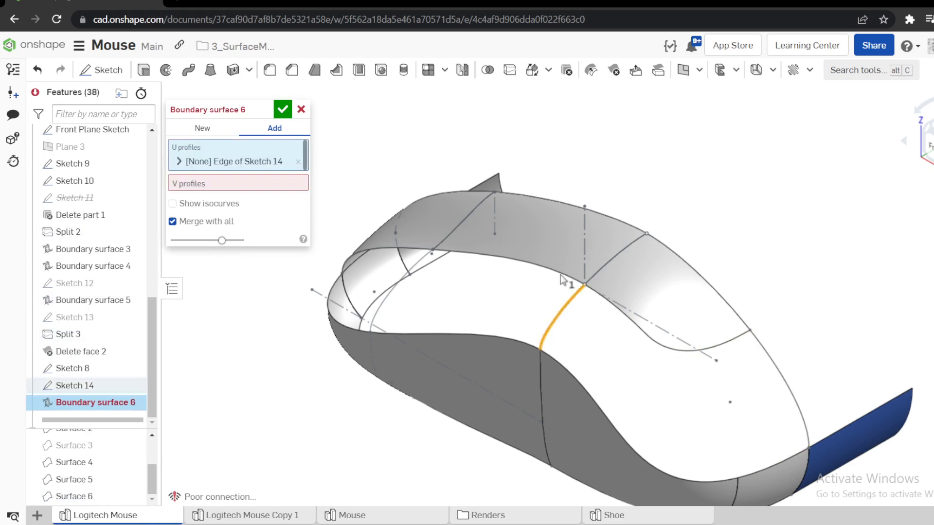
pyautogui.click(774, 365)
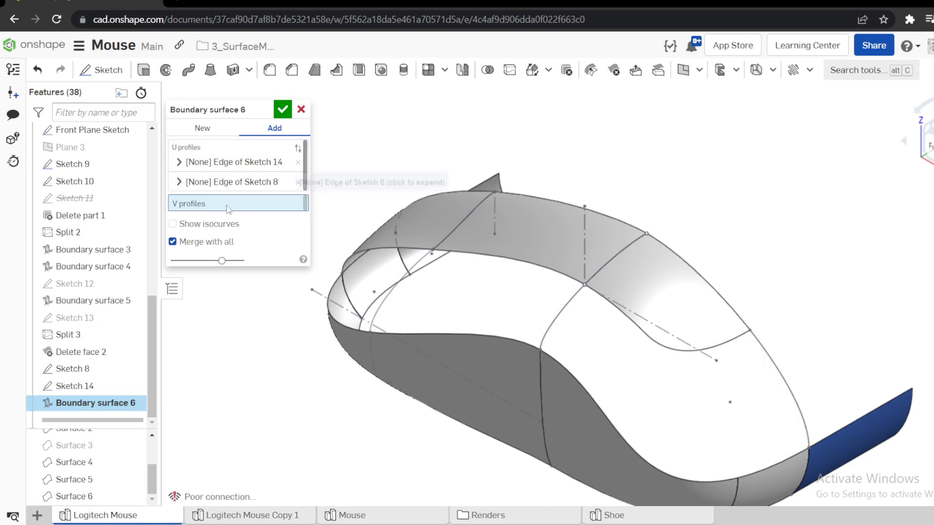
# Try combining the two lower Boundary surface 2 edges into one V profile of Boundary surface 6, and discard the edit.
pyautogui.click(545, 355)
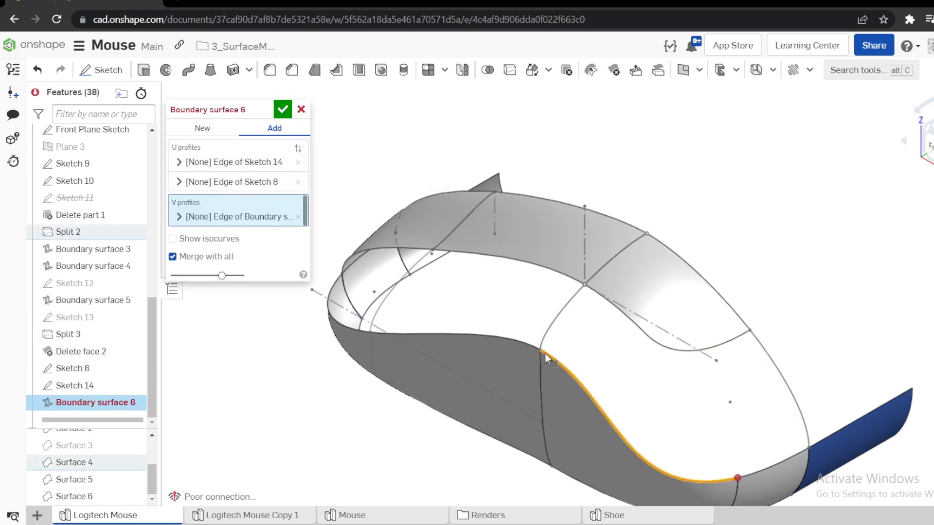
pyautogui.click(179, 216)
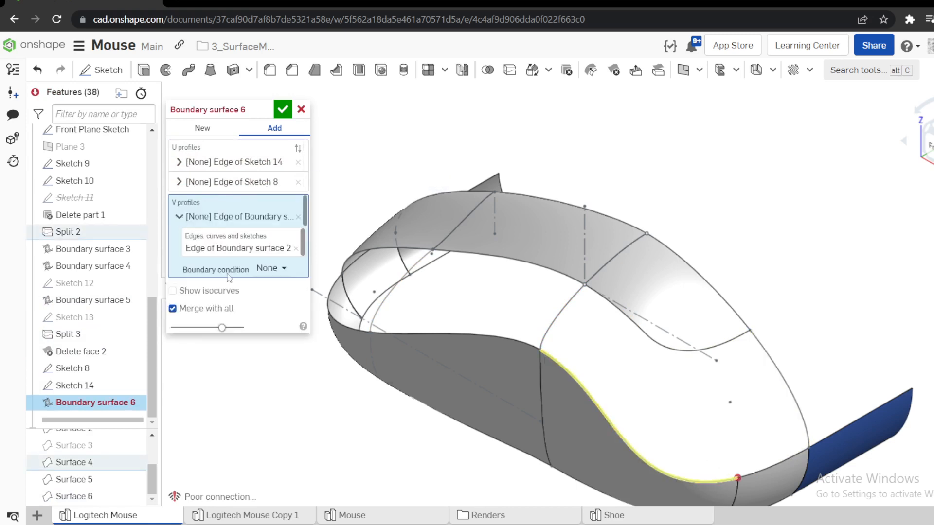
pyautogui.click(245, 250)
pyautogui.click(763, 468)
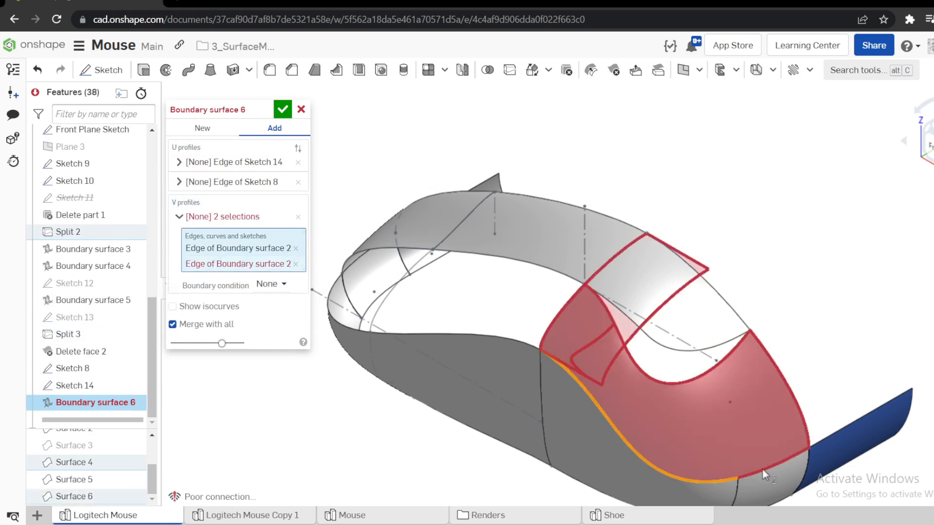
pyautogui.click(301, 109)
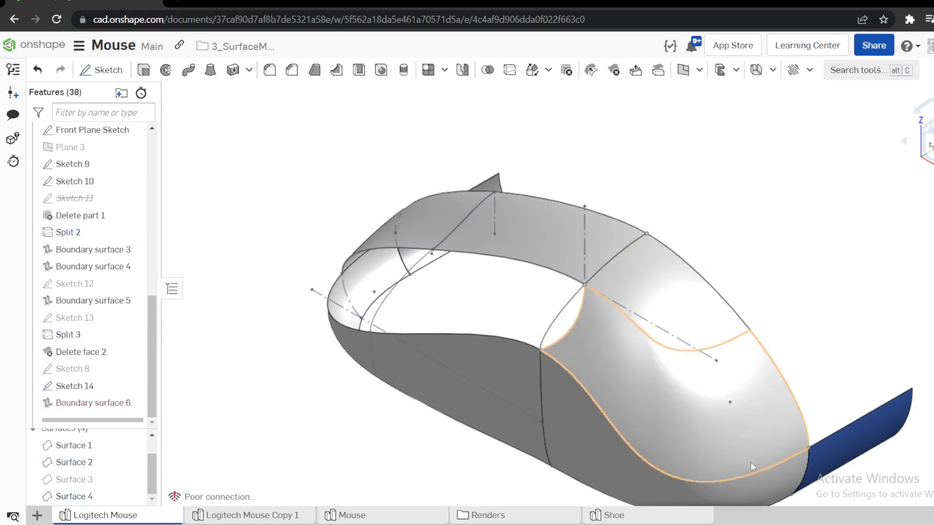
# Roll the feature history to the end and delete Boundary surface 6.
pyautogui.scroll(3, 751, 462)
pyautogui.scroll(-1, 809, 451)
pyautogui.scroll(-1, 787, 424)
pyautogui.moveTo(718, 375); pyautogui.dragTo(757, 360, button='right')
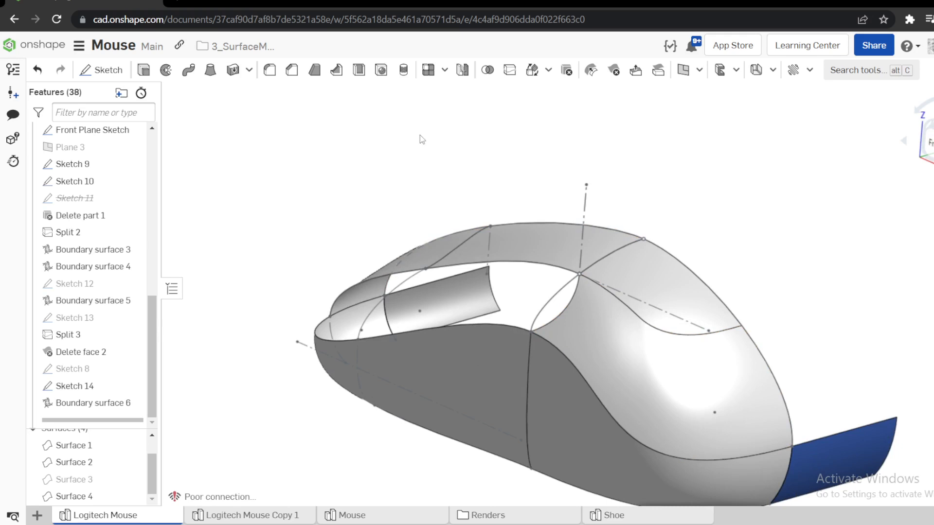
pyautogui.hotkey('shift', '7')
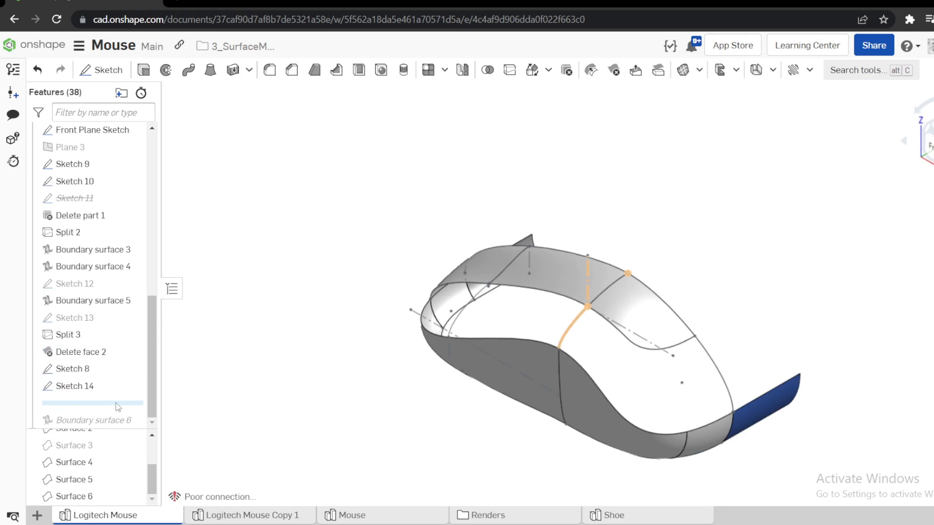
pyautogui.moveTo(116, 403); pyautogui.dragTo(114, 421)
pyautogui.rightClick(91, 404)
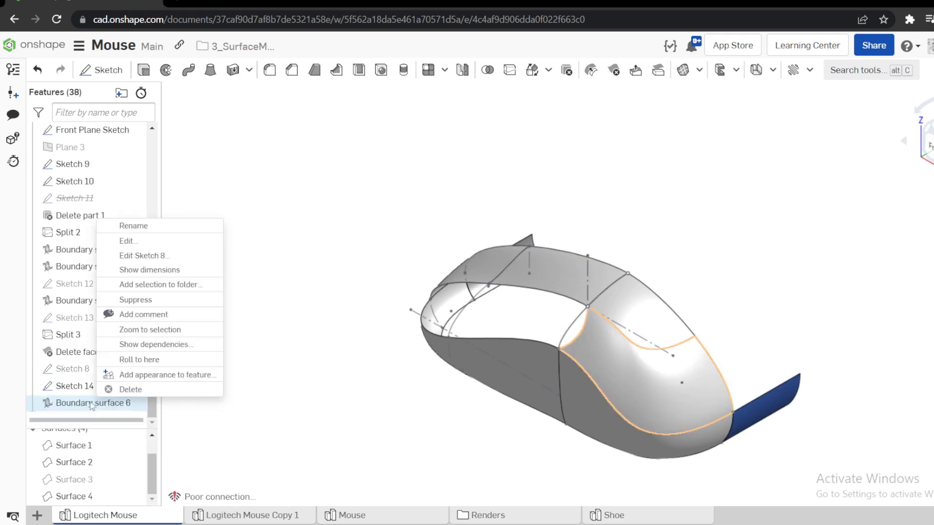
pyautogui.click(130, 390)
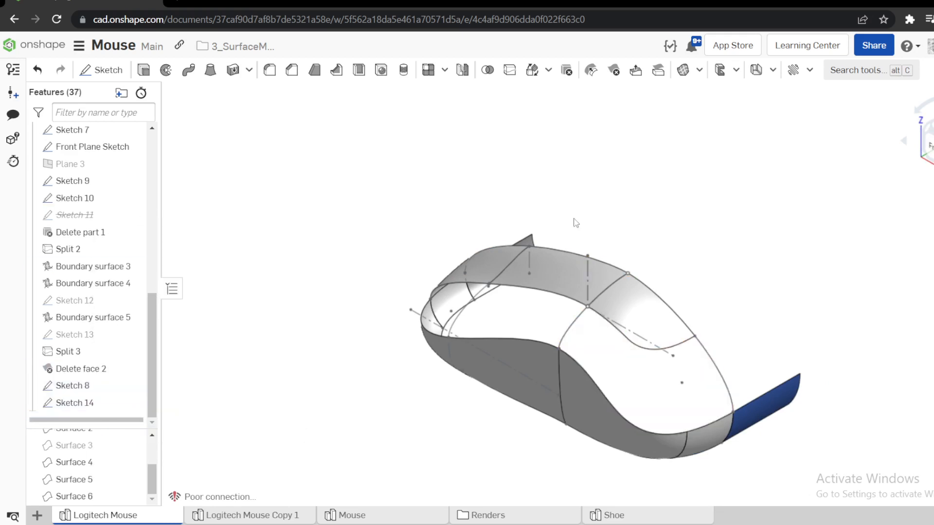
# Fill the open end corner with a surface bounded by the Sketch 14 and Sketch 8 curves, both lower side edges and both upper surface edges.
pyautogui.click(682, 70)
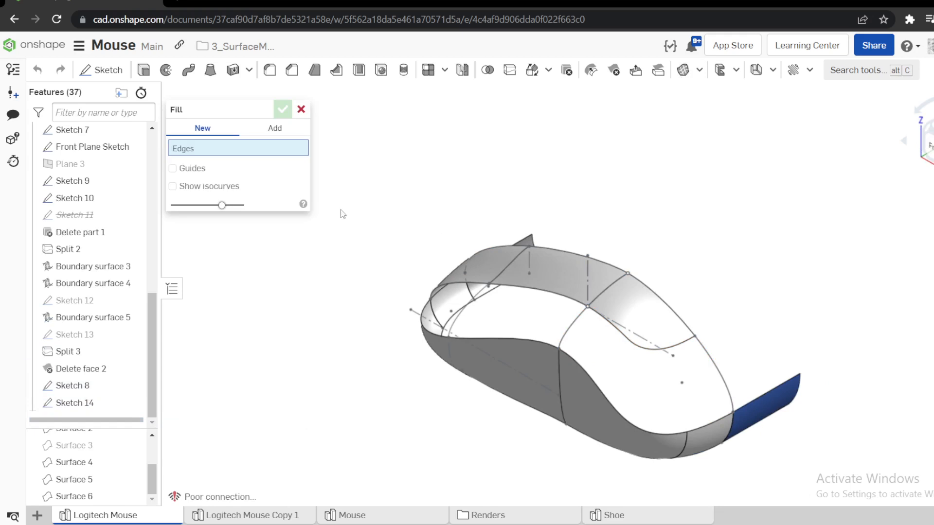
pyautogui.click(576, 317)
pyautogui.click(562, 354)
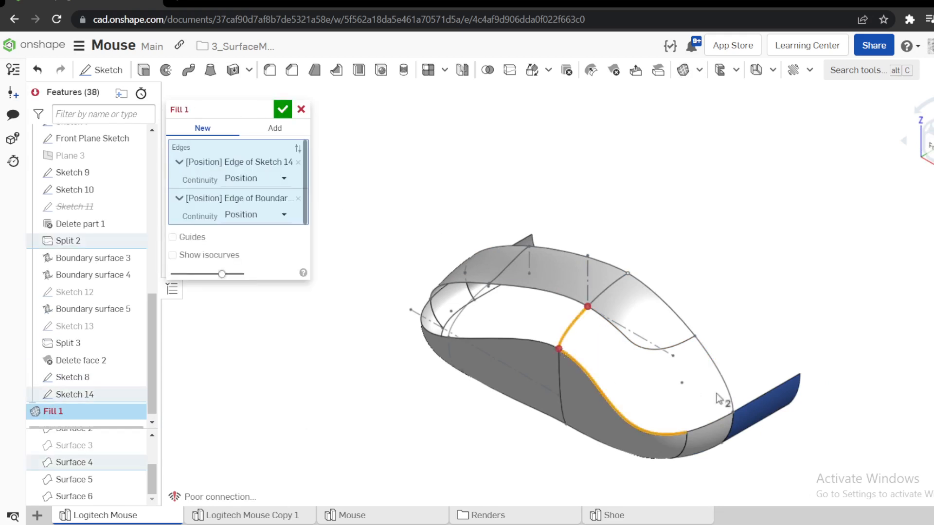
pyautogui.click(722, 413)
pyautogui.click(730, 412)
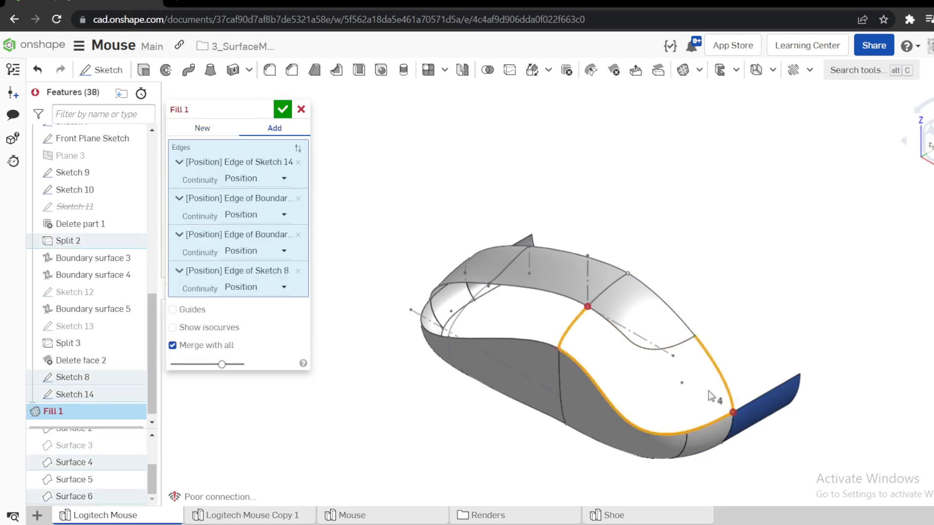
pyautogui.click(623, 343)
pyautogui.click(616, 333)
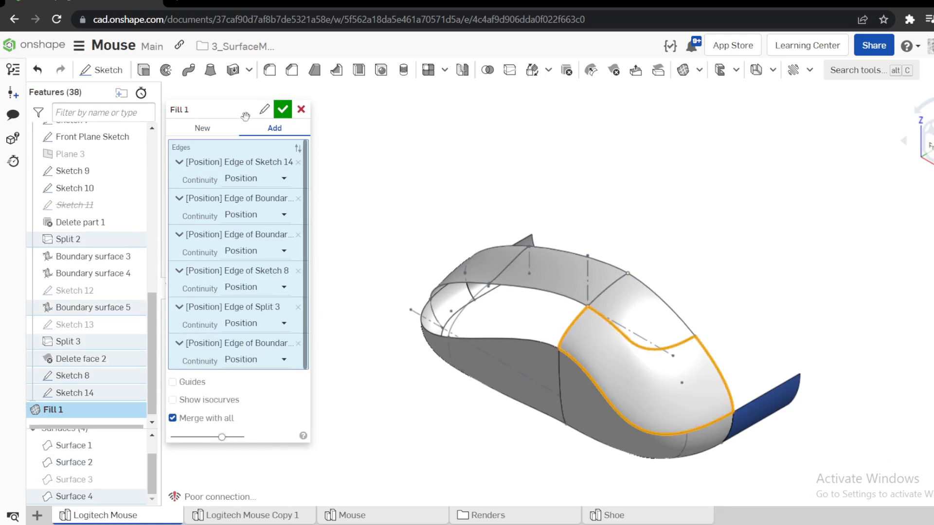
pyautogui.click(283, 109)
# Examine the fill surface from several angles, checking how it meets the side surface and the upper corner.
pyautogui.scroll(4, 661, 333)
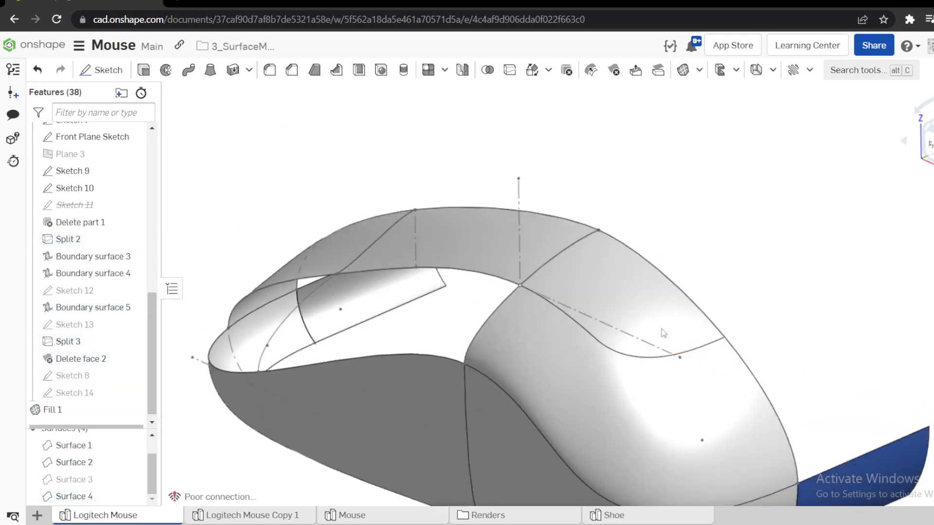
pyautogui.moveTo(662, 329); pyautogui.dragTo(732, 357, button='right')
pyautogui.scroll(-4, 691, 304)
pyautogui.scroll(5, 647, 356)
pyautogui.moveTo(609, 352); pyautogui.dragTo(592, 326, button='right')
pyautogui.moveTo(582, 366); pyautogui.dragTo(684, 364, button='right')
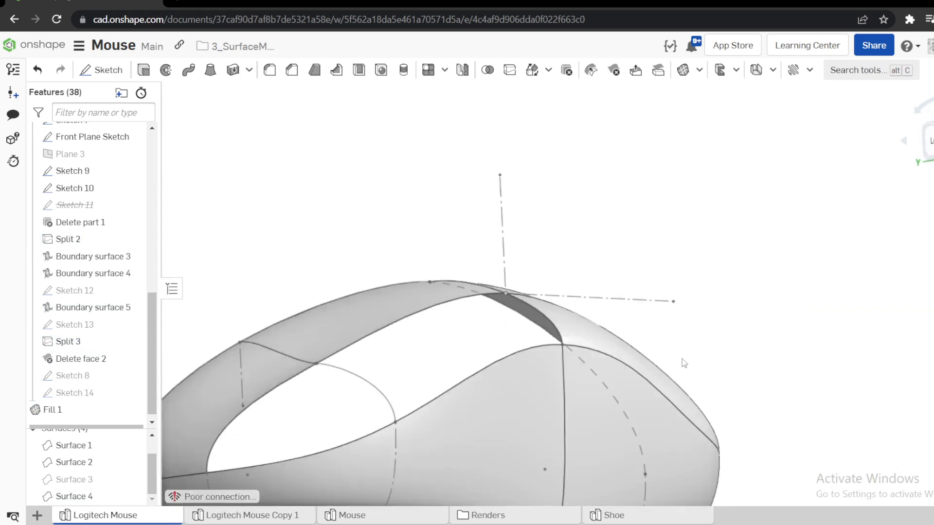
pyautogui.scroll(5, 684, 363)
pyautogui.click(579, 334)
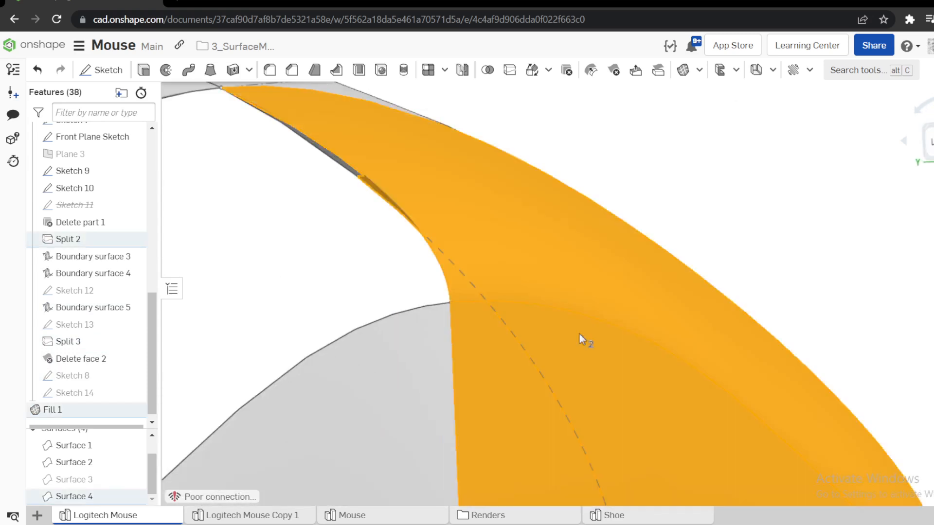
pyautogui.moveTo(579, 334); pyautogui.dragTo(521, 344, button='right')
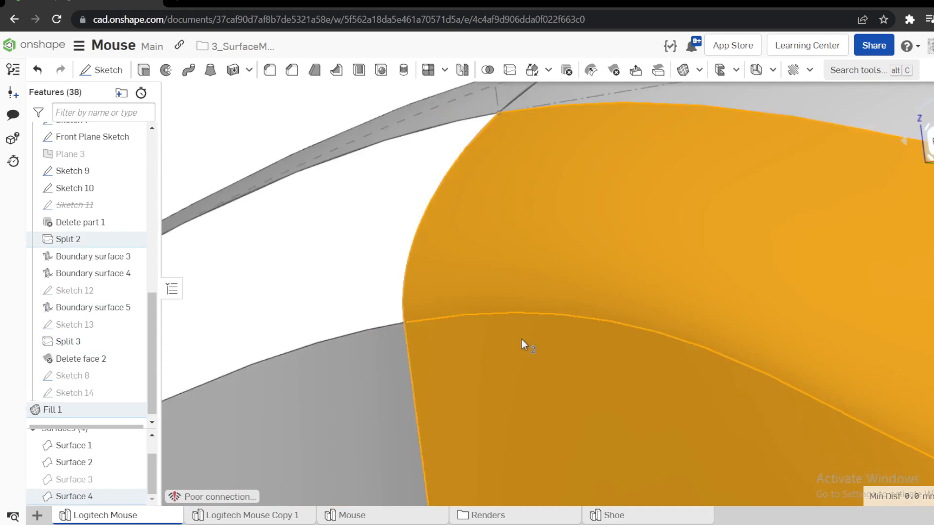
pyautogui.scroll(-6, 521, 344)
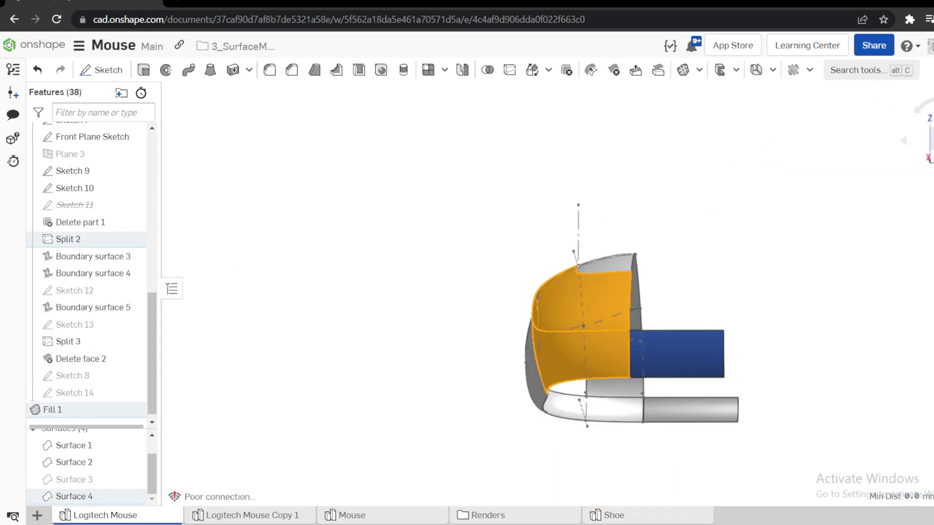
pyautogui.scroll(4, 728, 188)
pyautogui.click(715, 227)
pyautogui.moveTo(438, 163); pyautogui.dragTo(681, 214, button='right')
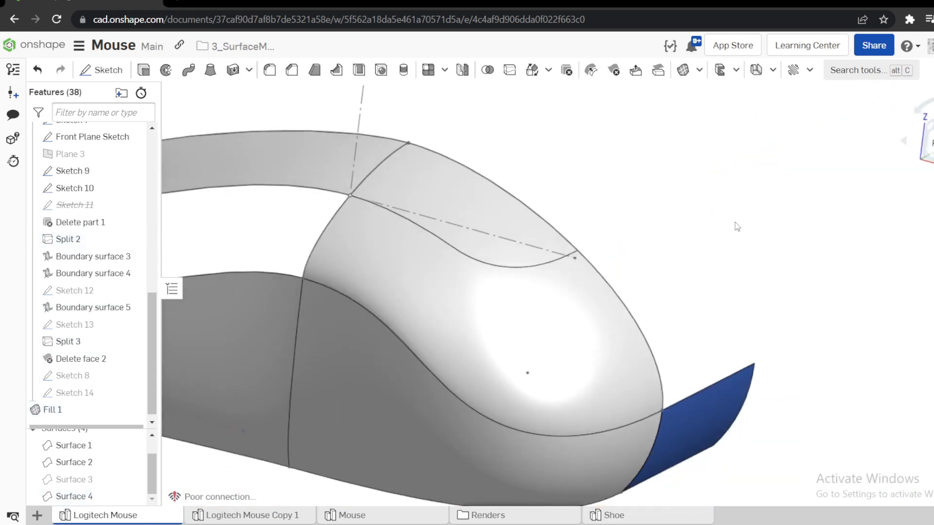
# Inspect the continuity between the fill and the upper surface along their shared edge with zebra stripes, and close the analysis.
pyautogui.click(933, 185)
pyautogui.moveTo(929, 407)
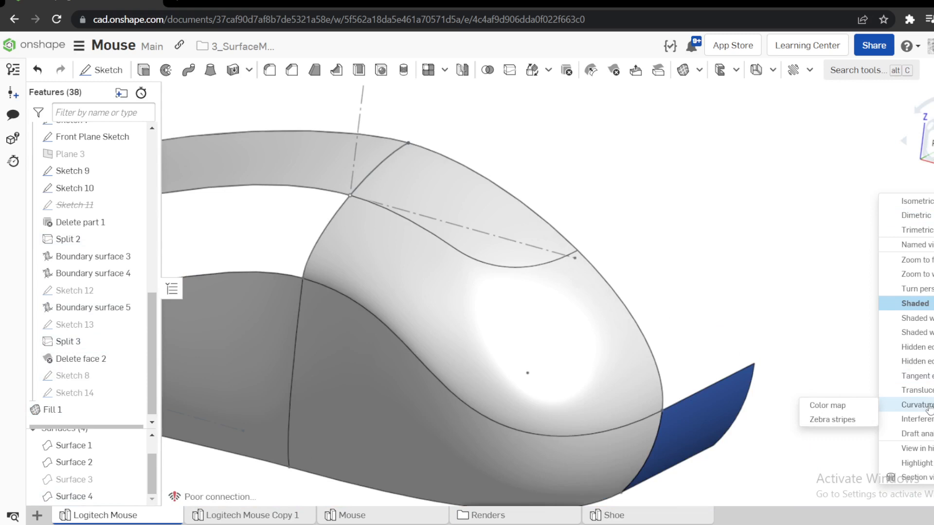
pyautogui.click(830, 419)
pyautogui.moveTo(477, 229); pyautogui.dragTo(513, 270, button='right')
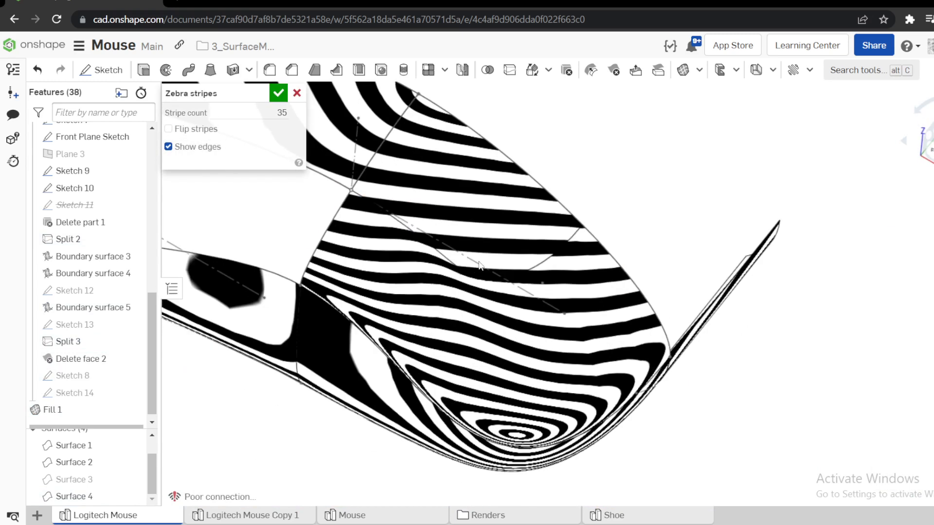
pyautogui.scroll(3, 514, 271)
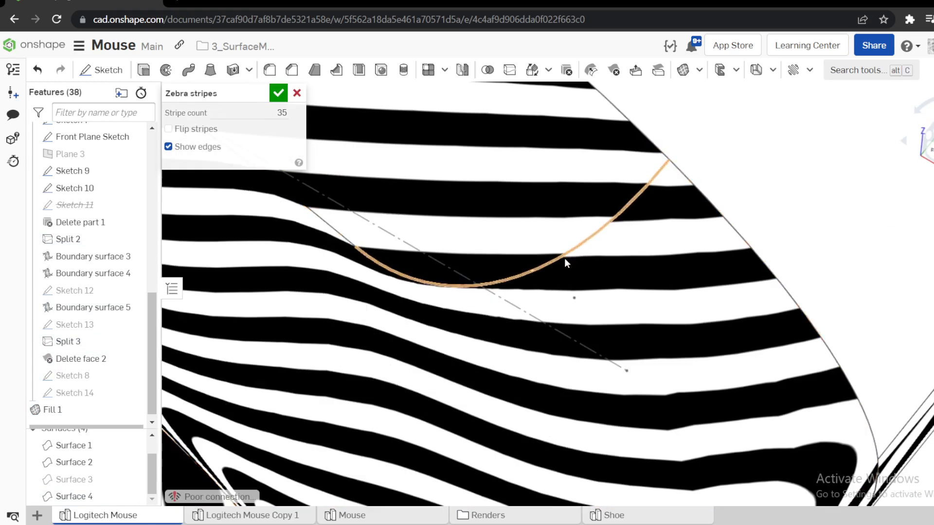
pyautogui.scroll(3, 565, 263)
pyautogui.scroll(3, 565, 263)
pyautogui.scroll(3, 634, 215)
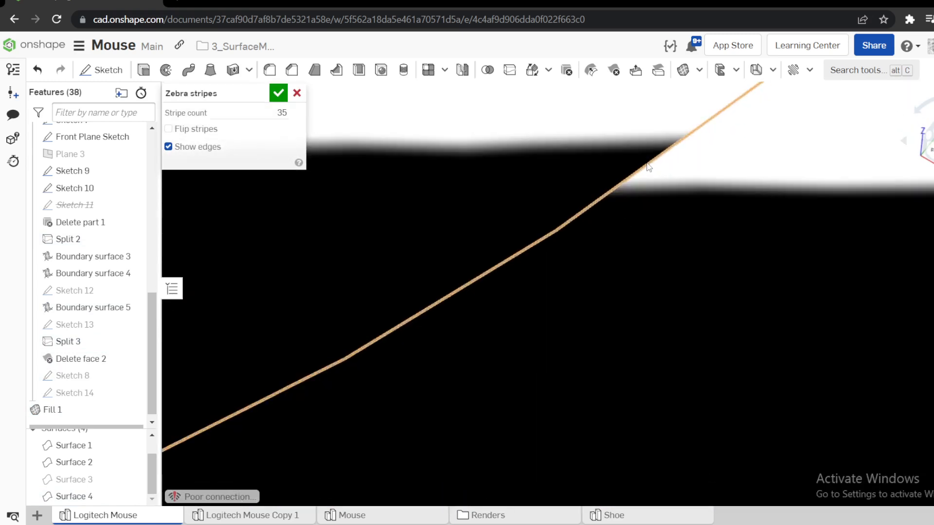
pyautogui.scroll(-8, 608, 215)
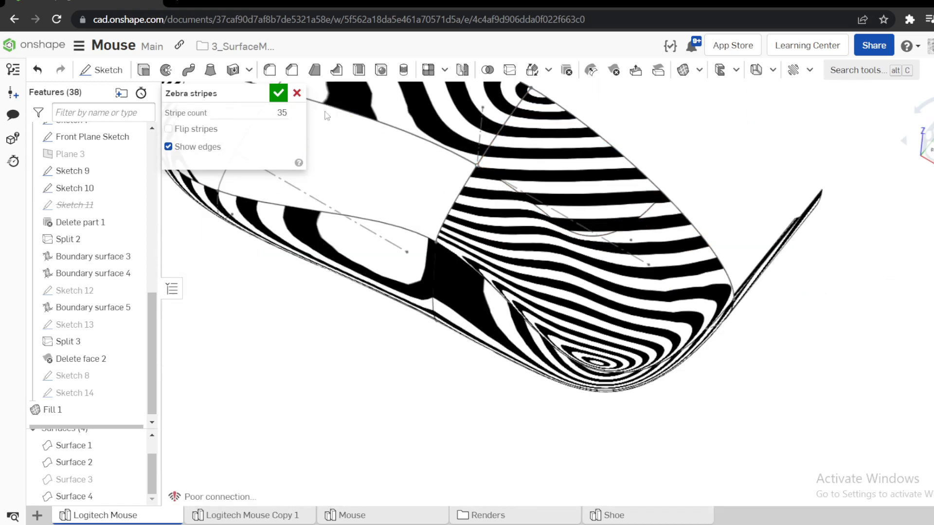
pyautogui.click(297, 93)
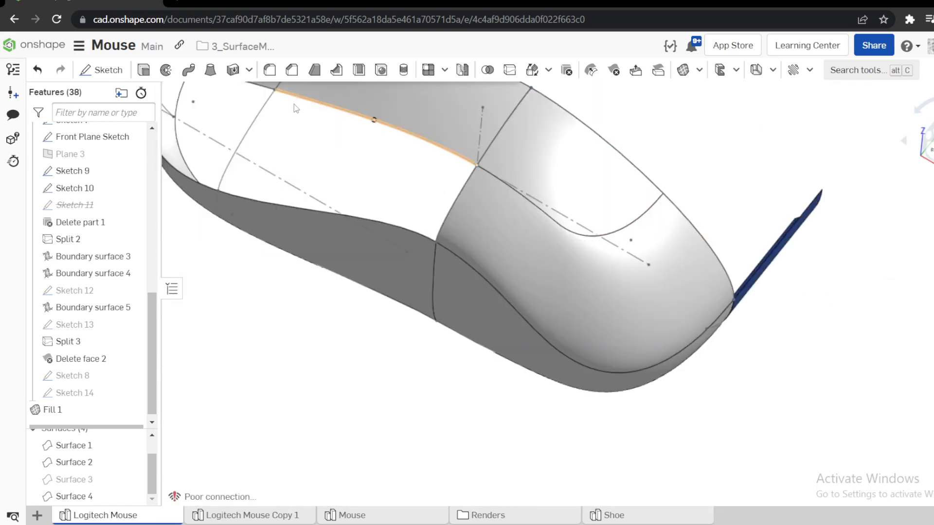
# Edit Fill 1 and set the Split 3 edge's continuity to Tangency, with the Boundary surface 5 face as its adjacent face.
pyautogui.scroll(3, 292, 185)
pyautogui.rightClick(74, 415)
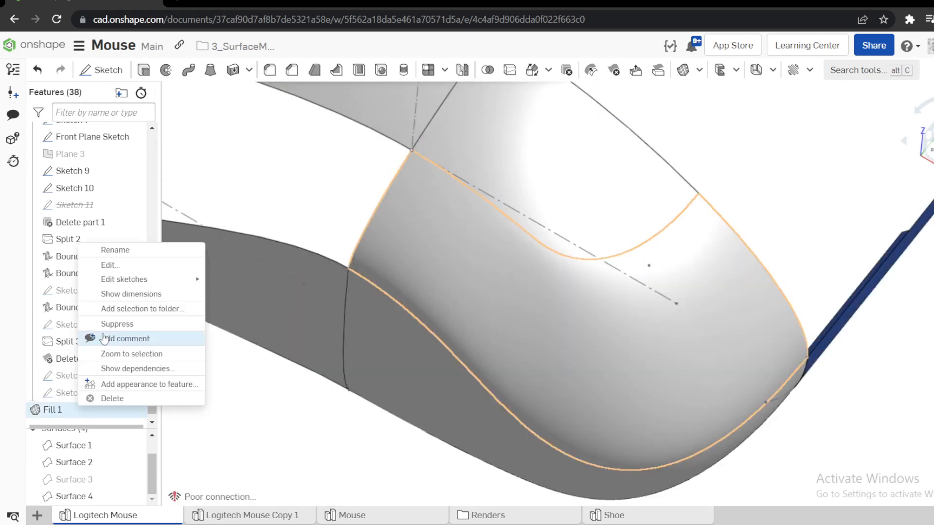
pyautogui.click(121, 265)
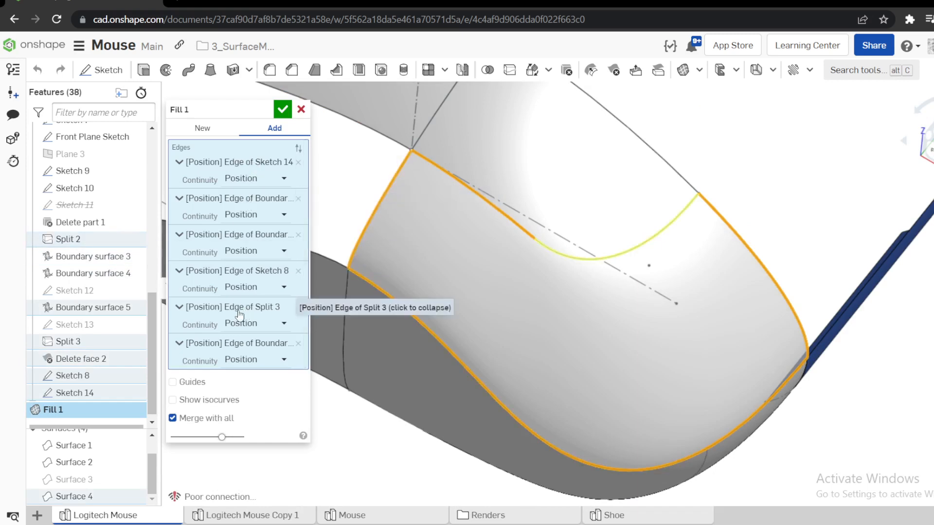
pyautogui.click(272, 327)
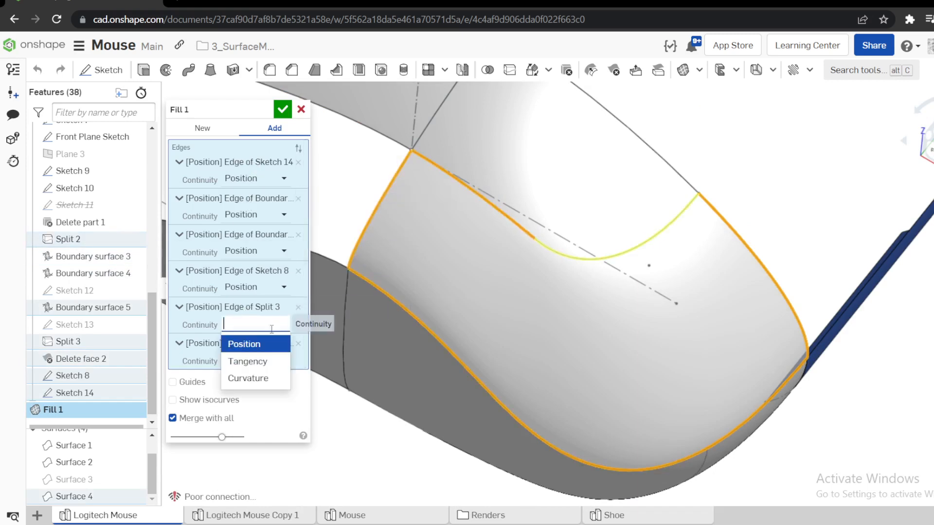
pyautogui.click(248, 362)
pyautogui.click(621, 234)
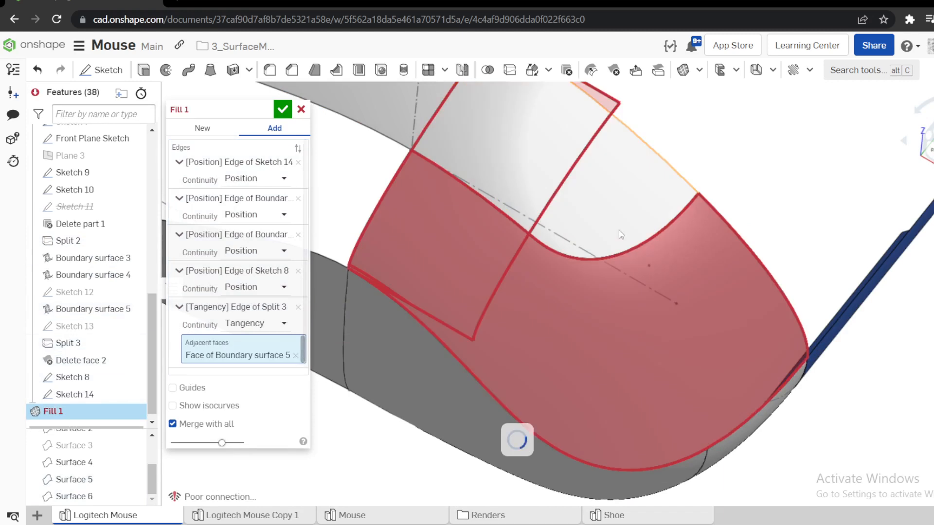
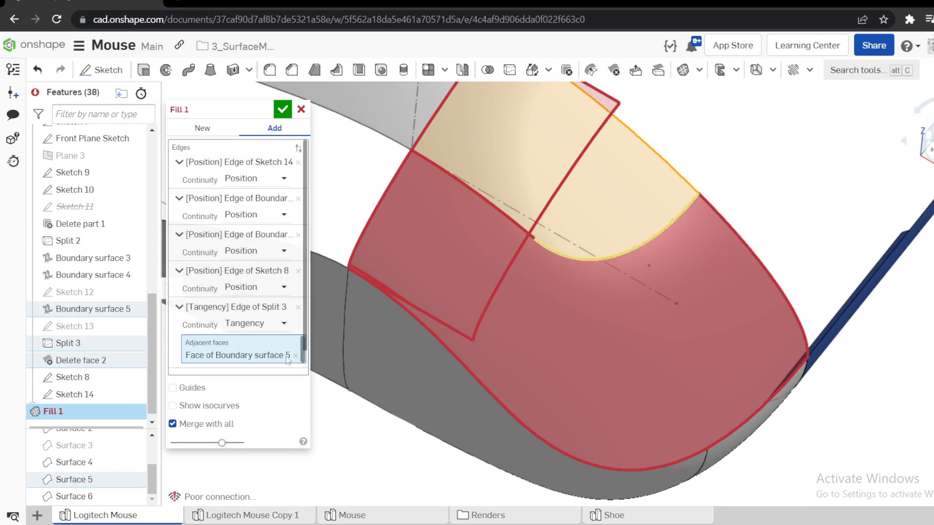
# Discard the open Fill 1 edit and roll the feature history back to just above Fill 1.
pyautogui.click(301, 109)
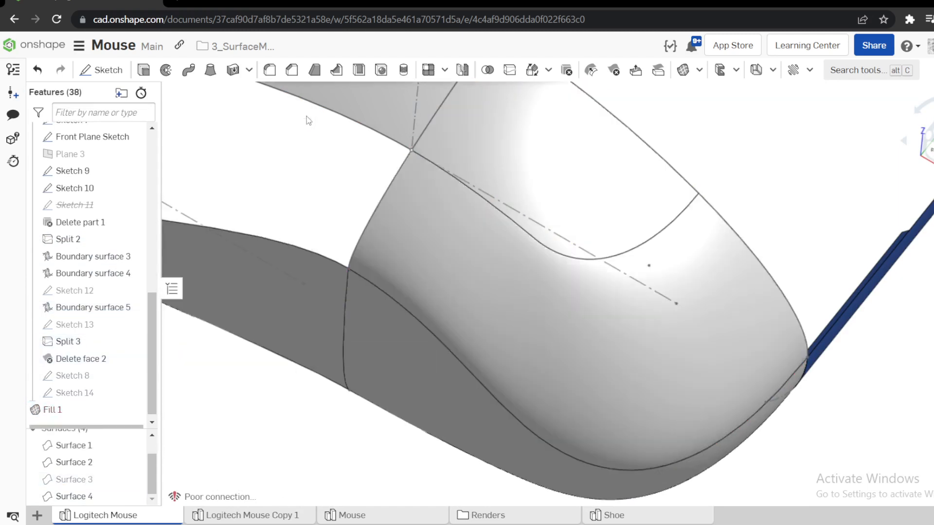
pyautogui.scroll(-1, 81, 415)
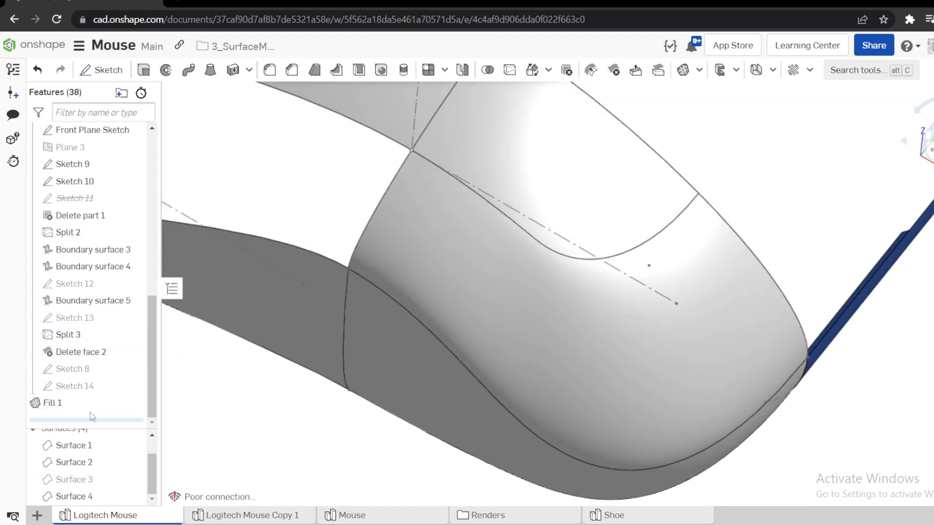
pyautogui.moveTo(90, 421); pyautogui.dragTo(95, 396)
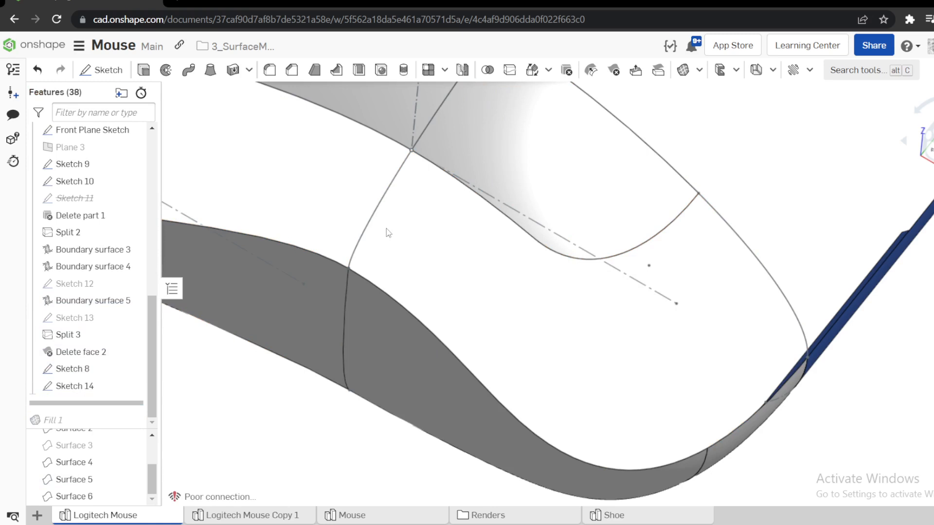
# Try a boundary surface over the end corner with Sketch 14 and Sketch 8 edges as U profiles and both lower side edges as one V profile.
pyautogui.click(699, 69)
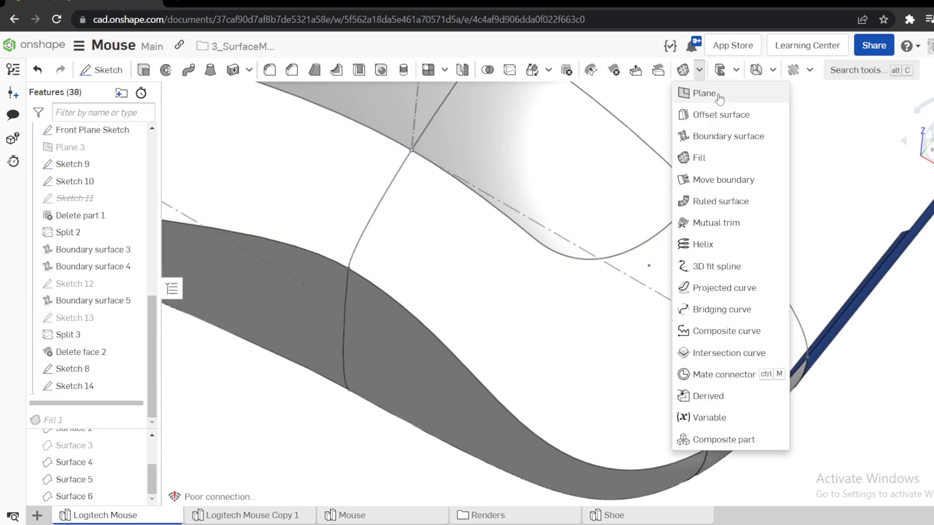
pyautogui.click(725, 134)
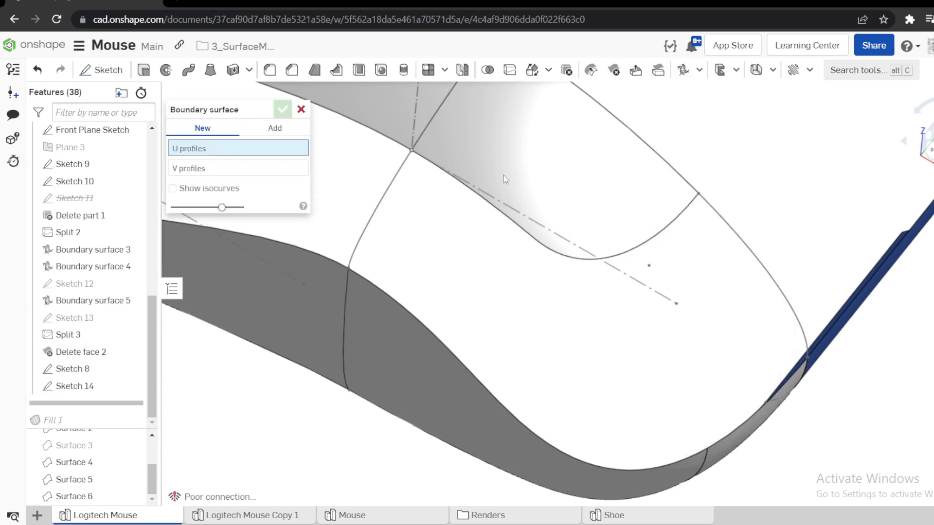
pyautogui.click(378, 214)
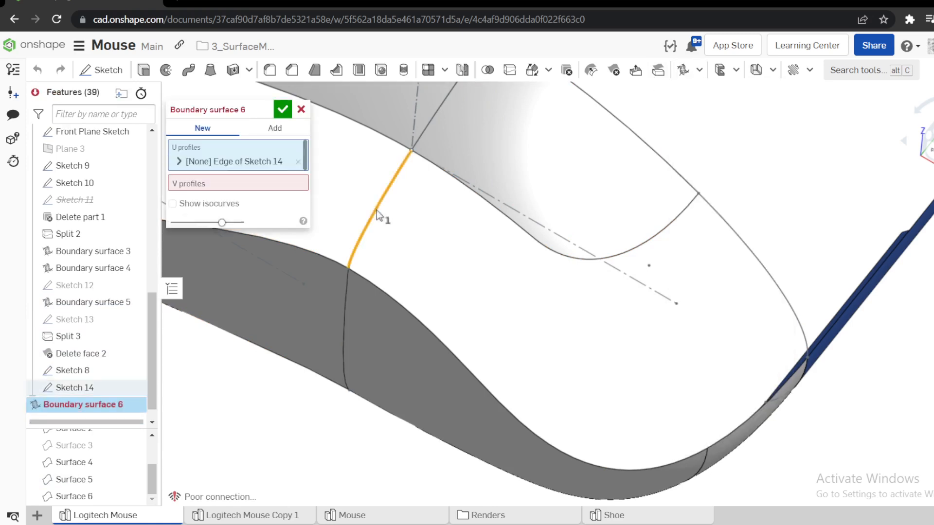
pyautogui.click(801, 340)
pyautogui.click(206, 204)
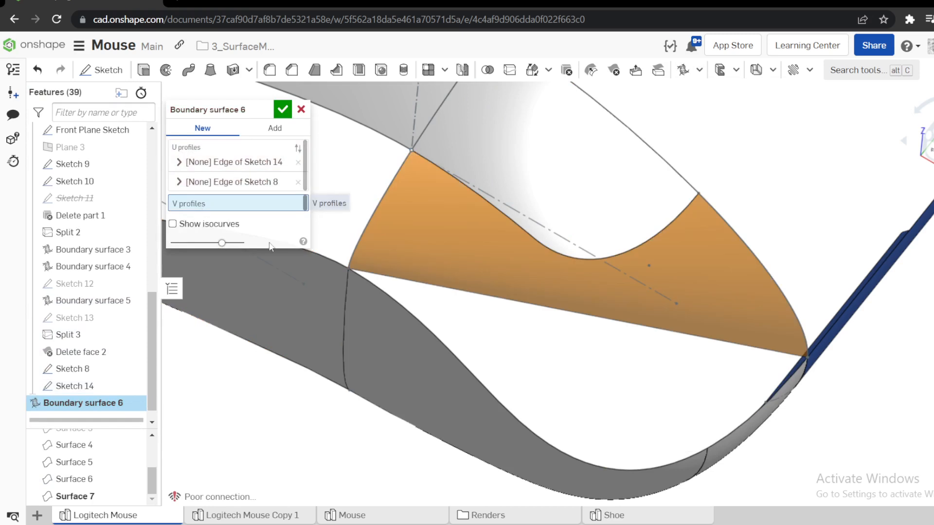
pyautogui.click(376, 285)
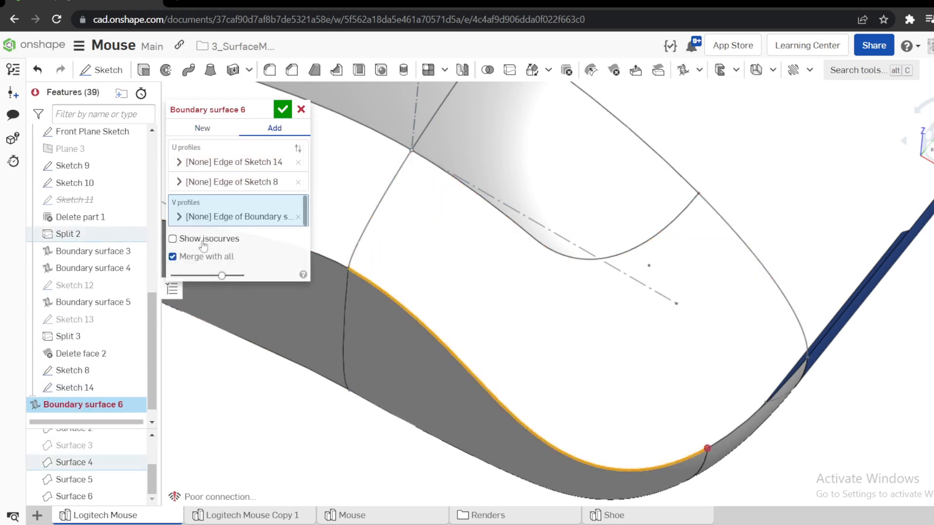
pyautogui.click(179, 217)
pyautogui.click(221, 249)
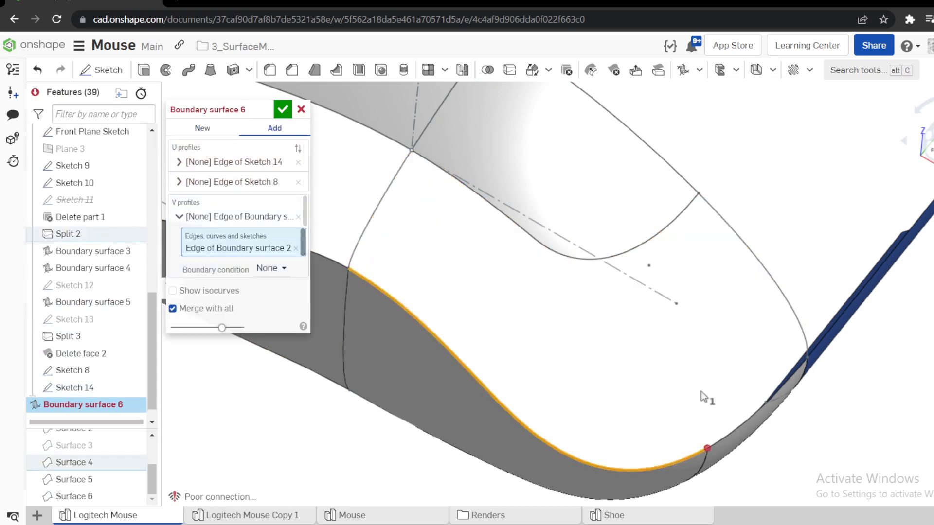
pyautogui.click(736, 432)
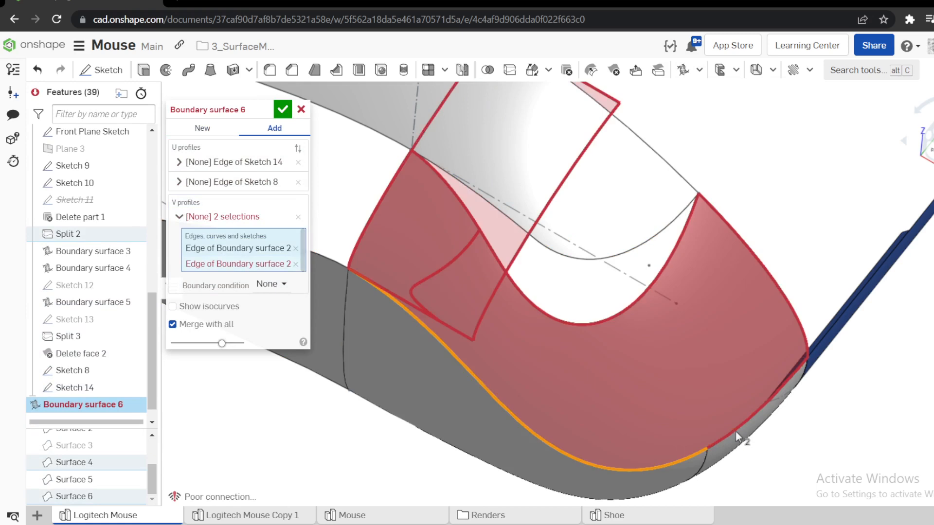
pyautogui.click(315, 108)
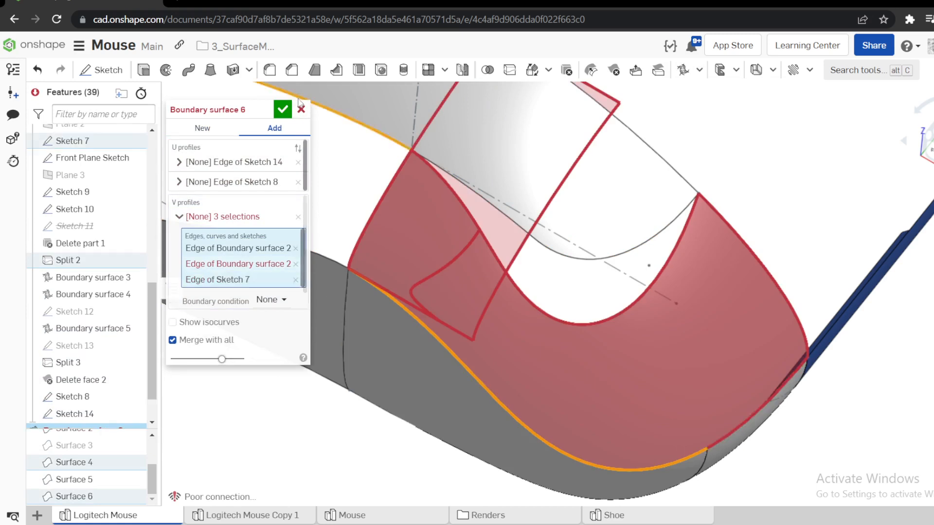
pyautogui.click(301, 111)
# Roll the feature history forward to include Fill 1 again.
pyautogui.scroll(-5, 386, 194)
pyautogui.moveTo(452, 327); pyautogui.dragTo(297, 297, button='right')
pyautogui.moveTo(119, 405)
pyautogui.mouseDown()
pyautogui.moveTo(146, 430)
pyautogui.moveTo(121, 421)
pyautogui.mouseUp()
# Examine the mouse surfaces from above and from several angles, checking the filled end corner and the remaining opening along the side.
pyautogui.scroll(5, 485, 227)
pyautogui.scroll(-5, 486, 227)
pyautogui.moveTo(485, 227); pyautogui.dragTo(607, 263, button='right')
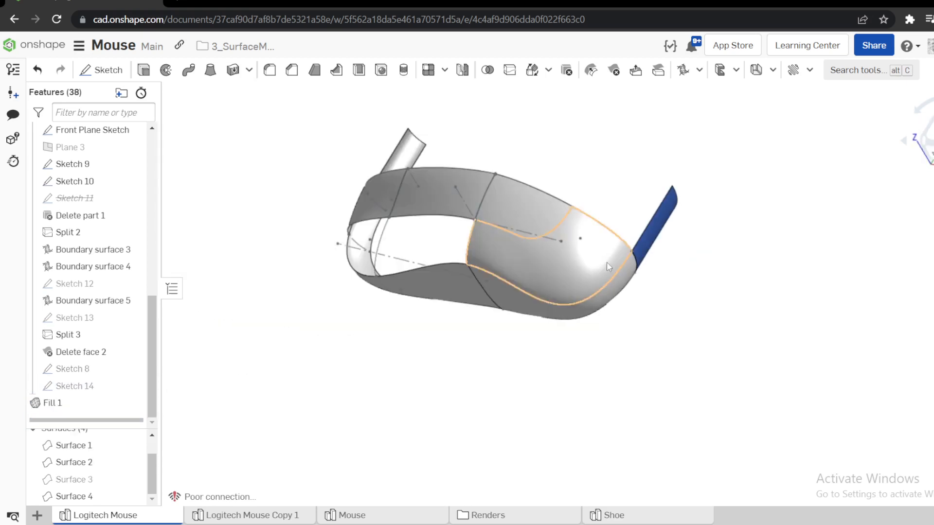
pyautogui.click(929, 129)
pyautogui.scroll(5, 672, 228)
pyautogui.scroll(-5, 672, 227)
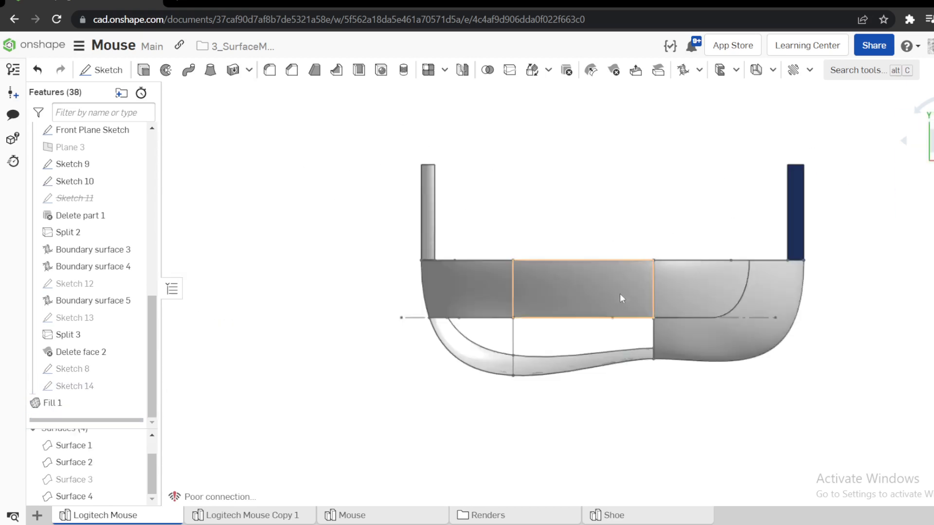
pyautogui.moveTo(672, 227); pyautogui.dragTo(625, 243, button='right')
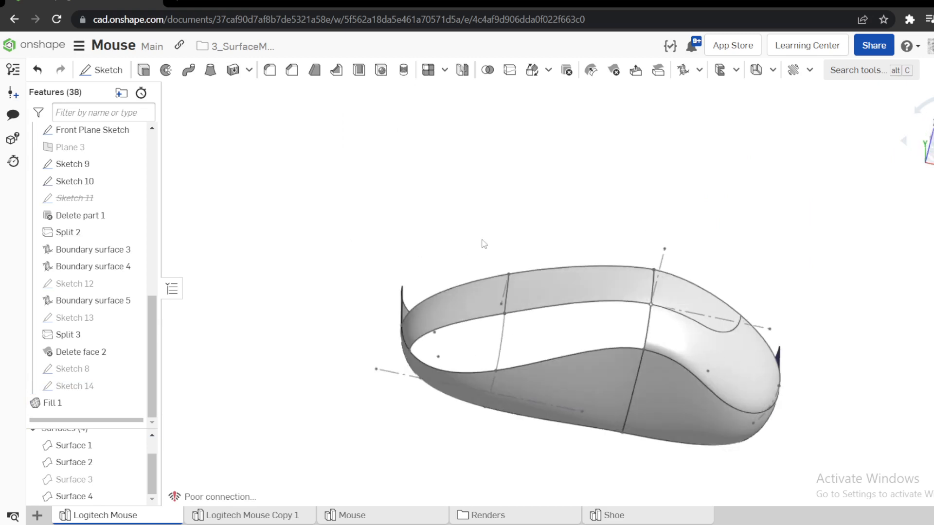
pyautogui.moveTo(484, 244); pyautogui.dragTo(569, 256, button='right')
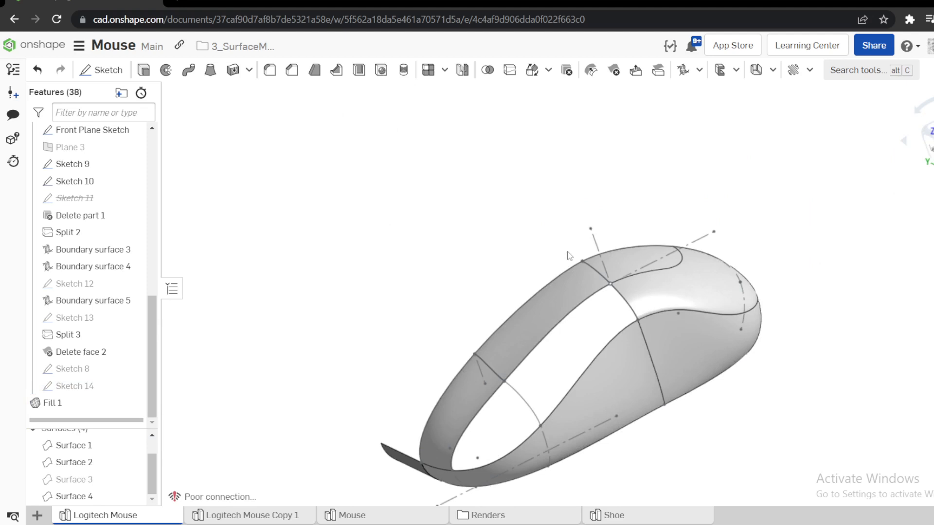
pyautogui.moveTo(501, 451); pyautogui.dragTo(551, 381, button='right')
pyautogui.moveTo(490, 296); pyautogui.dragTo(467, 308, button='right')
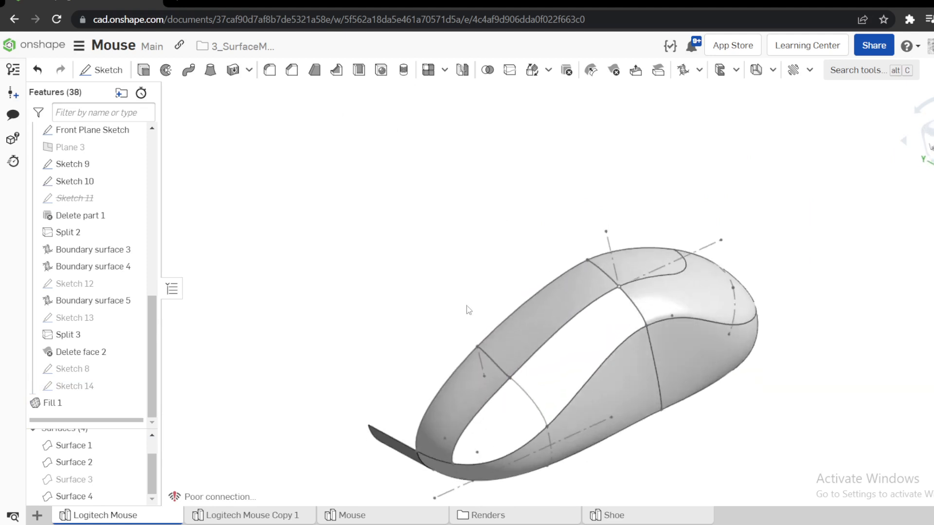
# Try a boundary surface across the middle opening with the Sketch 14 and Sketch 9 edges as U profiles, and clear both profiles.
pyautogui.click(683, 71)
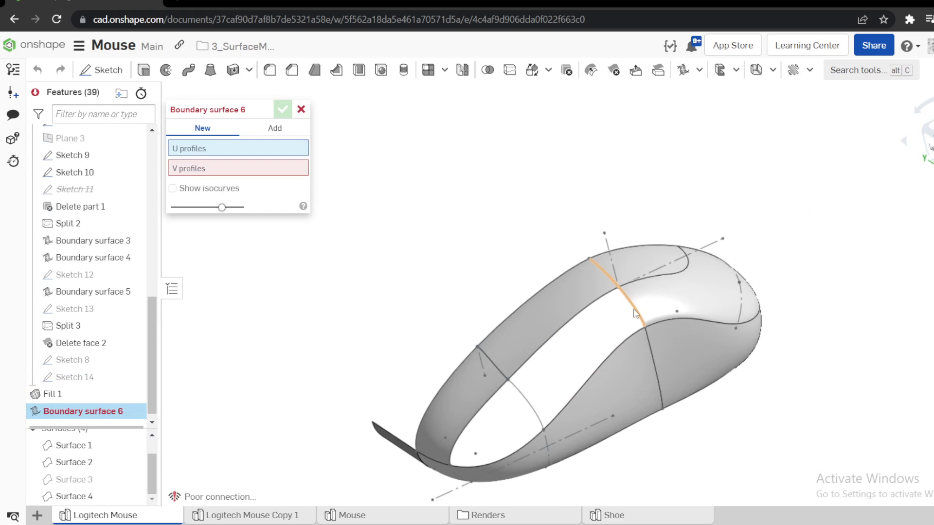
pyautogui.scroll(5, 623, 293)
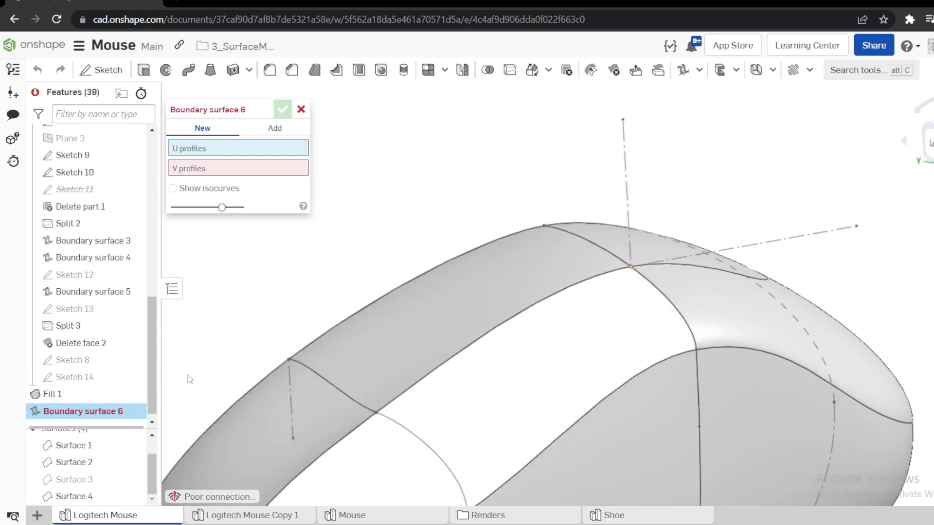
pyautogui.click(139, 377)
pyautogui.click(676, 315)
pyautogui.scroll(-3, 601, 329)
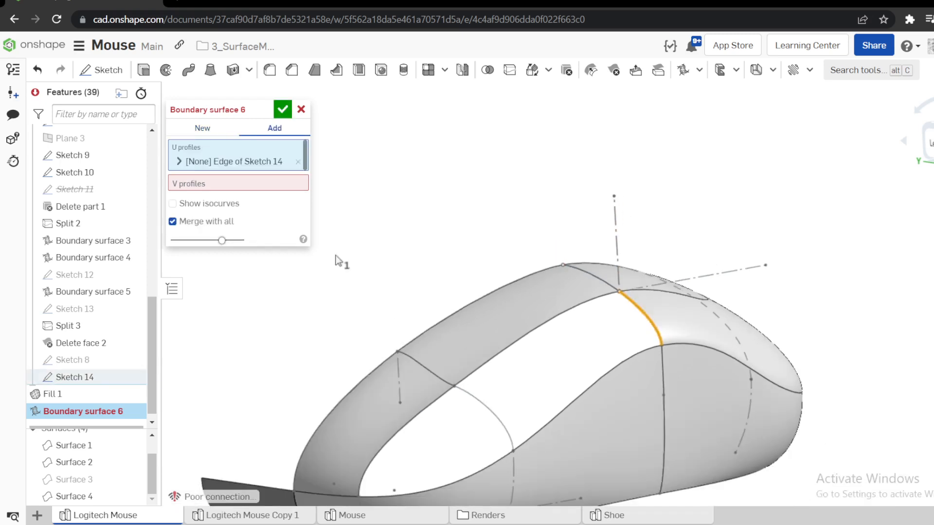
pyautogui.click(476, 403)
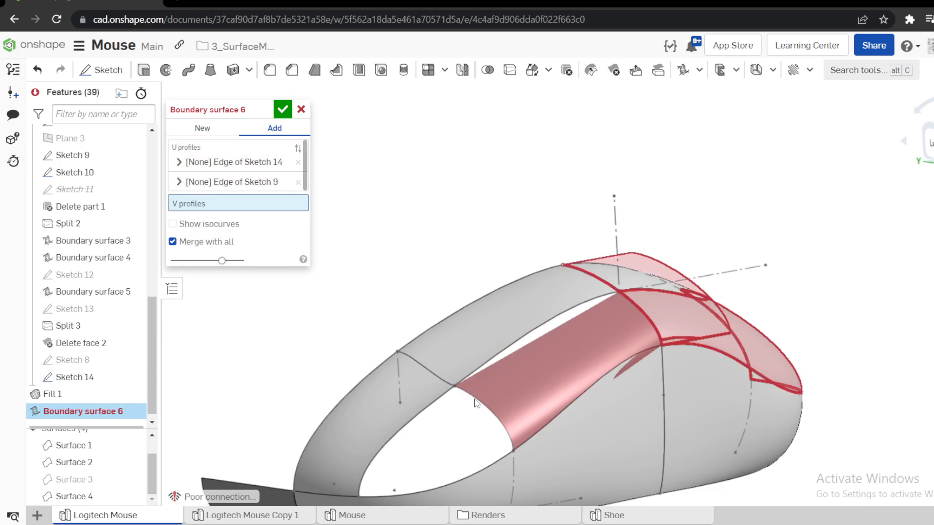
pyautogui.moveTo(488, 336)
pyautogui.mouseDown(button='right')
pyautogui.moveTo(469, 360)
pyautogui.moveTo(472, 343)
pyautogui.mouseUp(button='right')
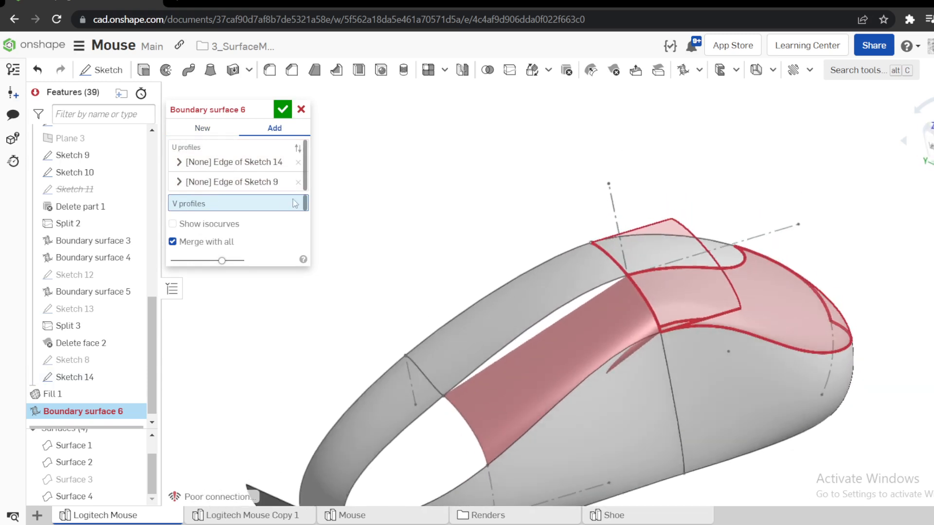
pyautogui.click(298, 183)
pyautogui.scroll(-3, 559, 343)
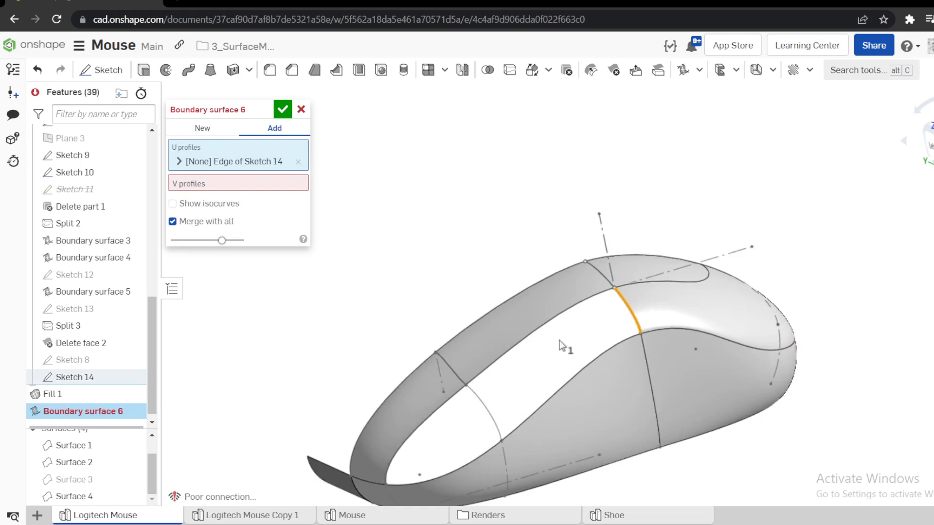
pyautogui.click(299, 162)
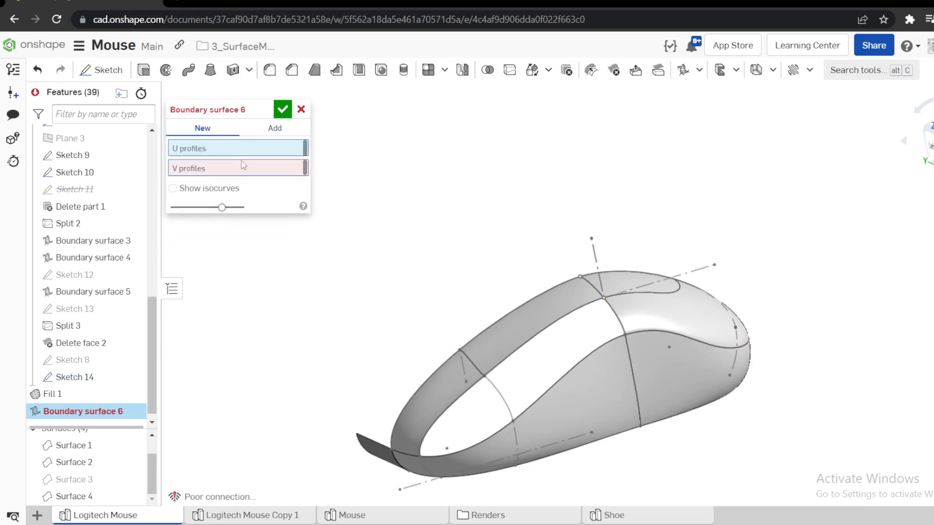
# Try the boundary surface with the Sketch 7 edge and the lower side edge as U profiles and the Sketch 14 edge as V profile.
pyautogui.click(560, 327)
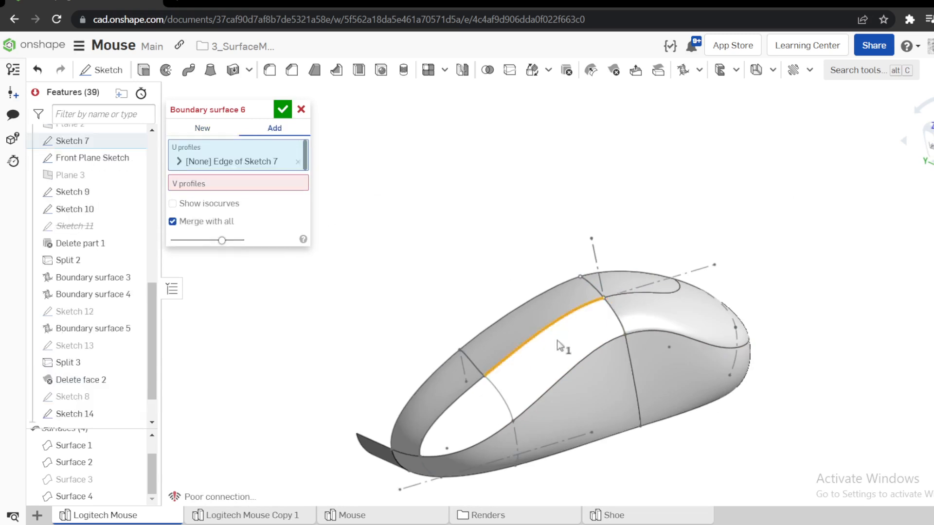
pyautogui.click(559, 376)
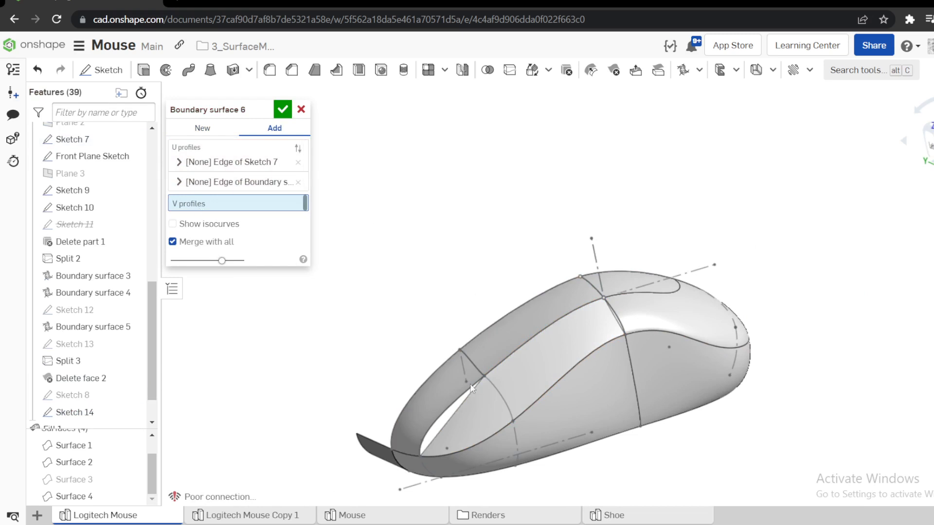
pyautogui.scroll(5, 582, 361)
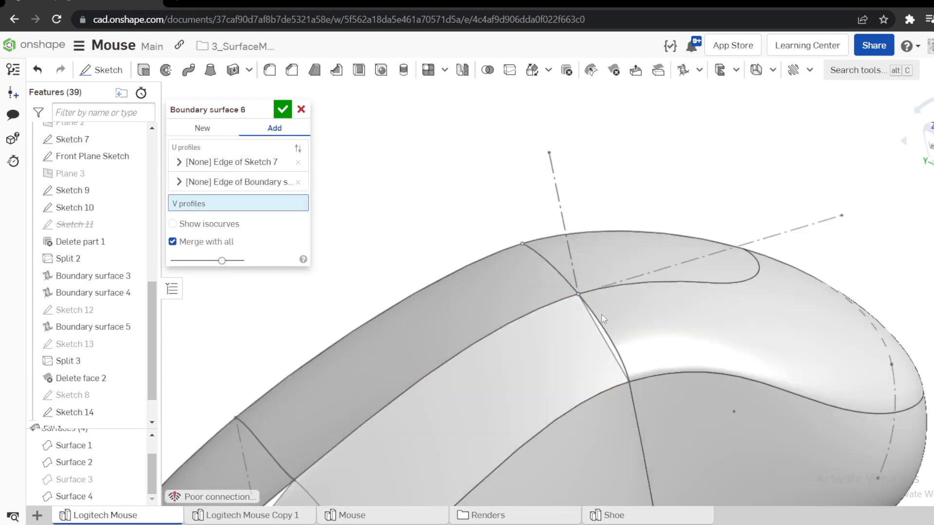
pyautogui.click(597, 317)
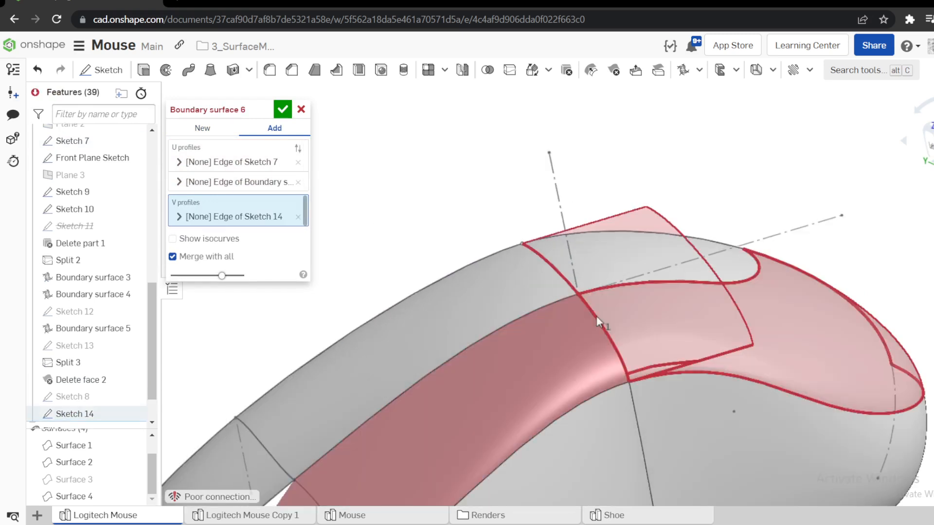
pyautogui.moveTo(593, 320)
pyautogui.mouseDown(button='right')
pyautogui.moveTo(623, 314)
pyautogui.moveTo(626, 350)
pyautogui.moveTo(621, 316)
pyautogui.moveTo(595, 318)
pyautogui.mouseUp(button='right')
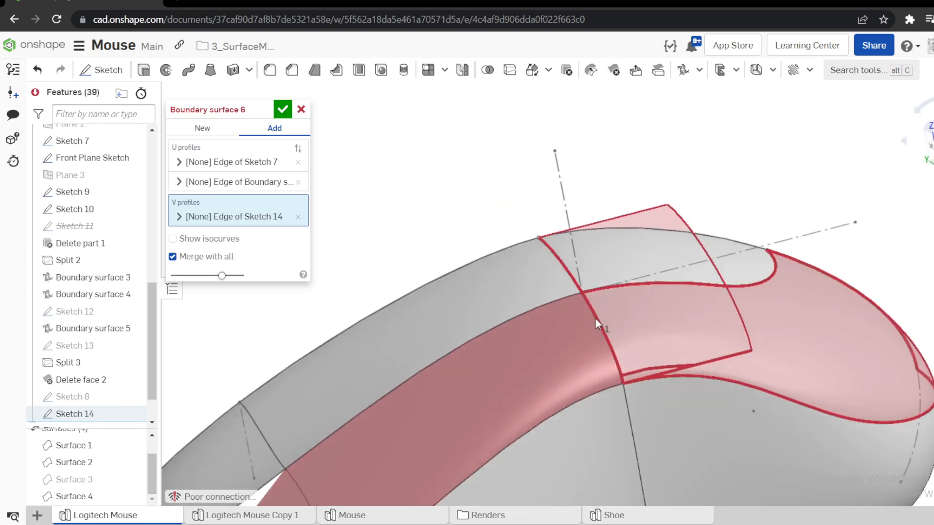
pyautogui.click(301, 110)
pyautogui.scroll(-6, 576, 274)
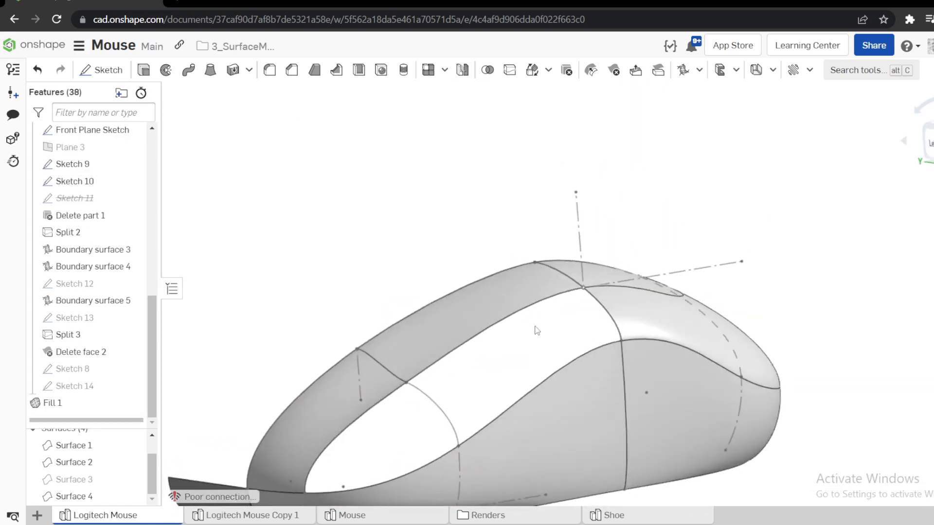
pyautogui.click(699, 70)
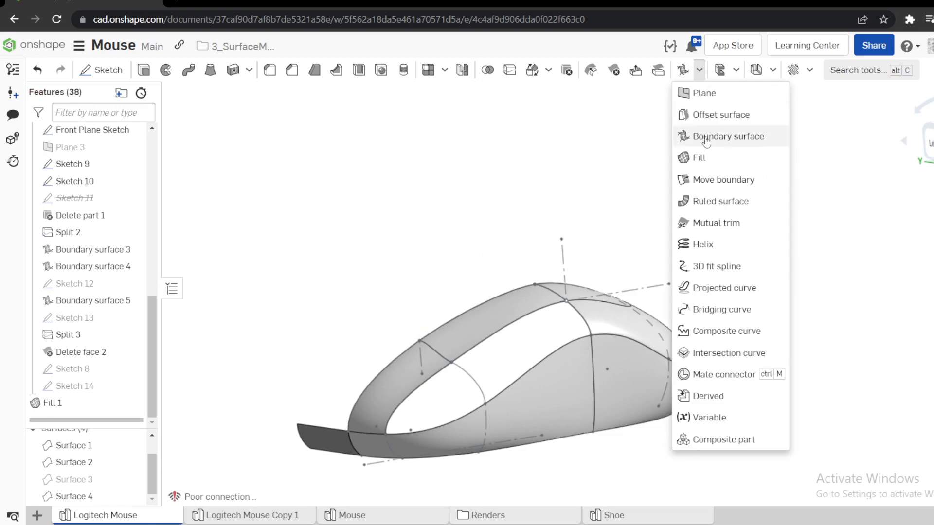
pyautogui.click(701, 157)
pyautogui.moveTo(581, 319); pyautogui.dragTo(587, 381, button='right')
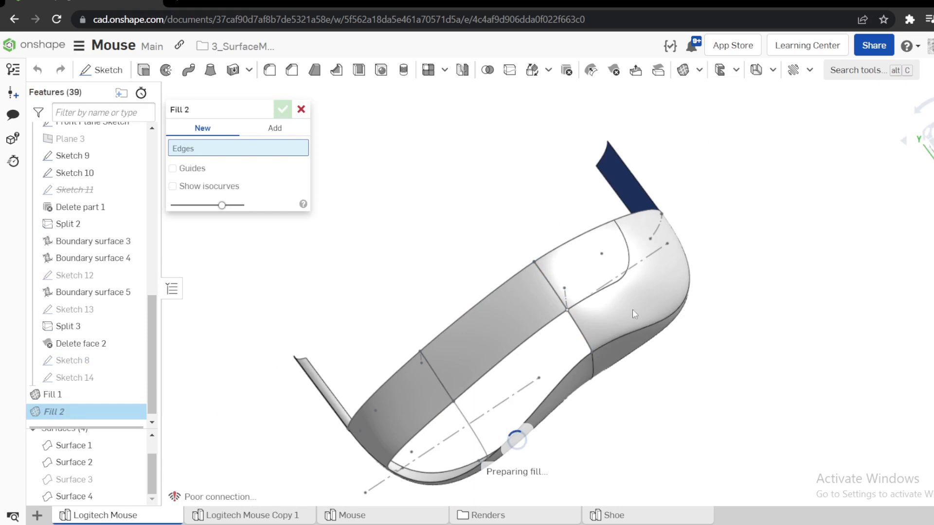
pyautogui.click(301, 109)
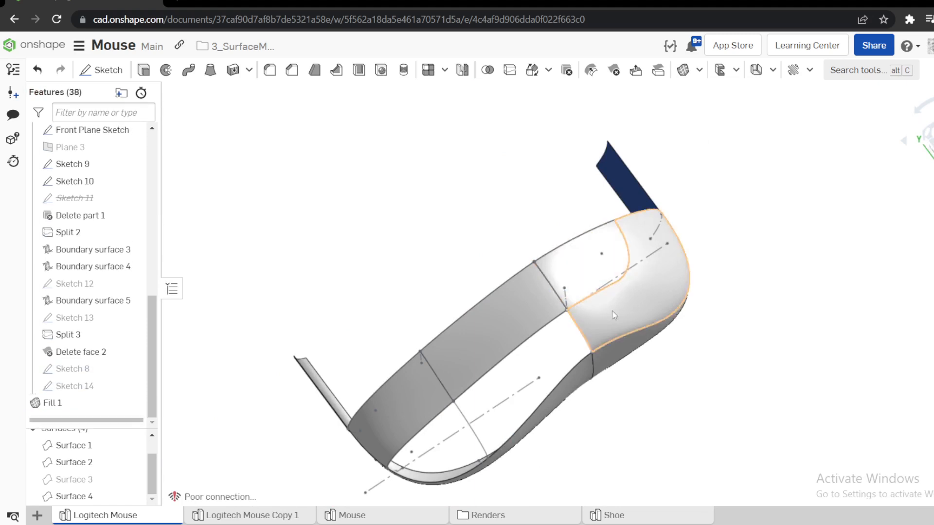
# Hide the merged mouse surface and show Sketch 14 among the remaining guide curves.
pyautogui.press('y')
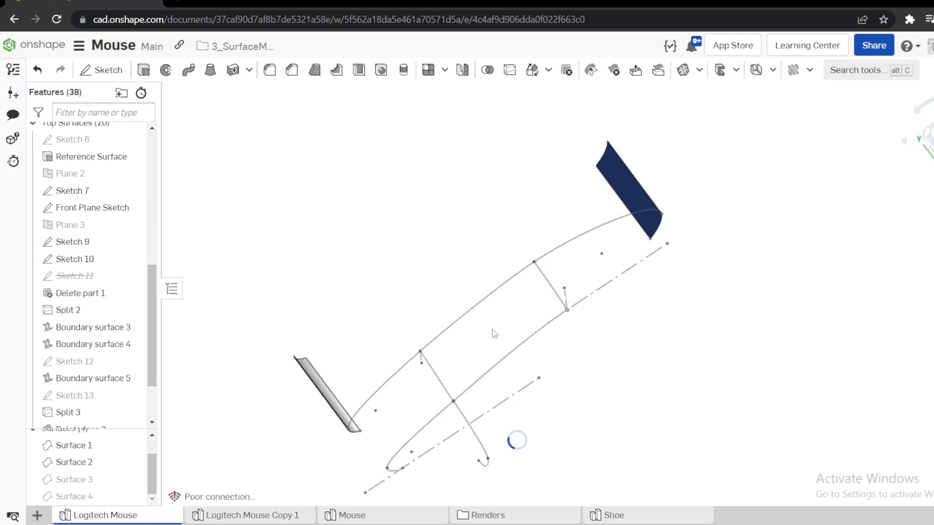
pyautogui.scroll(-2, 102, 411)
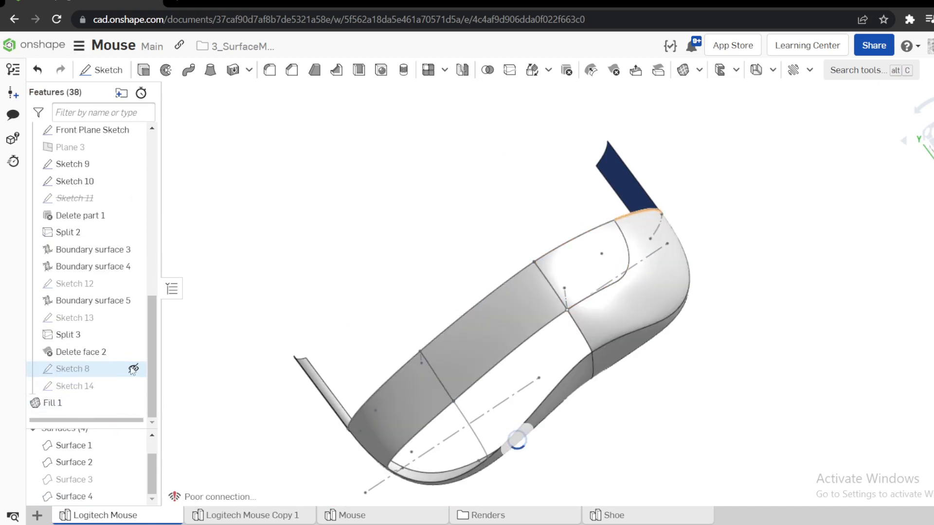
pyautogui.click(134, 385)
pyautogui.moveTo(412, 256); pyautogui.dragTo(422, 219, button='right')
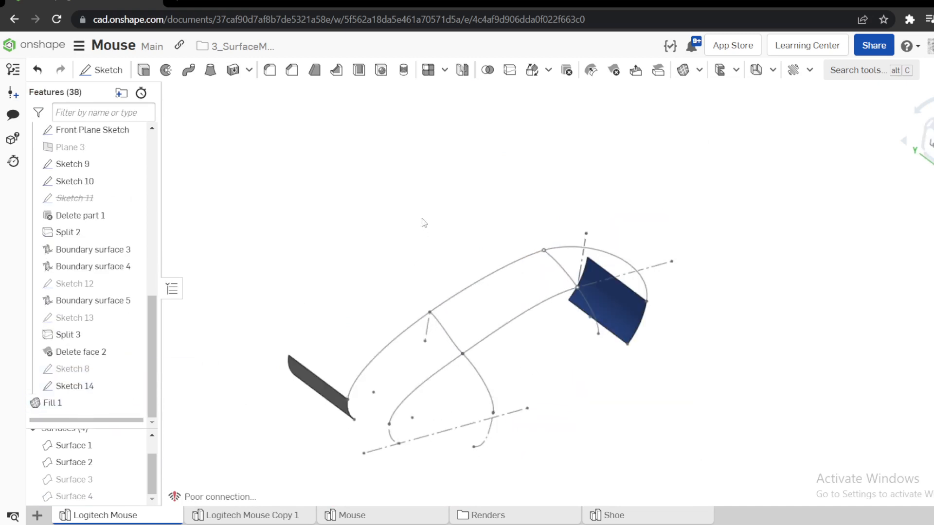
# Select the Sketch 14 arc beside the side opening and show Surface 3 and Surface 4 again.
pyautogui.click(588, 304)
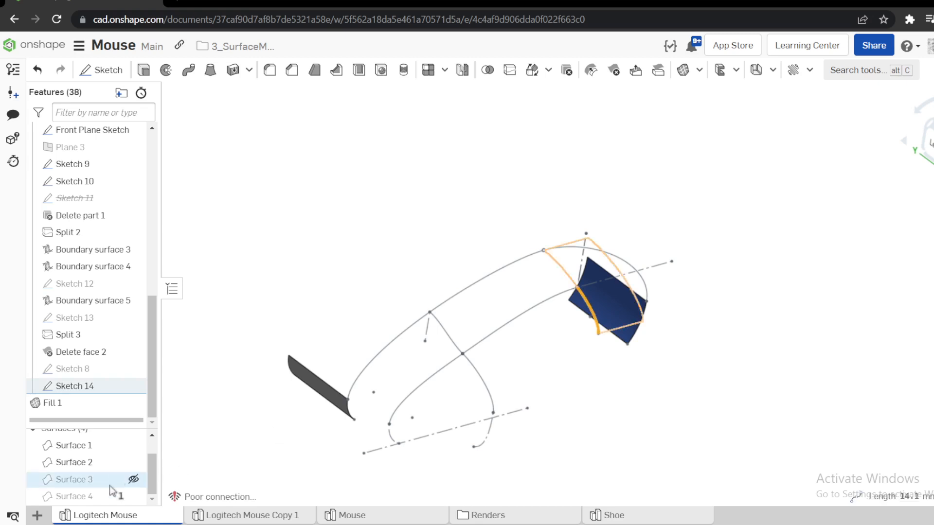
pyautogui.click(133, 479)
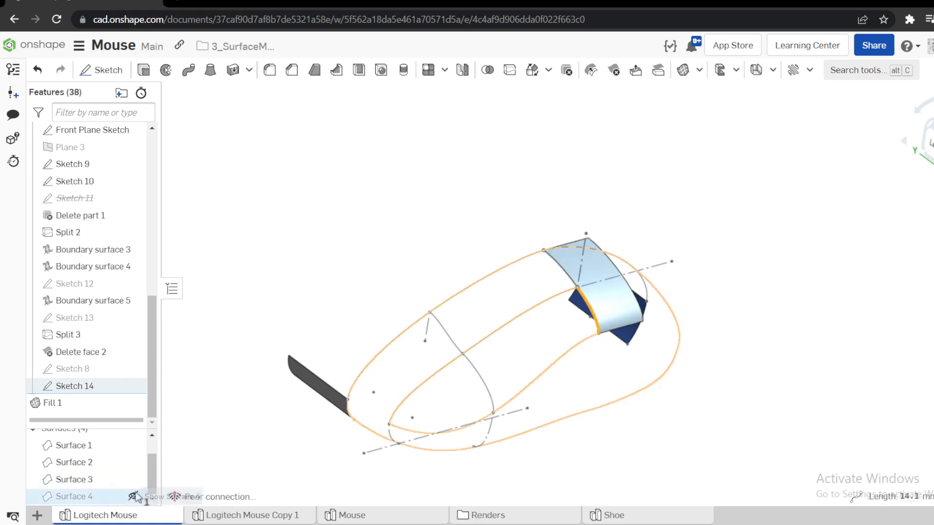
pyautogui.click(133, 496)
# Try to fill the entire side opening as a new surface from the Sketch 14 edge, lower side edge and two Sketch 7 edges.
pyautogui.click(696, 71)
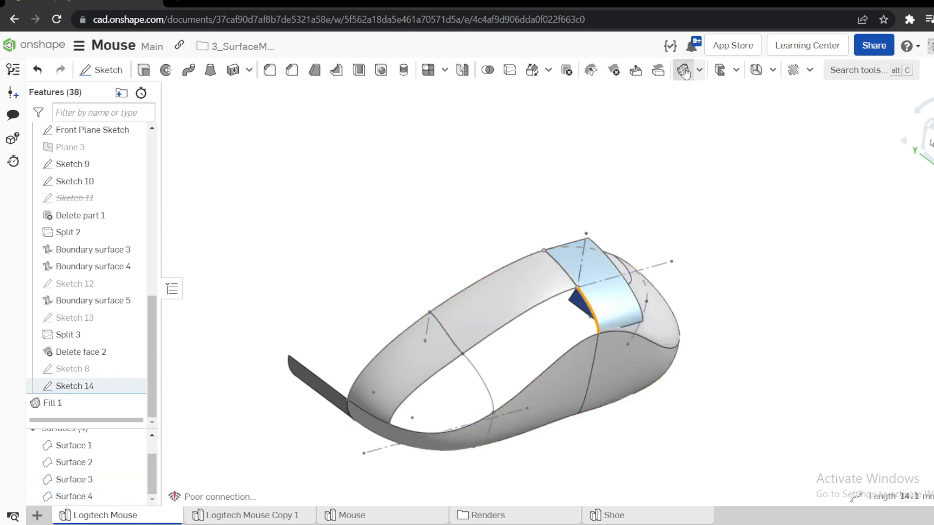
pyautogui.scroll(3, 598, 341)
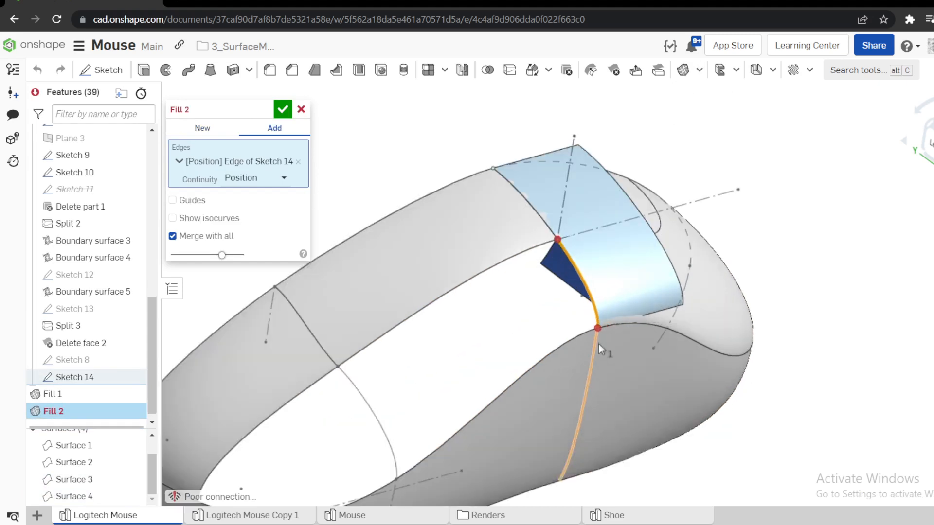
pyautogui.click(573, 335)
pyautogui.scroll(-4, 569, 337)
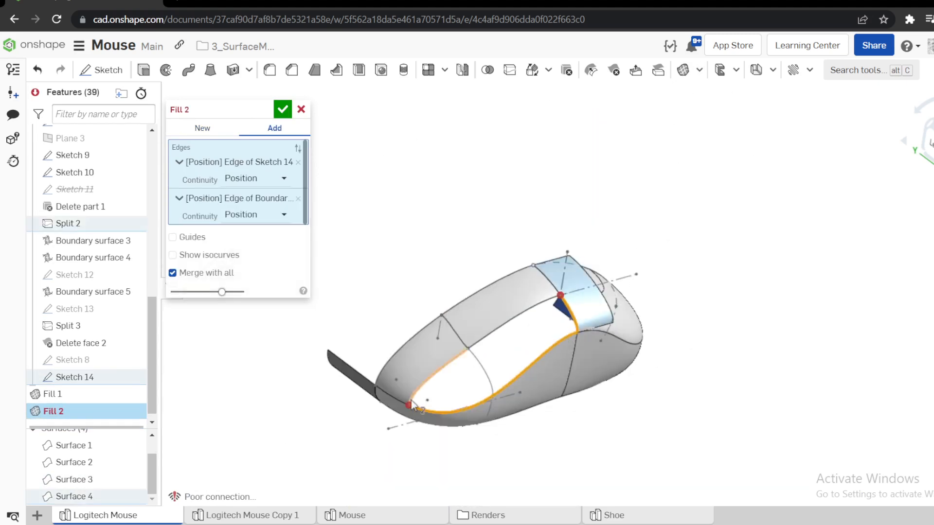
pyautogui.scroll(3, 418, 404)
pyautogui.click(450, 358)
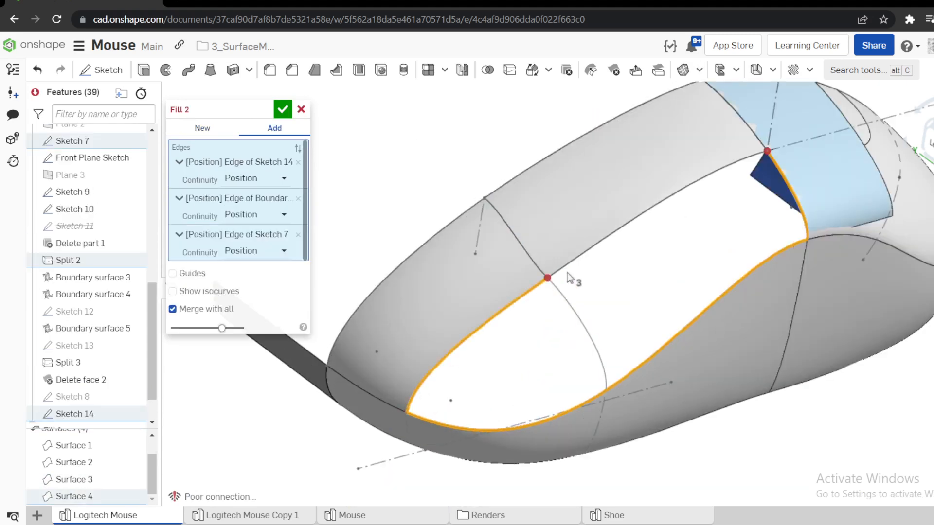
pyautogui.click(581, 262)
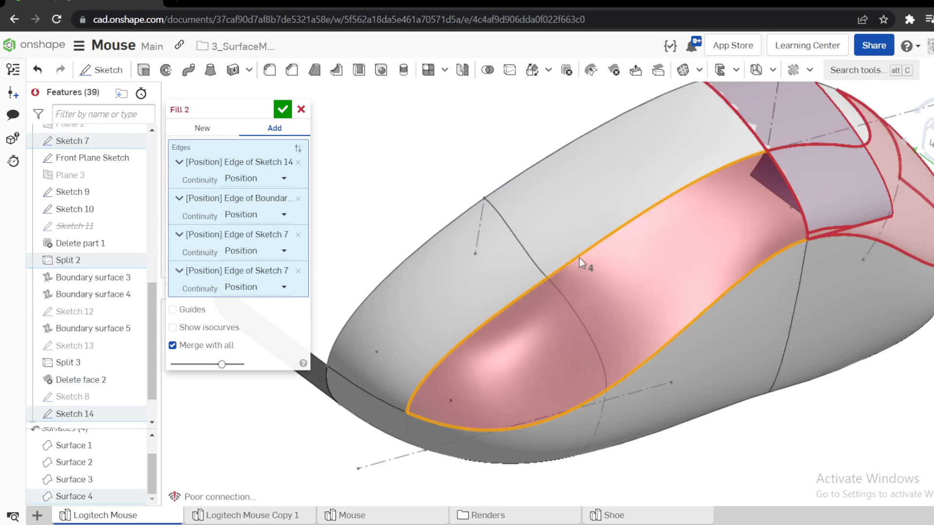
pyautogui.click(203, 129)
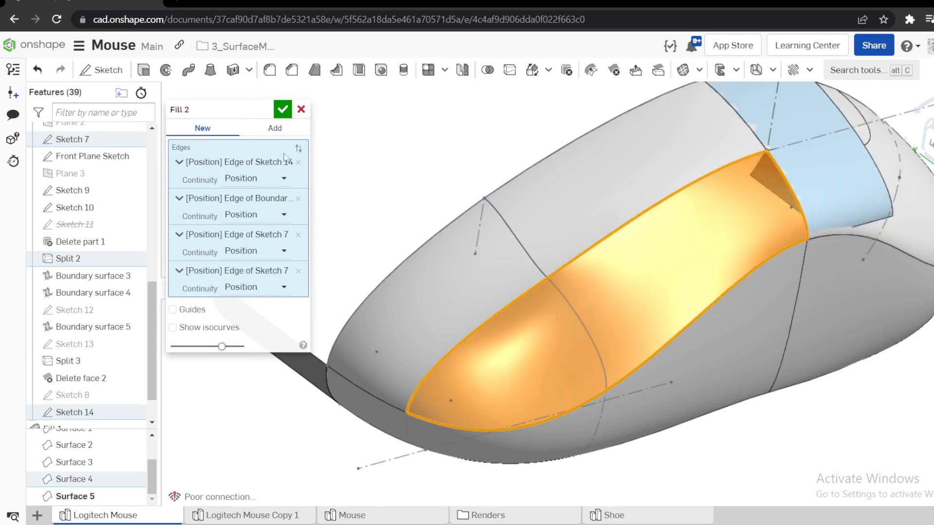
pyautogui.moveTo(468, 231); pyautogui.dragTo(460, 207, button='right')
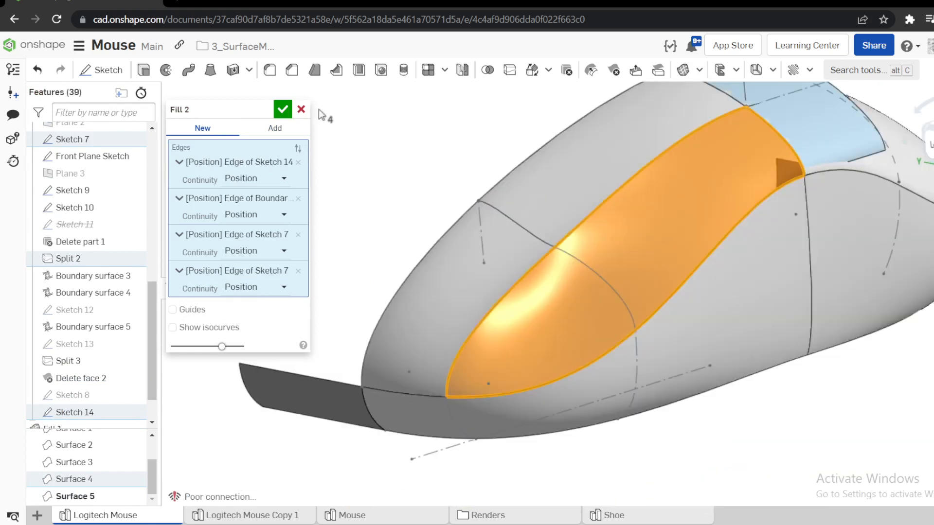
pyautogui.click(301, 110)
# Create a new boundary surface across the middle opening with the Sketch 14 and Sketch 9 edges as U profiles.
pyautogui.scroll(-3, 411, 179)
pyautogui.scroll(3, 598, 85)
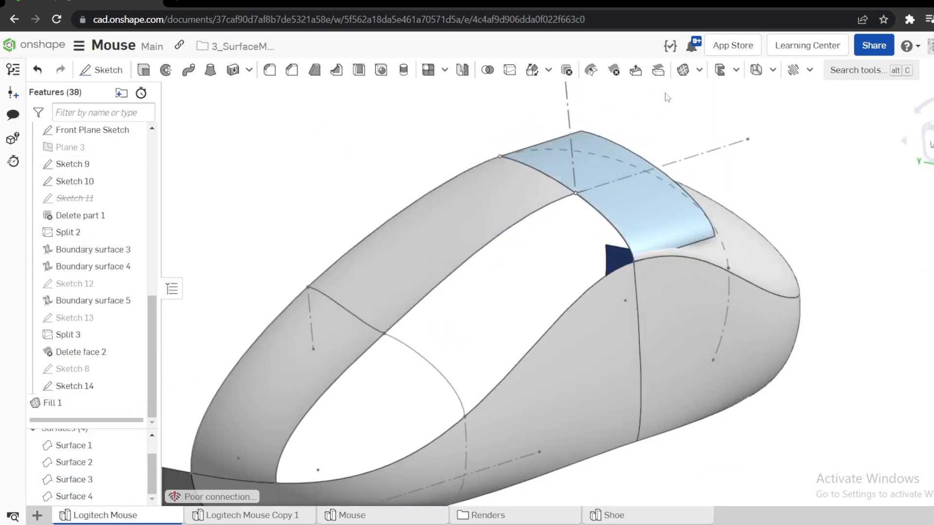
pyautogui.click(700, 72)
pyautogui.click(722, 133)
pyautogui.scroll(-2, 819, 181)
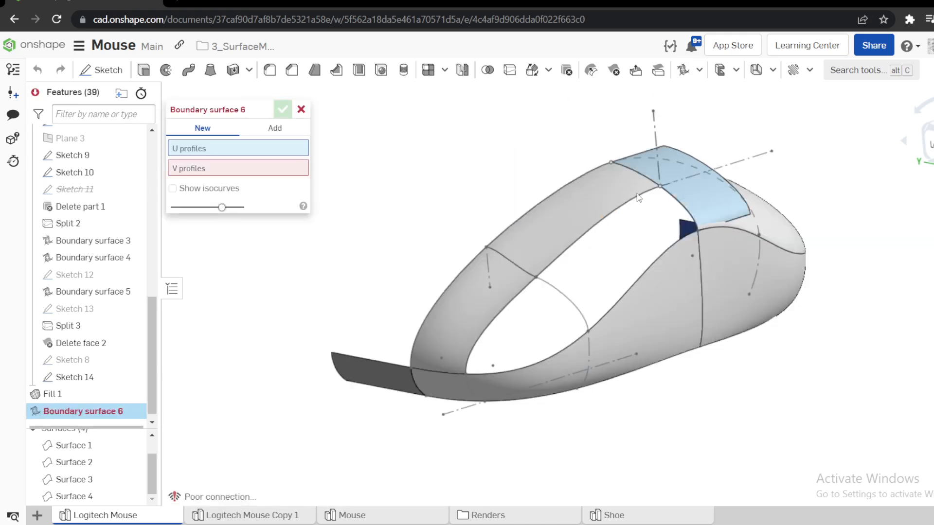
pyautogui.click(671, 199)
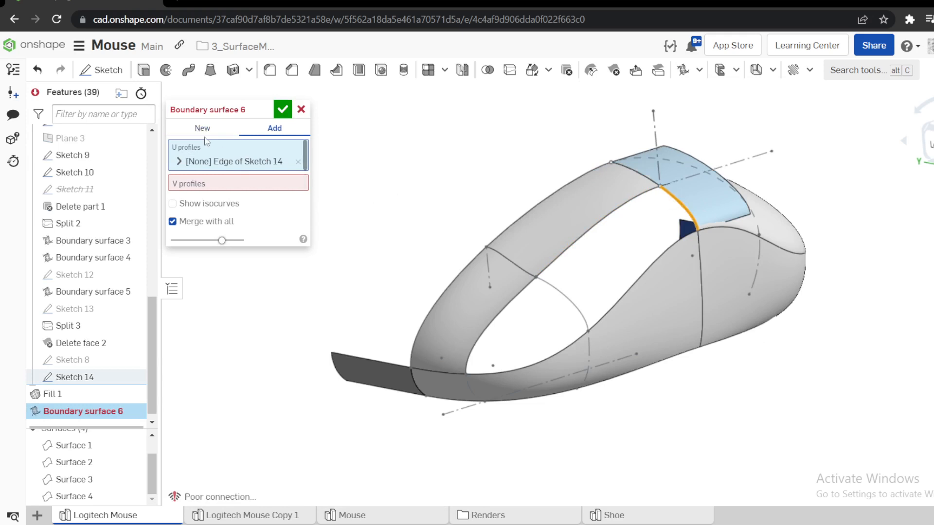
pyautogui.click(555, 294)
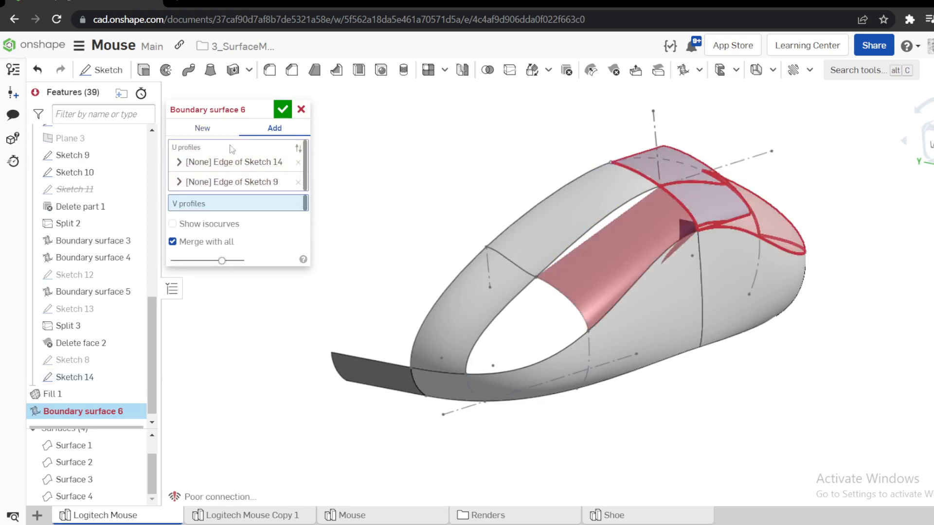
pyautogui.click(208, 128)
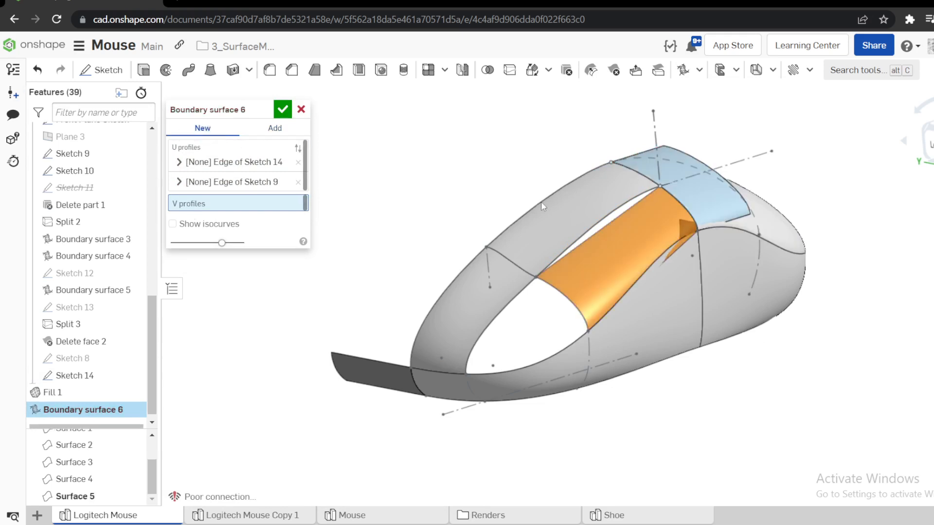
# Add the Sketch 7 edge and the lower side edge as V profiles and accept the boundary surface.
pyautogui.click(617, 209)
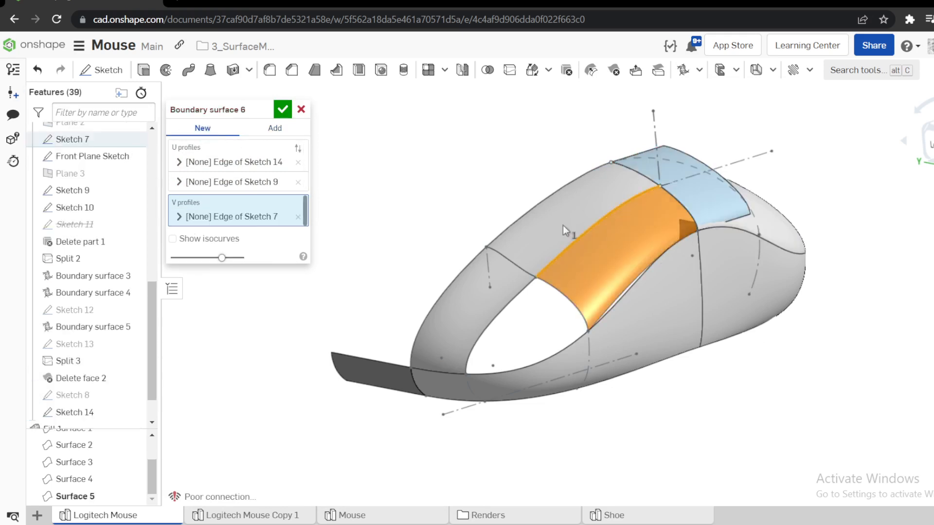
pyautogui.click(629, 290)
pyautogui.scroll(3, 647, 224)
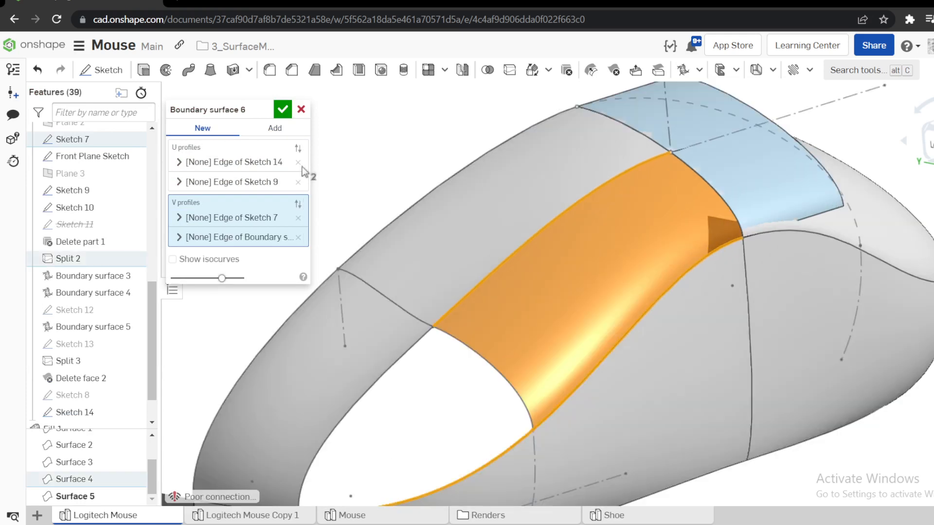
pyautogui.click(282, 109)
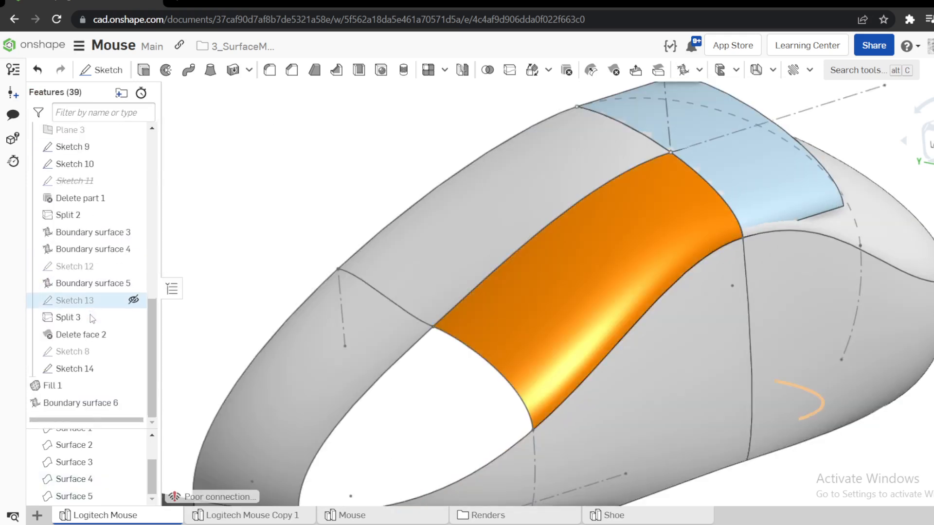
# Roll the feature history back to just before Fill 1, with Sketch 8 shown at the mouse's rounded end.
pyautogui.moveTo(88, 410); pyautogui.dragTo(87, 385)
pyautogui.scroll(-3, 542, 277)
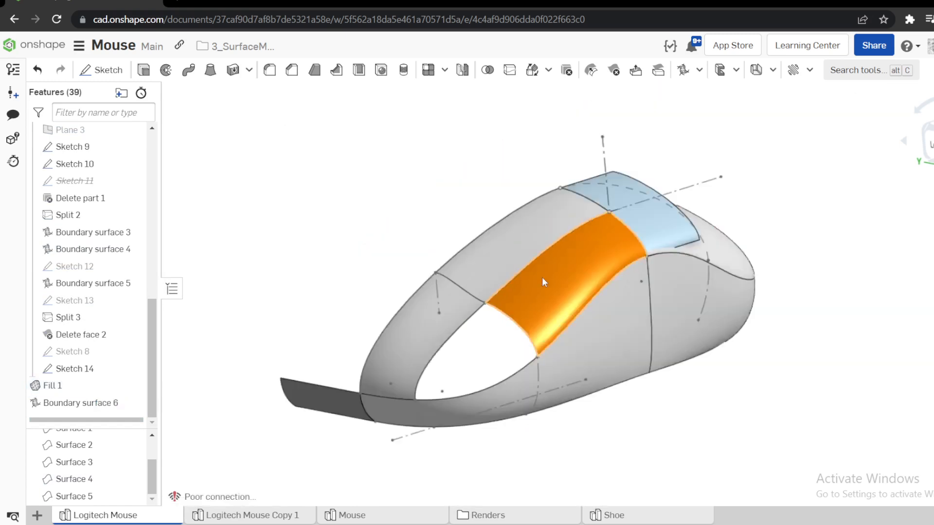
pyautogui.scroll(4, 560, 297)
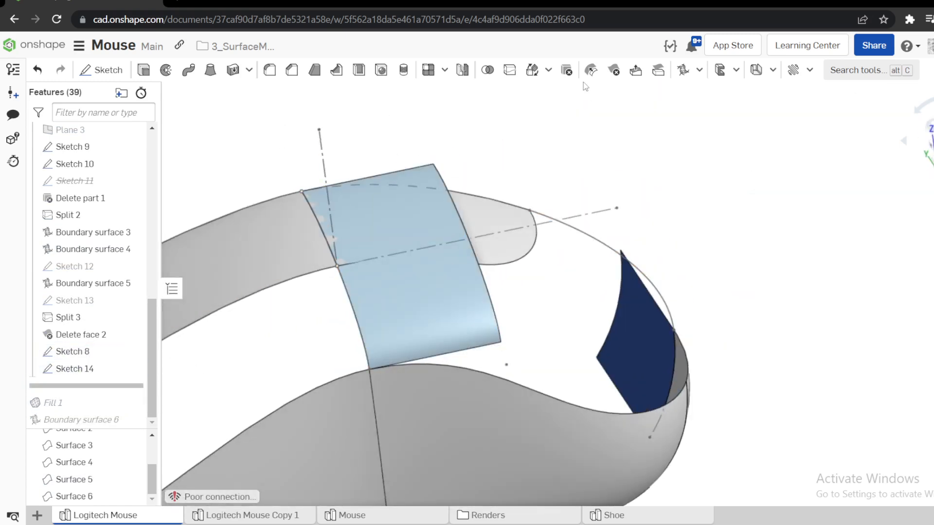
# Start a boundary surface over the rounded end opening with the Sketch 14 and Sketch 8 edges as U profiles.
pyautogui.click(683, 70)
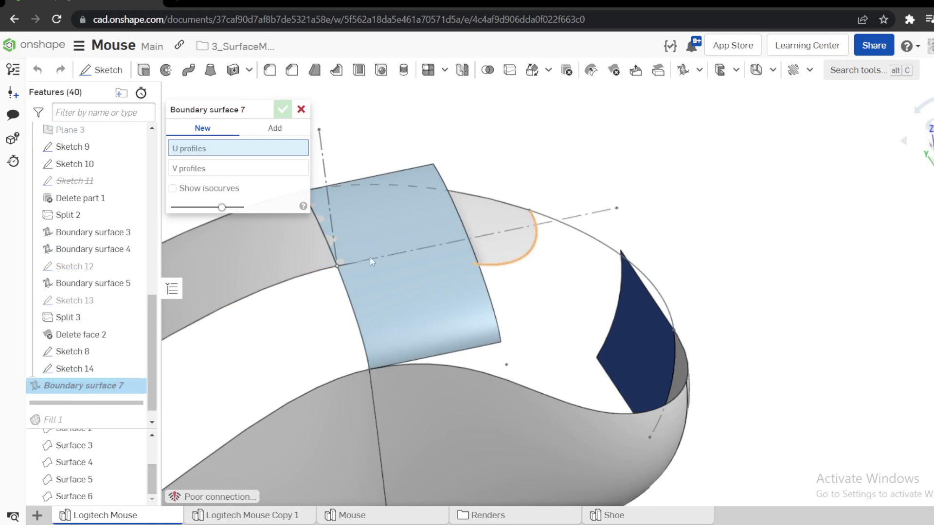
pyautogui.click(362, 323)
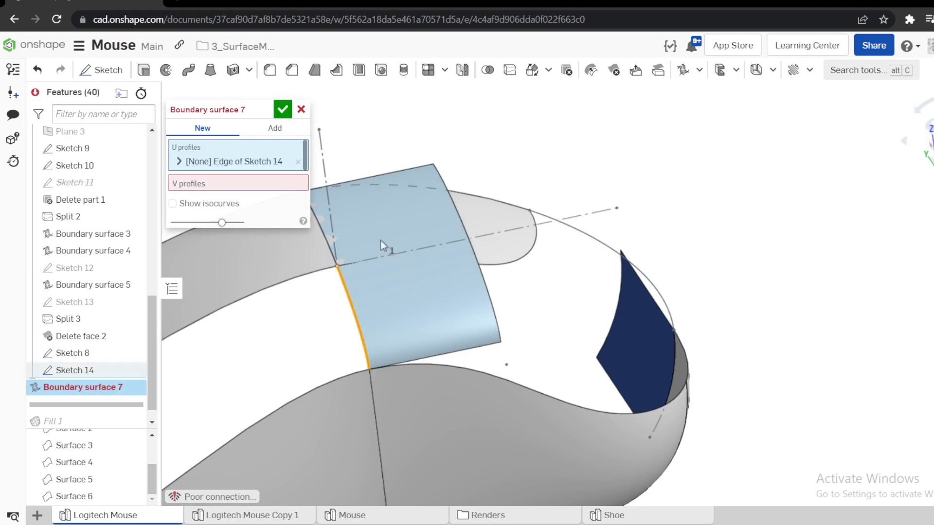
pyautogui.moveTo(651, 345); pyautogui.dragTo(633, 343, button='right')
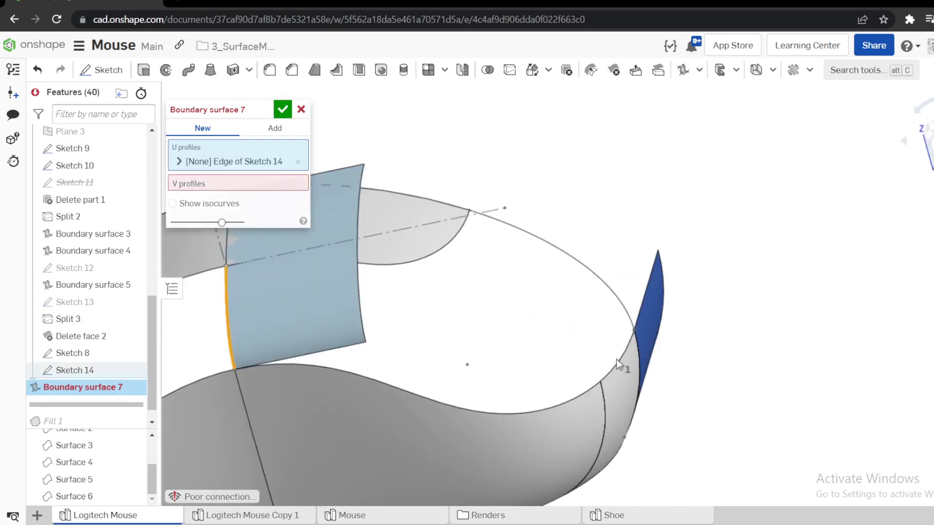
pyautogui.click(565, 255)
pyautogui.moveTo(564, 255); pyautogui.dragTo(635, 191, button='right')
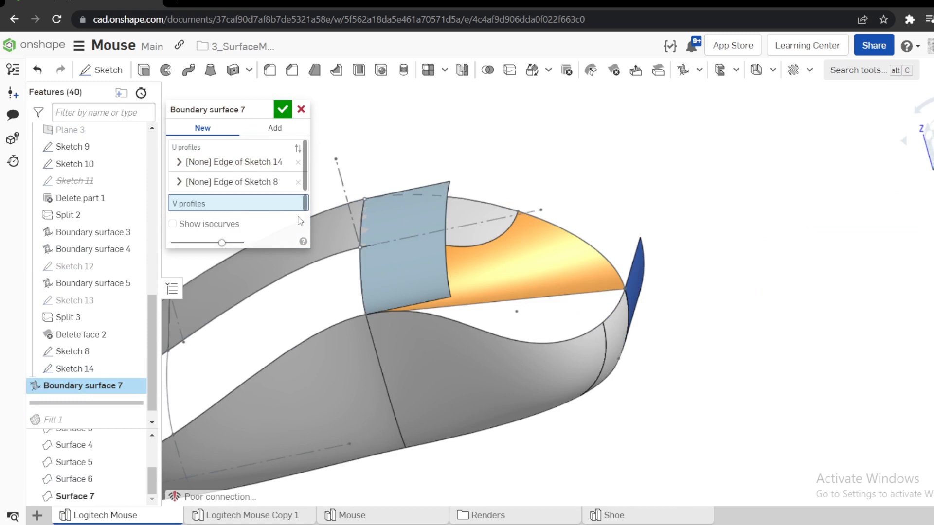
# Define the first V profile from the two connected upper edges of the side surface and set the result as a new surface.
pyautogui.click(407, 310)
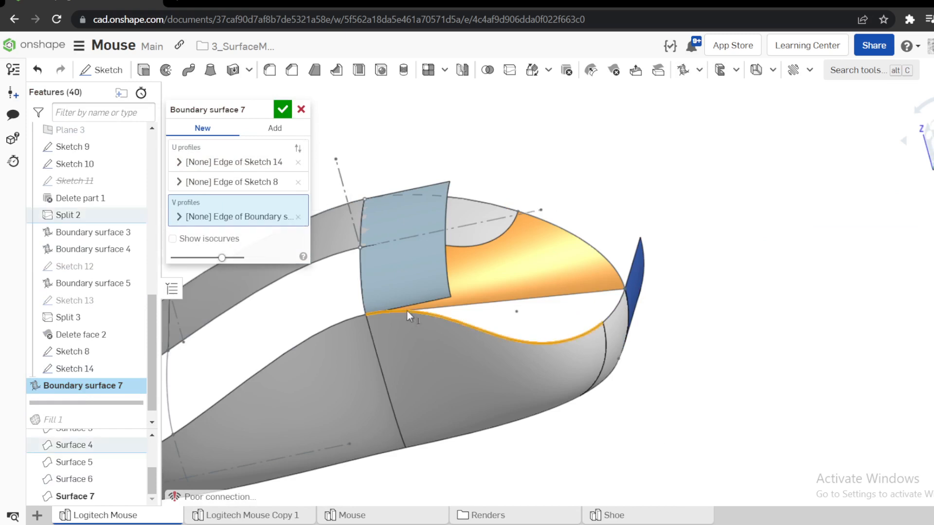
pyautogui.click(180, 217)
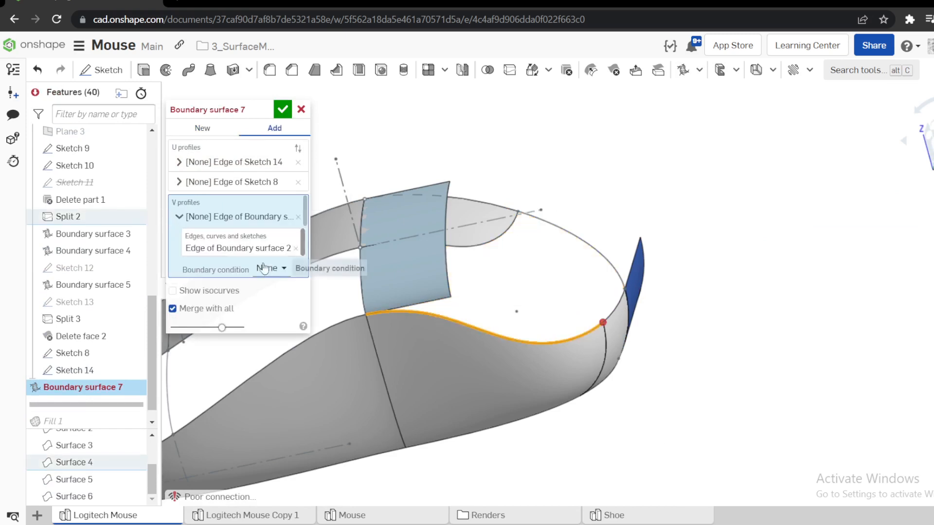
pyautogui.click(614, 307)
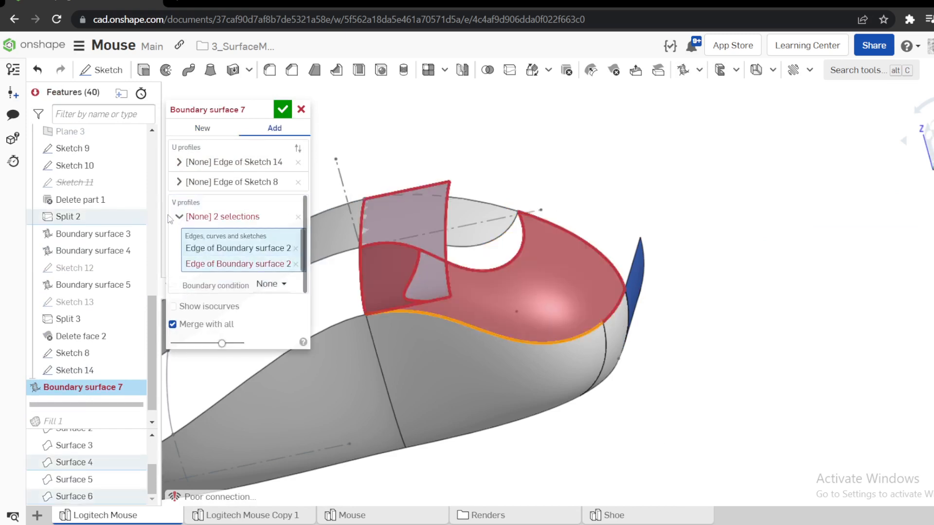
pyautogui.click(202, 127)
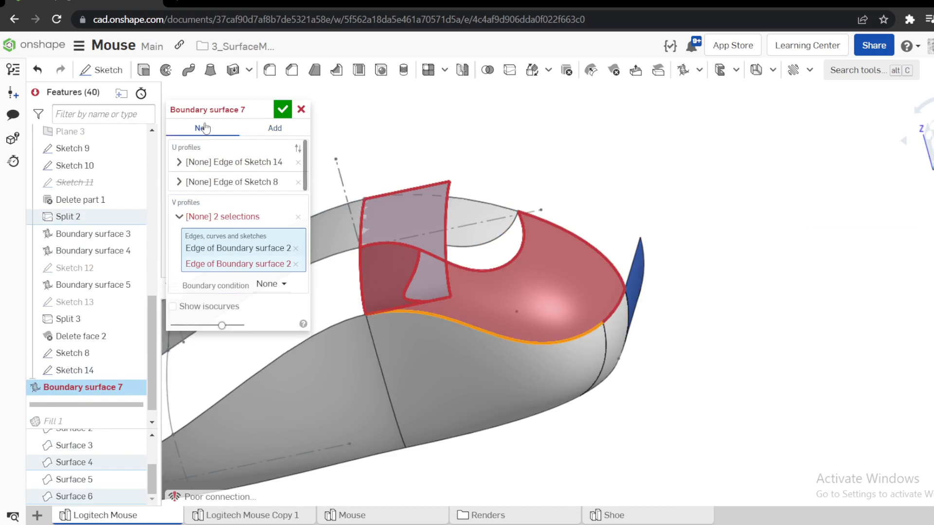
pyautogui.click(179, 216)
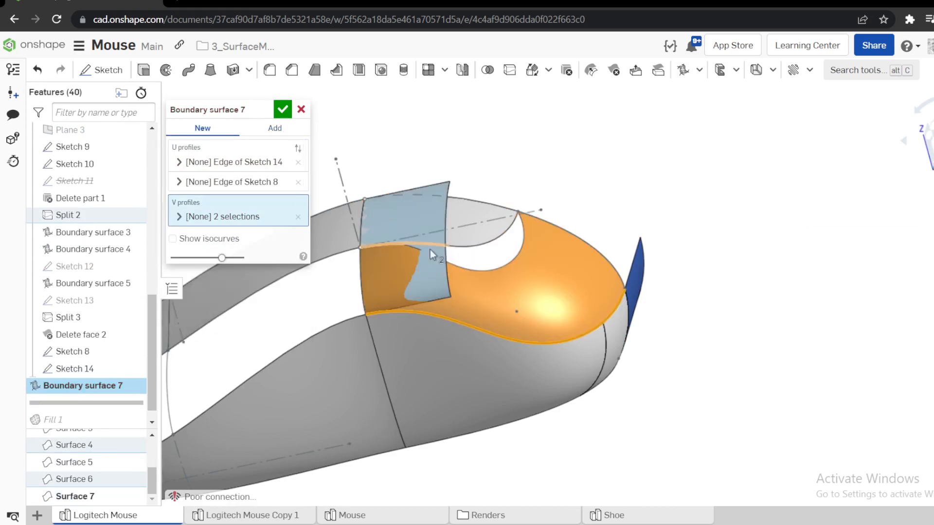
# Define the second V profile from the curved Split 3 edge and the adjoining Boundary surface 5 edge.
pyautogui.click(489, 247)
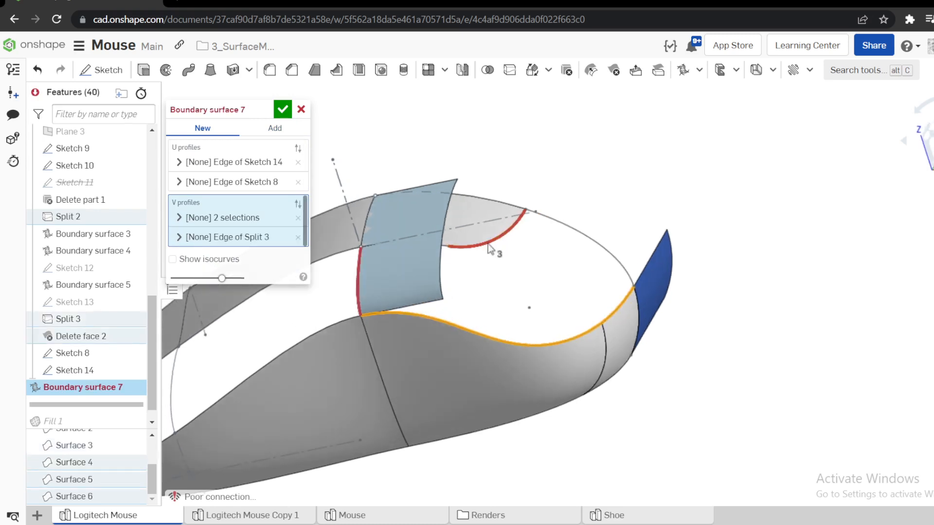
pyautogui.click(179, 237)
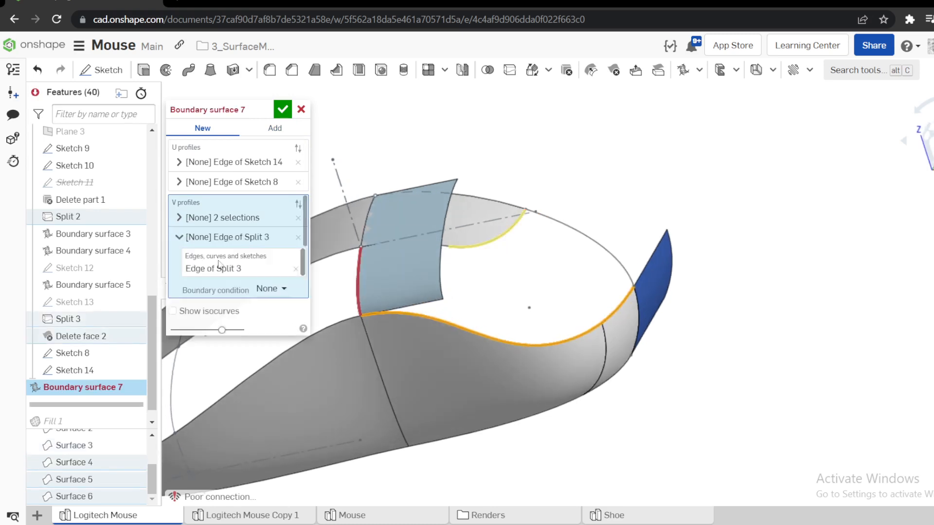
pyautogui.click(446, 249)
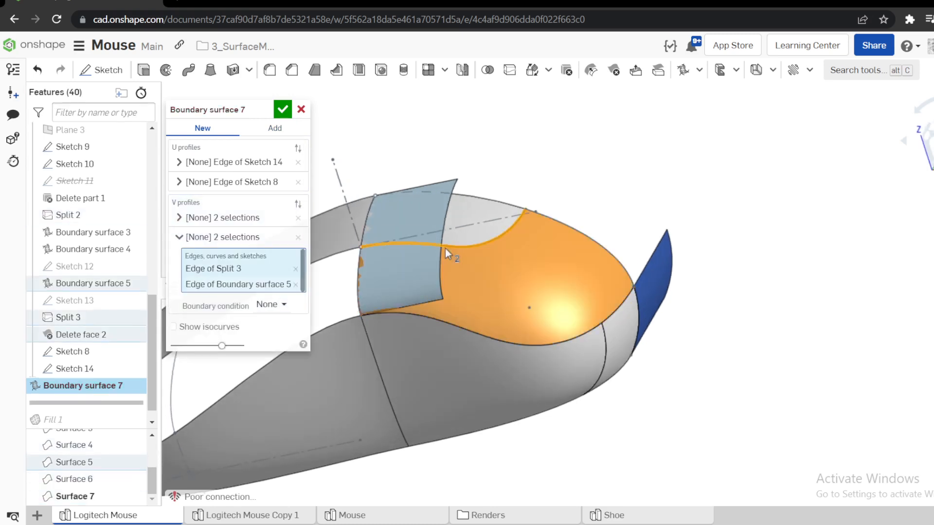
pyautogui.click(180, 239)
# Set the second V profile's boundary condition to Match tangent, referencing the adjoining upper face of Boundary surface 5.
pyautogui.scroll(-3, 611, 255)
pyautogui.moveTo(608, 278); pyautogui.dragTo(626, 258, button='right')
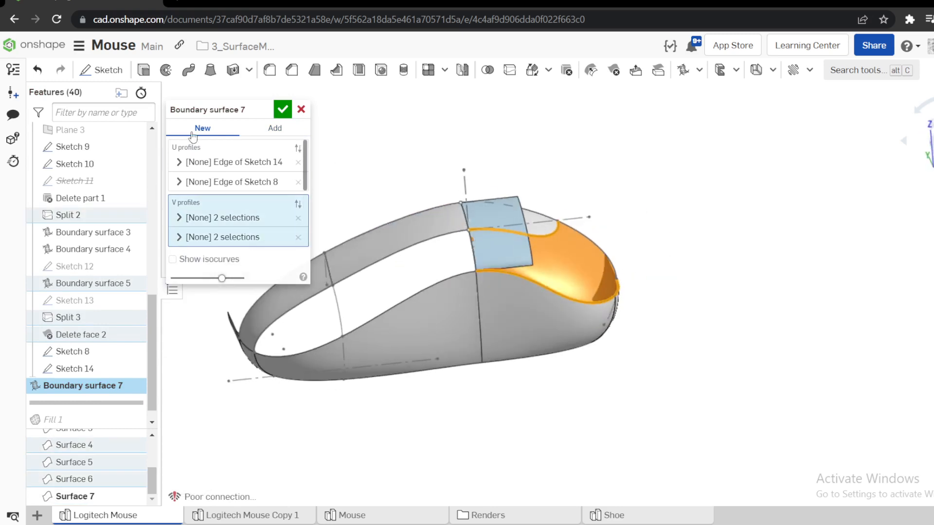
pyautogui.scroll(8, 550, 235)
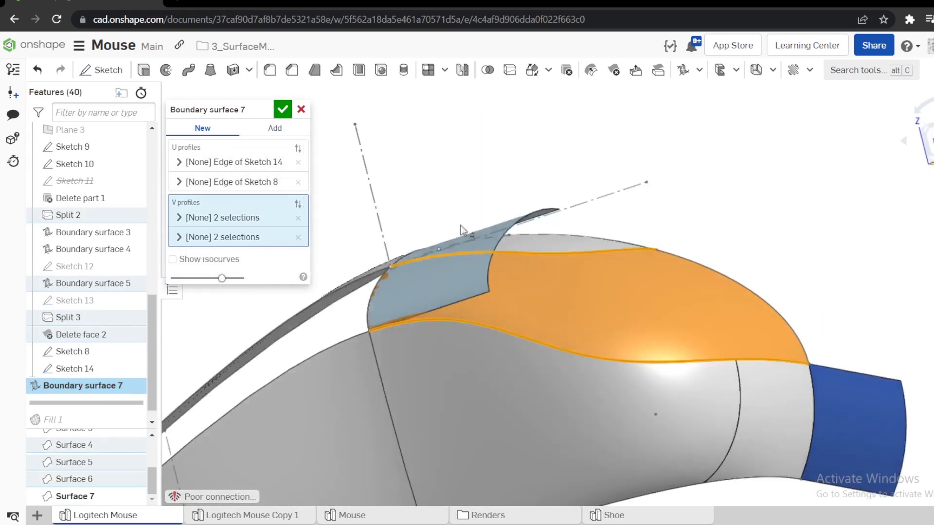
pyautogui.moveTo(461, 231); pyautogui.dragTo(492, 272, button='right')
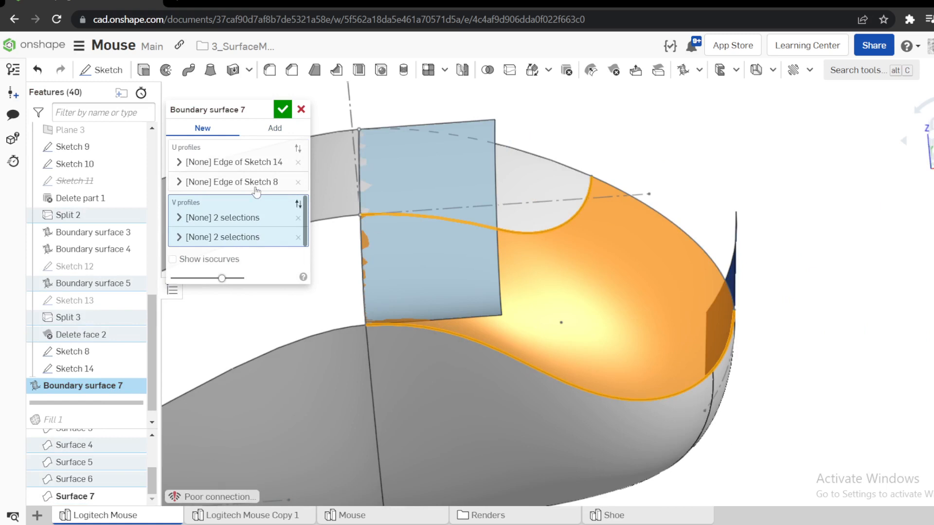
pyautogui.click(224, 163)
pyautogui.click(188, 164)
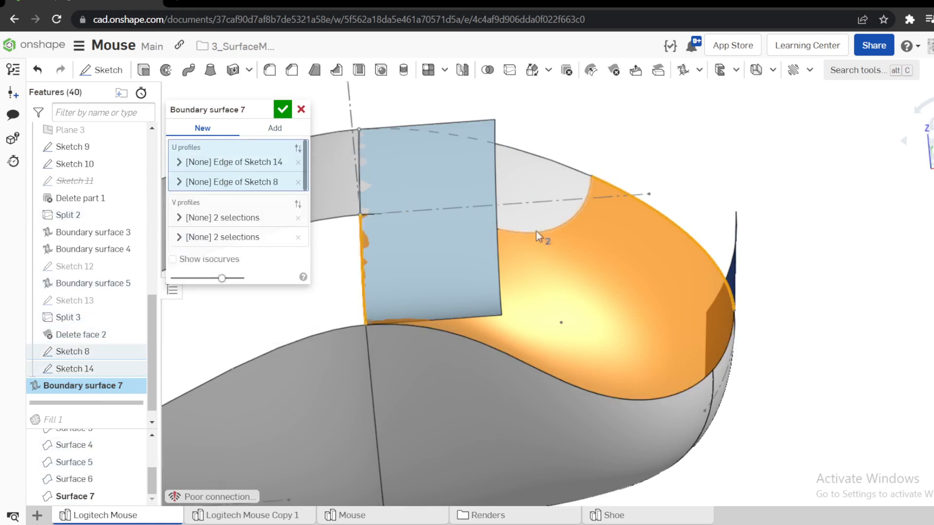
pyautogui.click(183, 236)
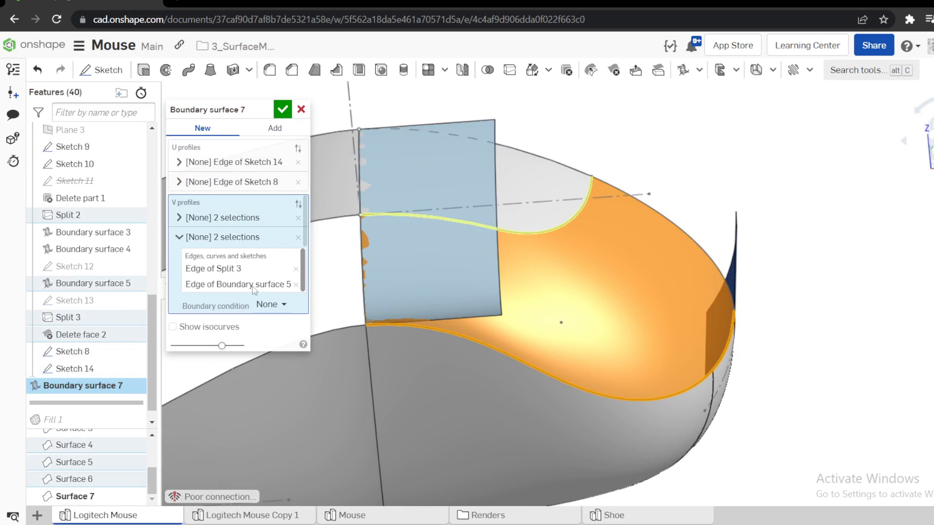
pyautogui.click(268, 307)
pyautogui.click(292, 376)
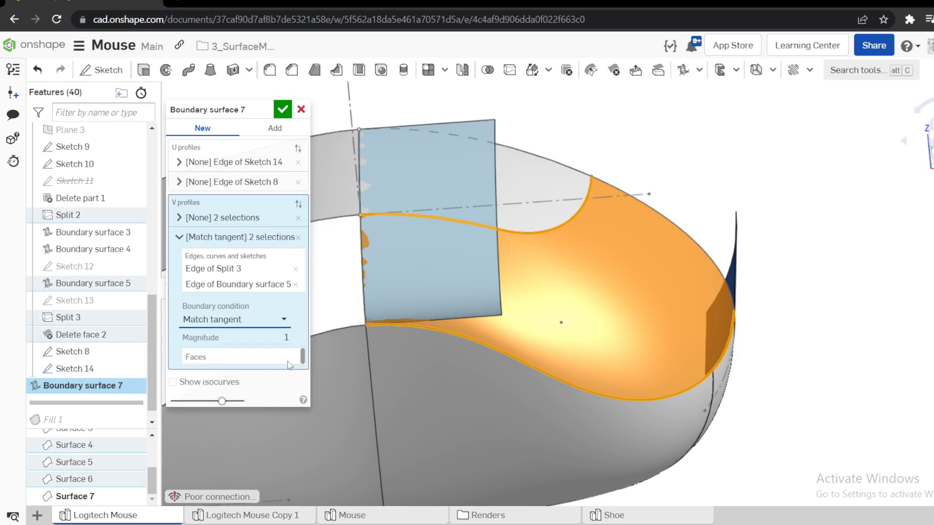
pyautogui.click(223, 360)
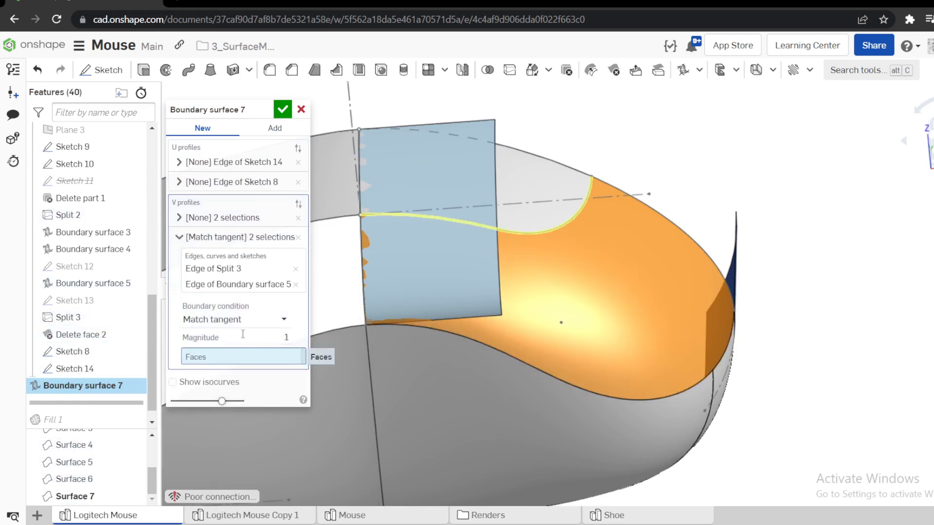
pyautogui.click(516, 185)
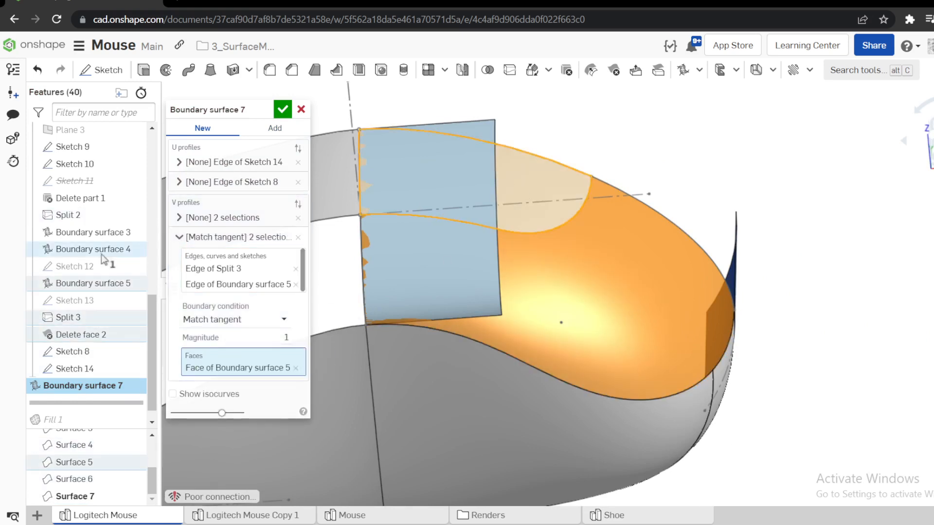
# Set the first V profile's boundary condition to Match tangent with no reference face, and accept the boundary surface.
pyautogui.click(180, 218)
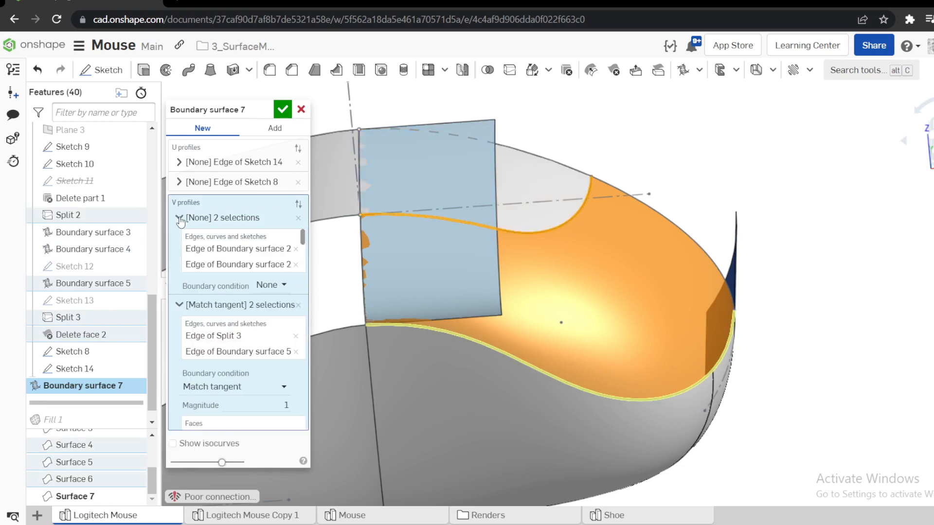
pyautogui.click(270, 286)
pyautogui.click(307, 356)
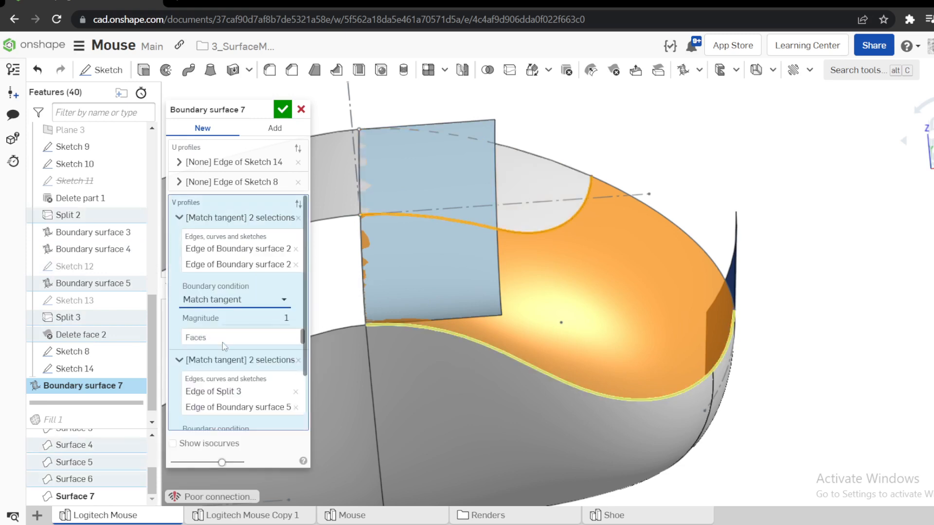
pyautogui.click(498, 379)
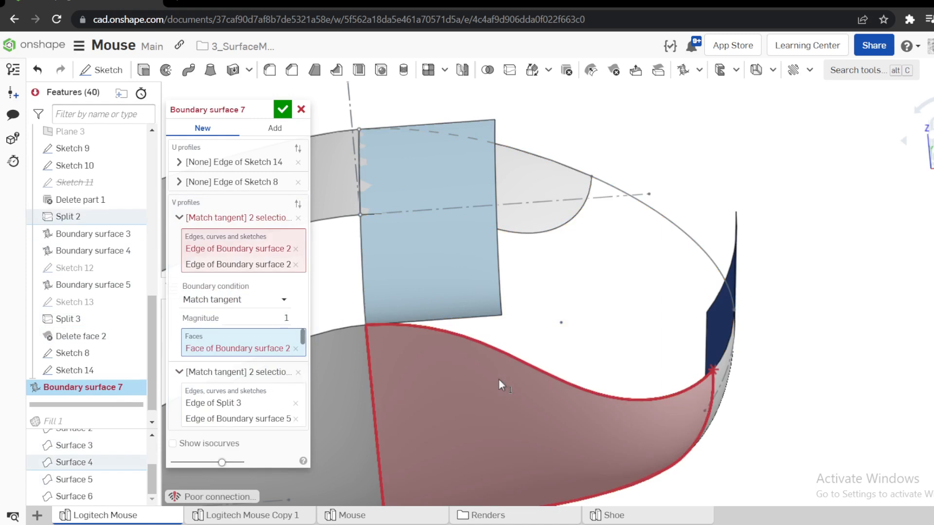
pyautogui.click(498, 379)
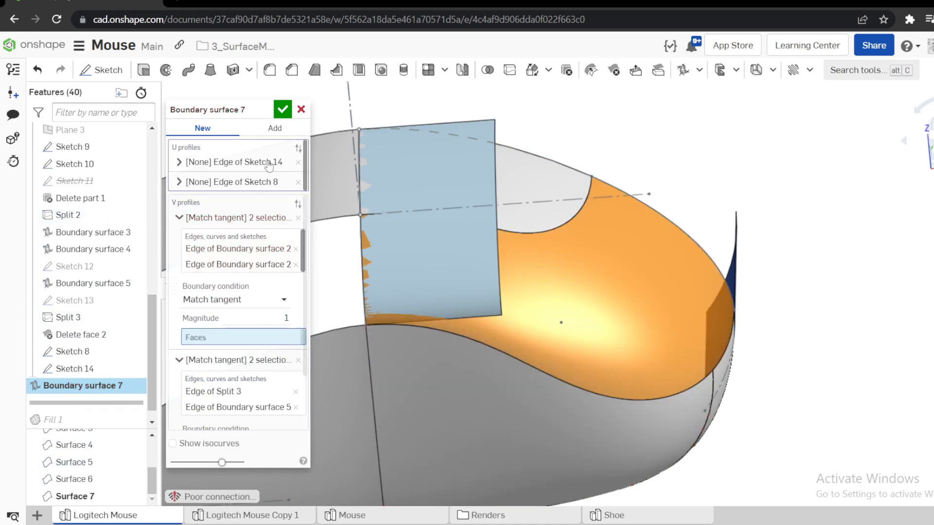
pyautogui.click(282, 110)
pyautogui.scroll(-5, 588, 187)
pyautogui.scroll(-1, 117, 362)
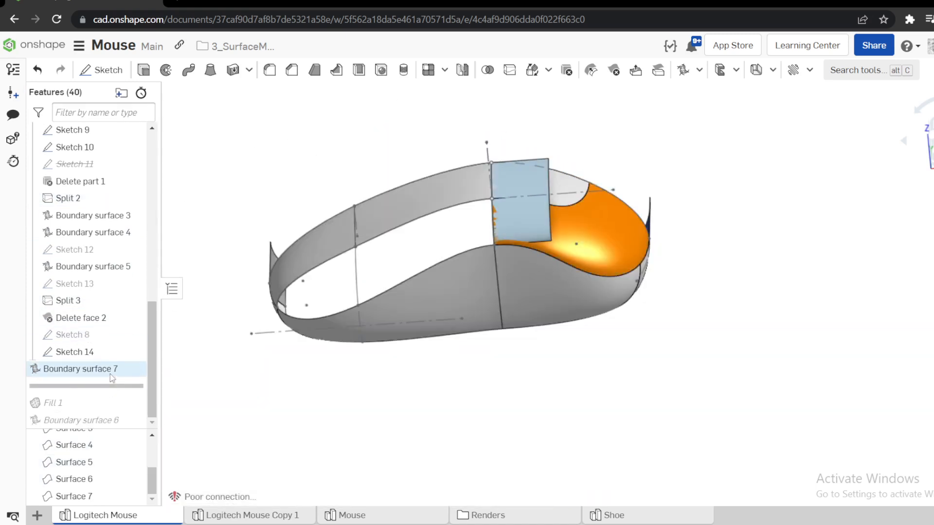
# Delete Fill 1 from the feature history and roll the history forward past Boundary surface 6.
pyautogui.moveTo(88, 385); pyautogui.dragTo(68, 403)
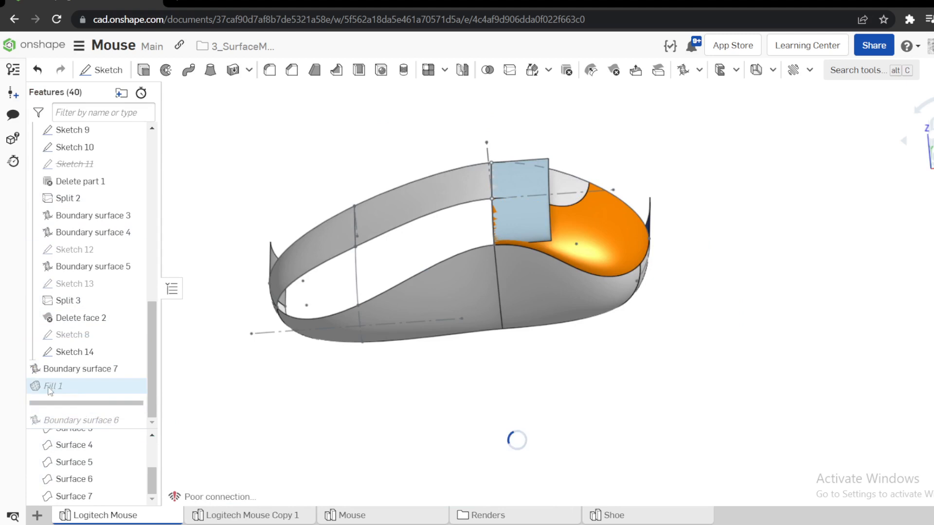
pyautogui.rightClick(49, 389)
pyautogui.click(73, 477)
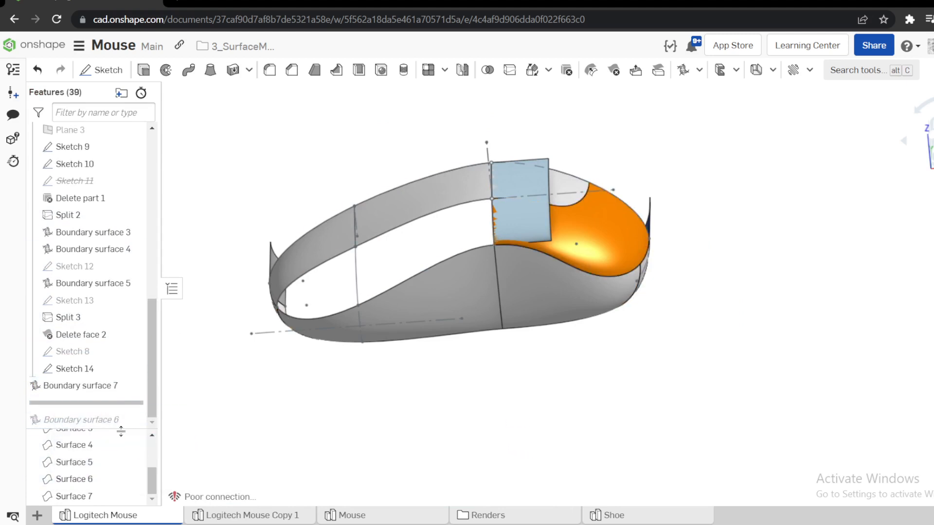
pyautogui.moveTo(121, 403); pyautogui.dragTo(122, 431)
# Try the Sketch 9 edge and the side surface's upper edge as U profiles for closing the remaining end opening.
pyautogui.scroll(3, 402, 226)
pyautogui.moveTo(401, 225)
pyautogui.mouseDown(button='right')
pyautogui.moveTo(432, 209)
pyautogui.moveTo(360, 215)
pyautogui.moveTo(410, 212)
pyautogui.mouseUp(button='right')
pyautogui.scroll(-4, 486, 217)
pyautogui.moveTo(485, 217); pyautogui.dragTo(501, 246, button='right')
pyautogui.scroll(3, 477, 220)
pyautogui.scroll(-3, 506, 250)
pyautogui.scroll(5, 509, 252)
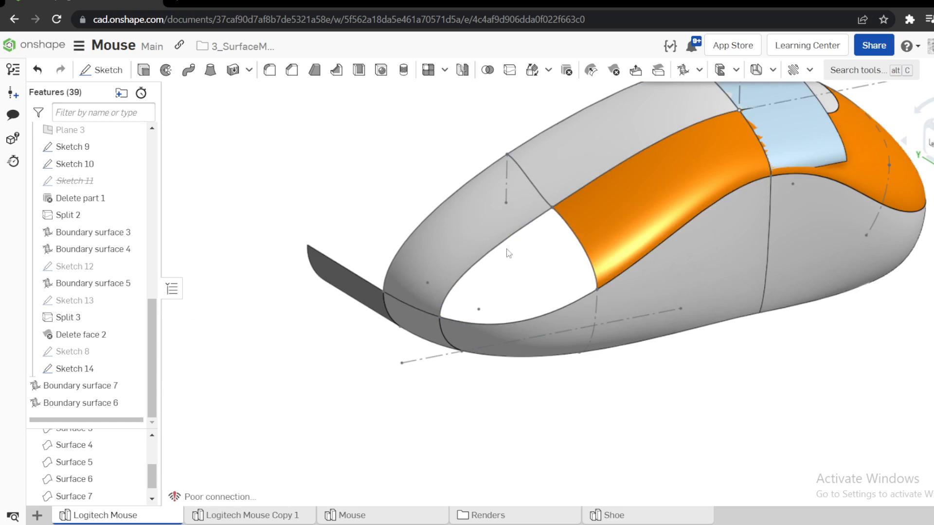
pyautogui.click(683, 69)
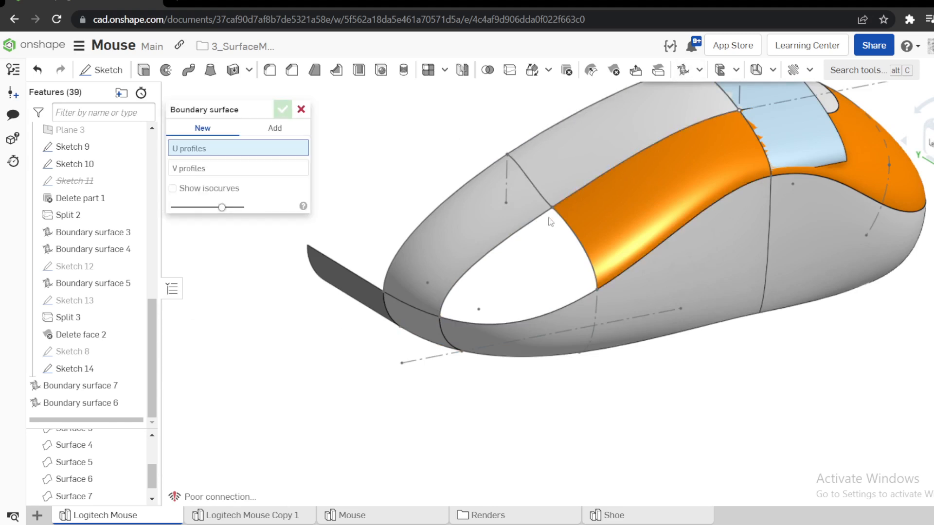
pyautogui.click(560, 221)
pyautogui.click(517, 317)
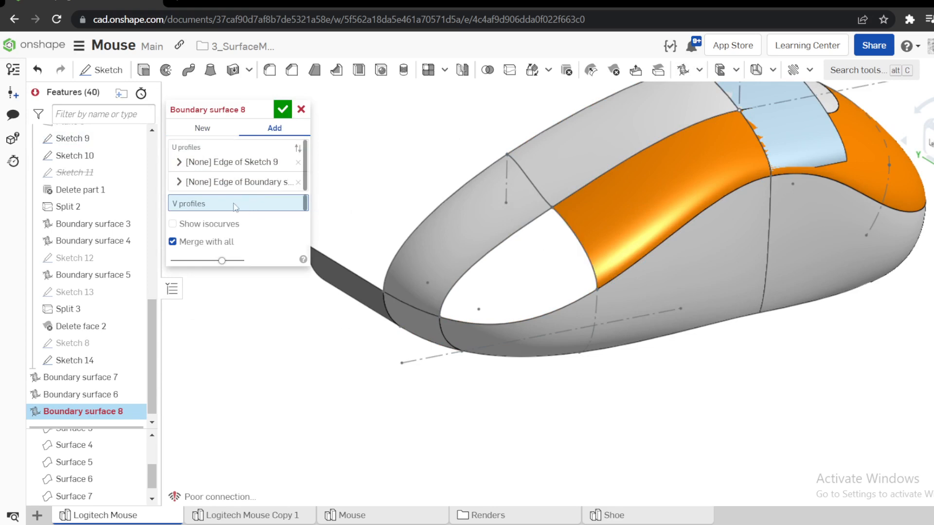
pyautogui.click(298, 163)
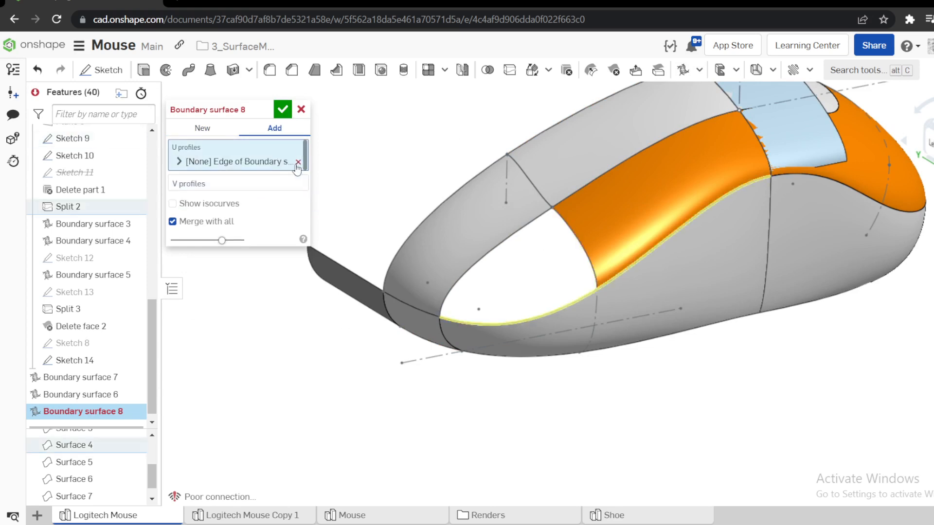
pyautogui.click(299, 162)
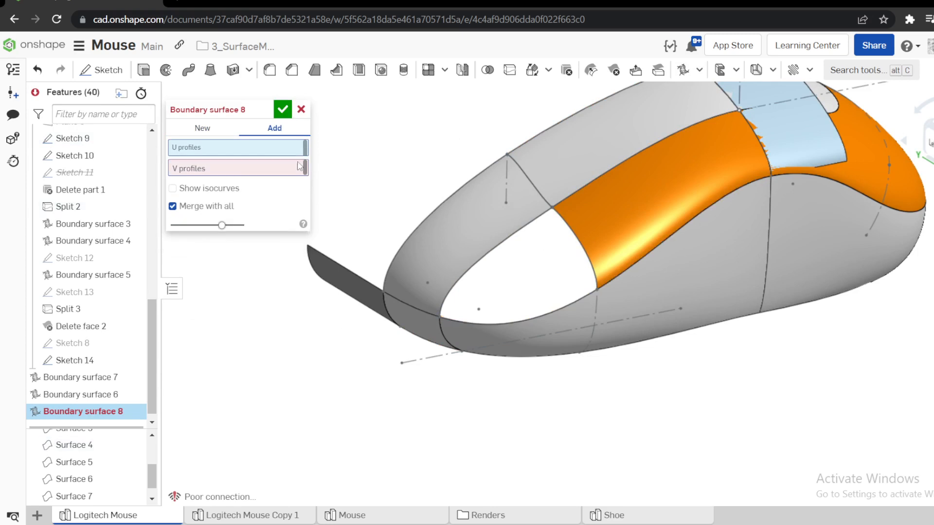
# Try a new boundary surface with the Sketch 7 and Sketch 9 edges as U profiles and the side surface's upper edge as V profile.
pyautogui.click(504, 243)
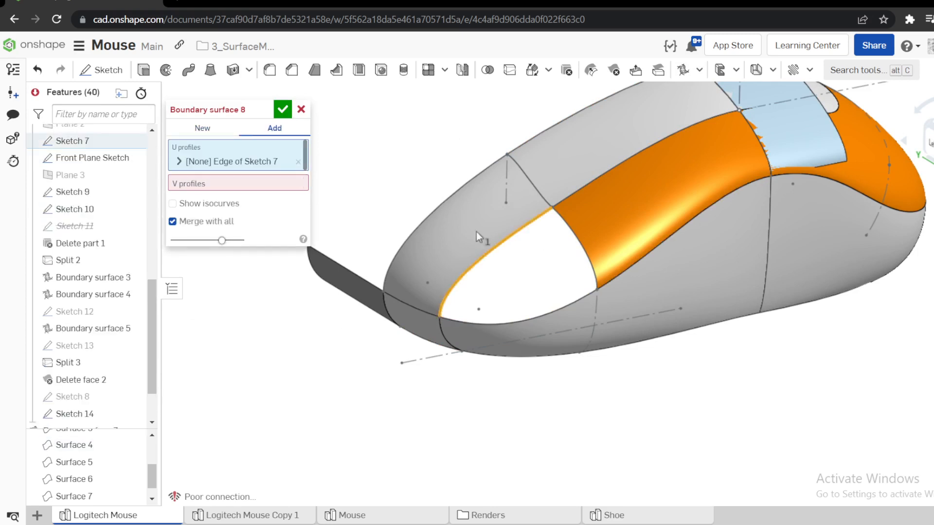
pyautogui.click(568, 232)
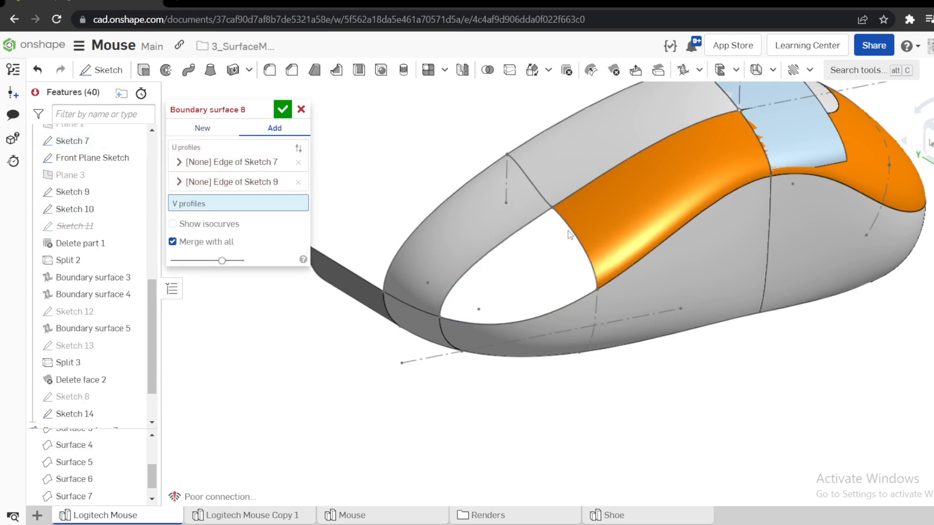
pyautogui.click(202, 128)
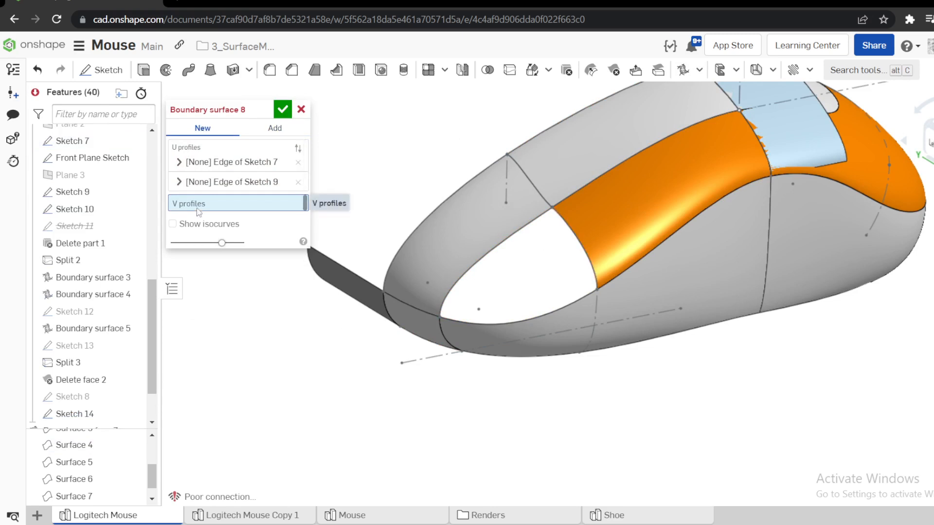
pyautogui.click(482, 322)
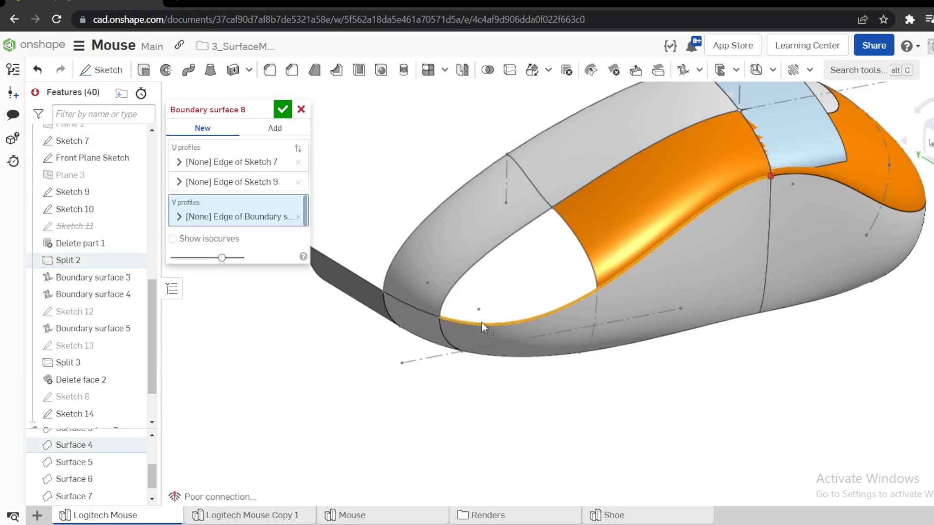
pyautogui.scroll(2, 637, 232)
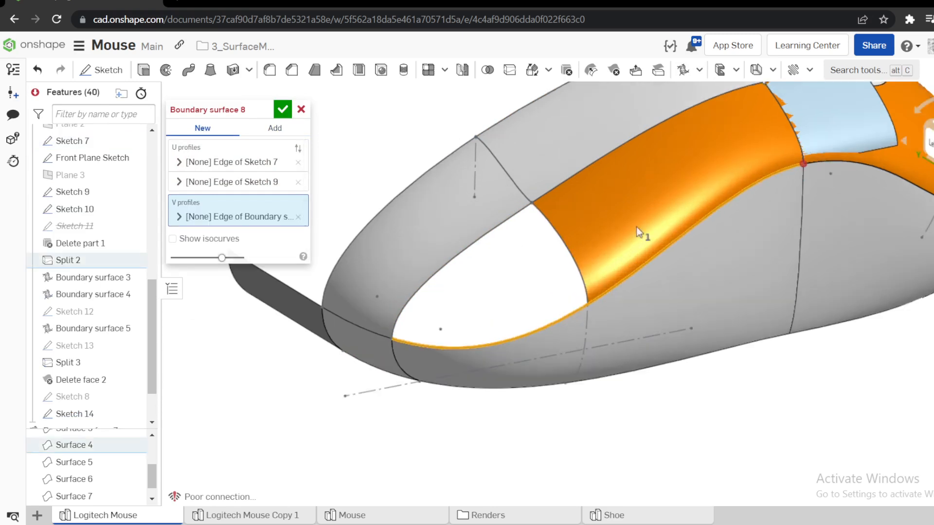
pyautogui.click(302, 110)
pyautogui.scroll(-3, 488, 236)
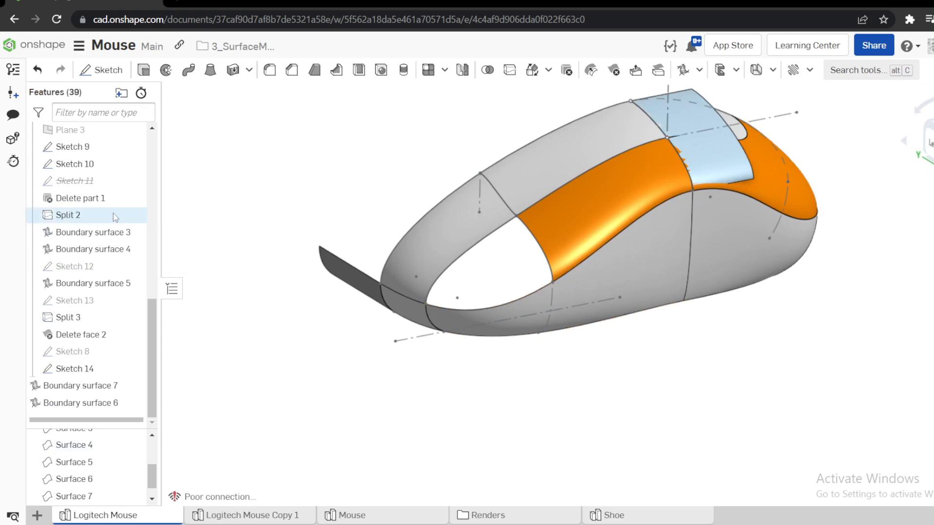
# Try a boundary surface over the opening with the side surface and Sketch 7 edges as U profiles and the Sketch 9 edge as V profile.
pyautogui.click(504, 302)
pyautogui.moveTo(504, 302); pyautogui.dragTo(549, 278, button='right')
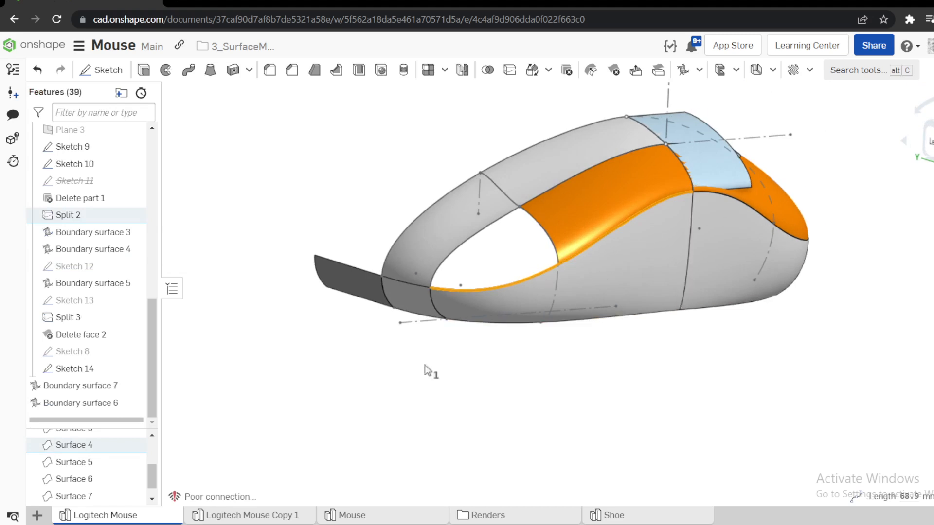
pyautogui.click(541, 271)
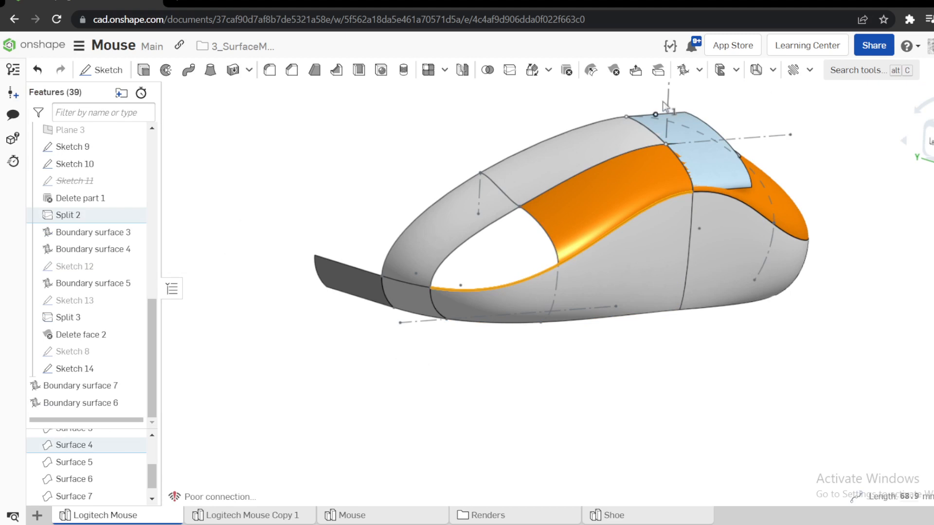
pyautogui.click(683, 70)
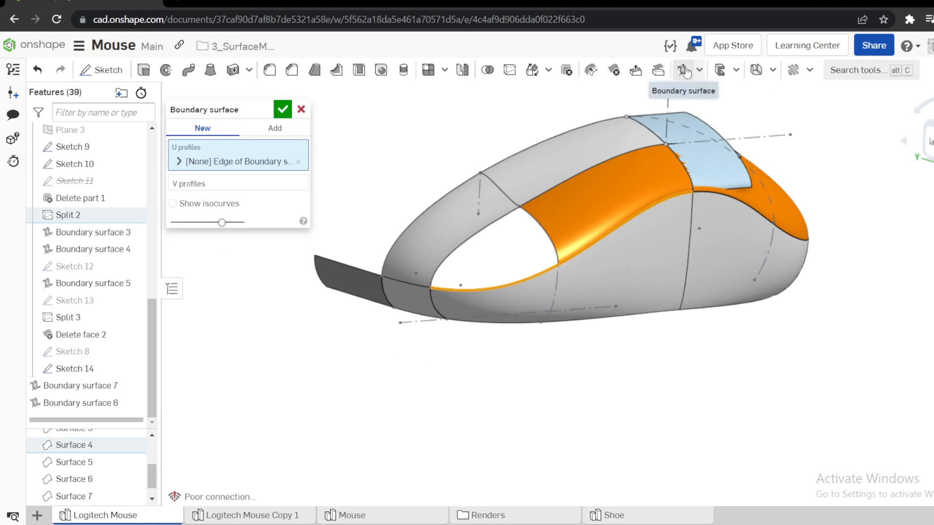
pyautogui.click(509, 220)
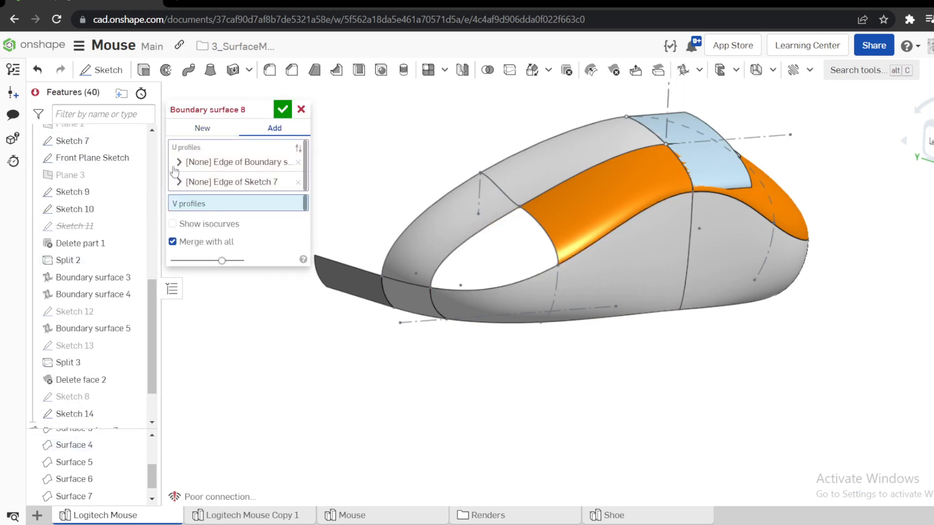
pyautogui.click(550, 236)
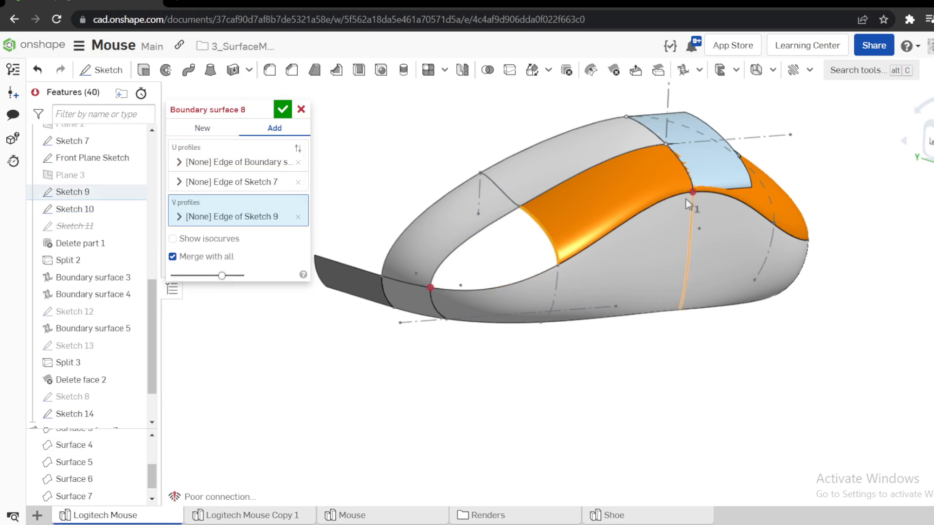
pyautogui.click(301, 111)
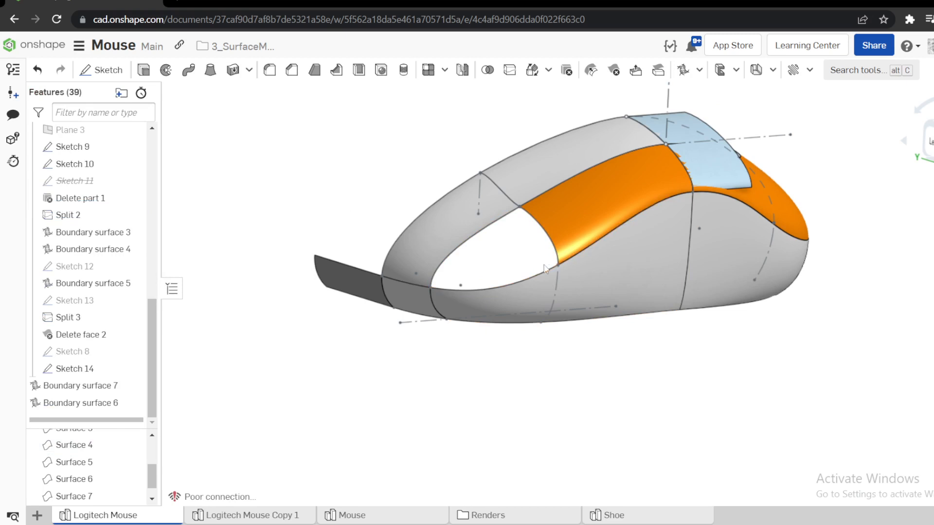
# Examine where Plane 1, Plane 2 and Plane 3 cross the mouse body relative to the remaining end opening.
pyautogui.moveTo(535, 282)
pyautogui.mouseDown(button='right')
pyautogui.moveTo(541, 288)
pyautogui.moveTo(540, 278)
pyautogui.mouseUp(button='right')
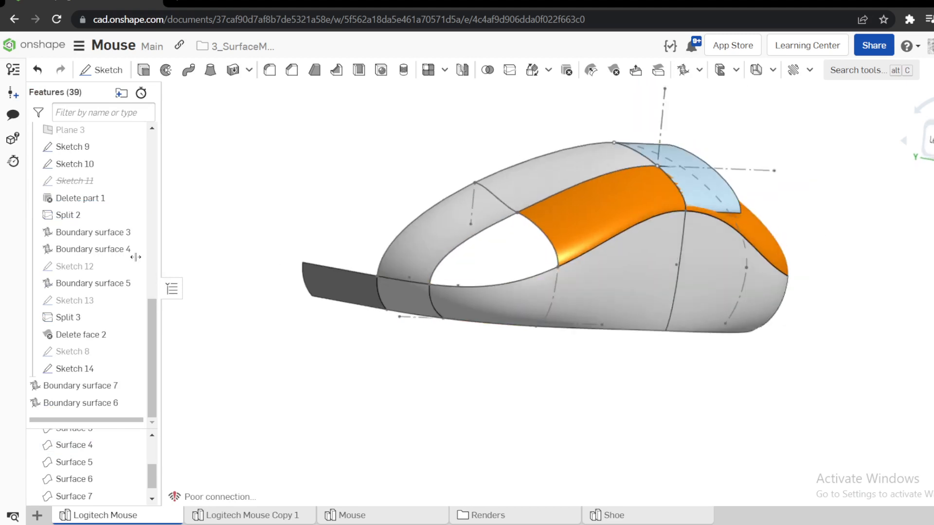
pyautogui.scroll(7, 97, 253)
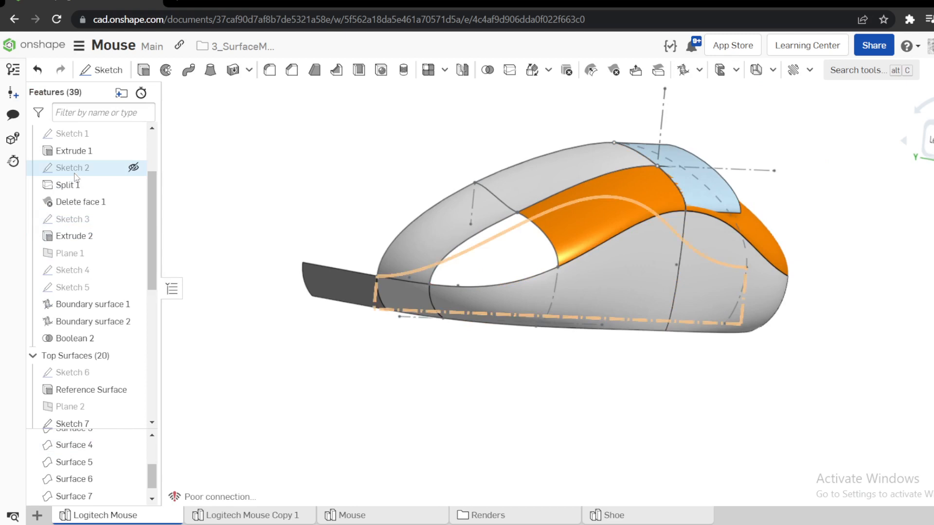
pyautogui.click(83, 248)
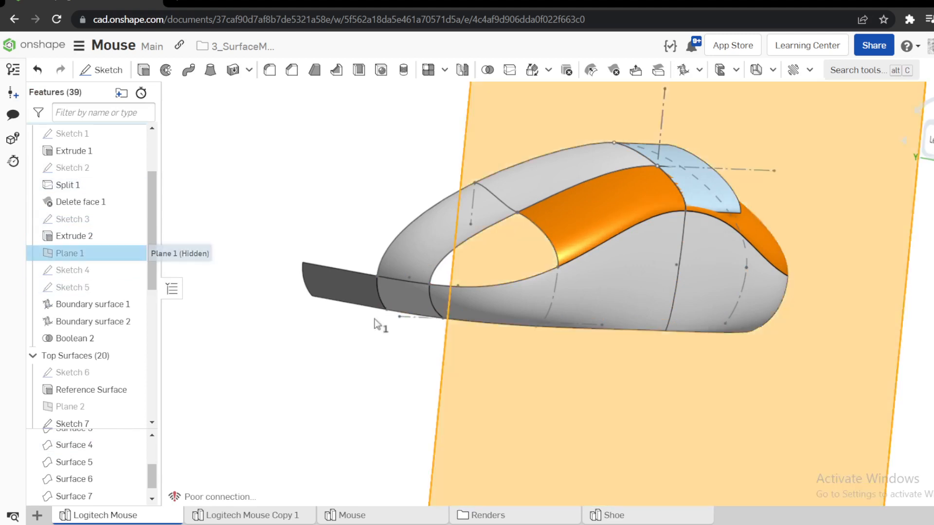
pyautogui.scroll(-4, 374, 319)
pyautogui.moveTo(374, 319); pyautogui.dragTo(422, 317, button='right')
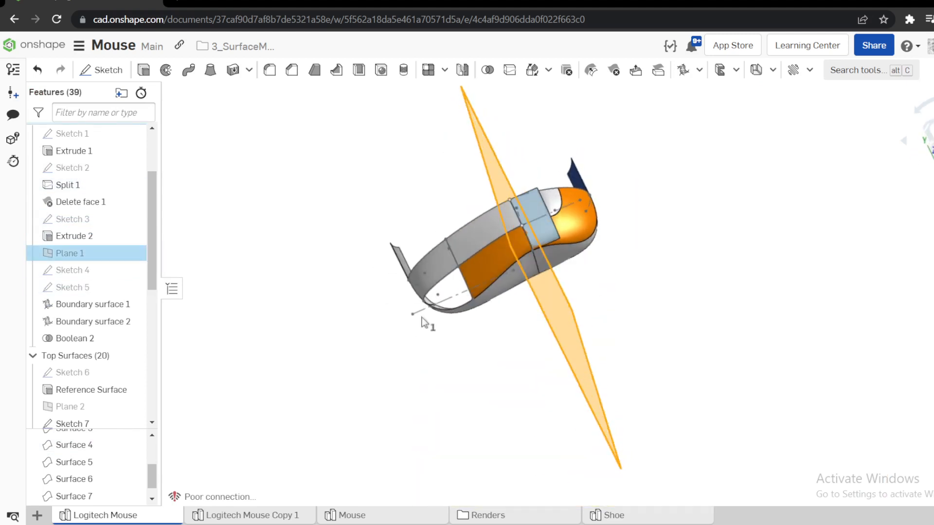
pyautogui.click(422, 322)
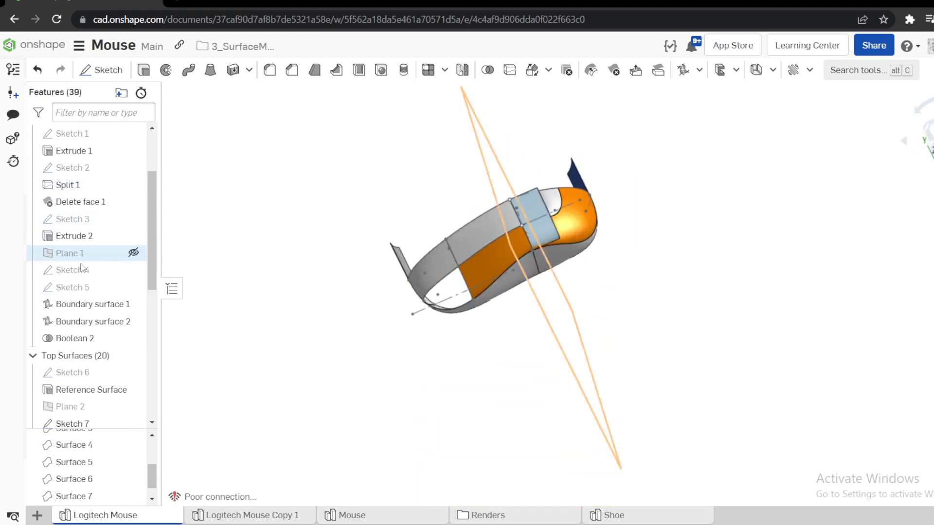
pyautogui.scroll(-3, 82, 251)
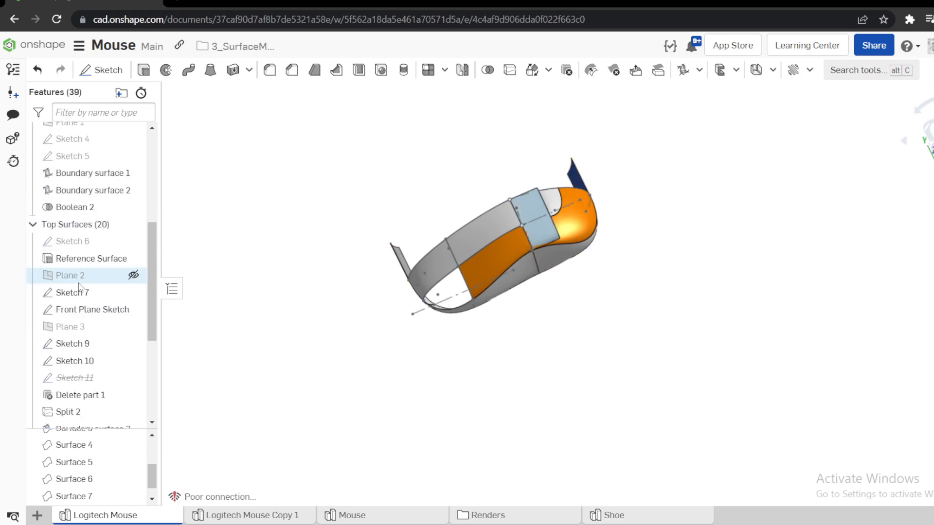
pyautogui.click(83, 275)
pyautogui.click(80, 327)
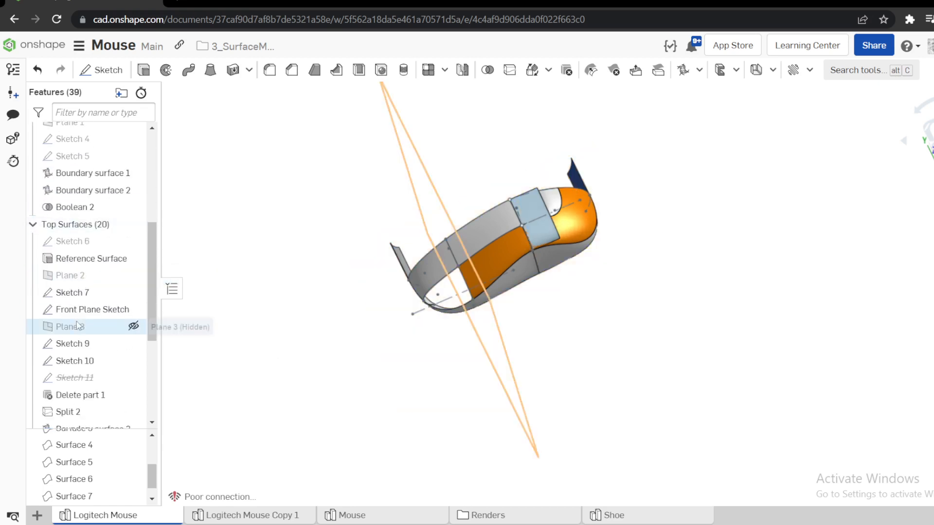
pyautogui.moveTo(343, 309); pyautogui.dragTo(358, 307, button='right')
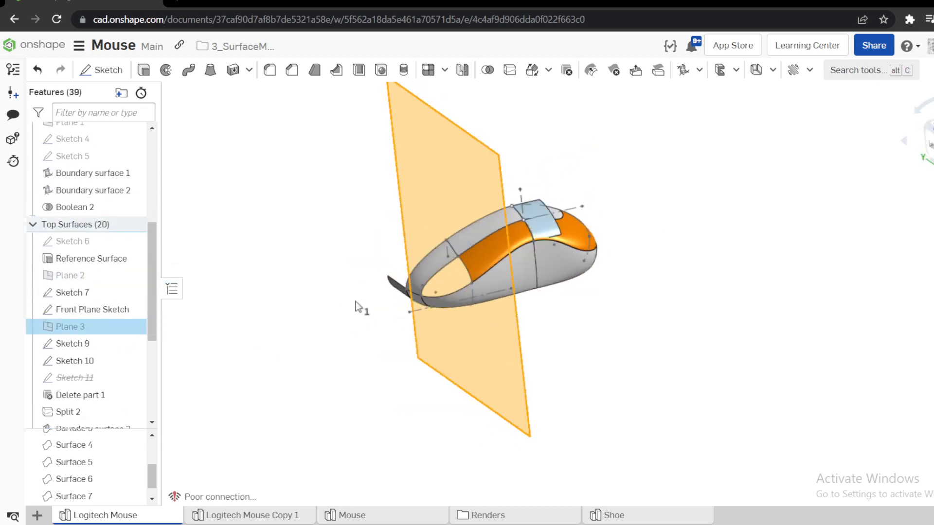
# Split the side face of Boundary surface 1 with Plane 3 using a face split.
pyautogui.click(504, 70)
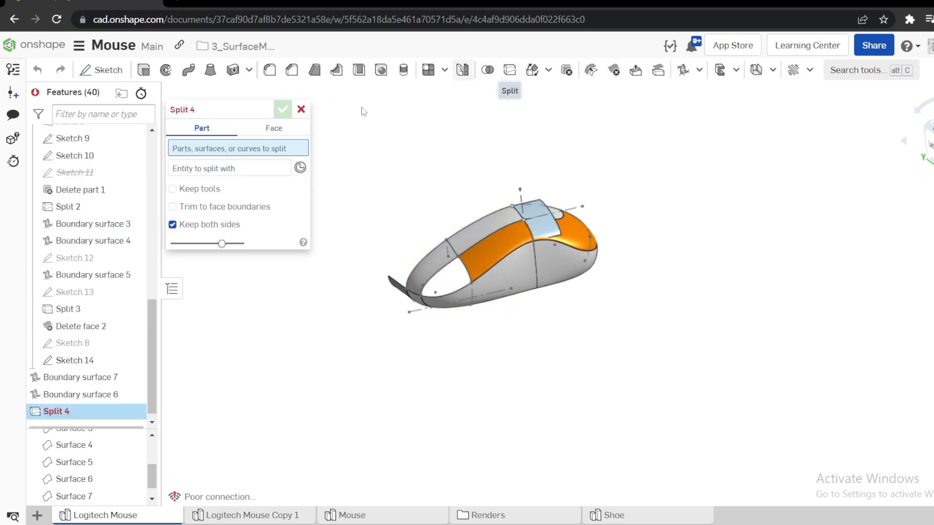
pyautogui.click(273, 128)
pyautogui.scroll(5, 479, 299)
pyautogui.click(477, 317)
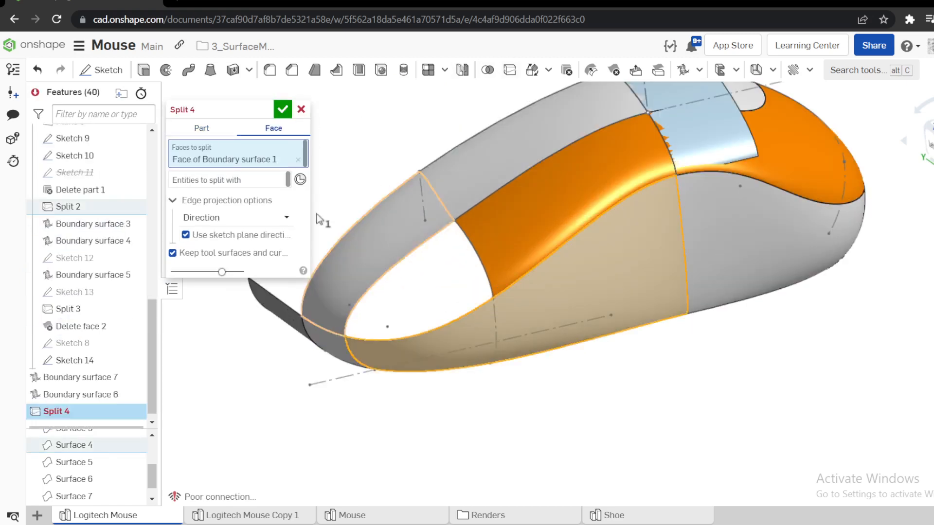
pyautogui.click(251, 181)
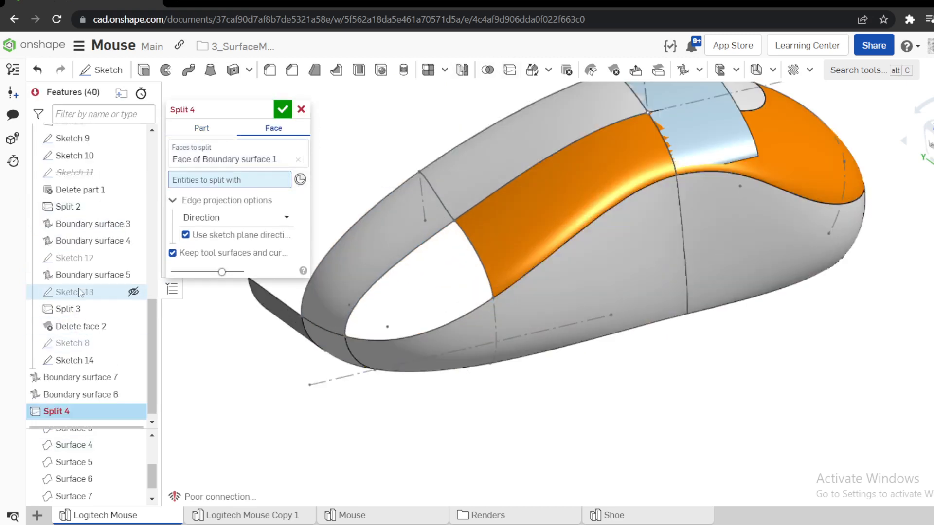
pyautogui.scroll(4, 75, 204)
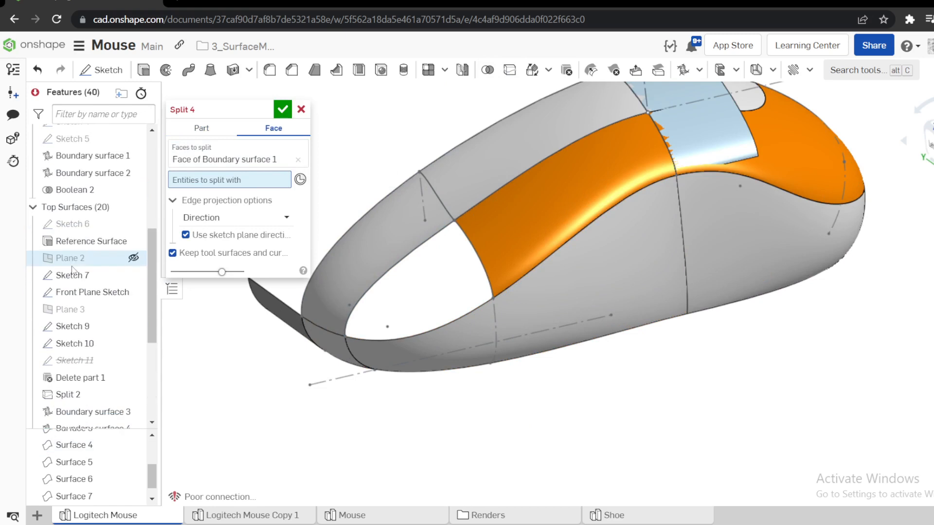
pyautogui.click(75, 310)
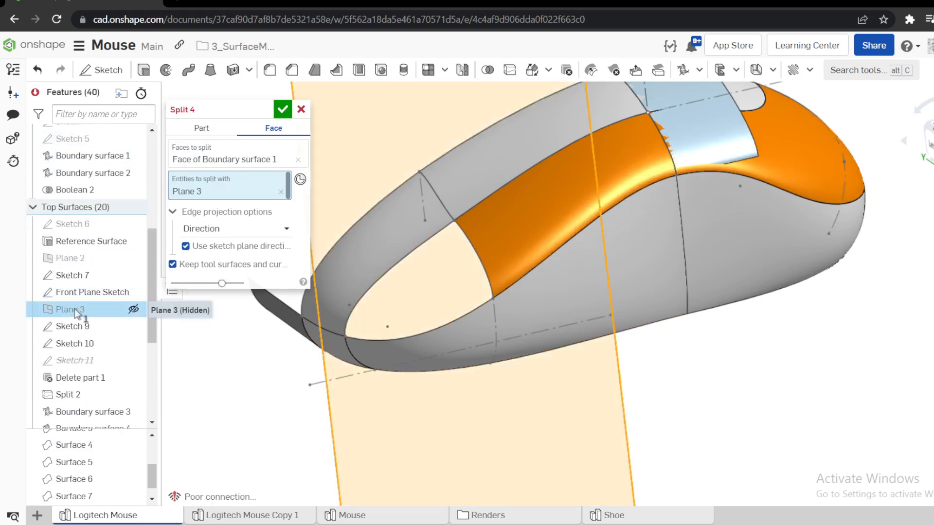
pyautogui.click(282, 110)
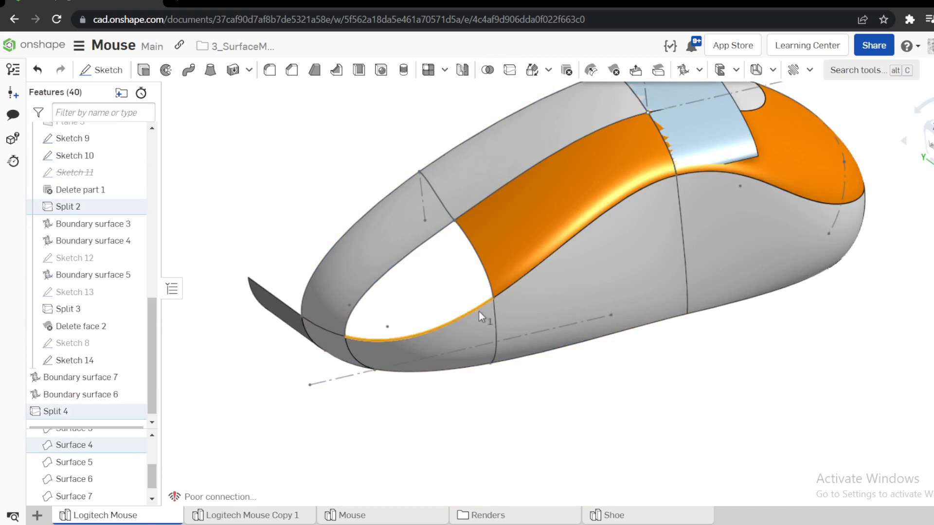
# Try a boundary surface with the split side face's upper edge and the Sketch 7 edge as U profiles, and clear both profiles.
pyautogui.scroll(-3, 615, 260)
pyautogui.scroll(-2, 619, 264)
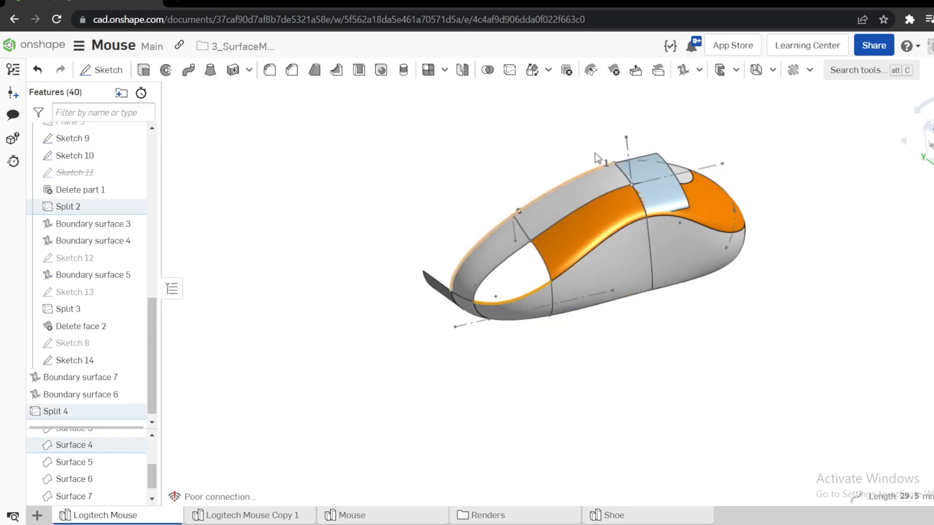
pyautogui.click(683, 69)
pyautogui.scroll(5, 491, 275)
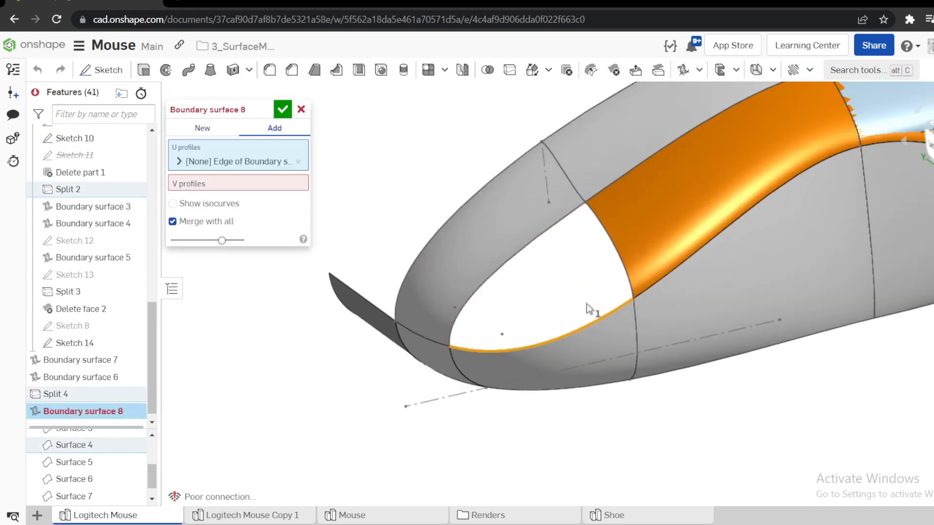
pyautogui.click(568, 225)
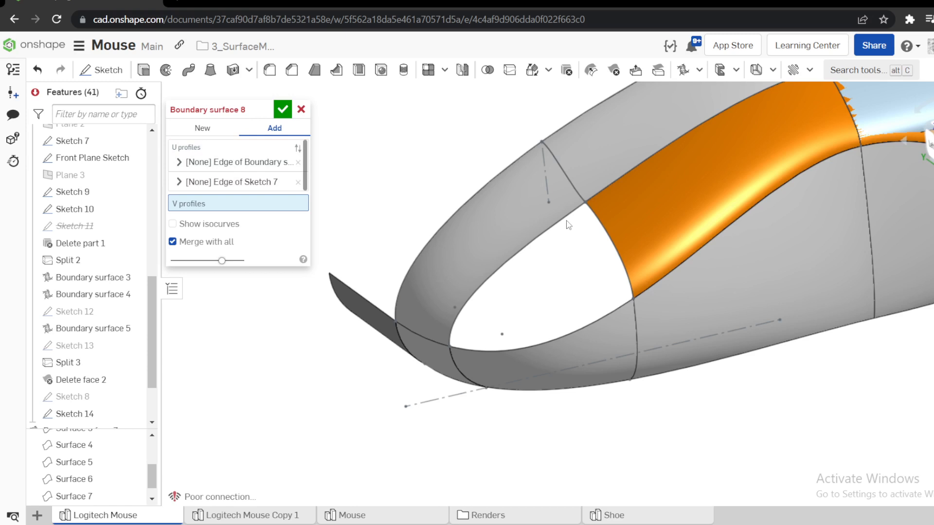
pyautogui.click(296, 185)
pyautogui.click(298, 162)
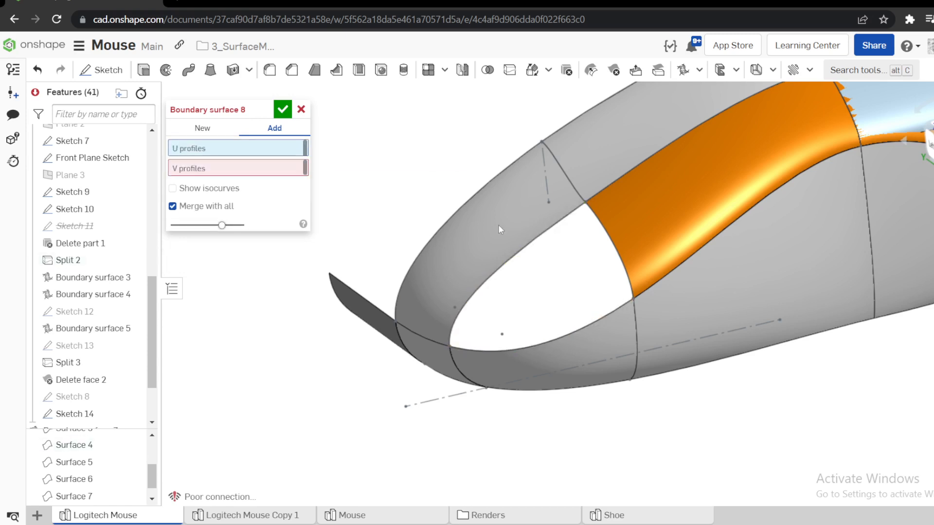
# Try the Sketch 9 edge as U profile with the split side face's upper edge and the Sketch 7 edge as V profiles.
pyautogui.click(602, 227)
pyautogui.click(233, 188)
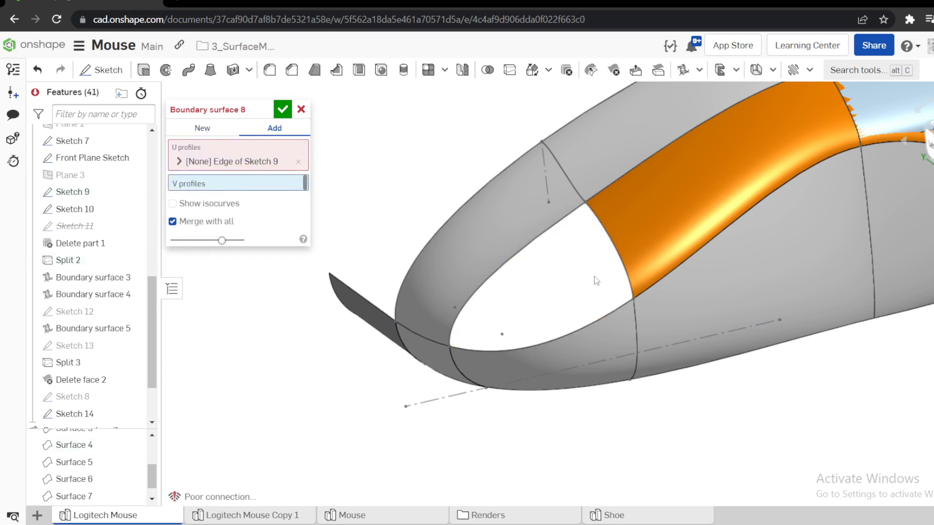
pyautogui.click(527, 343)
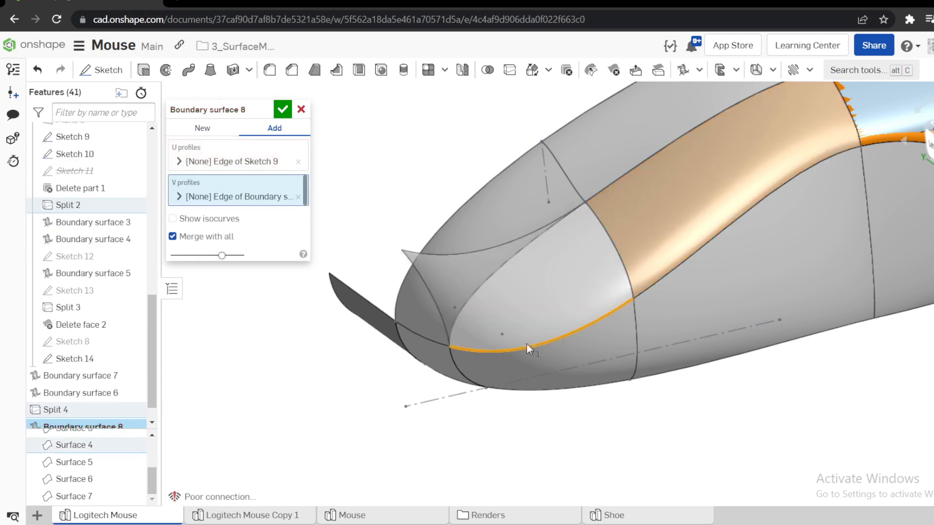
pyautogui.click(480, 288)
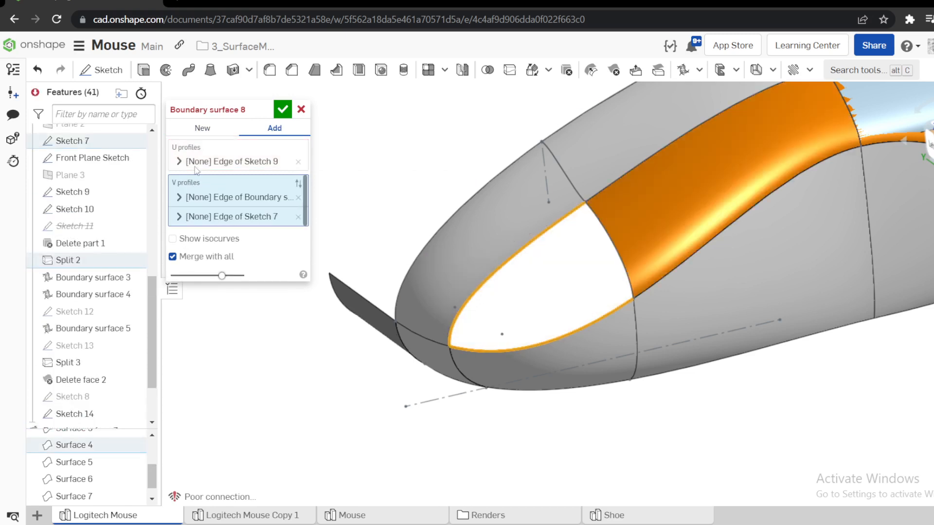
pyautogui.click(203, 129)
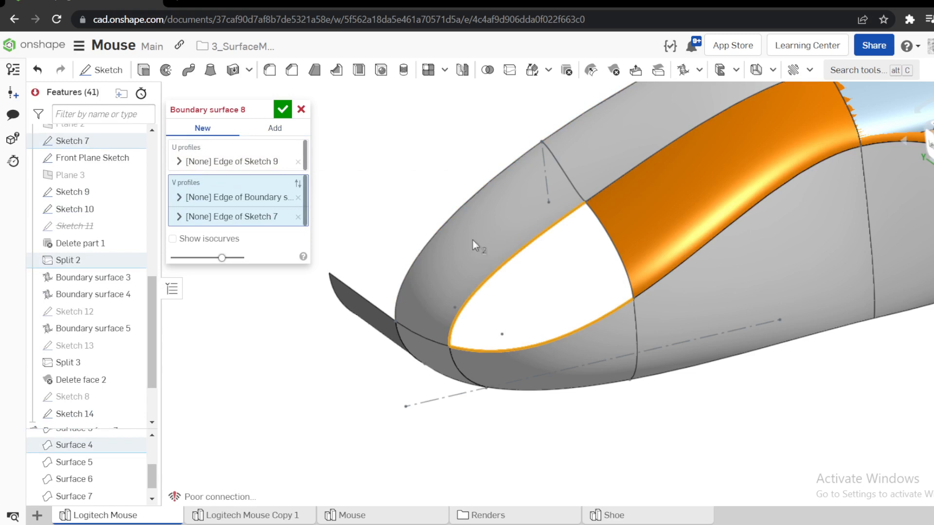
pyautogui.moveTo(472, 240); pyautogui.dragTo(458, 226, button='right')
pyautogui.click(301, 109)
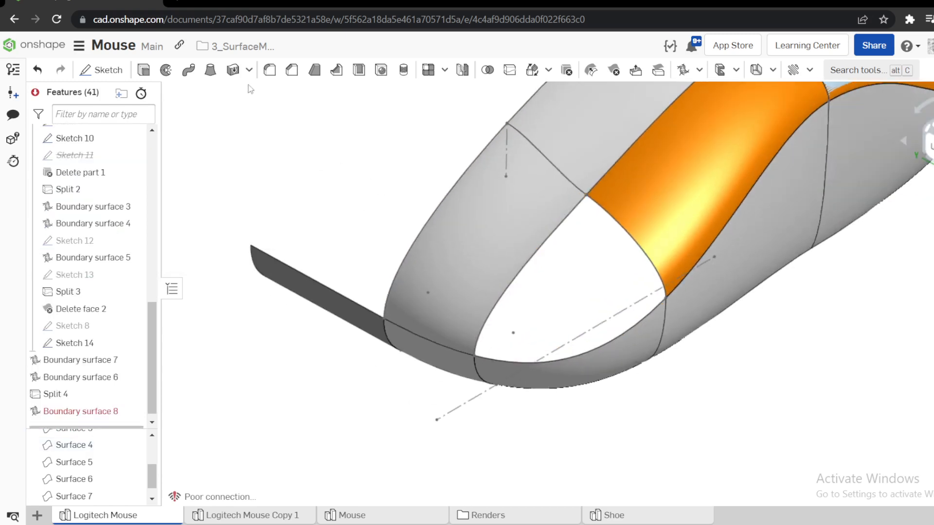
# Set up a surface loft over the end opening between the Sketch 9 and Sketch 7 edges, guided by the side surface's upper edge.
pyautogui.click(210, 70)
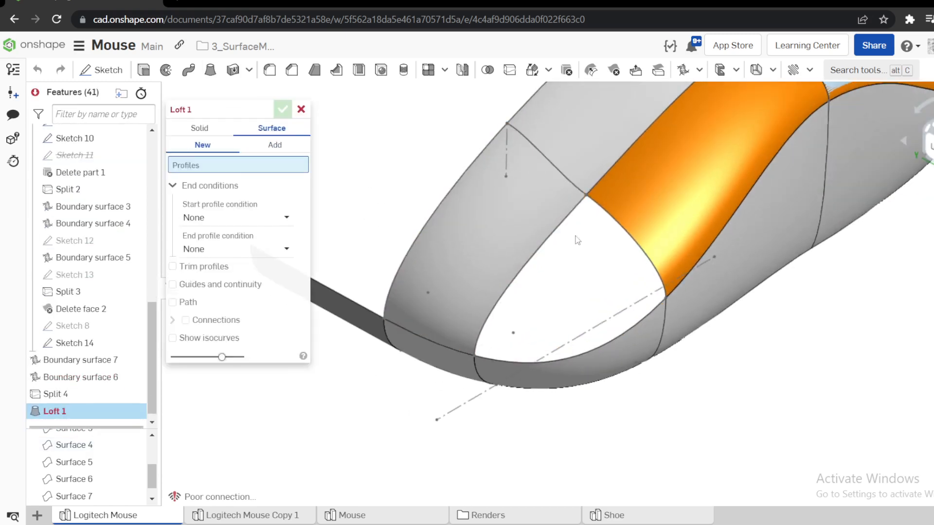
pyautogui.click(599, 208)
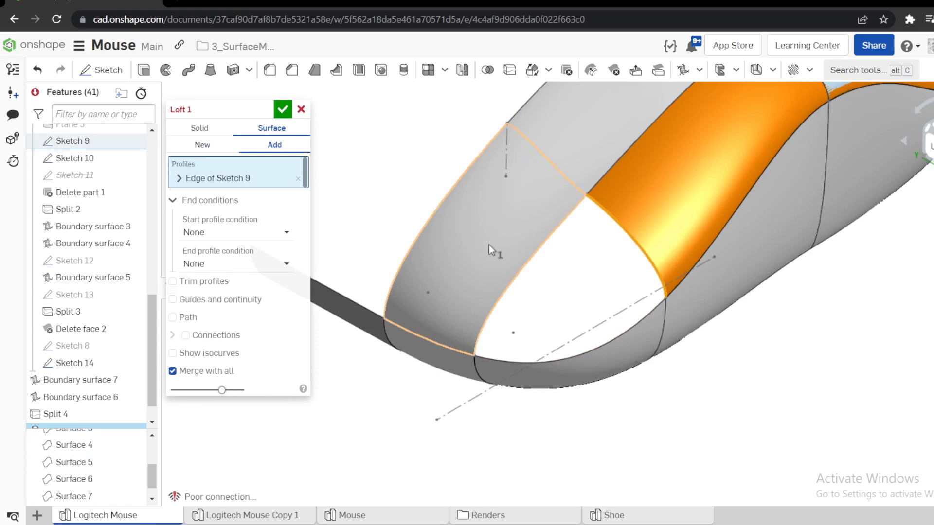
pyautogui.click(508, 283)
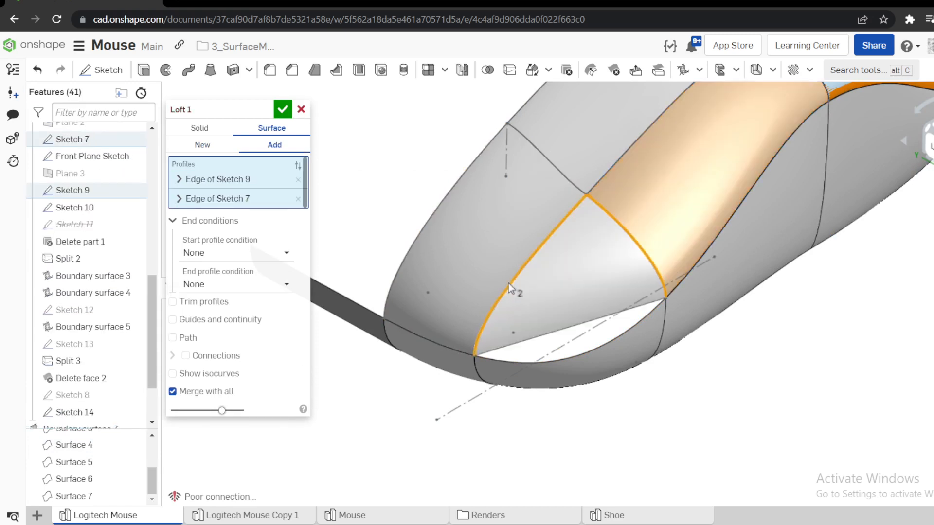
pyautogui.click(196, 322)
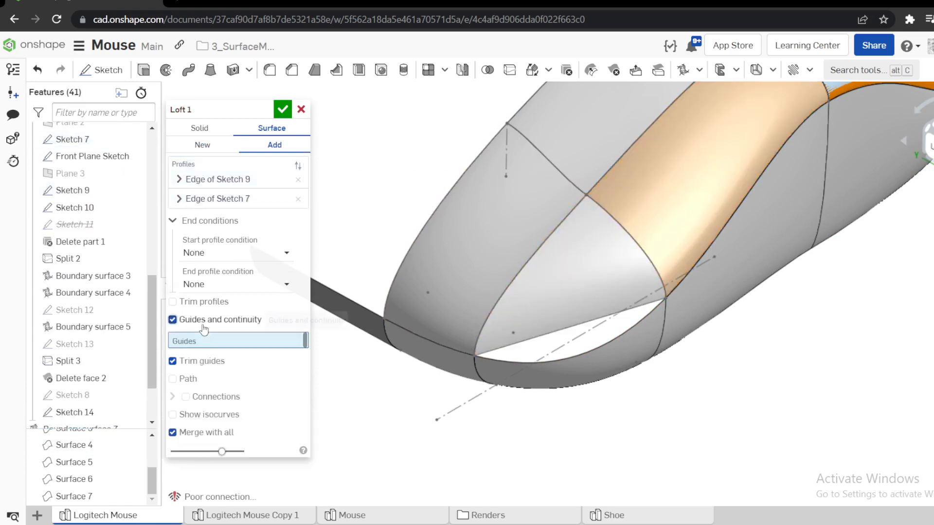
pyautogui.click(603, 353)
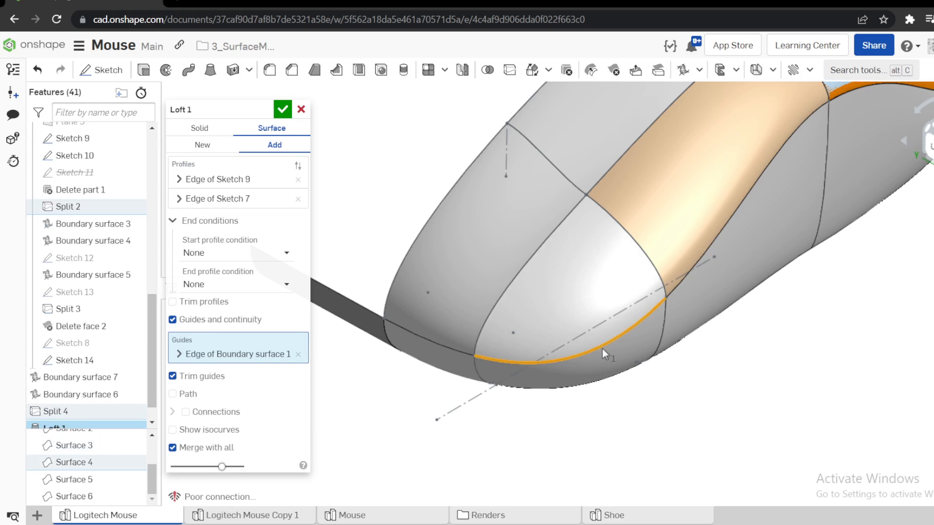
pyautogui.scroll(-5, 671, 321)
pyautogui.scroll(5, 631, 273)
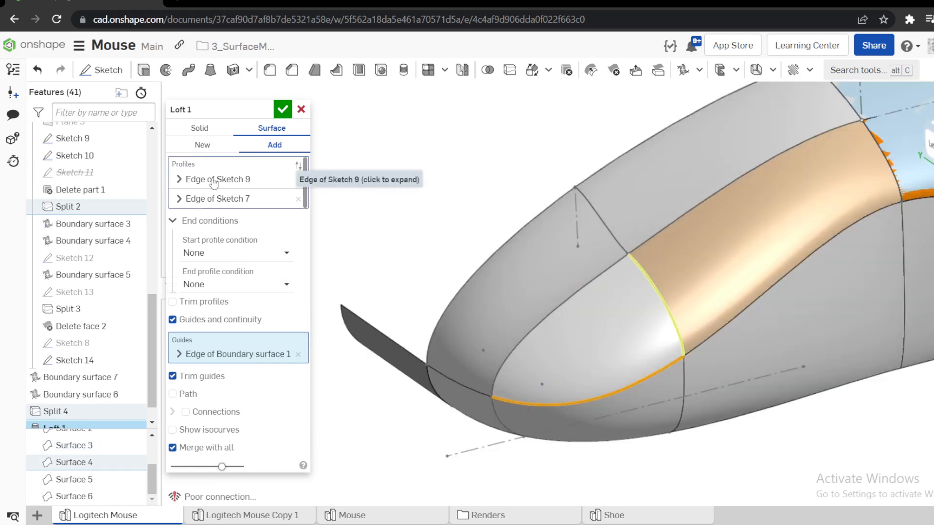
# Set the loft's start profile condition to Match tangent with the face of Boundary surface 6 as adjacent face.
pyautogui.click(228, 179)
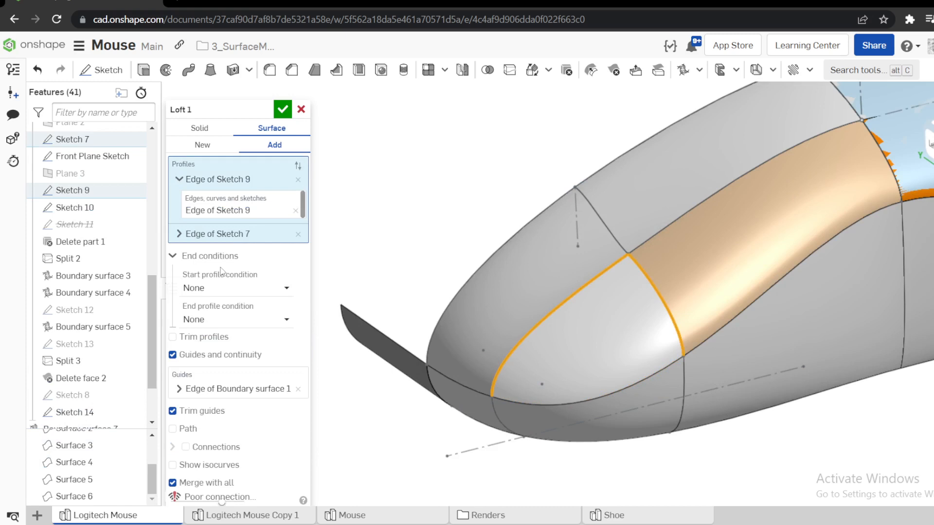
pyautogui.click(211, 295)
pyautogui.click(209, 357)
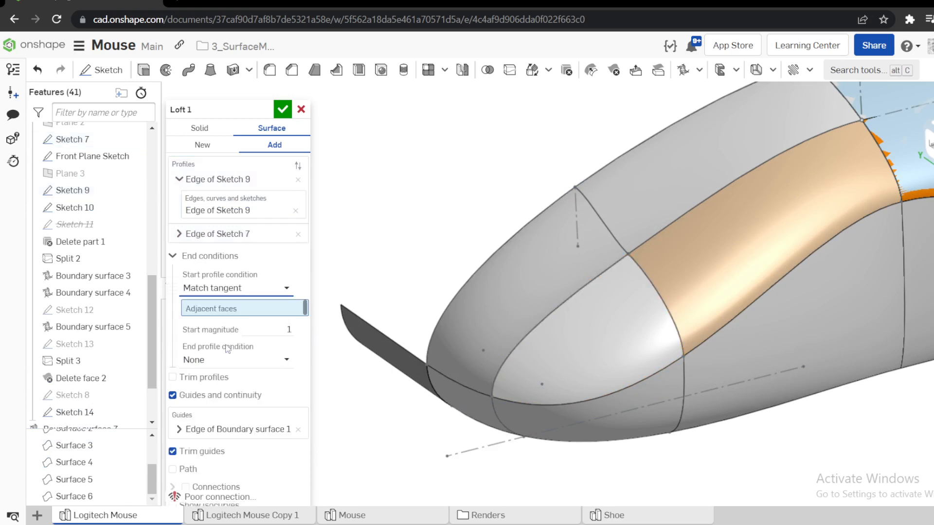
pyautogui.click(698, 281)
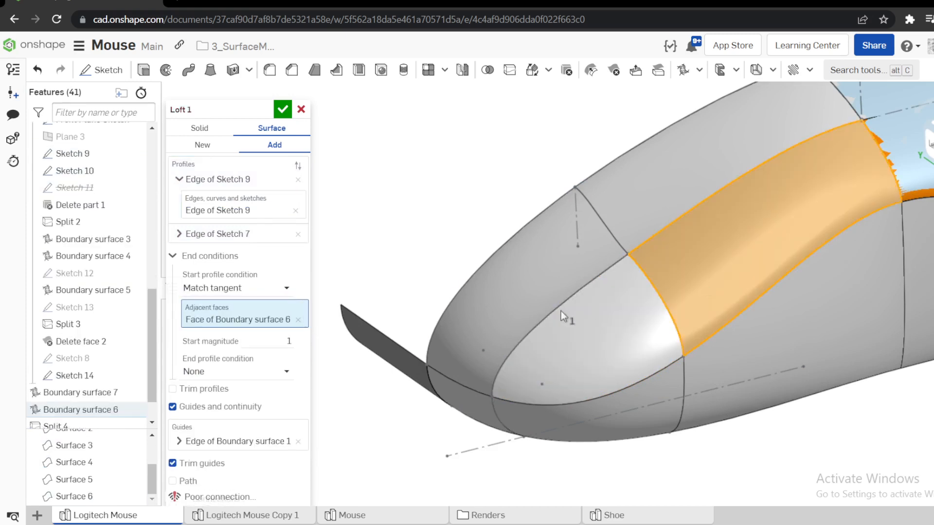
# Set the continuity of the loft's Boundary surface 1 edge guide to Match tangent.
pyautogui.click(179, 441)
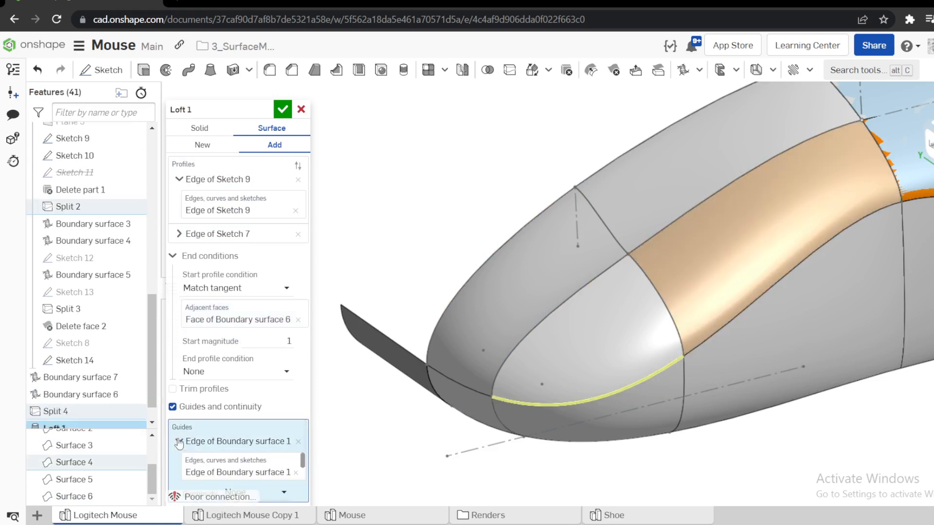
pyautogui.click(173, 255)
pyautogui.click(249, 377)
pyautogui.click(253, 413)
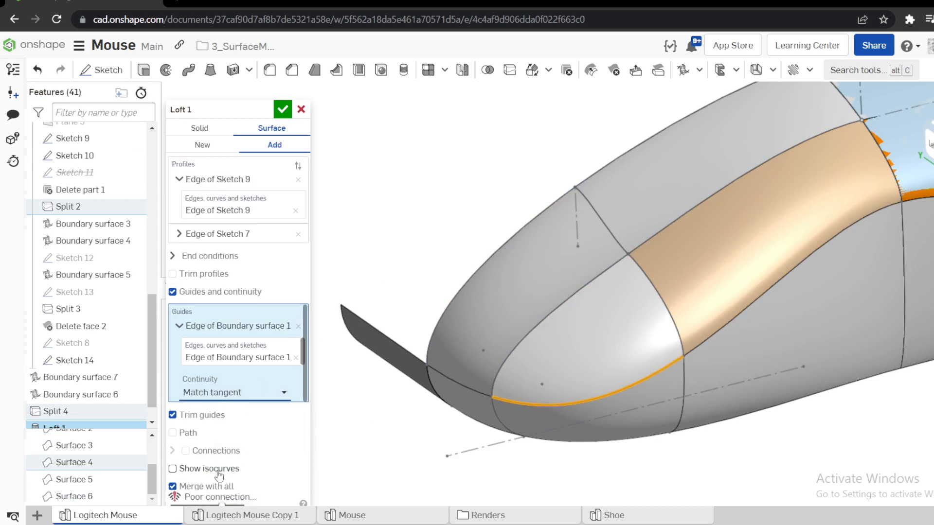
pyautogui.click(176, 257)
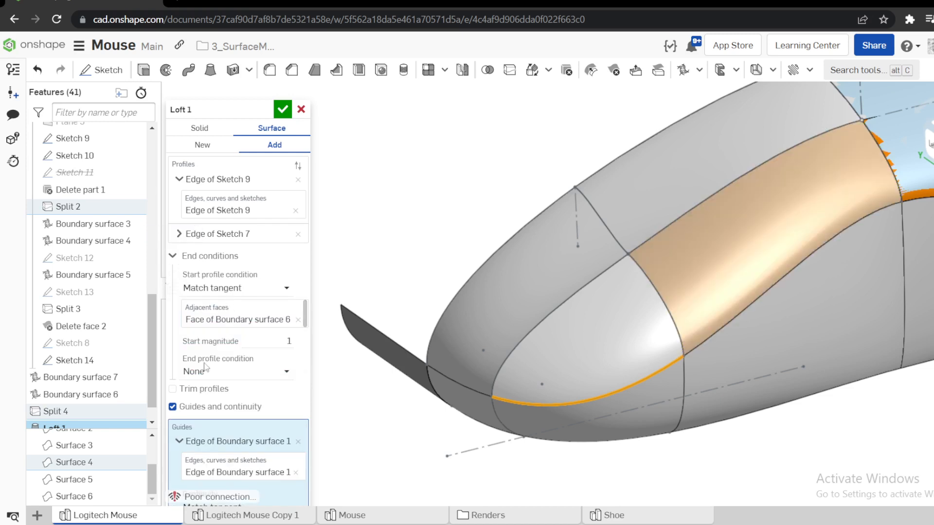
# Try a Match tangent end profile condition on the loft with the face of Boundary surface 1 as adjacent face.
pyautogui.click(214, 377)
pyautogui.click(243, 444)
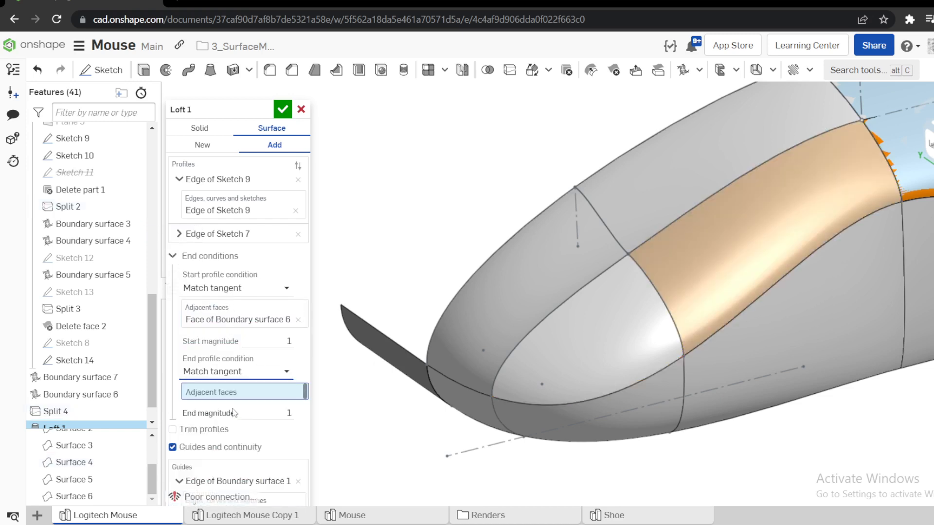
pyautogui.click(533, 421)
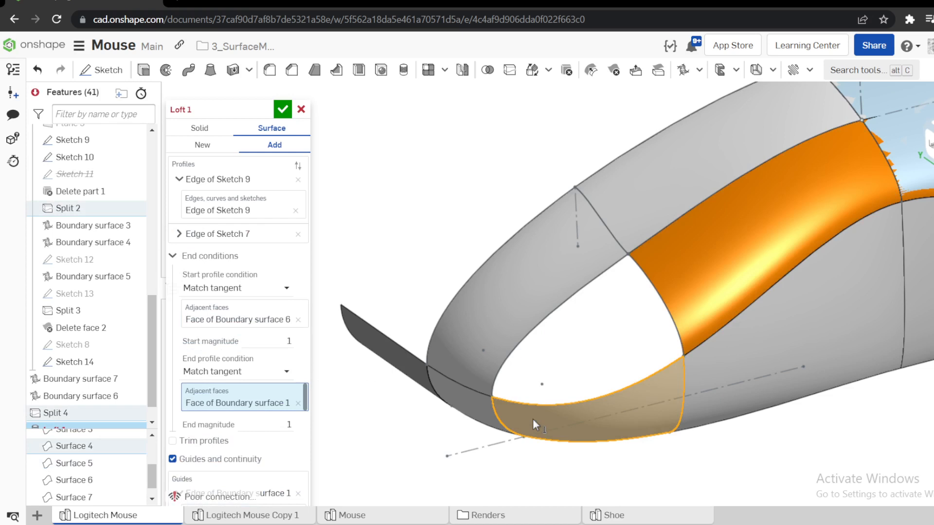
pyautogui.click(299, 403)
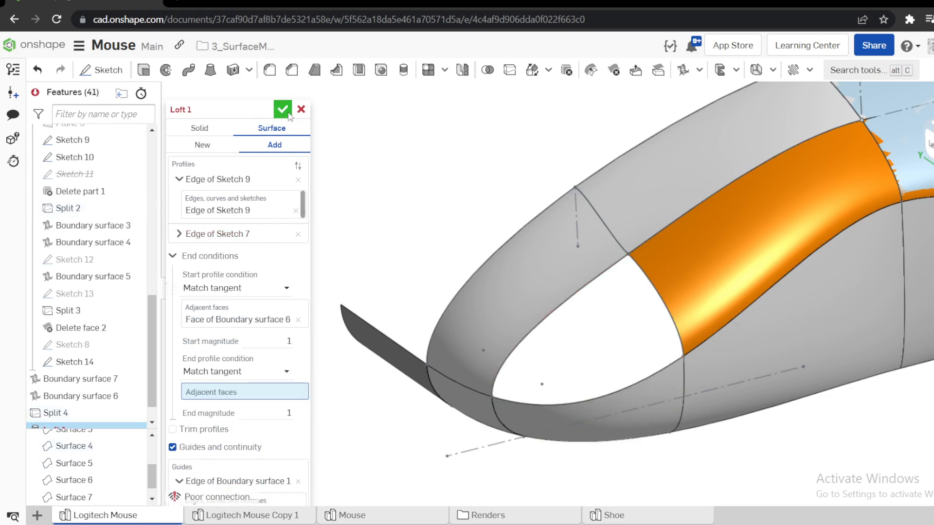
pyautogui.click(253, 373)
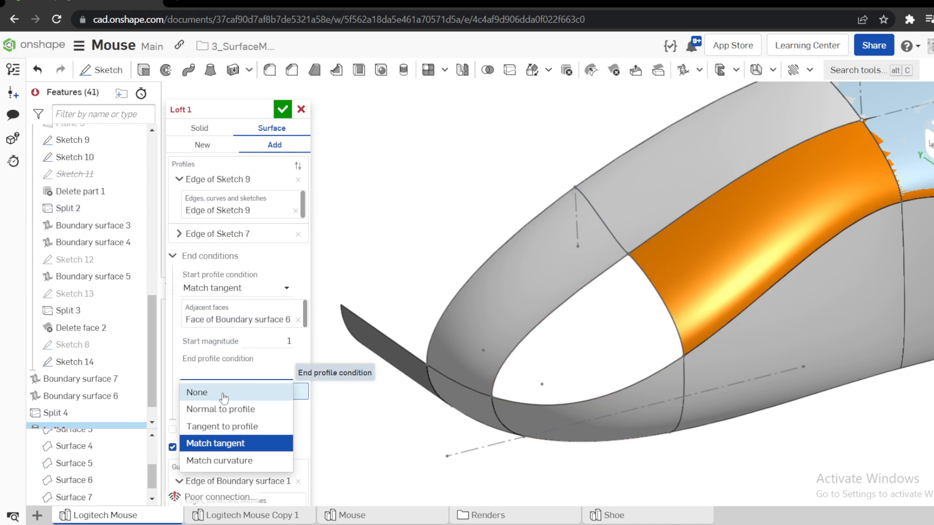
pyautogui.click(197, 390)
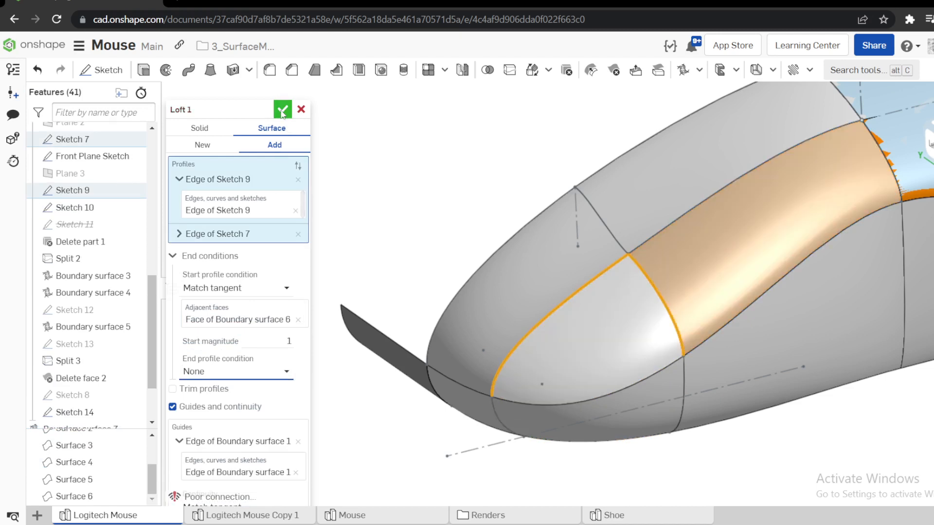
# Accept the surface loft, and hide the overhanging reference surface and the remaining sketches.
pyautogui.click(282, 108)
pyautogui.scroll(-5, 330, 155)
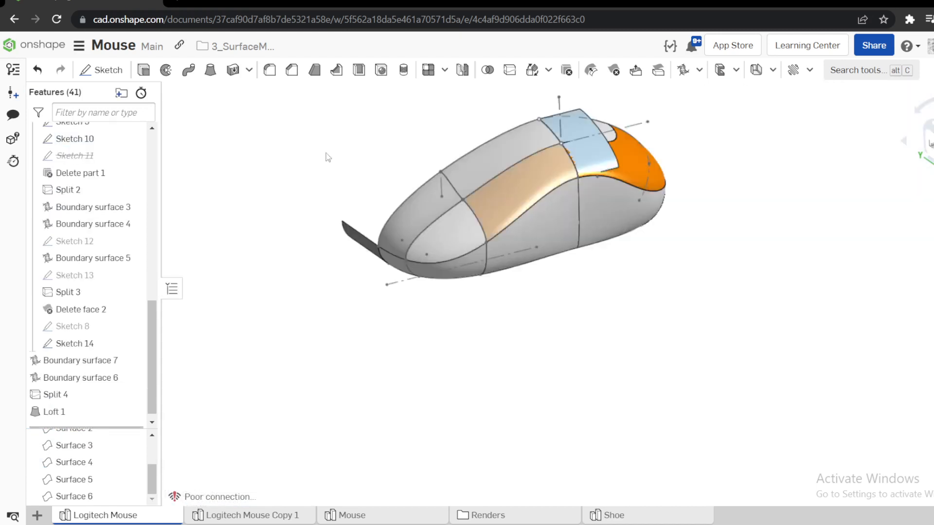
pyautogui.scroll(3, 482, 136)
pyautogui.click(568, 215)
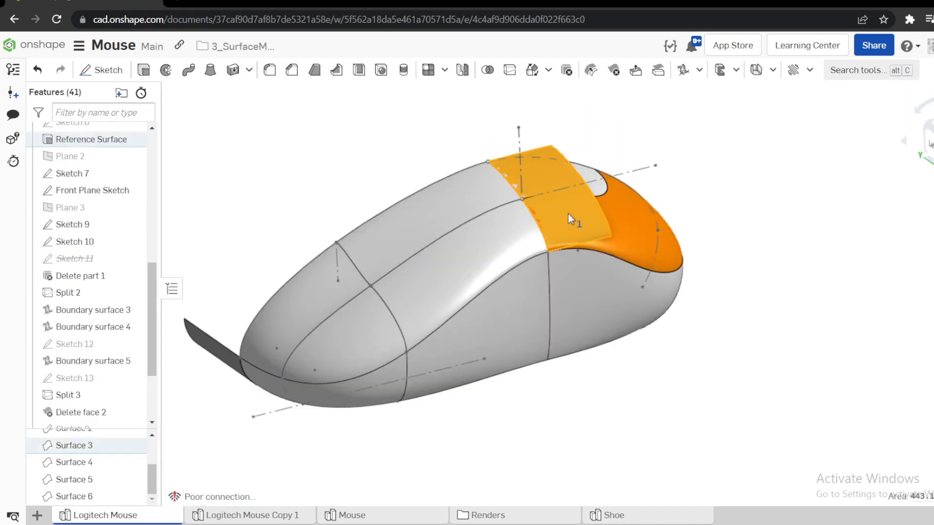
pyautogui.press('y')
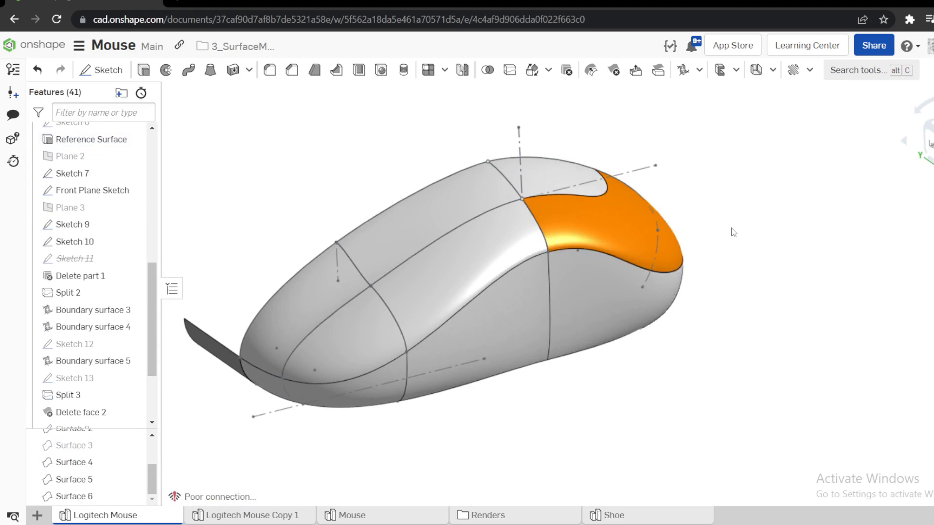
pyautogui.moveTo(733, 232)
pyautogui.mouseDown(button='right')
pyautogui.moveTo(689, 245)
pyautogui.moveTo(727, 221)
pyautogui.moveTo(753, 232)
pyautogui.moveTo(736, 226)
pyautogui.mouseUp(button='right')
pyautogui.scroll(-3, 736, 225)
pyautogui.scroll(5, 627, 214)
pyautogui.moveTo(627, 214); pyautogui.dragTo(667, 214, button='right')
pyautogui.scroll(-4, 666, 213)
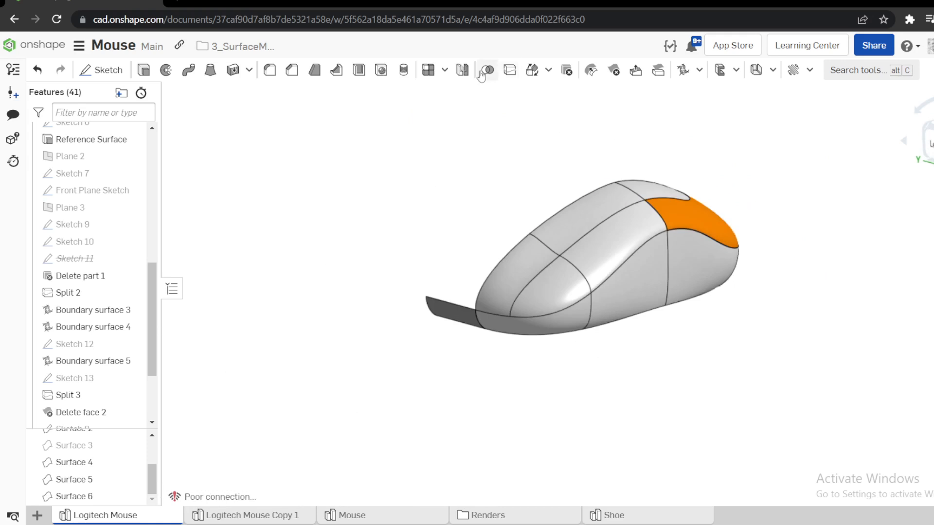
# Unite the rear orange top surface and the main gray mouse surface with a Boolean union.
pyautogui.scroll(4, 681, 182)
pyautogui.click(666, 226)
pyautogui.click(615, 205)
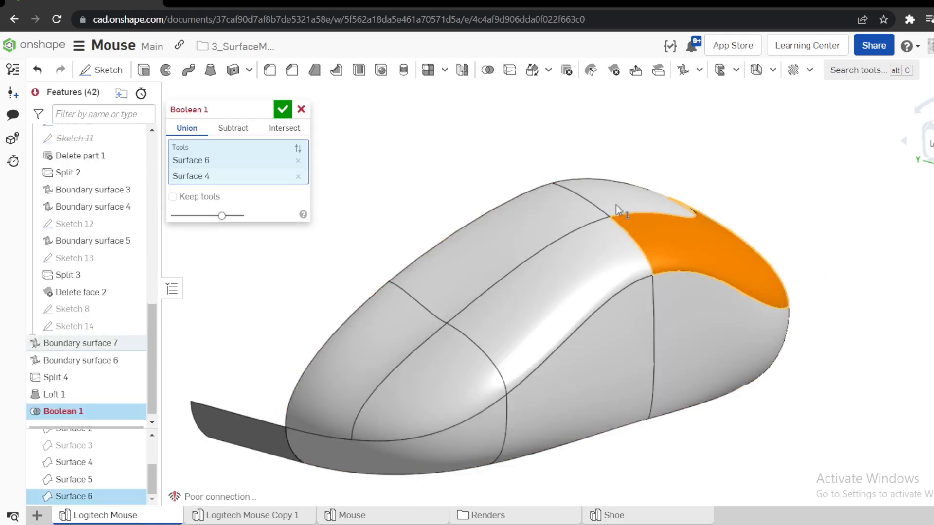
pyautogui.click(283, 109)
# Edit the Boolean union to include the adjoining uncolored surface piece at the body's end as another tool.
pyautogui.moveTo(438, 167); pyautogui.dragTo(579, 233, button='right')
pyautogui.rightClick(73, 410)
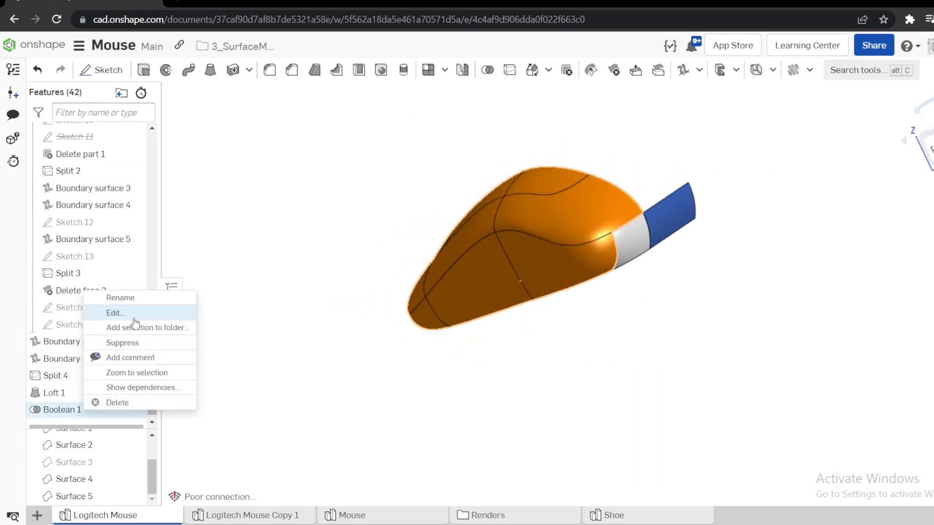
pyautogui.click(115, 313)
pyautogui.click(619, 250)
pyautogui.moveTo(598, 279); pyautogui.dragTo(681, 258, button='right')
pyautogui.click(284, 110)
pyautogui.moveTo(341, 141); pyautogui.dragTo(373, 222, button='right')
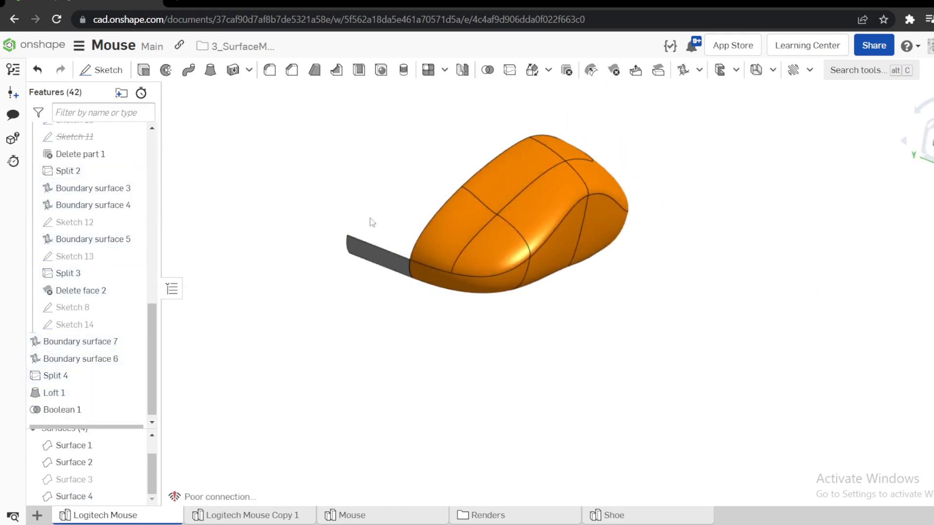
# Hide the leftover extruded surface strips protruding from the end of the mouse body.
pyautogui.click(371, 254)
pyautogui.press('y')
pyautogui.moveTo(452, 225); pyautogui.dragTo(642, 180, button='right')
pyautogui.press('y')
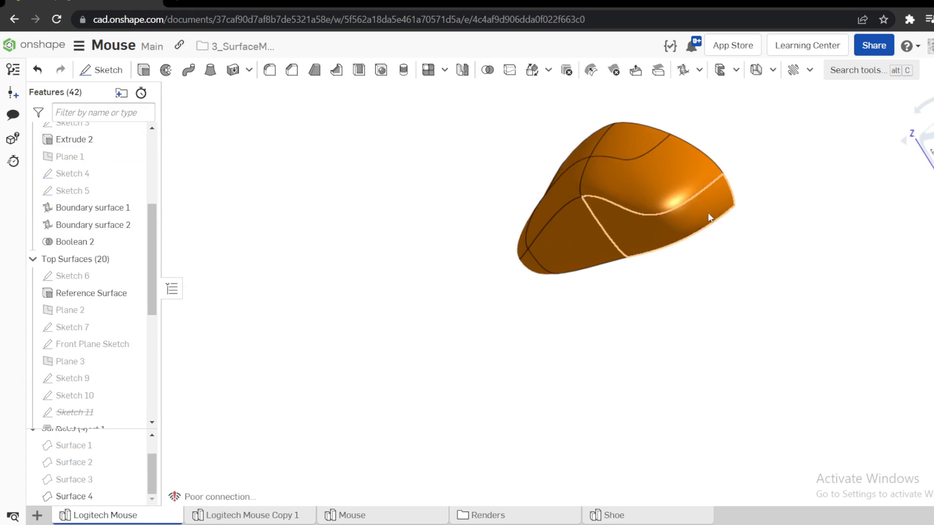
pyautogui.moveTo(708, 212); pyautogui.dragTo(778, 215, button='right')
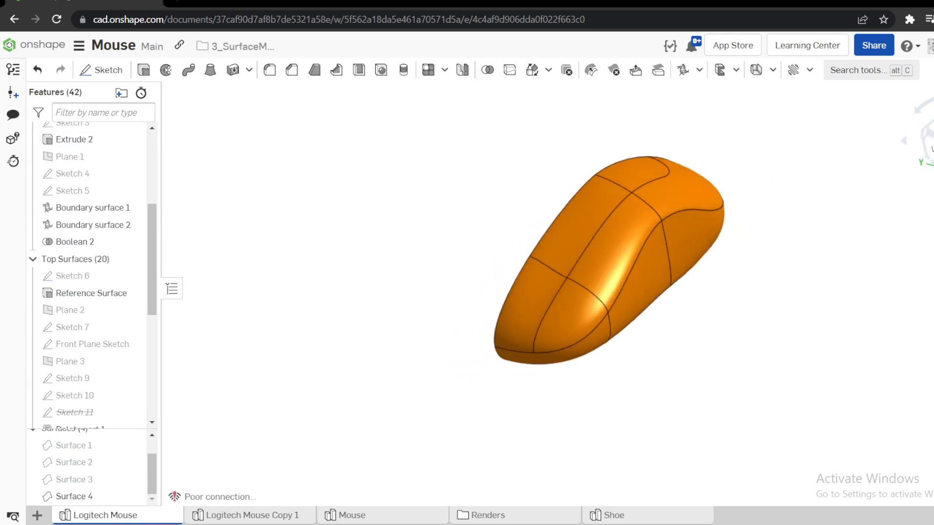
# Mirror the united half-body surface about the Front plane, adding the copy to the original surface as merge scope.
pyautogui.press('s')
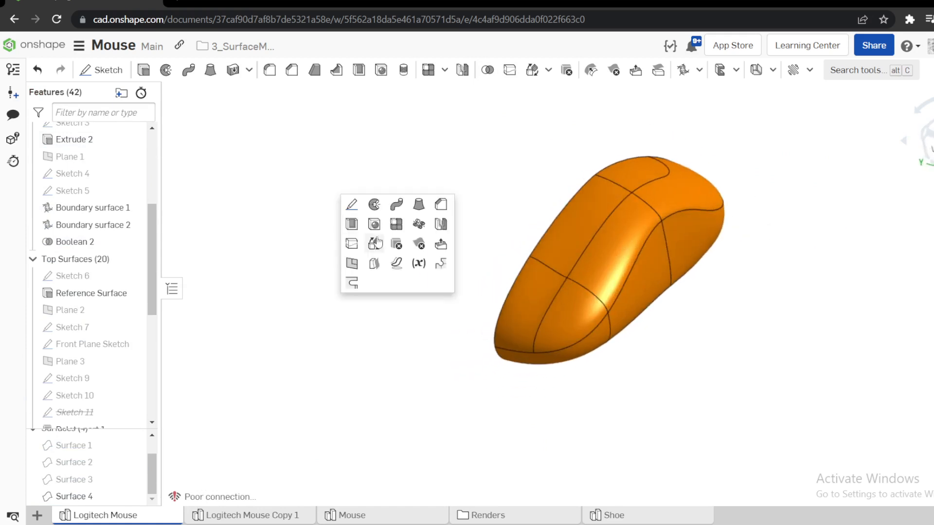
pyautogui.click(442, 228)
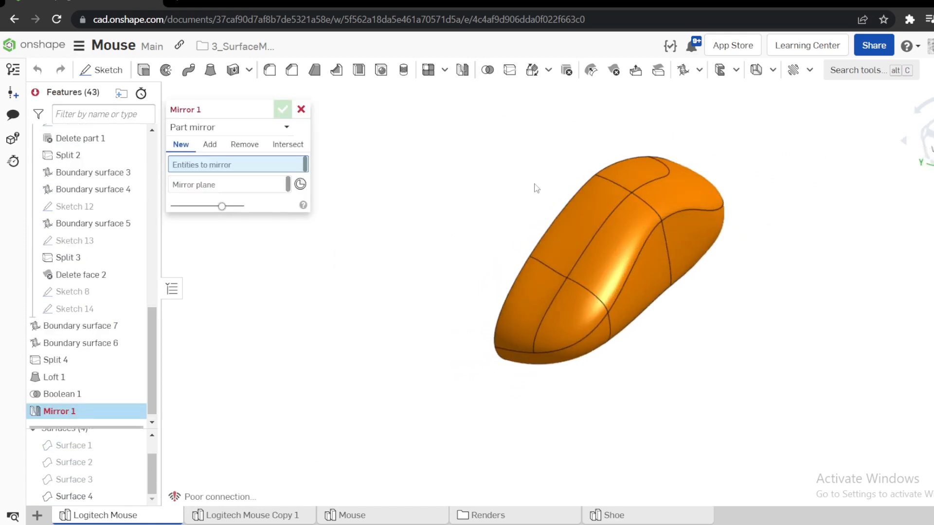
pyautogui.click(605, 206)
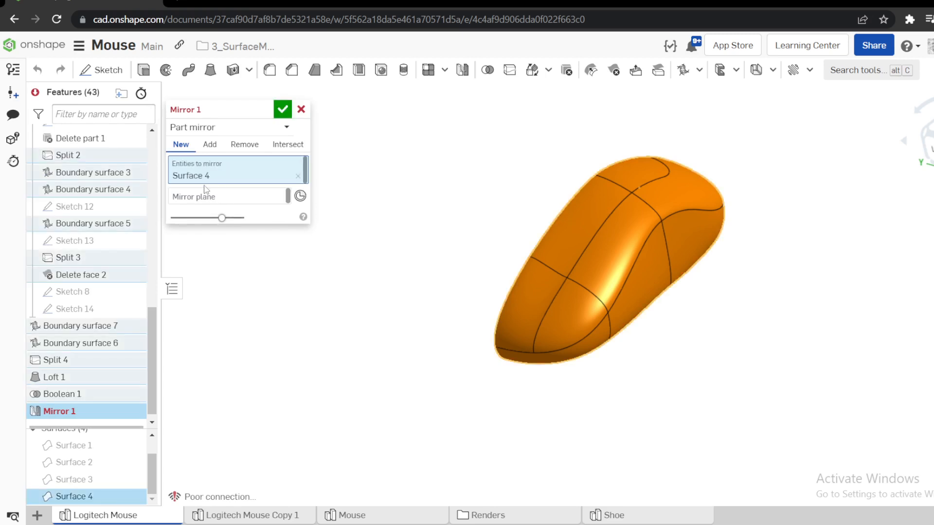
pyautogui.scroll(10, 142, 313)
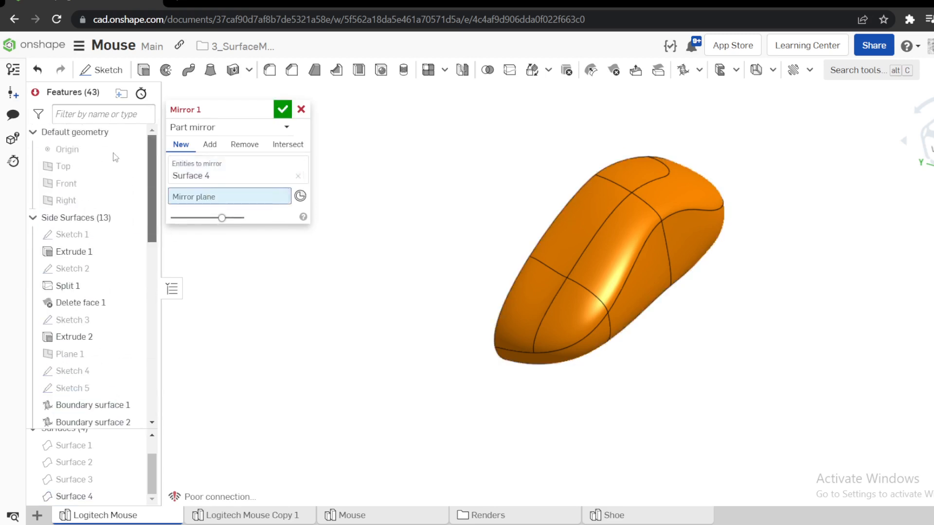
pyautogui.click(151, 183)
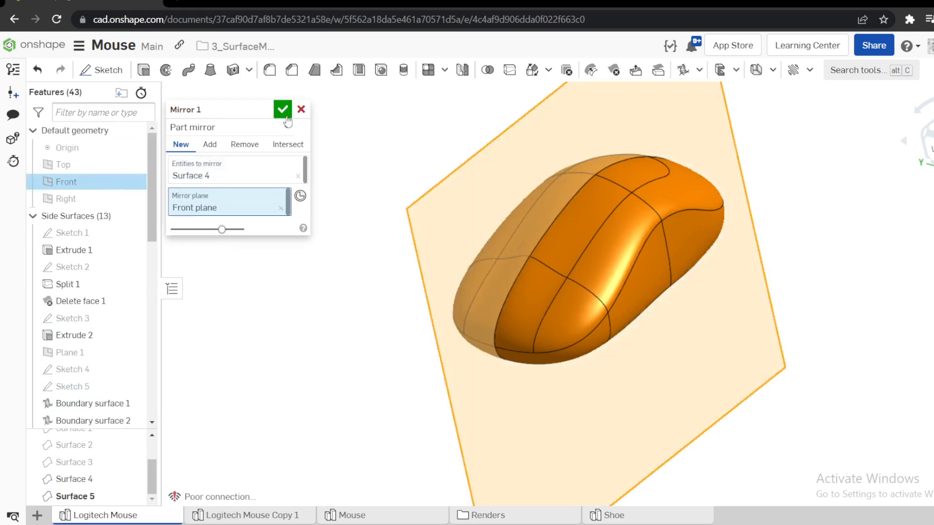
pyautogui.click(210, 144)
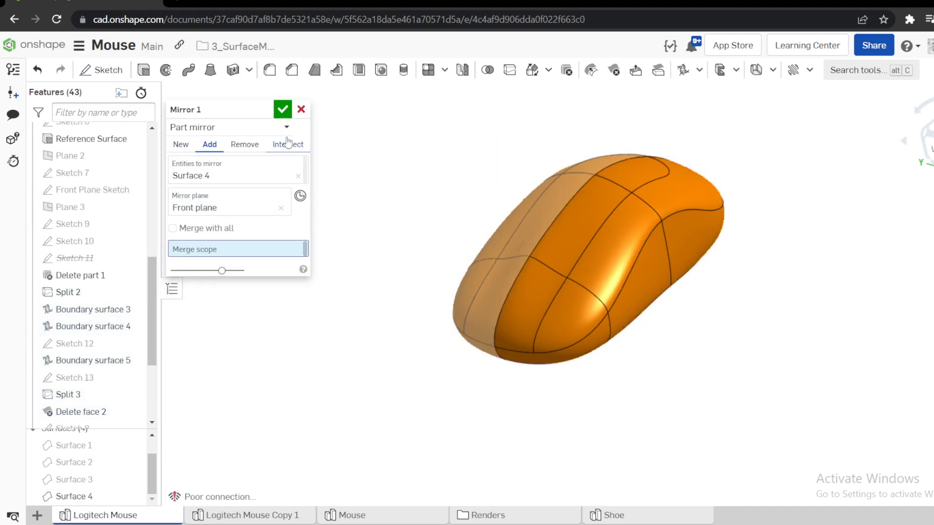
pyautogui.click(524, 302)
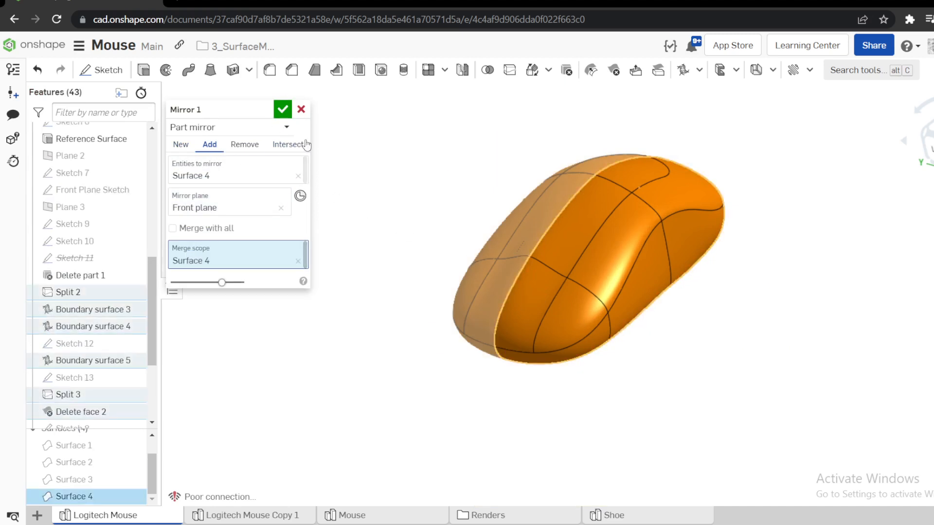
pyautogui.click(284, 110)
# Turn on the zebra stripes analysis for the complete mirrored mouse body.
pyautogui.moveTo(406, 155); pyautogui.dragTo(495, 217, button='right')
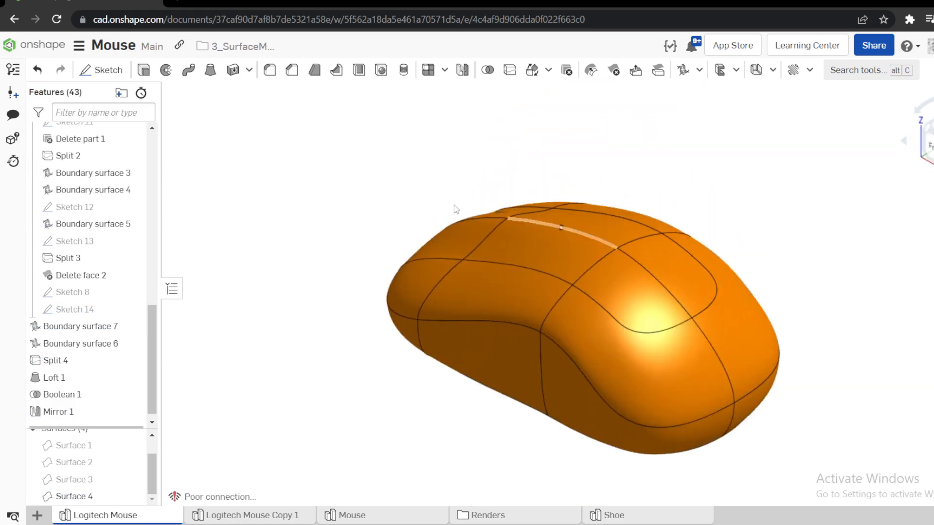
pyautogui.moveTo(459, 191); pyautogui.dragTo(672, 258, button='right')
pyautogui.click(933, 187)
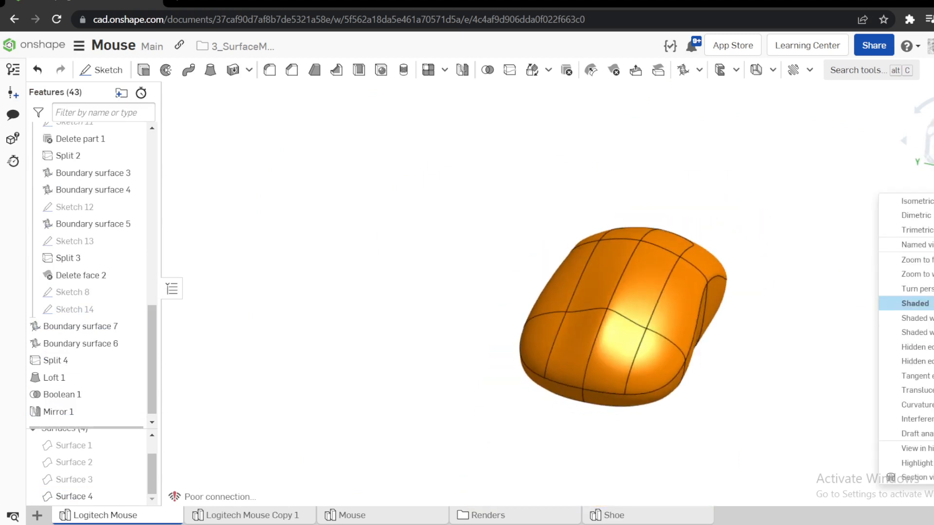
pyautogui.moveTo(917, 405)
pyautogui.click(827, 417)
pyautogui.scroll(3, 749, 248)
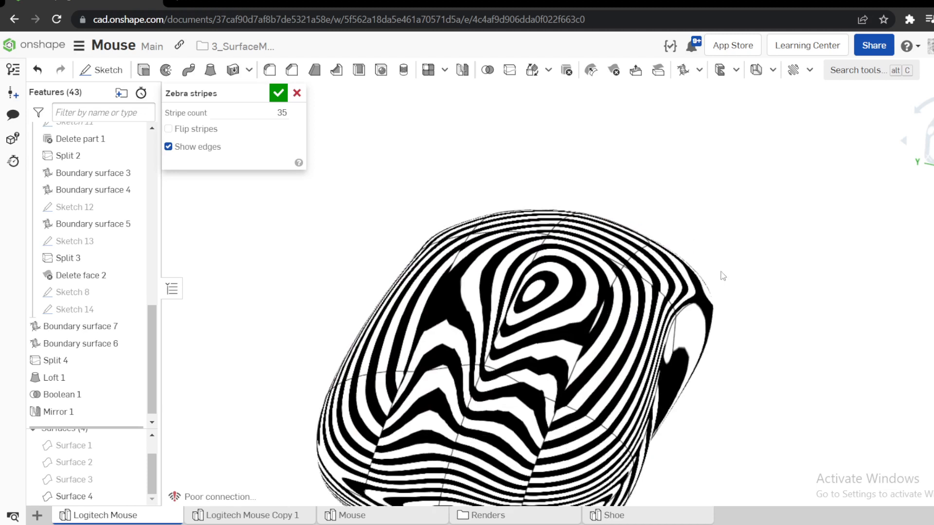
# Examine the zebra stripe continuity across the center line, the side seams and the end patches in oblique and top views.
pyautogui.moveTo(723, 276); pyautogui.dragTo(695, 299, button='right')
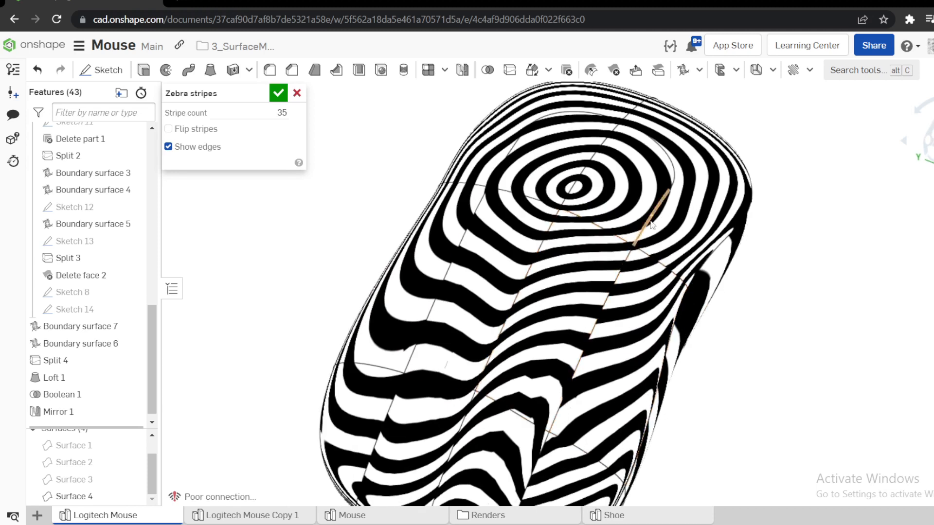
pyautogui.scroll(3, 518, 329)
pyautogui.scroll(-4, 516, 317)
pyautogui.moveTo(546, 311); pyautogui.dragTo(560, 333, button='right')
pyautogui.hotkey('shift', '5')
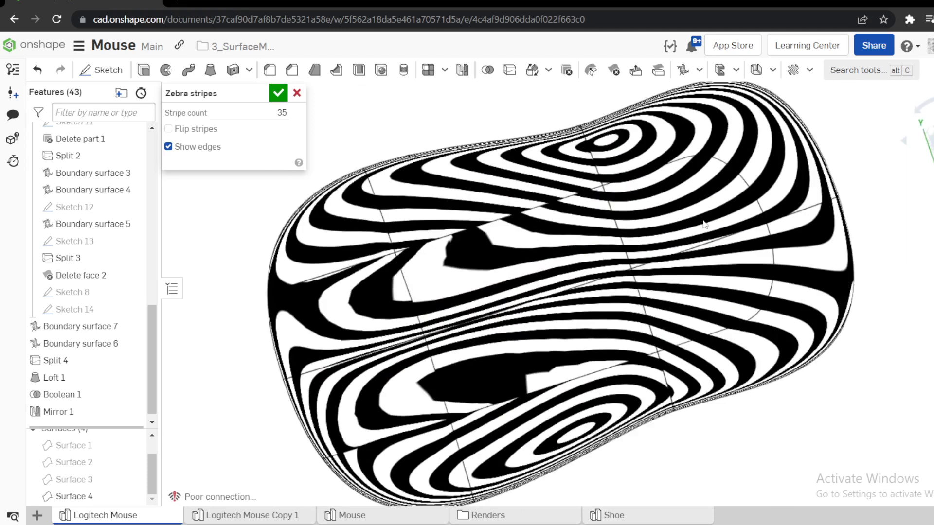
pyautogui.scroll(5, 439, 299)
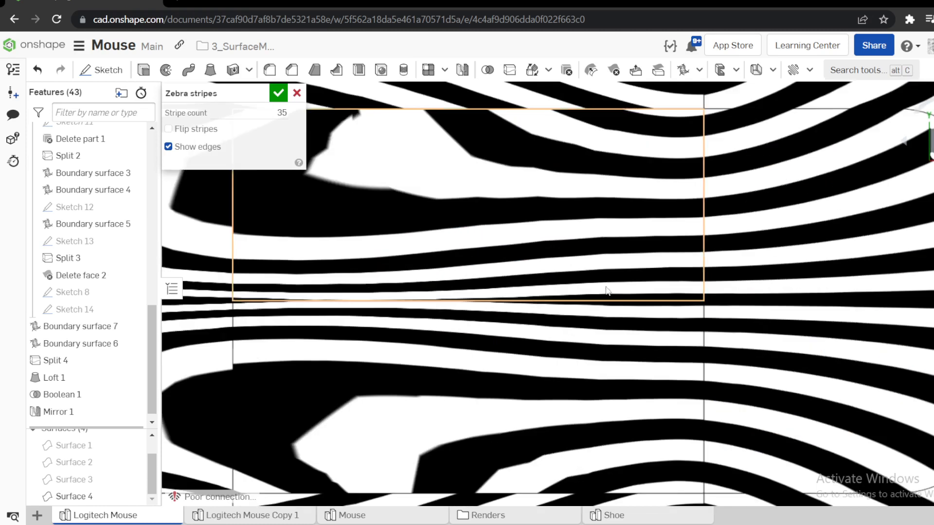
pyautogui.scroll(8, 452, 259)
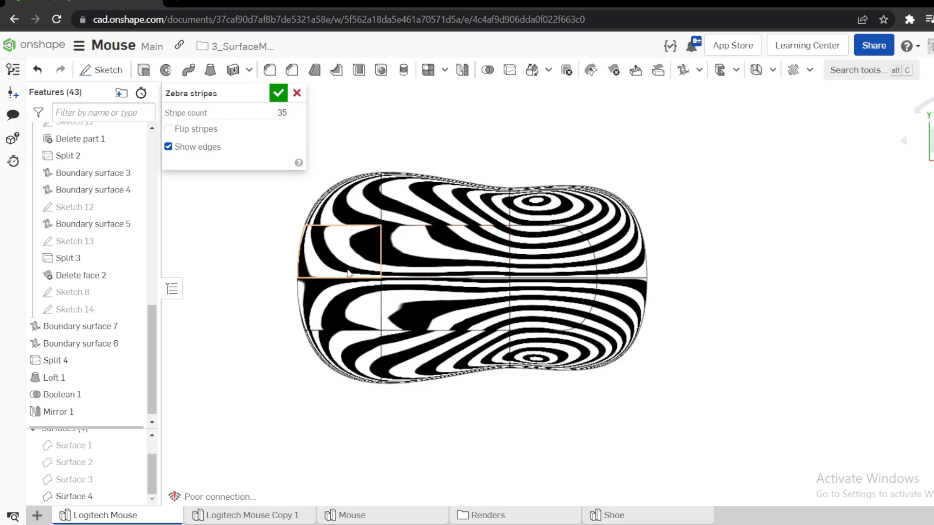
pyautogui.scroll(2, 677, 371)
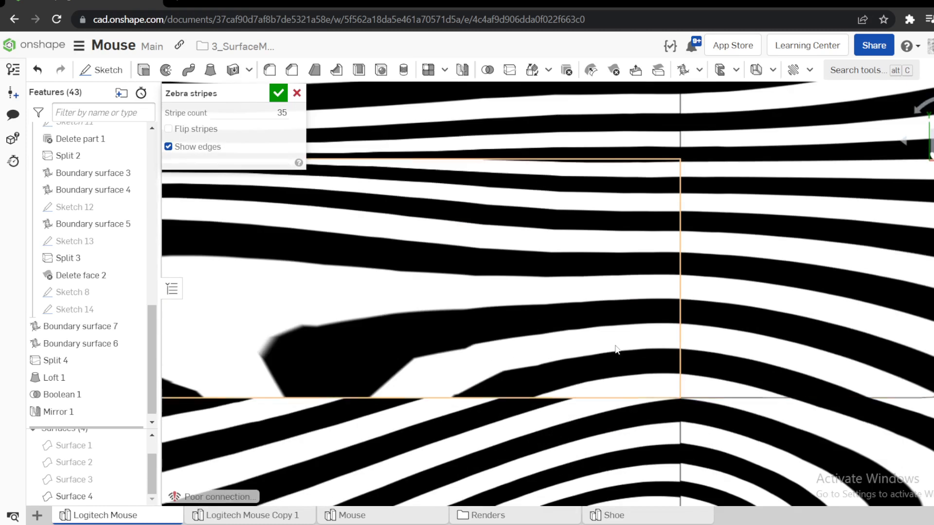
pyautogui.scroll(-10, 572, 359)
pyautogui.scroll(10, 516, 407)
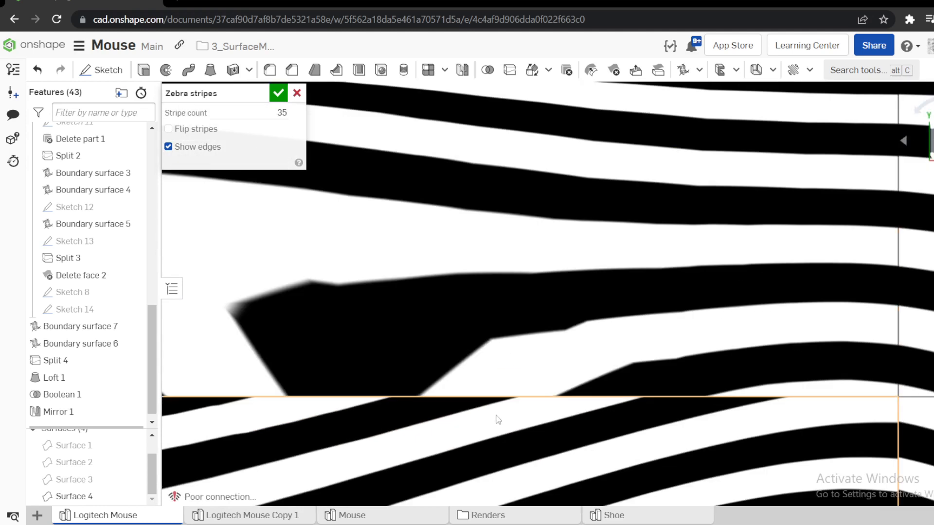
pyautogui.scroll(2, 552, 421)
pyautogui.scroll(-3, 552, 422)
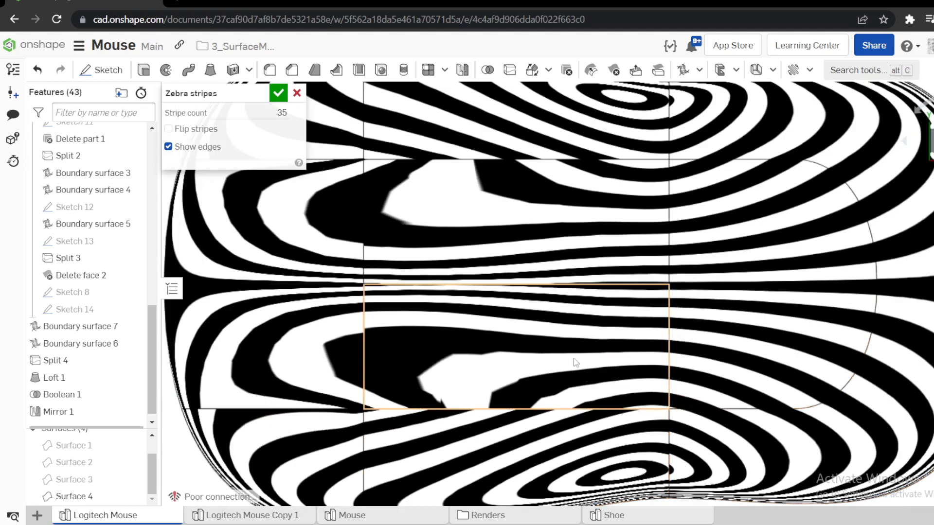
pyautogui.scroll(5, 240, 423)
pyautogui.scroll(-3, 313, 428)
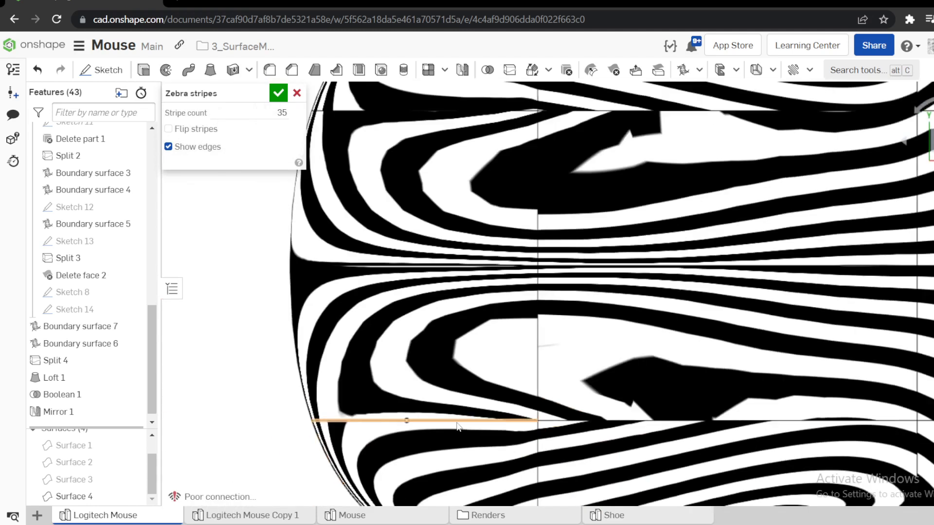
pyautogui.scroll(4, 354, 435)
pyautogui.scroll(3, 368, 389)
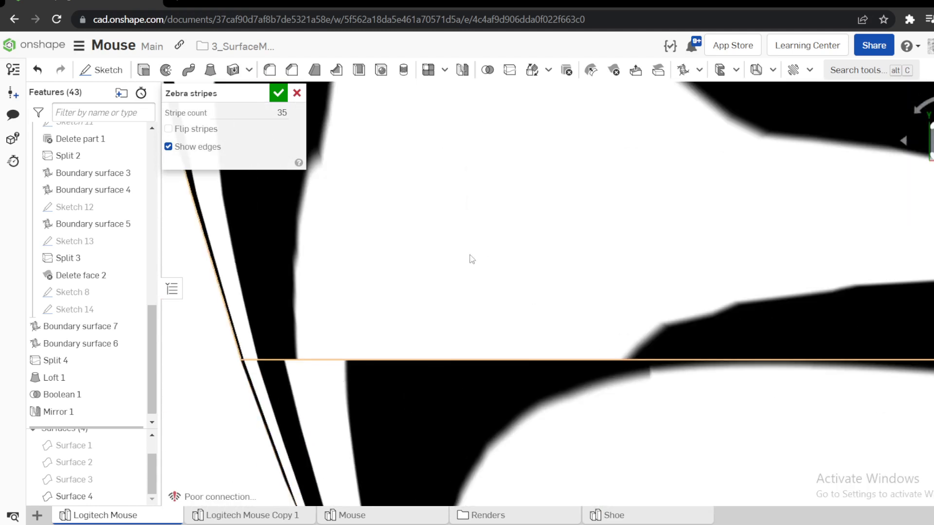
pyautogui.scroll(-10, 483, 351)
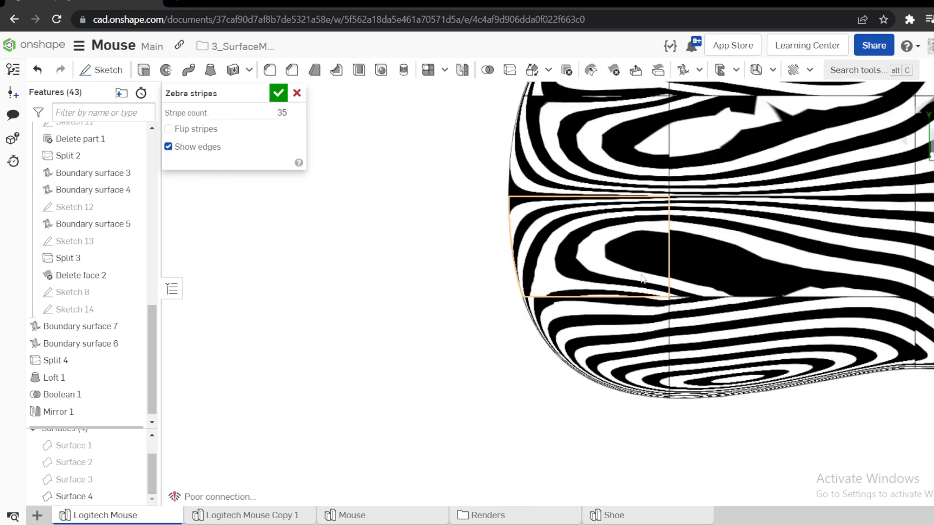
pyautogui.scroll(5, 899, 278)
pyautogui.scroll(6, 898, 275)
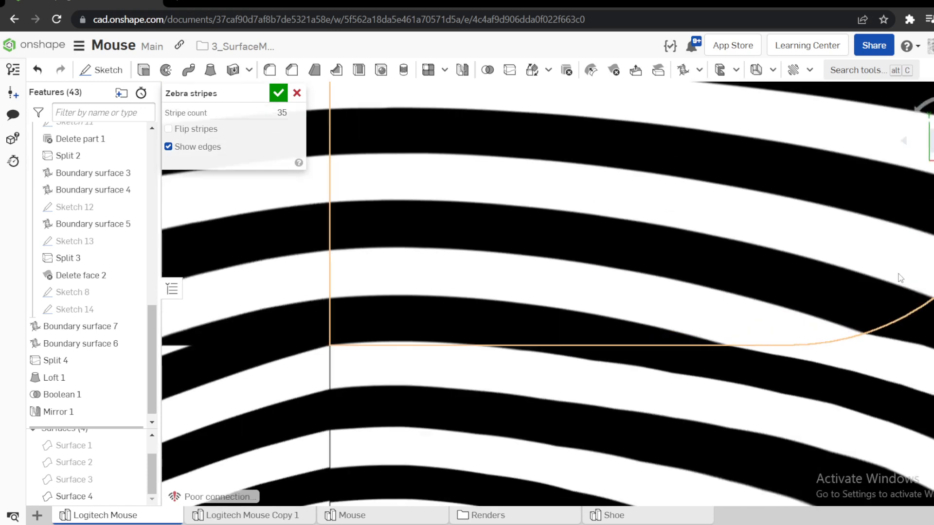
# Examine the zebra stripes along the side seam and across the end patch from above, and close the analysis.
pyautogui.scroll(-6, 710, 282)
pyautogui.scroll(-8, 711, 271)
pyautogui.scroll(8, 426, 293)
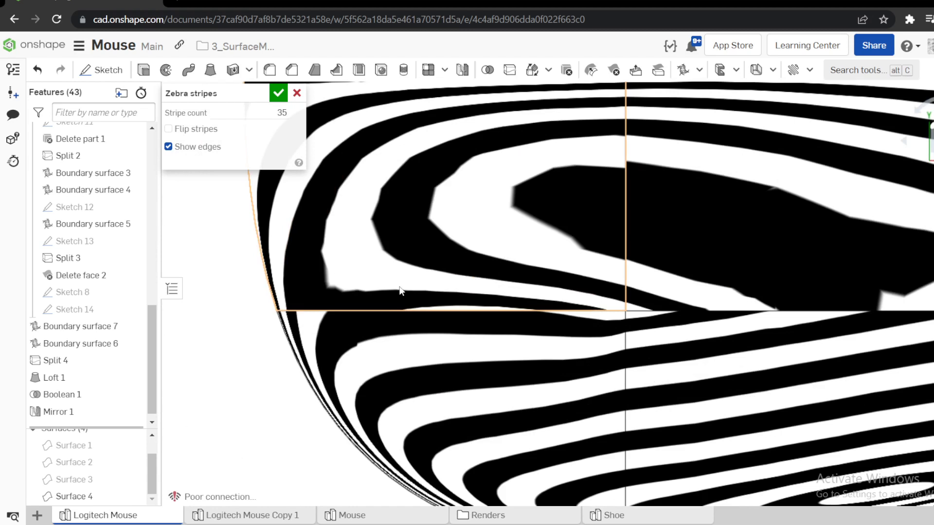
pyautogui.scroll(3, 339, 290)
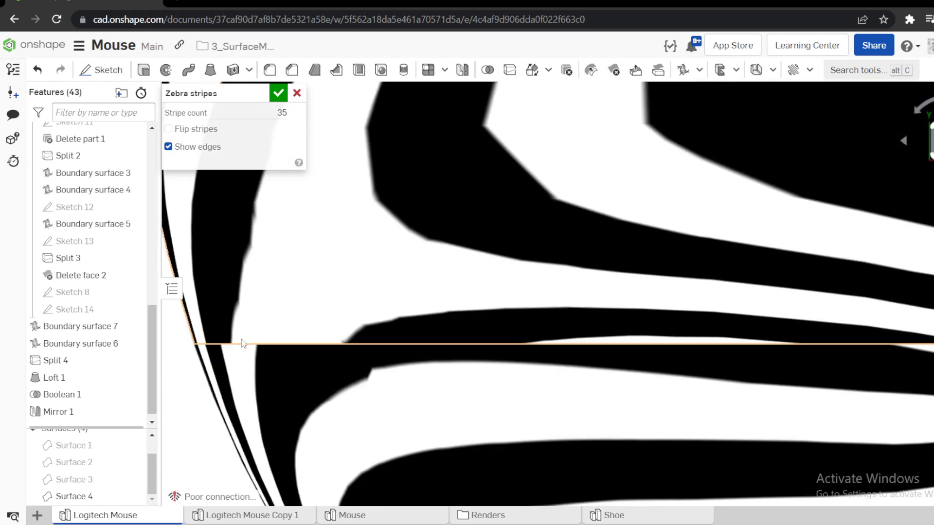
pyautogui.scroll(-6, 356, 273)
pyautogui.scroll(3, 418, 295)
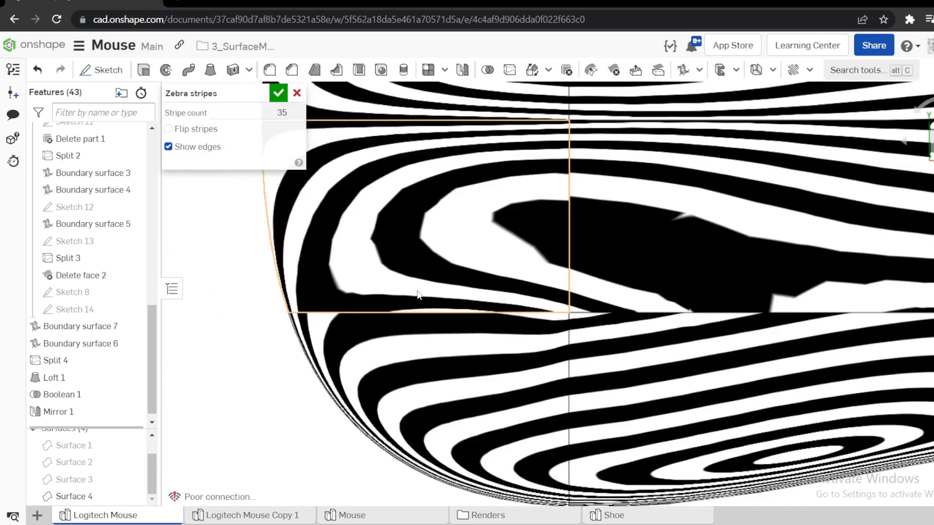
pyautogui.scroll(-2, 418, 295)
pyautogui.scroll(-6, 516, 310)
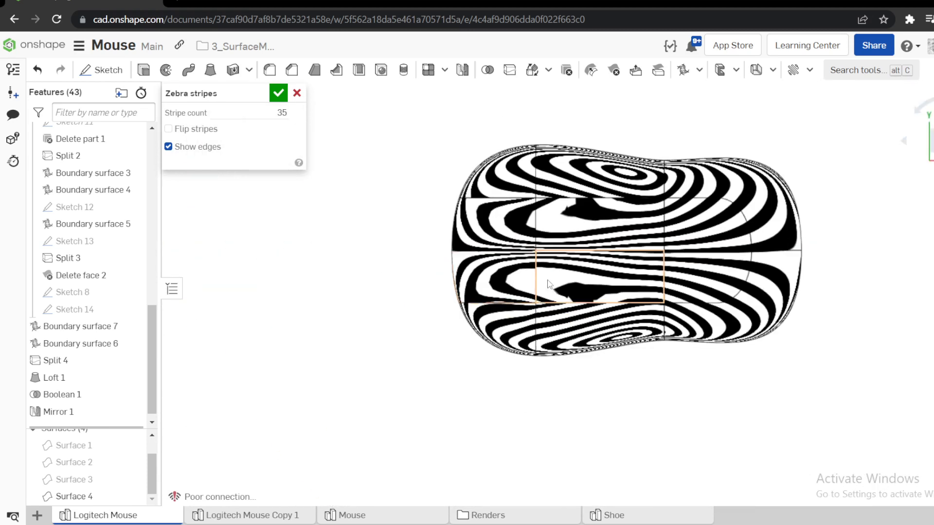
pyautogui.moveTo(548, 284); pyautogui.dragTo(431, 210, button='right')
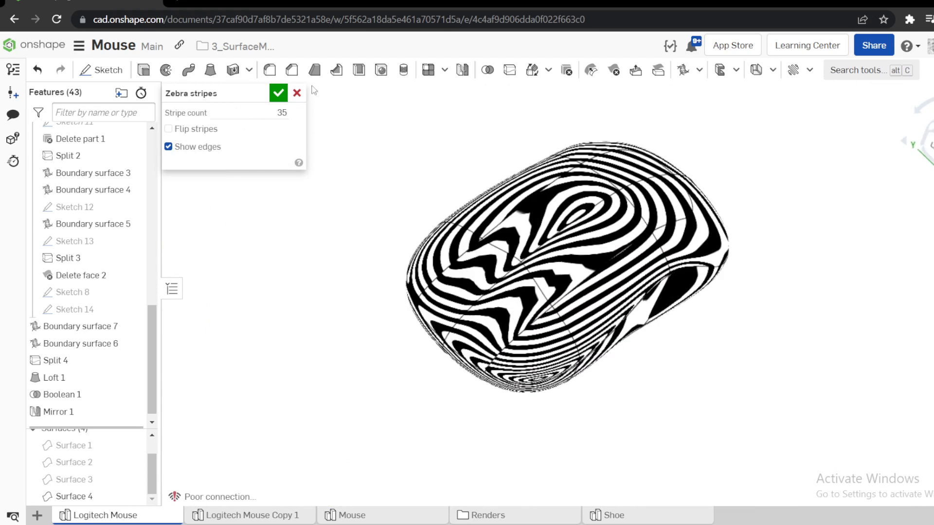
pyautogui.click(286, 97)
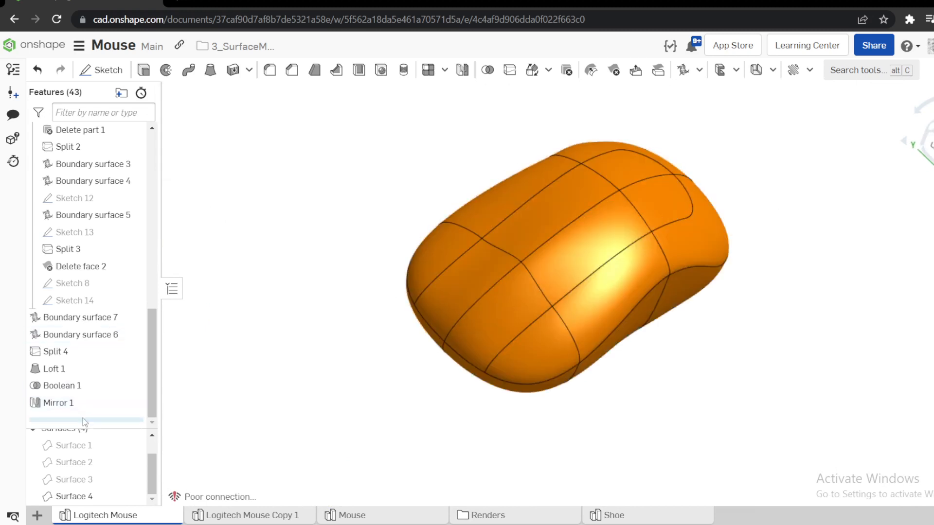
# Inspect the half body with the feature history rolled back to just after Loft 1, and restore the history to its end.
pyautogui.moveTo(82, 419); pyautogui.dragTo(85, 386)
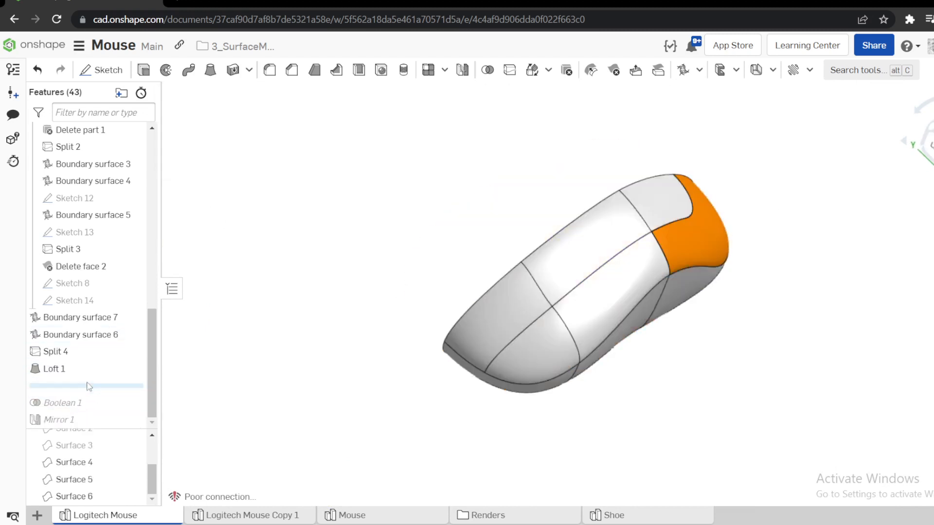
pyautogui.moveTo(513, 319); pyautogui.dragTo(519, 279, button='right')
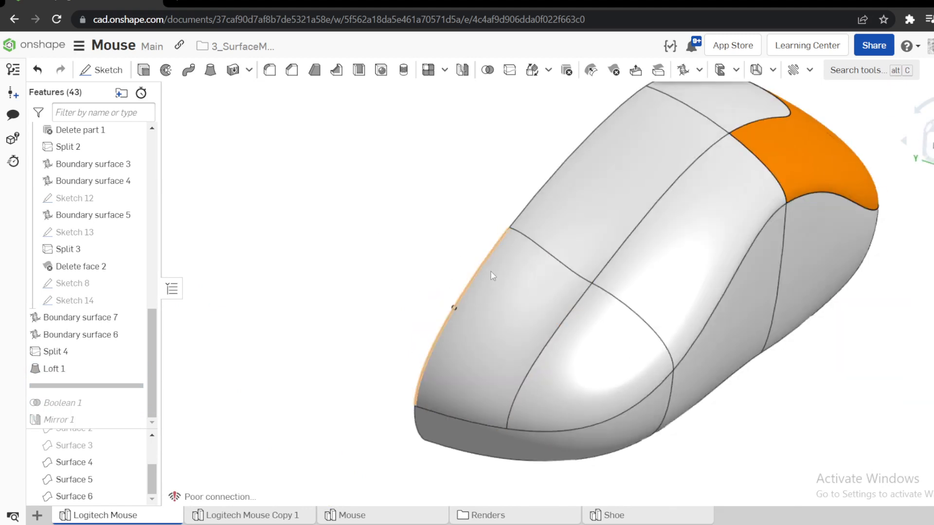
pyautogui.moveTo(531, 284); pyautogui.dragTo(503, 262, button='right')
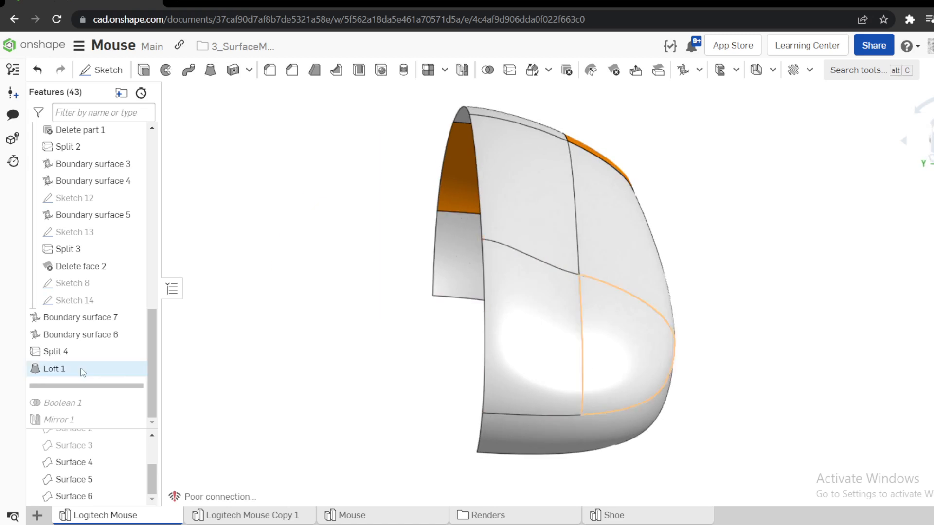
pyautogui.moveTo(107, 386); pyautogui.dragTo(107, 427)
# Turn on the zebra stripes analysis for the mirrored mouse body in a view facing its low end.
pyautogui.moveTo(288, 418); pyautogui.dragTo(428, 384, button='right')
pyautogui.click(933, 186)
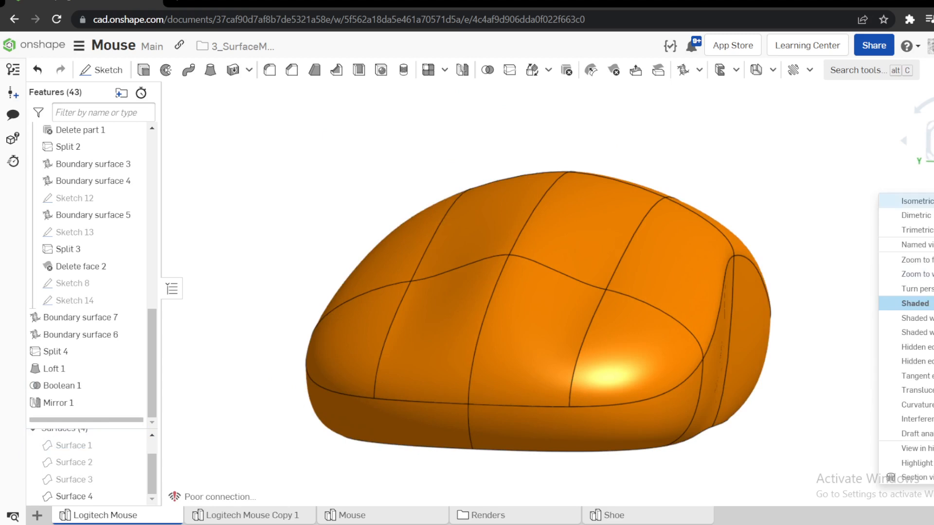
pyautogui.moveTo(909, 405)
pyautogui.click(822, 419)
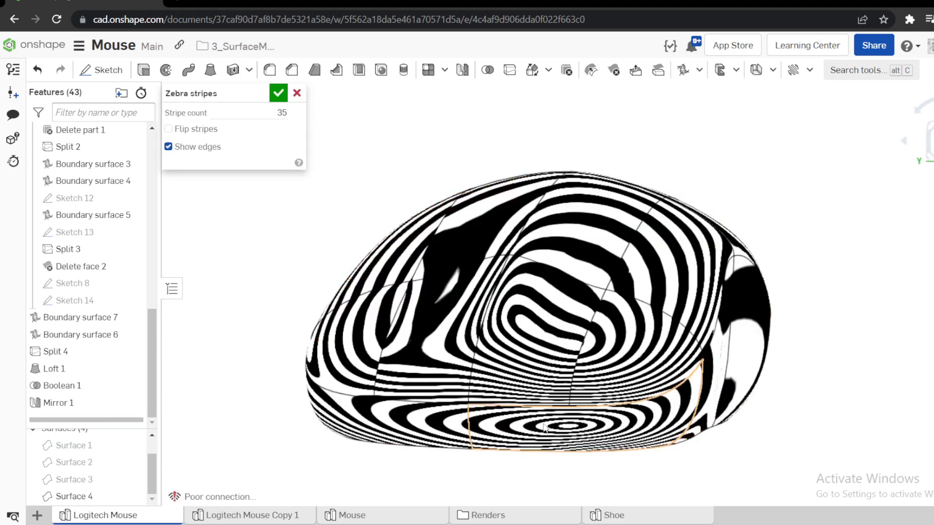
# Examine the zebra stripe continuity across the center line and lower side seams at the low end, and close the analysis.
pyautogui.scroll(5, 492, 429)
pyautogui.moveTo(492, 430)
pyautogui.mouseDown(button='right')
pyautogui.moveTo(508, 438)
pyautogui.moveTo(502, 419)
pyautogui.mouseUp(button='right')
pyautogui.scroll(5, 457, 440)
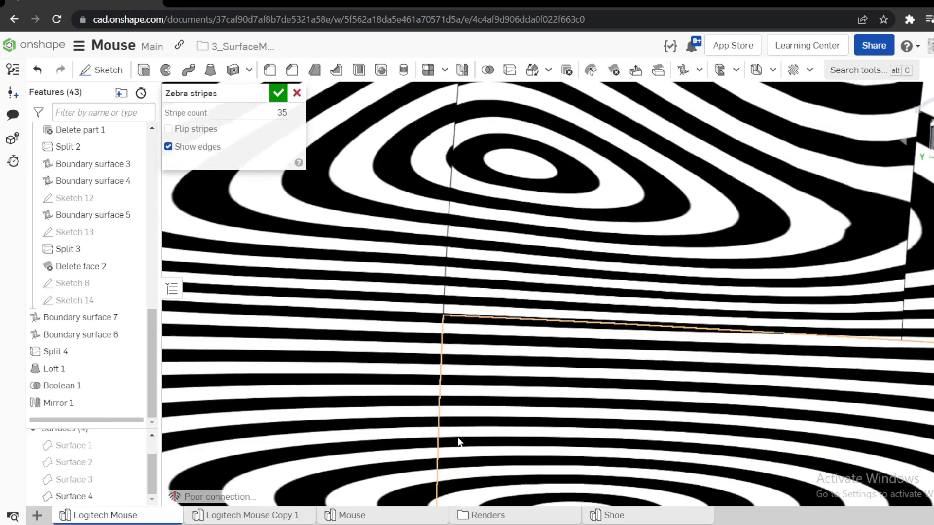
pyautogui.scroll(3, 458, 400)
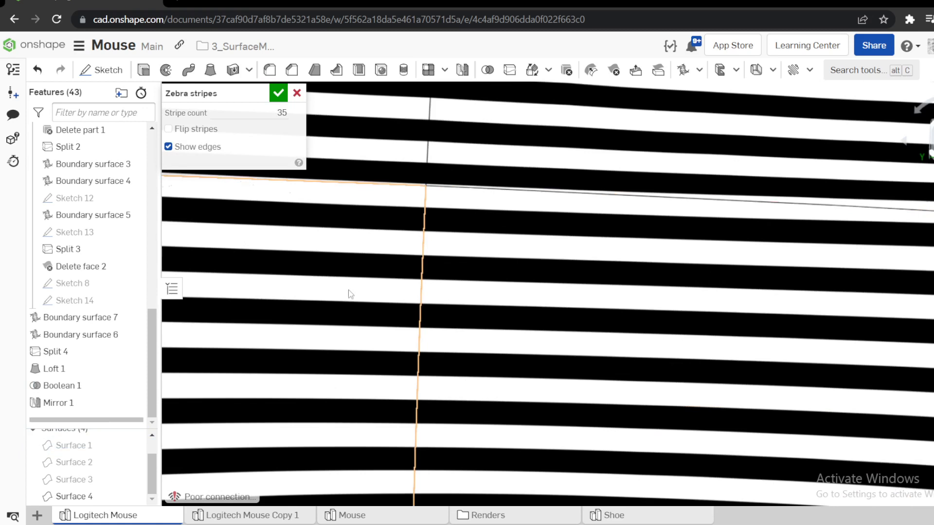
pyautogui.scroll(-10, 350, 295)
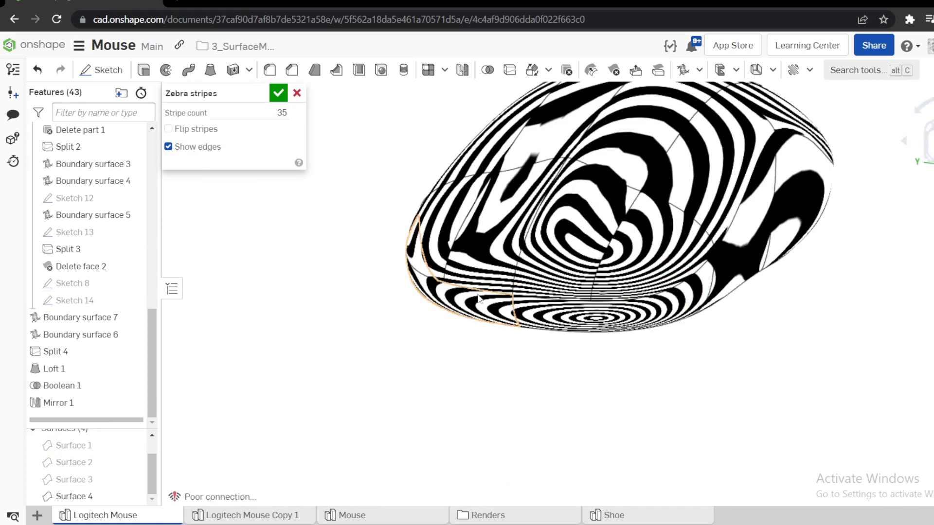
pyautogui.scroll(5, 559, 204)
pyautogui.scroll(-3, 575, 182)
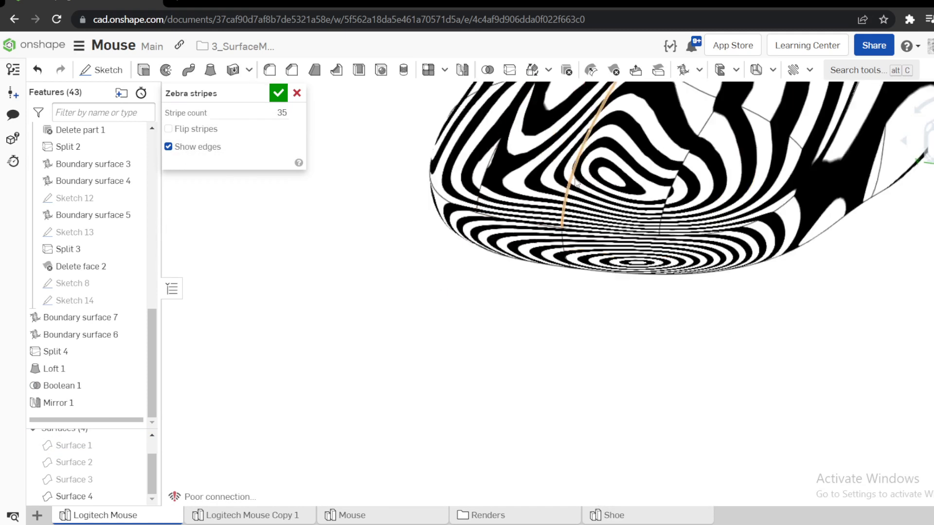
pyautogui.scroll(5, 575, 184)
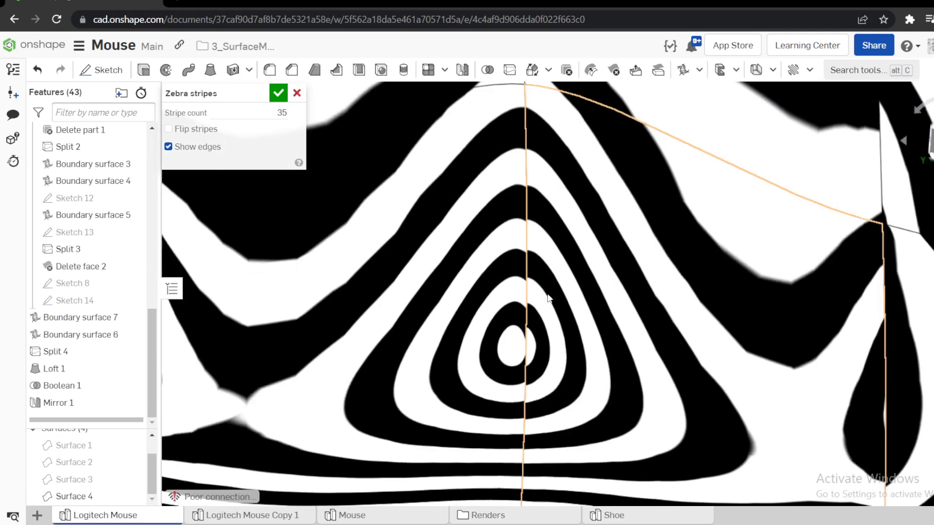
pyautogui.scroll(3, 547, 292)
pyautogui.click(298, 94)
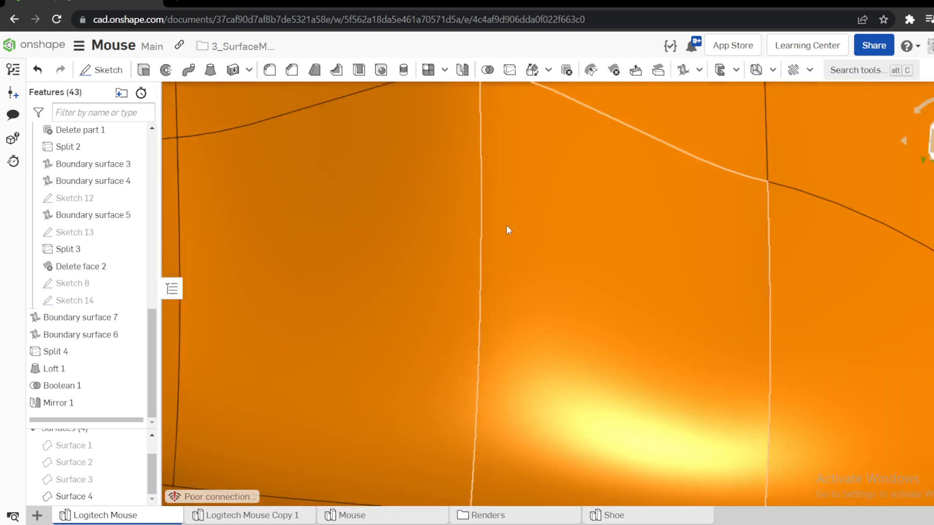
# Roll the feature history back to just before Boolean 1 and show the extruded strips Surface 1 and Surface 2.
pyautogui.scroll(-10, 507, 227)
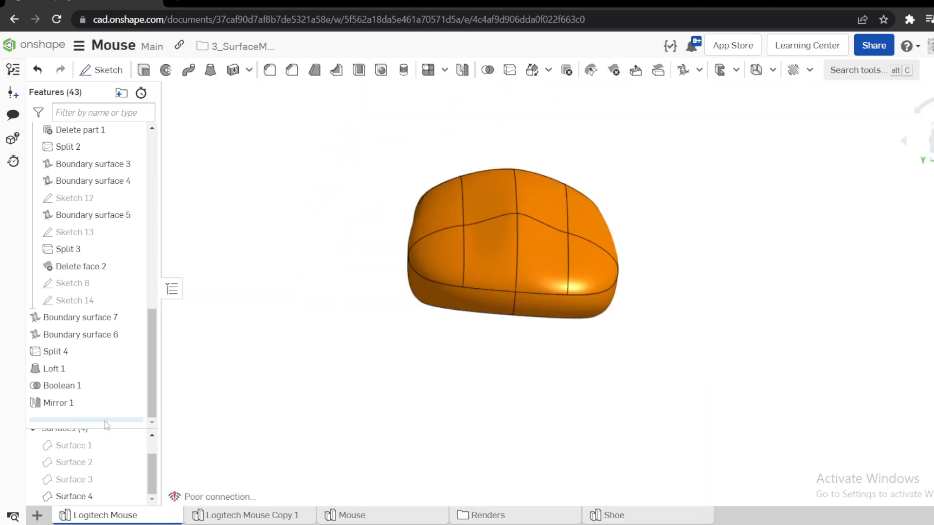
pyautogui.moveTo(106, 421); pyautogui.dragTo(103, 377)
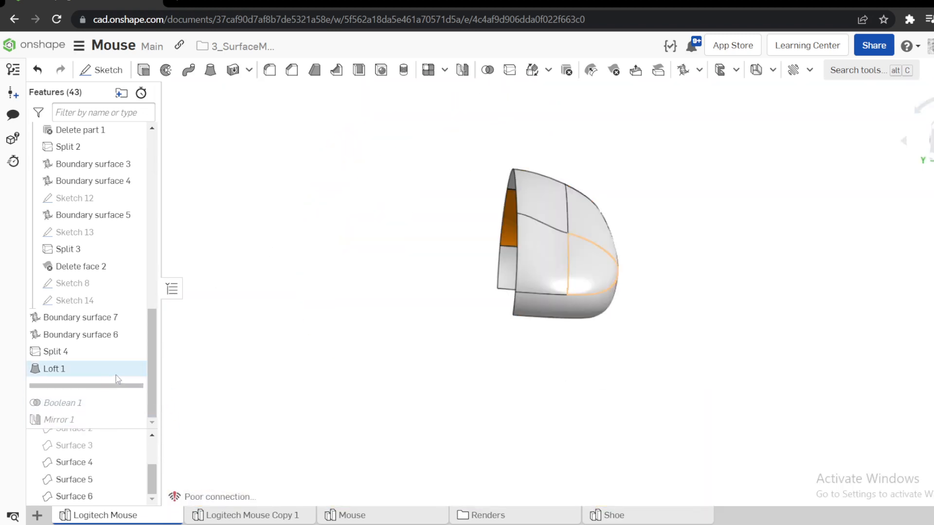
pyautogui.scroll(-1, 131, 452)
pyautogui.scroll(2, 135, 457)
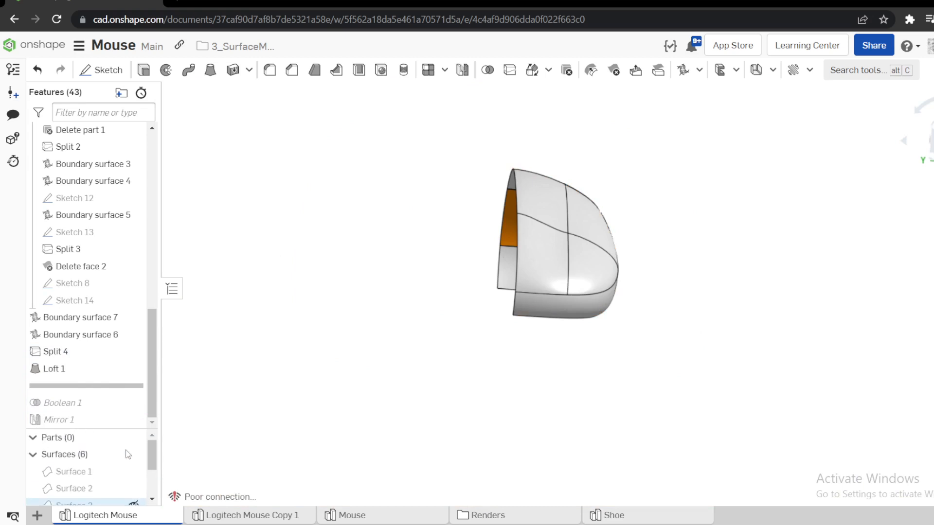
pyautogui.click(133, 472)
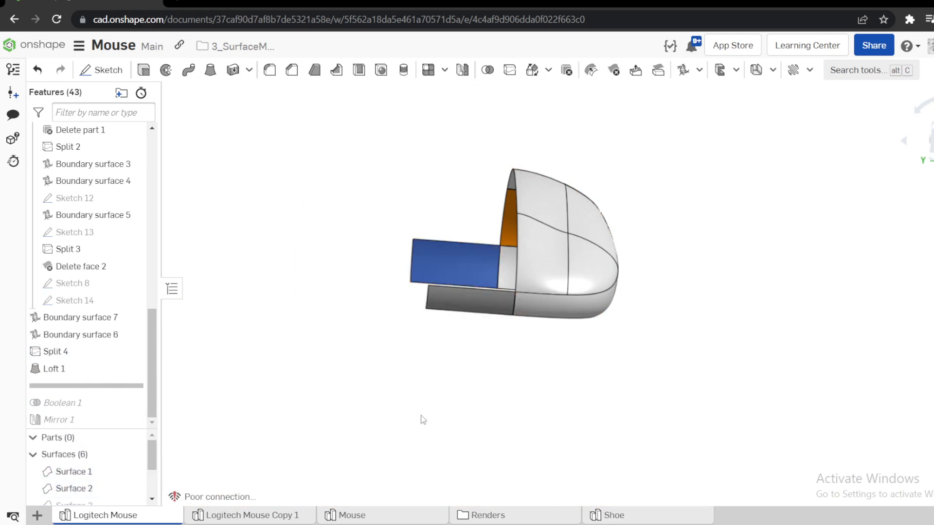
# Check how the extruded strip meets the lower side surface at the low end of the mouse.
pyautogui.moveTo(421, 417); pyautogui.dragTo(378, 409, button='right')
pyautogui.scroll(5, 455, 308)
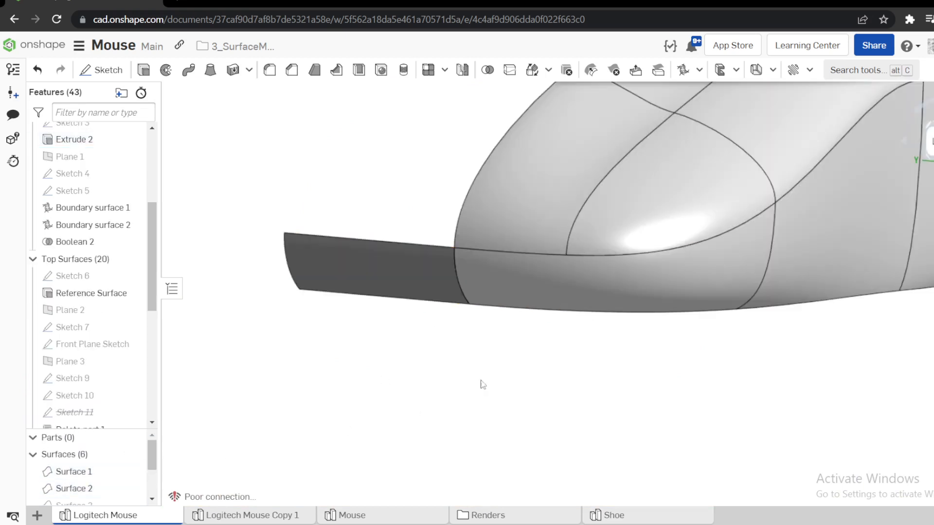
pyautogui.click(475, 265)
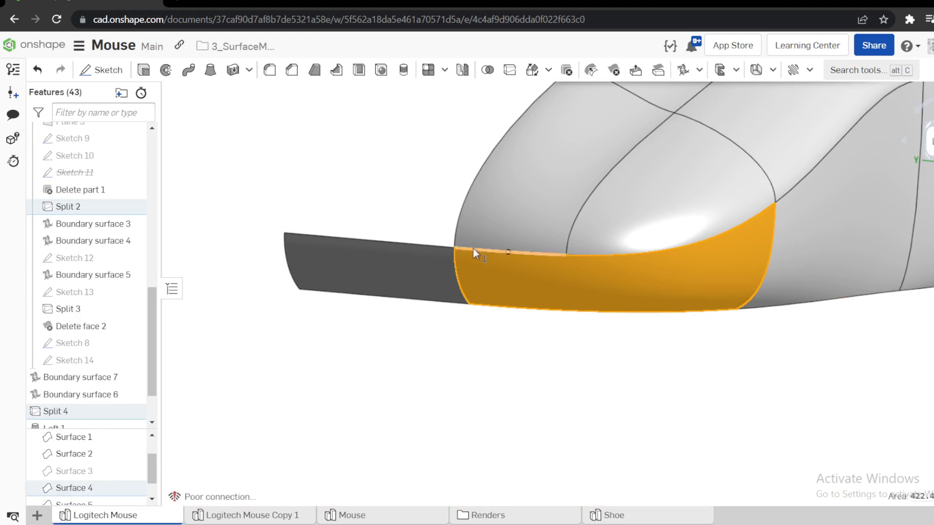
pyautogui.click(429, 346)
pyautogui.click(402, 282)
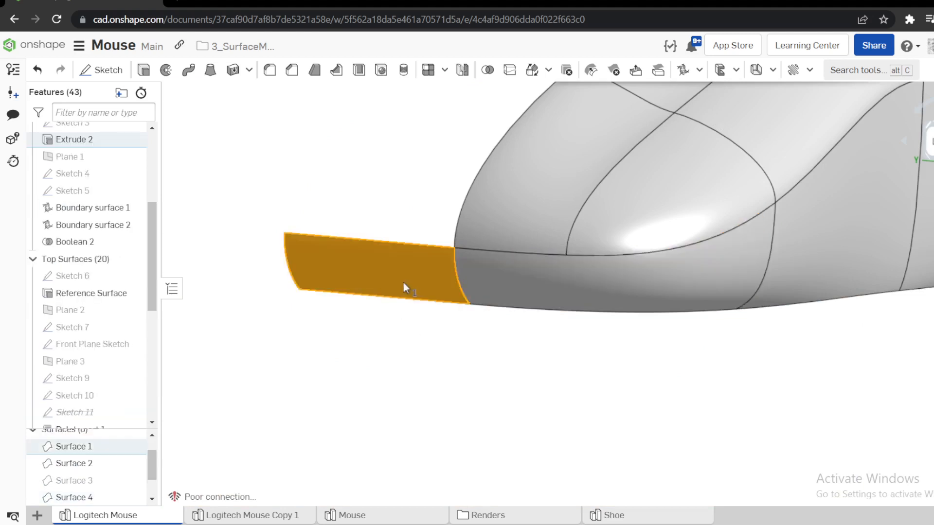
pyautogui.scroll(-3, 523, 418)
pyautogui.click(523, 419)
# Inspect the inside, the open center edge and both extruded strips of the half body from several angles.
pyautogui.moveTo(585, 259); pyautogui.dragTo(496, 249, button='right')
pyautogui.moveTo(540, 269); pyautogui.dragTo(574, 287, button='right')
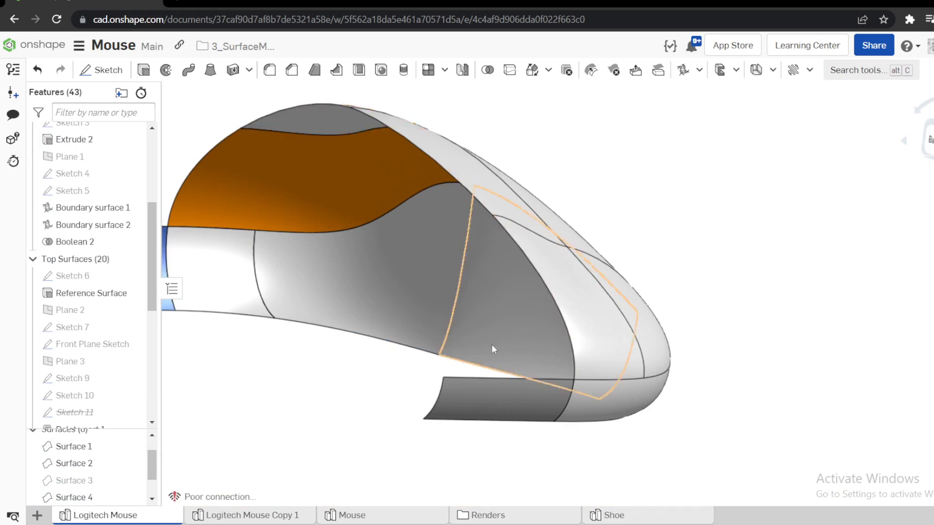
pyautogui.click(542, 399)
pyautogui.click(650, 253)
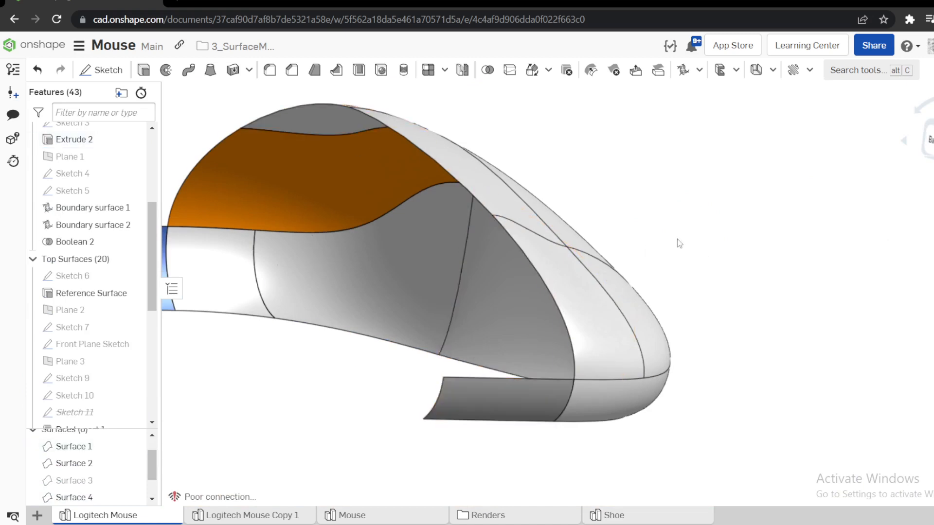
pyautogui.moveTo(677, 238); pyautogui.dragTo(563, 267, button='right')
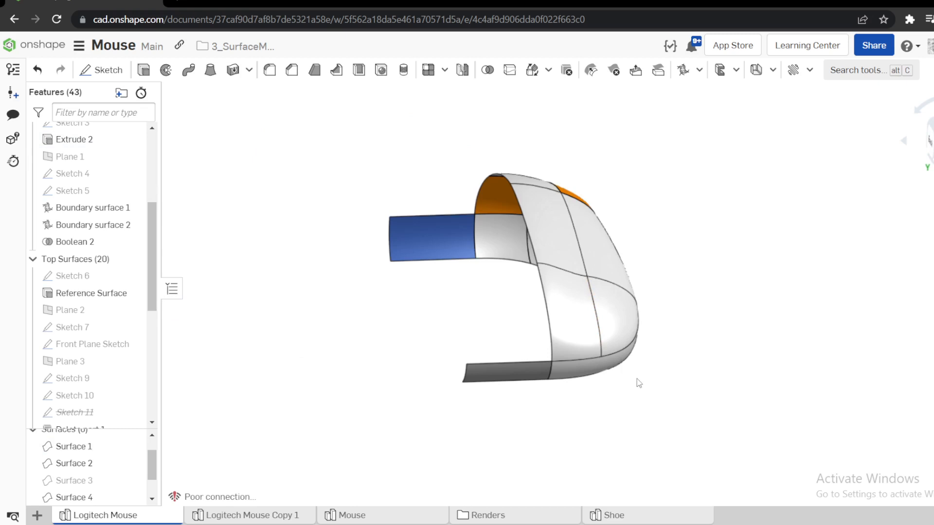
pyautogui.moveTo(549, 359); pyautogui.dragTo(593, 368, button='right')
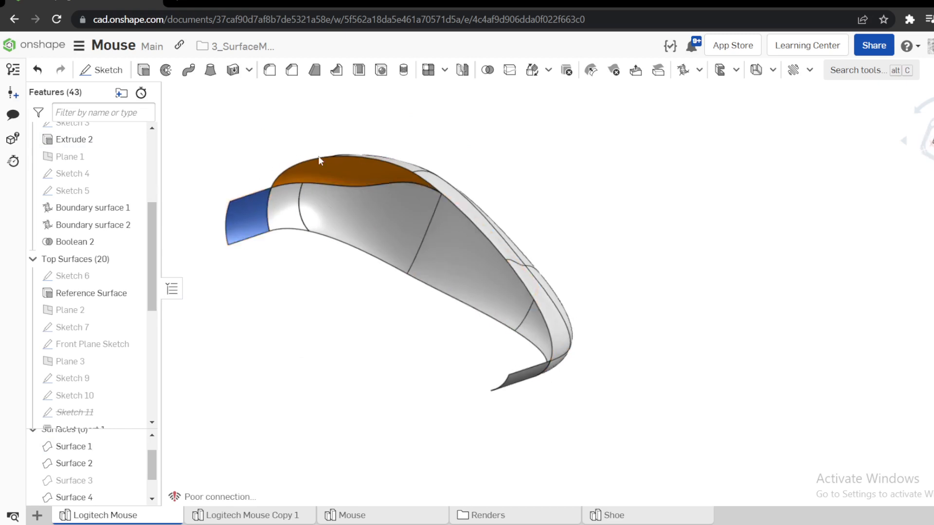
pyautogui.moveTo(533, 378); pyautogui.dragTo(423, 246, button='right')
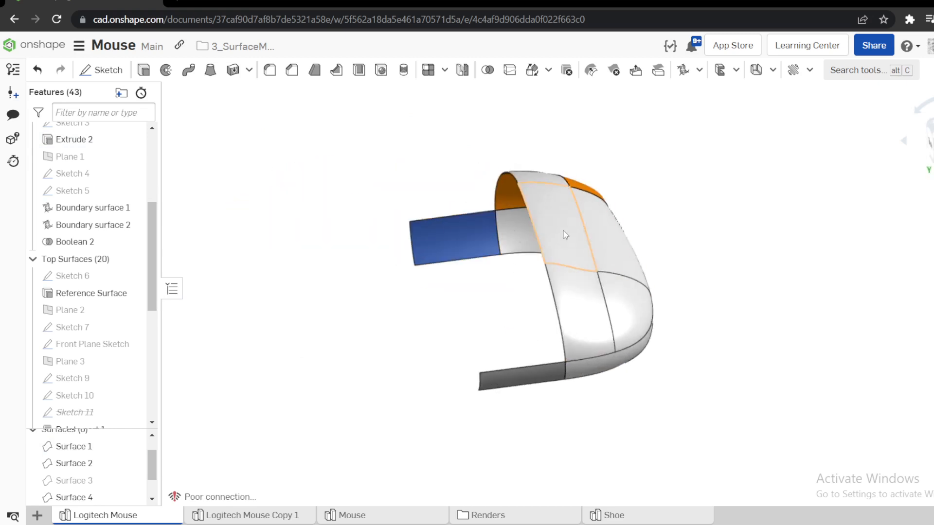
pyautogui.moveTo(698, 296); pyautogui.dragTo(535, 341, button='right')
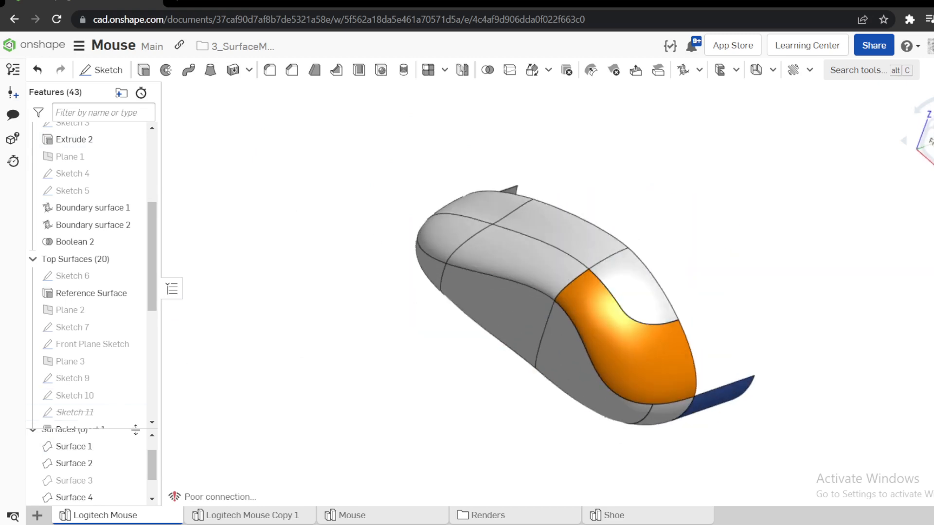
pyautogui.scroll(-6, 88, 336)
pyautogui.moveTo(591, 330); pyautogui.dragTo(574, 249, button='right')
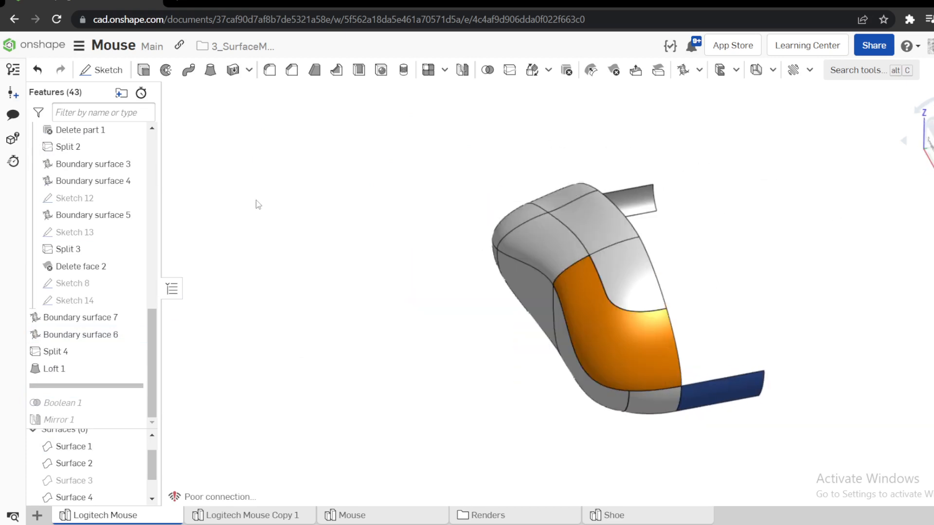
# Extrude the Front Plane Sketch 25 mm as a new surface, directed outward from the open center edge of the half body.
pyautogui.scroll(4, 81, 241)
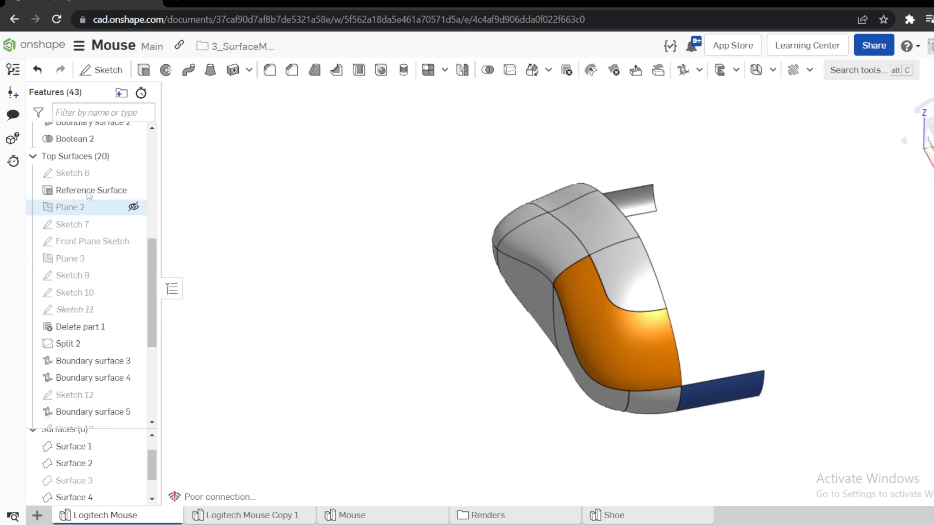
pyautogui.scroll(3, 61, 185)
pyautogui.scroll(3, 73, 233)
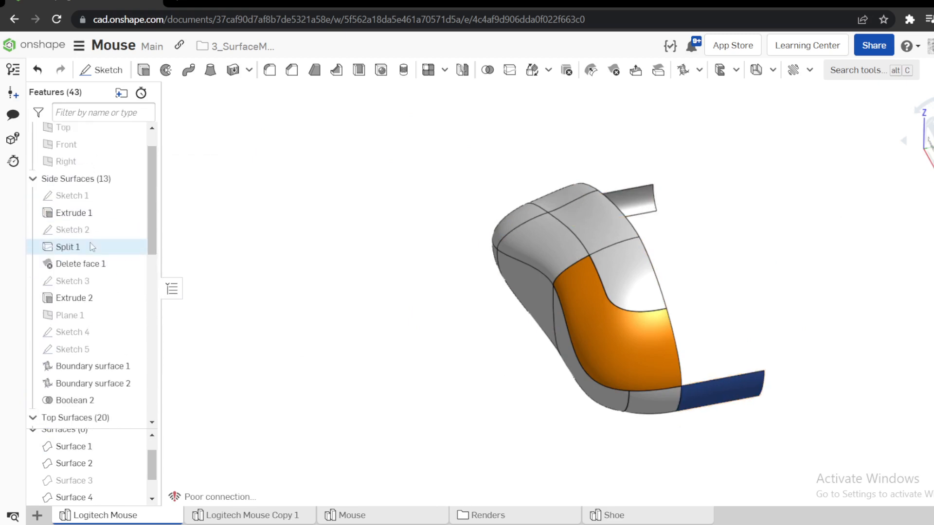
pyautogui.scroll(-4, 83, 253)
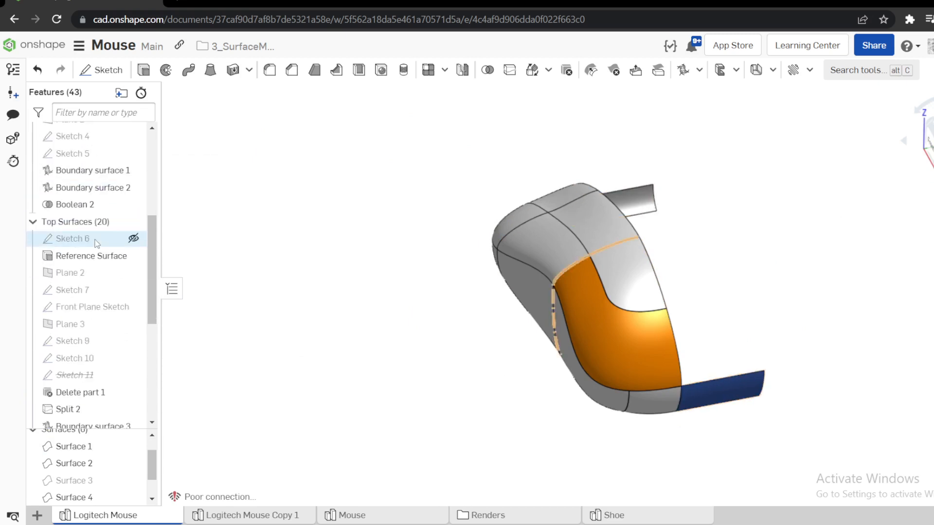
pyautogui.click(103, 307)
pyautogui.click(144, 70)
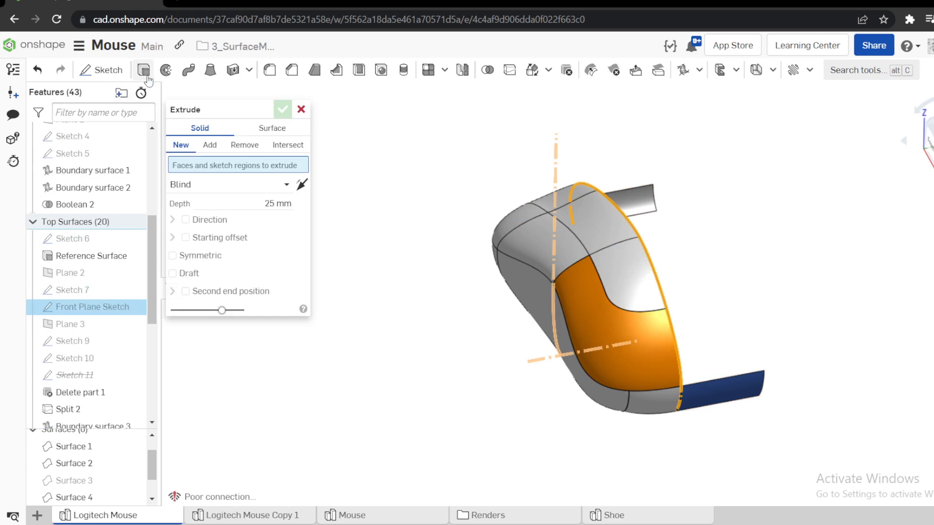
pyautogui.click(266, 129)
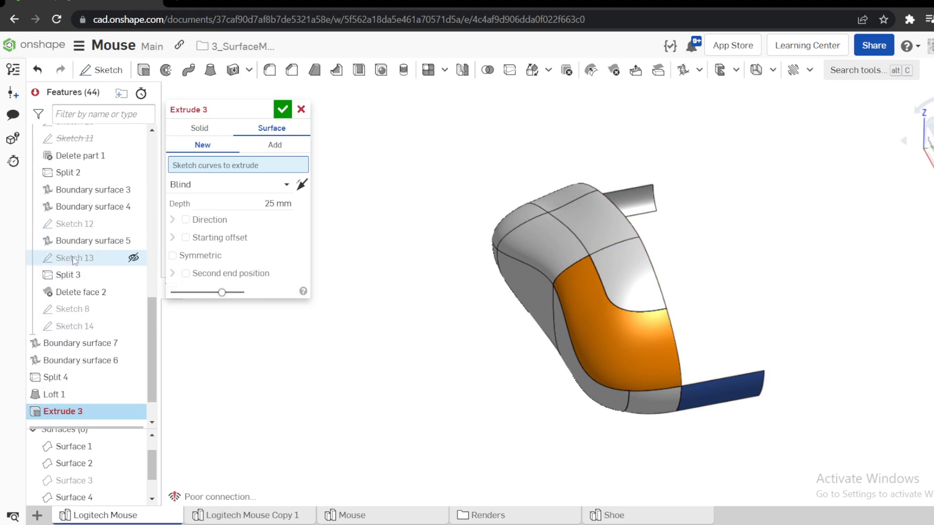
pyautogui.scroll(5, 93, 233)
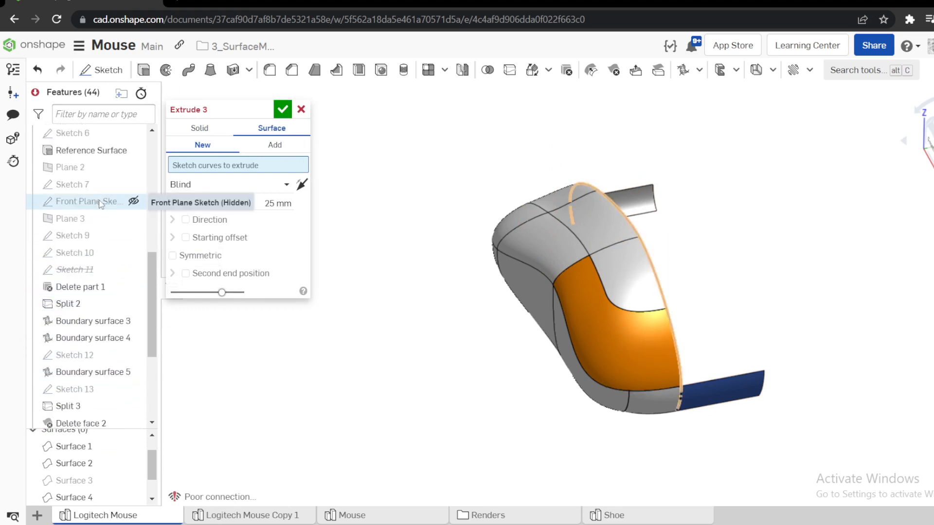
pyautogui.click(100, 204)
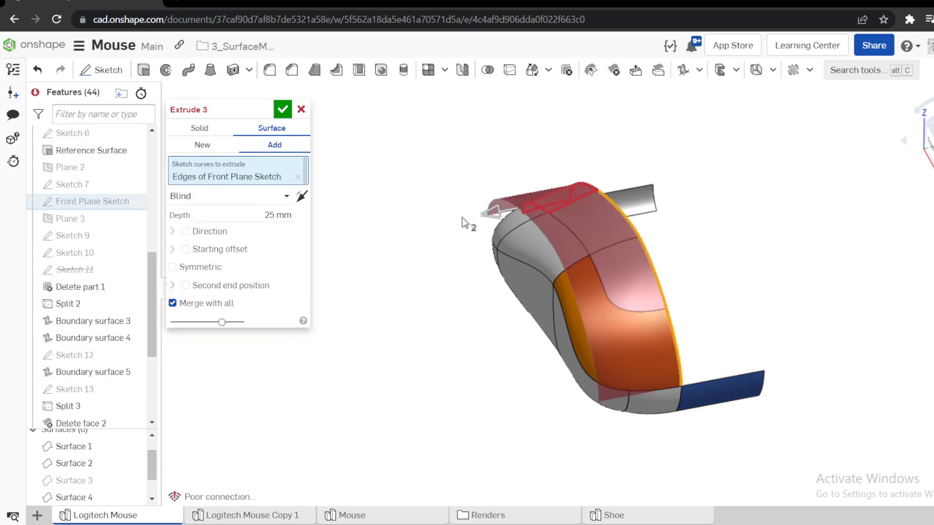
pyautogui.click(201, 145)
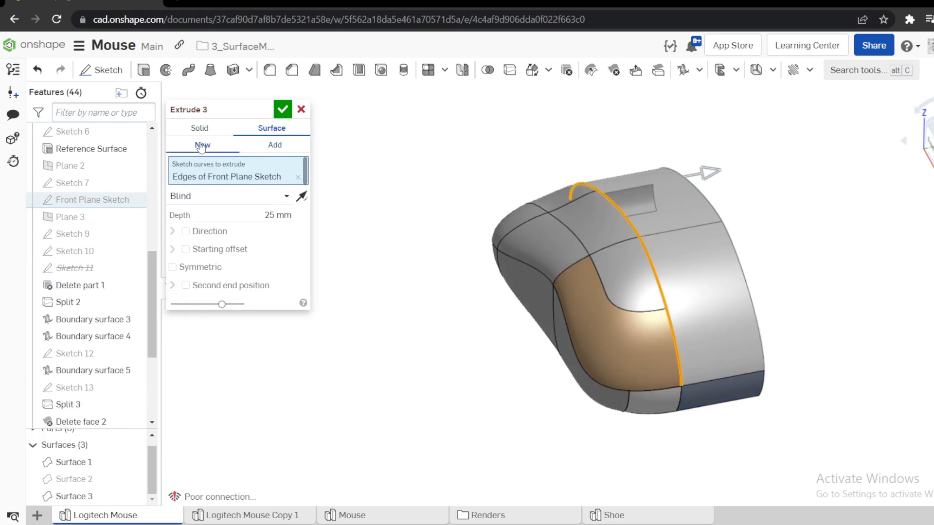
pyautogui.click(283, 109)
# Move Extrude 3 ahead of Loft 1 in the feature history and inspect the definition of Loft 1.
pyautogui.moveTo(506, 273); pyautogui.dragTo(408, 308, button='right')
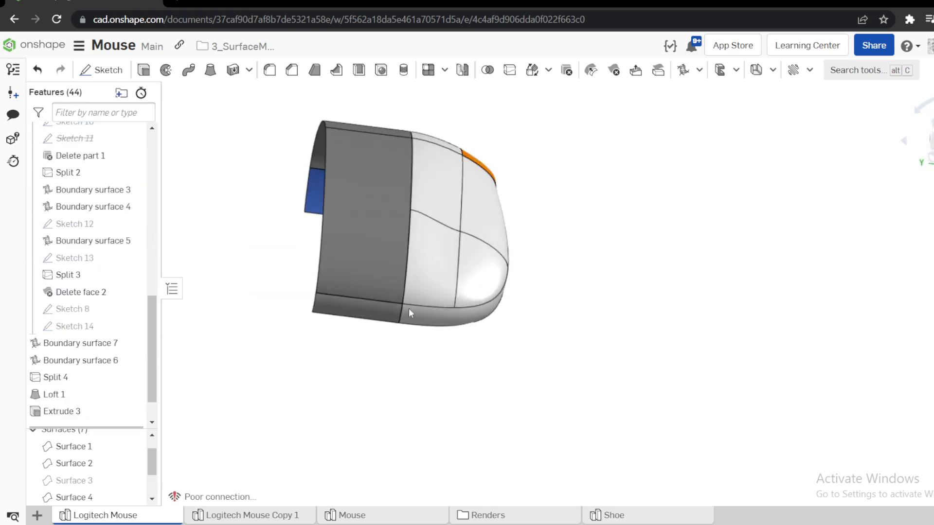
pyautogui.scroll(-2, 87, 341)
pyautogui.moveTo(69, 368); pyautogui.dragTo(89, 346)
pyautogui.rightClick(62, 369)
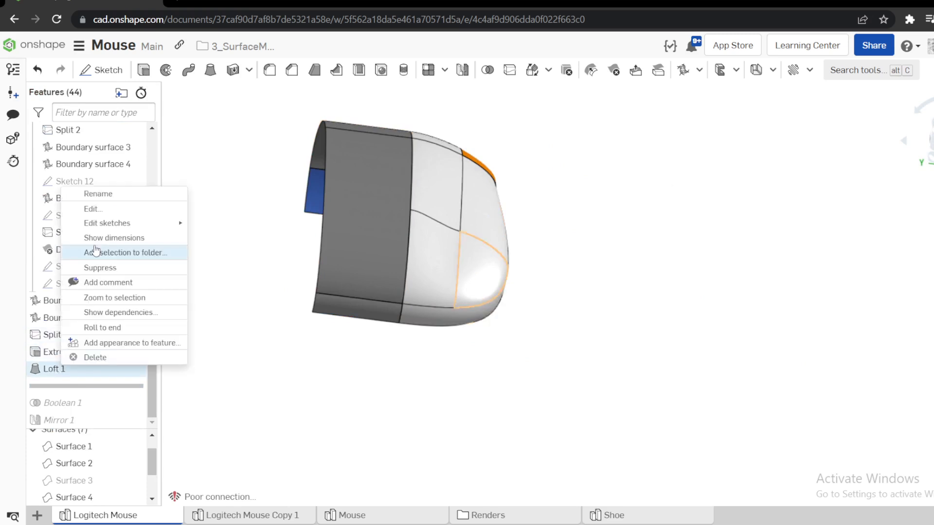
pyautogui.click(94, 210)
pyautogui.moveTo(403, 206)
pyautogui.mouseDown(button='right')
pyautogui.moveTo(463, 228)
pyautogui.moveTo(407, 198)
pyautogui.mouseUp(button='right')
pyautogui.click(301, 109)
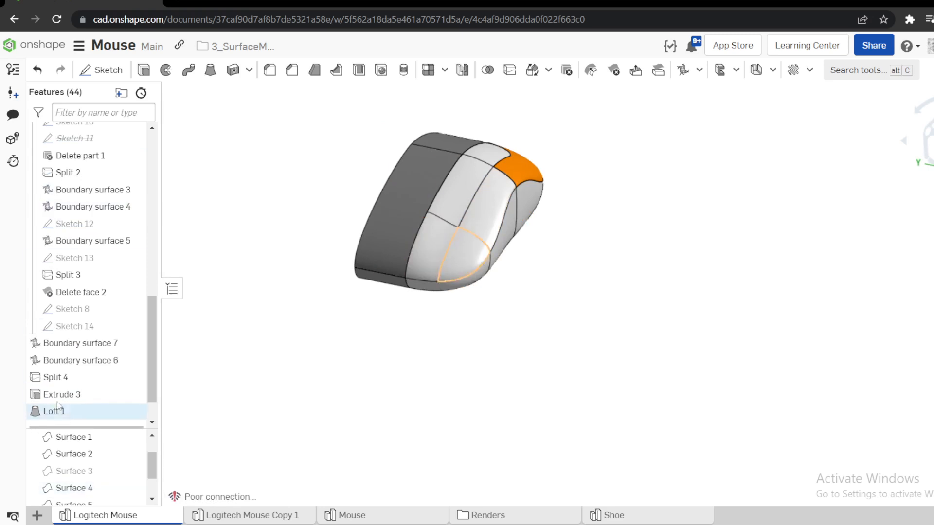
# Move Extrude 3 ahead of Boundary surface 3 and set that surface's Front Plane Sketch profile to Match tangent with the large Extrude 3 face.
pyautogui.moveTo(62, 394); pyautogui.dragTo(105, 224)
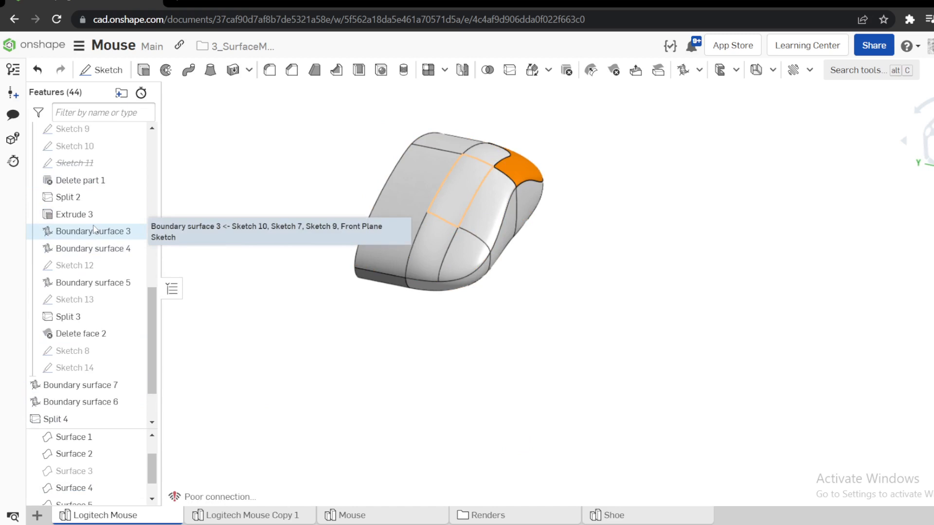
pyautogui.rightClick(92, 231)
pyautogui.click(123, 255)
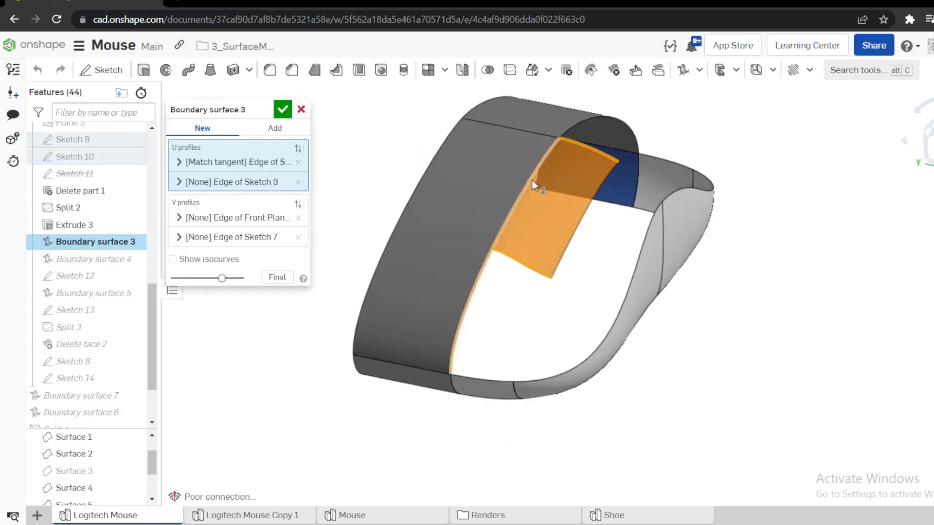
pyautogui.click(201, 221)
pyautogui.click(259, 273)
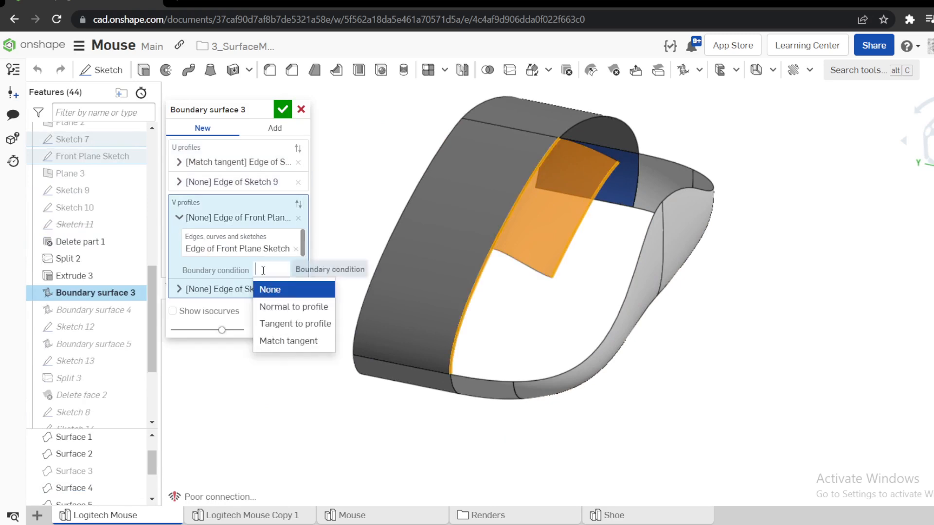
pyautogui.click(282, 340)
pyautogui.click(236, 318)
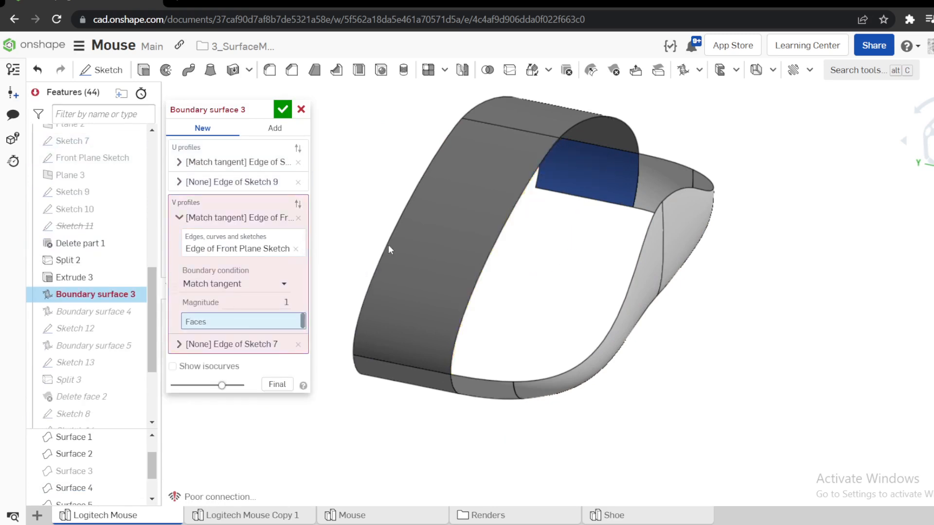
pyautogui.click(464, 179)
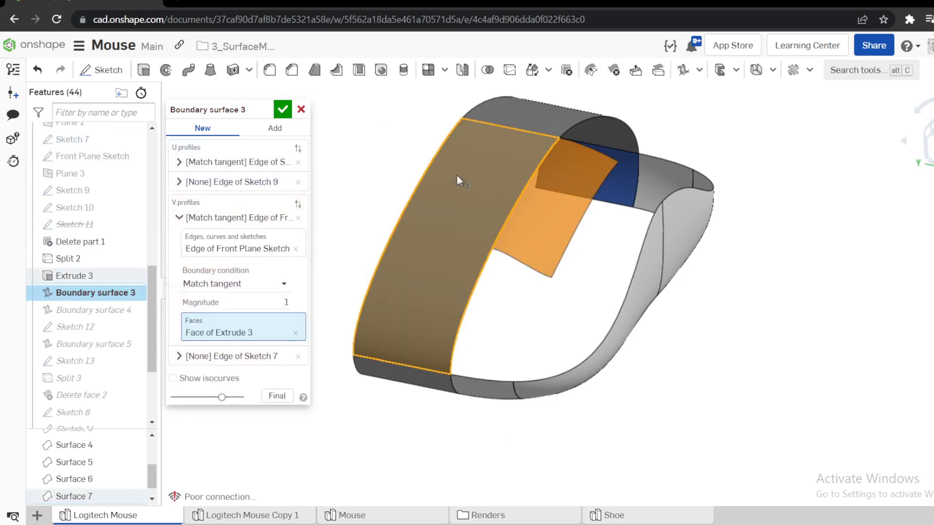
pyautogui.click(282, 110)
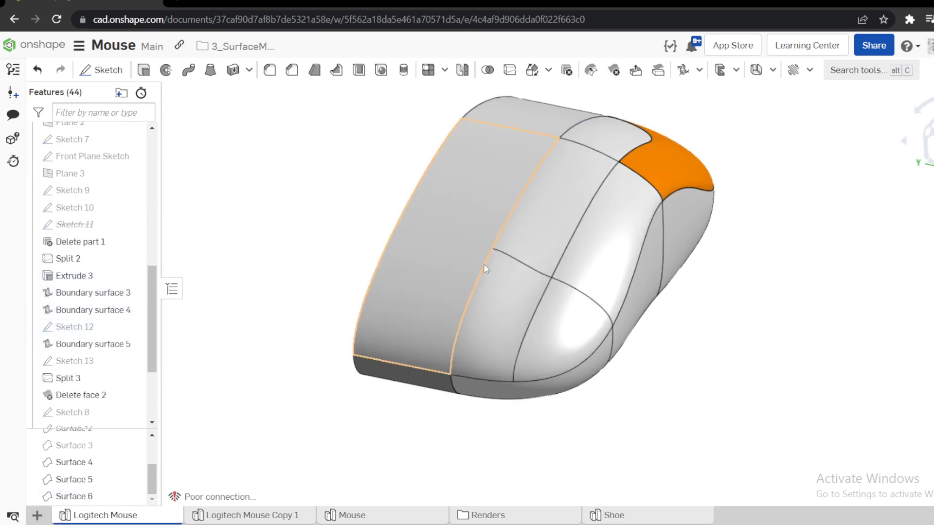
# In Boundary surface 4, set the Front Plane Sketch profile to Match tangent with the large face of Extrude 3.
pyautogui.rightClick(85, 311)
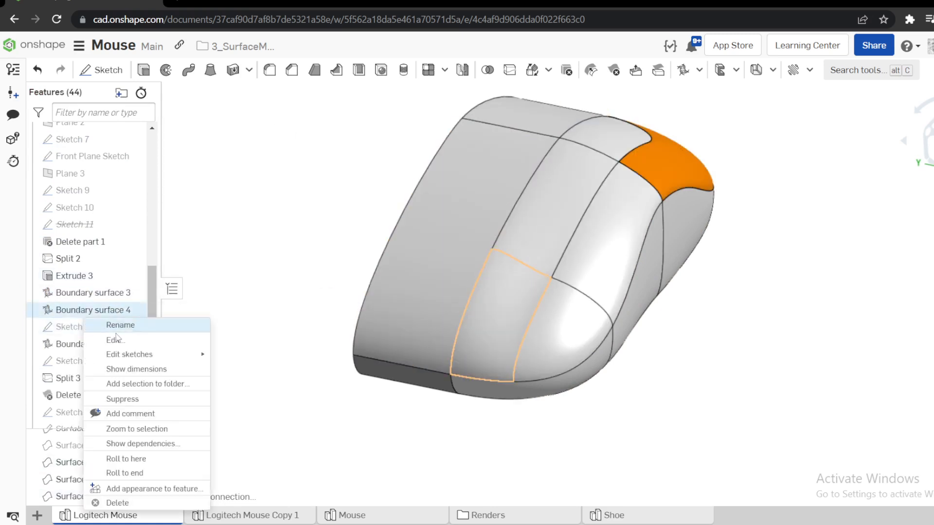
pyautogui.click(115, 340)
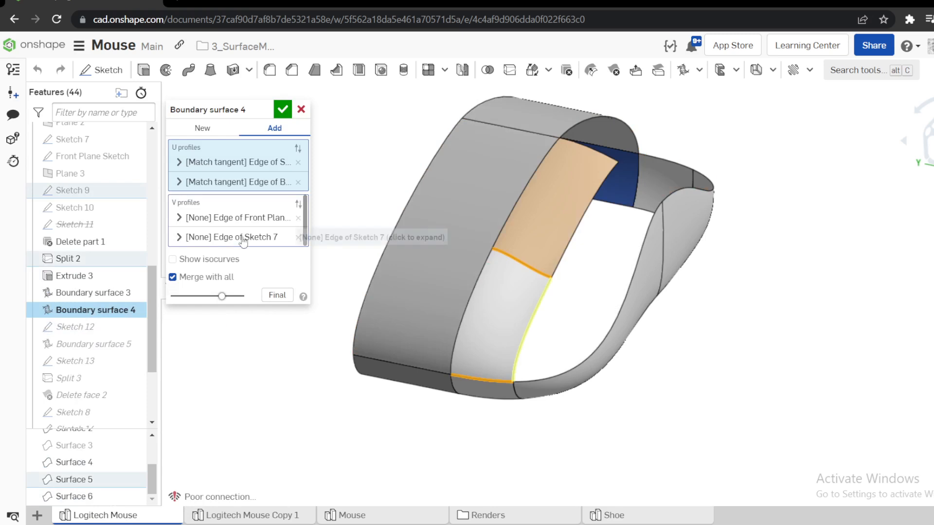
pyautogui.click(239, 218)
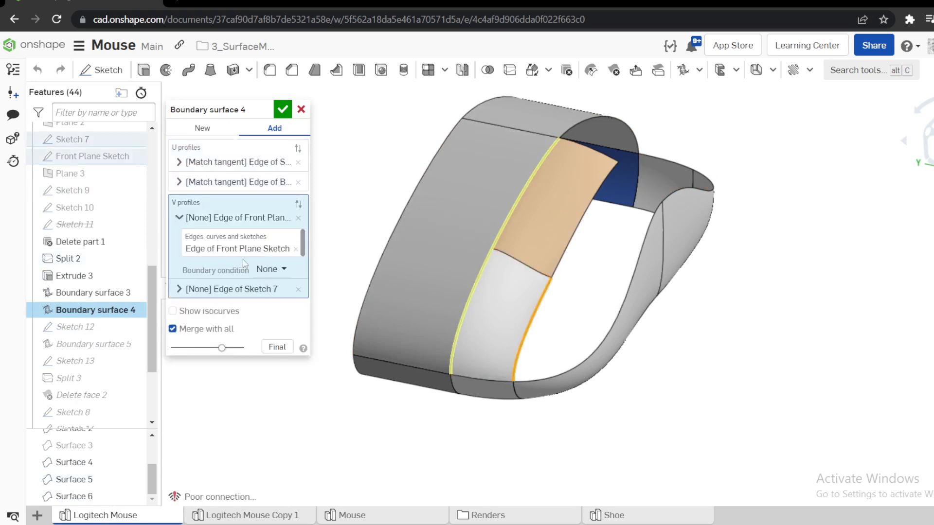
pyautogui.click(269, 270)
pyautogui.click(294, 339)
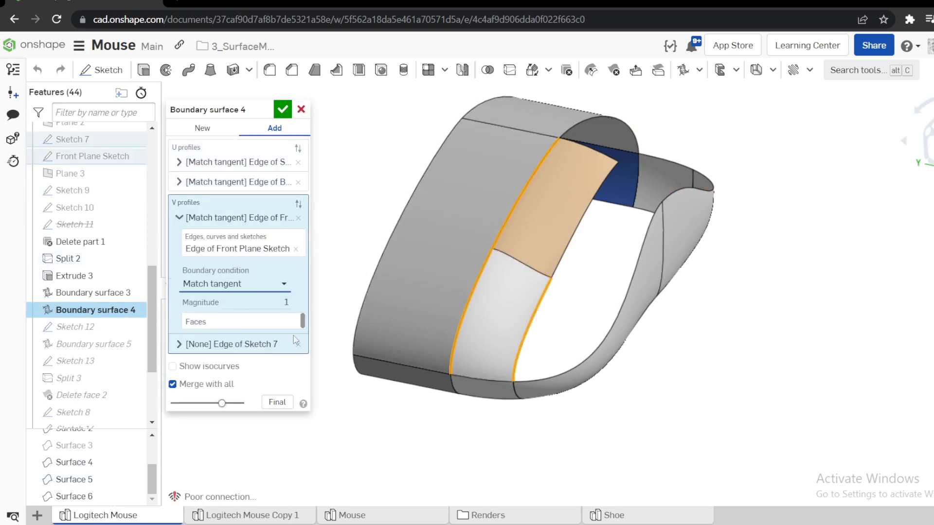
pyautogui.click(461, 270)
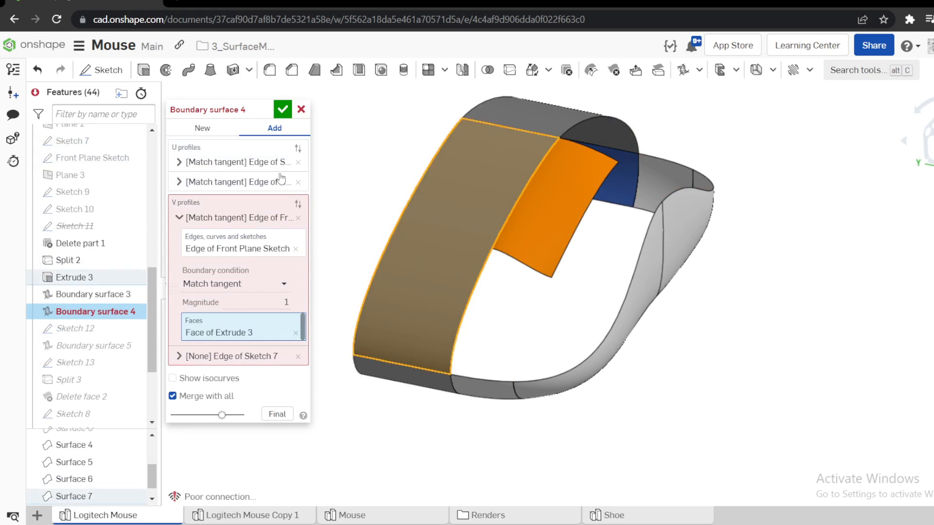
pyautogui.click(282, 110)
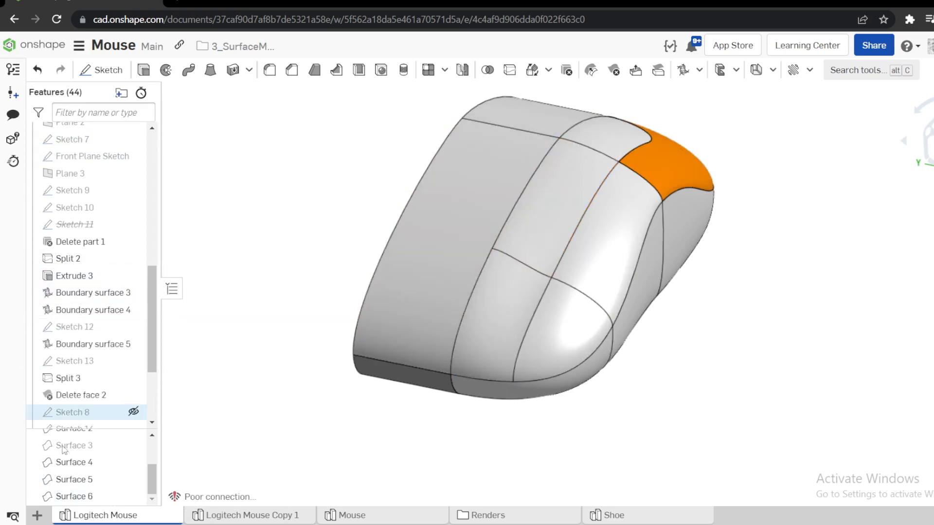
pyautogui.click(415, 286)
pyautogui.press('y')
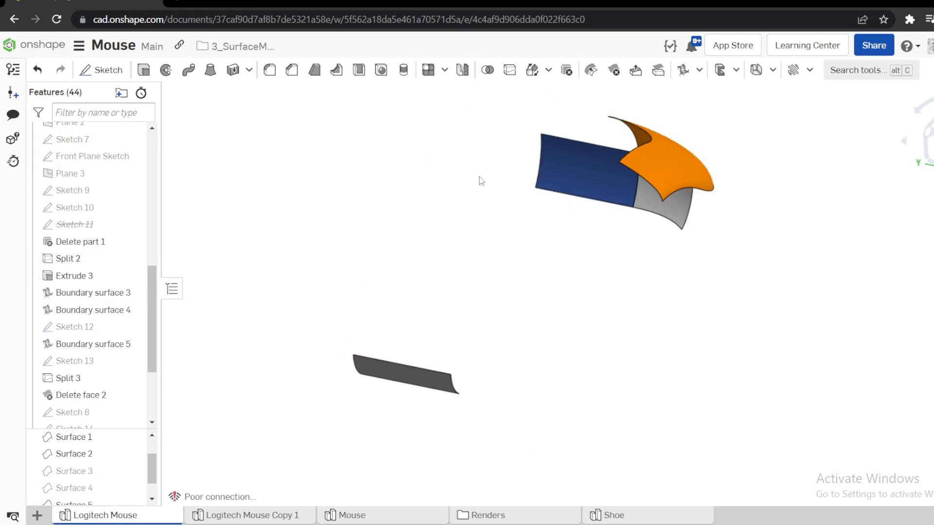
pyautogui.hotkey('ctrl', 'z')
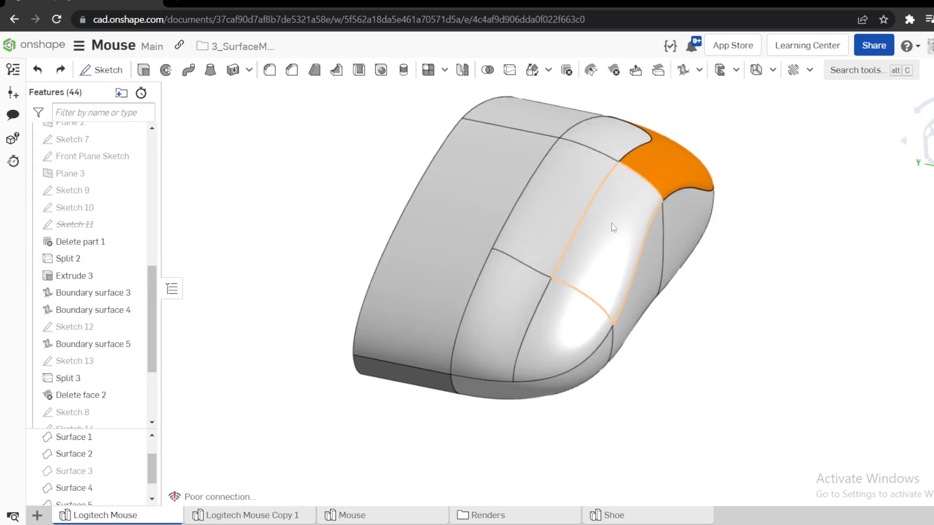
# Roll the feature history to the end to check Boolean 1 and Mirror 1, and roll back to just before Mirror 1.
pyautogui.moveTo(605, 255); pyautogui.dragTo(654, 241, button='right')
pyautogui.scroll(-2, 119, 331)
pyautogui.scroll(-2, 115, 399)
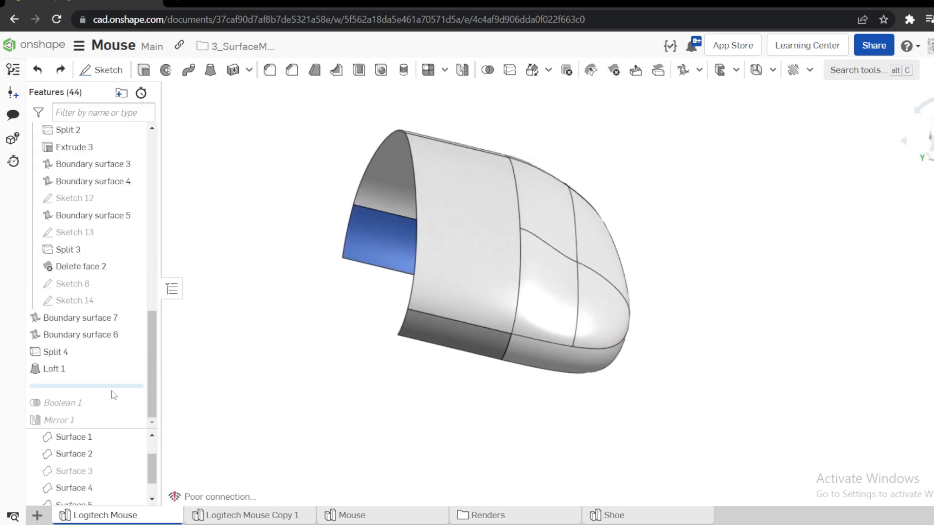
pyautogui.moveTo(112, 387); pyautogui.dragTo(110, 421)
pyautogui.moveTo(311, 321); pyautogui.dragTo(324, 277, button='right')
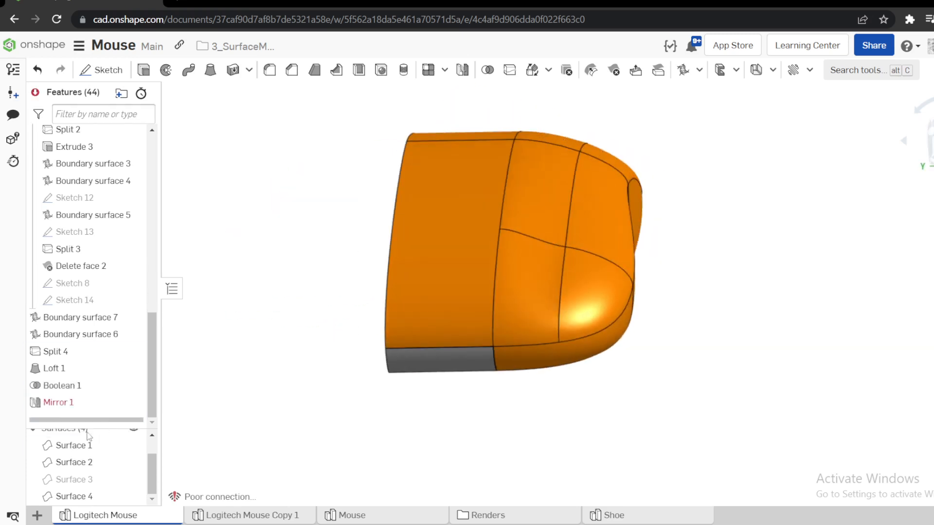
pyautogui.moveTo(85, 424); pyautogui.dragTo(84, 403)
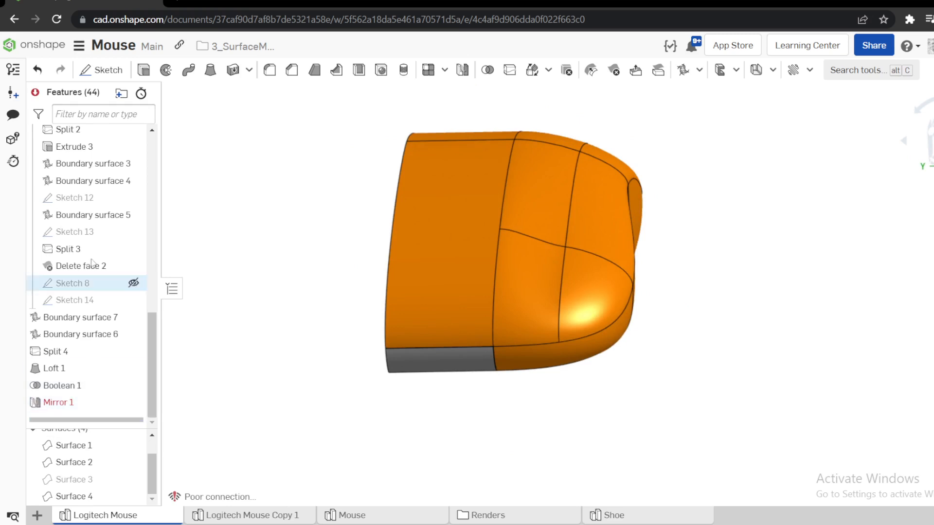
# Check whether Extrude 3 is defined as a new or an added surface.
pyautogui.rightClick(73, 156)
pyautogui.click(110, 184)
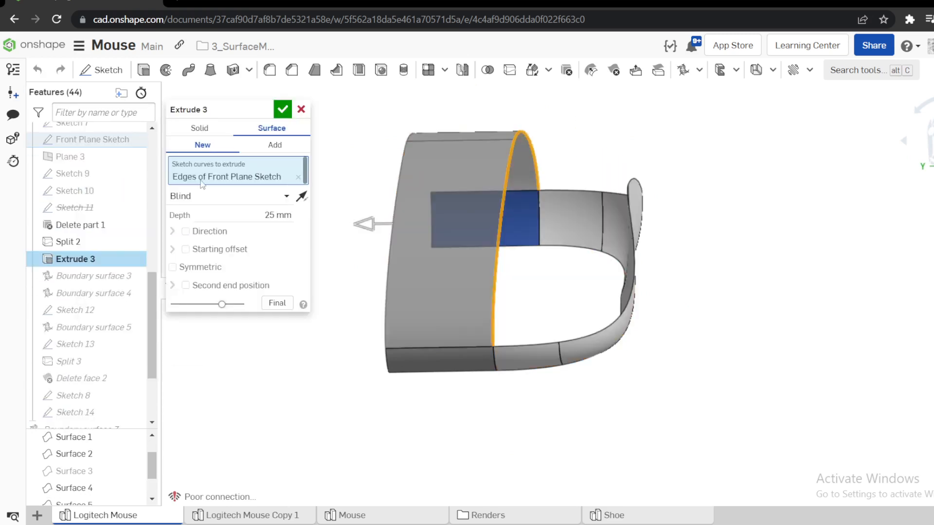
pyautogui.click(284, 110)
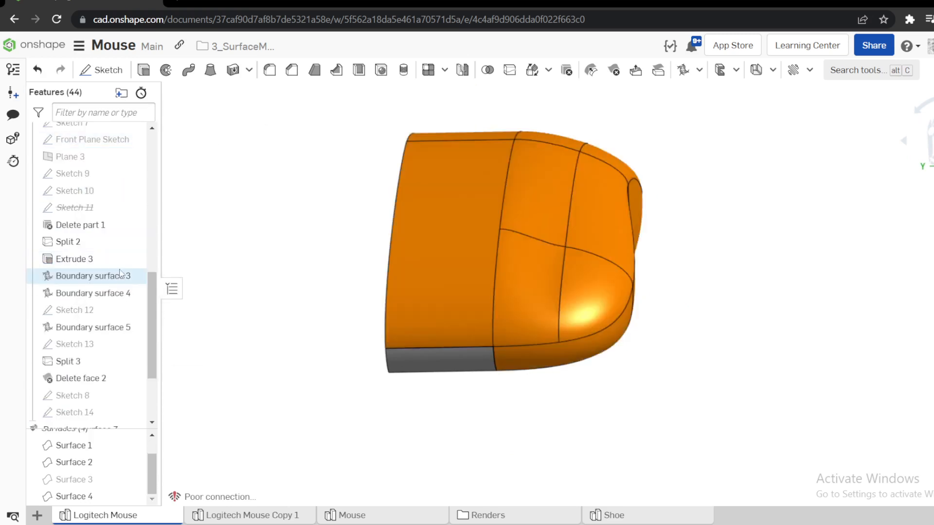
# Roll the feature history back to just after Boundary surface 4 and change Boundary surface 4 from Add to New.
pyautogui.scroll(-3, 93, 417)
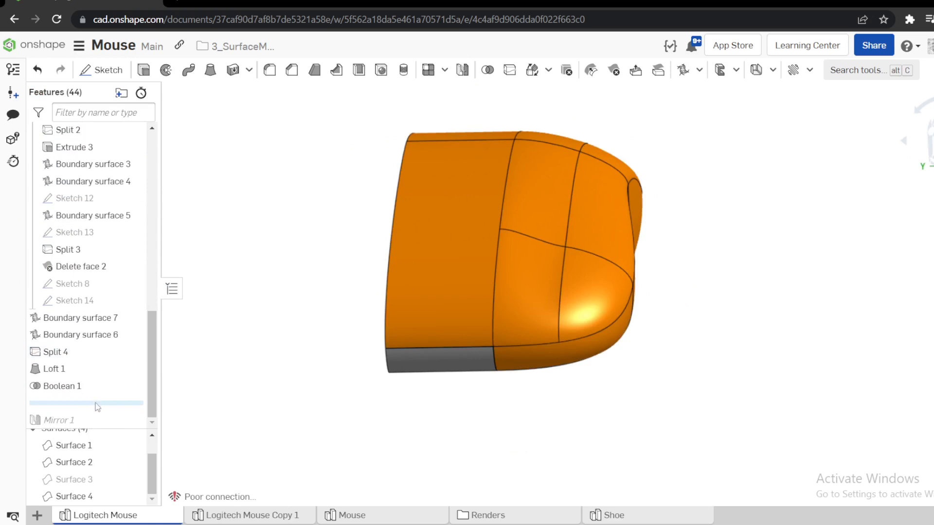
pyautogui.moveTo(95, 403)
pyautogui.mouseDown()
pyautogui.moveTo(105, 176)
pyautogui.moveTo(105, 232)
pyautogui.mouseUp()
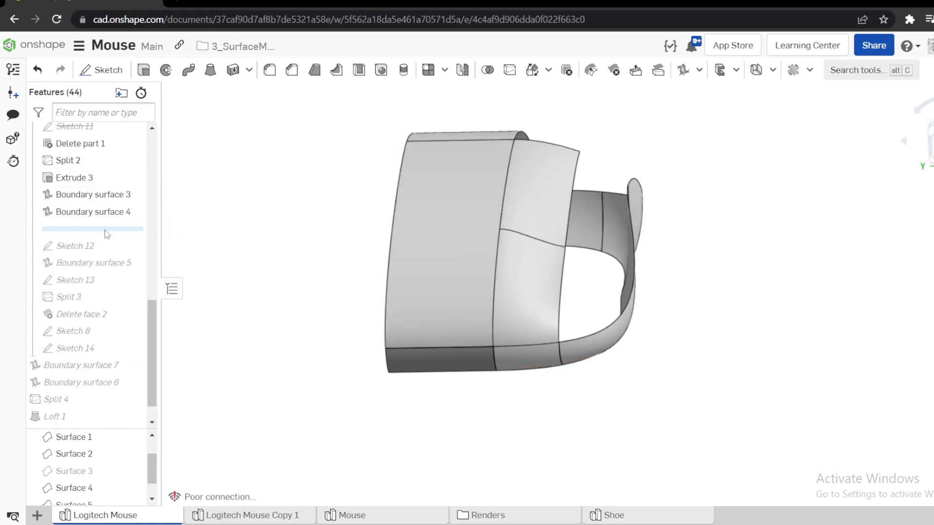
pyautogui.moveTo(462, 186); pyautogui.dragTo(460, 155, button='right')
pyautogui.rightClick(113, 215)
pyautogui.click(138, 241)
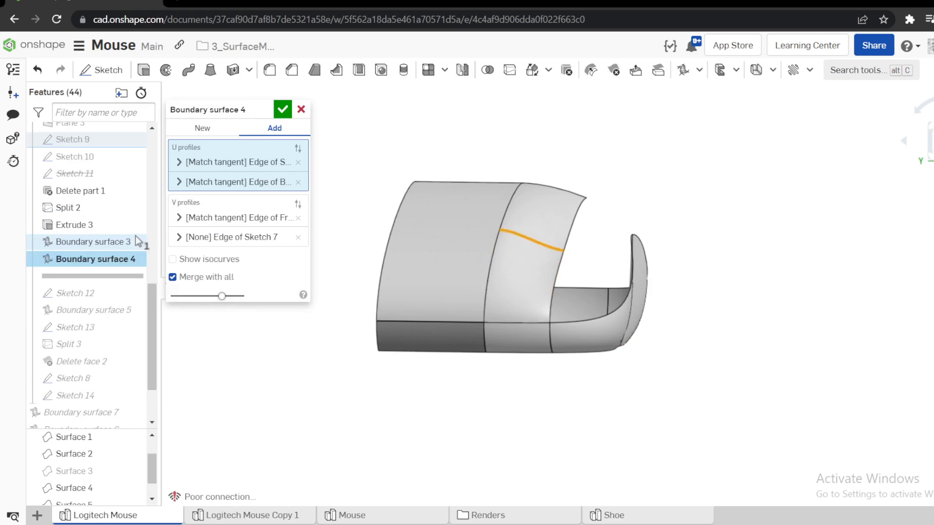
pyautogui.click(210, 135)
pyautogui.click(281, 111)
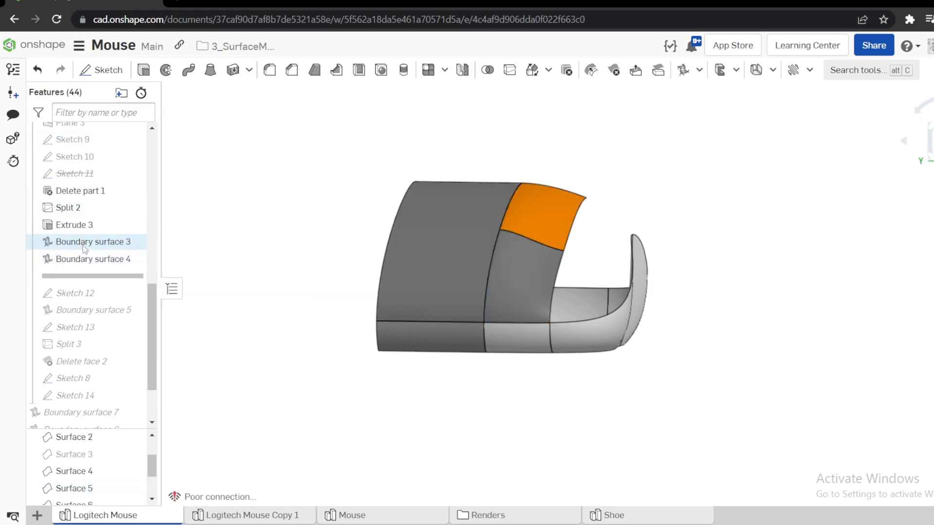
# Check whether Boundary surface 3 is defined as a new or an added surface.
pyautogui.rightClick(84, 245)
pyautogui.click(115, 271)
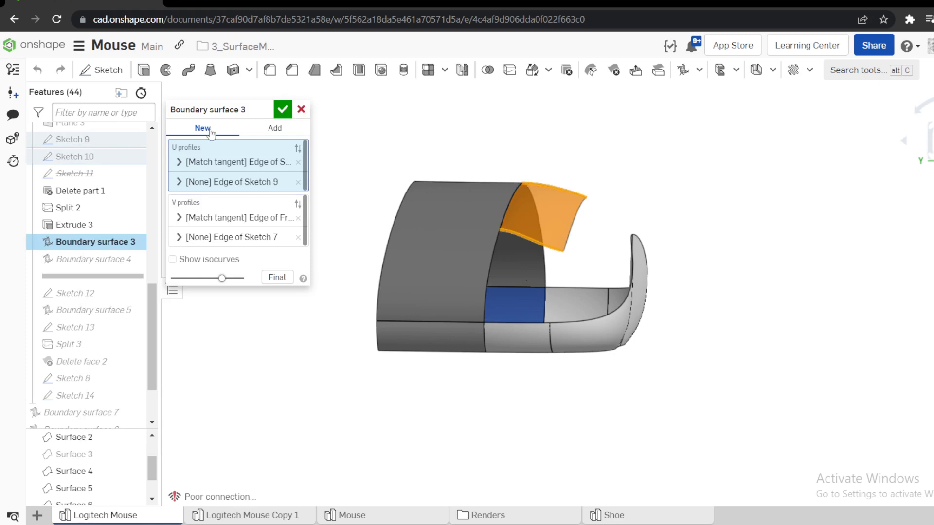
pyautogui.click(282, 110)
pyautogui.moveTo(292, 273); pyautogui.dragTo(401, 261, button='right')
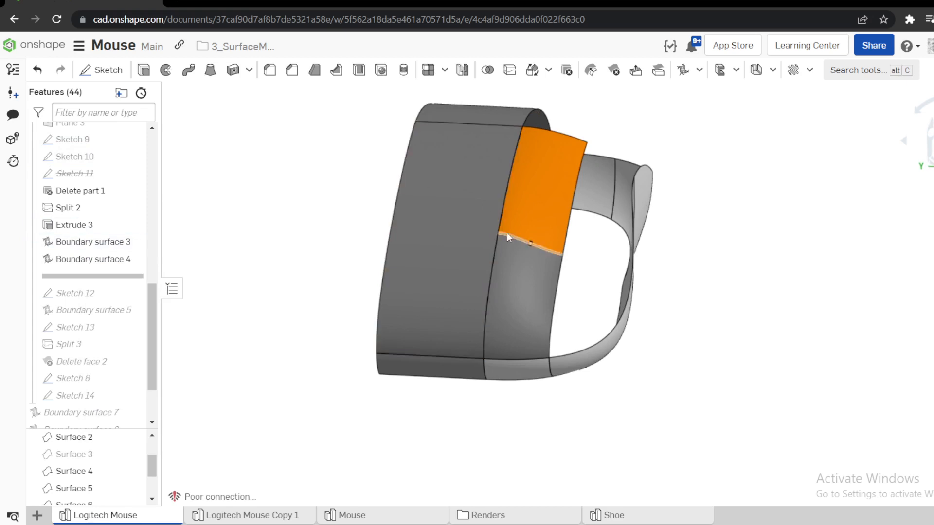
# Delete the extruded Extrude 3 surface so only the boundary surfaces remain beside the center line.
pyautogui.click(473, 238)
pyautogui.click(734, 229)
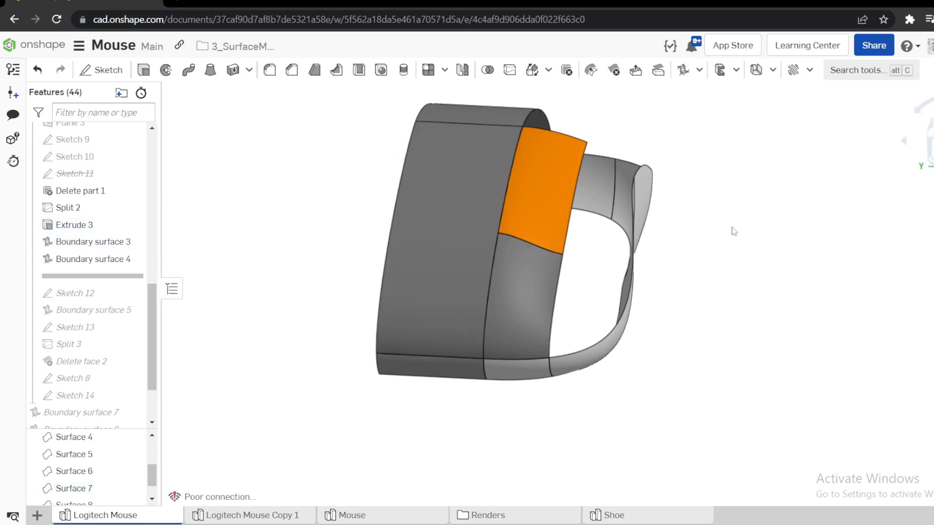
pyautogui.click(483, 205)
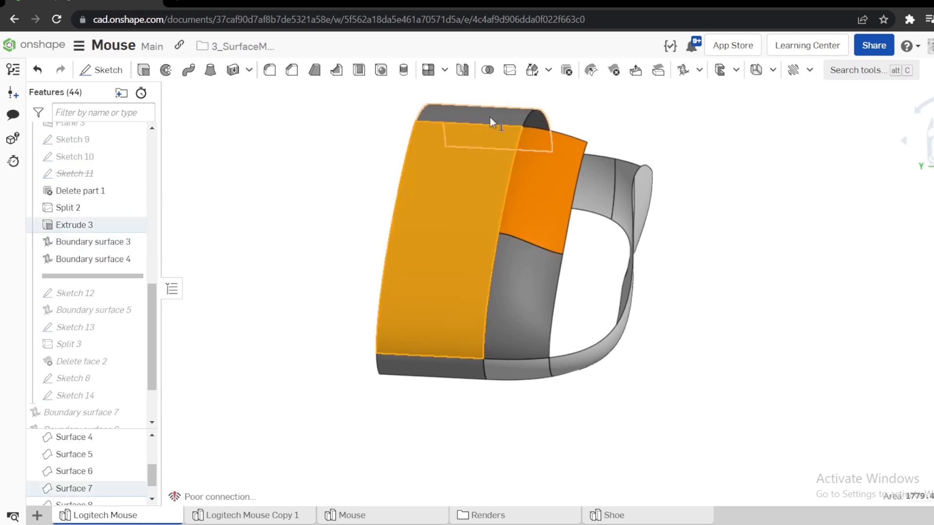
pyautogui.click(566, 72)
pyautogui.click(280, 107)
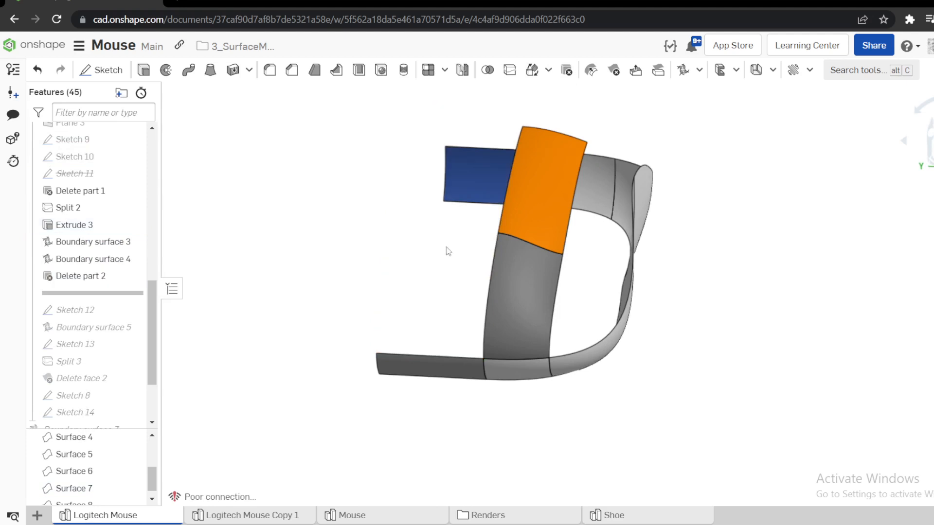
pyautogui.press('s')
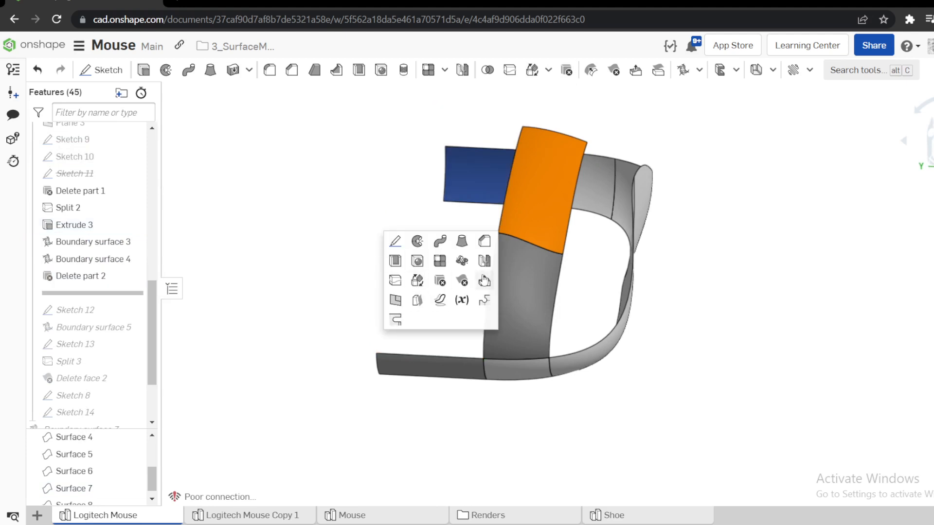
pyautogui.click(485, 261)
pyautogui.click(525, 227)
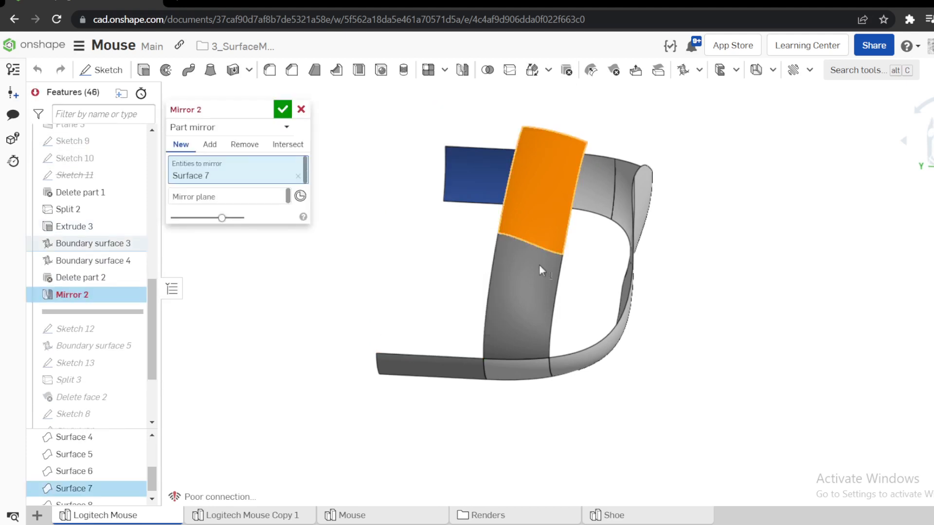
pyautogui.click(538, 265)
pyautogui.click(200, 213)
pyautogui.scroll(10, 77, 172)
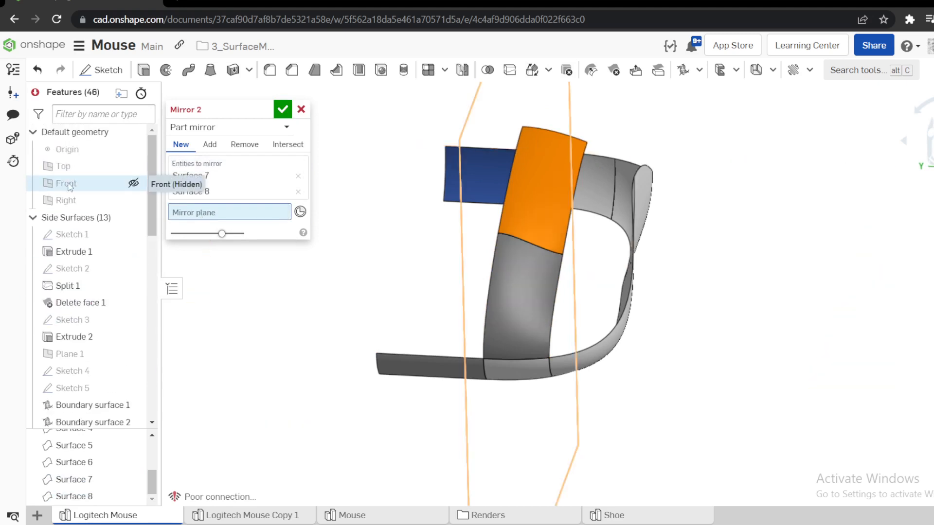
pyautogui.click(68, 184)
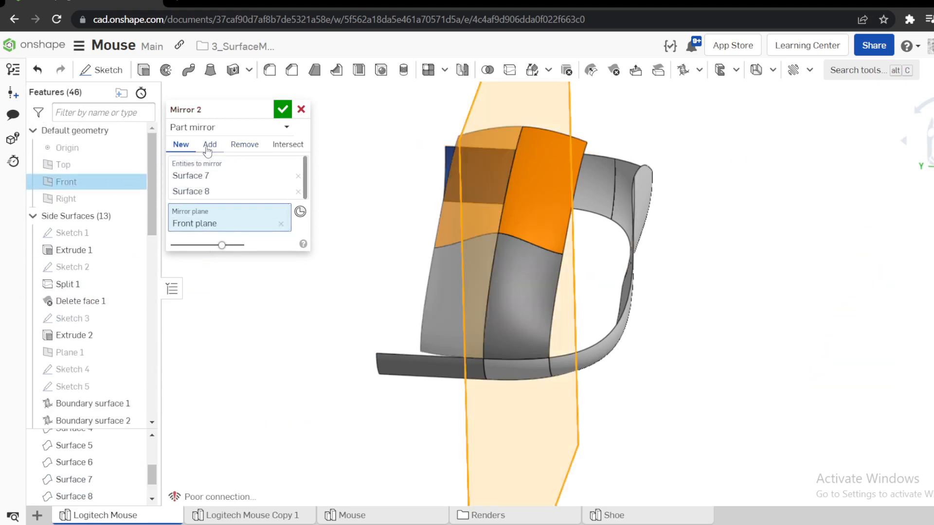
pyautogui.click(301, 109)
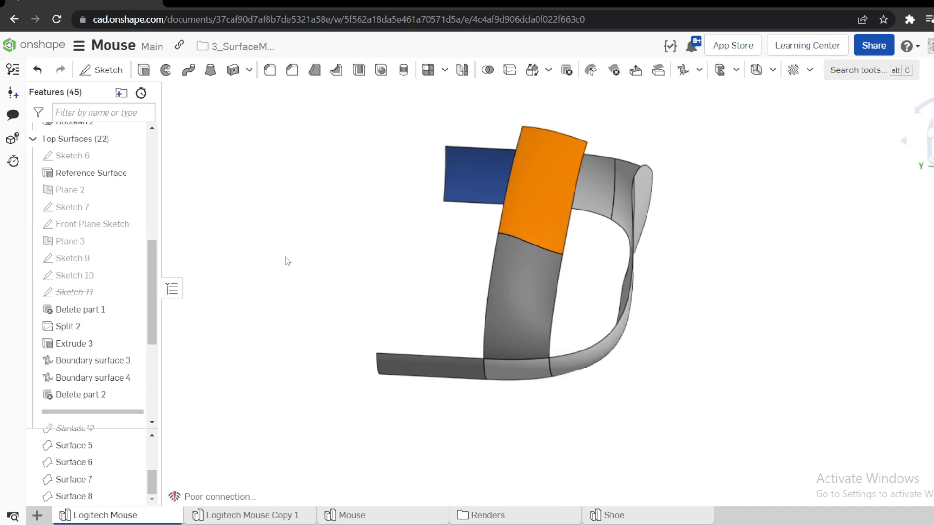
# Mirror Surface 7 and Surface 8 about the Front plane as new surfaces.
pyautogui.press('s')
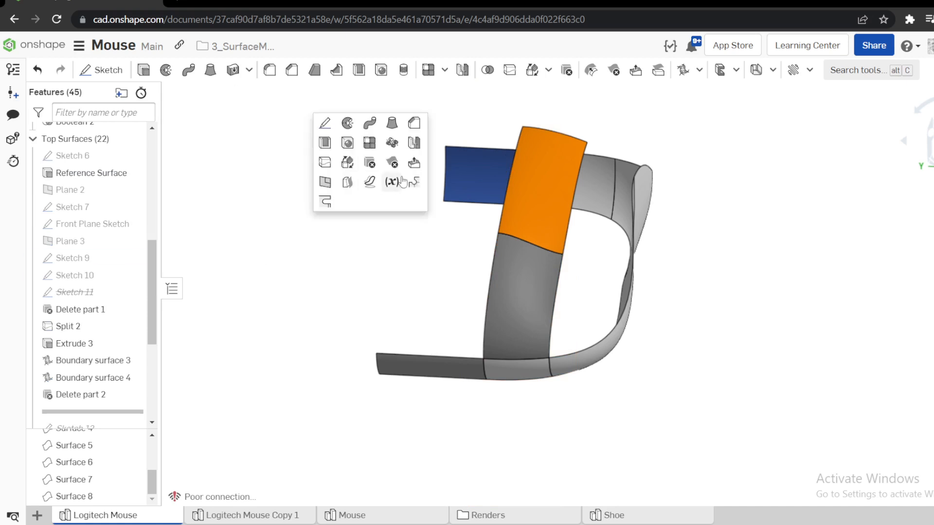
pyautogui.click(414, 143)
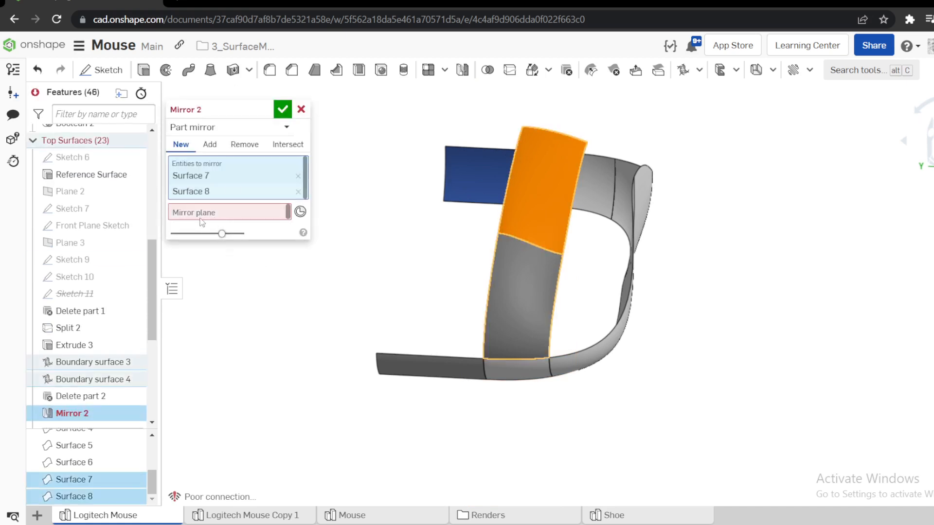
pyautogui.click(201, 218)
pyautogui.scroll(7, 78, 204)
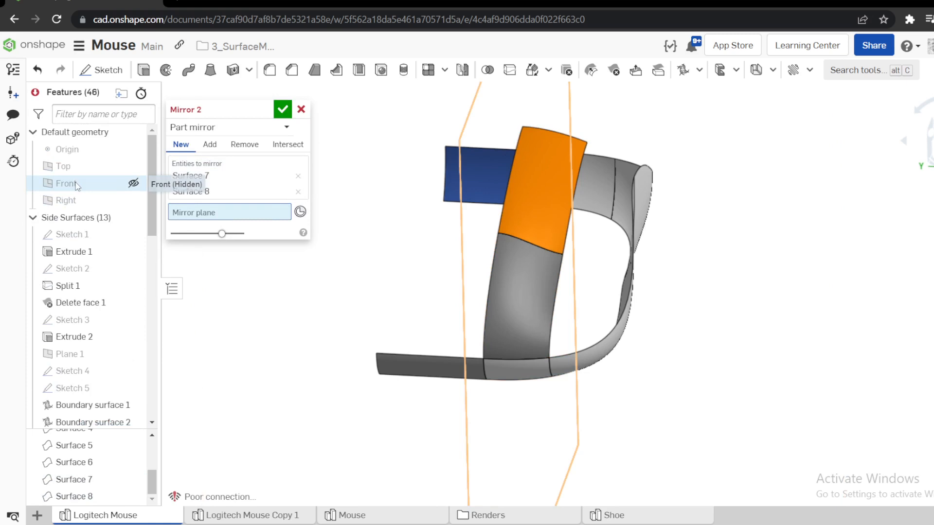
pyautogui.click(76, 183)
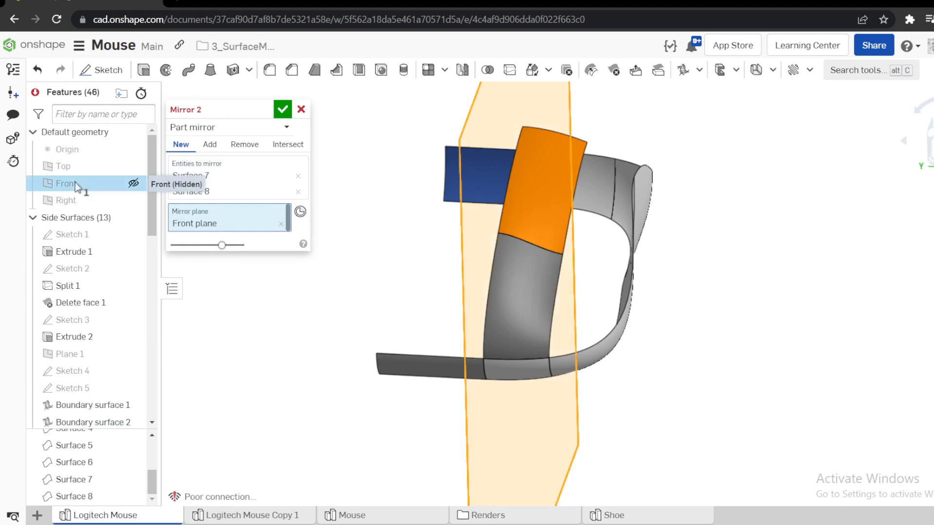
pyautogui.click(281, 109)
# Unite the two boundary surfaces and their two mirrored copies into one surface with a Boolean.
pyautogui.scroll(-3, 433, 226)
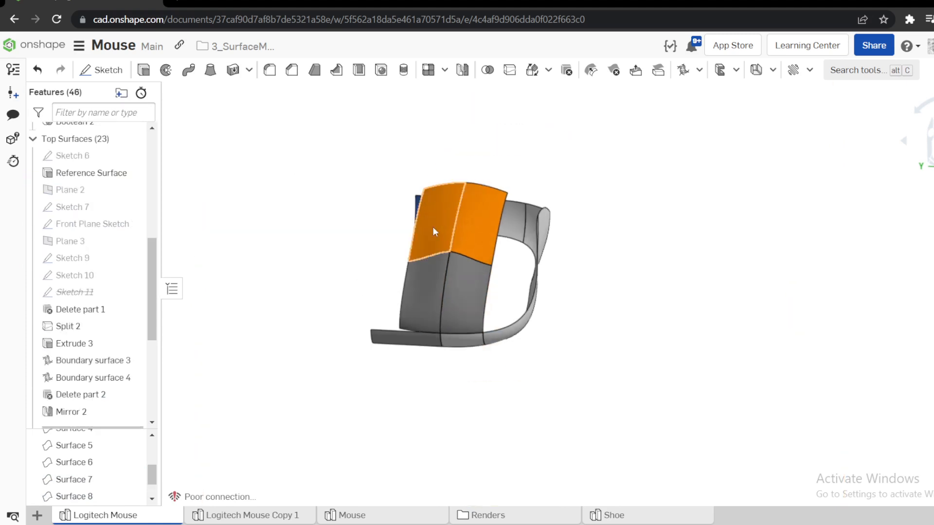
pyautogui.click(468, 268)
pyautogui.click(422, 279)
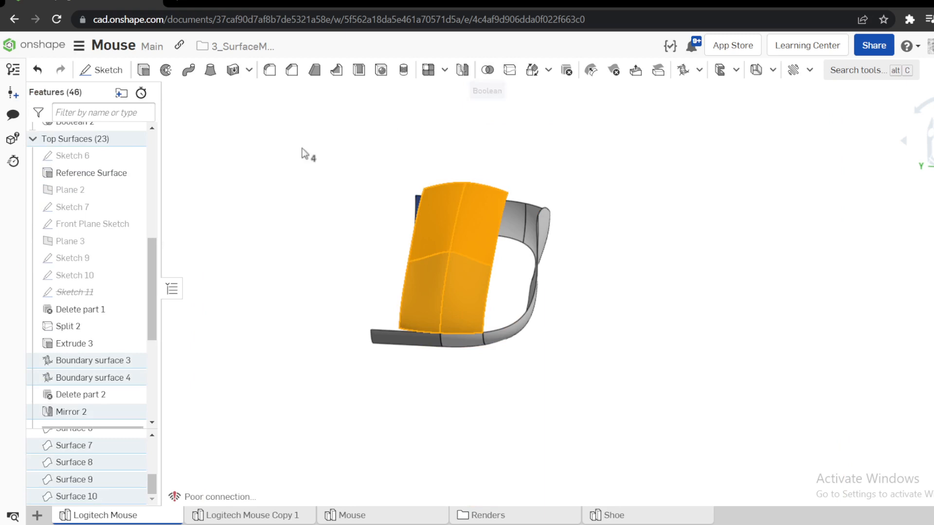
pyautogui.click(282, 109)
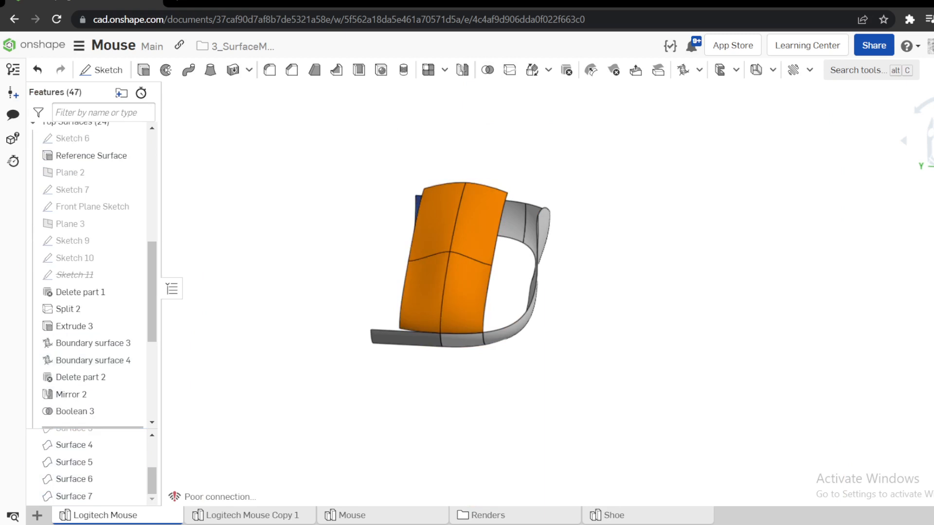
# Display zebra stripes on the model and examine the stripe flow across the center line of the upper boundary surface.
pyautogui.click(933, 186)
pyautogui.moveTo(928, 407)
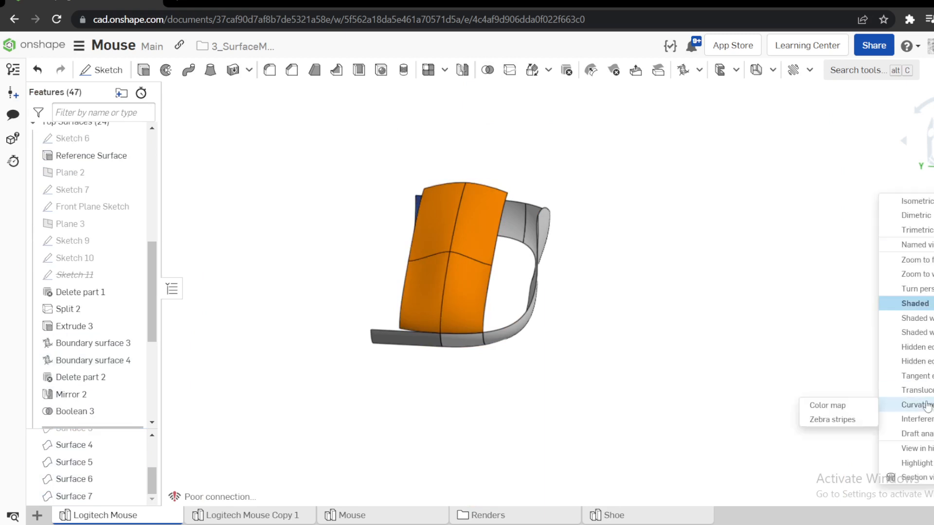
pyautogui.click(825, 421)
pyautogui.scroll(8, 490, 272)
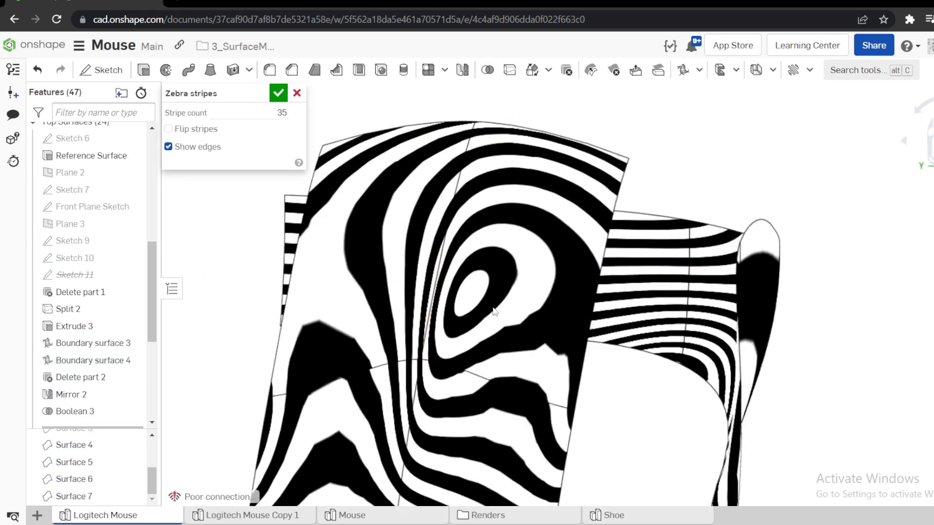
pyautogui.moveTo(495, 312); pyautogui.dragTo(493, 337, button='right')
pyautogui.scroll(8, 464, 200)
pyautogui.scroll(-6, 506, 180)
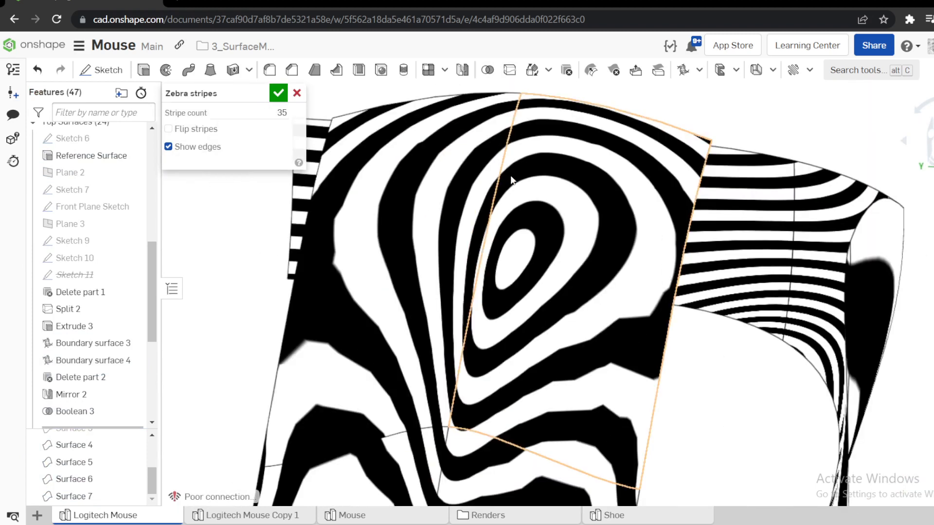
pyautogui.scroll(5, 509, 142)
pyautogui.scroll(-3, 522, 165)
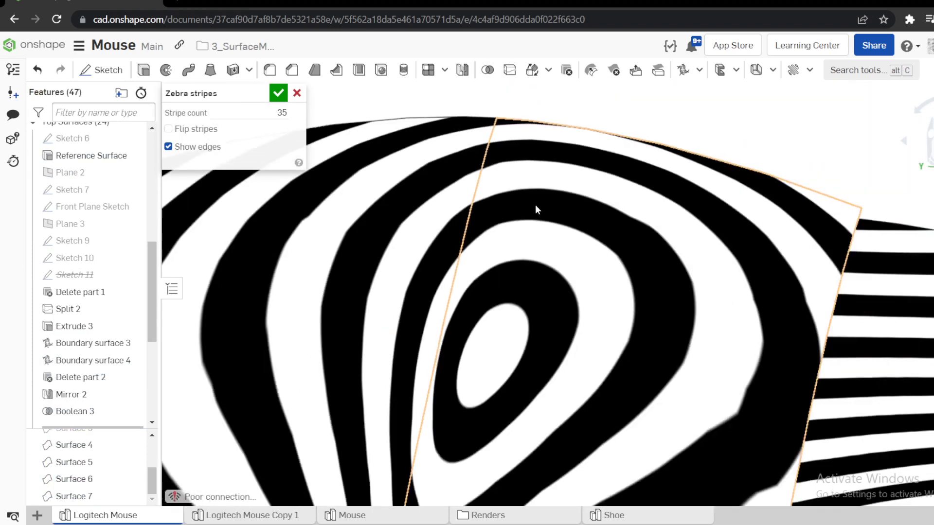
pyautogui.scroll(4, 506, 175)
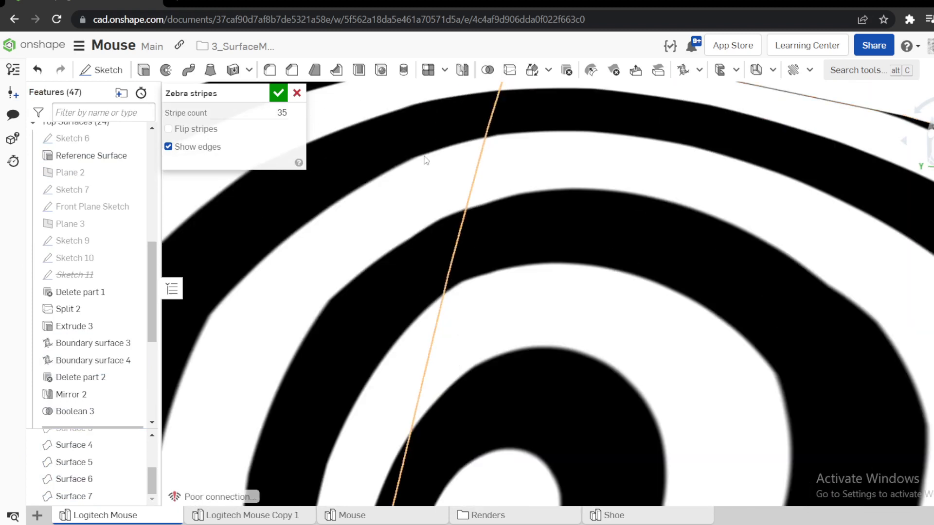
pyautogui.scroll(-5, 374, 266)
pyautogui.scroll(5, 450, 414)
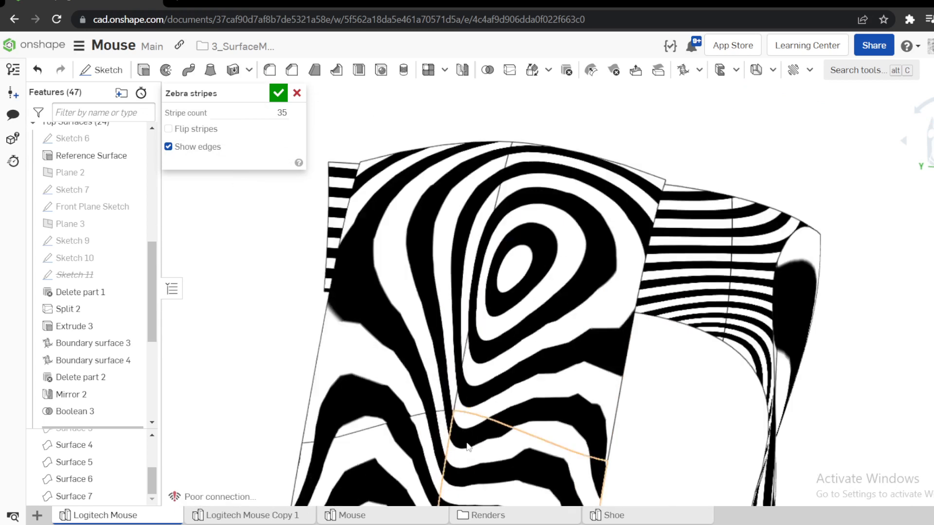
pyautogui.scroll(-6, 450, 414)
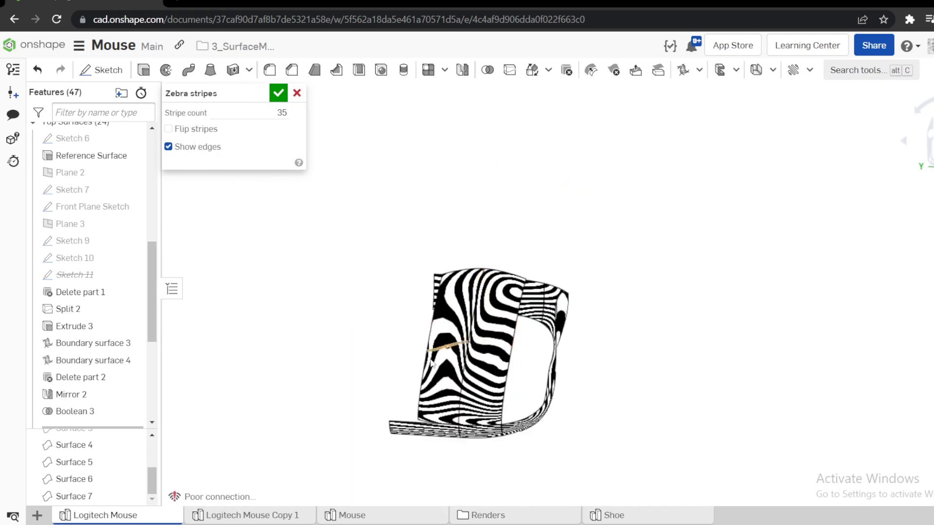
# Examine the zebra stripes across the center line of the lower boundary surface and restore the shaded display.
pyautogui.scroll(6, 504, 402)
pyautogui.scroll(2, 503, 401)
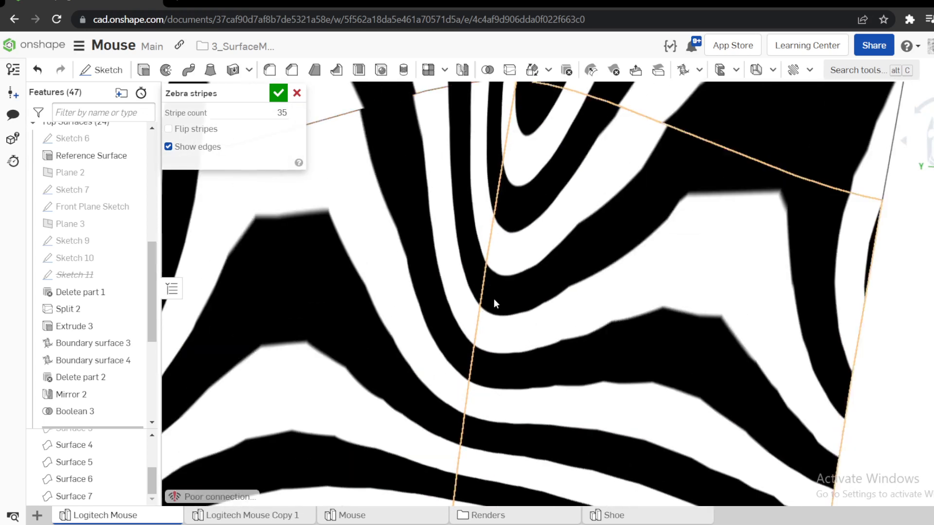
pyautogui.scroll(-5, 458, 241)
pyautogui.scroll(6, 494, 384)
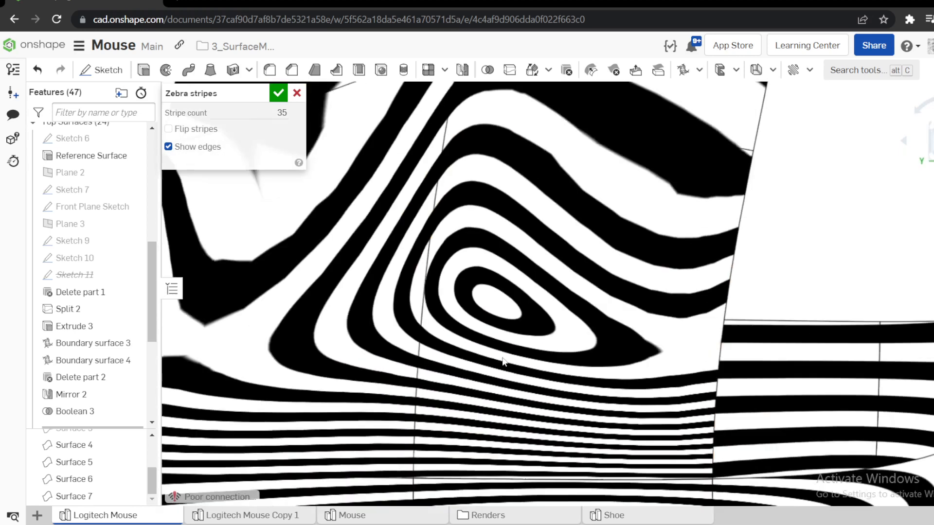
pyautogui.scroll(4, 480, 371)
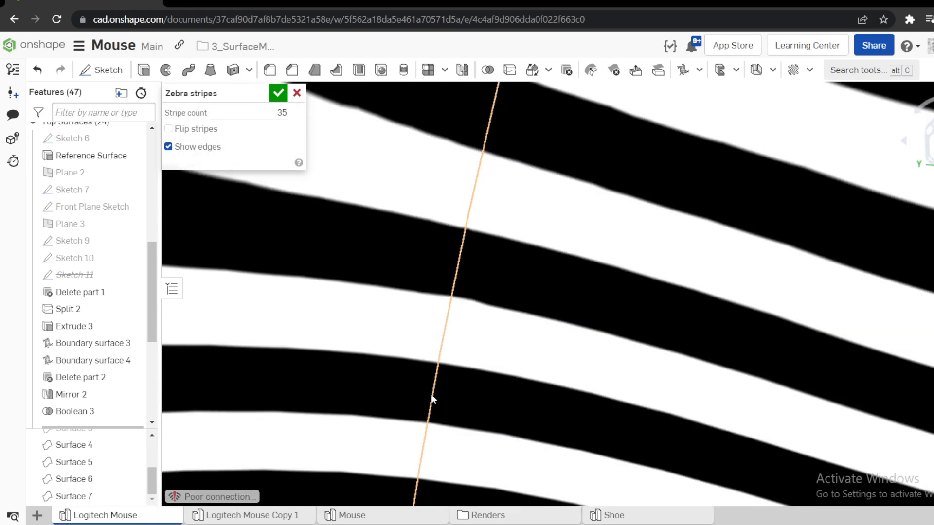
pyautogui.scroll(-6, 552, 317)
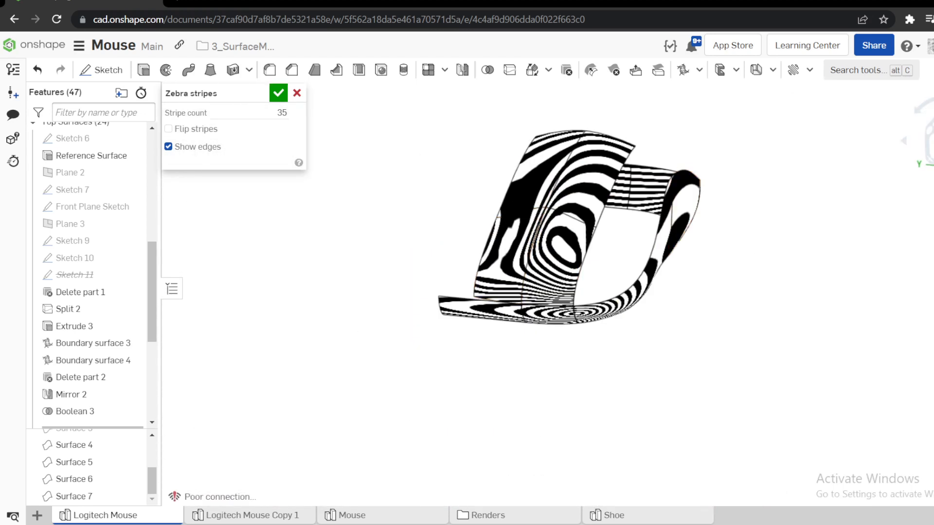
pyautogui.click(933, 184)
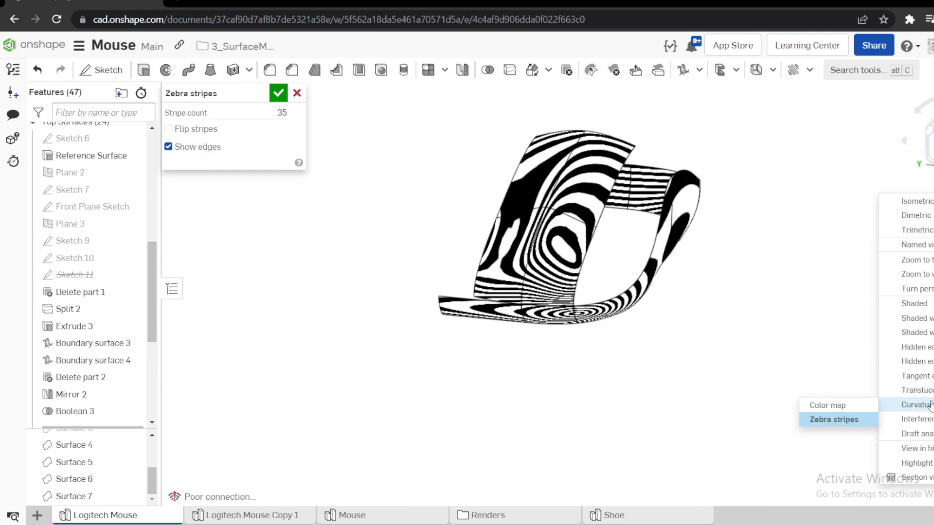
pyautogui.click(915, 304)
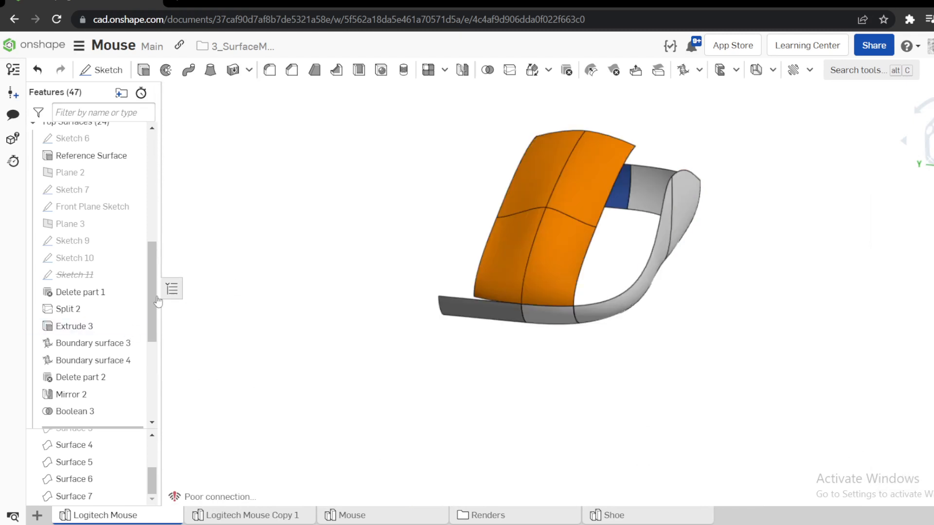
# Delete the temporary Boolean 3 and Mirror 2 features from the Top Surfaces folder.
pyautogui.scroll(-3, 97, 300)
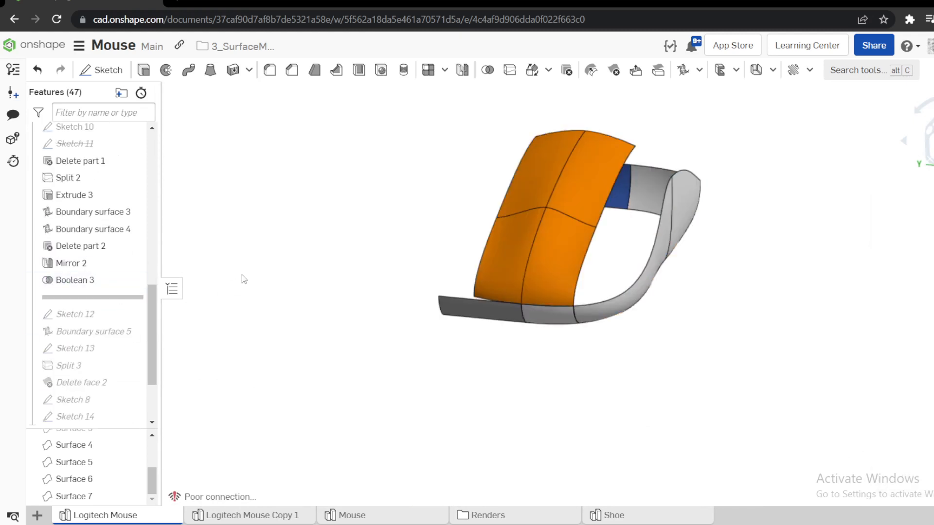
pyautogui.moveTo(244, 278); pyautogui.dragTo(158, 407, button='right')
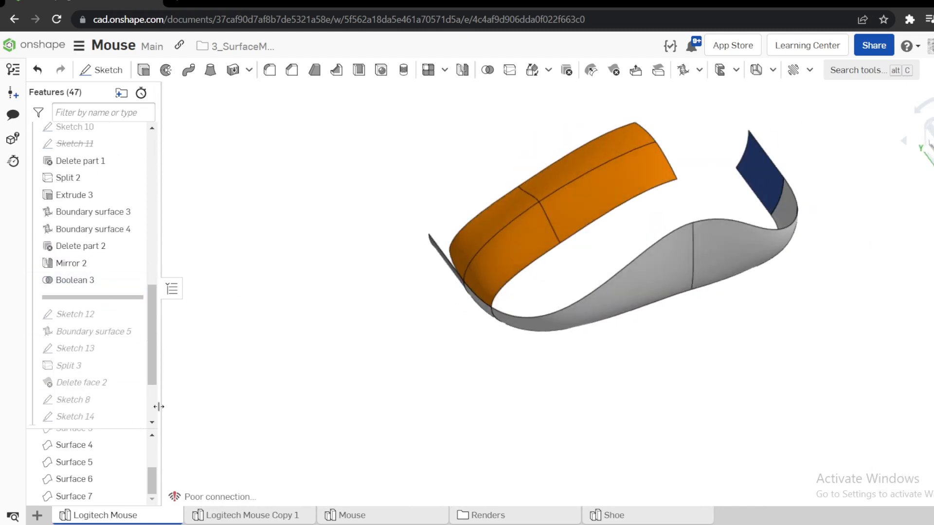
pyautogui.rightClick(82, 283)
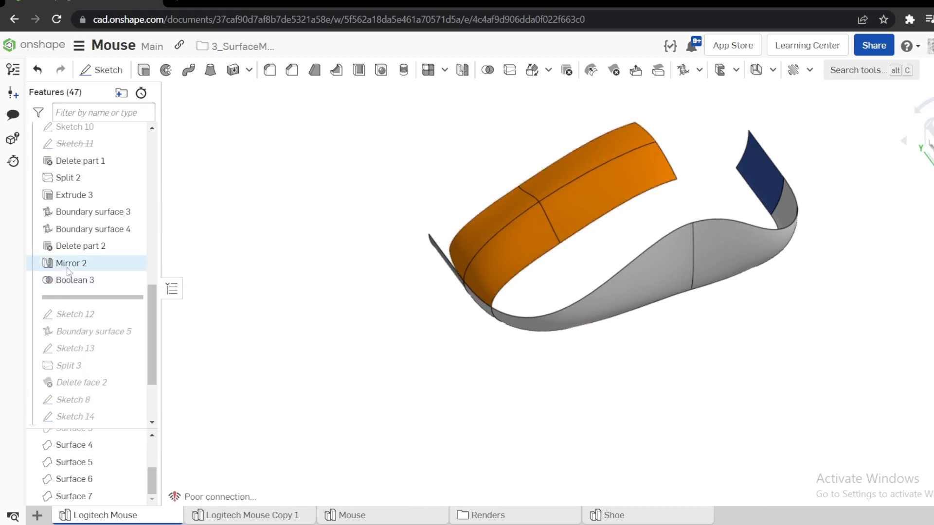
pyautogui.click(74, 281)
pyautogui.rightClick(78, 285)
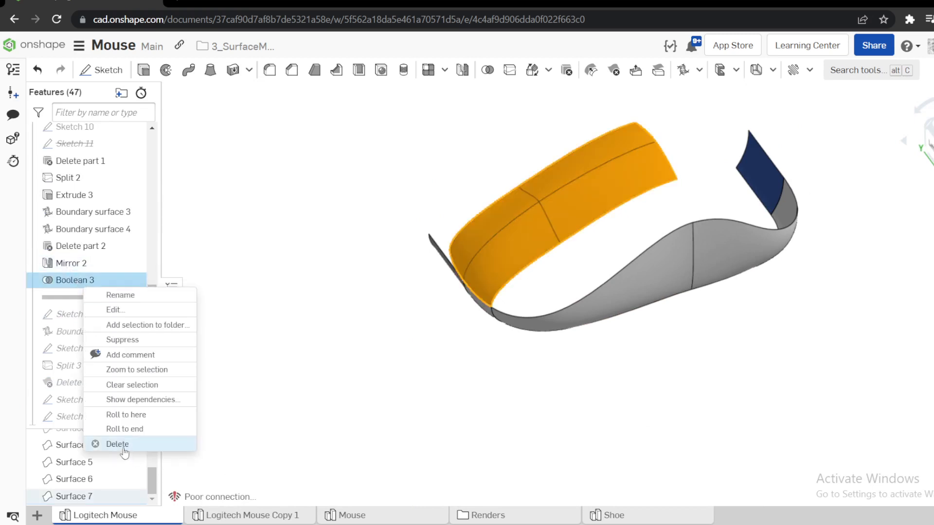
pyautogui.click(119, 444)
pyautogui.rightClick(73, 247)
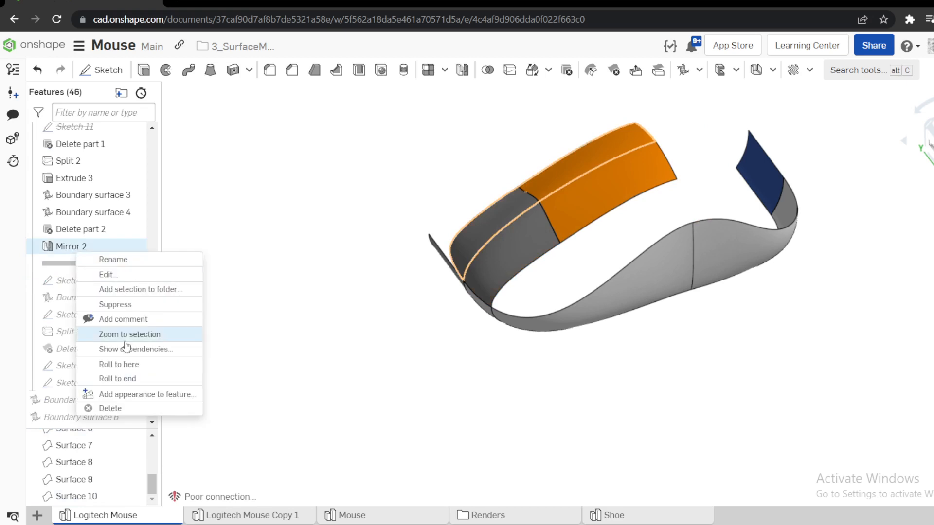
pyautogui.click(112, 409)
# Roll the feature history forward to the end to rebuild the complete mouse body.
pyautogui.rightClick(68, 282)
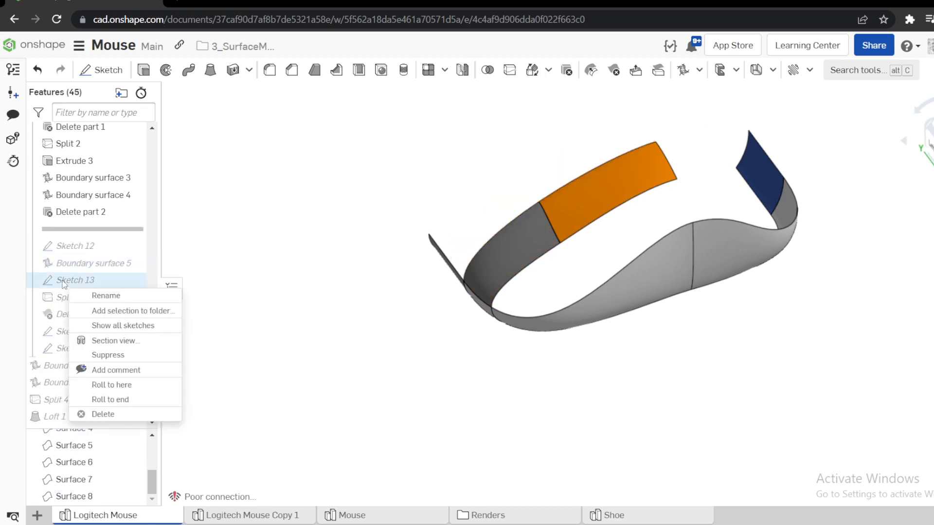
pyautogui.click(123, 399)
pyautogui.moveTo(428, 292); pyautogui.dragTo(445, 185, button='right')
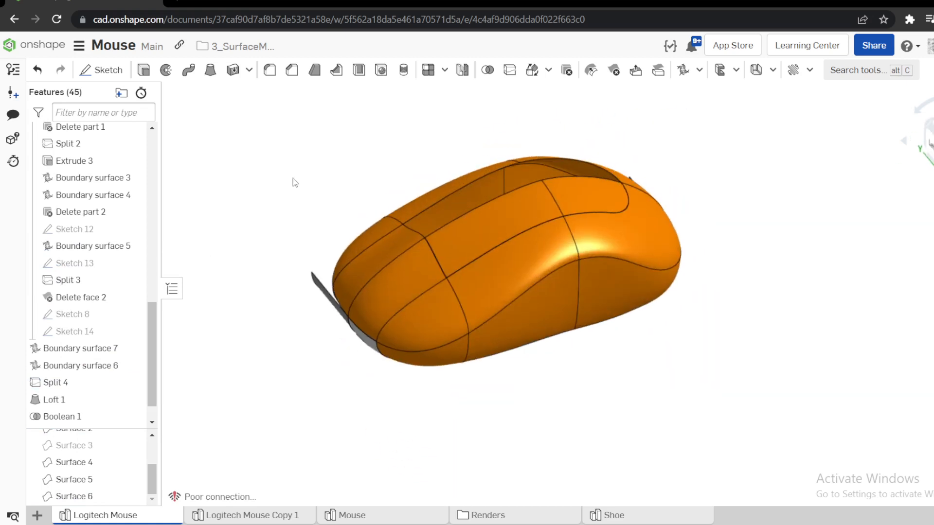
# Open the Mouse part studio and examine the finished model's side part seam, center groove and scroll wheel cutout up close.
pyautogui.click(344, 517)
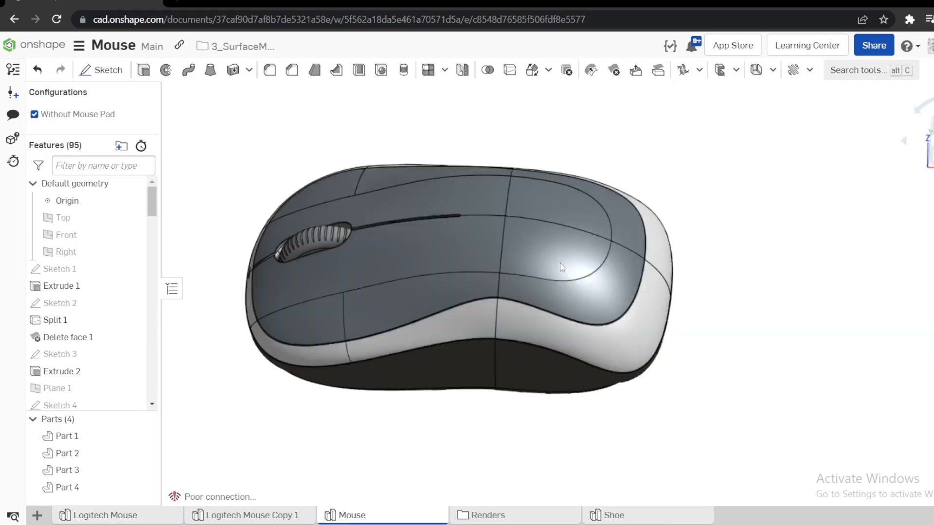
pyautogui.moveTo(562, 267); pyautogui.dragTo(559, 318, button='right')
pyautogui.scroll(5, 464, 337)
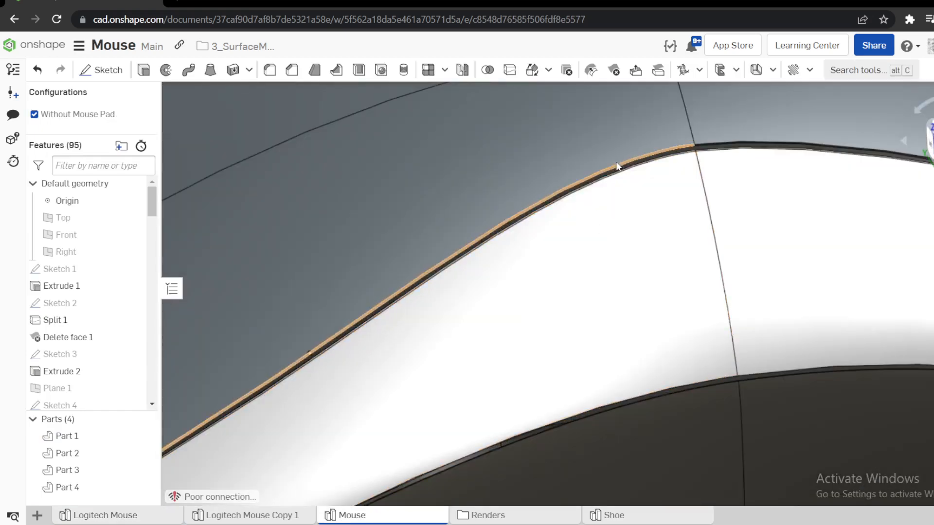
pyautogui.scroll(-8, 707, 229)
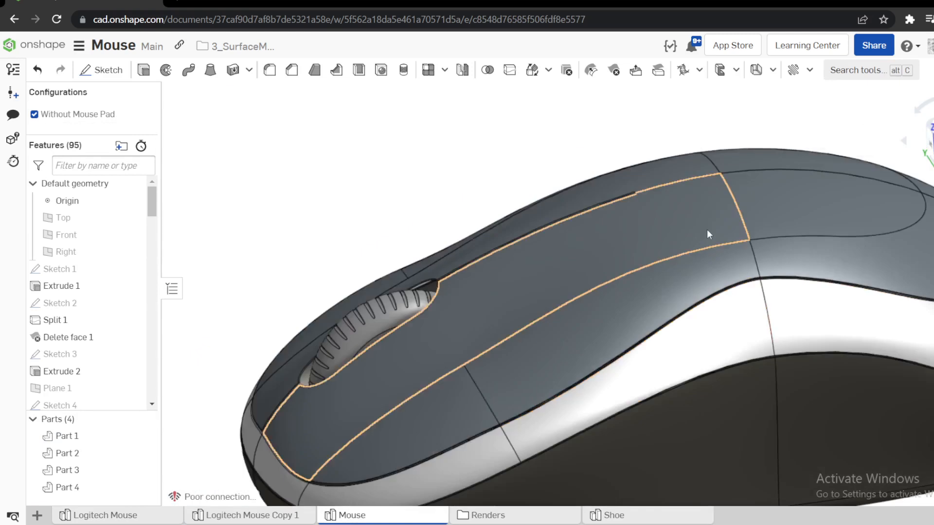
pyautogui.scroll(6, 773, 287)
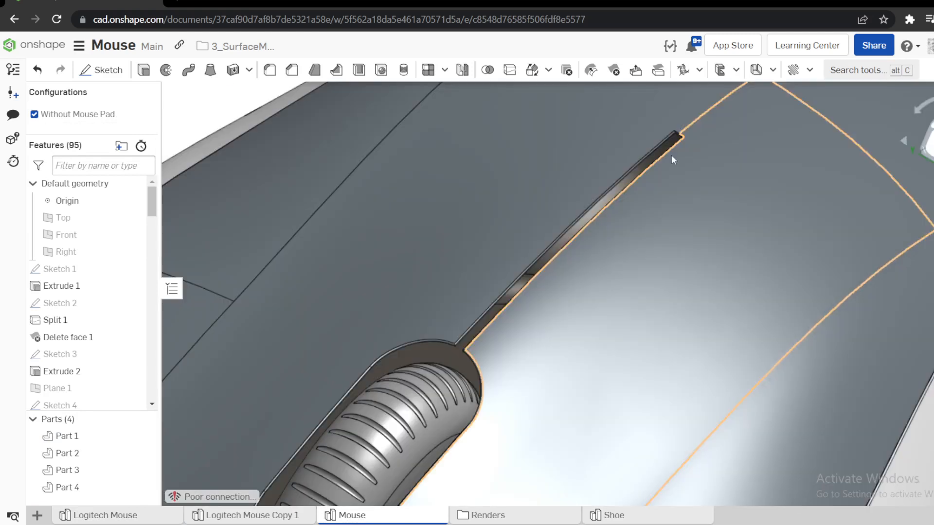
pyautogui.scroll(-4, 526, 266)
pyautogui.scroll(5, 530, 354)
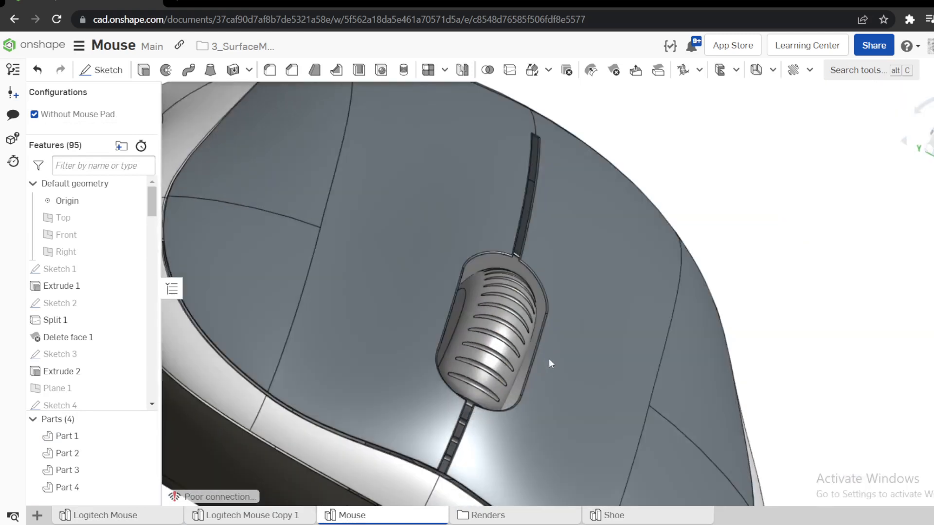
pyautogui.moveTo(549, 360); pyautogui.dragTo(507, 367, button='right')
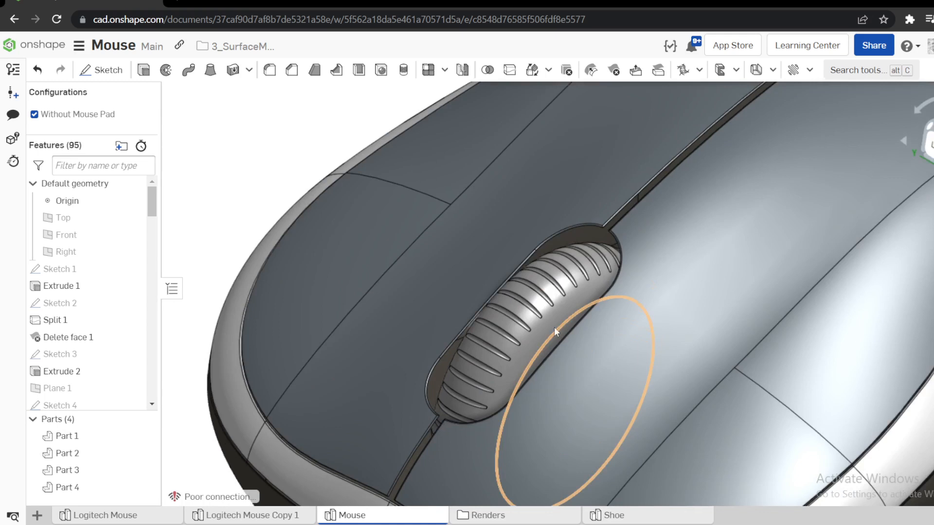
pyautogui.scroll(-4, 531, 321)
# Inspect the flat underside face of the finished mouse, then return to the isometric view with nothing selected.
pyautogui.moveTo(522, 322); pyautogui.dragTo(723, 352, button='right')
pyautogui.click(735, 308)
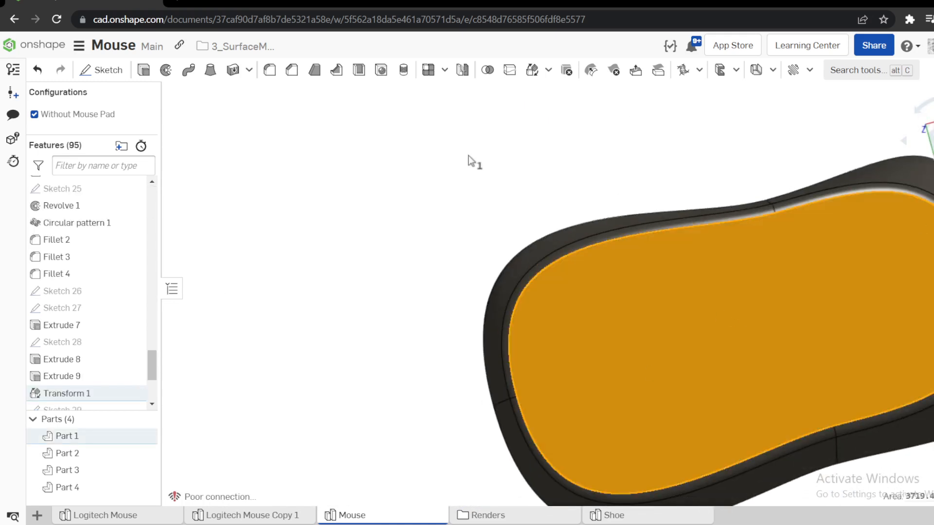
pyautogui.hotkey('shift', '7')
pyautogui.scroll(3, 740, 146)
pyautogui.click(763, 173)
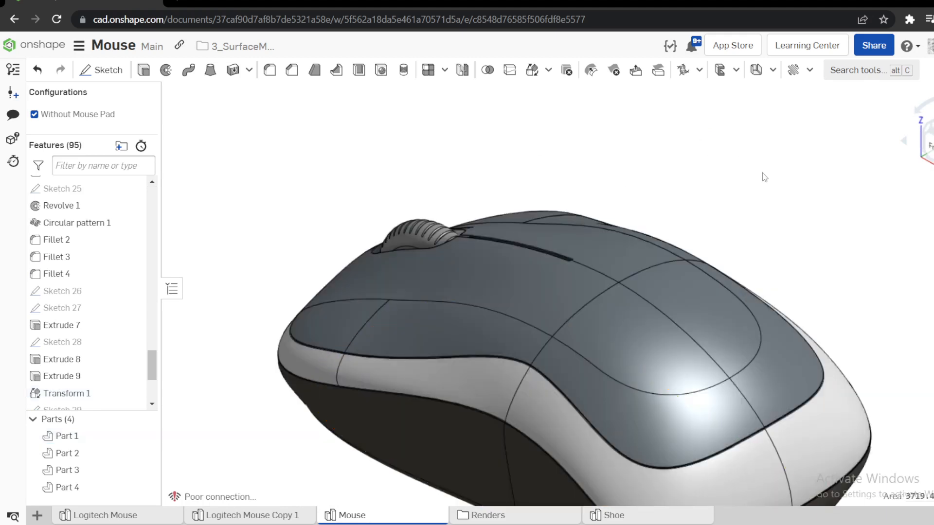